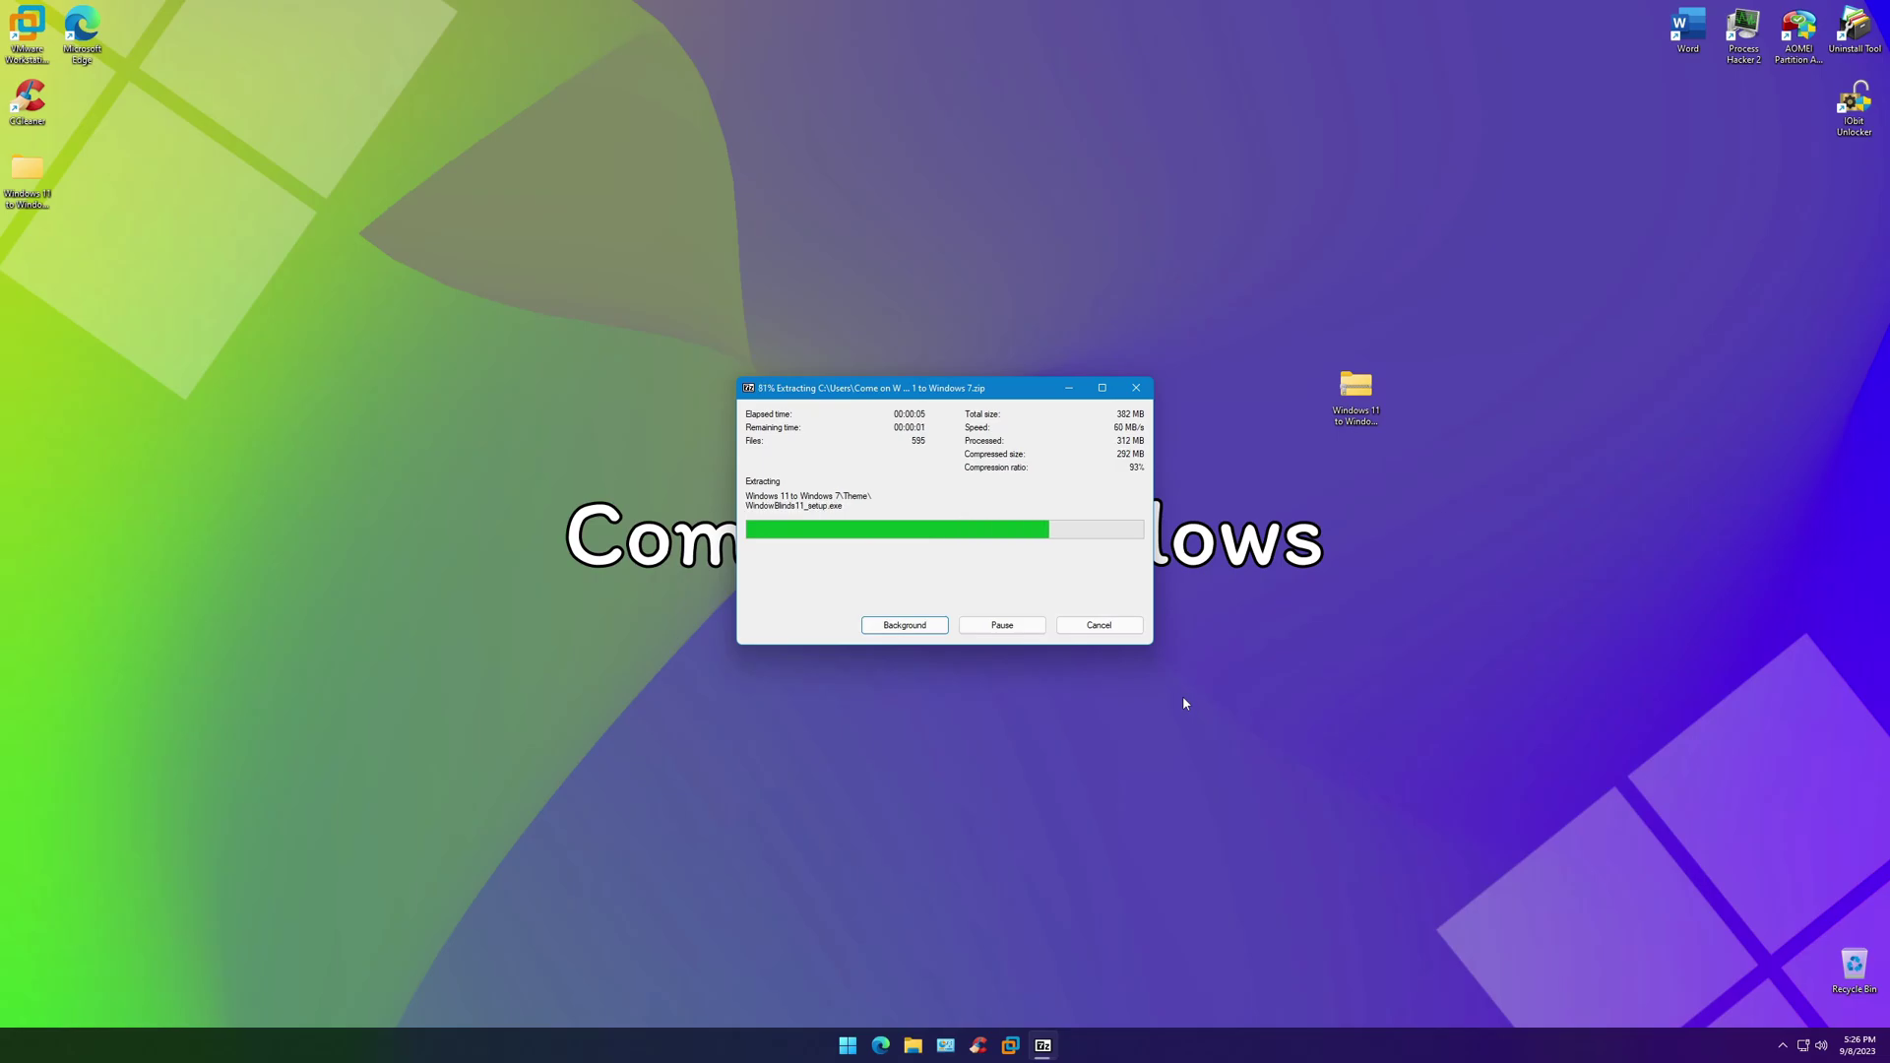
# Permanently delete the Windows 11 to Windows 7 zip archive, and move the extracted folder to the middle of the desktop and open it
pyautogui.hotkey('shift', 'Delete')
pyautogui.press('Return')
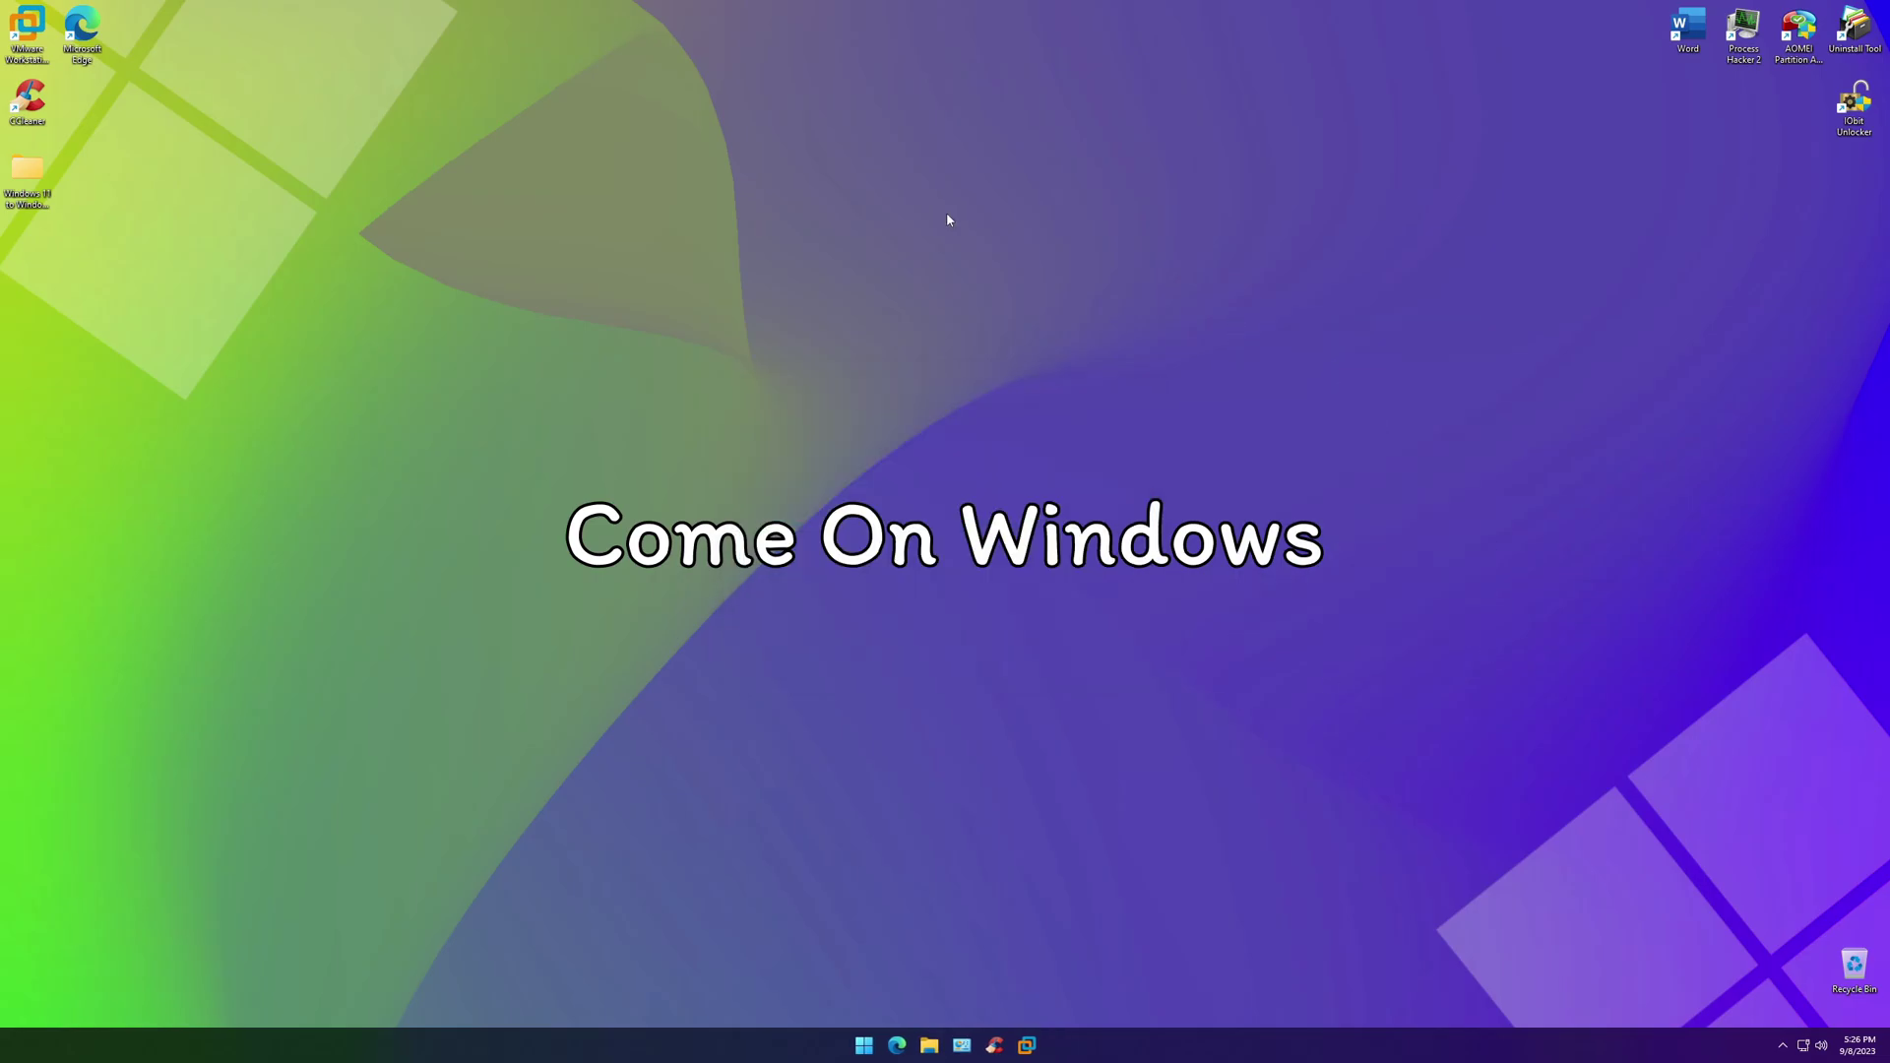
pyautogui.moveTo(27, 175); pyautogui.dragTo(857, 392)
pyautogui.click(943, 425)
pyautogui.doubleClick(852, 414)
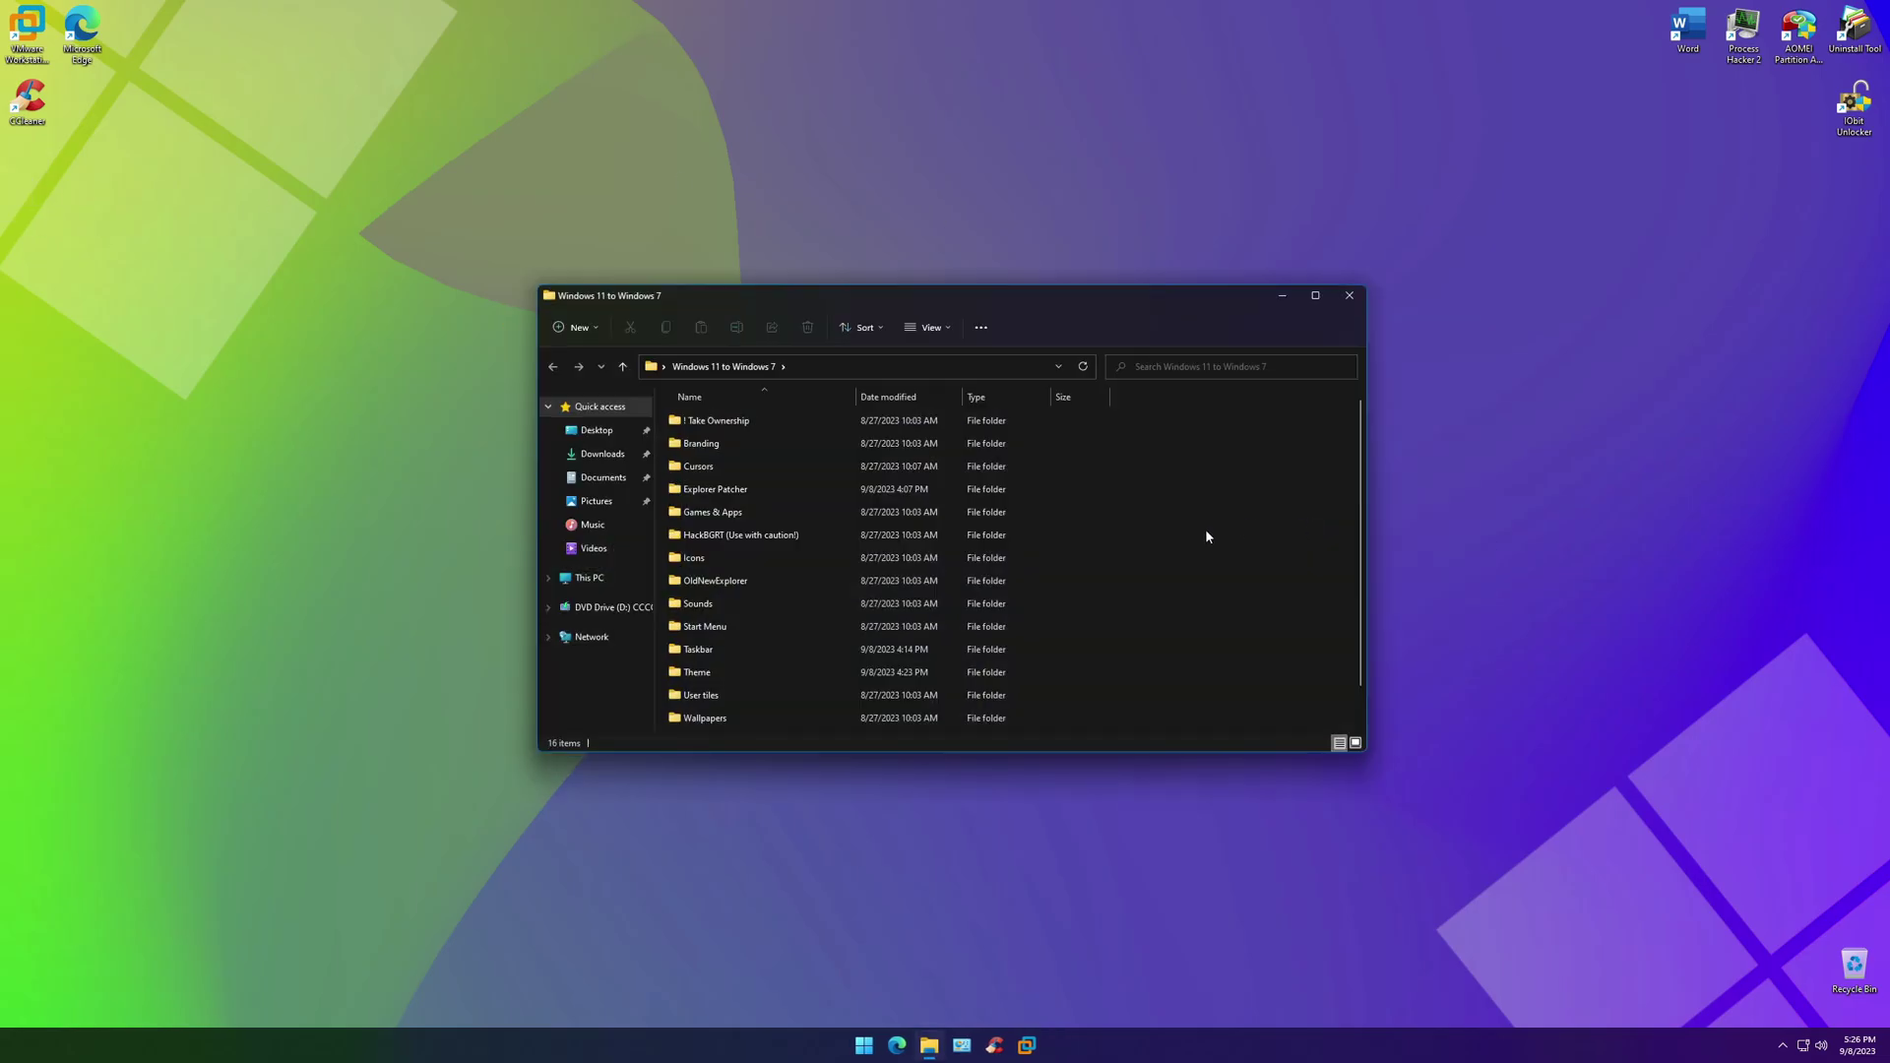
# Merge the Add_Take_Ownership registry file from the ! Take Ownership folder into the registry, allowing the changes
pyautogui.doubleClick(728, 418)
pyautogui.rightClick(813, 431)
pyautogui.click(835, 433)
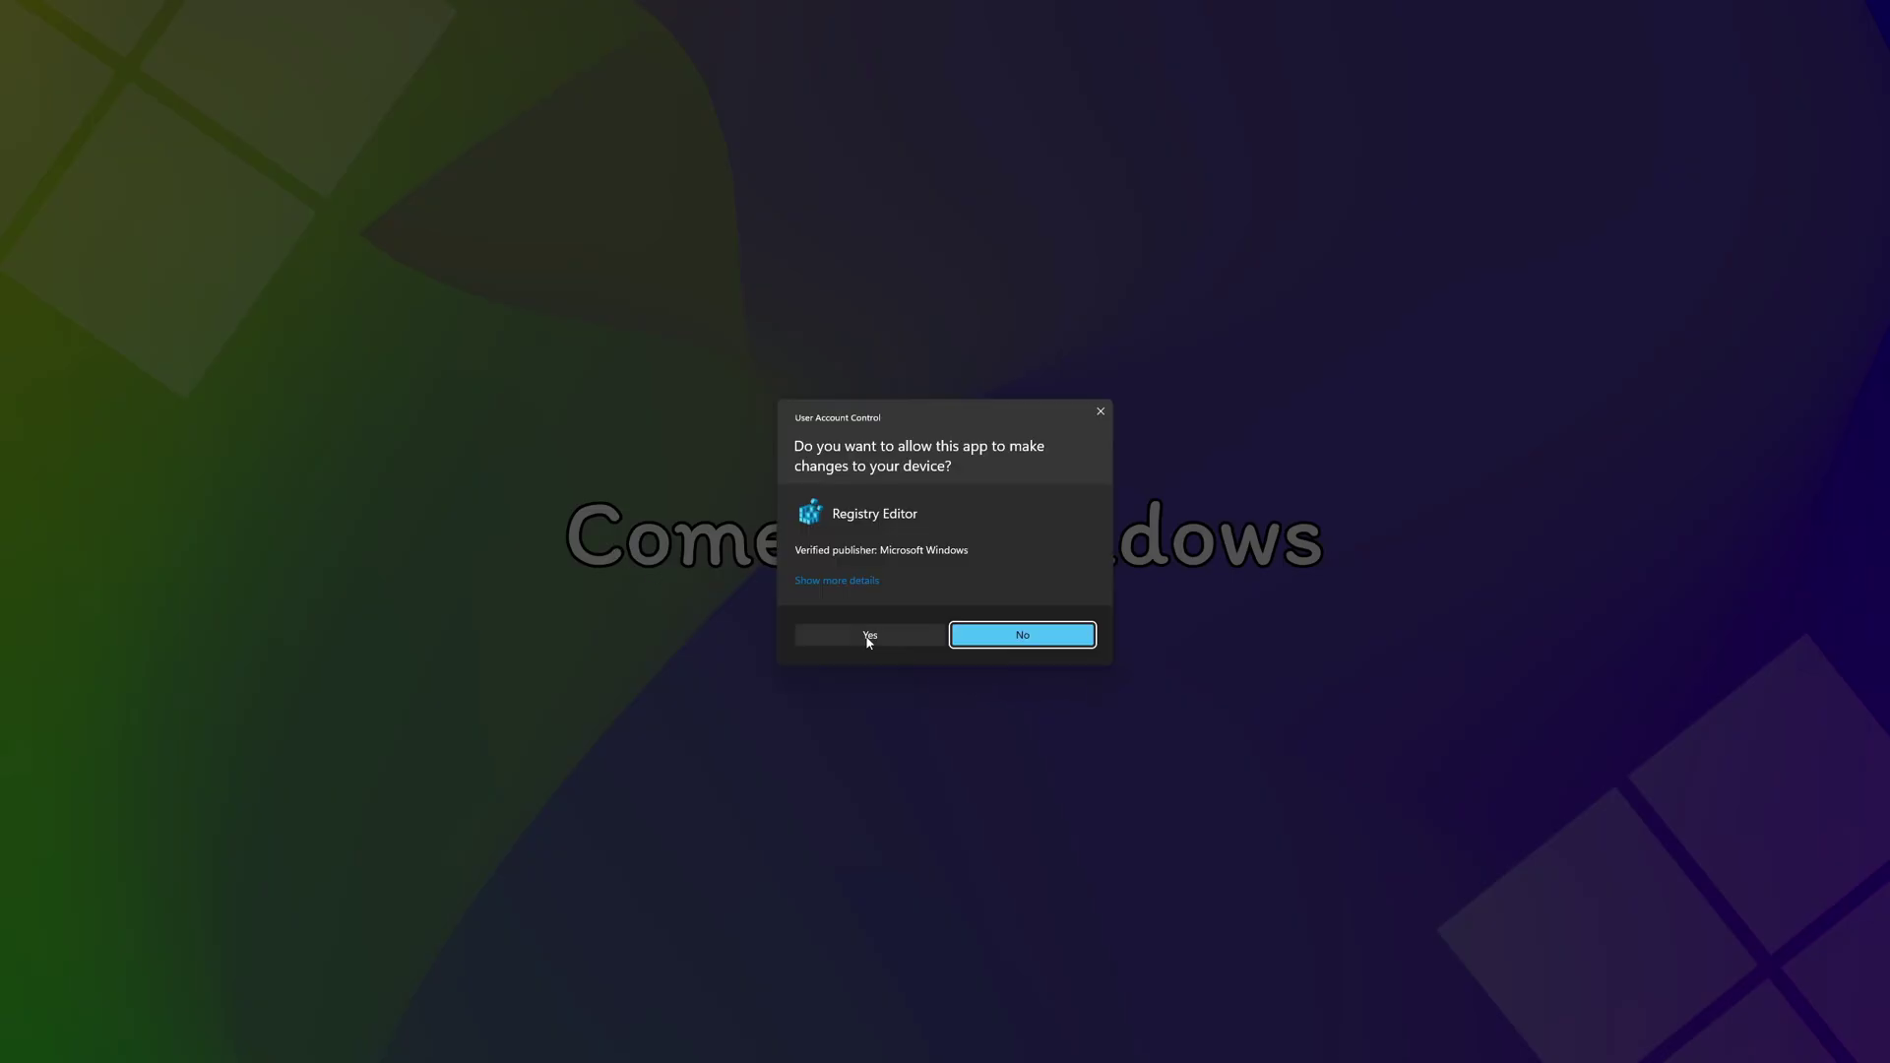
pyautogui.click(1052, 633)
pyautogui.click(1054, 547)
pyautogui.click(1112, 527)
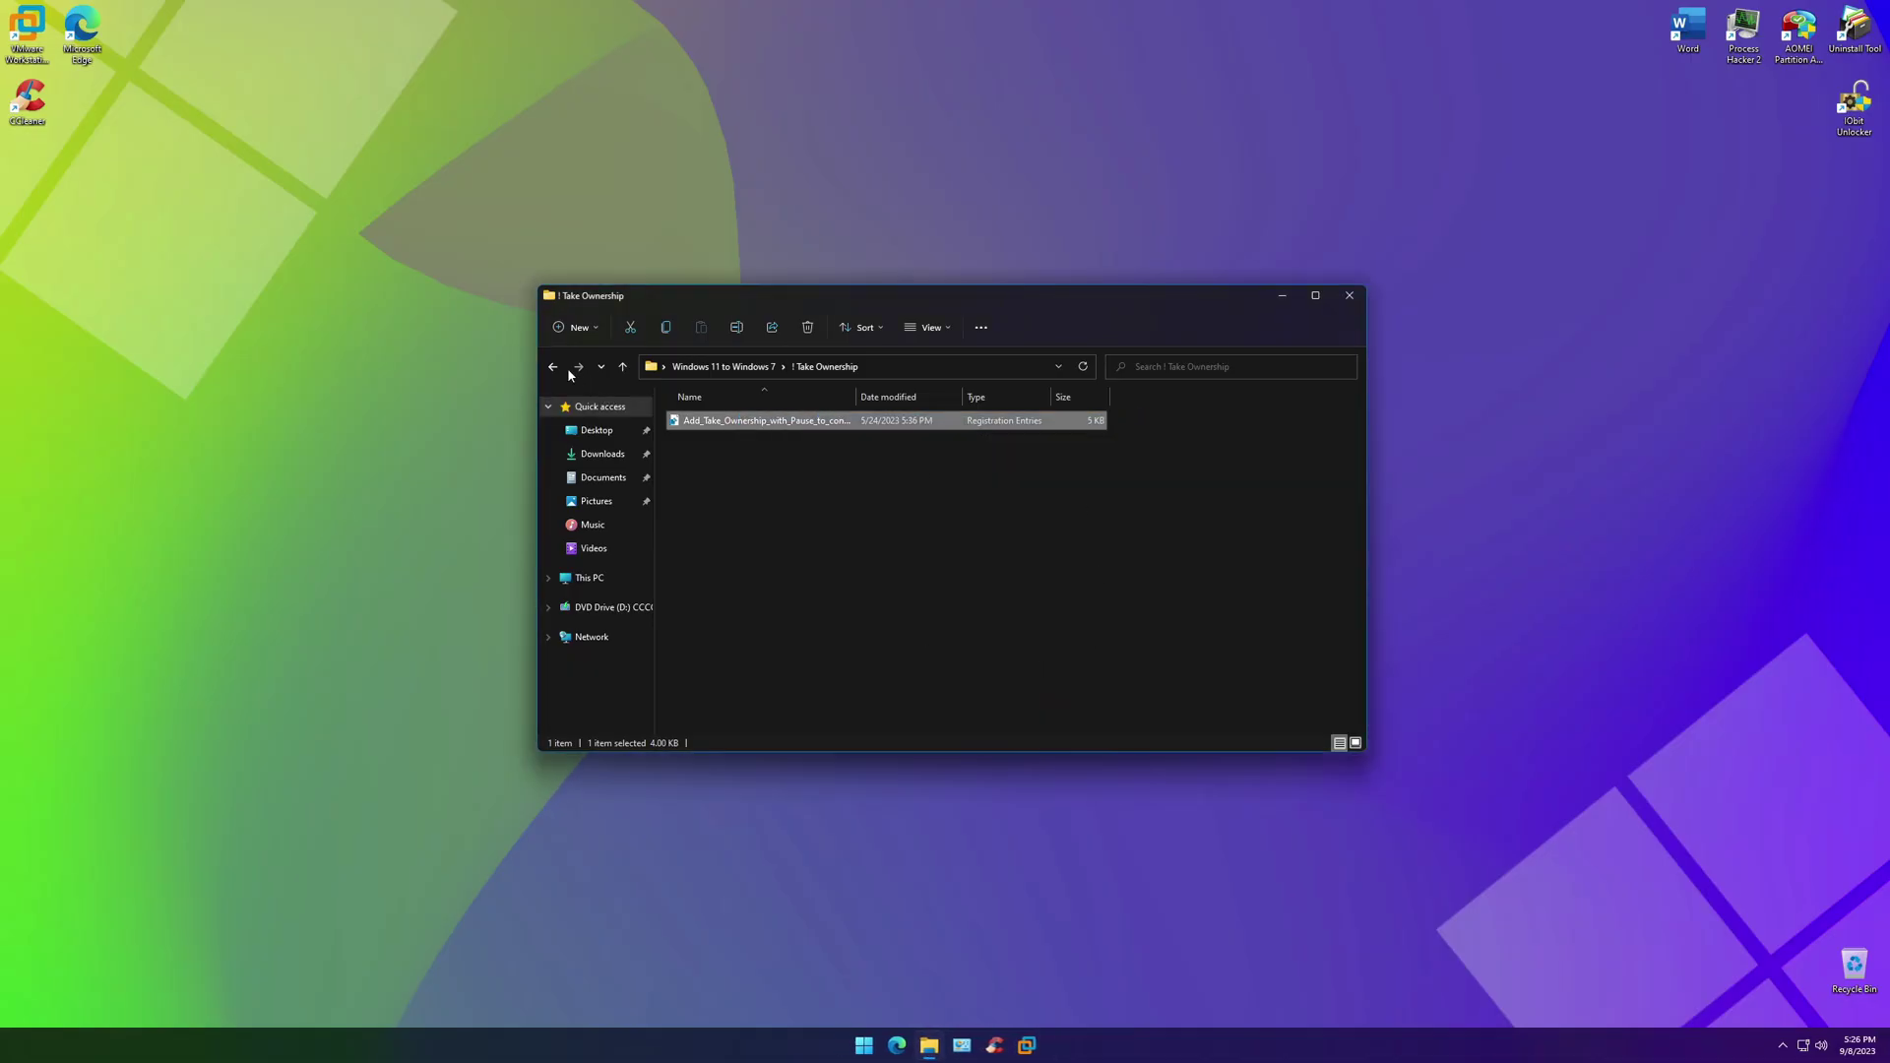
# Copy the inner Branding folder from the Windows 11 to Windows 7 pack and open C:\Windows
pyautogui.click(555, 367)
pyautogui.doubleClick(699, 446)
pyautogui.rightClick(694, 421)
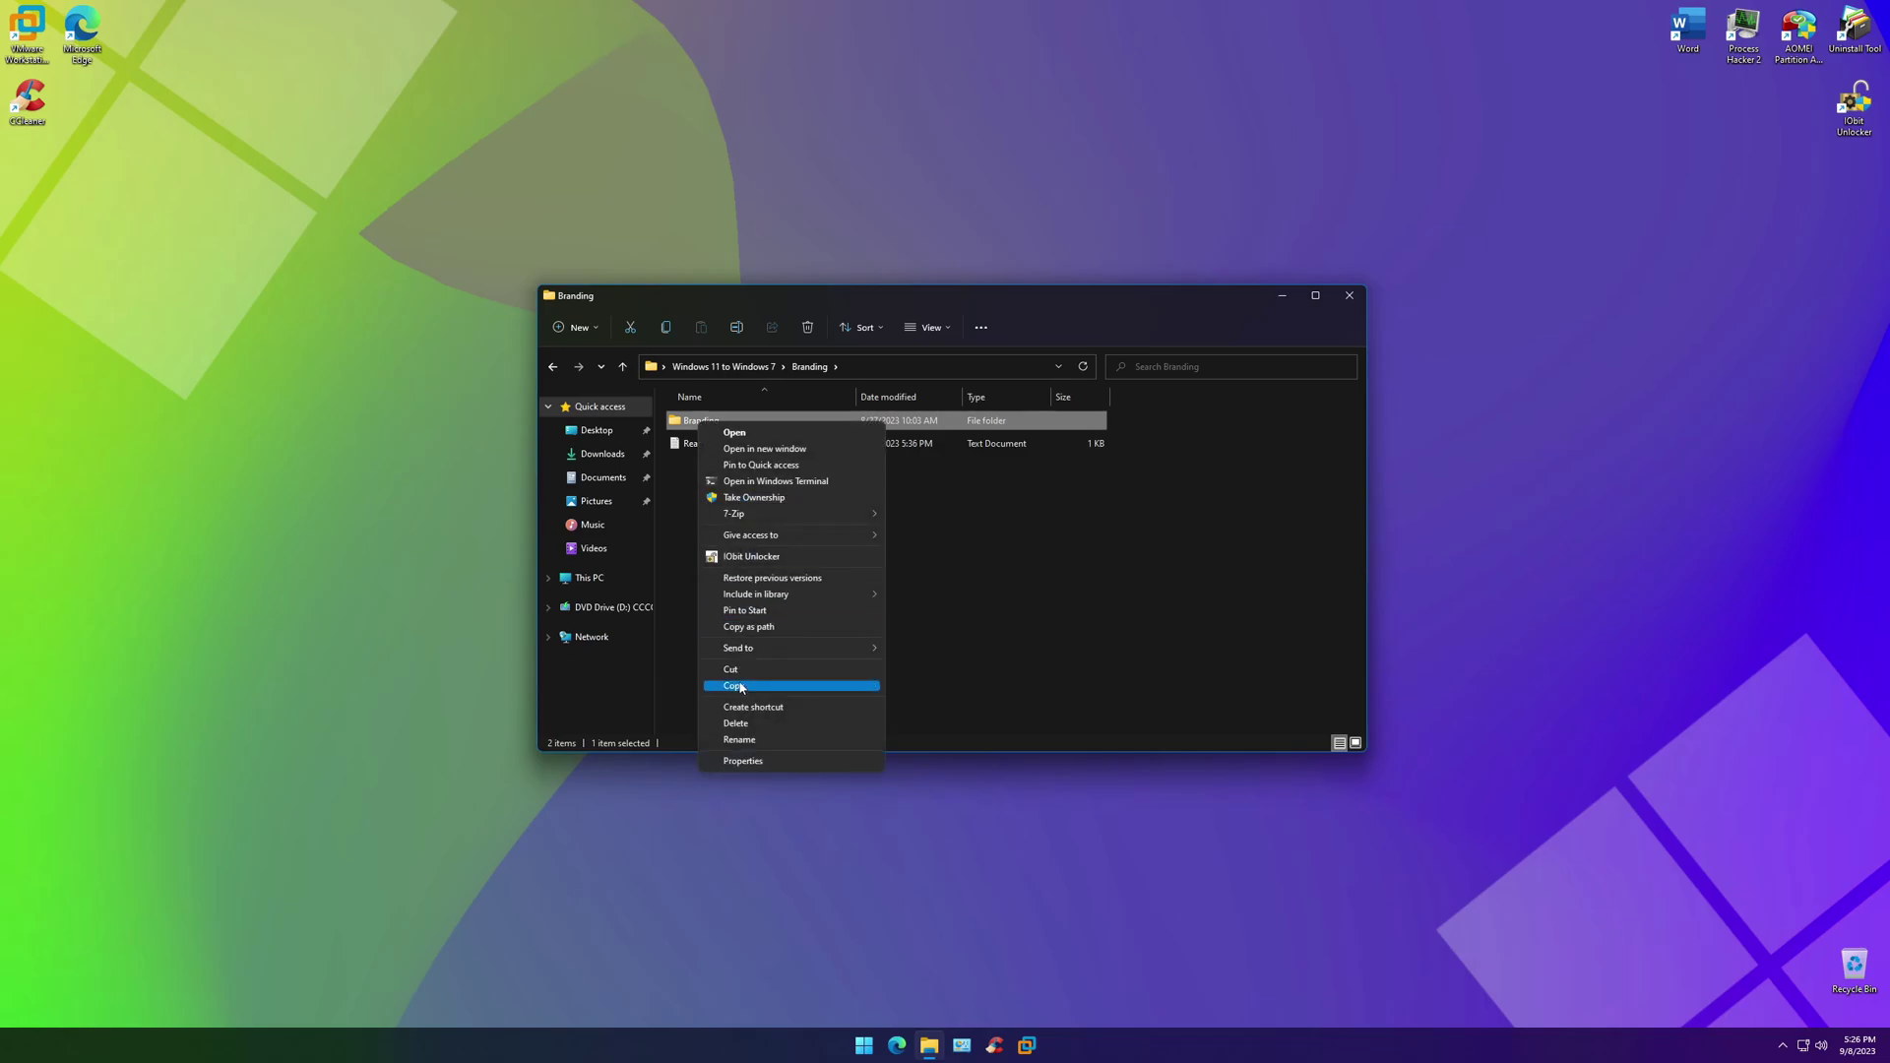
pyautogui.click(787, 689)
pyautogui.click(588, 578)
pyautogui.doubleClick(750, 537)
pyautogui.doubleClick(750, 536)
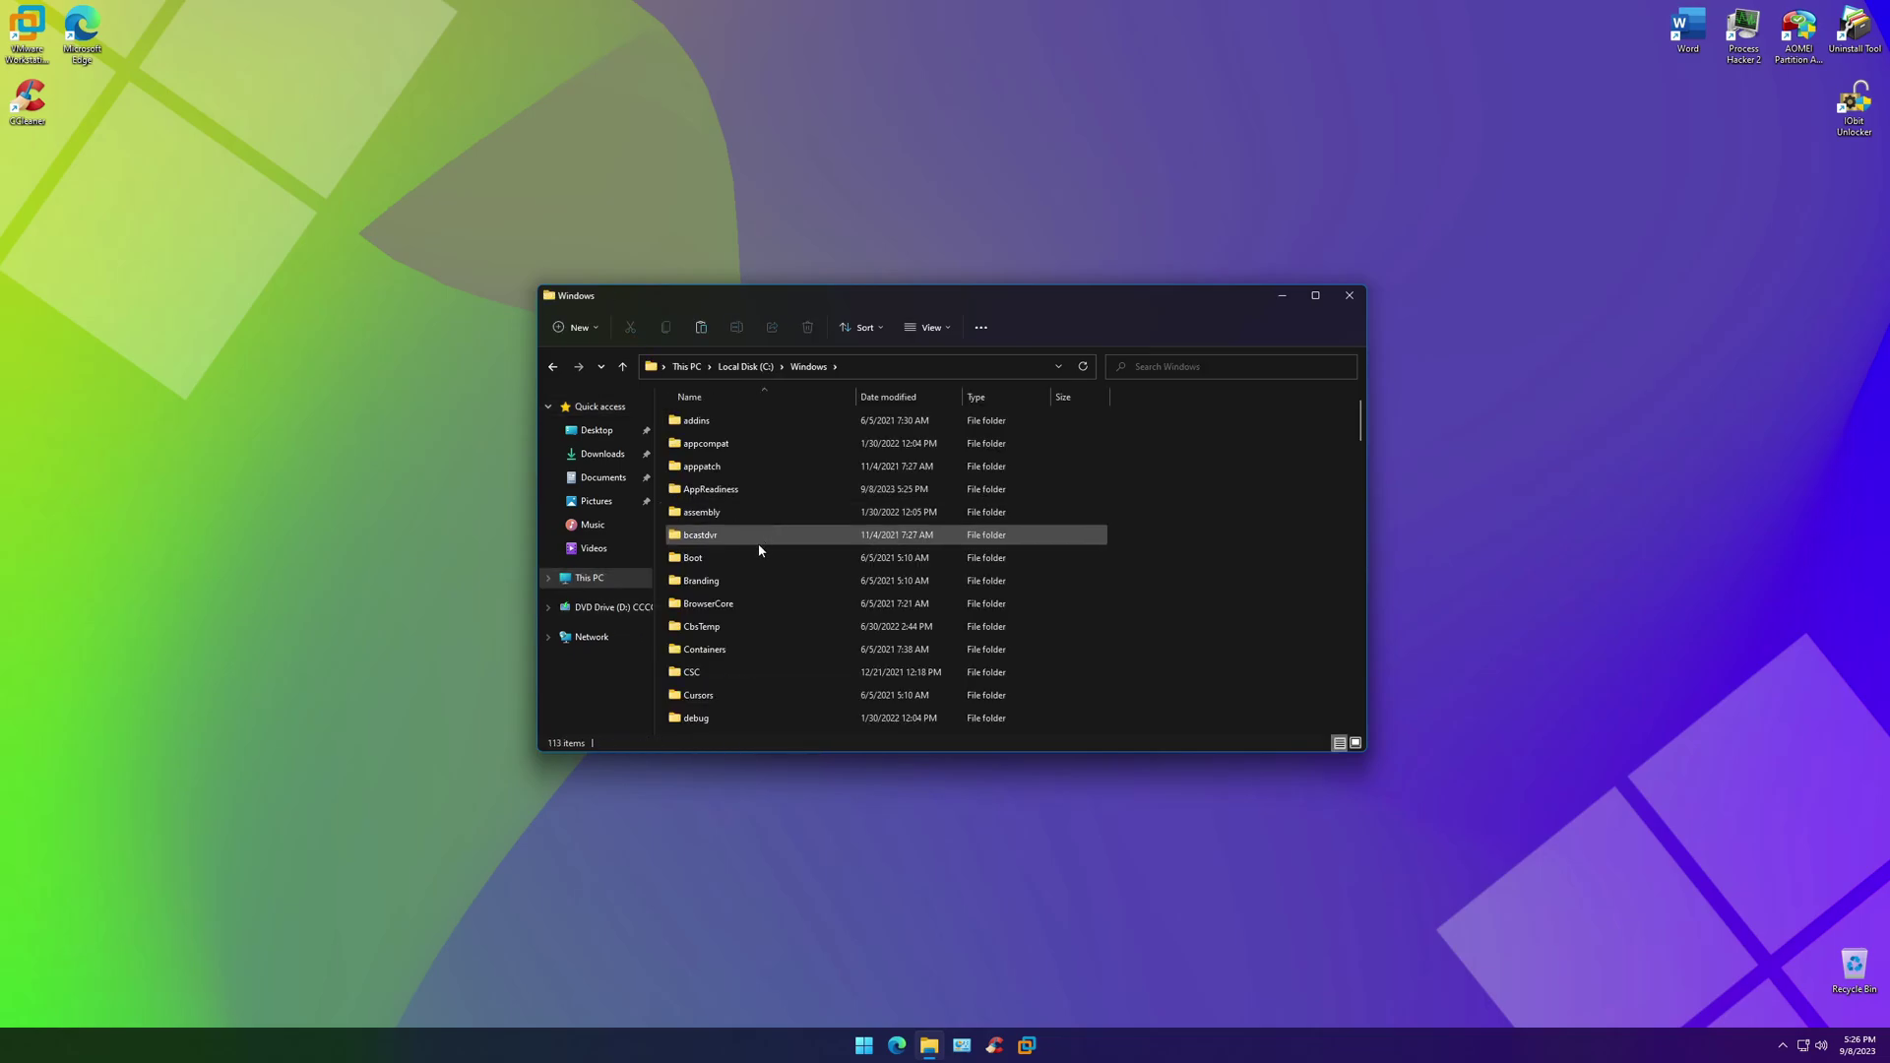
# Take ownership of the Branding folder in C:\Windows with administrator permission
pyautogui.rightClick(717, 582)
pyautogui.click(788, 658)
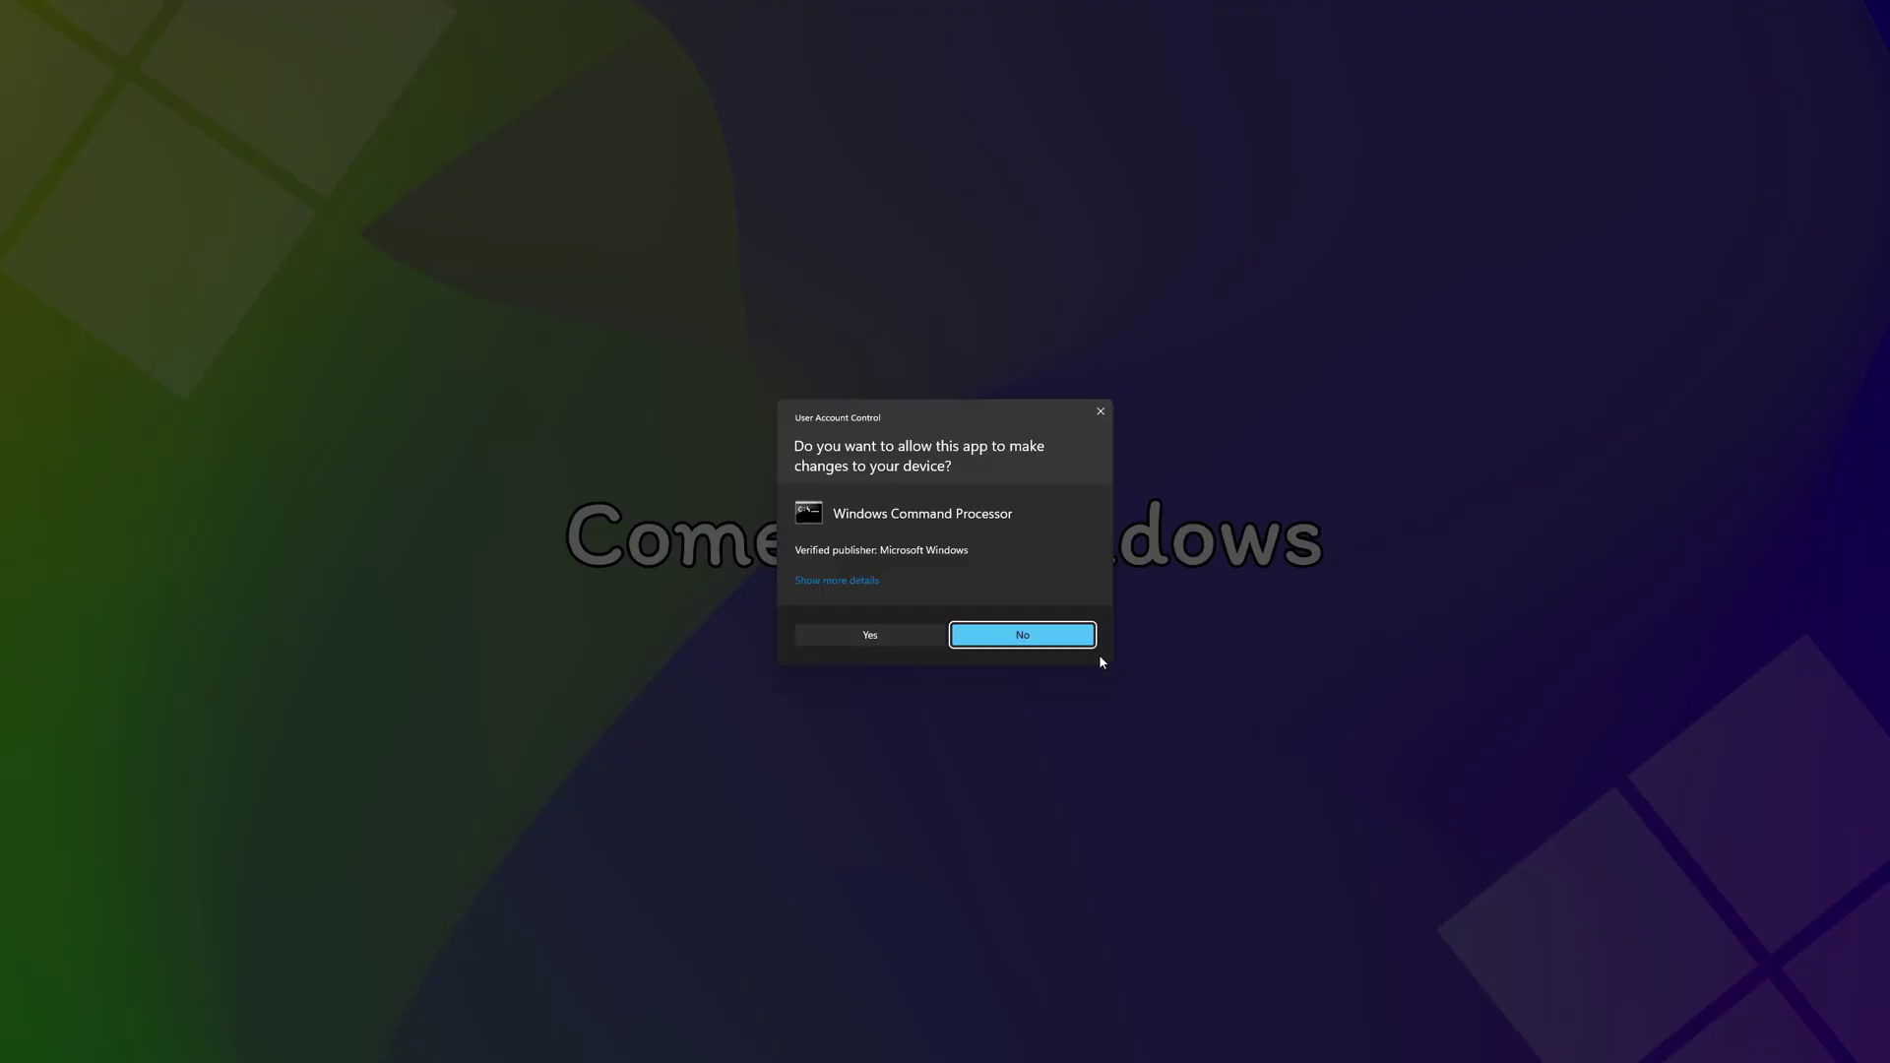
pyautogui.hotkey('alt', 'y')
pyautogui.press('Return')
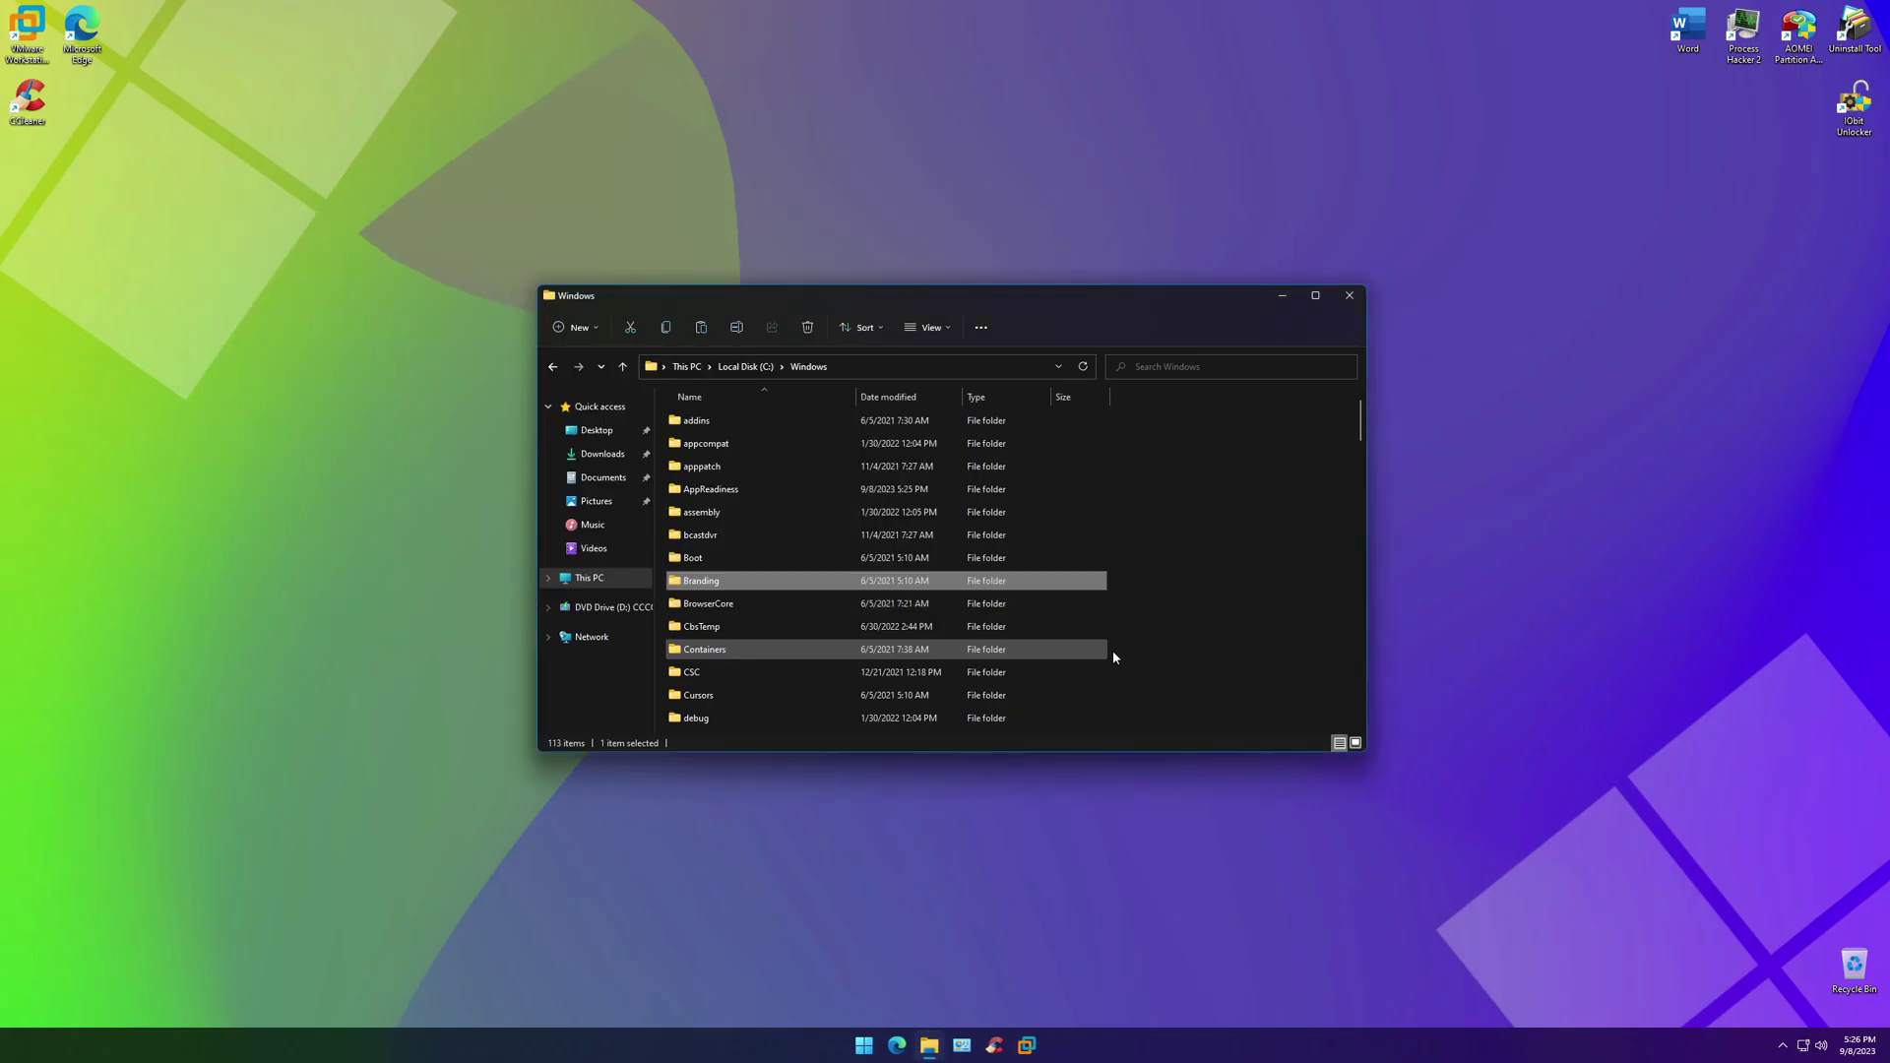
# Delete the original Branding folder from C:\Windows and paste the copied Branding folder in its place
pyautogui.press('Delete')
pyautogui.rightClick(1292, 612)
pyautogui.click(1319, 694)
pyautogui.click(1321, 697)
pyautogui.click(1055, 522)
pyautogui.rightClick(1225, 563)
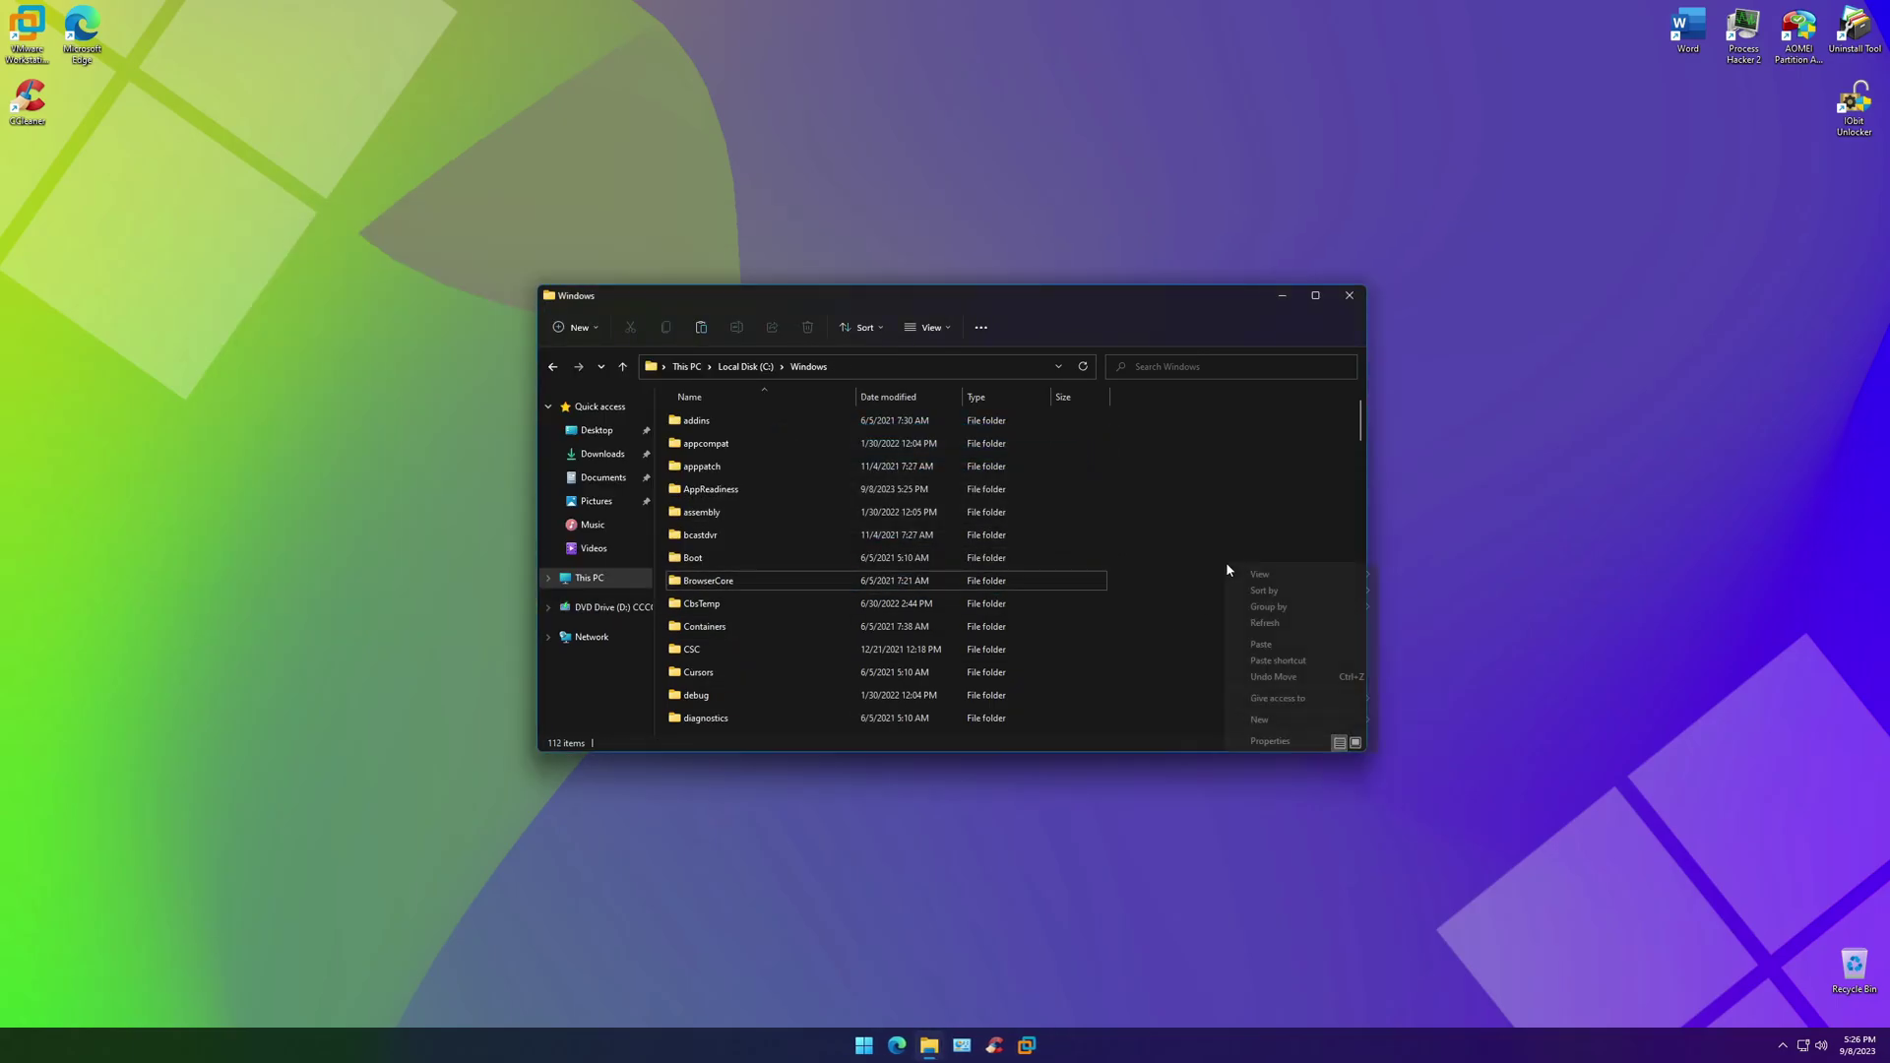
pyautogui.click(1278, 636)
pyautogui.click(368, 422)
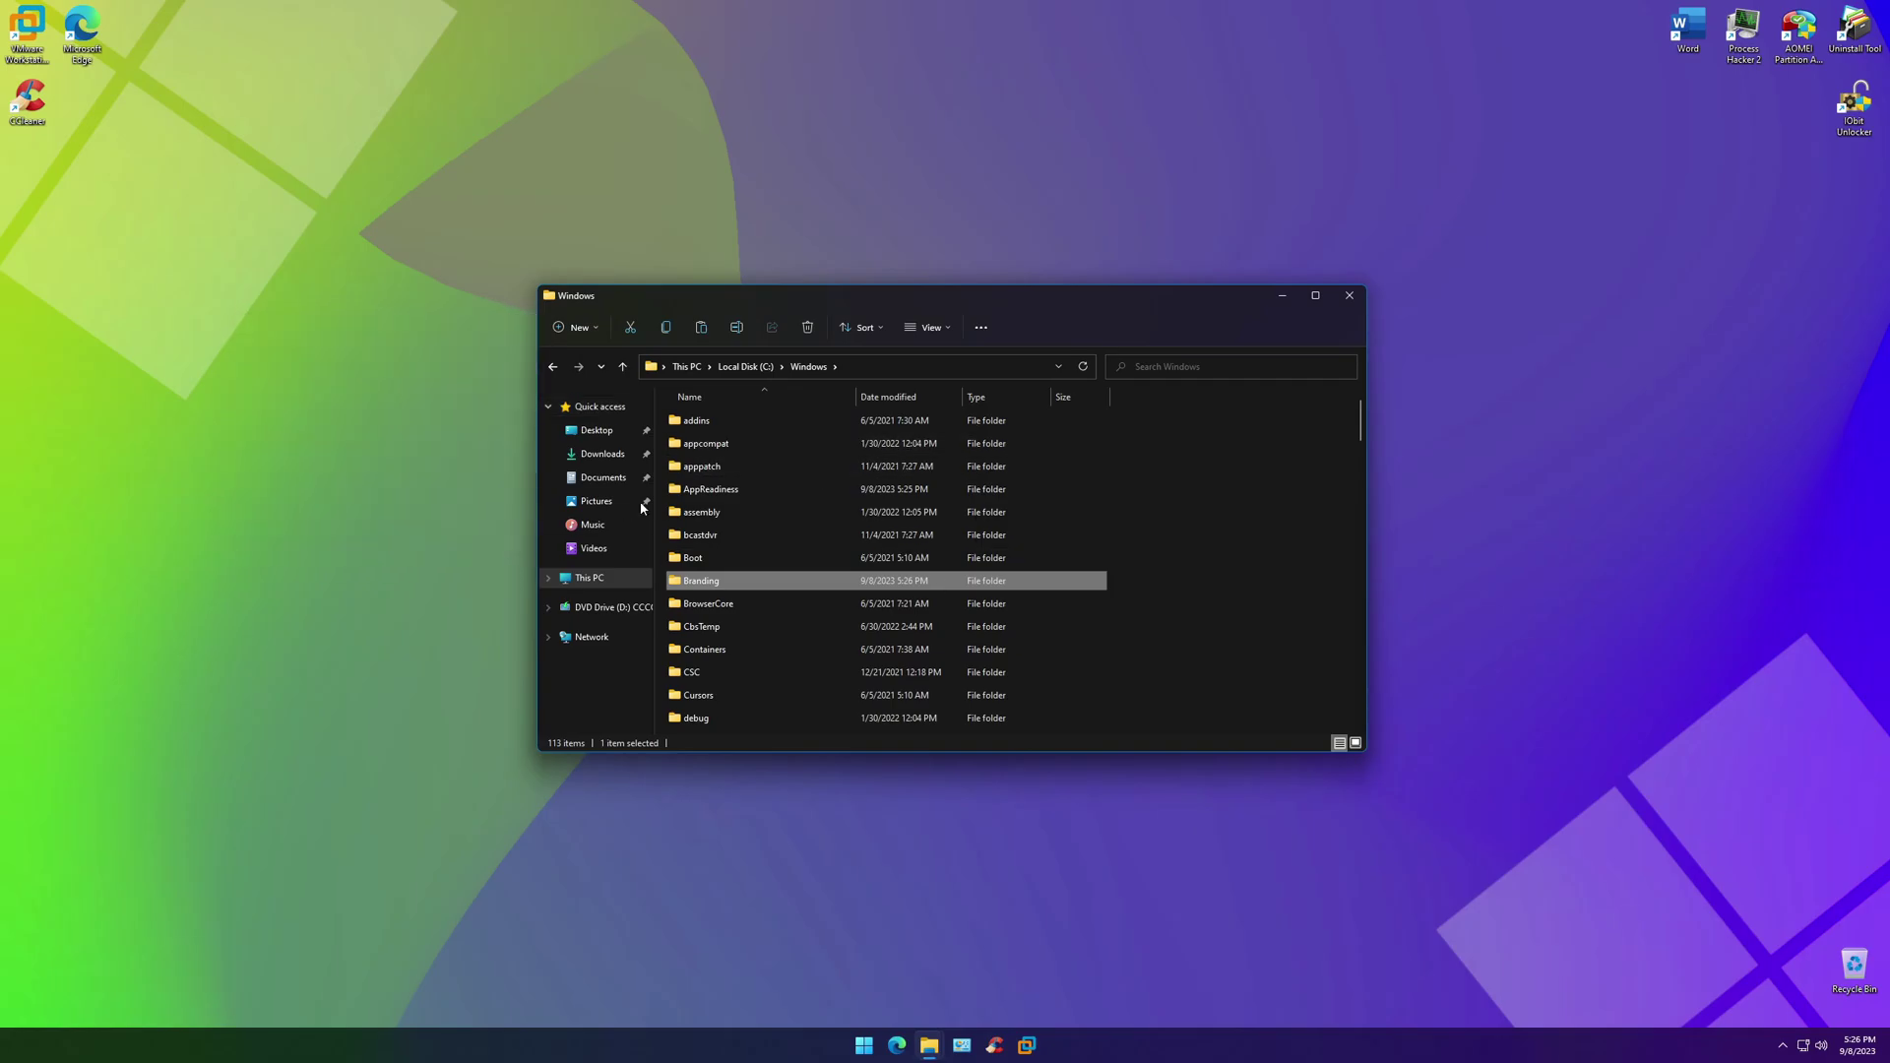
# Run winver to check the branding in the About Windows dialog, and close it
pyautogui.press('super+r')
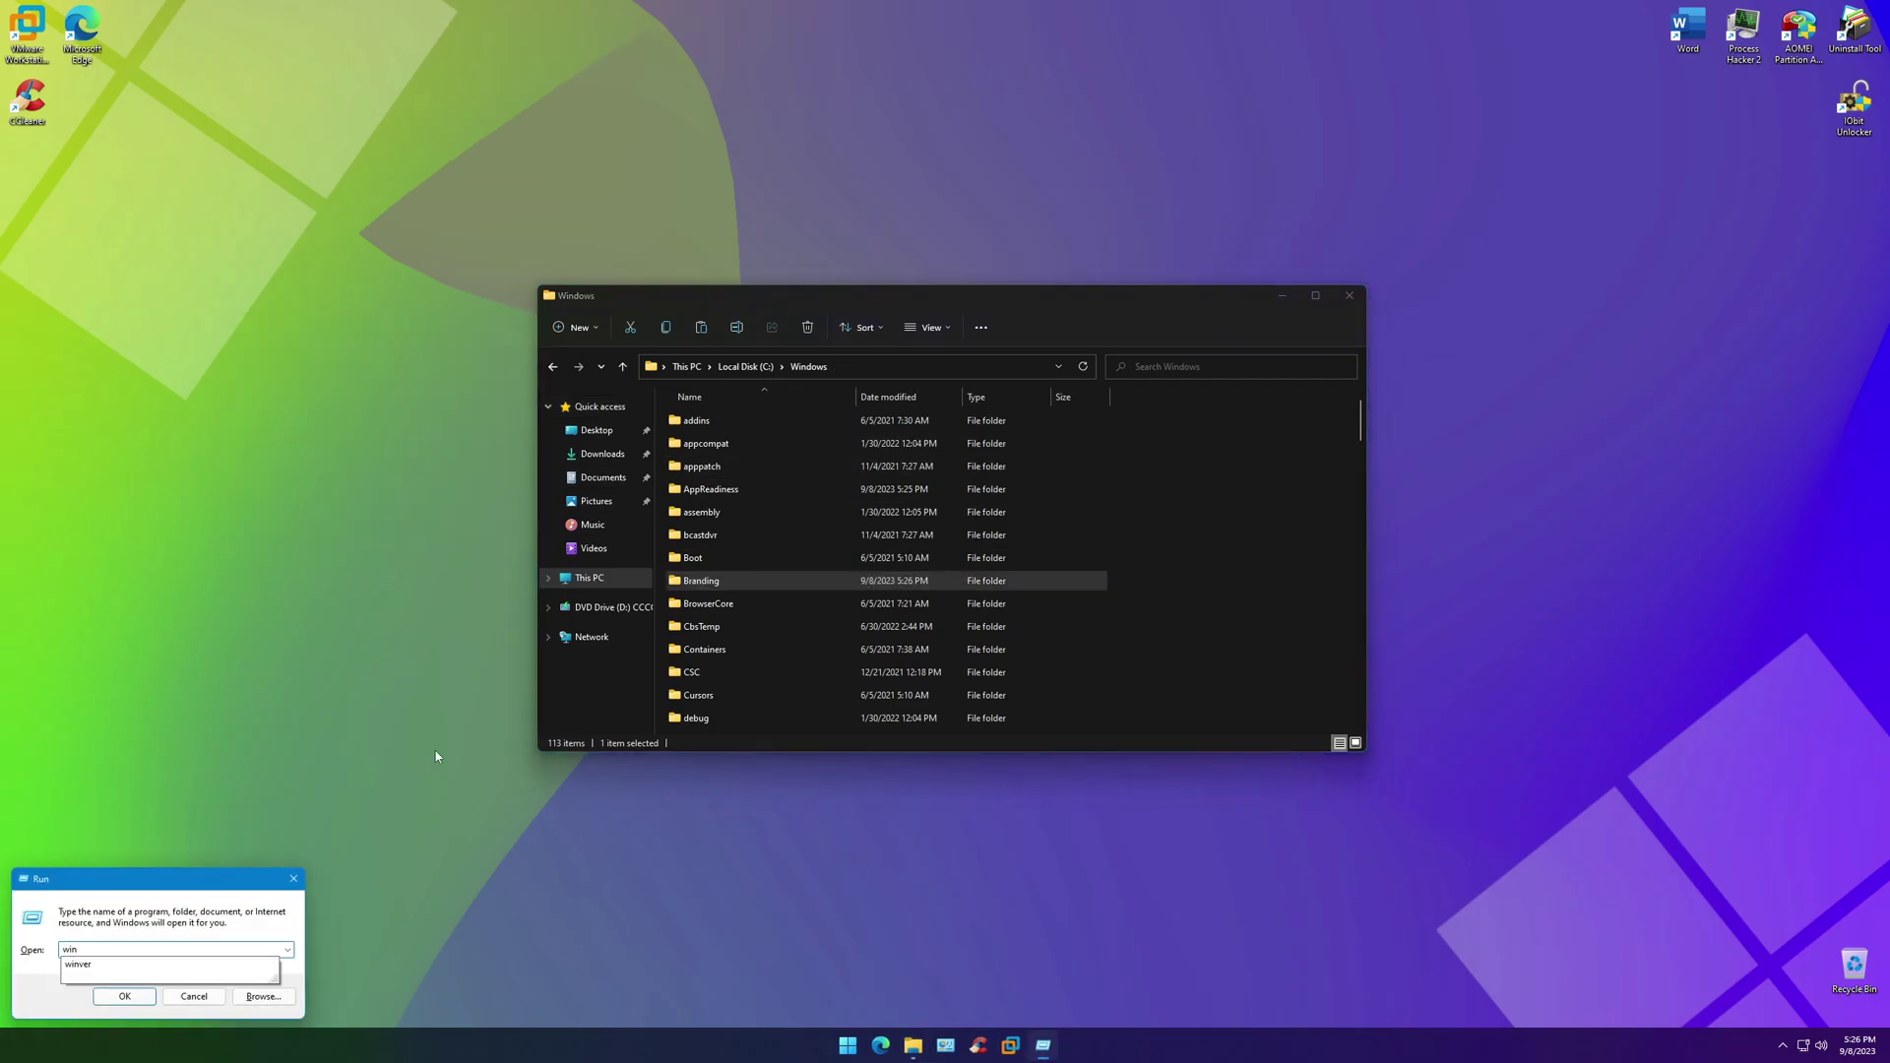
pyautogui.press('Return')
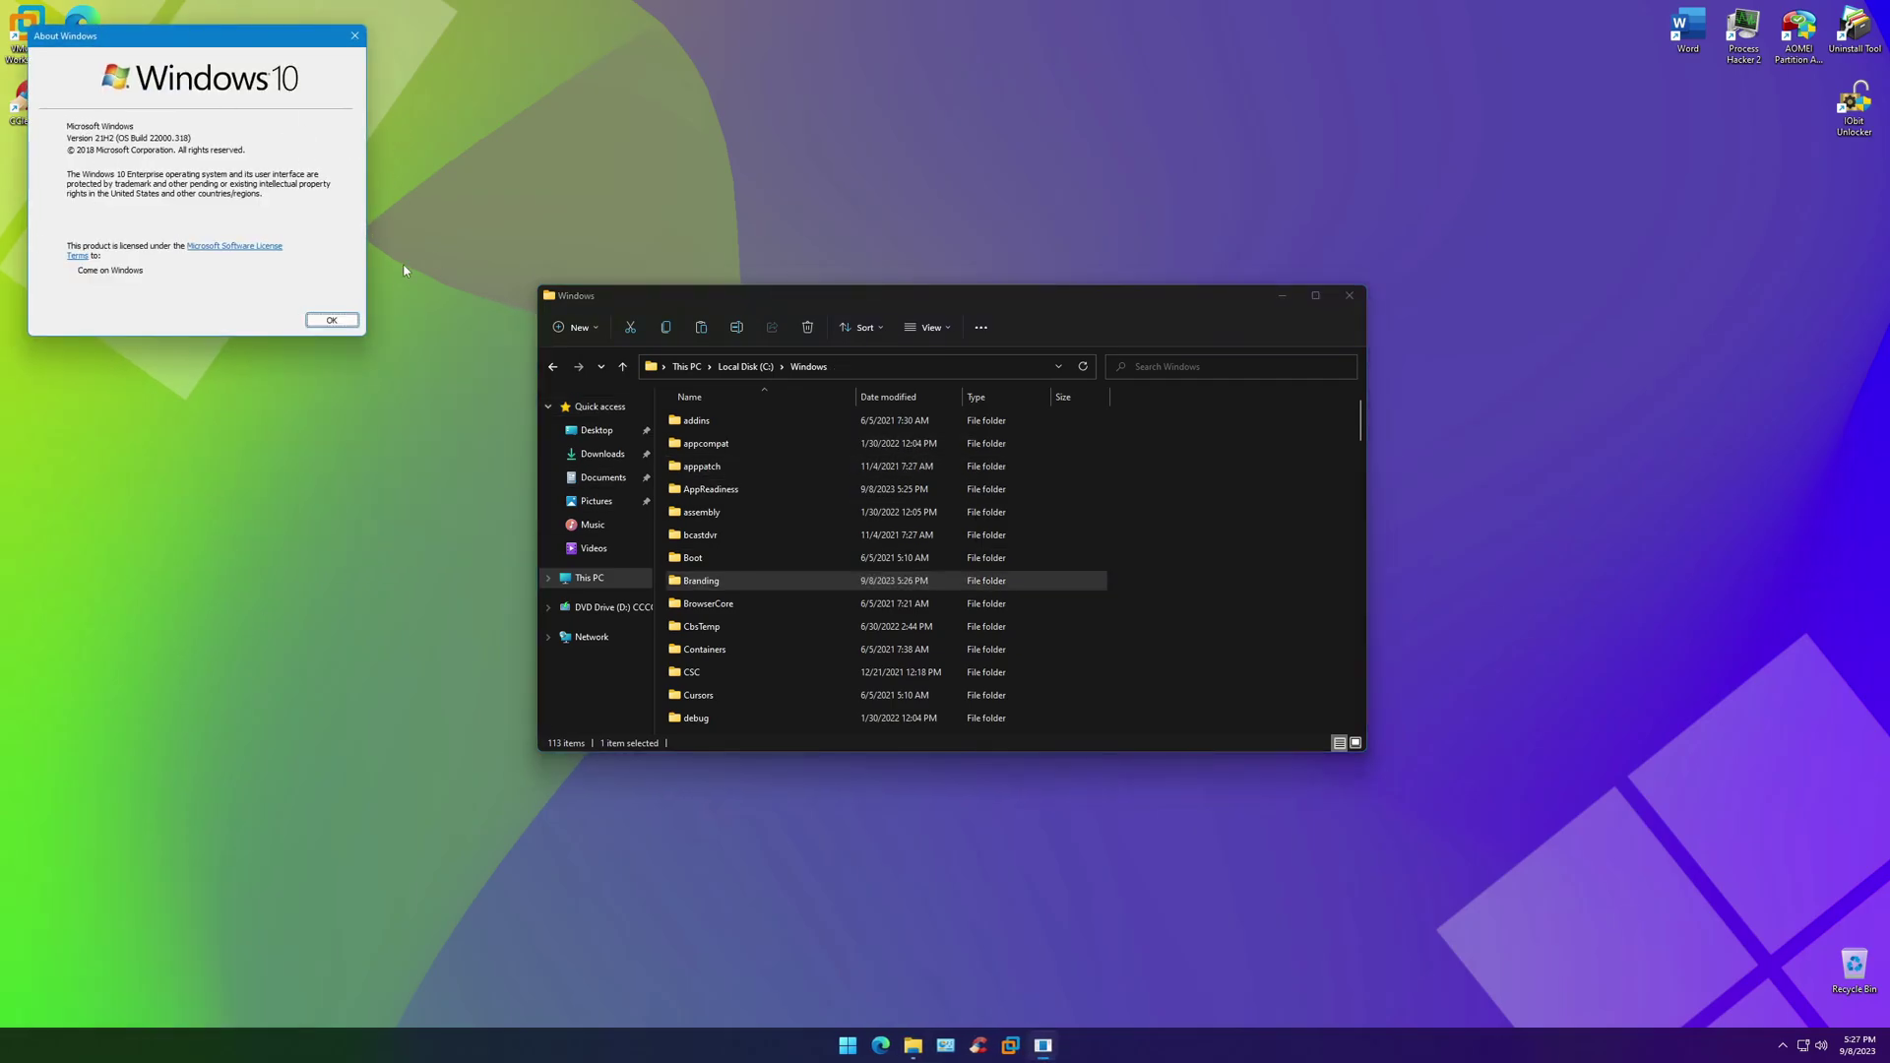
pyautogui.press('Return')
# Copy the inner Cursors folder from the Windows 11 to Windows 7 pack and open C:\Windows
pyautogui.click(552, 369)
pyautogui.click(552, 369)
pyautogui.click(552, 369)
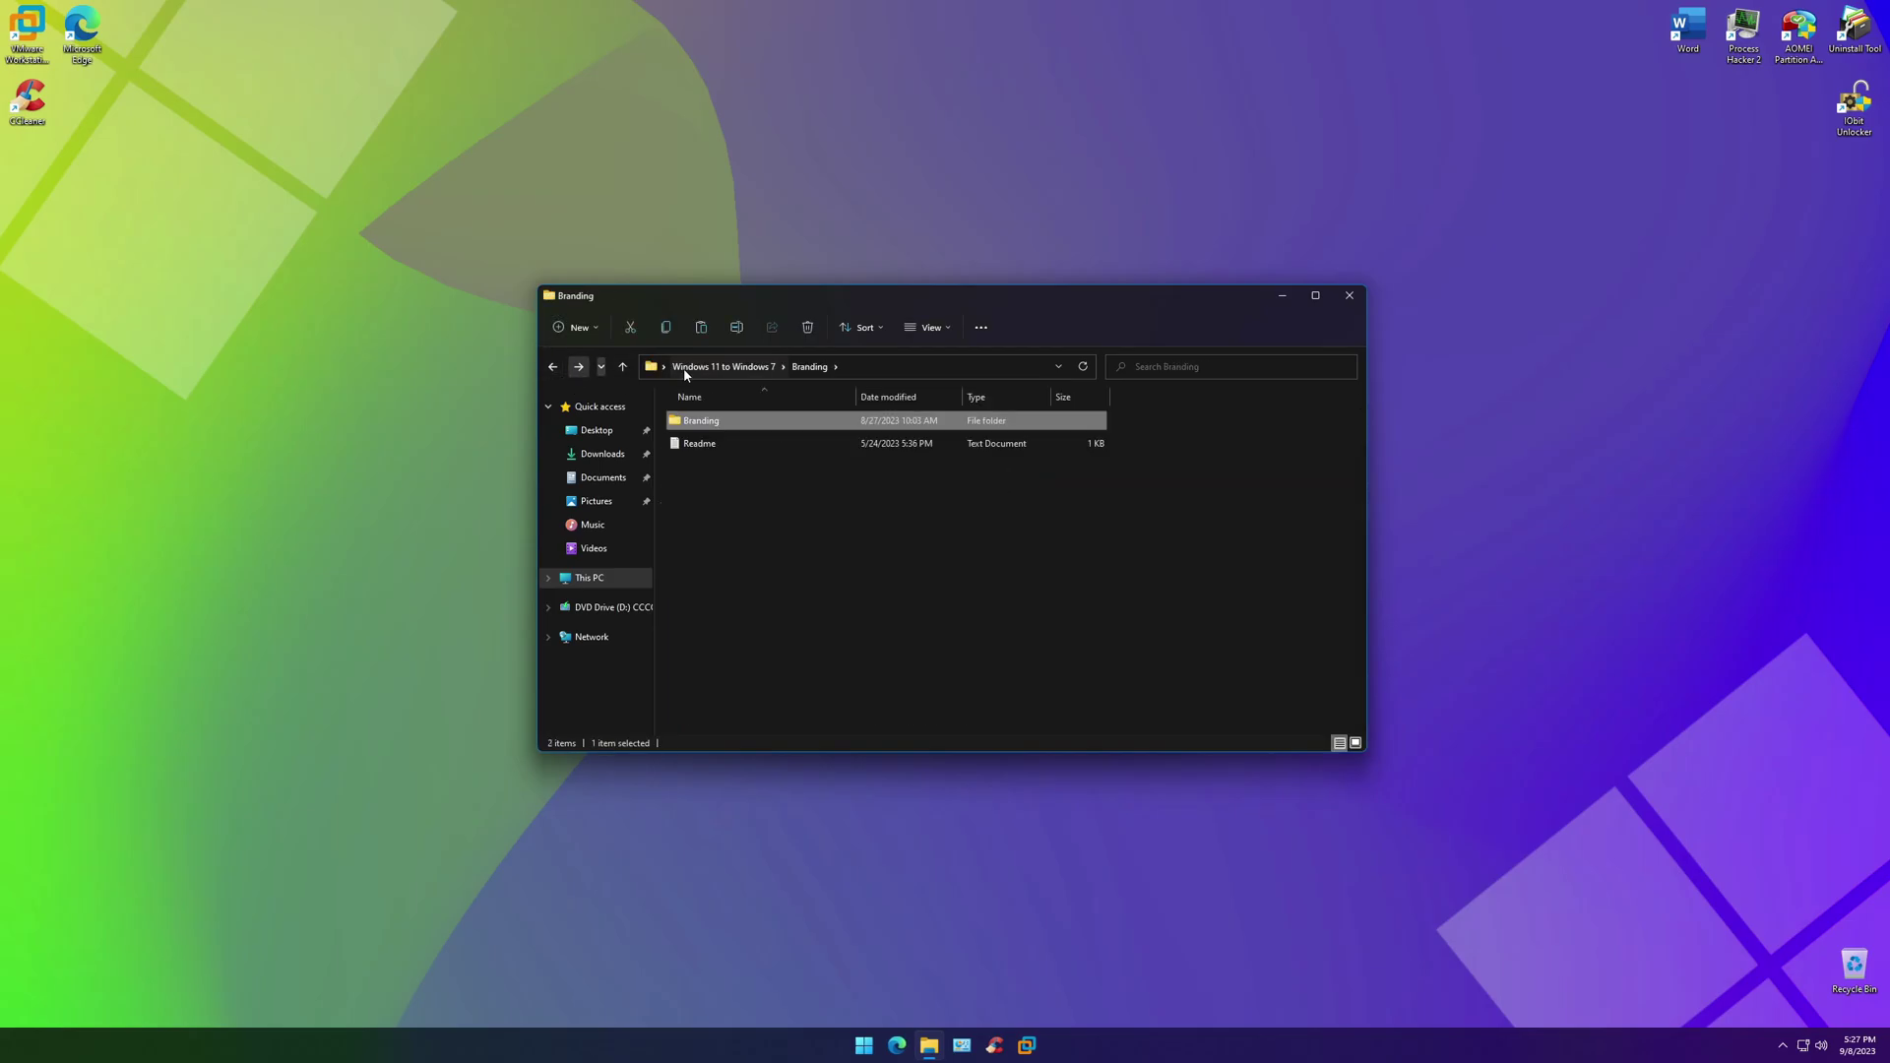
pyautogui.click(691, 369)
pyautogui.doubleClick(725, 464)
pyautogui.rightClick(698, 424)
pyautogui.click(735, 693)
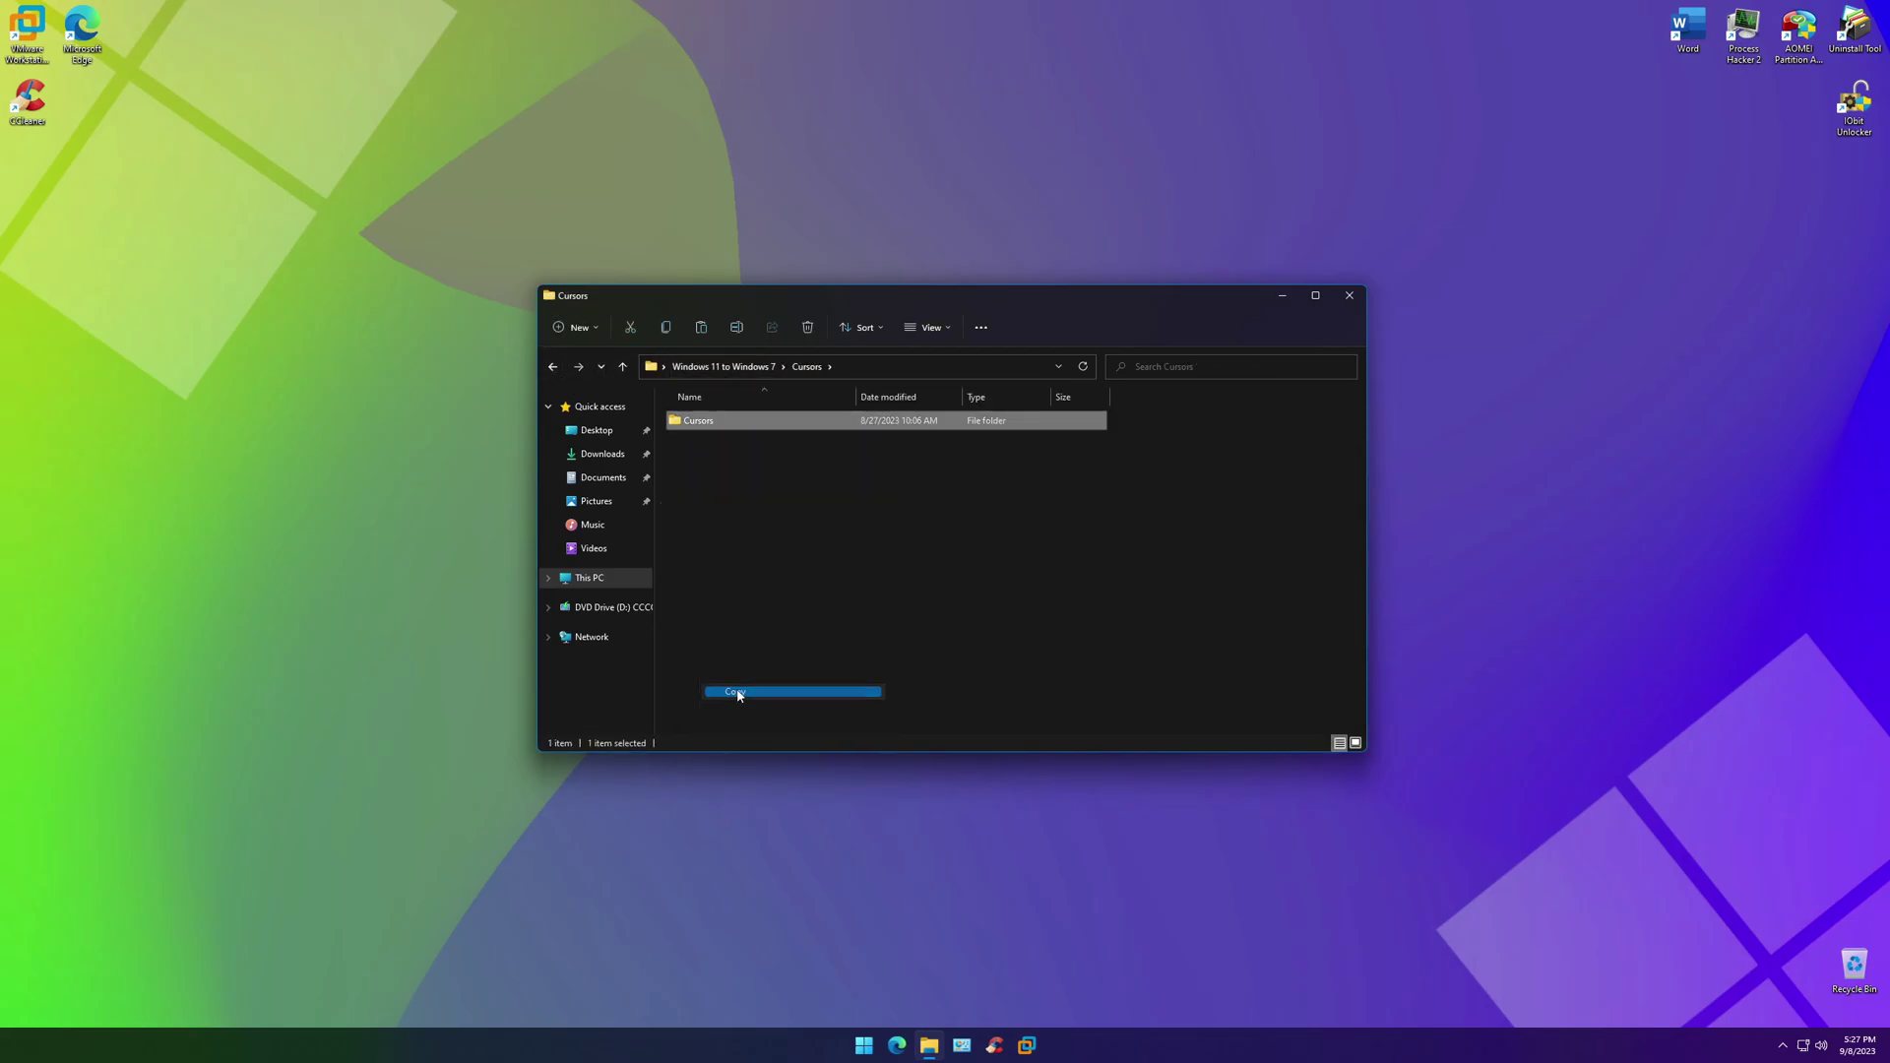
pyautogui.click(594, 578)
pyautogui.doubleClick(716, 541)
pyautogui.click(719, 539)
pyautogui.doubleClick(721, 548)
# Take ownership of the Cursors folder in C:\Windows and replace it with the copied Cursors folder, granting administrator permission
pyautogui.rightClick(718, 506)
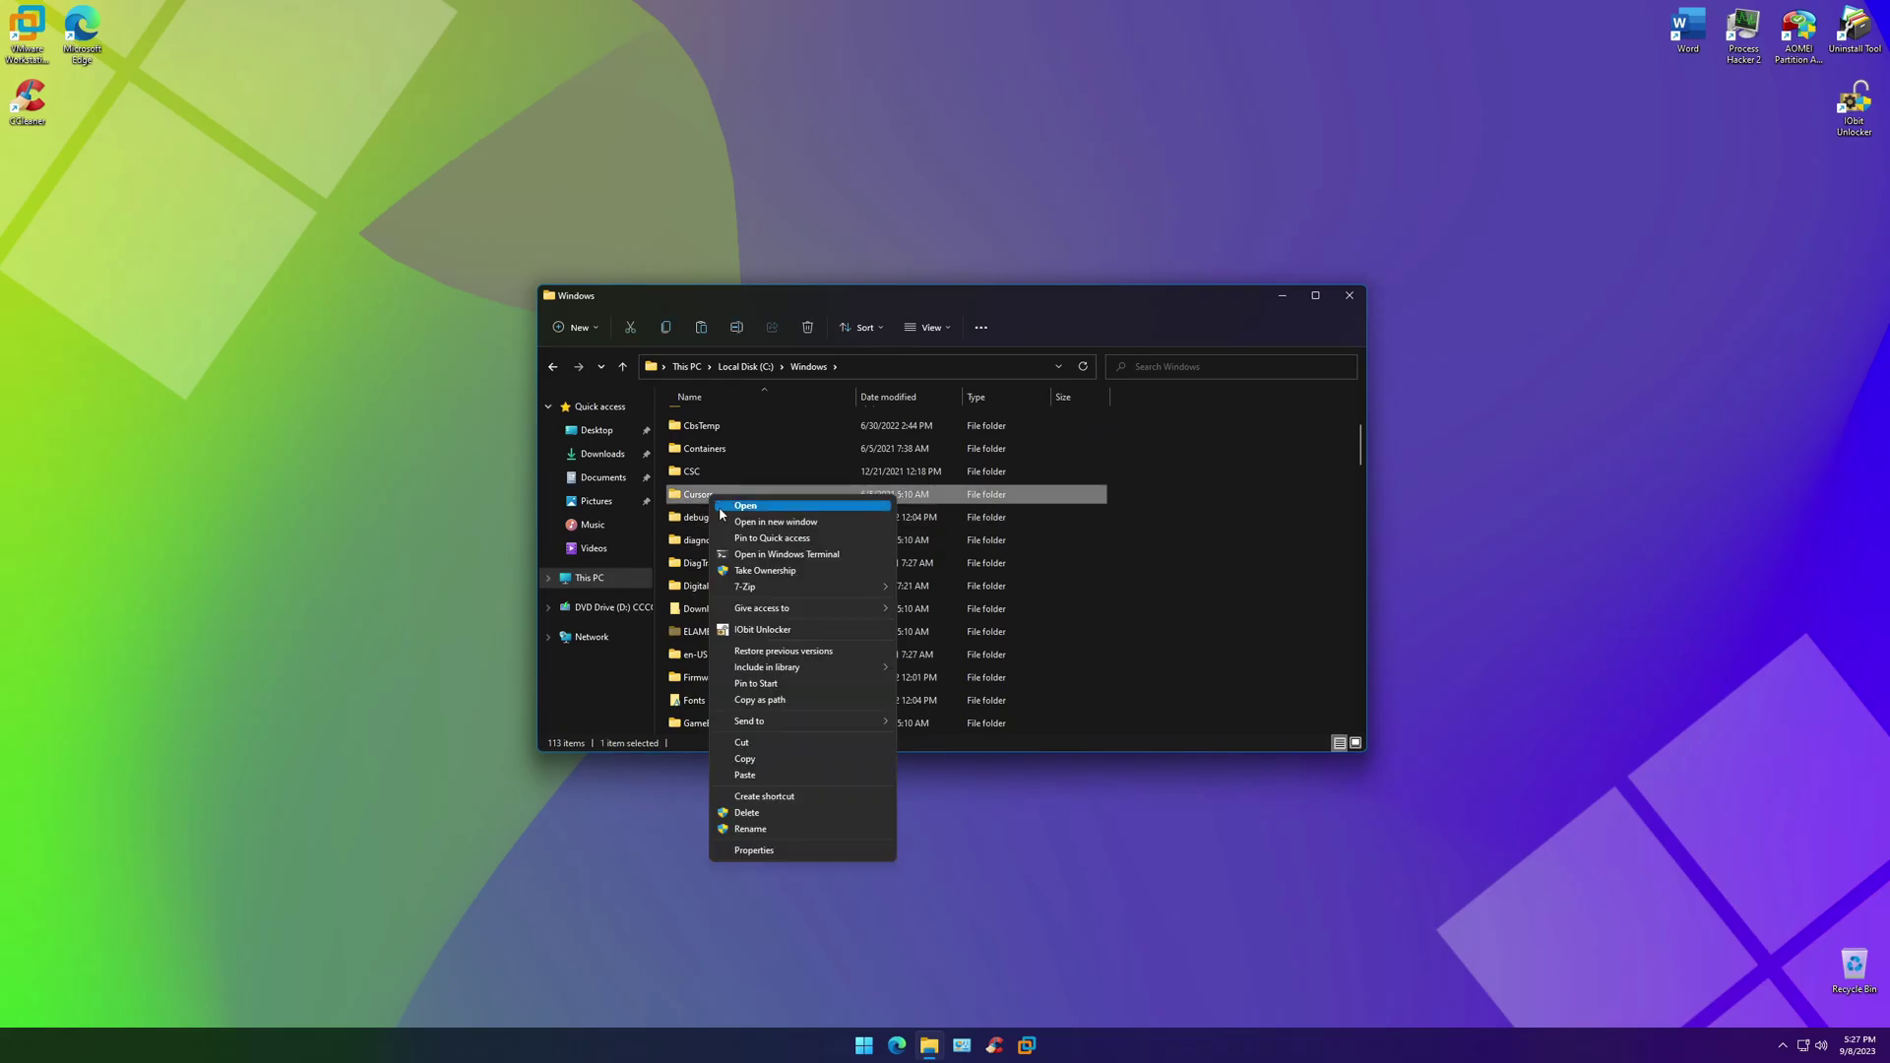
pyautogui.click(733, 614)
pyautogui.click(1101, 404)
pyautogui.rightClick(711, 696)
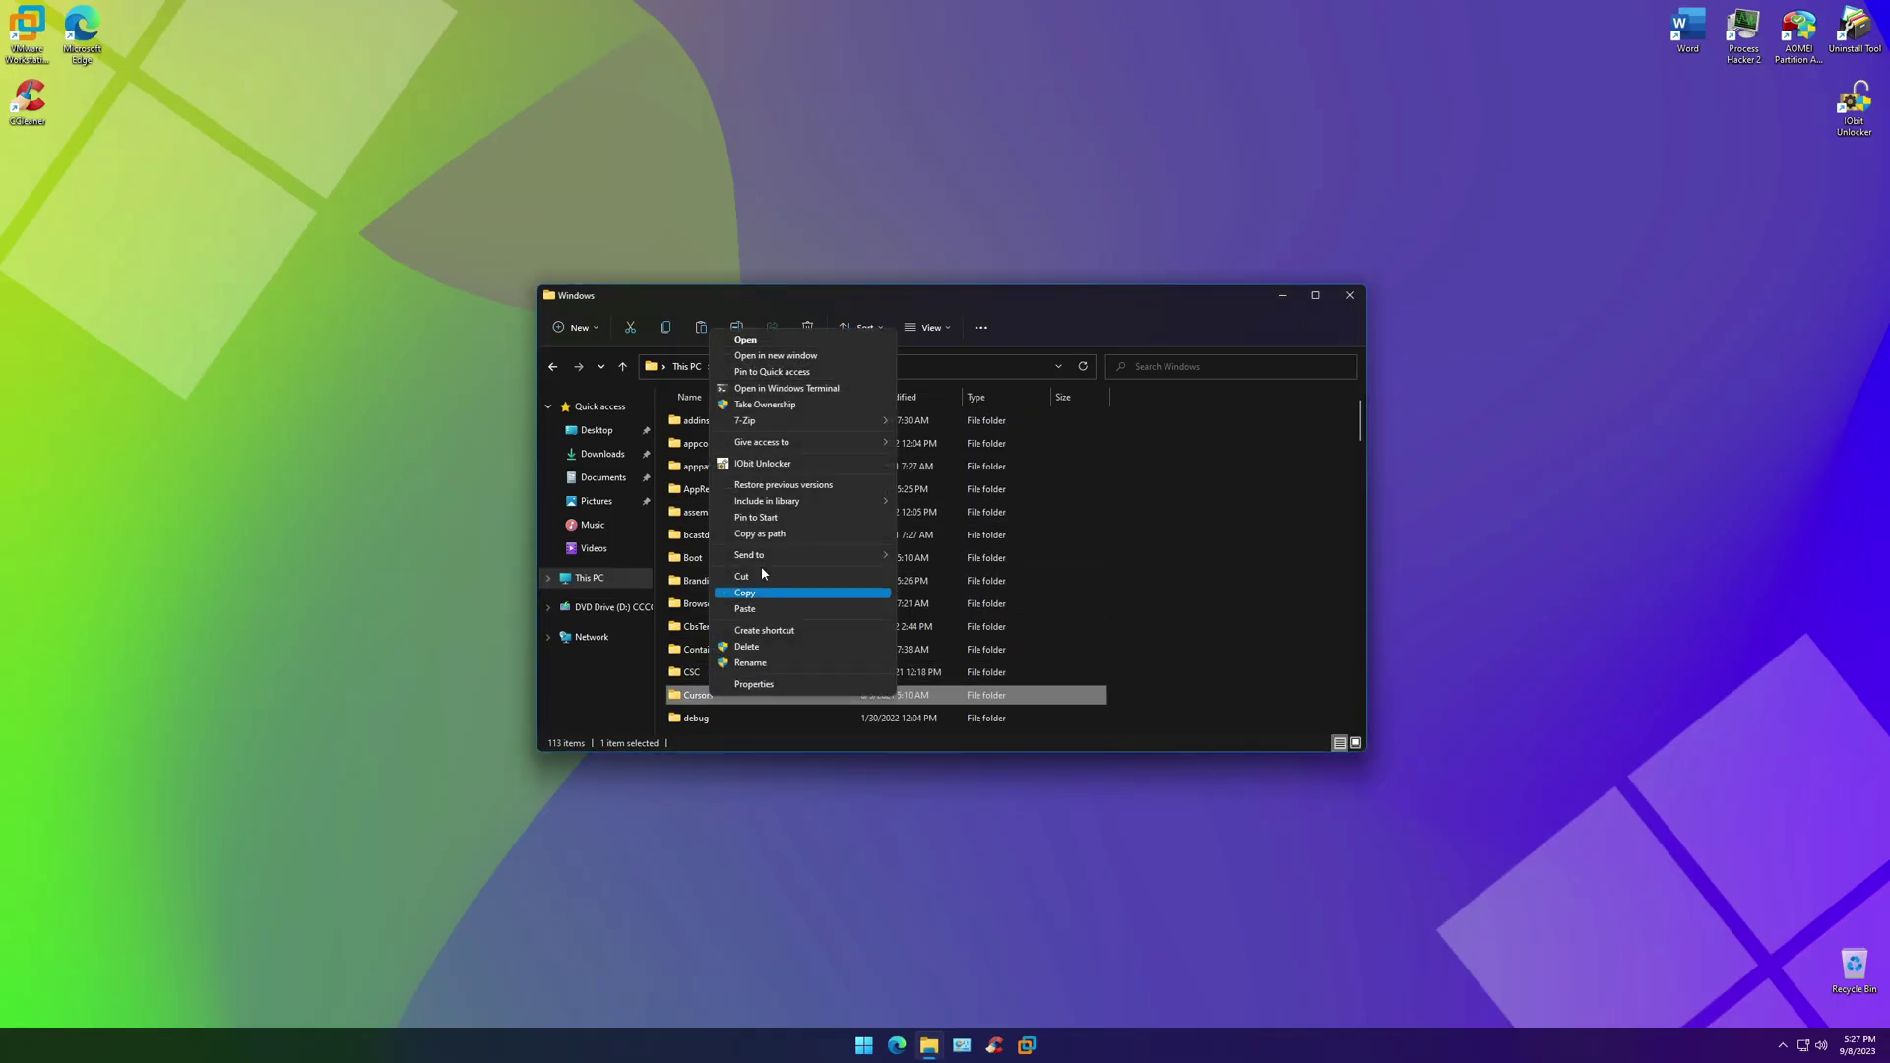
pyautogui.click(805, 405)
pyautogui.hotkey('alt', 'y')
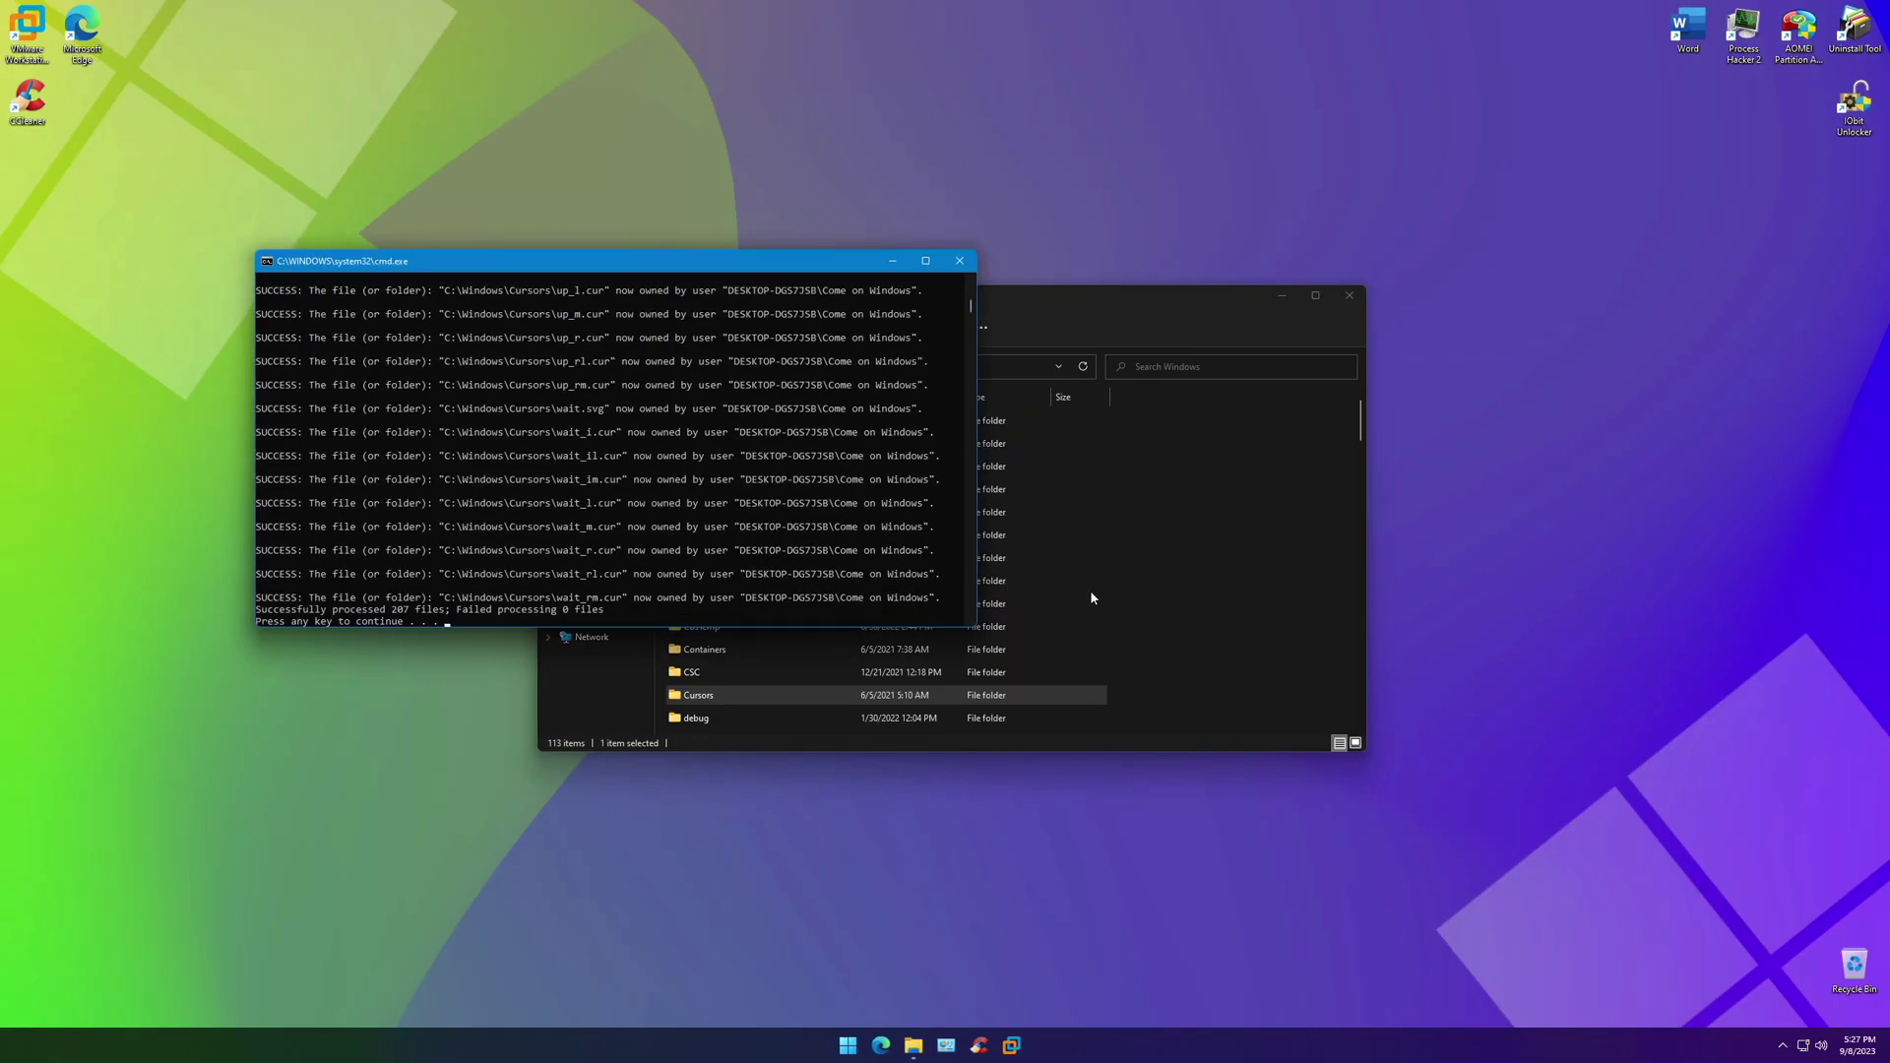
pyautogui.press('Return')
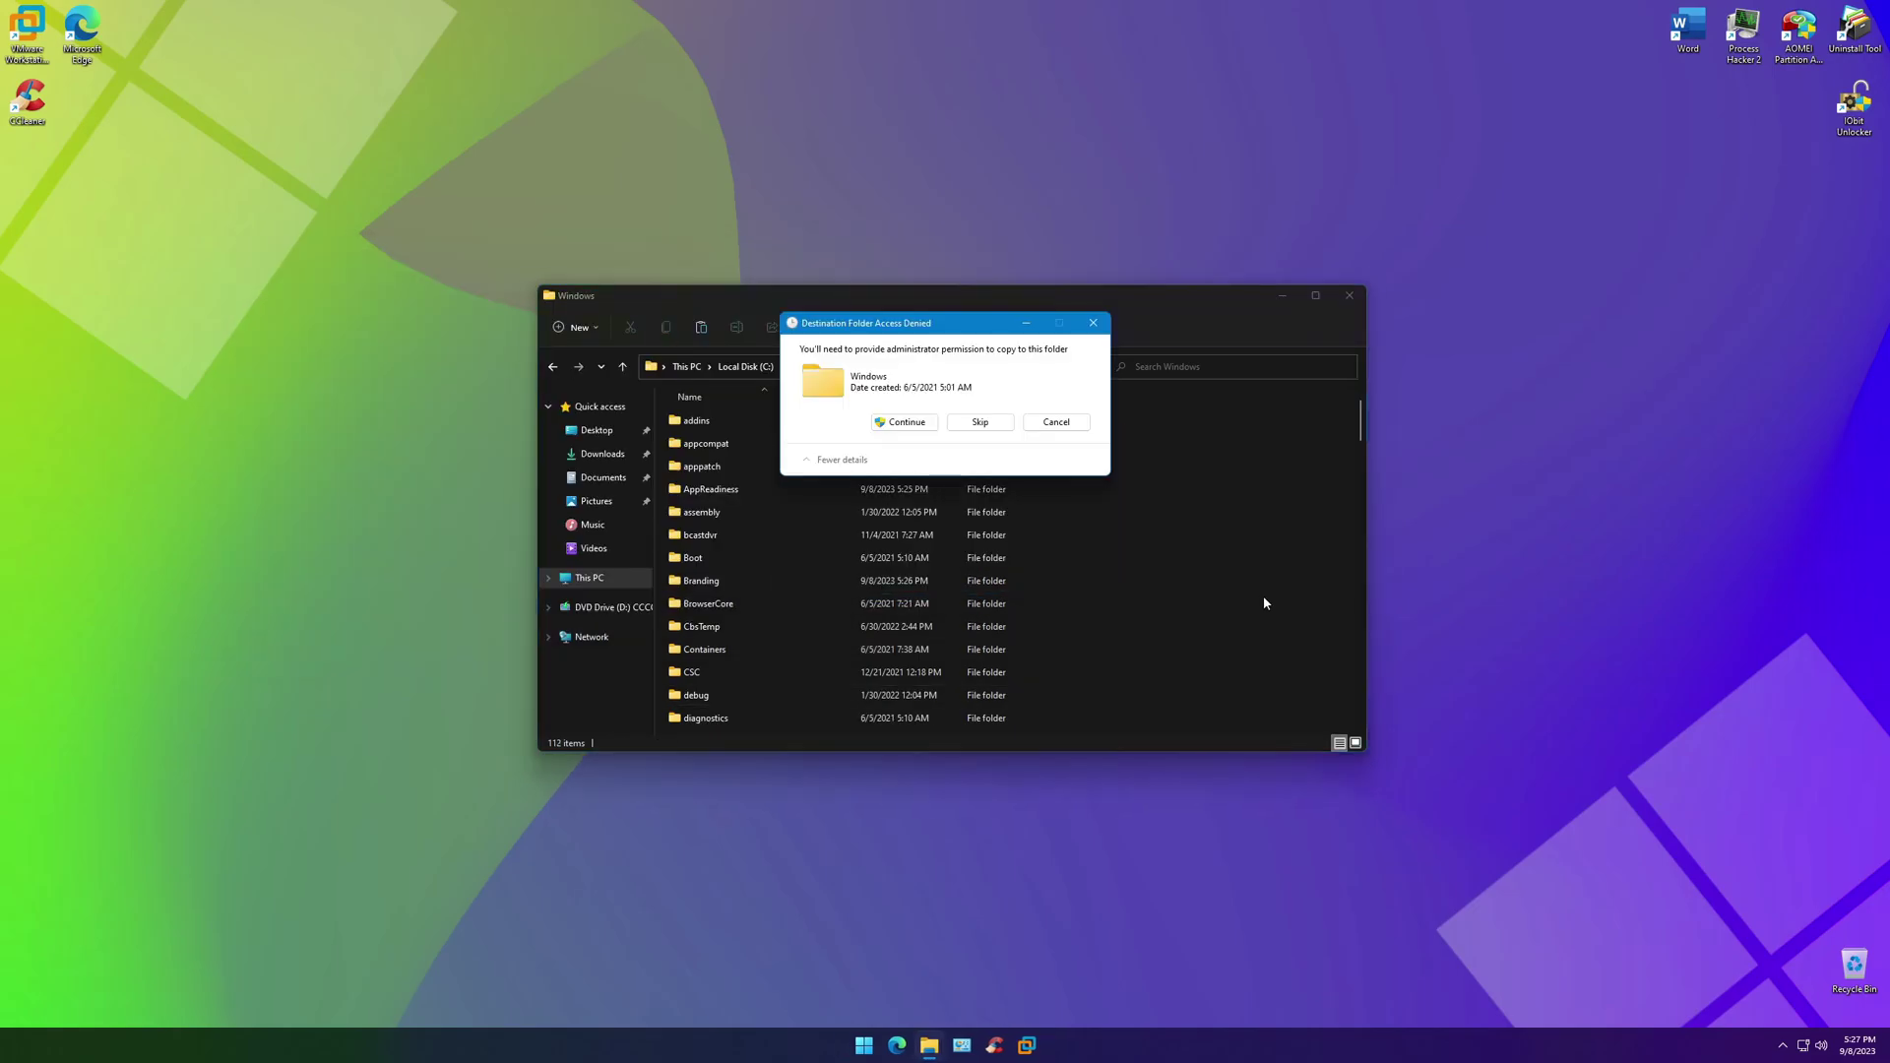
pyautogui.click(894, 423)
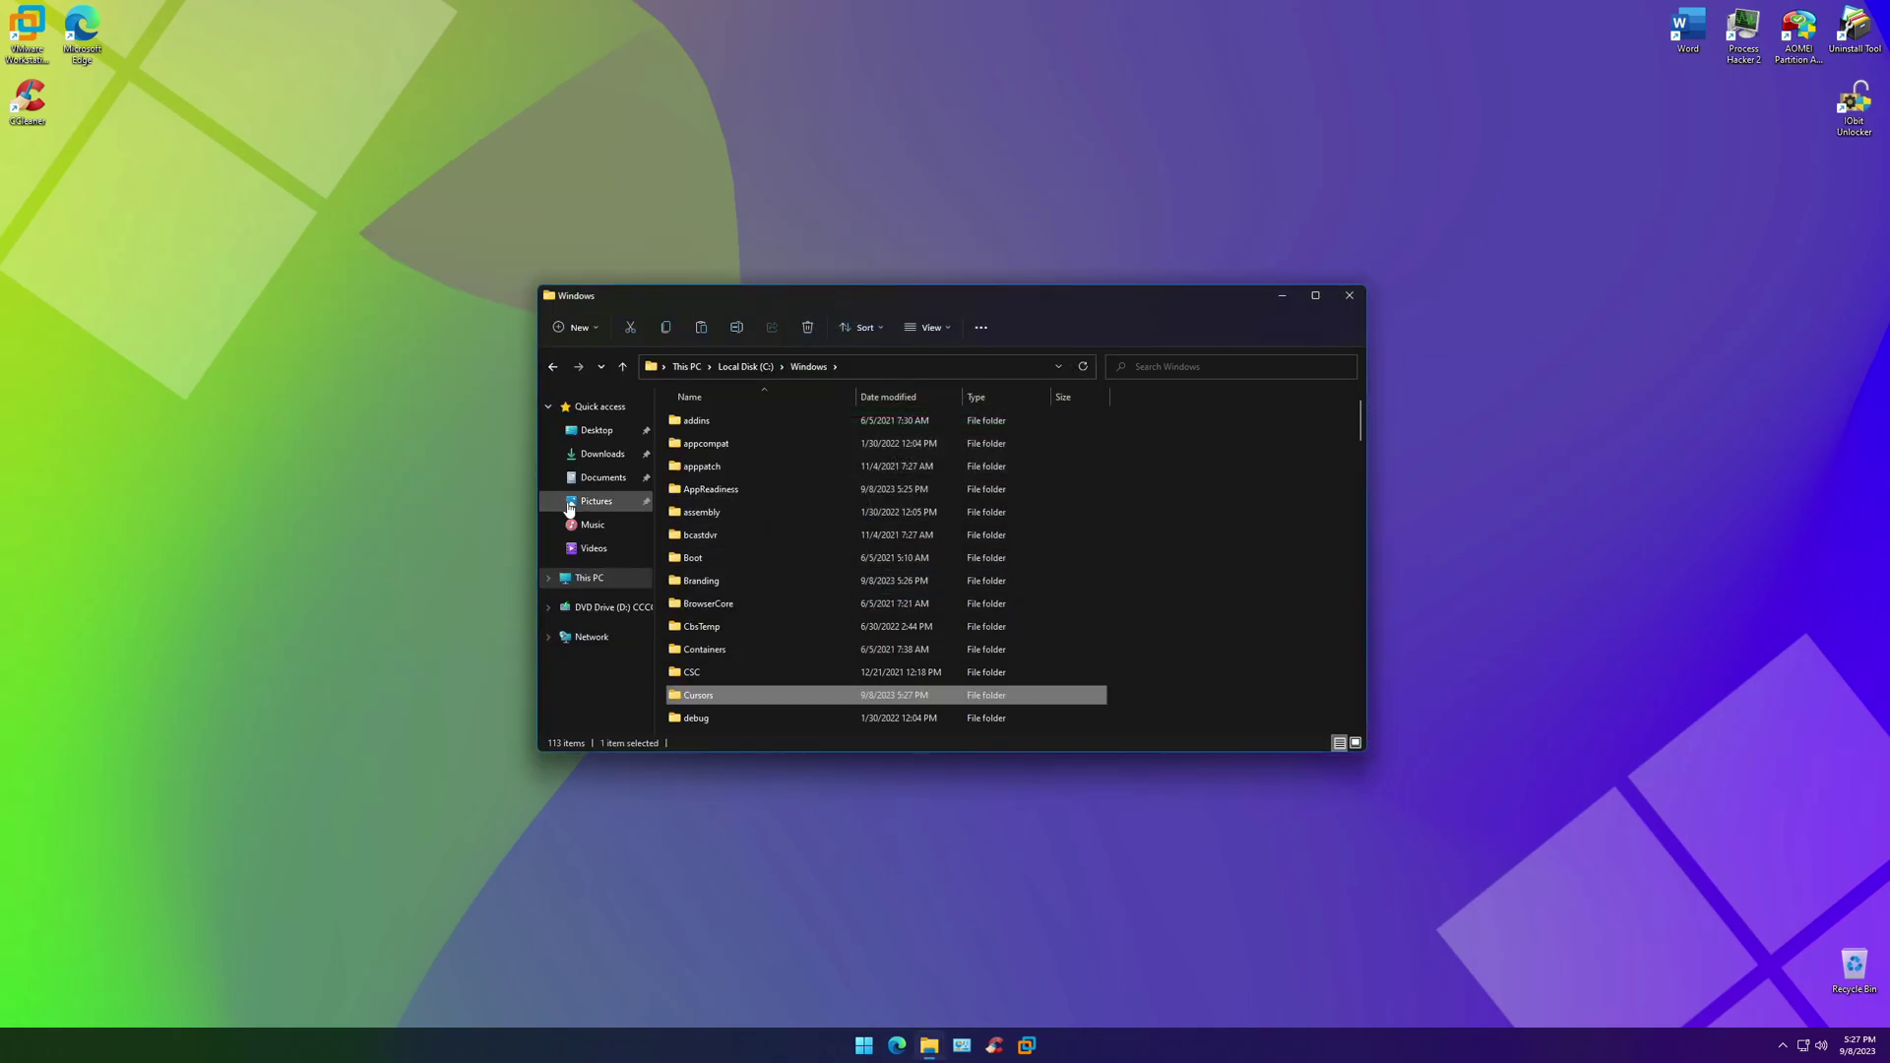
# Run the ExplorerPatcher setup from the pack's Explorer Patcher folder and allow it to make changes
pyautogui.click(553, 368)
pyautogui.click(553, 370)
pyautogui.click(553, 368)
pyautogui.doubleClick(709, 462)
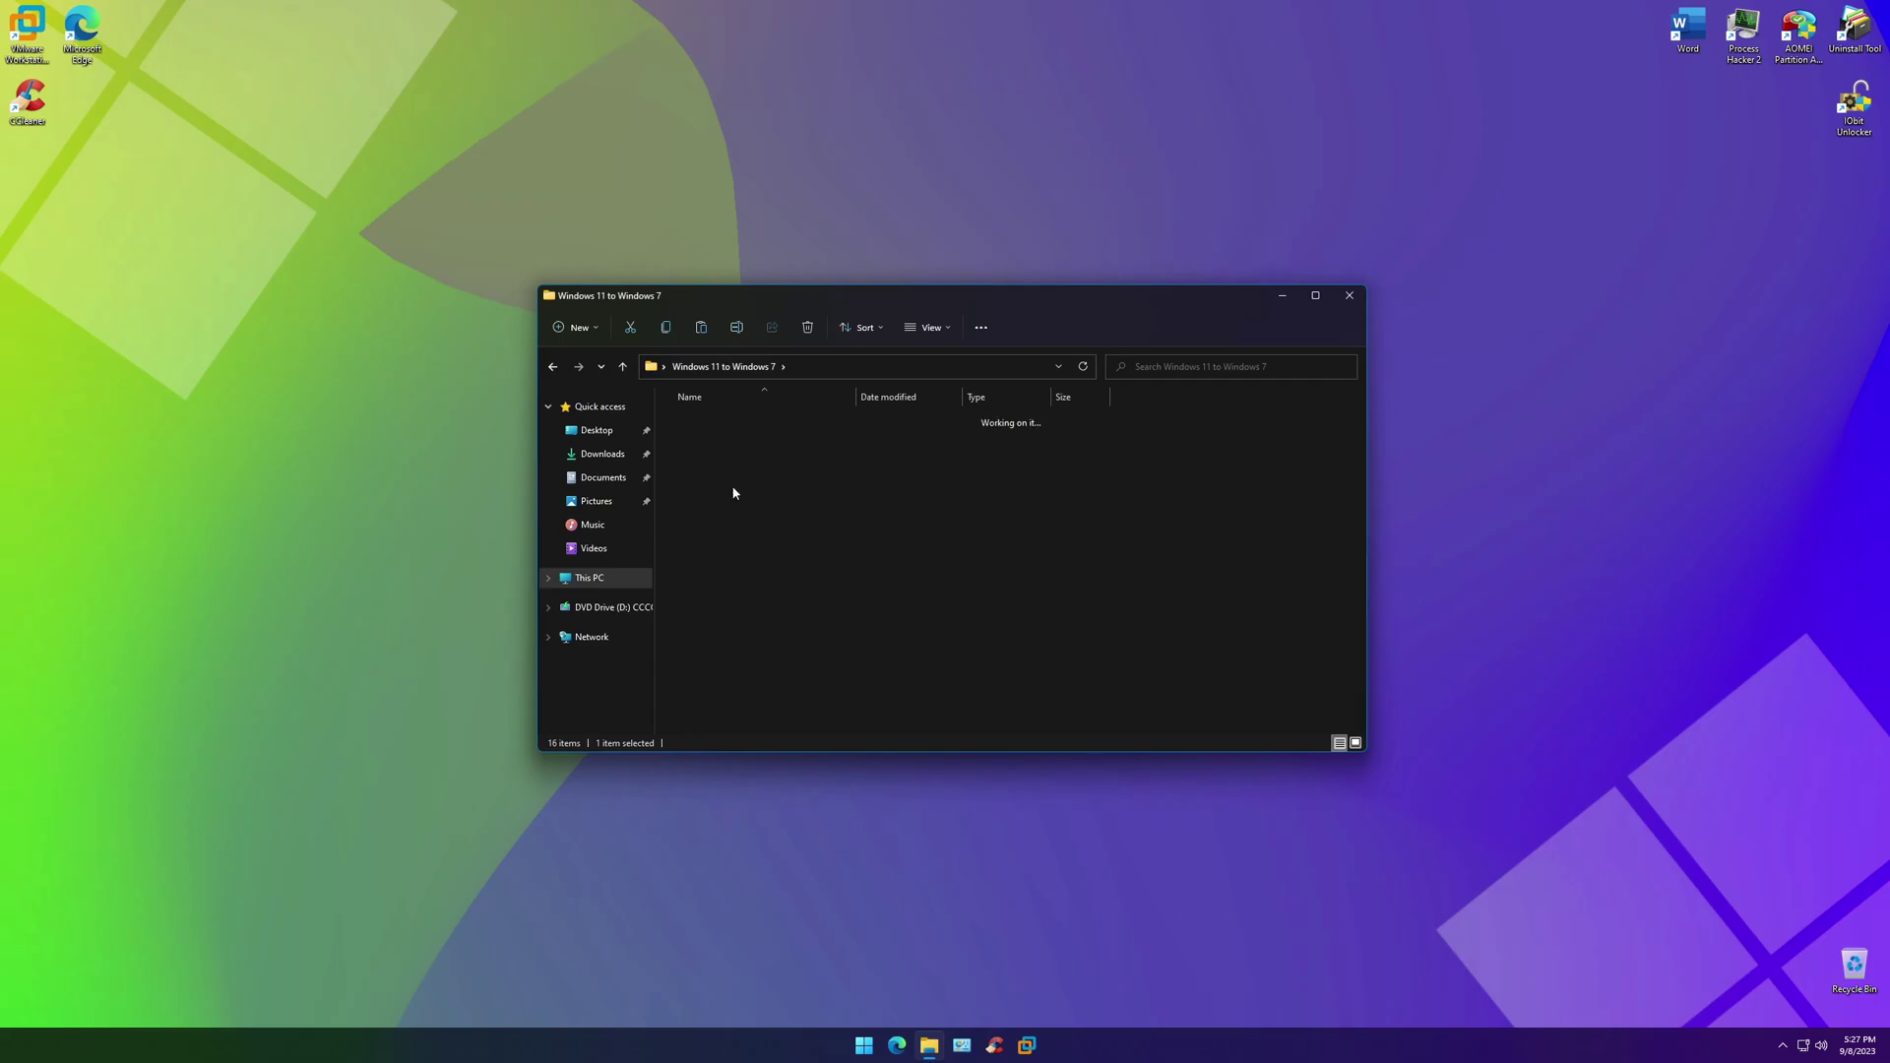
pyautogui.rightClick(714, 421)
pyautogui.click(749, 447)
pyautogui.click(908, 640)
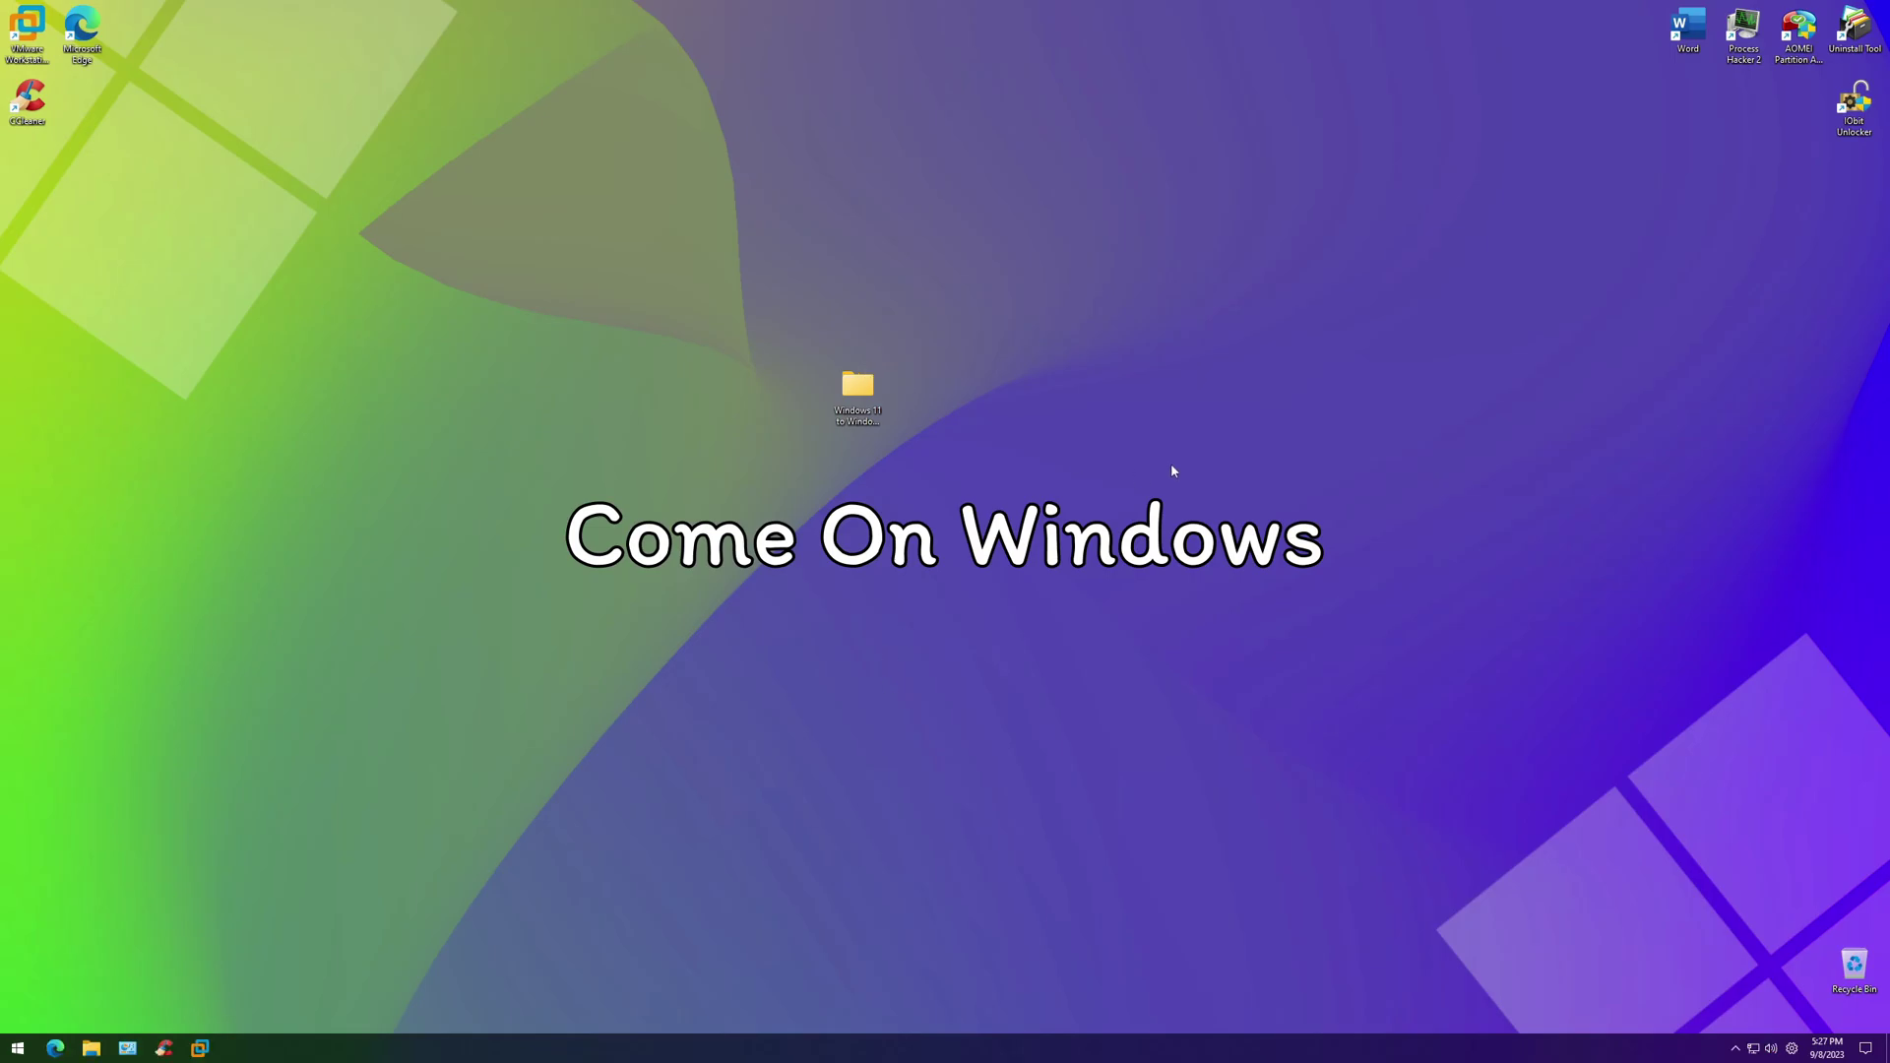
# Set the taskbar alignment to Left in the Personalization taskbar settings and close Settings
pyautogui.rightClick(1186, 691)
pyautogui.click(1221, 838)
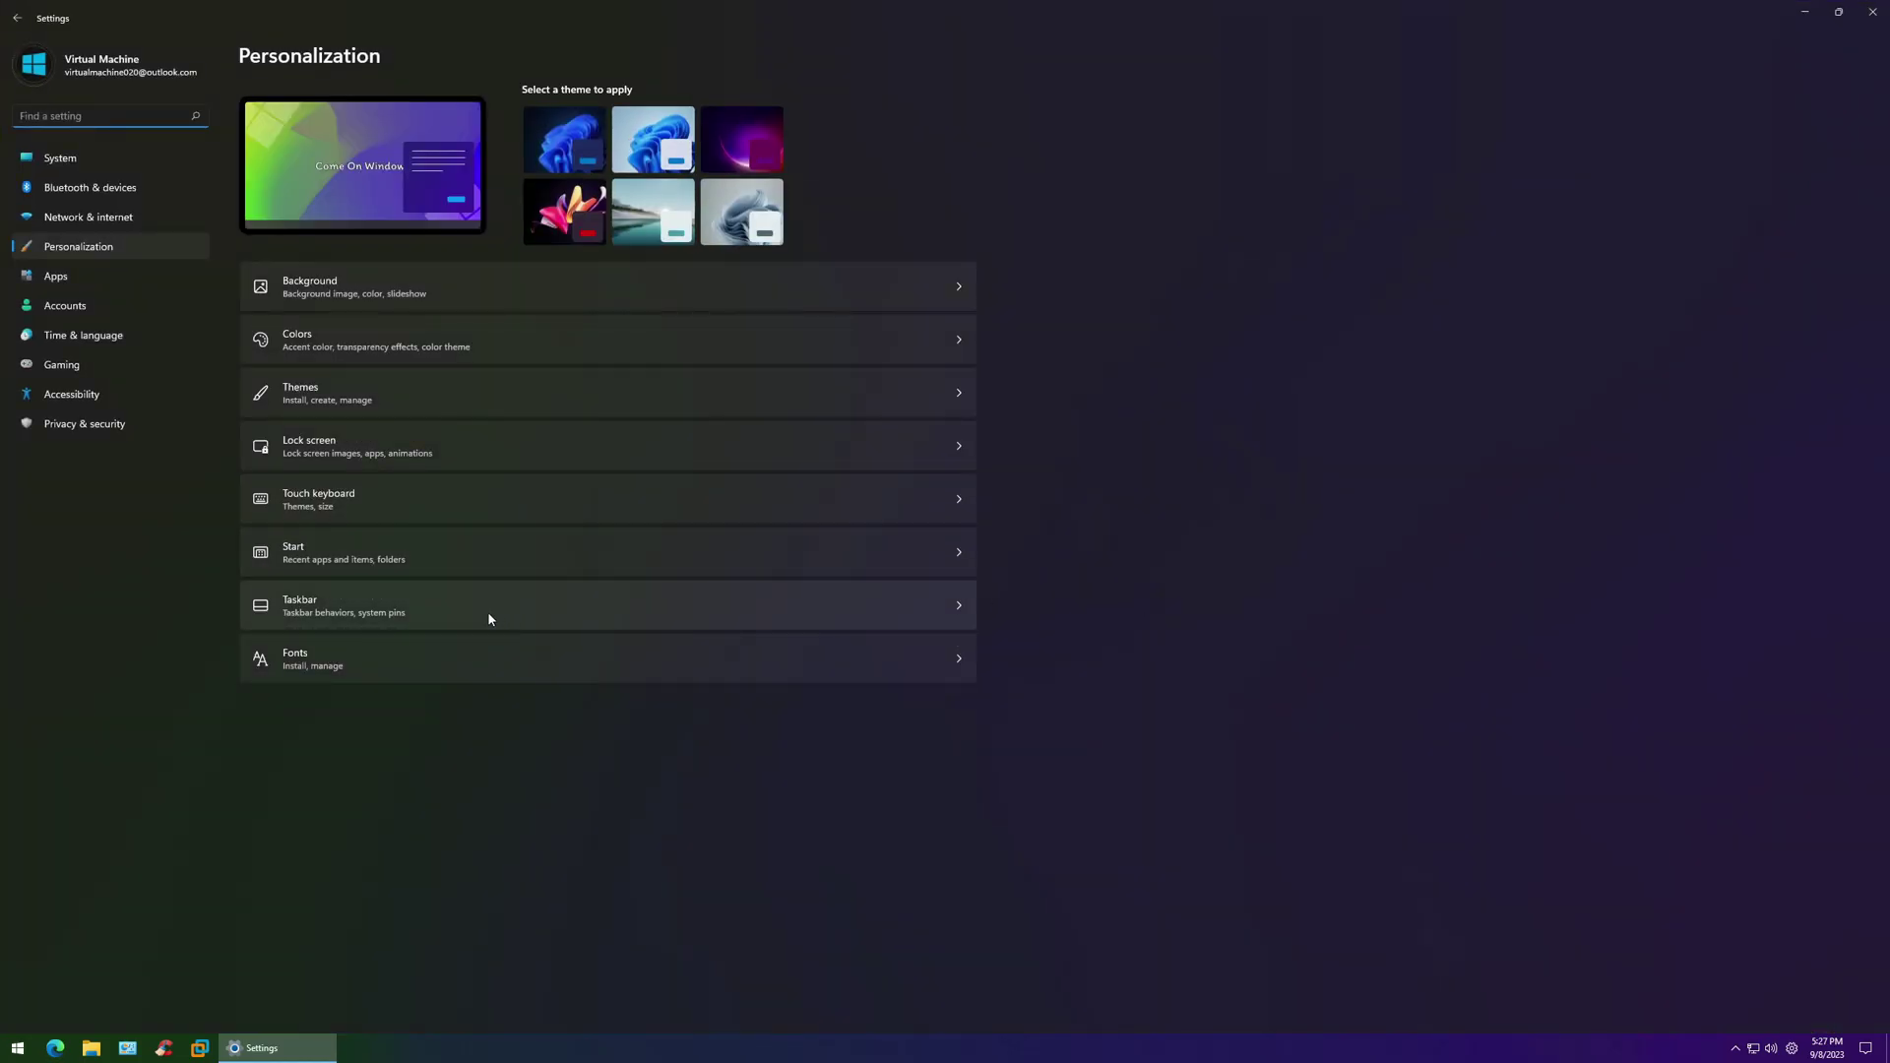
pyautogui.click(488, 615)
pyautogui.click(915, 539)
pyautogui.click(886, 578)
pyautogui.click(874, 550)
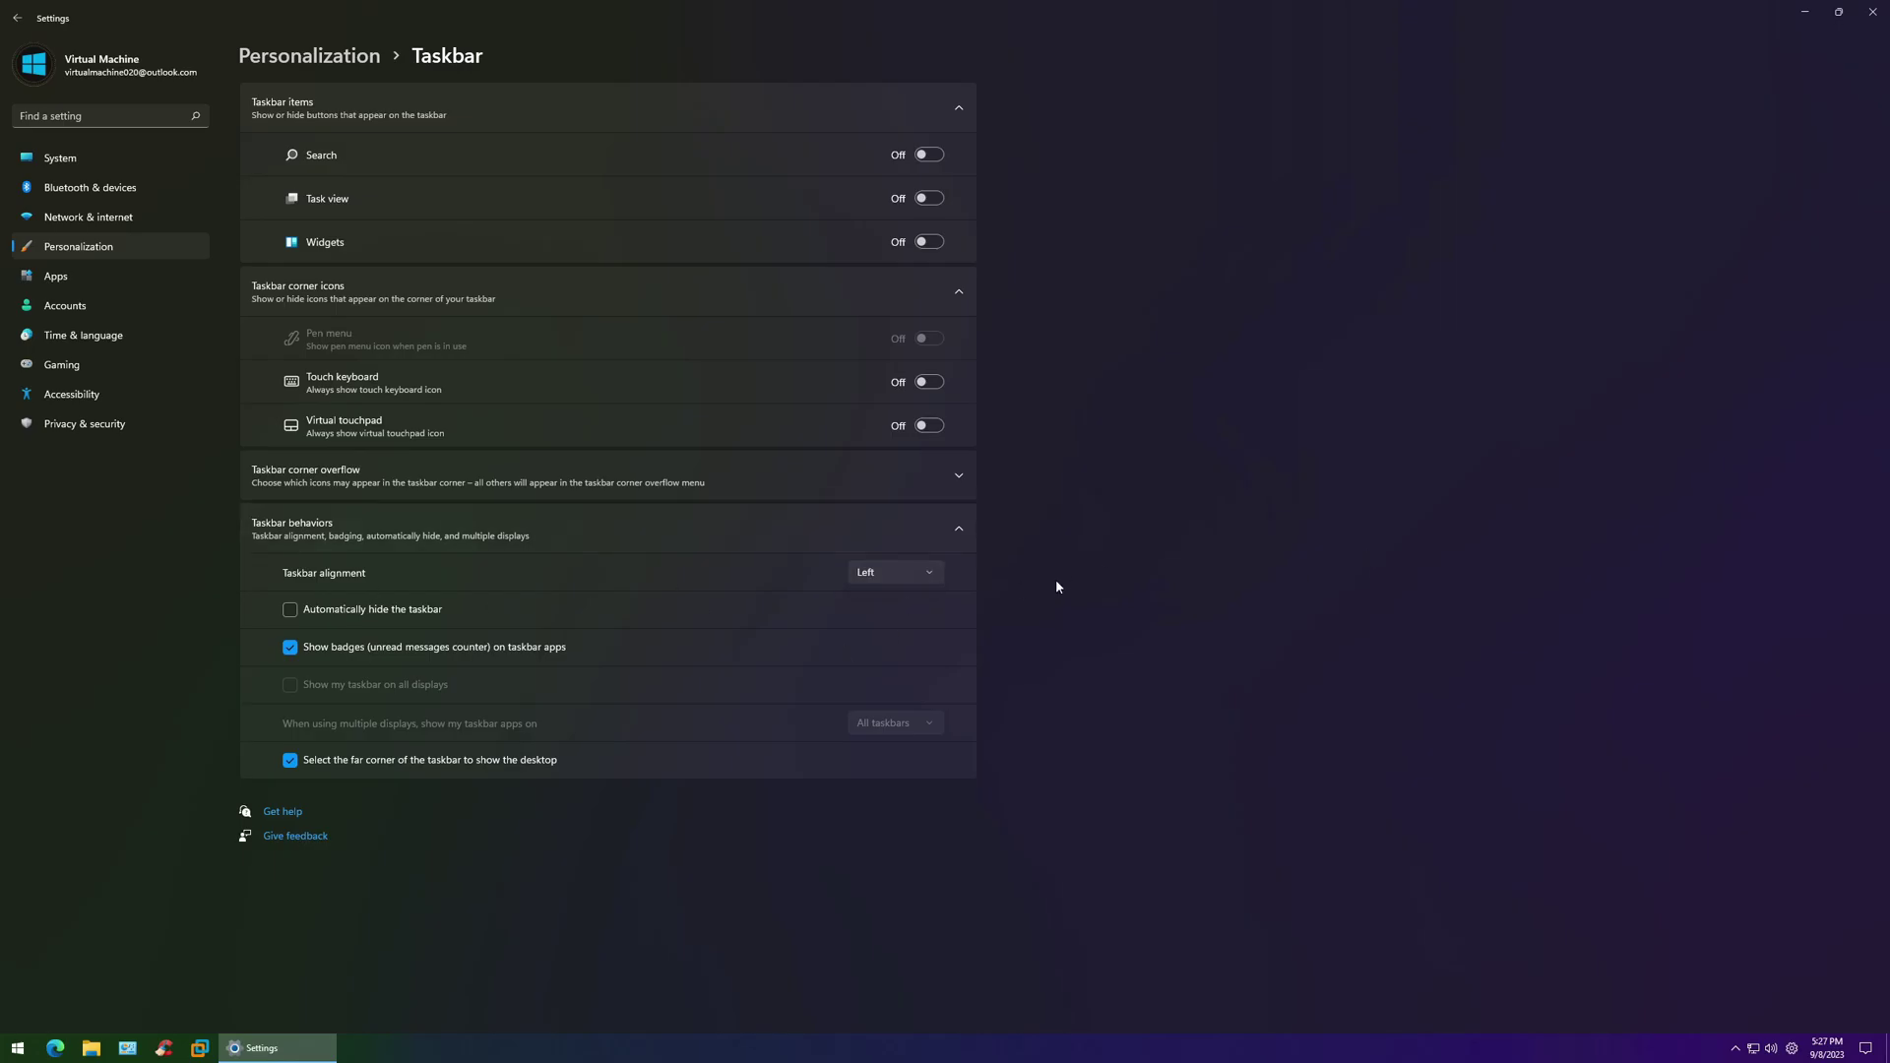
pyautogui.click(1872, 12)
# In the ExplorerPatcher properties, set taskbar icons on the primary and secondary taskbars to Always combine, and show the System tray settings
pyautogui.rightClick(18, 1047)
pyautogui.rightClick(430, 1053)
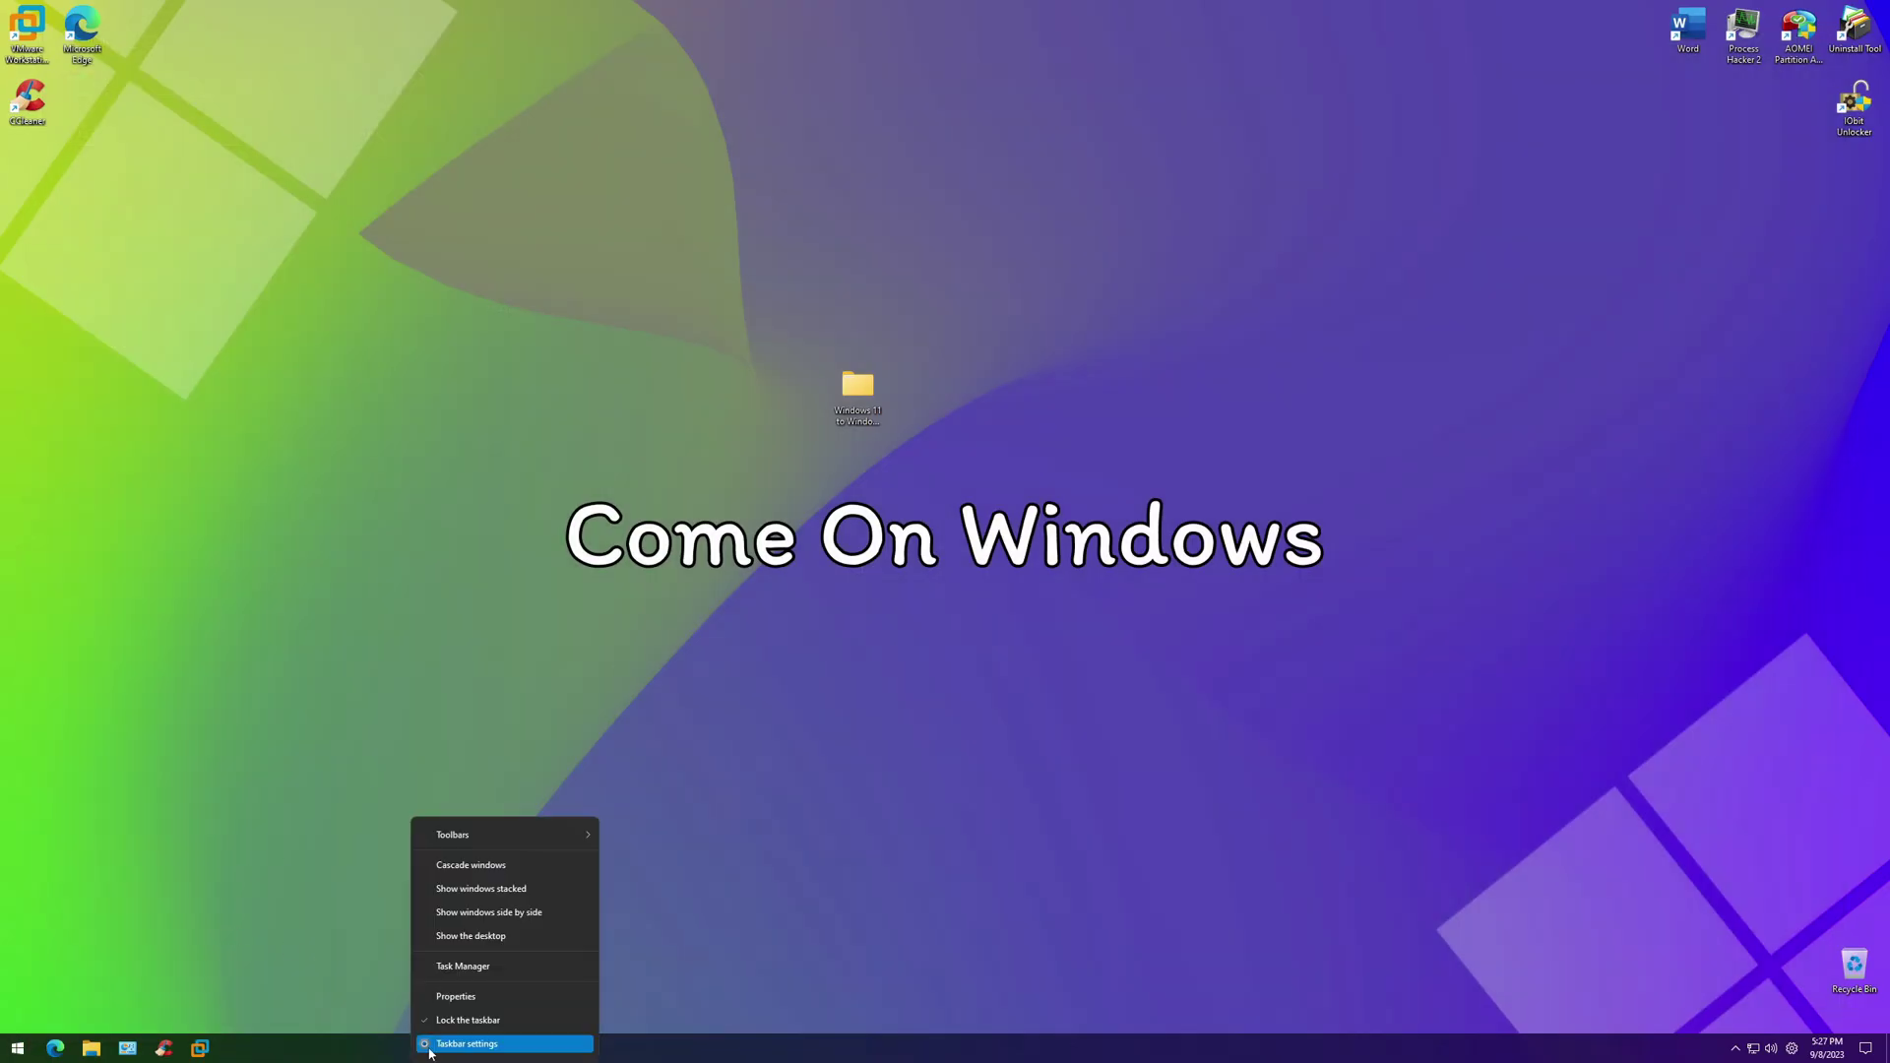
pyautogui.click(430, 1052)
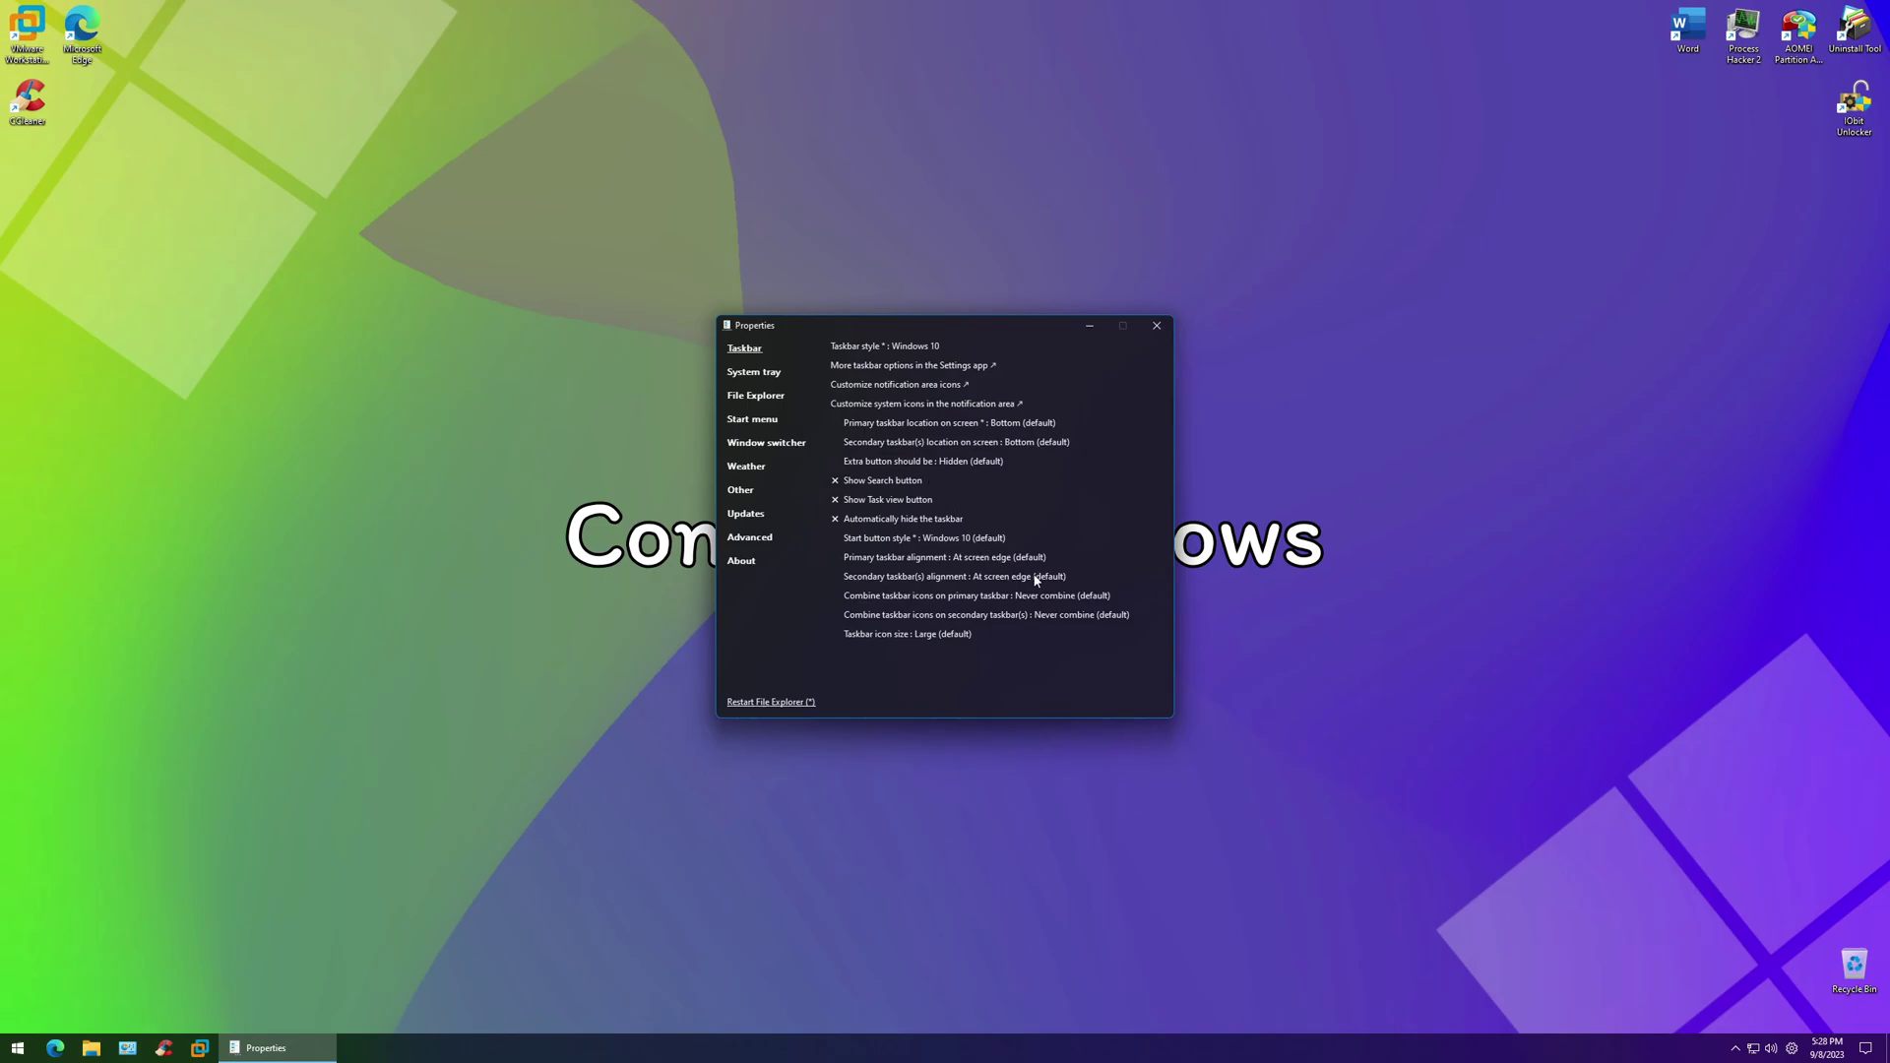
pyautogui.click(1019, 597)
pyautogui.click(994, 613)
pyautogui.click(1010, 616)
pyautogui.click(1018, 631)
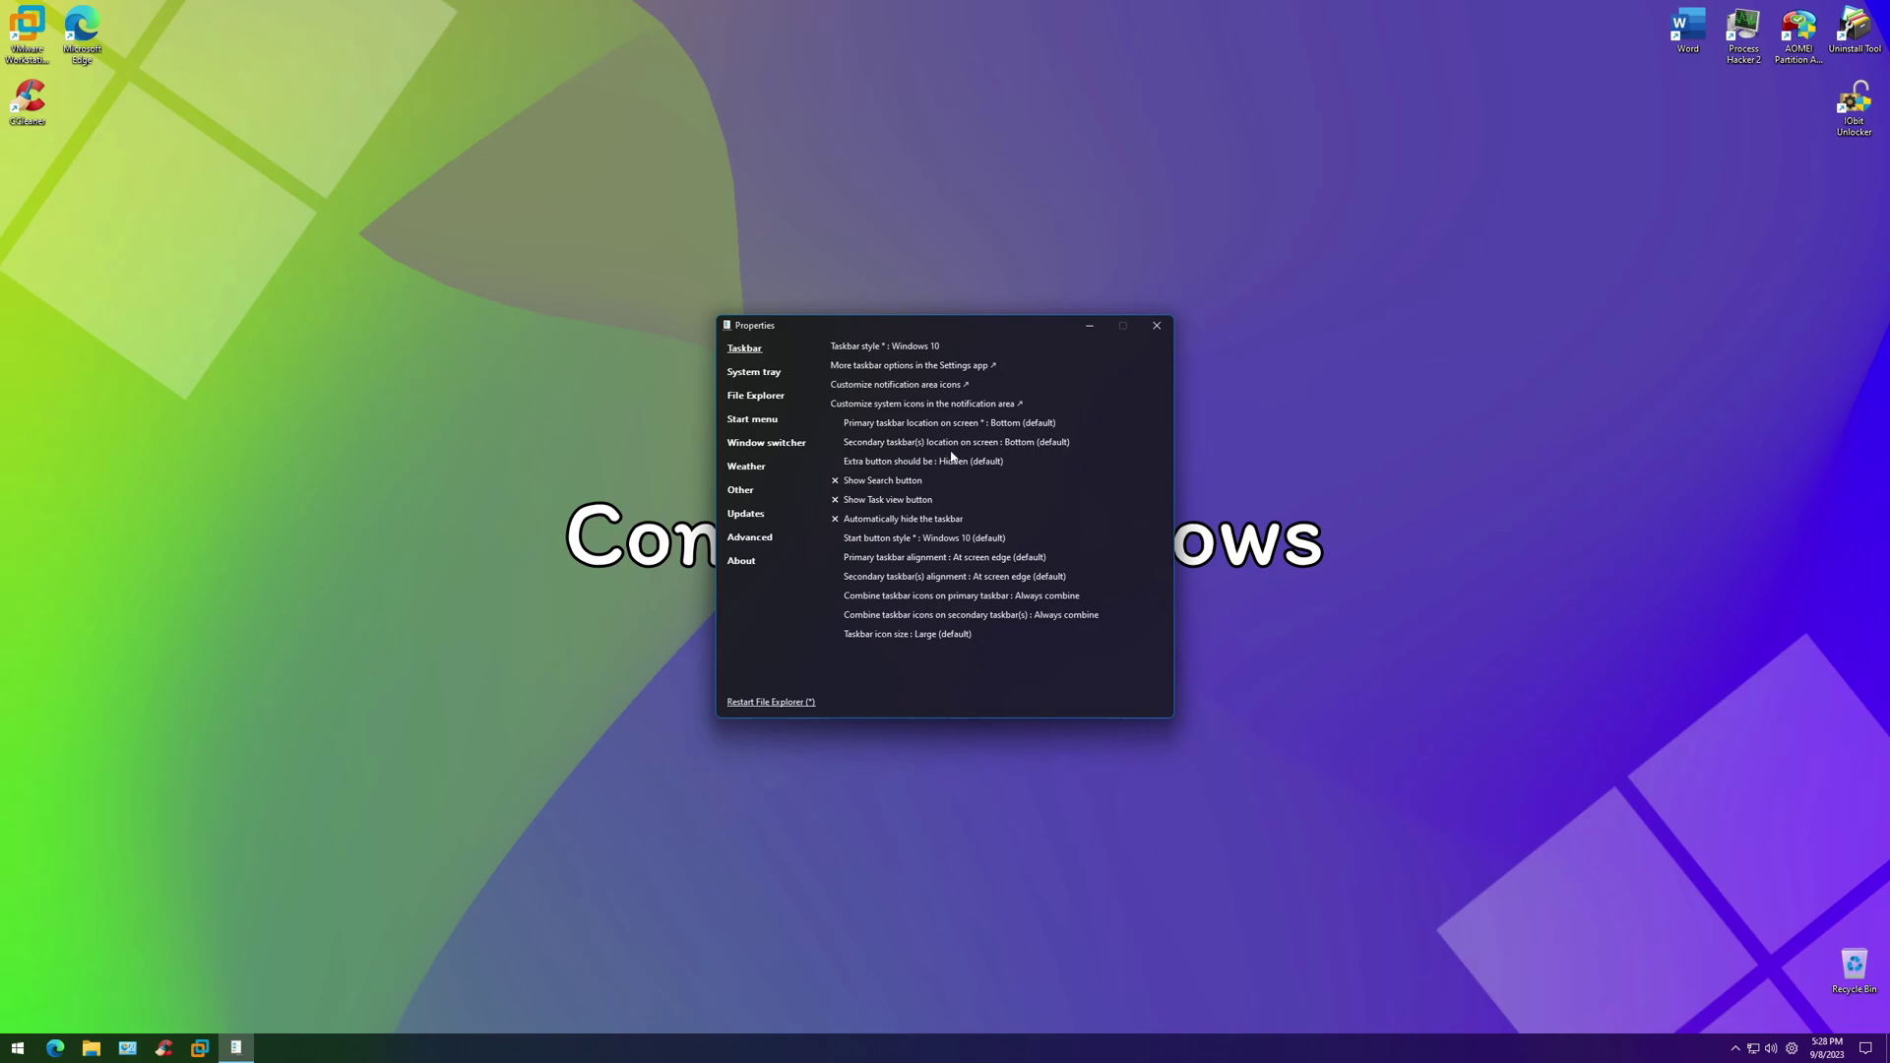
pyautogui.click(753, 372)
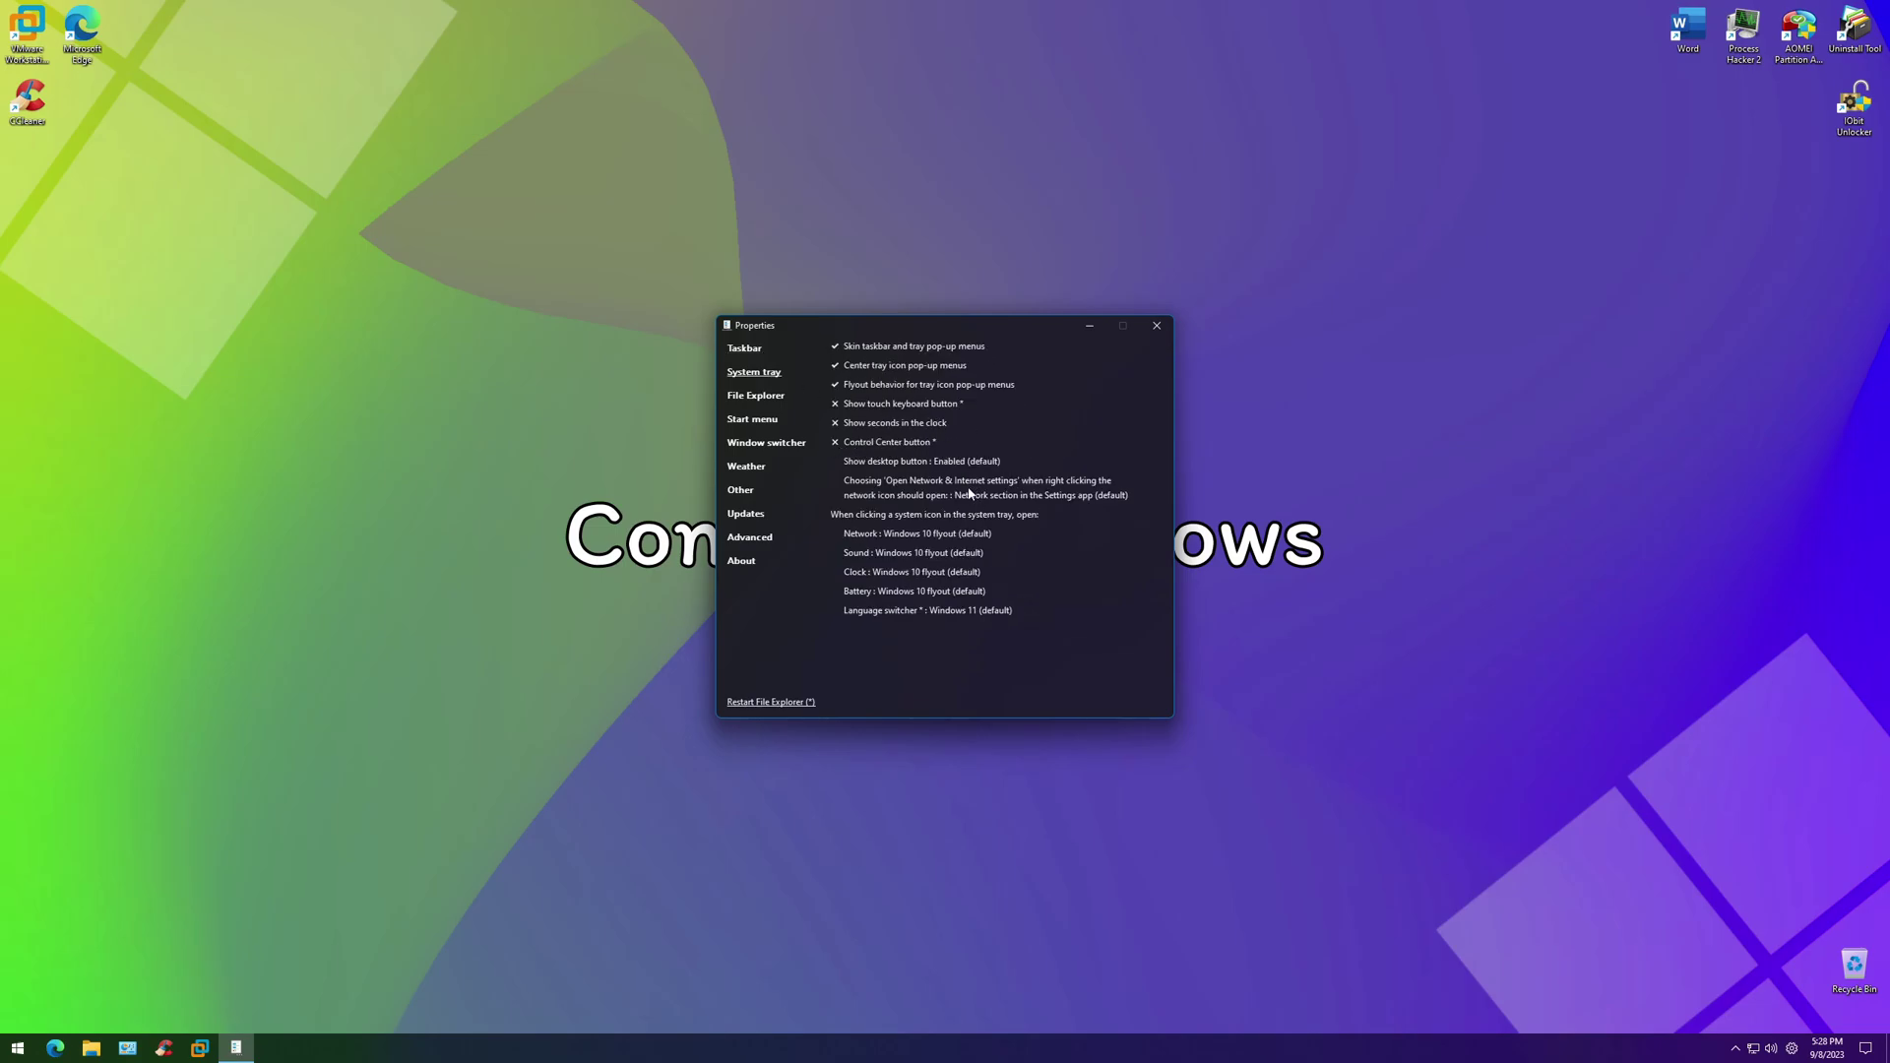
# Try Control Center as the action for the network tray icon, and switch it back to the Windows 10 flyout
pyautogui.click(911, 534)
pyautogui.click(960, 704)
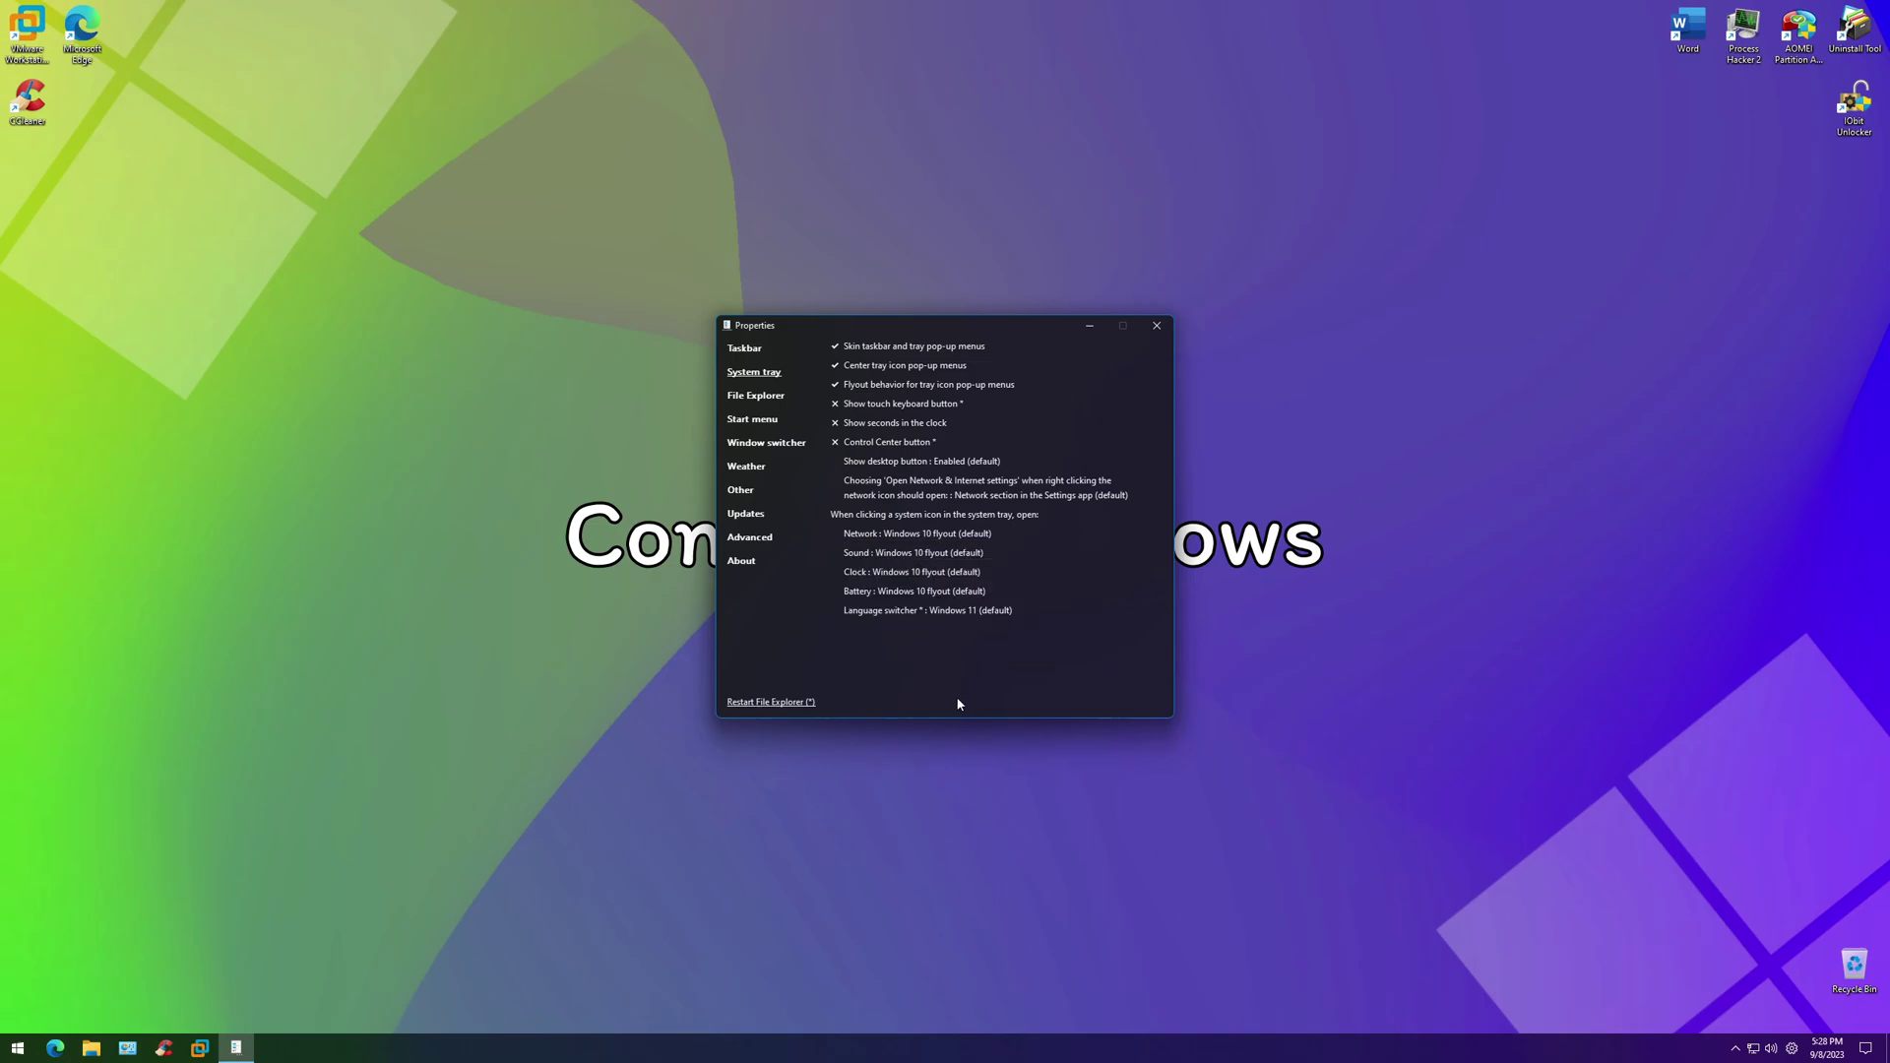
pyautogui.click(925, 540)
pyautogui.click(930, 583)
pyautogui.click(1751, 1049)
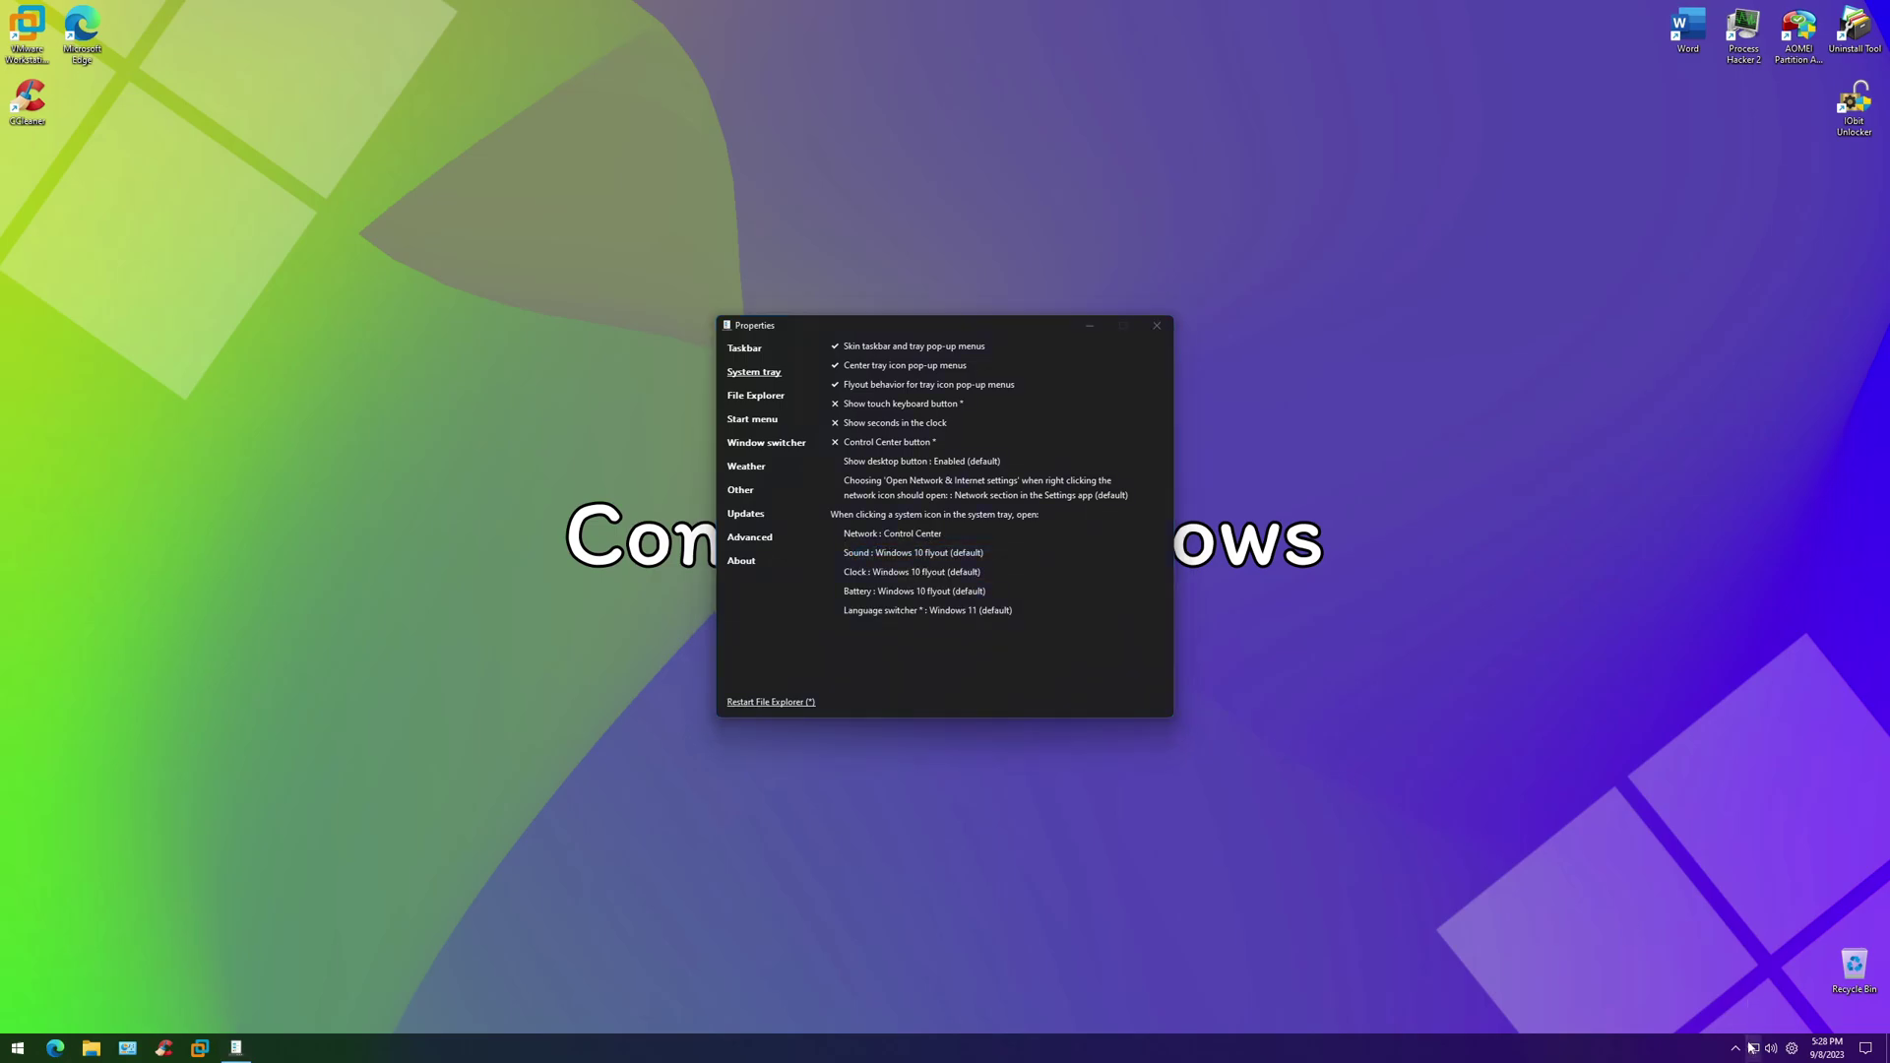
pyautogui.click(910, 533)
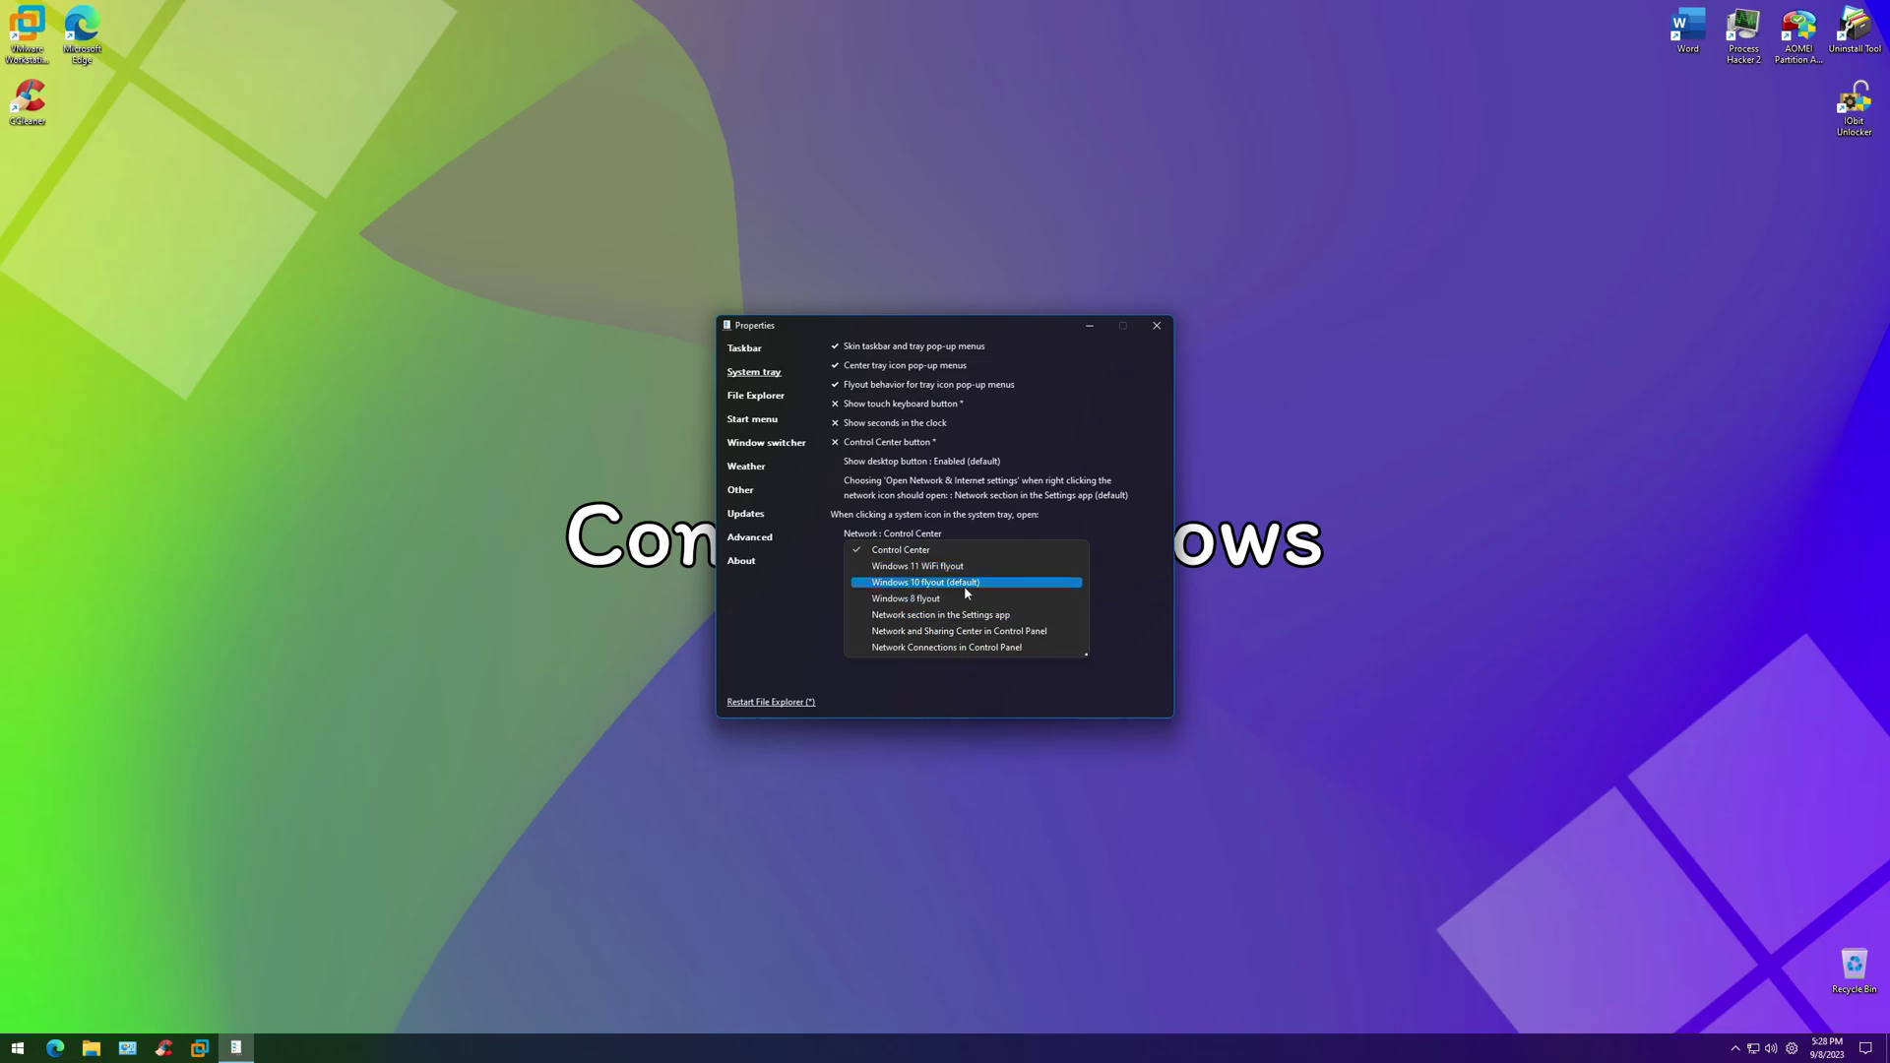
pyautogui.click(964, 587)
# Set the Language switcher option of the system tray to Windows 10
pyautogui.click(965, 613)
pyautogui.click(938, 657)
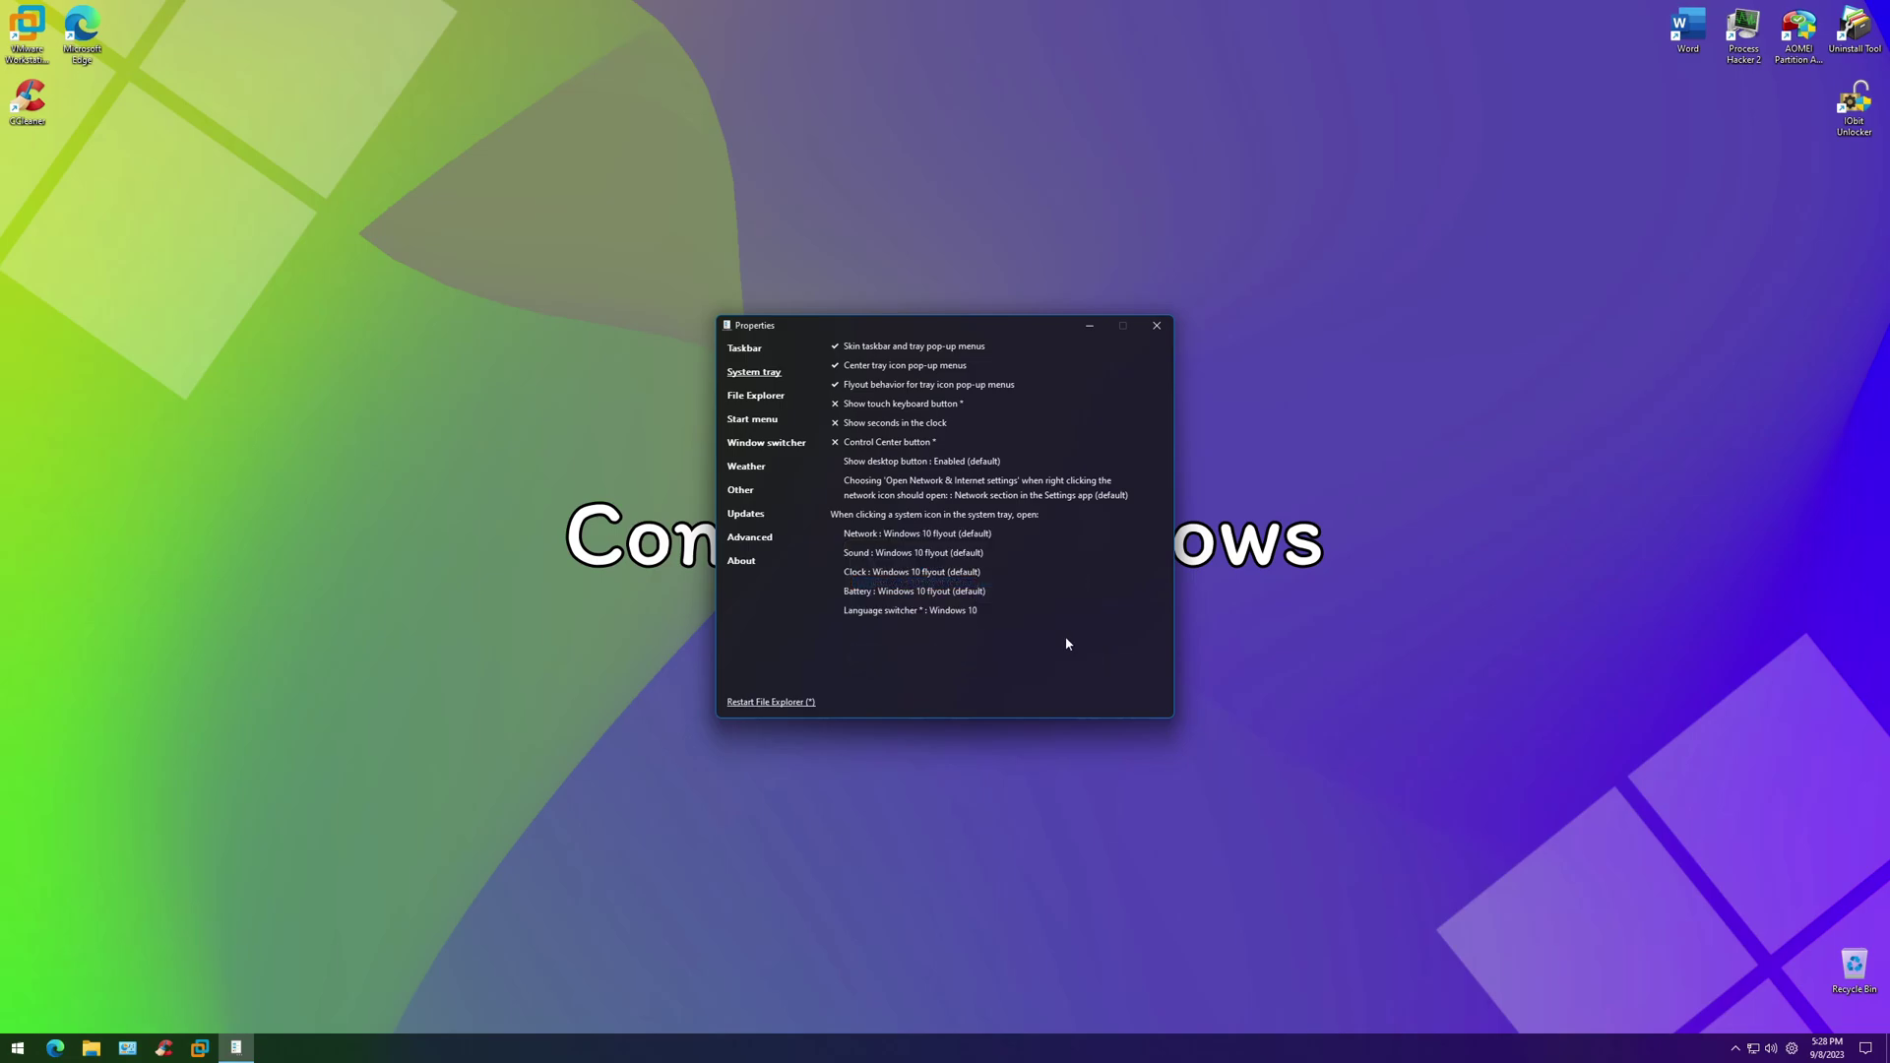
pyautogui.click(955, 611)
pyautogui.click(984, 657)
# Change the File Explorer Control Interface option and set the Start menu style to Windows 10
pyautogui.click(767, 395)
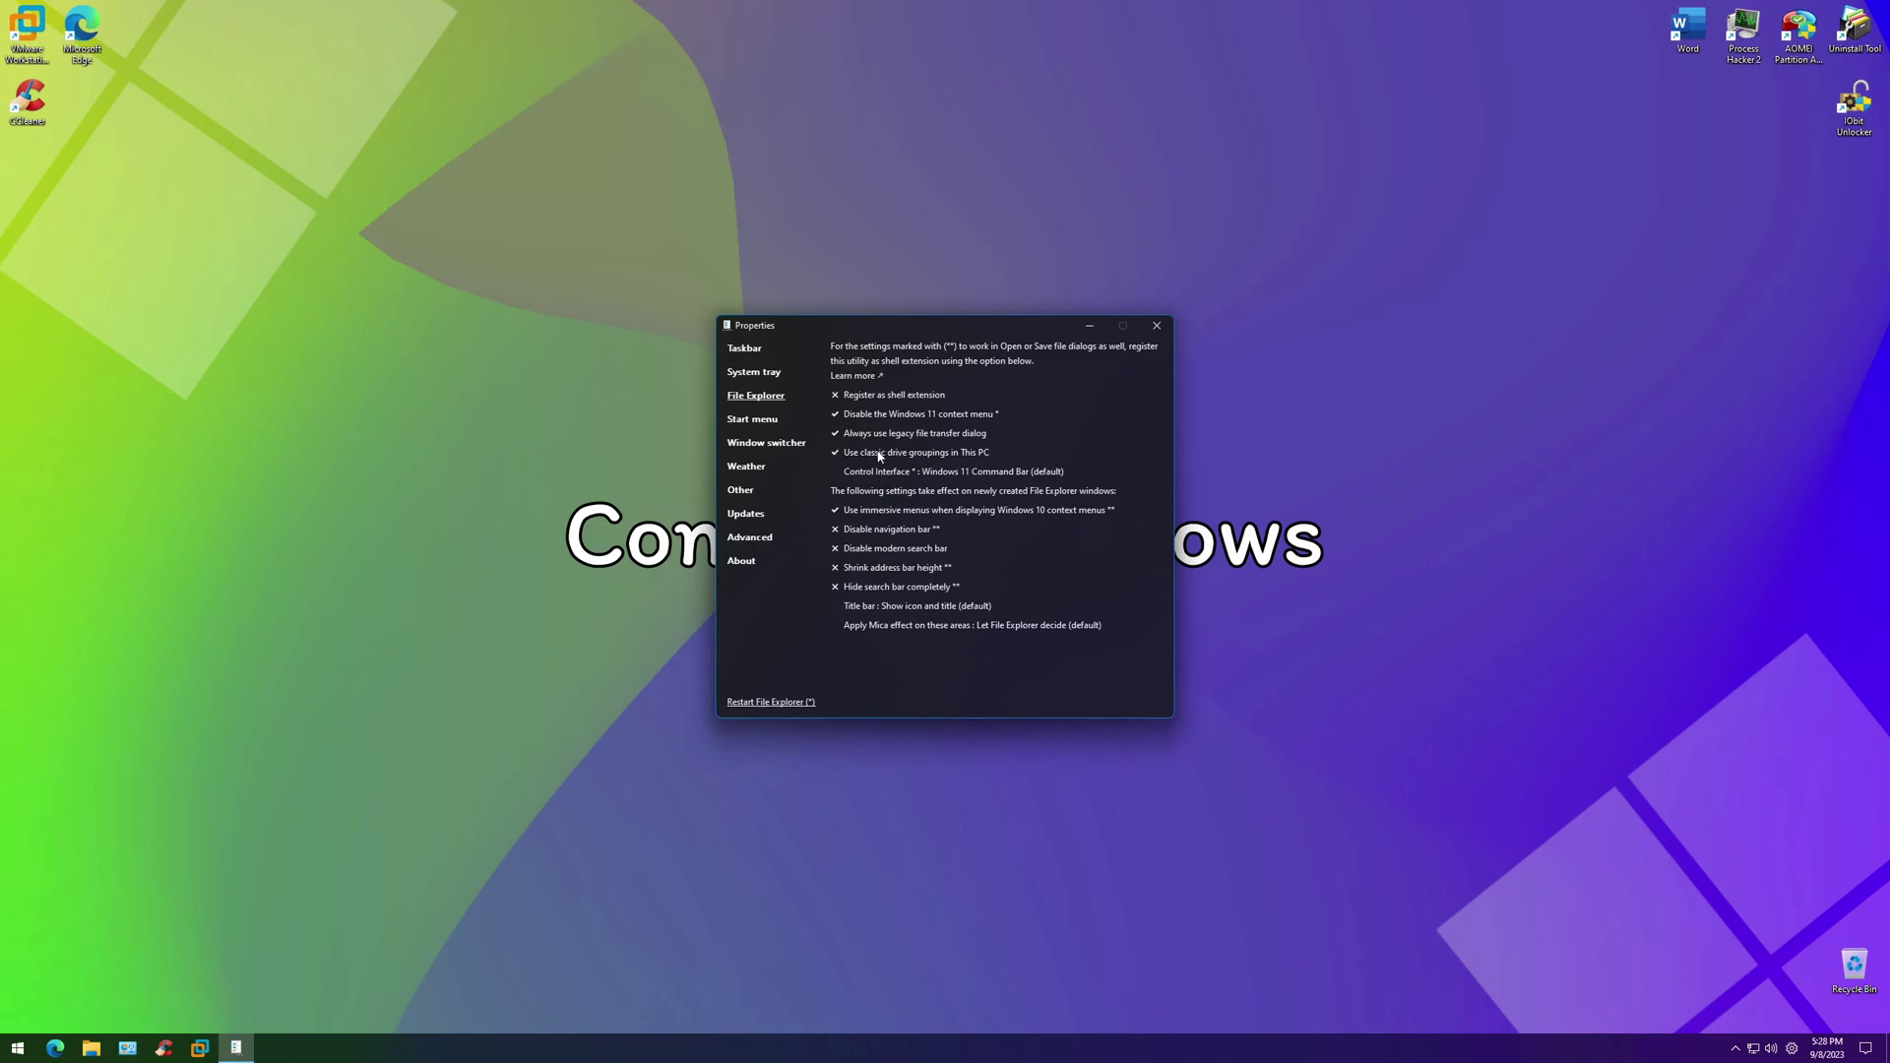
pyautogui.click(925, 471)
pyautogui.click(945, 522)
pyautogui.click(754, 421)
pyautogui.click(906, 346)
pyautogui.click(945, 380)
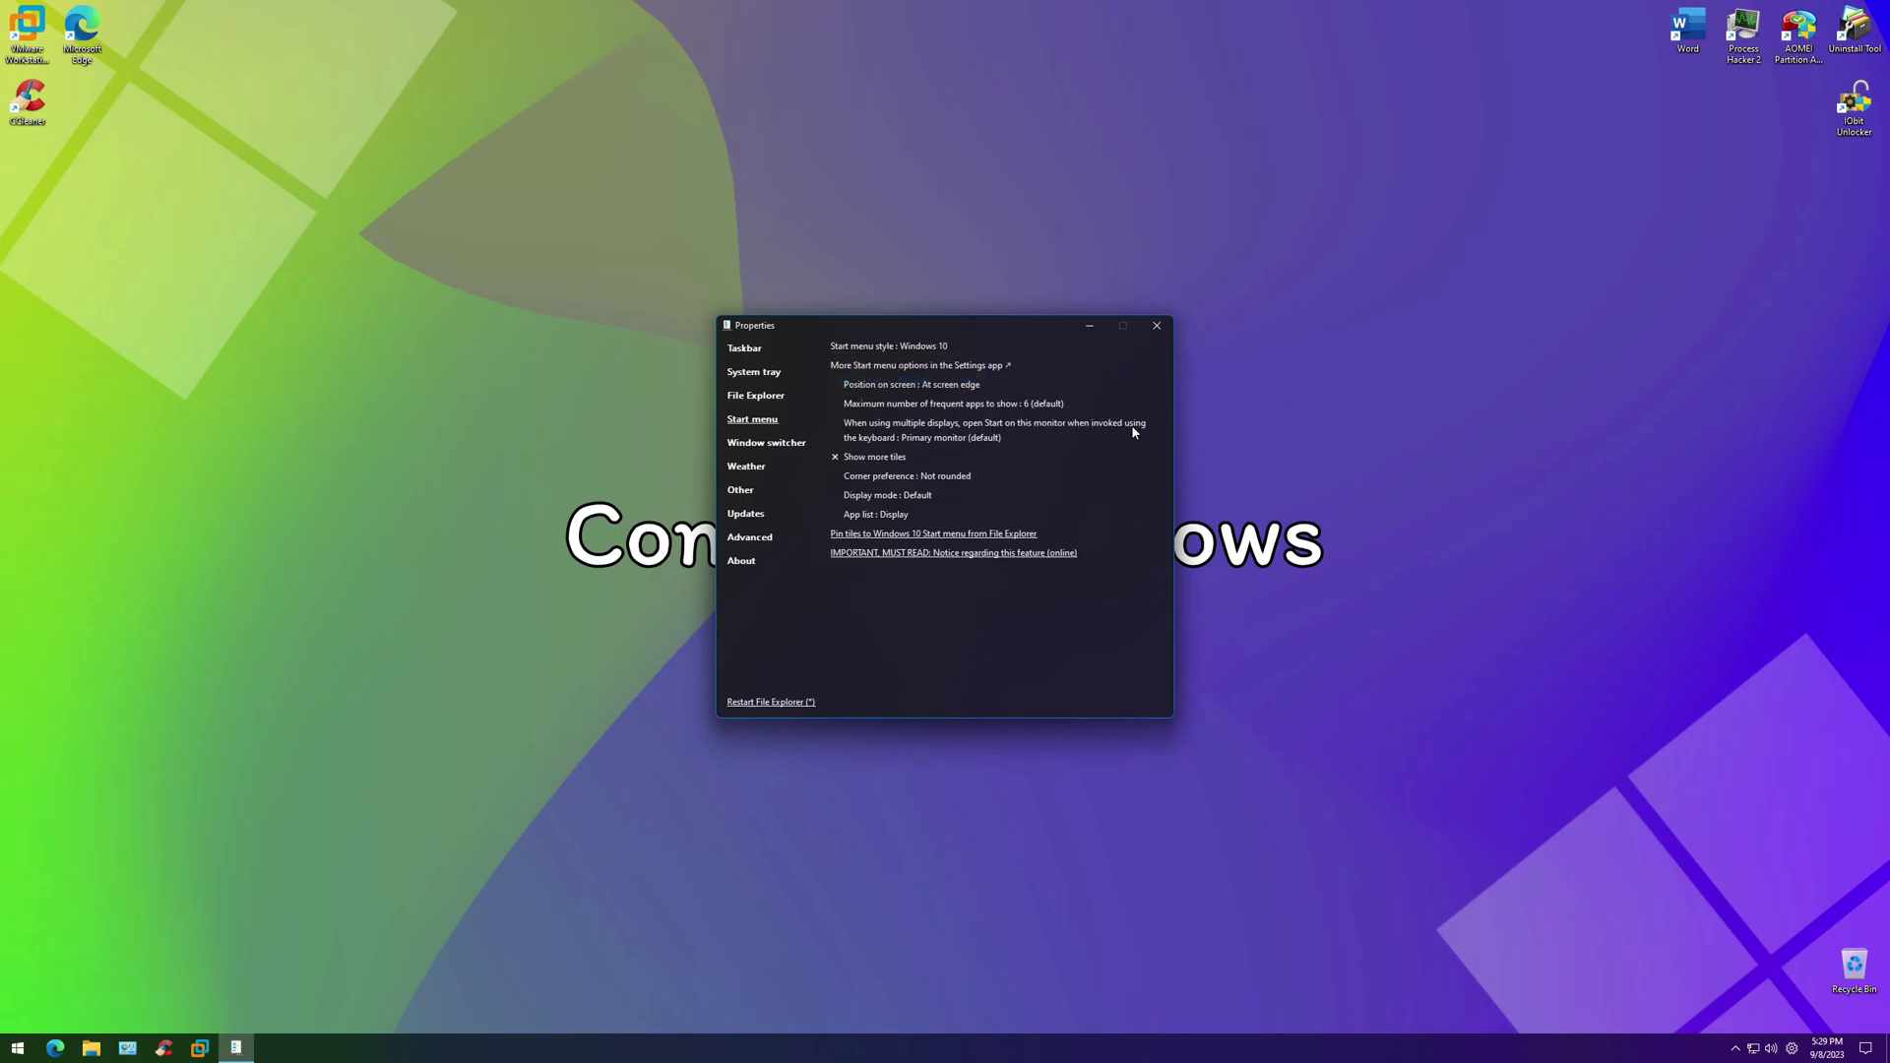
# Change the Window switcher (Alt+Tab) style and set the Snap Assist style to Windows 10
pyautogui.click(792, 444)
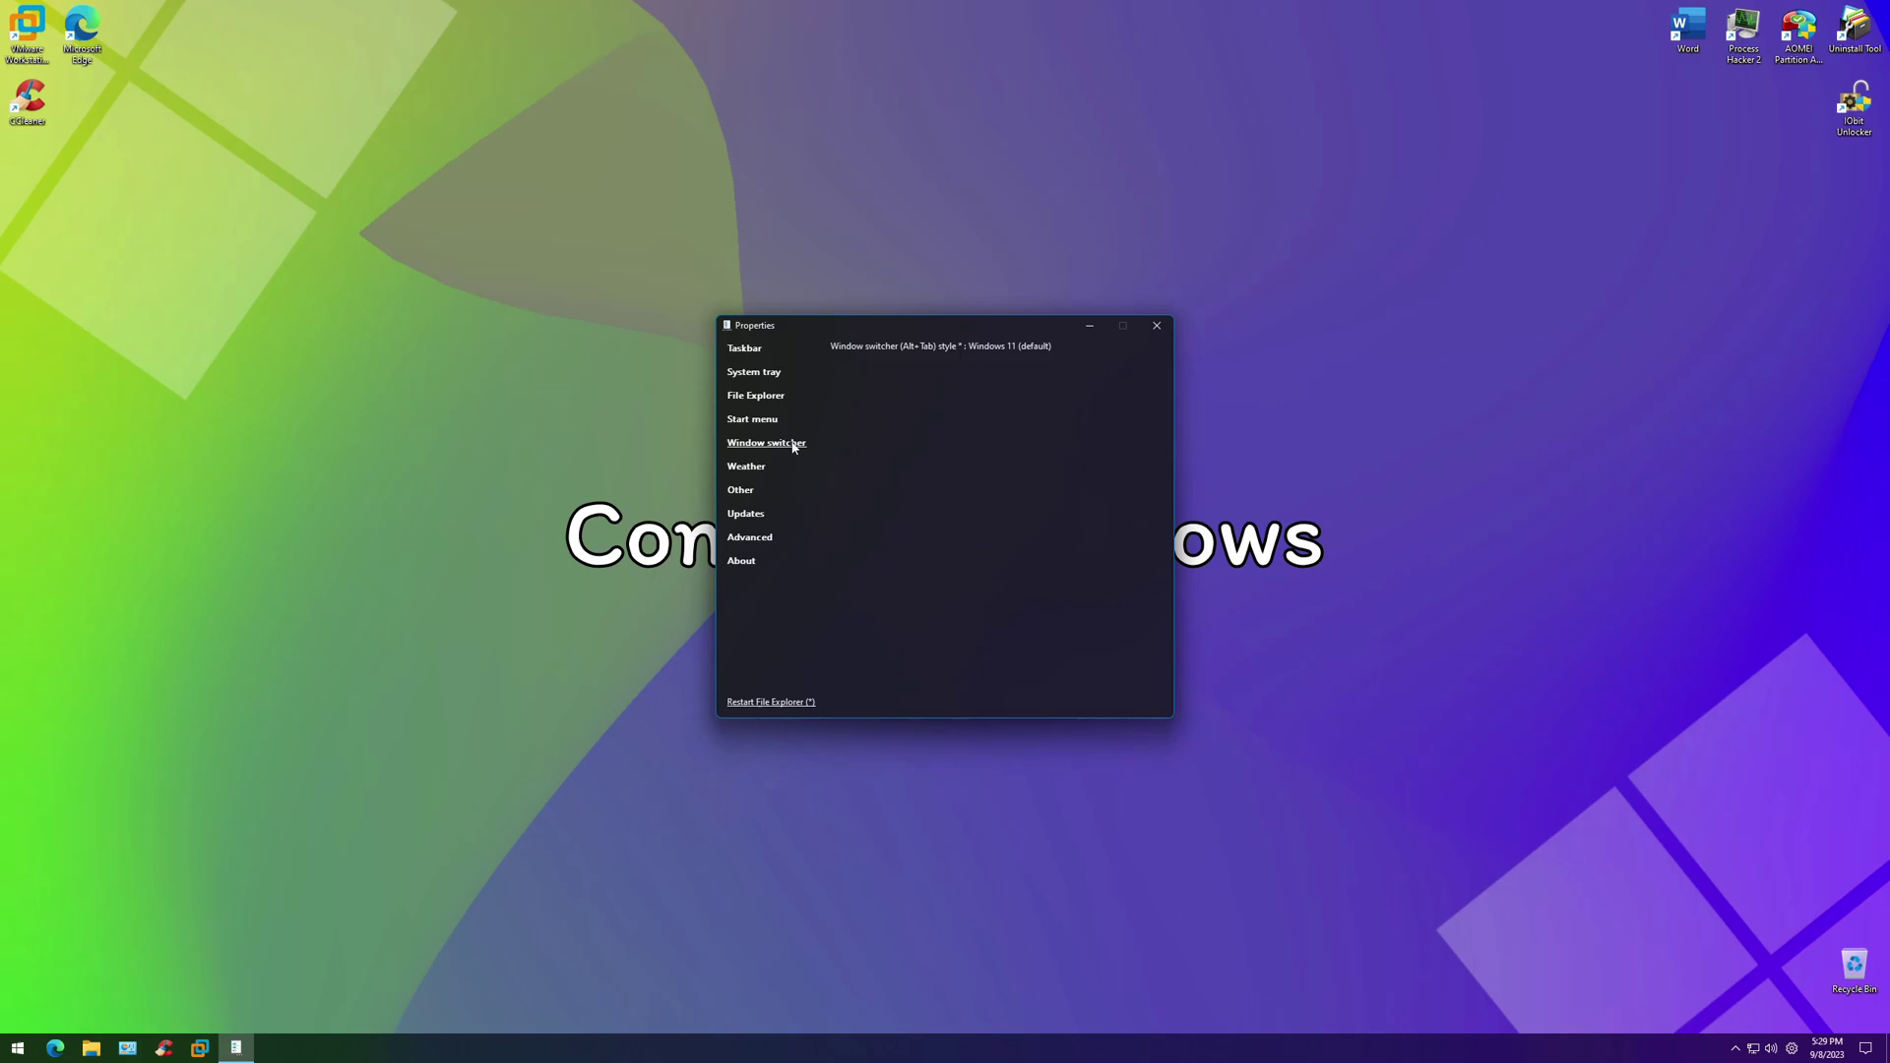
pyautogui.click(1016, 350)
pyautogui.click(898, 398)
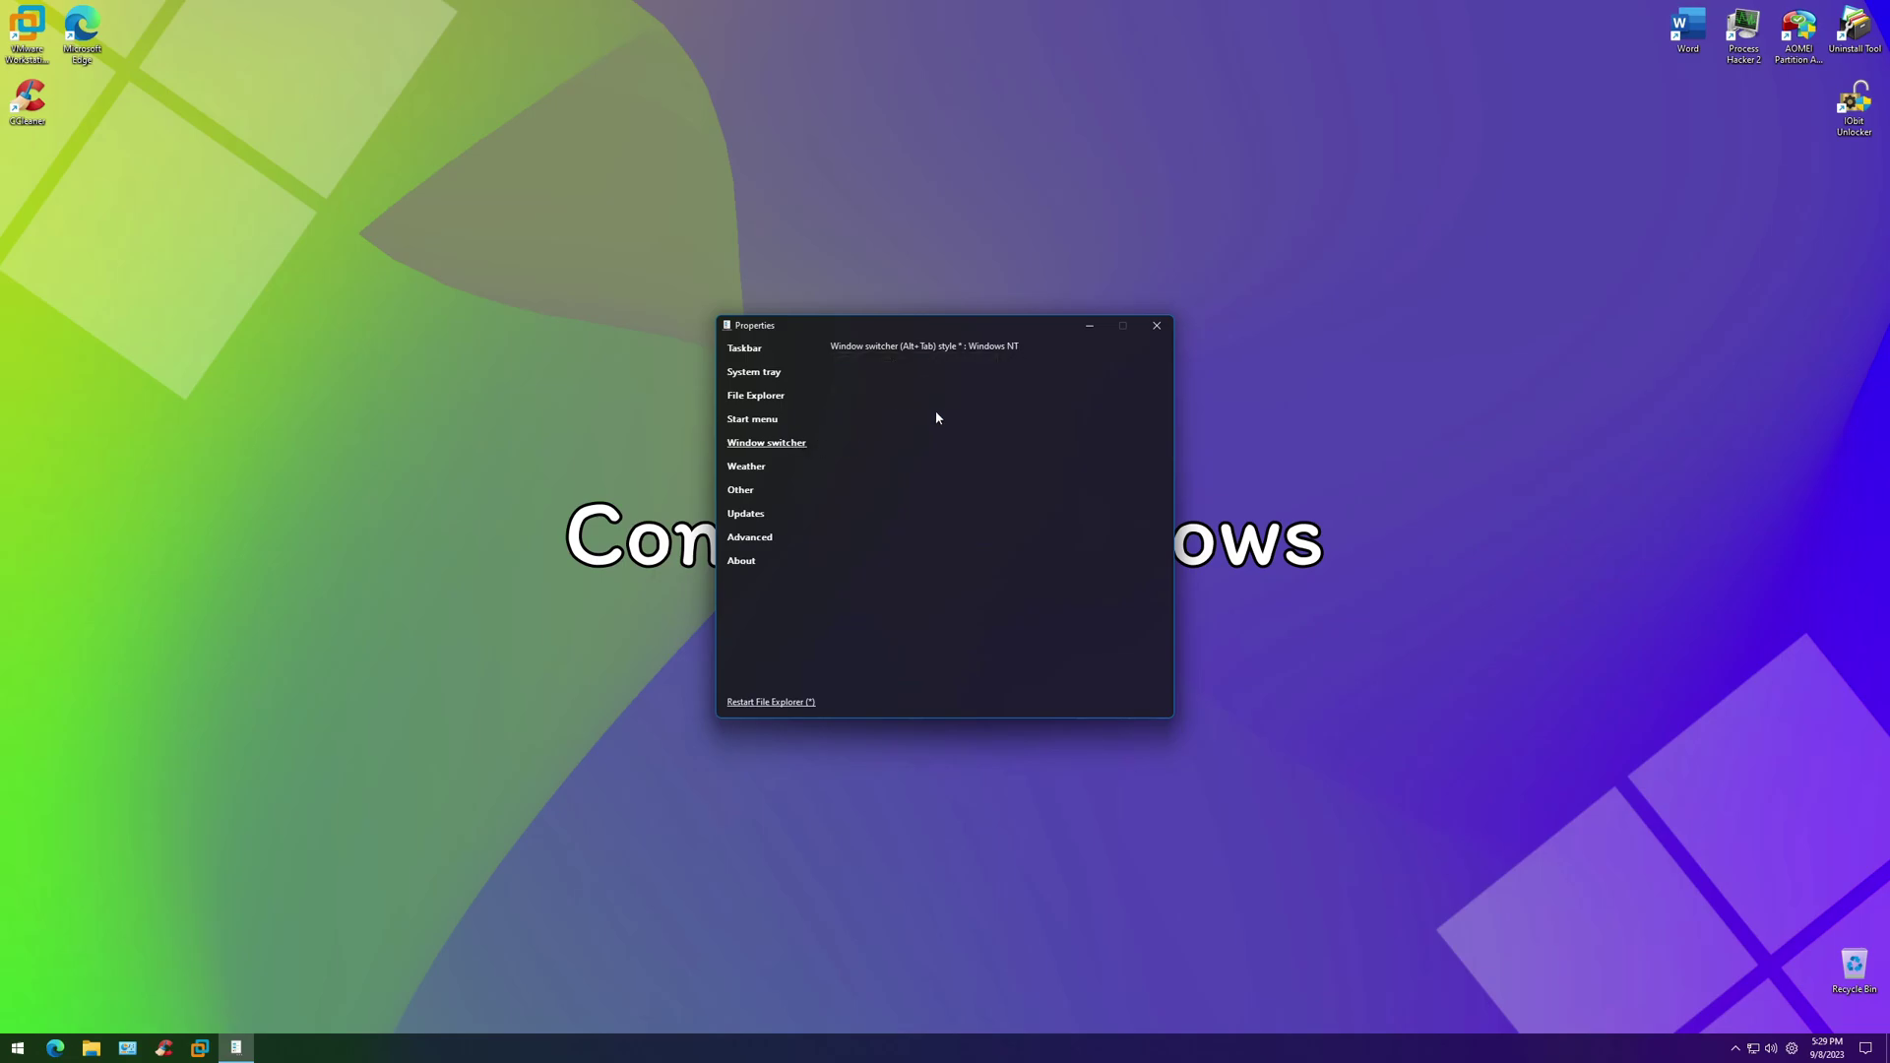
pyautogui.click(786, 488)
pyautogui.click(925, 519)
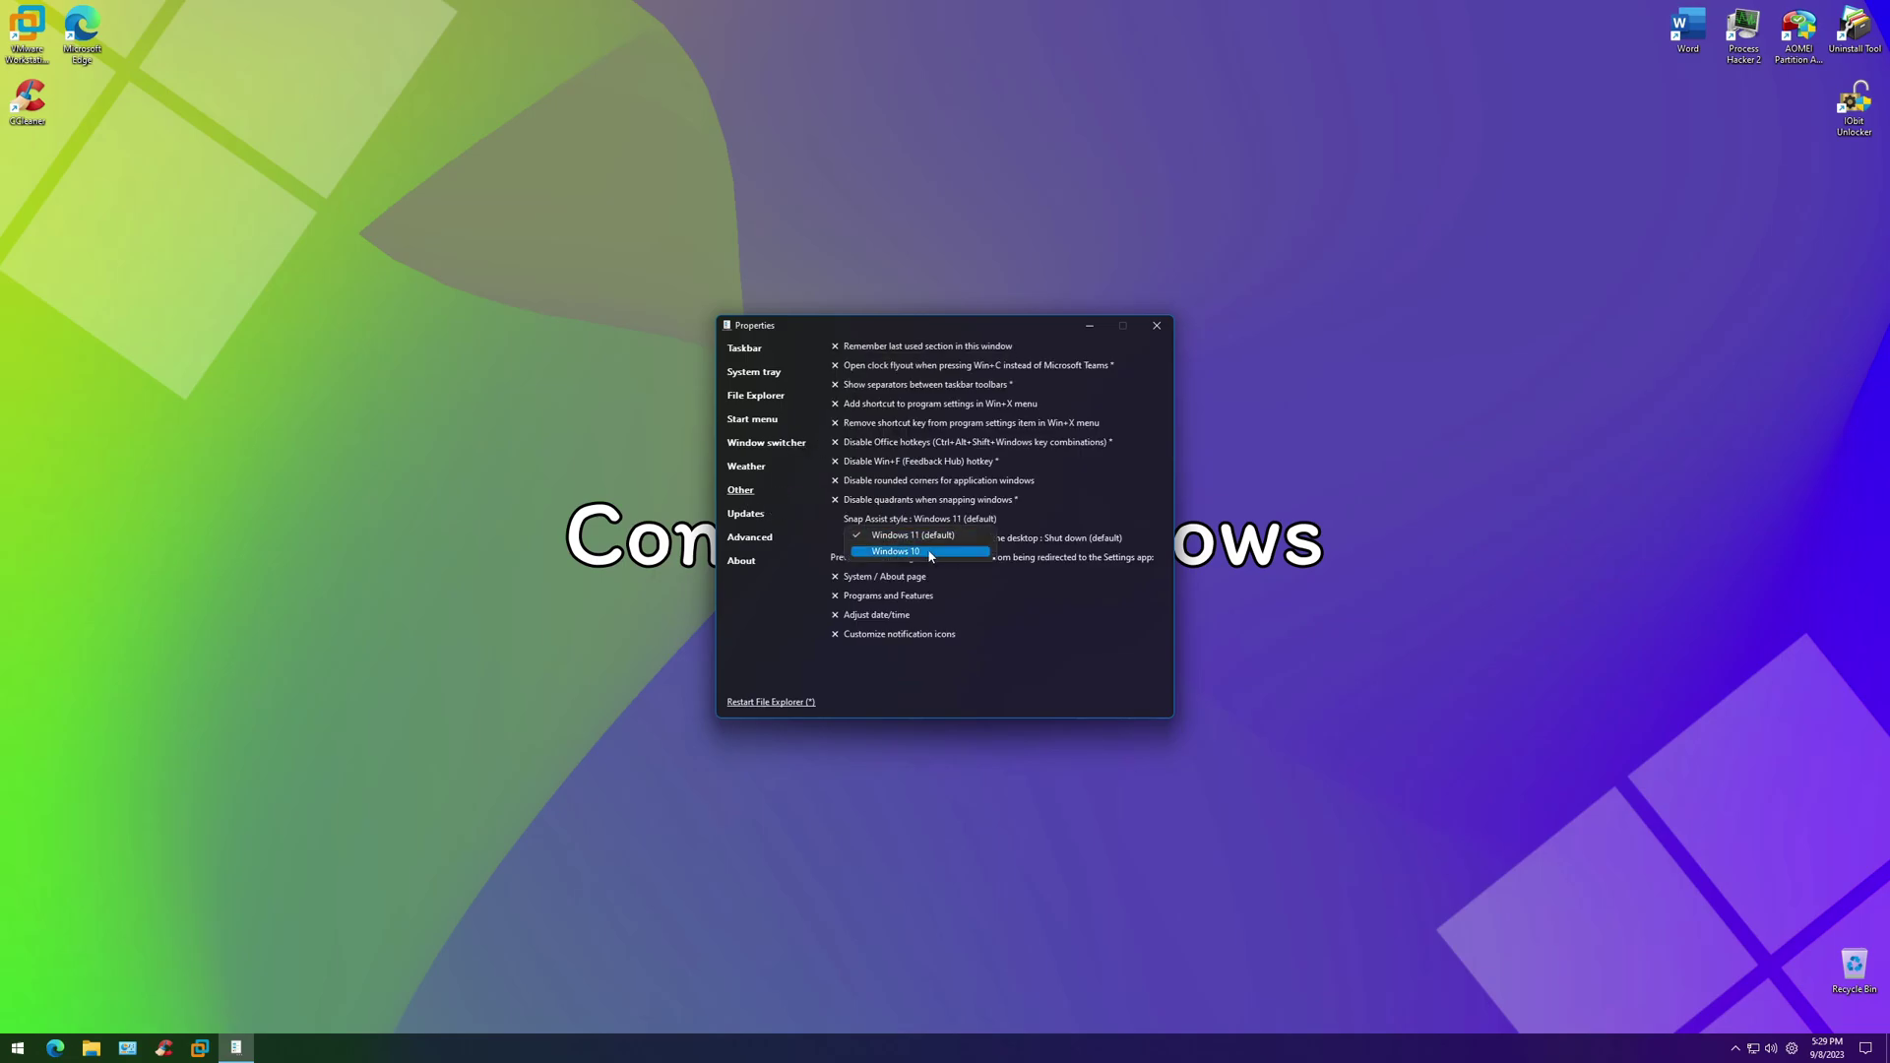
pyautogui.click(931, 553)
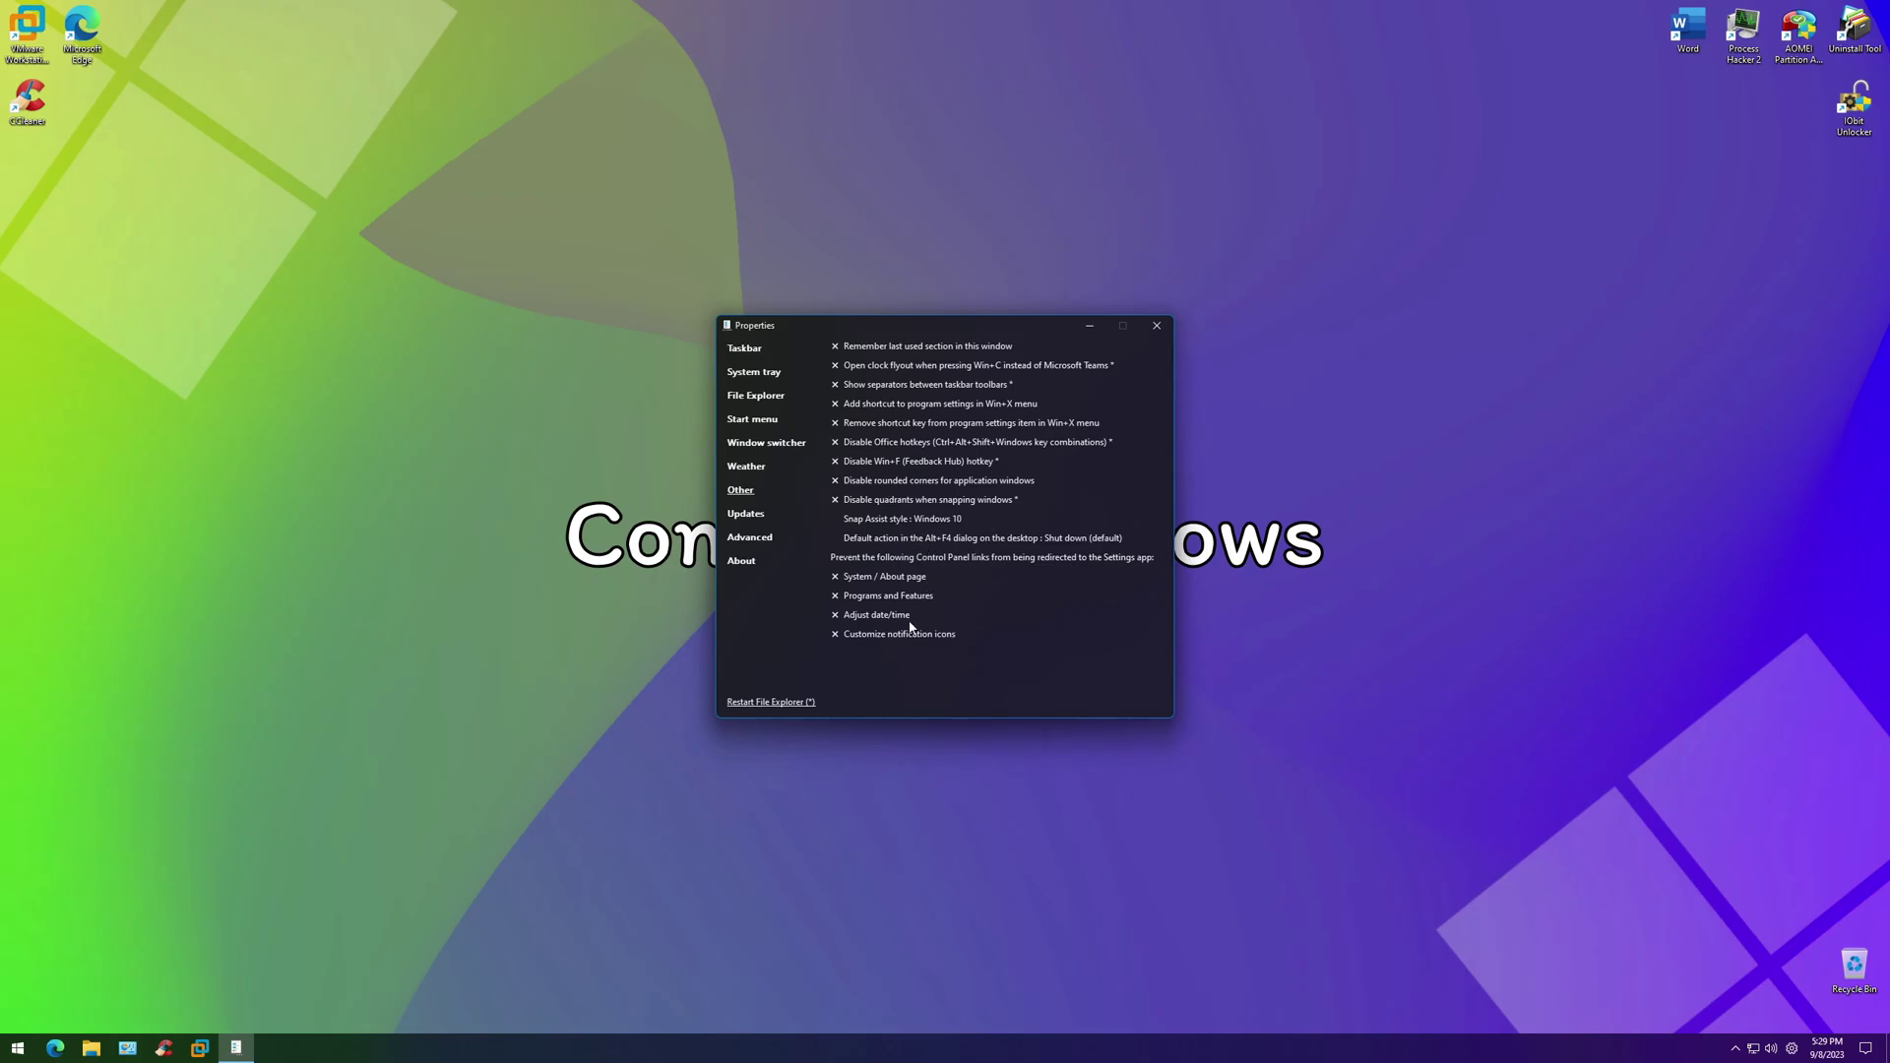
# Restart File Explorer to apply the ExplorerPatcher settings, check the System tray section, and close the Properties window
pyautogui.click(784, 702)
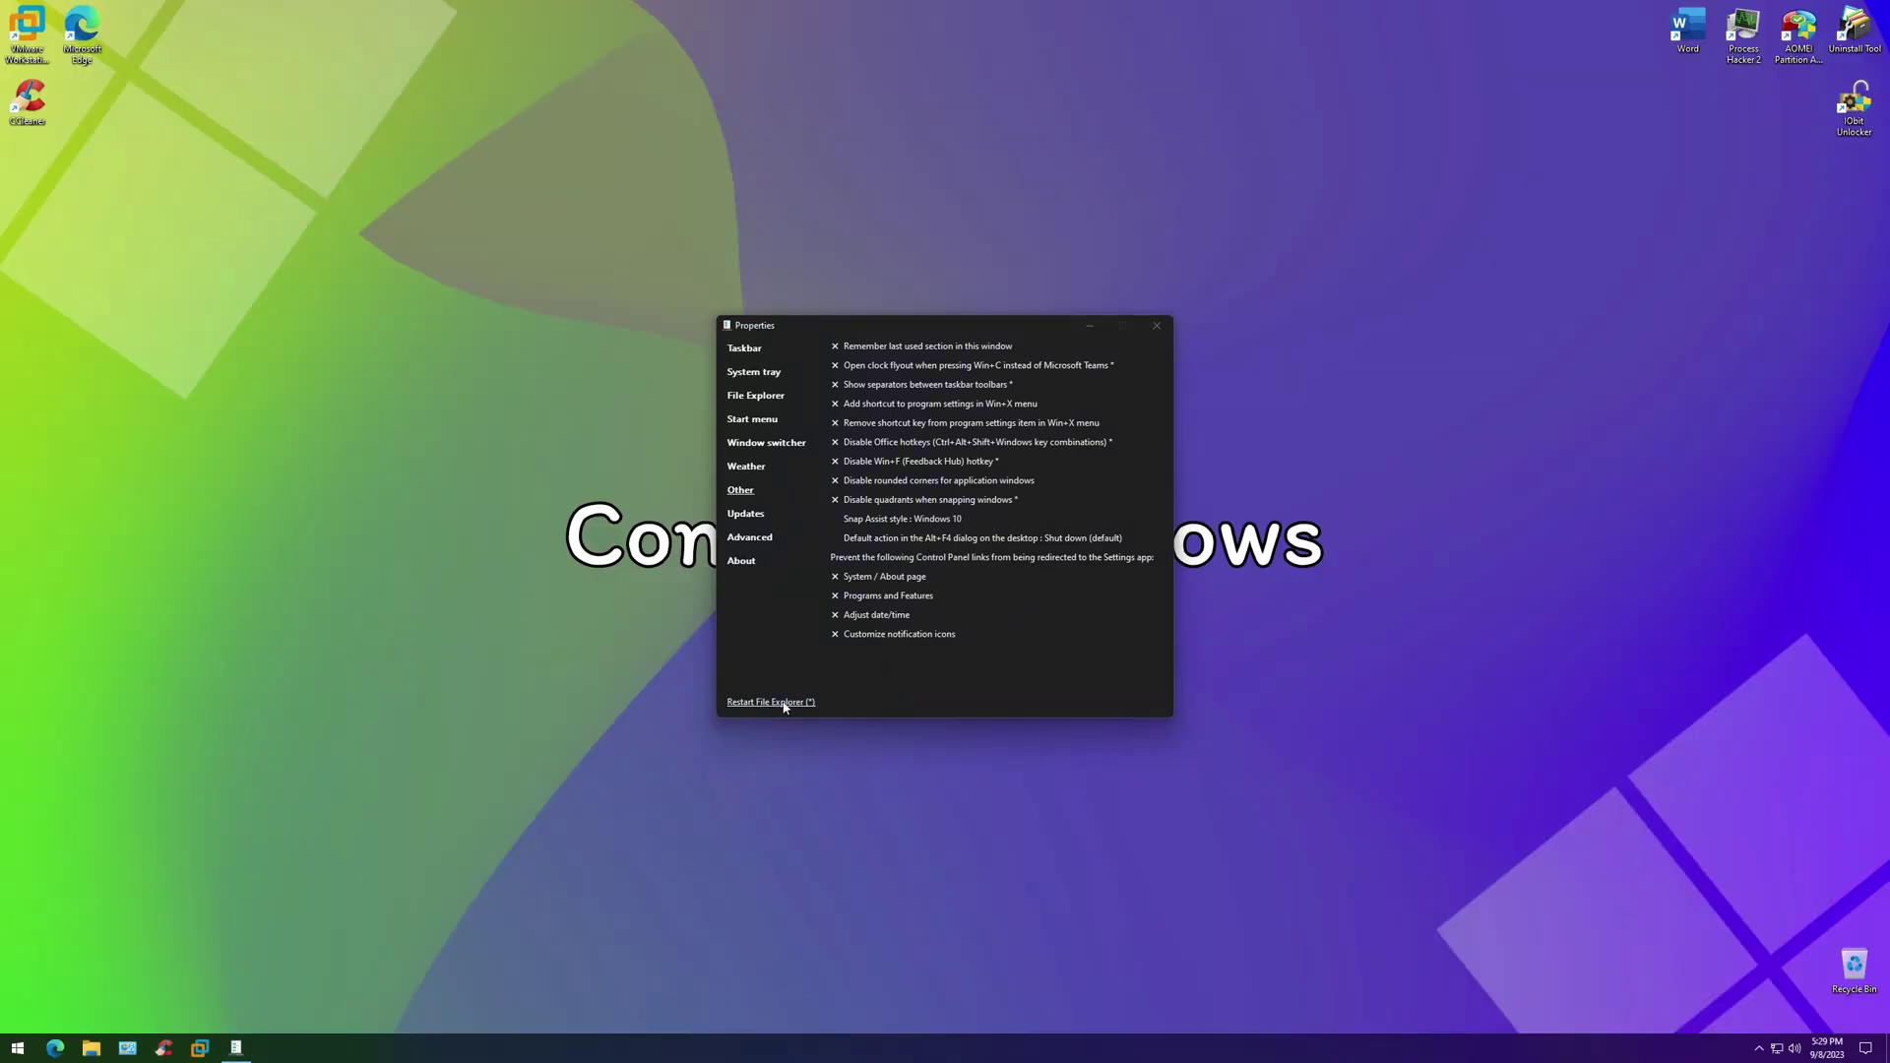
pyautogui.click(765, 378)
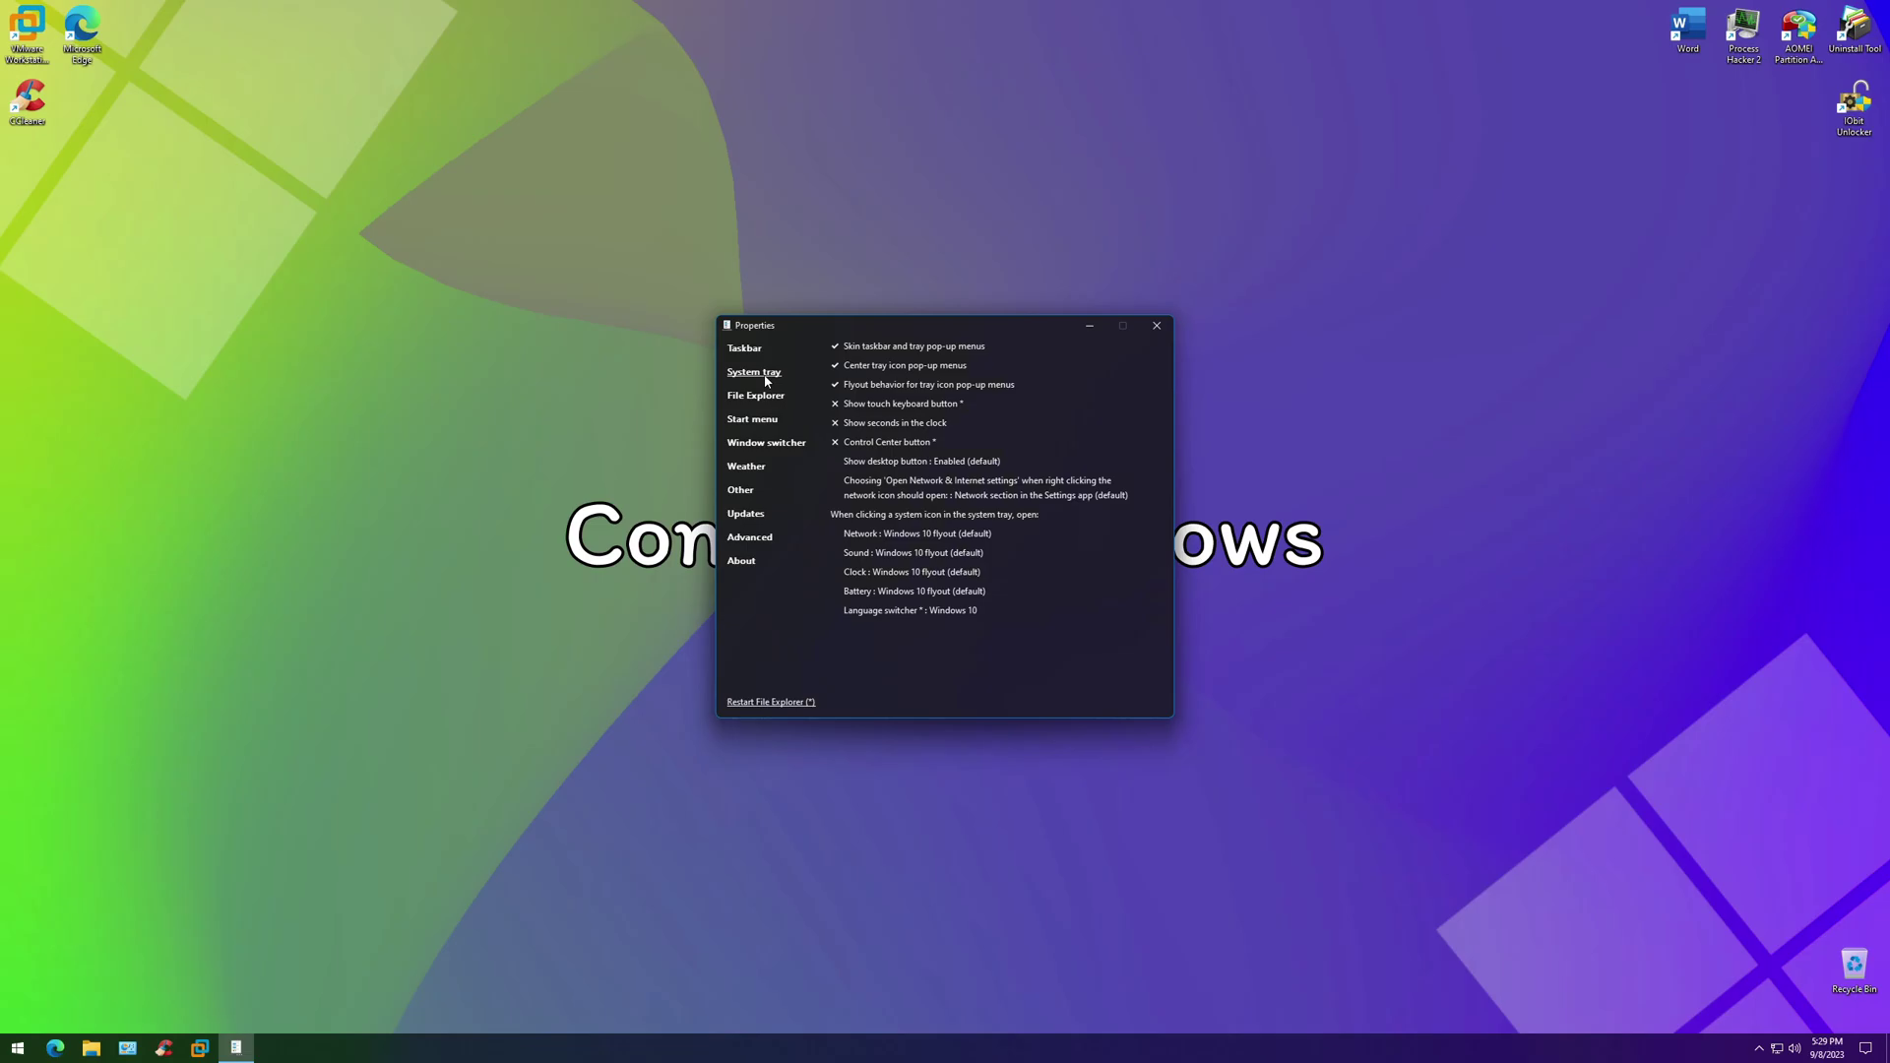
pyautogui.click(1155, 326)
# Install 8GadgetPack with its setup file in the Games & Apps folder of Windows 11 to Windows 7
pyautogui.doubleClick(842, 388)
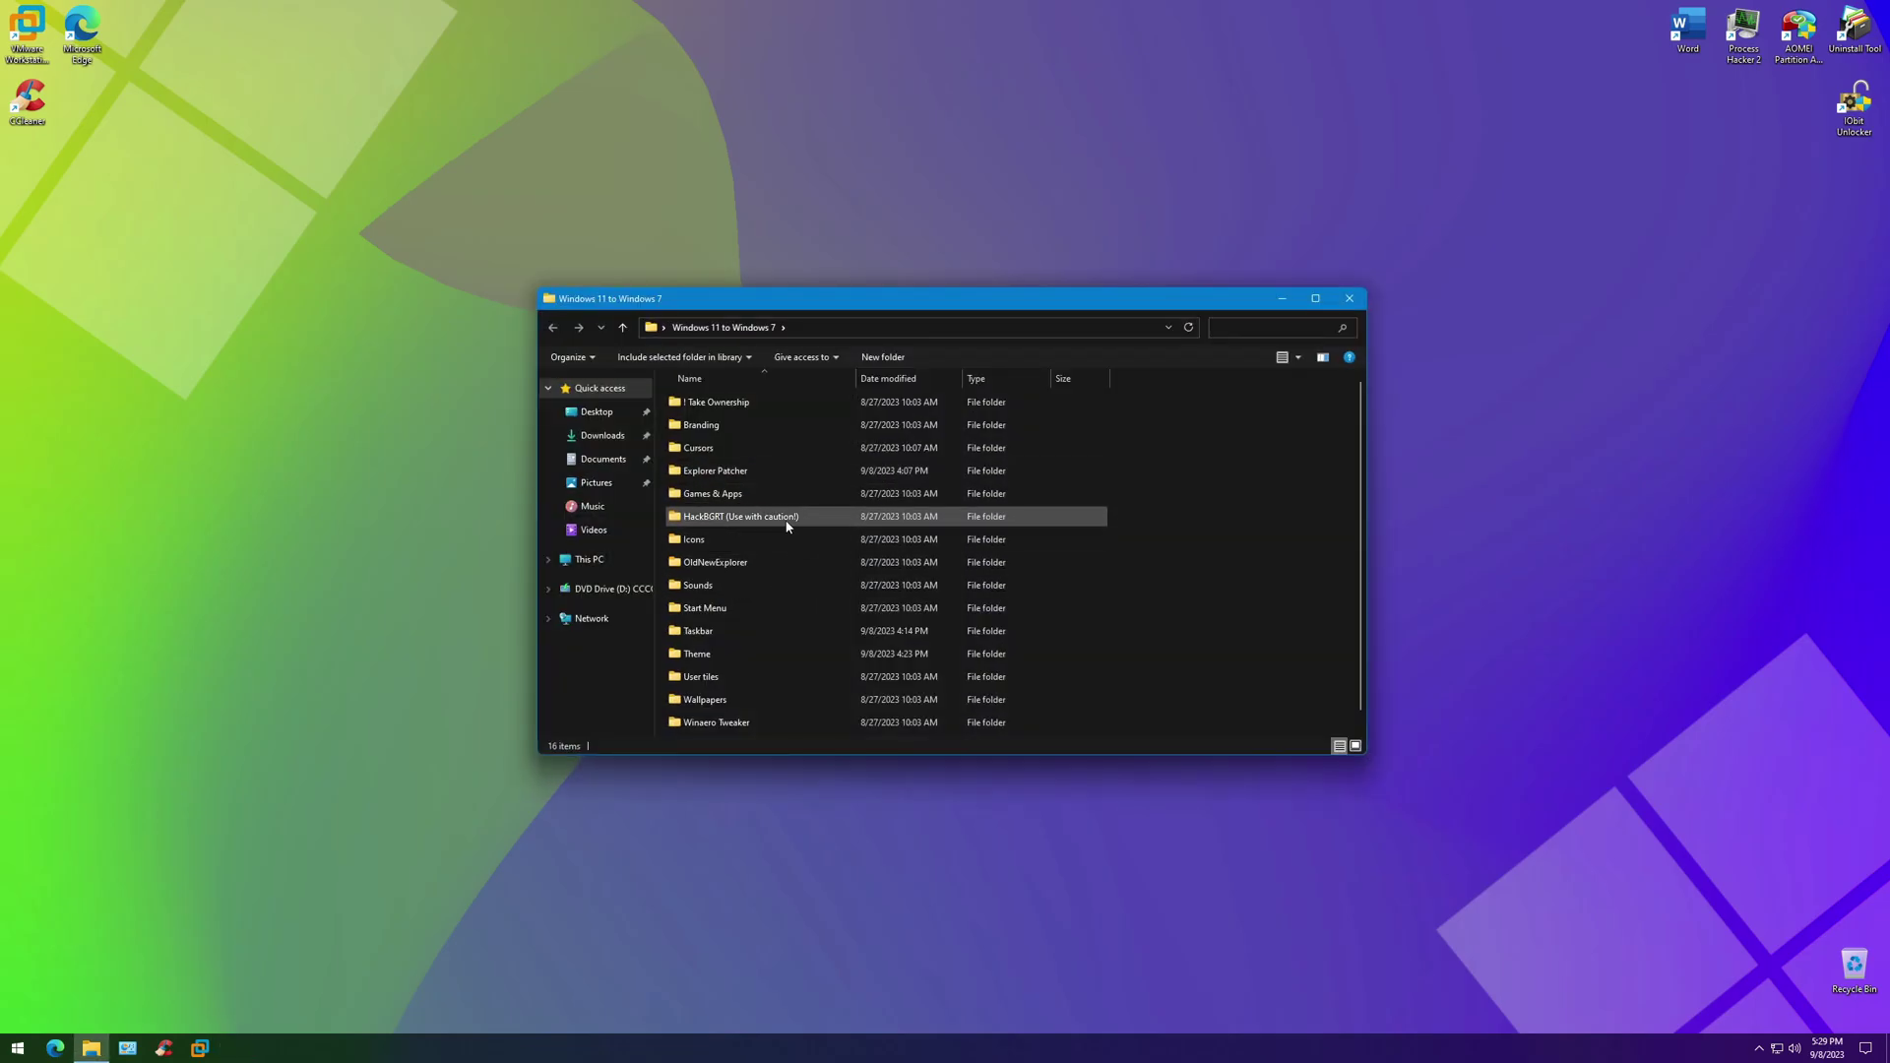
pyautogui.doubleClick(753, 493)
pyautogui.rightClick(746, 402)
pyautogui.click(778, 414)
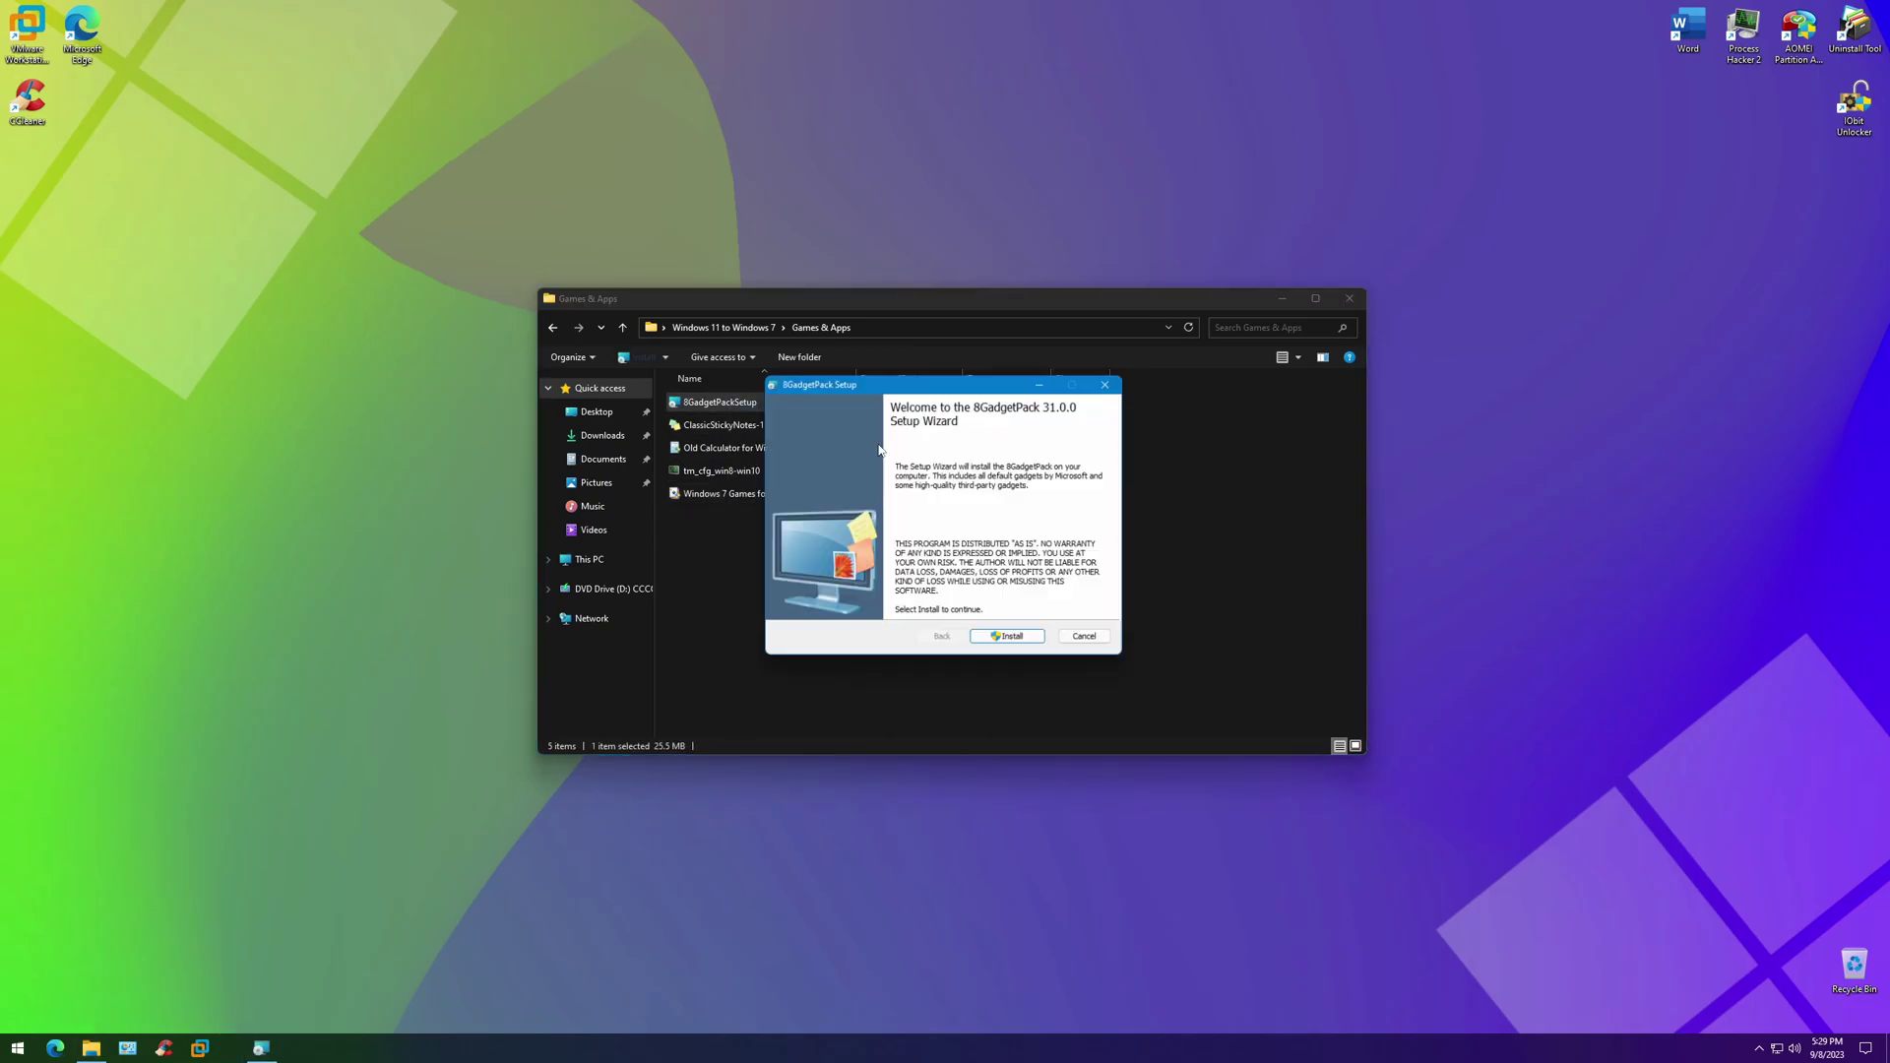
pyautogui.click(1007, 636)
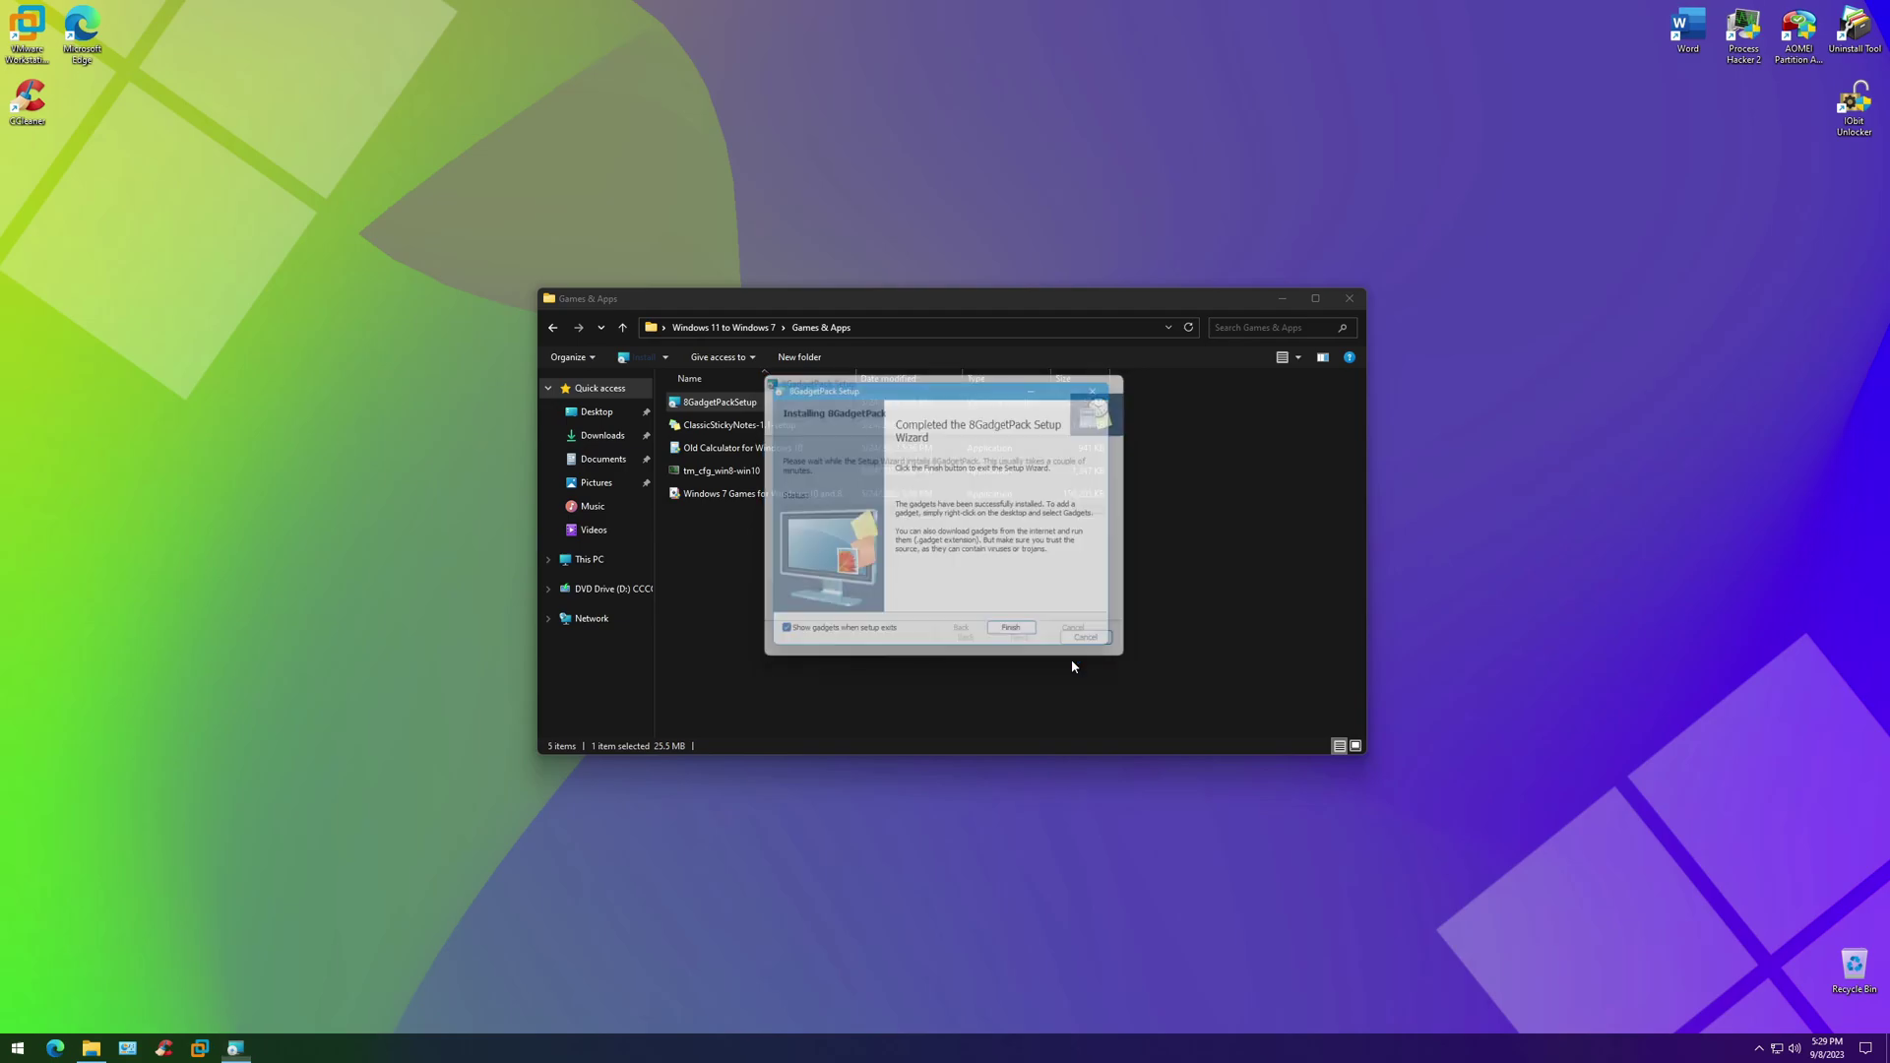
pyautogui.click(1028, 640)
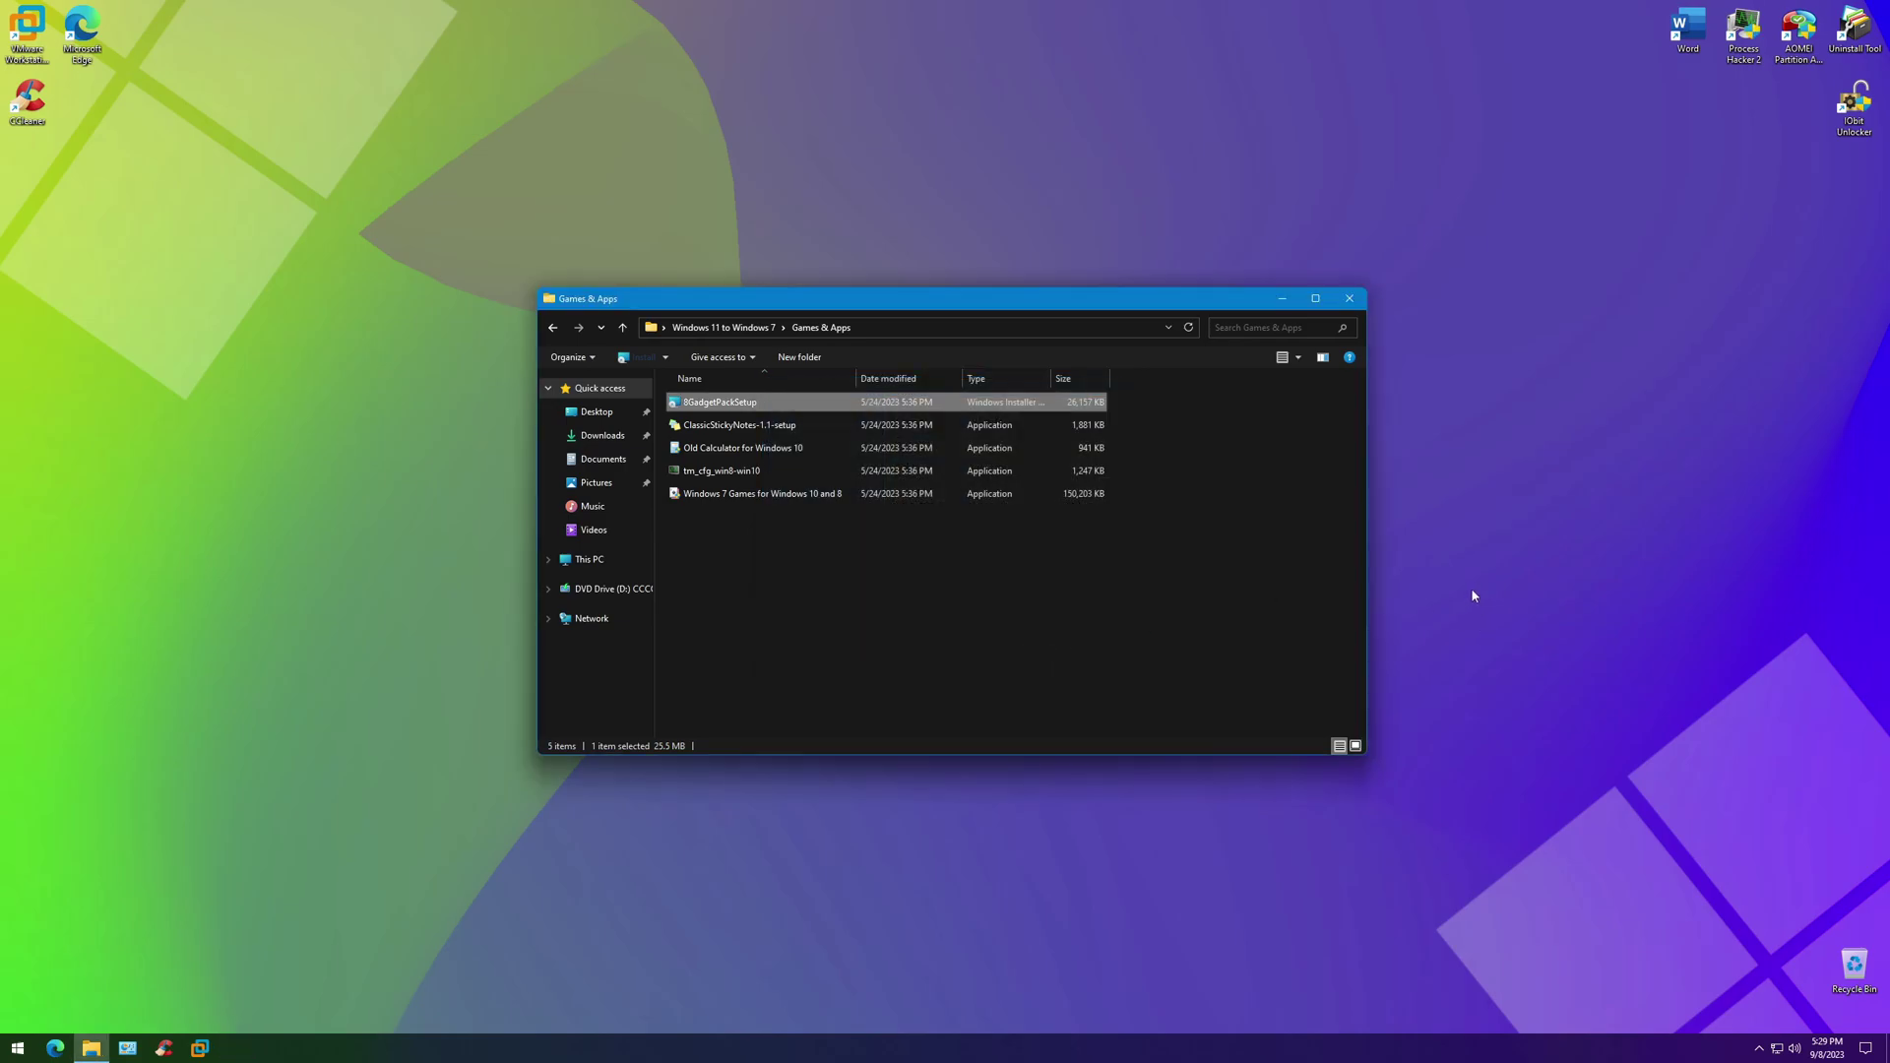
# Launch Gadgets from the newly installed 8GadgetPack
pyautogui.click(1077, 575)
pyautogui.click(17, 1048)
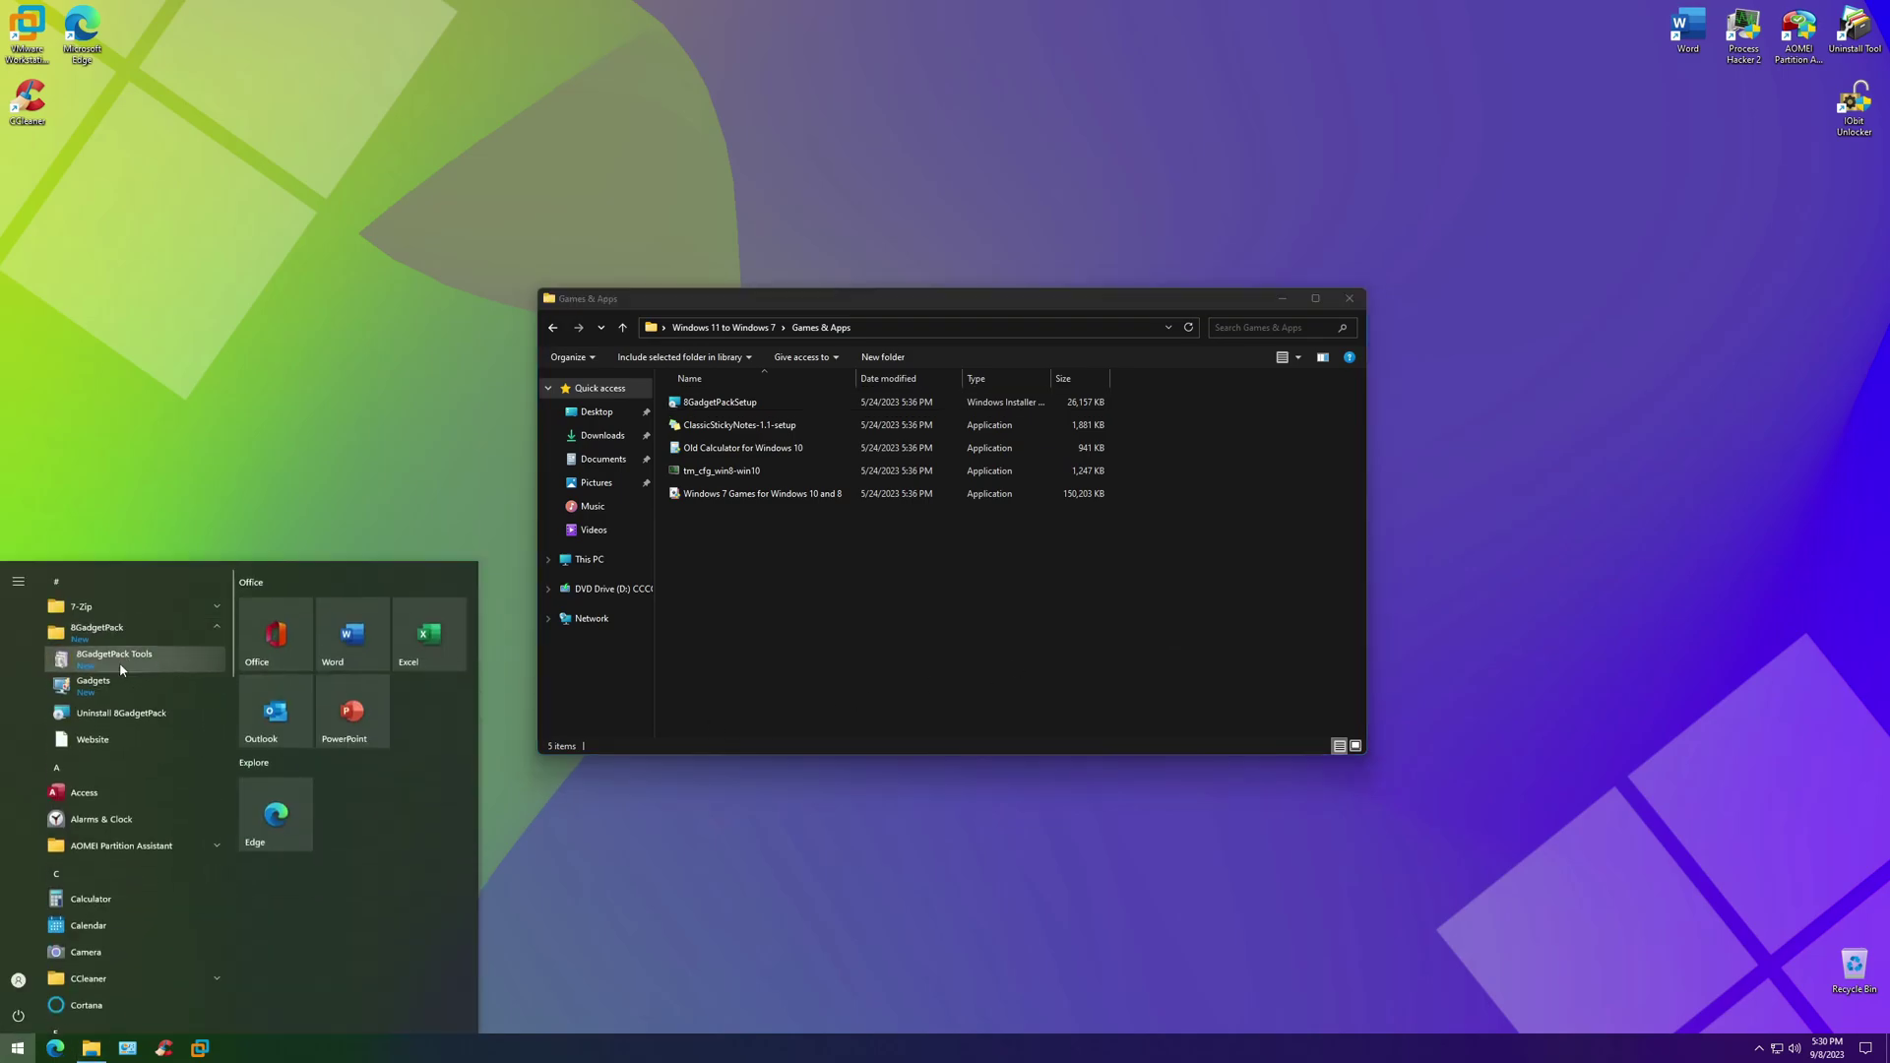
pyautogui.click(112, 686)
# Enable transparency in the view options of the 7 Sidebar and close the options
pyautogui.rightClick(1809, 453)
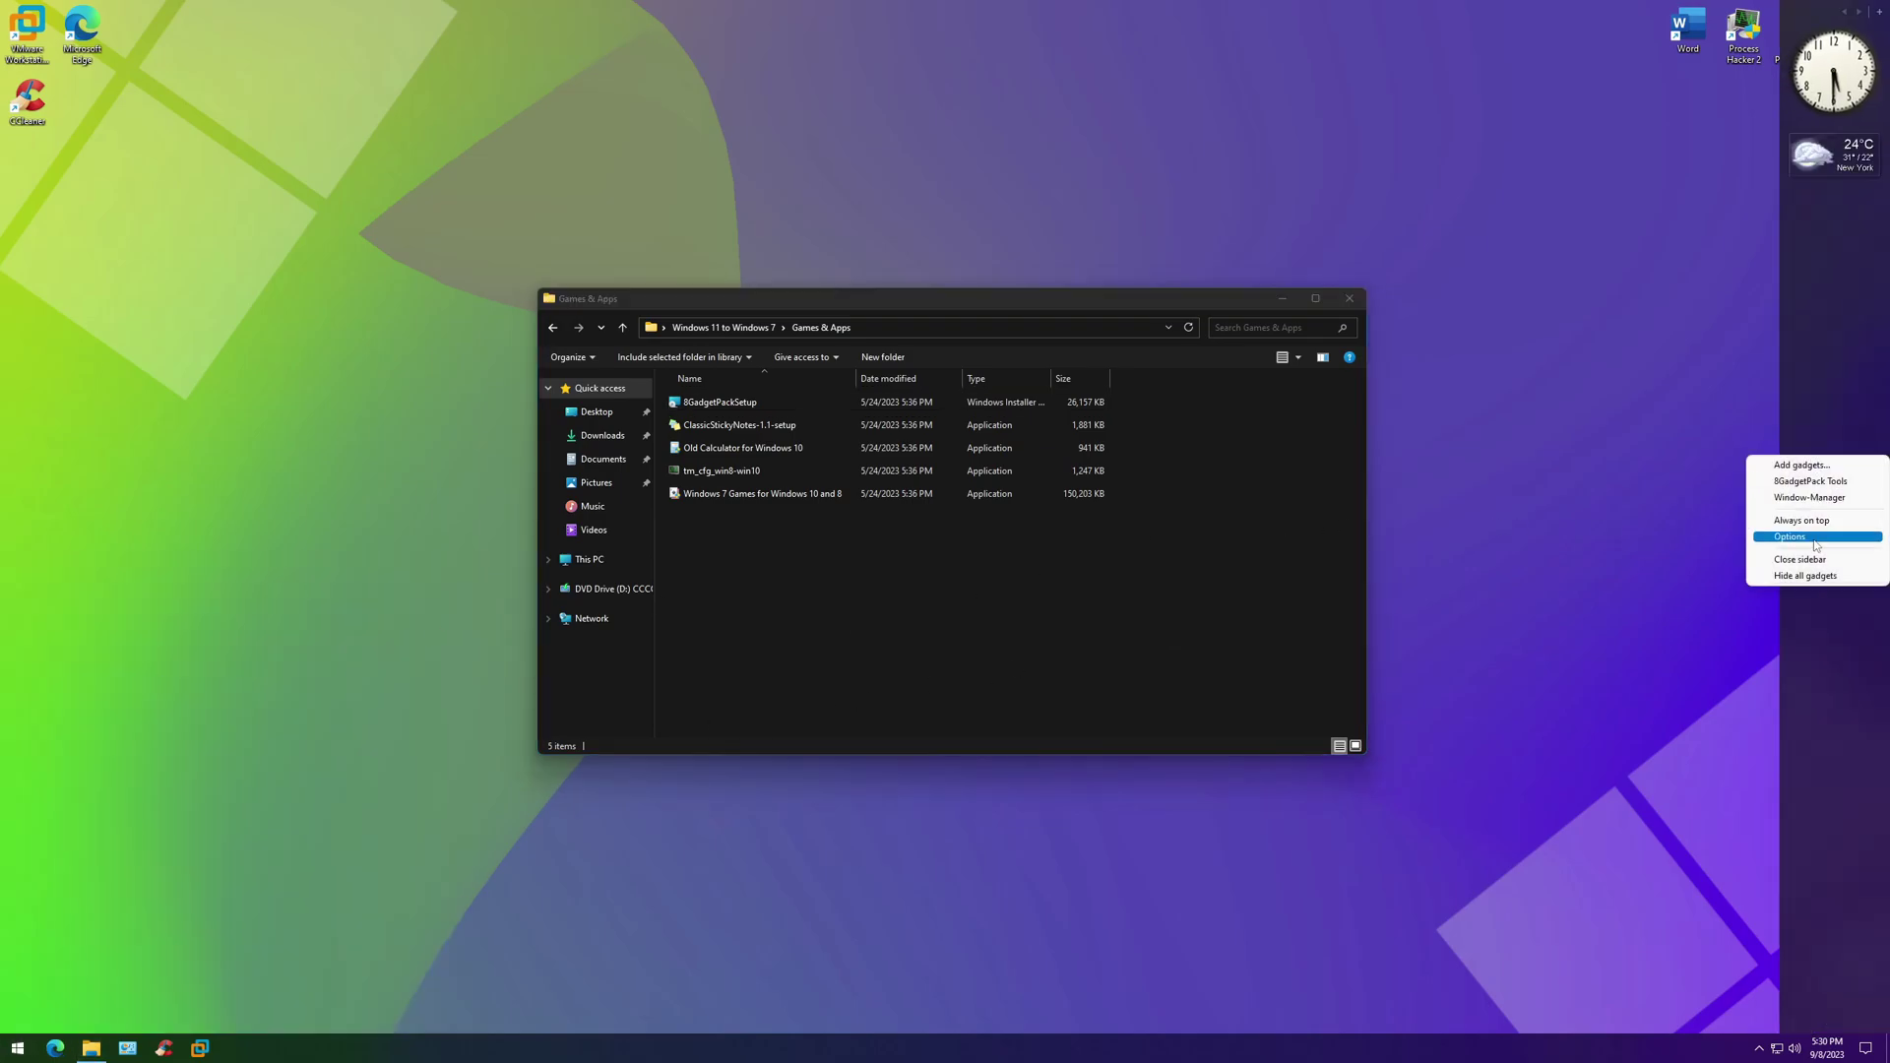
pyautogui.click(1789, 537)
pyautogui.click(1589, 40)
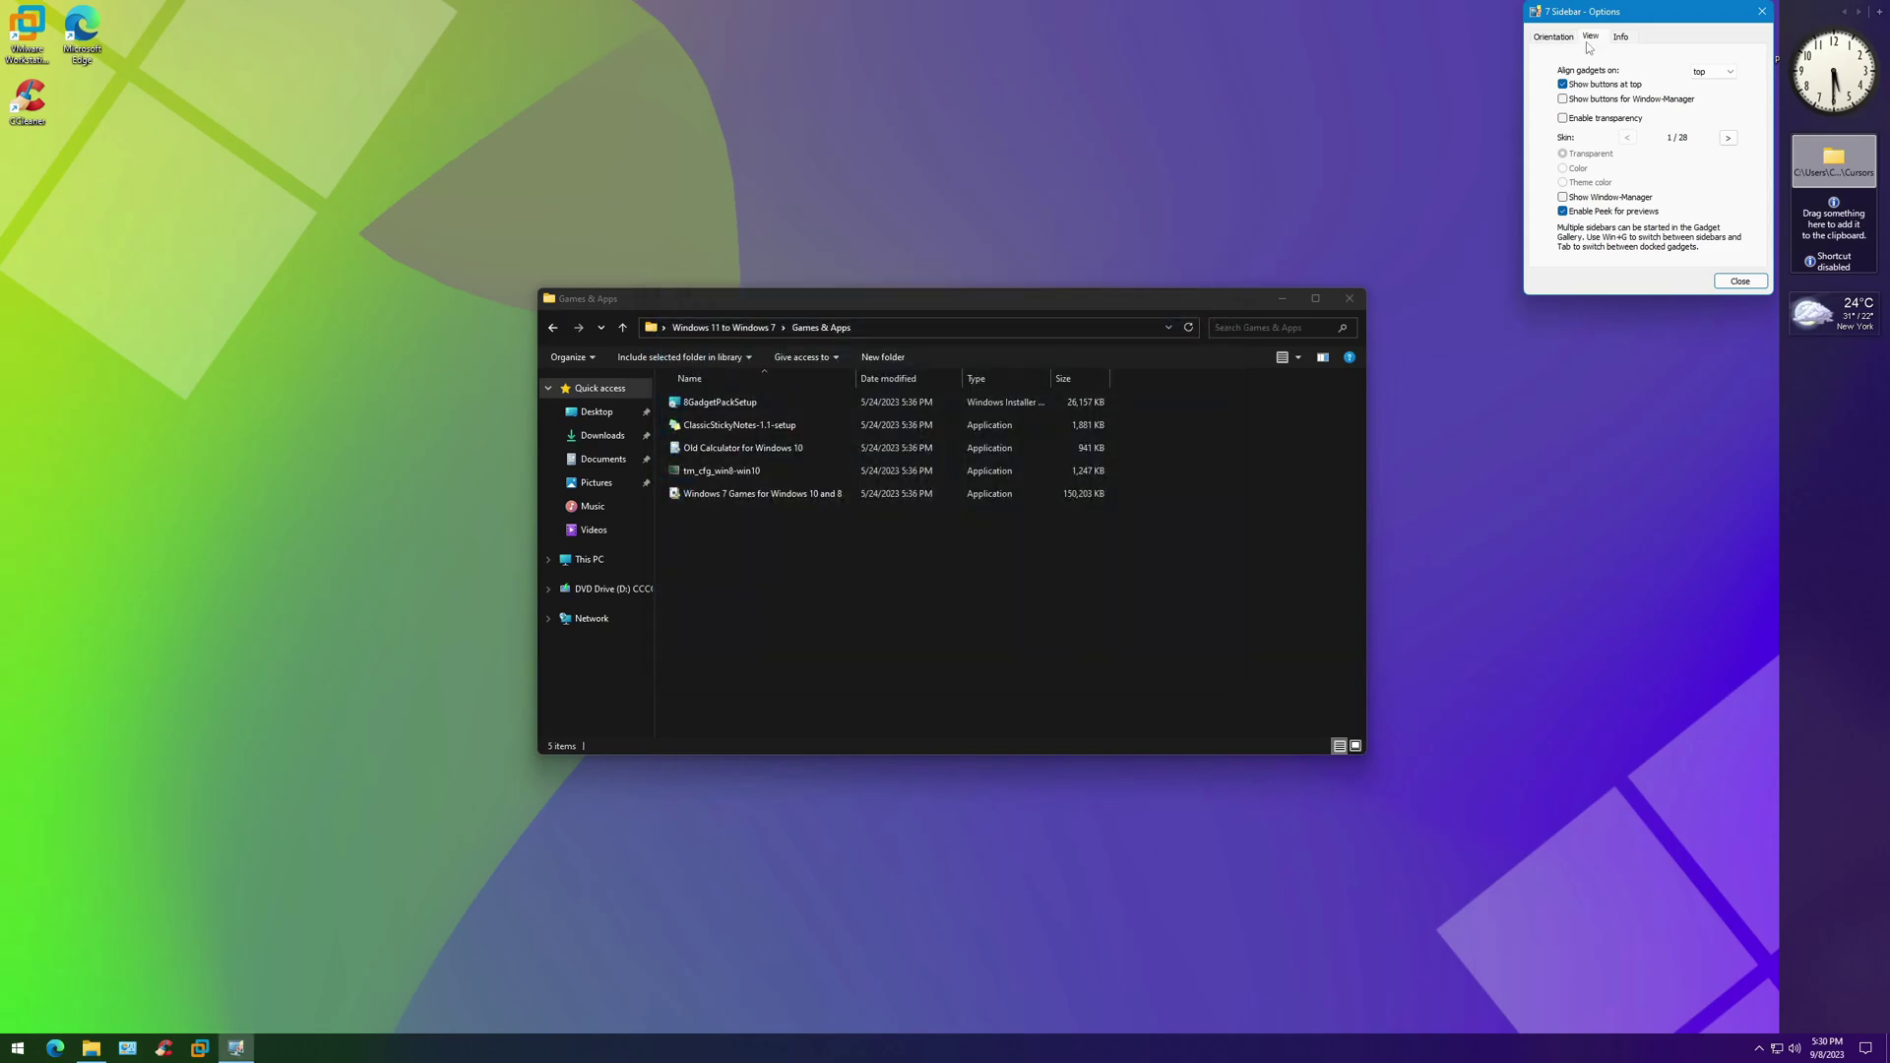
pyautogui.click(1563, 118)
pyautogui.click(1740, 284)
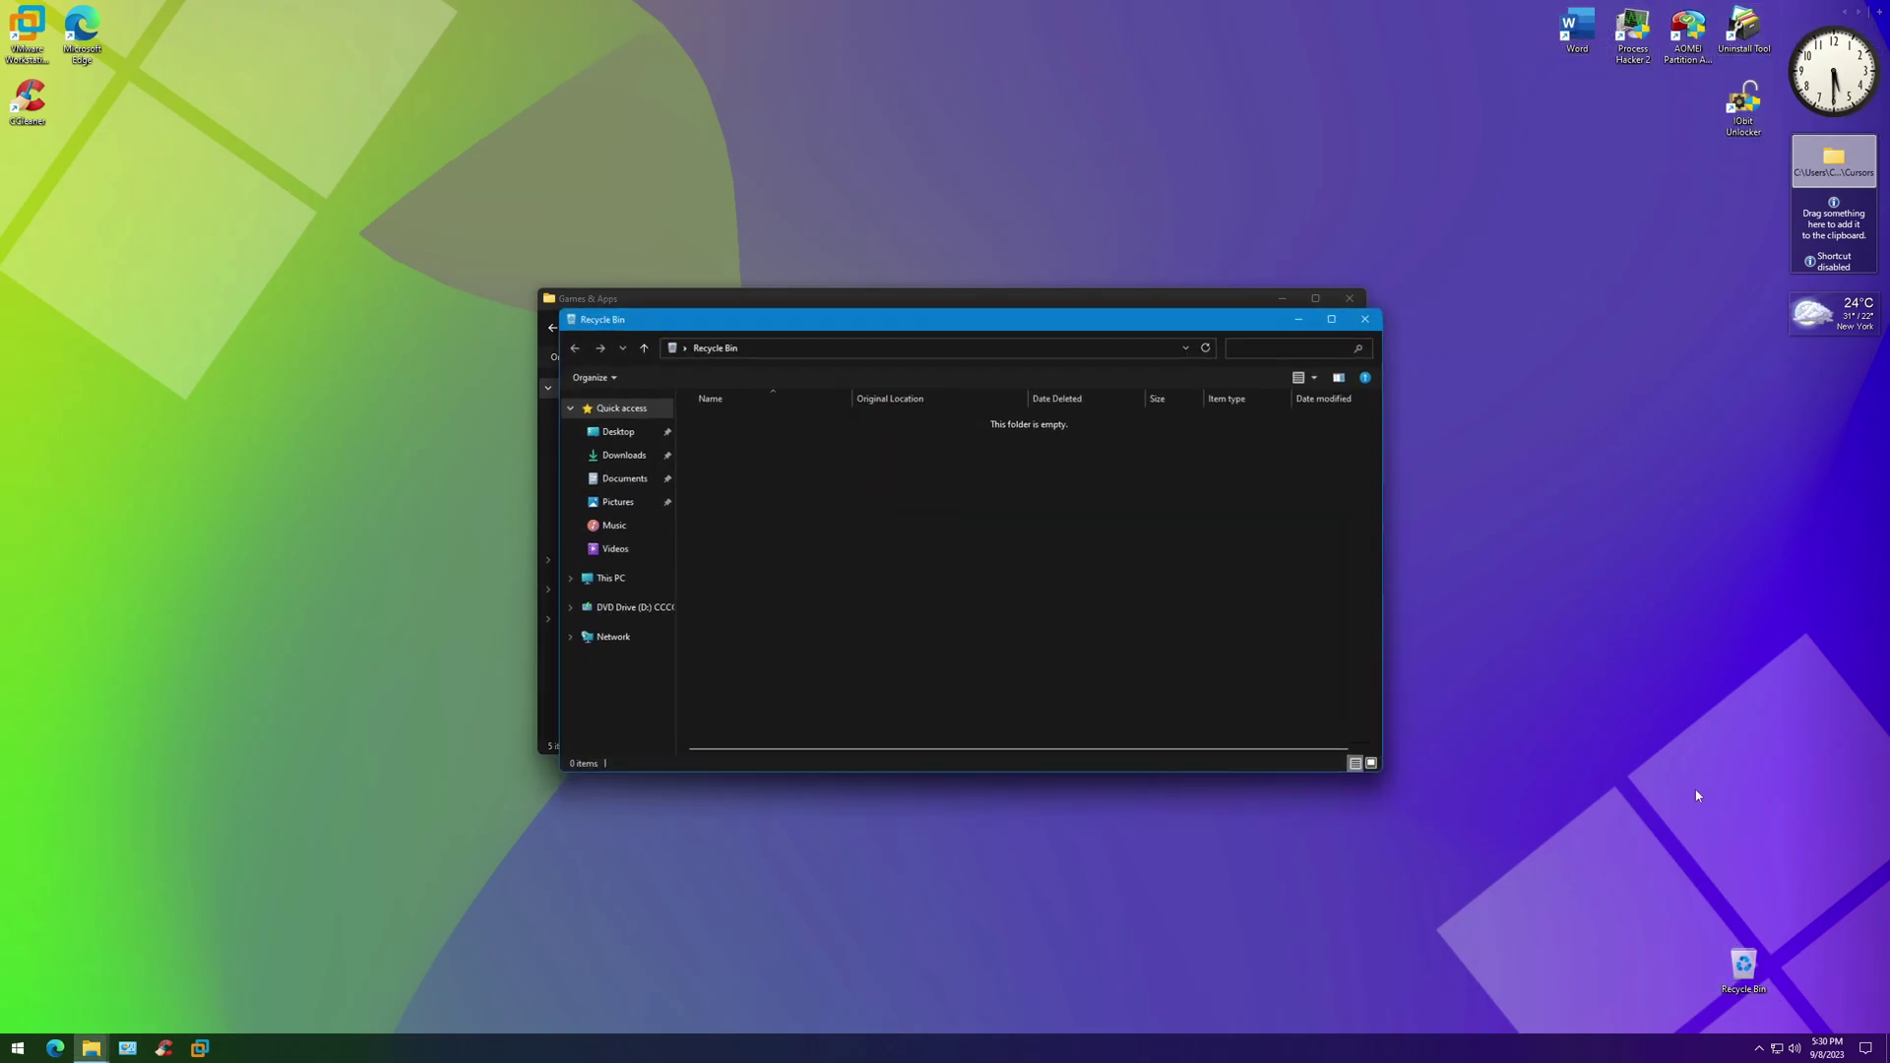
# Install Classic Sticky Notes 1.1 in its default location and delete the blank note
pyautogui.doubleClick(765, 428)
pyautogui.click(860, 645)
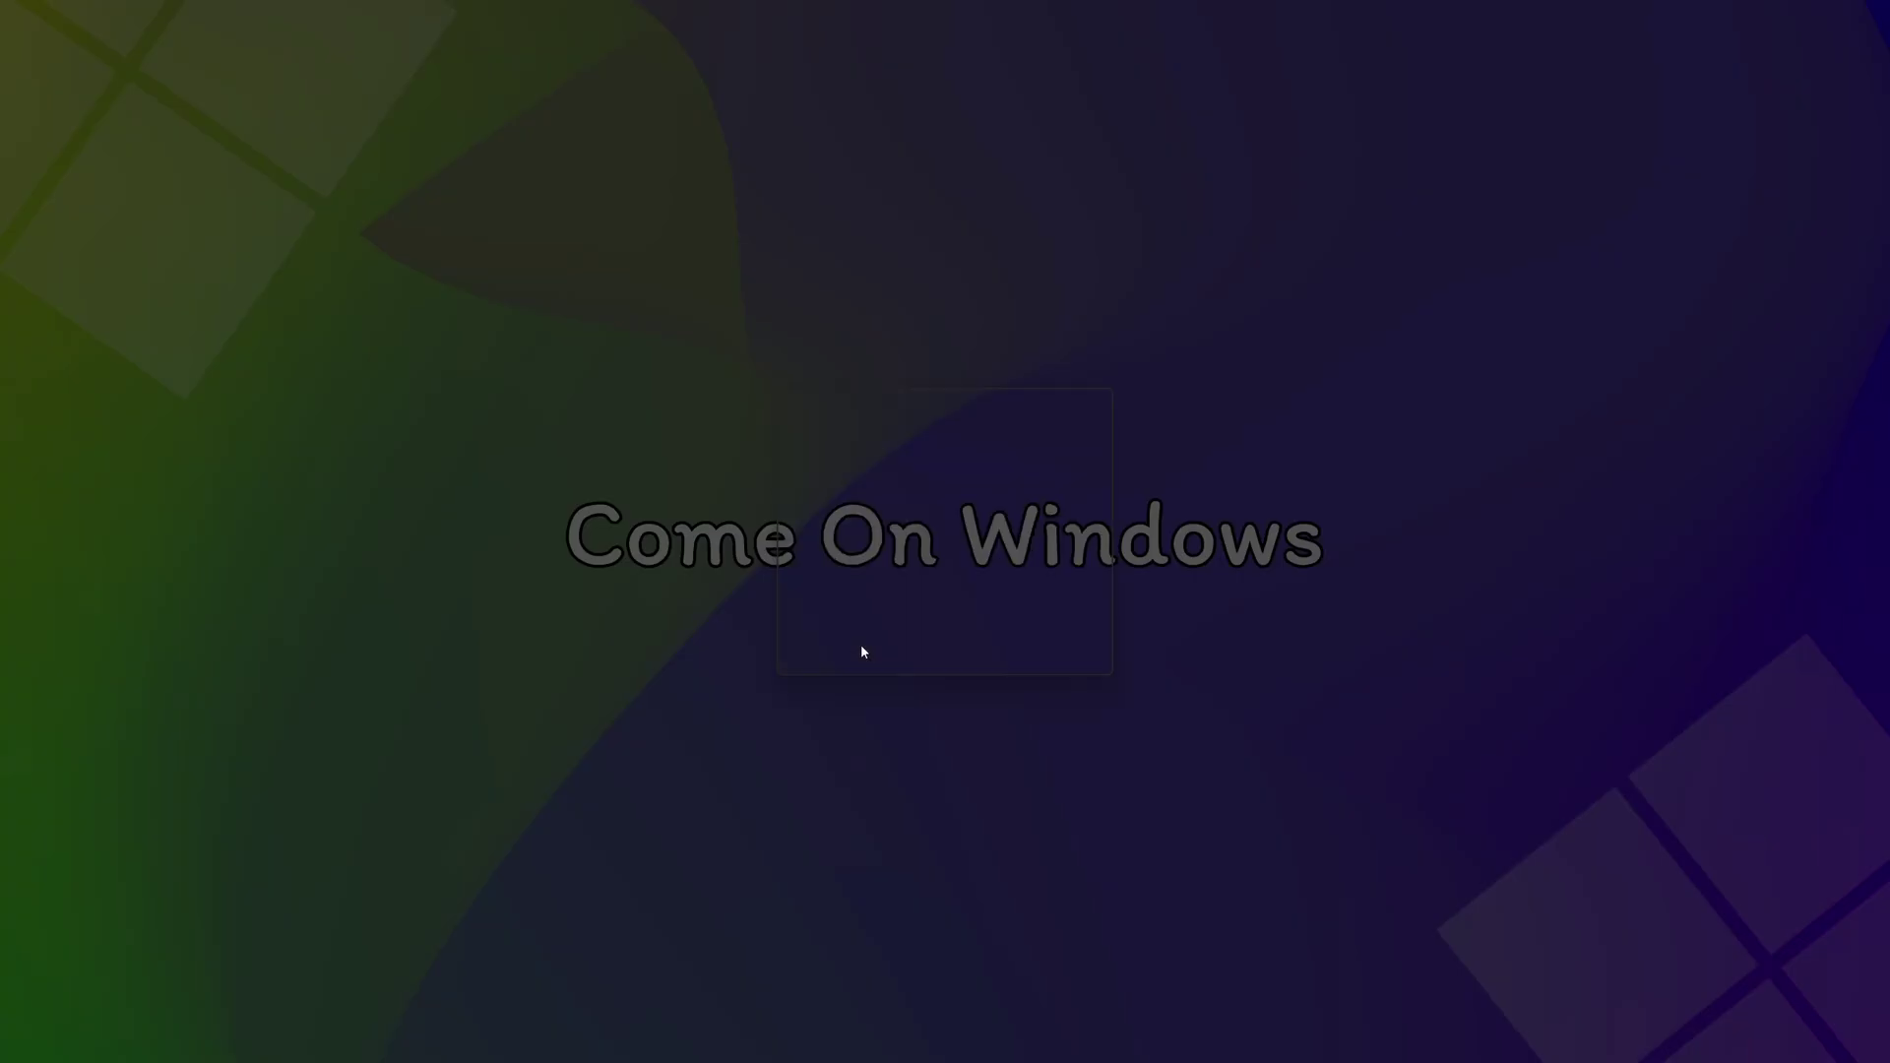
pyautogui.click(1032, 643)
pyautogui.click(1032, 643)
pyautogui.click(1031, 642)
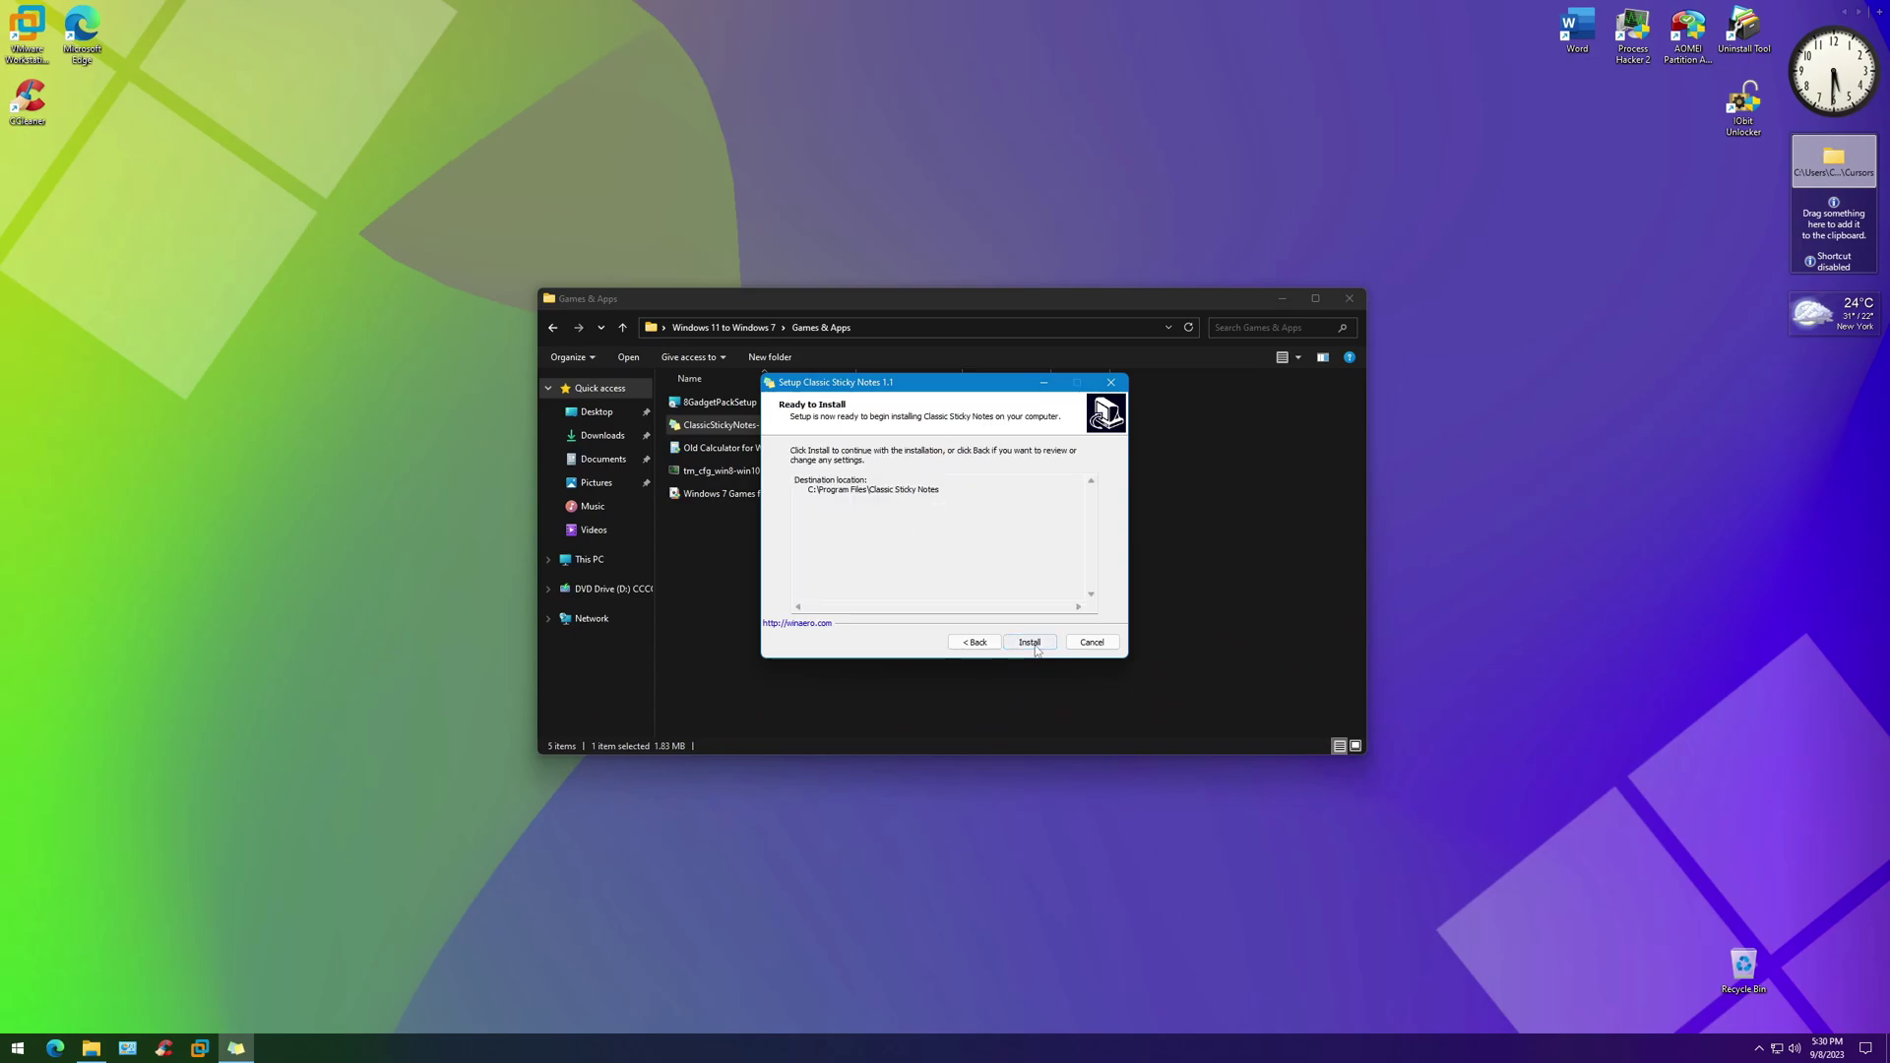
pyautogui.click(1031, 643)
pyautogui.press('Return')
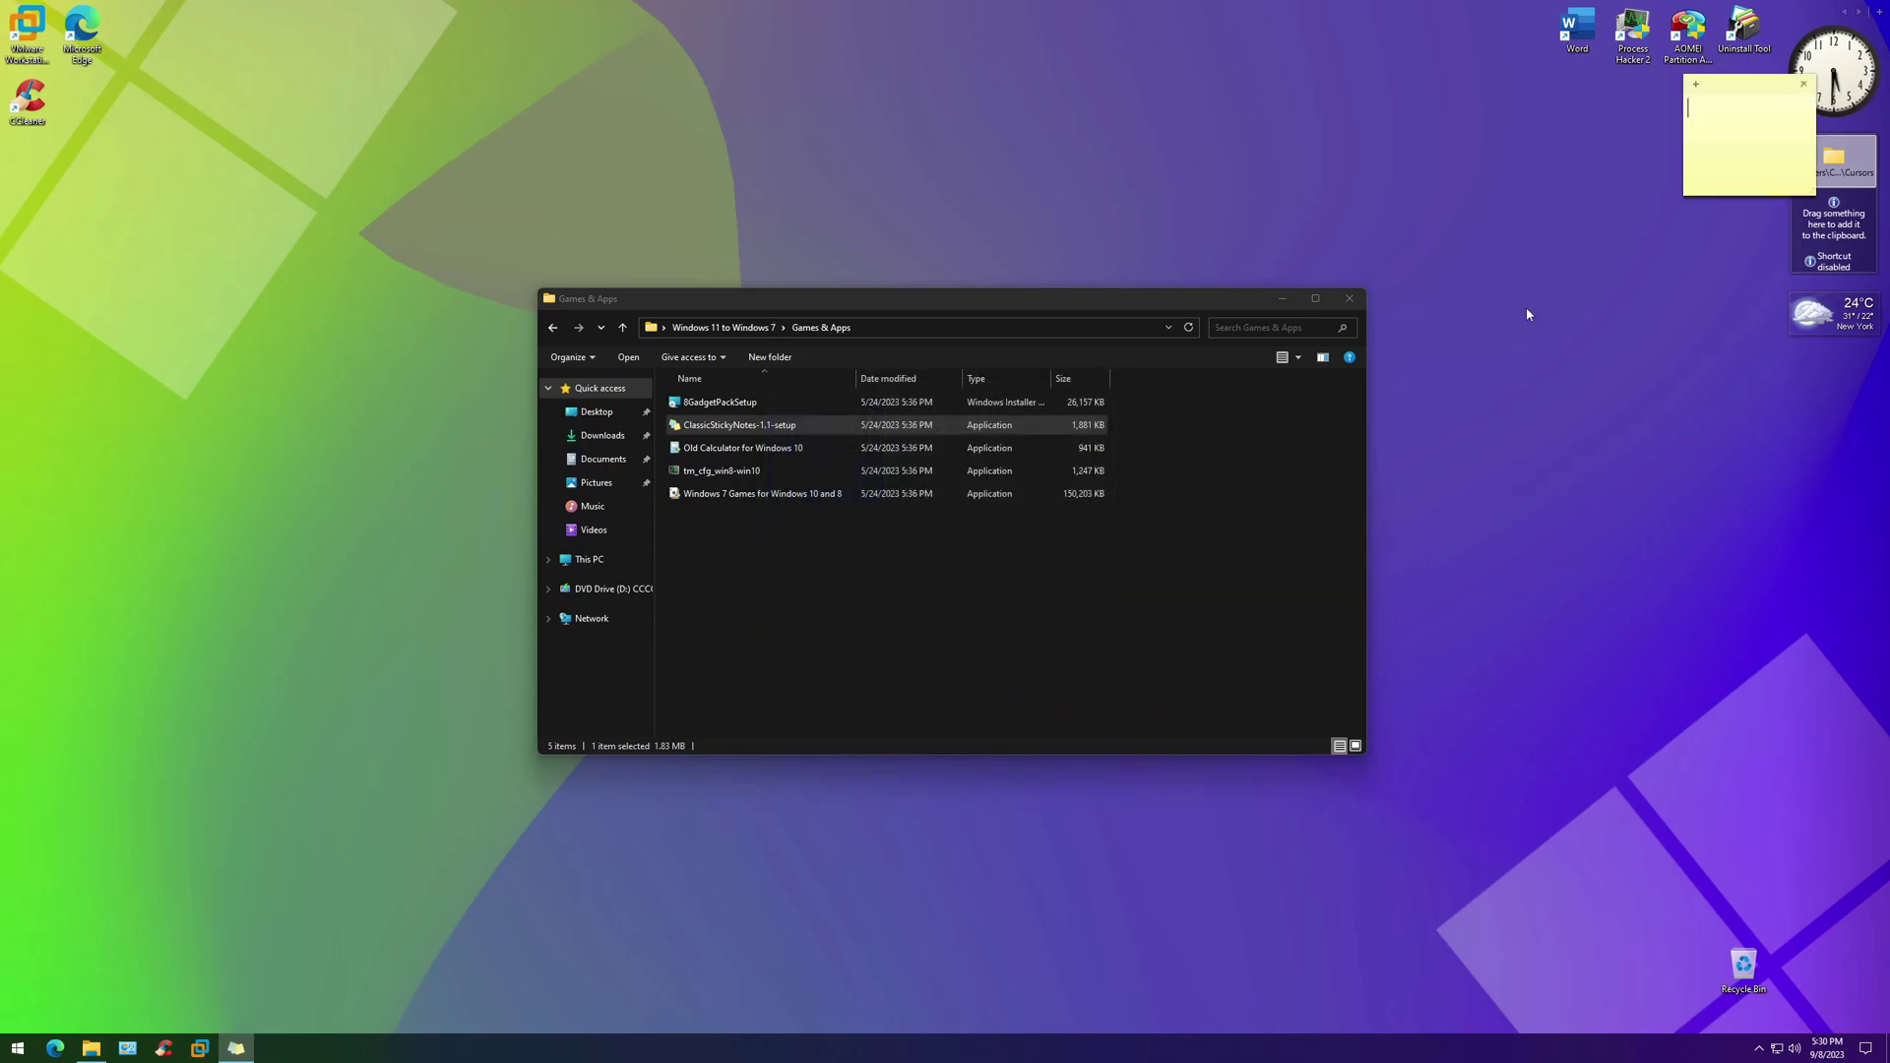
pyautogui.click(1802, 89)
pyautogui.click(1789, 149)
# Install Old Calculator for Windows 10 with English as the installer language
pyautogui.doubleClick(781, 450)
pyautogui.click(869, 645)
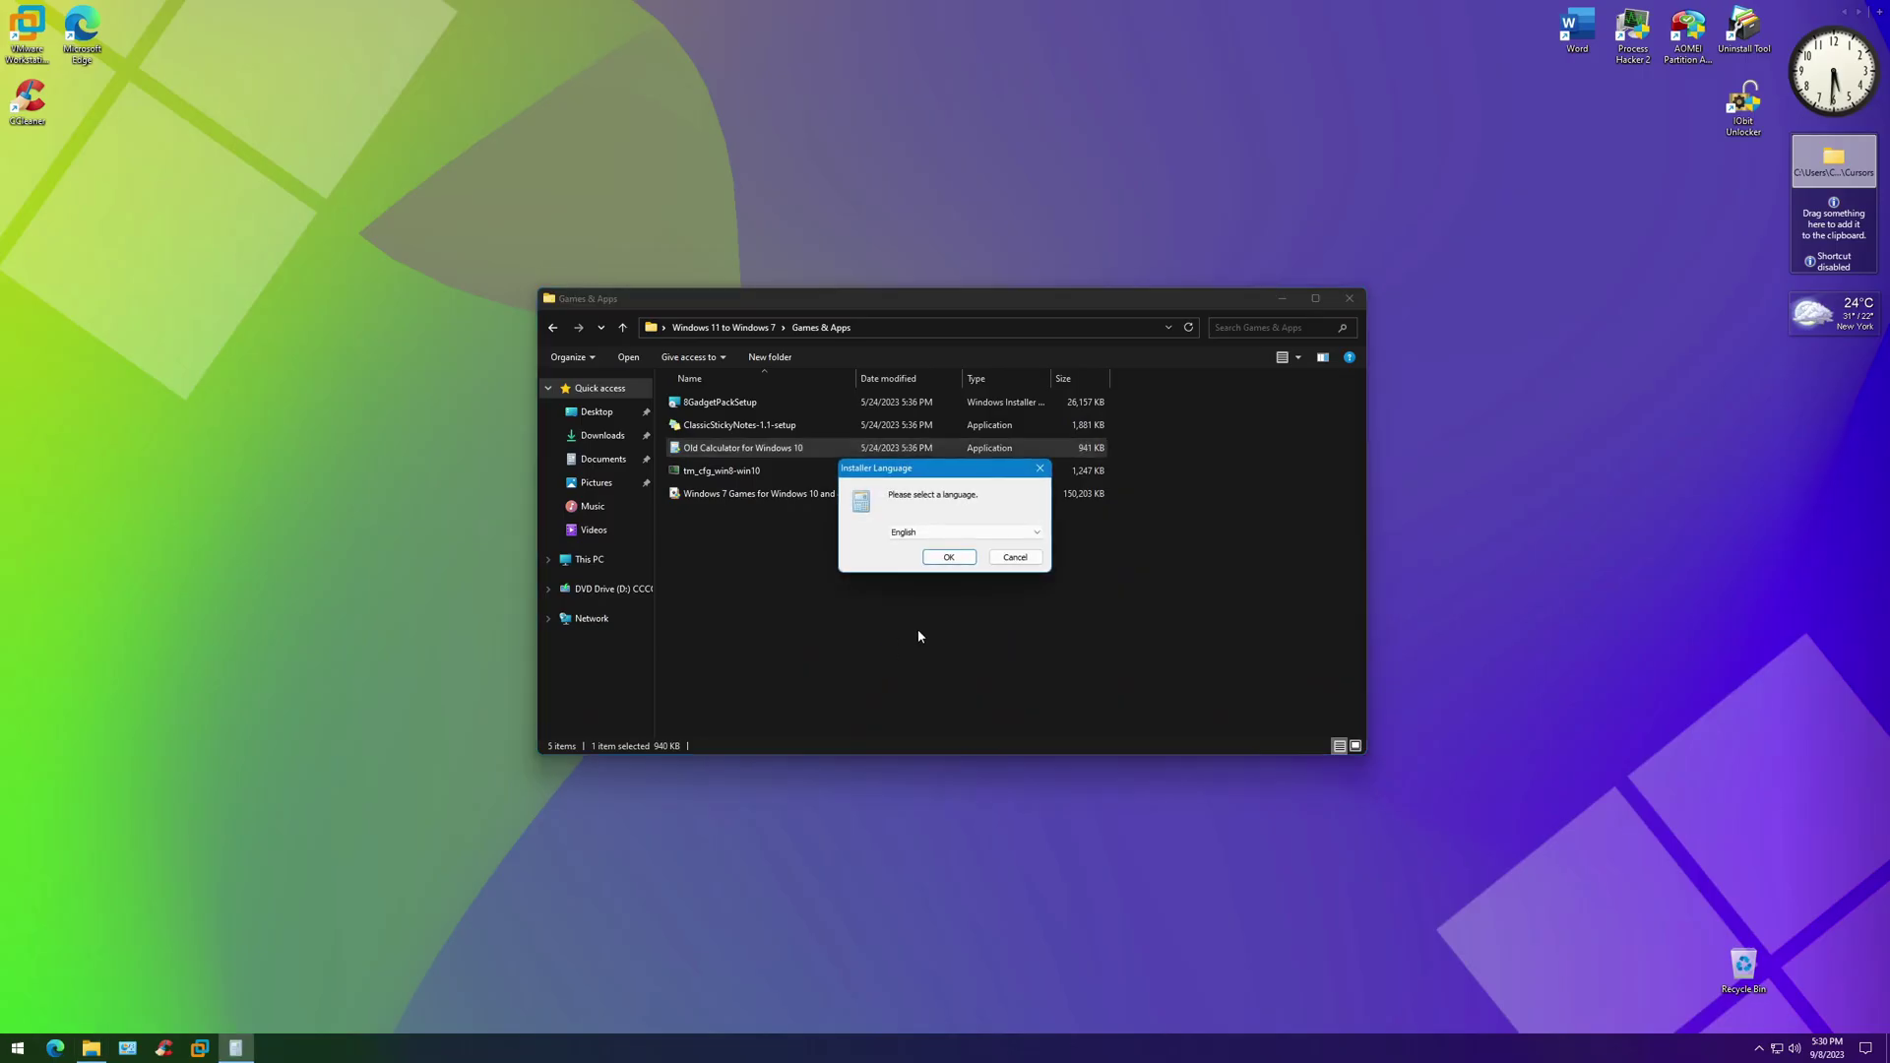
pyautogui.click(949, 557)
pyautogui.click(1028, 641)
pyautogui.click(1029, 640)
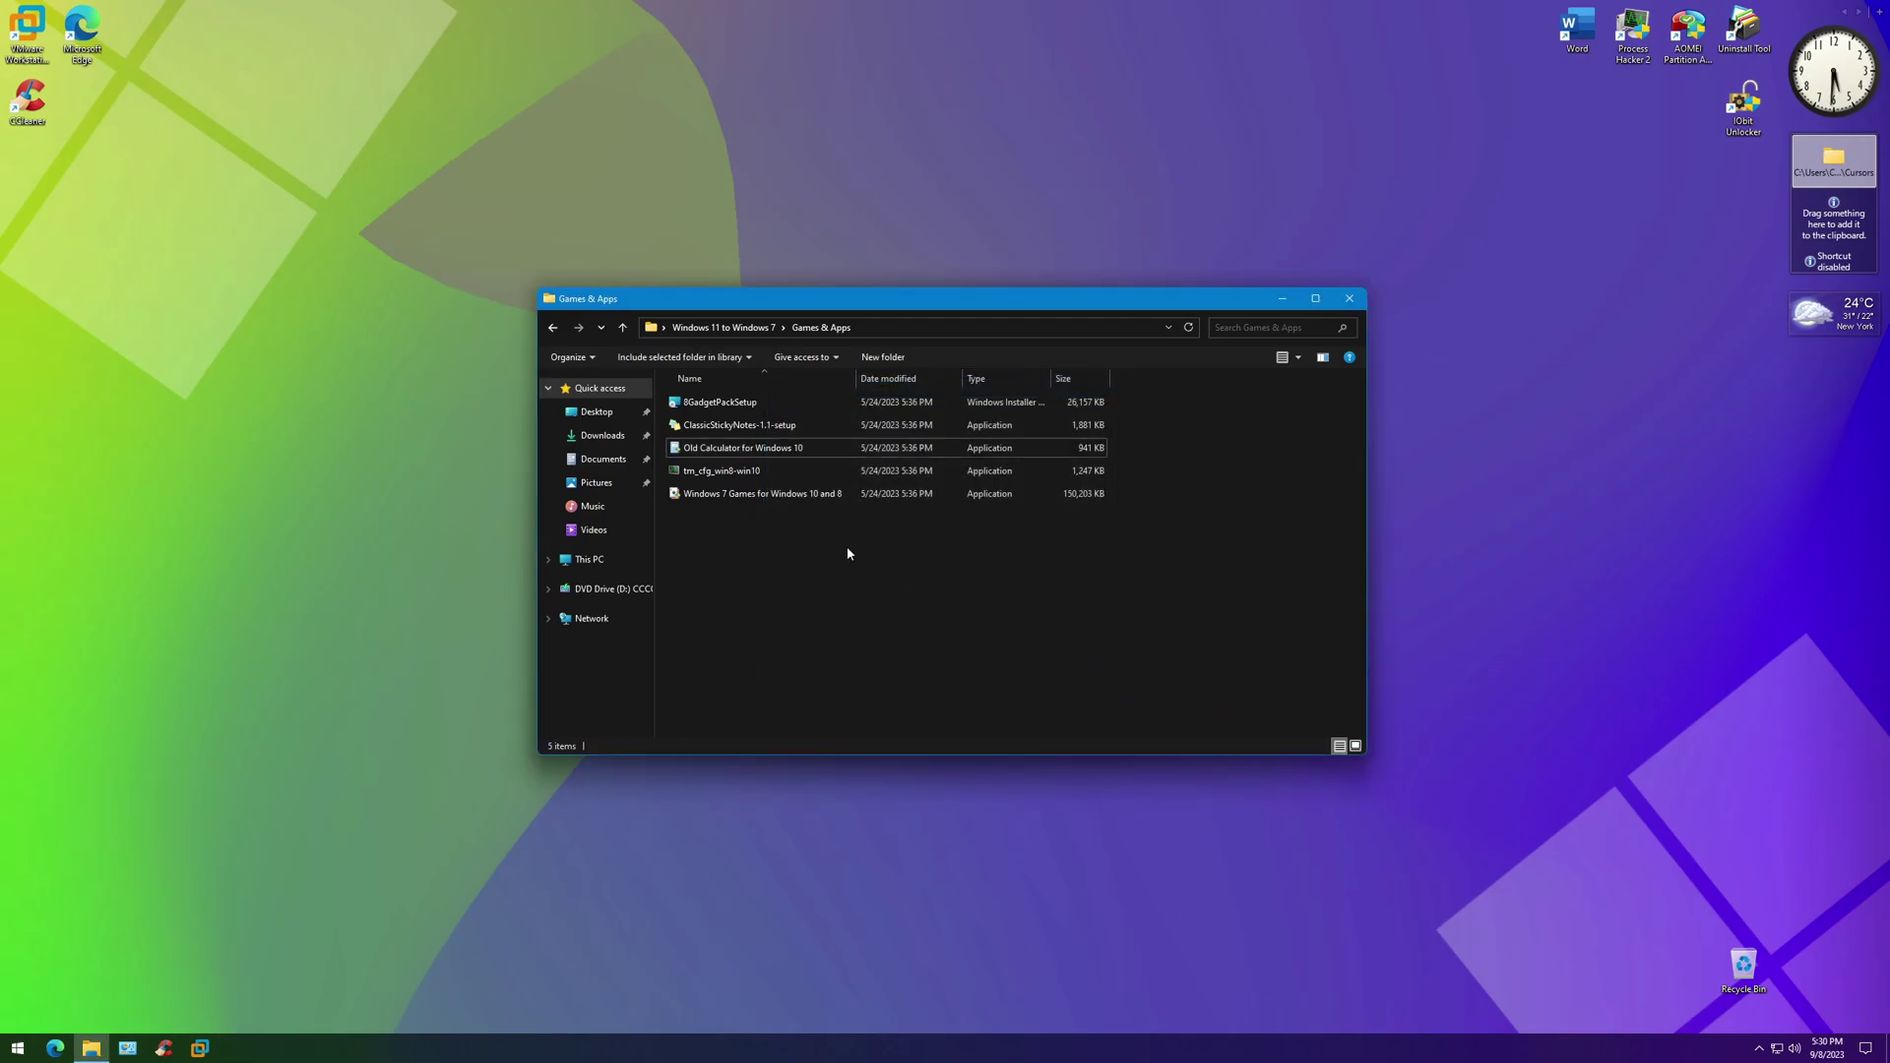
# Install Classic Task Manager+msconfig from tm_cfg_win8-win10 into C:\Program Files\ClassicTaskmgr without running it on completion
pyautogui.doubleClick(733, 472)
pyautogui.click(1024, 644)
pyautogui.click(1024, 645)
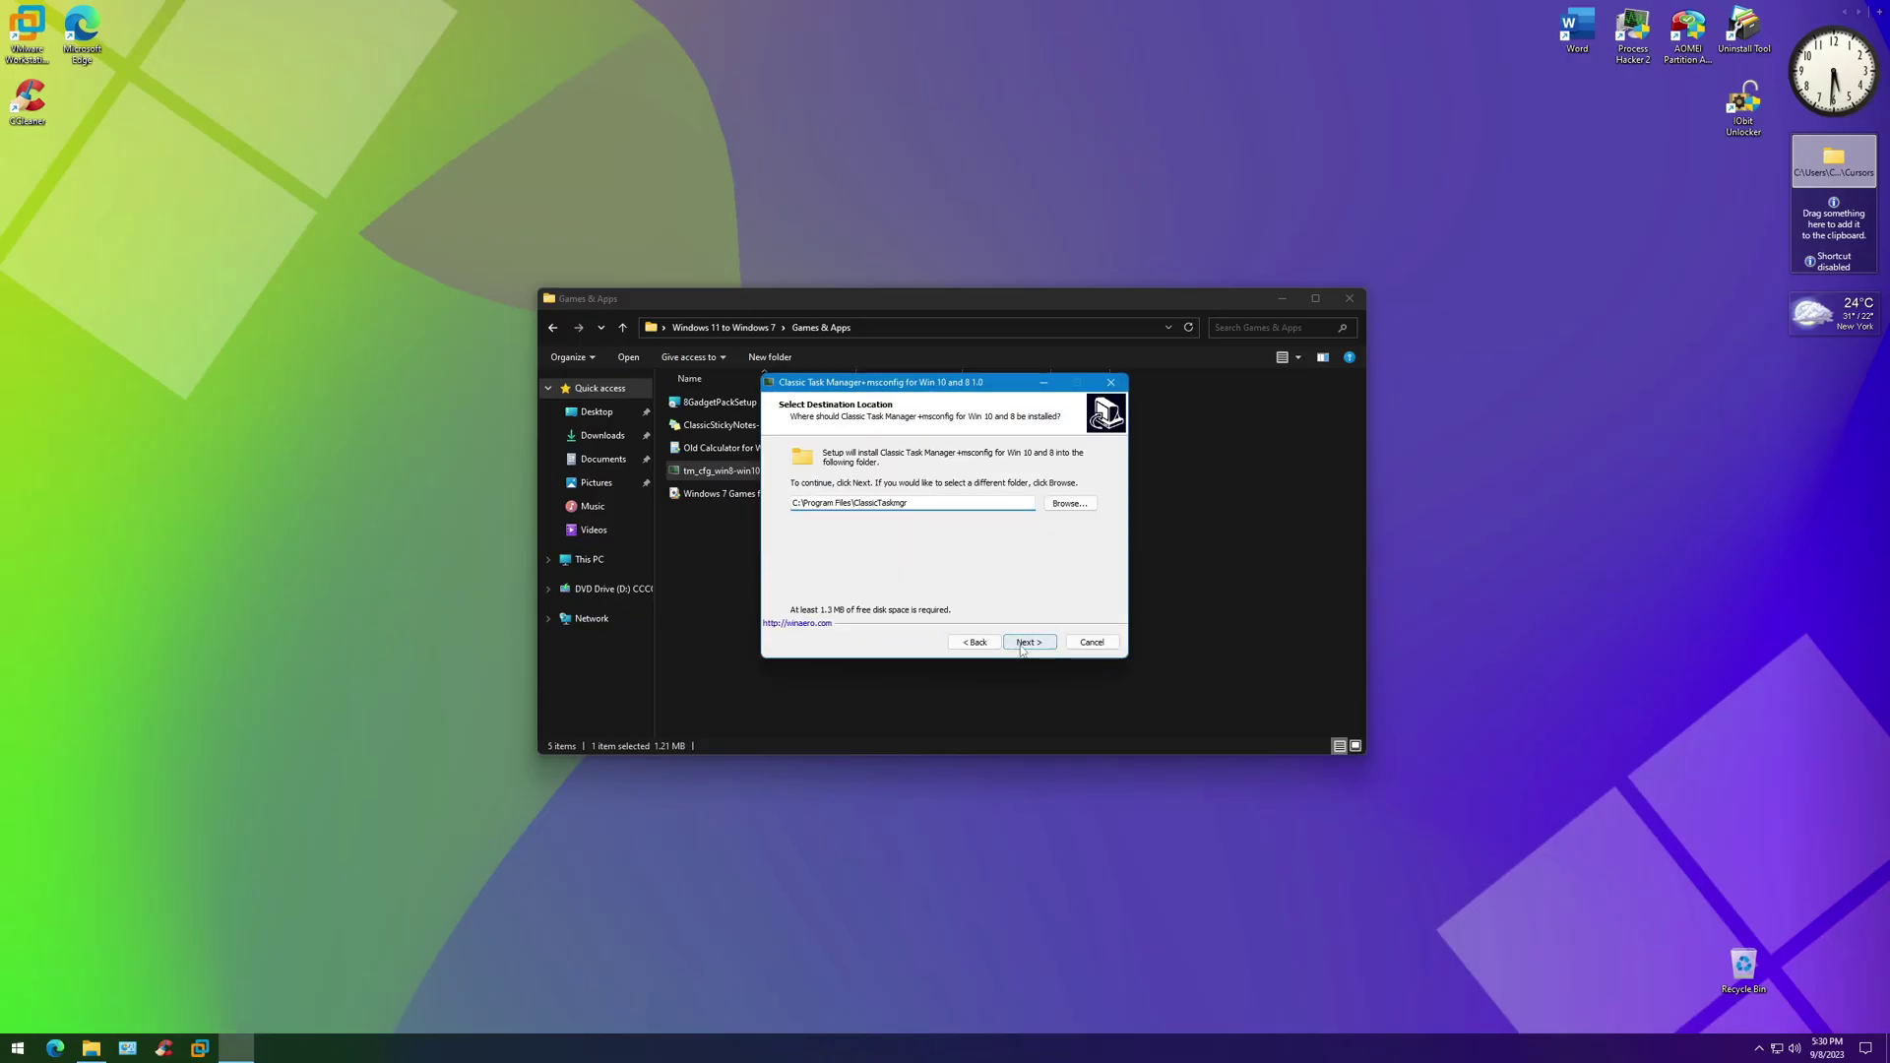
pyautogui.click(1024, 645)
pyautogui.click(1023, 645)
pyautogui.click(1022, 642)
pyautogui.click(1023, 641)
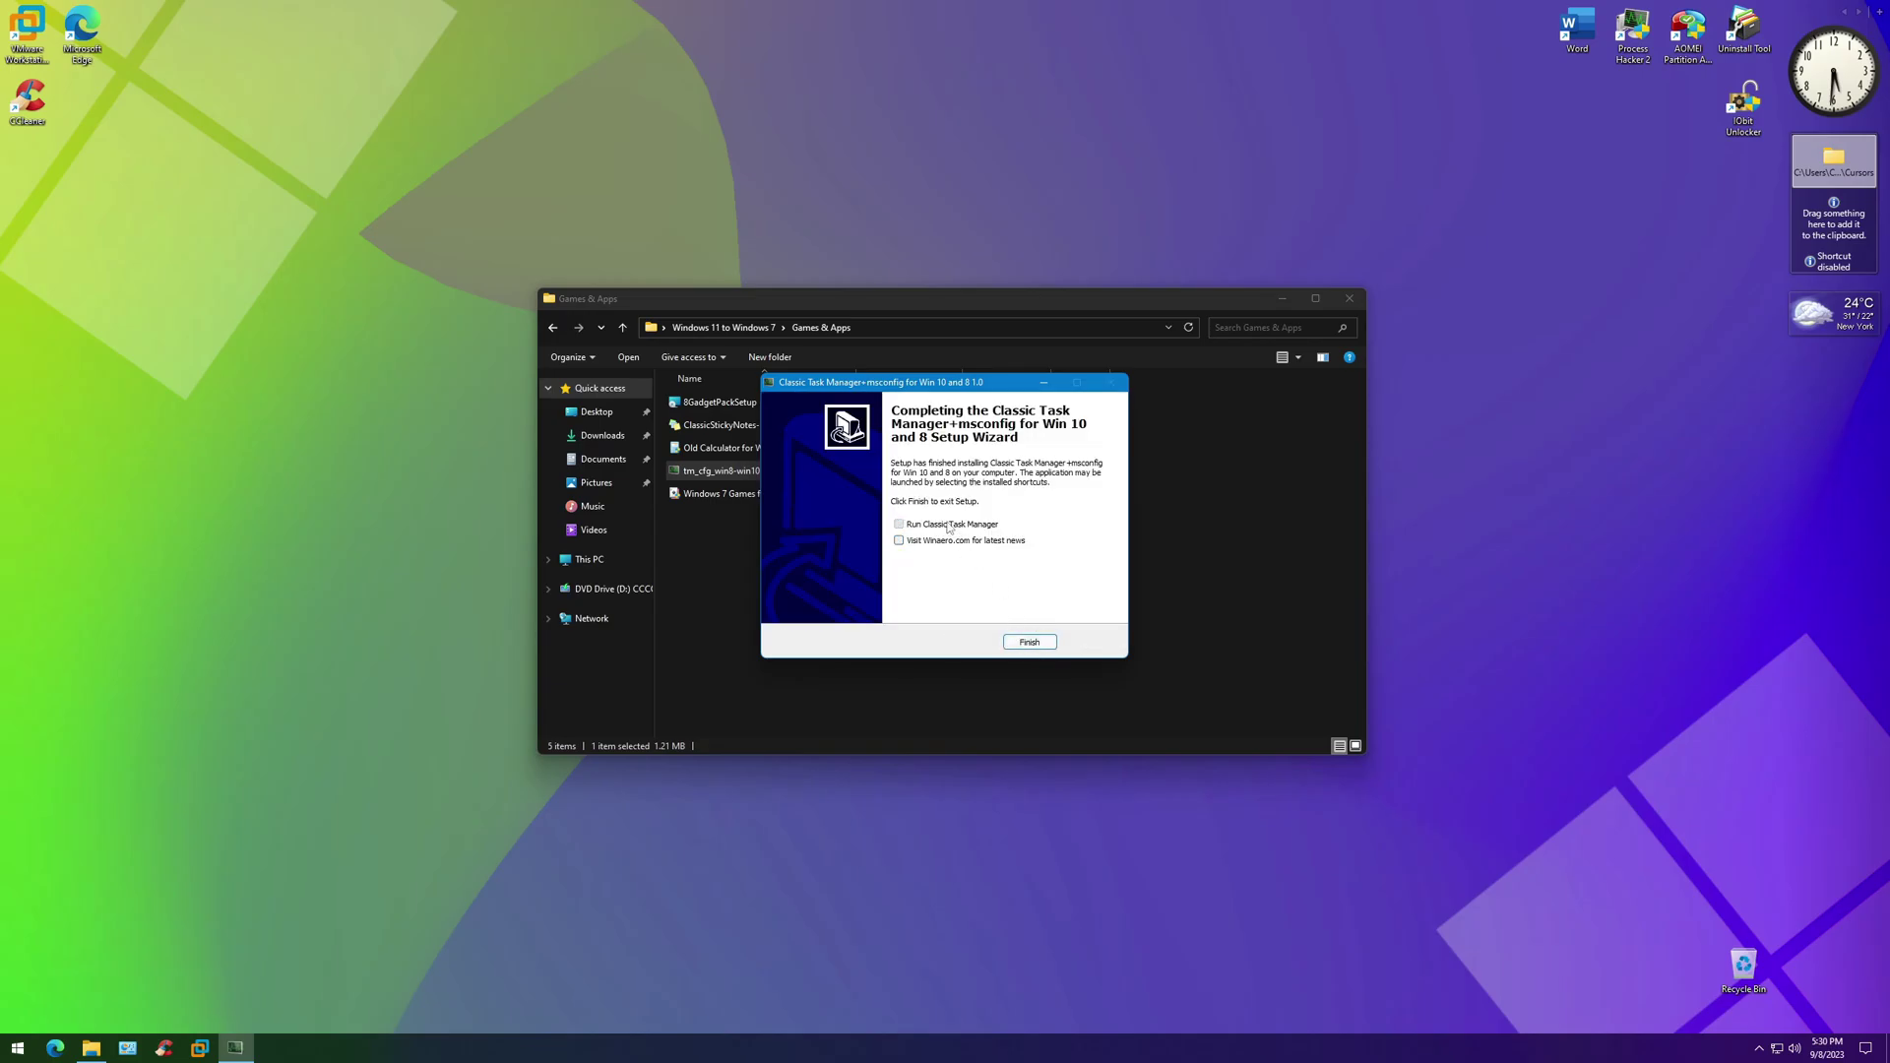
pyautogui.click(1028, 640)
pyautogui.click(288, 19)
# Install Windows 7 Games for Windows 10 and 8 from the Games & Apps folder
pyautogui.doubleClick(758, 494)
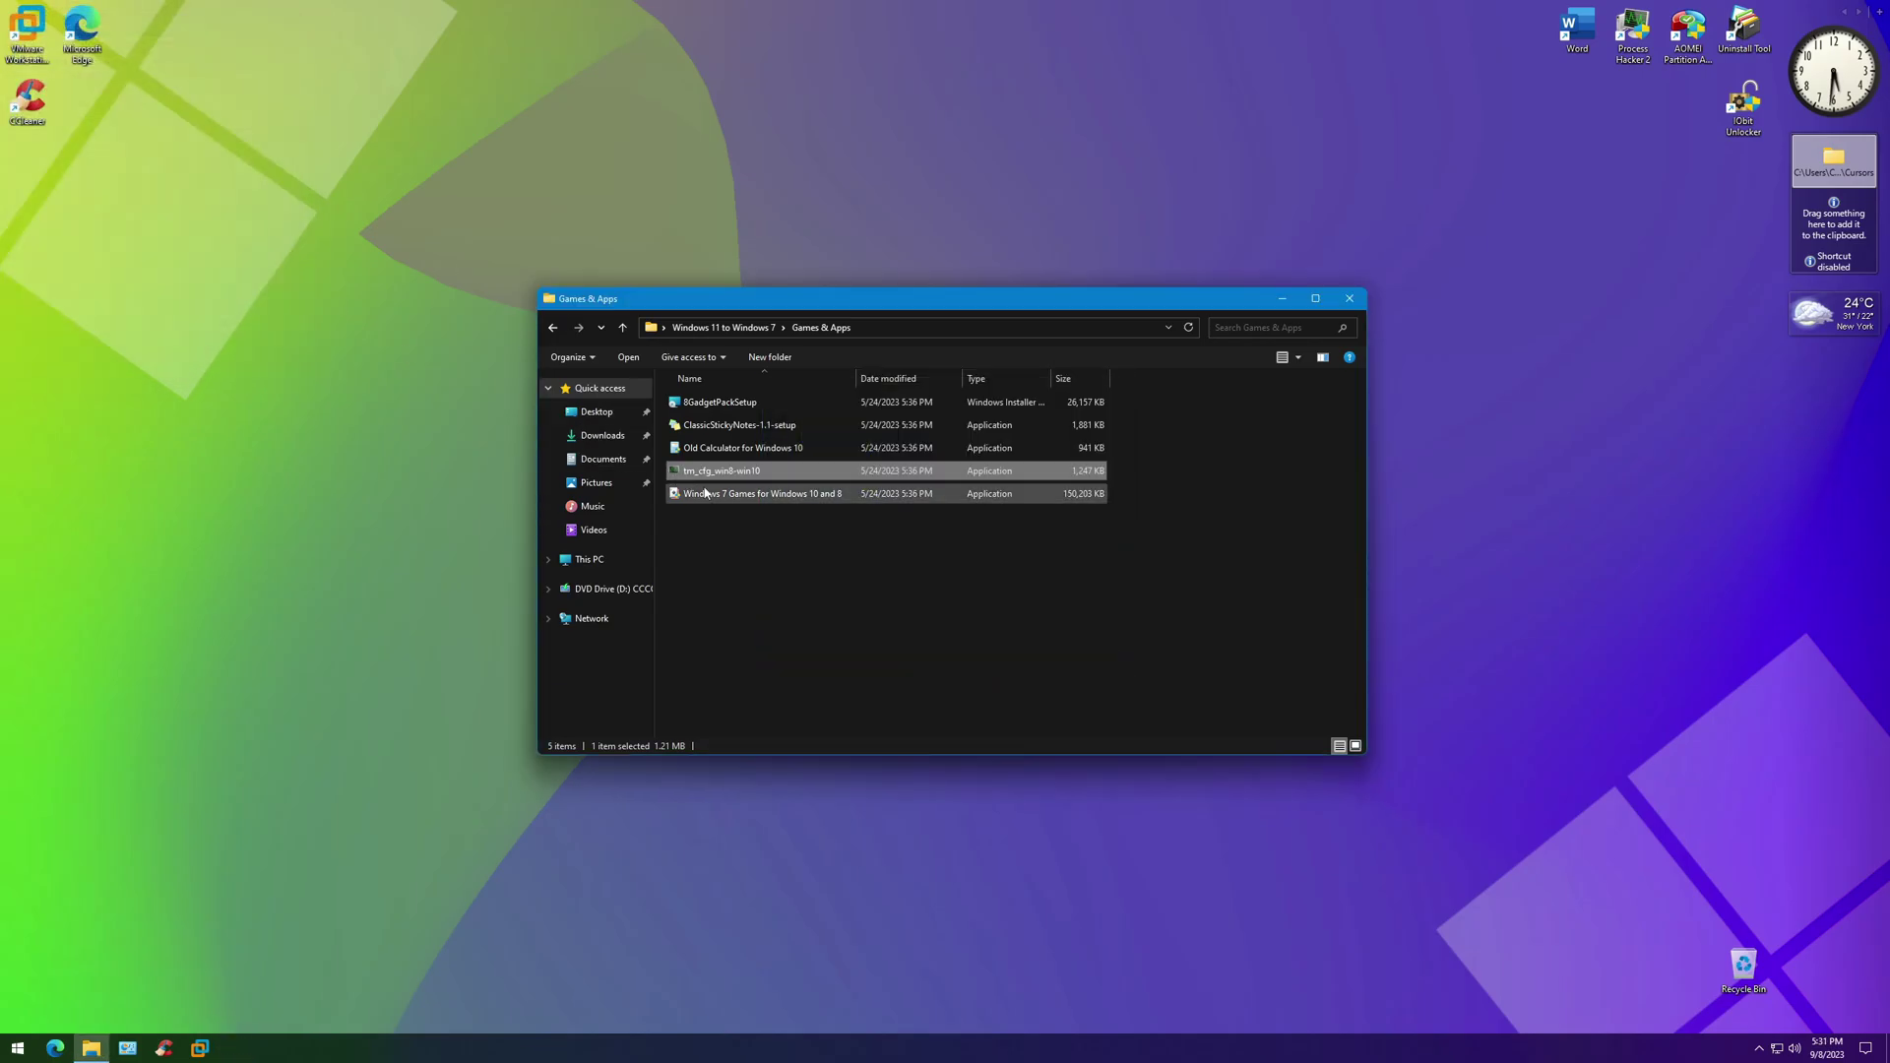
pyautogui.click(1029, 644)
pyautogui.click(1013, 557)
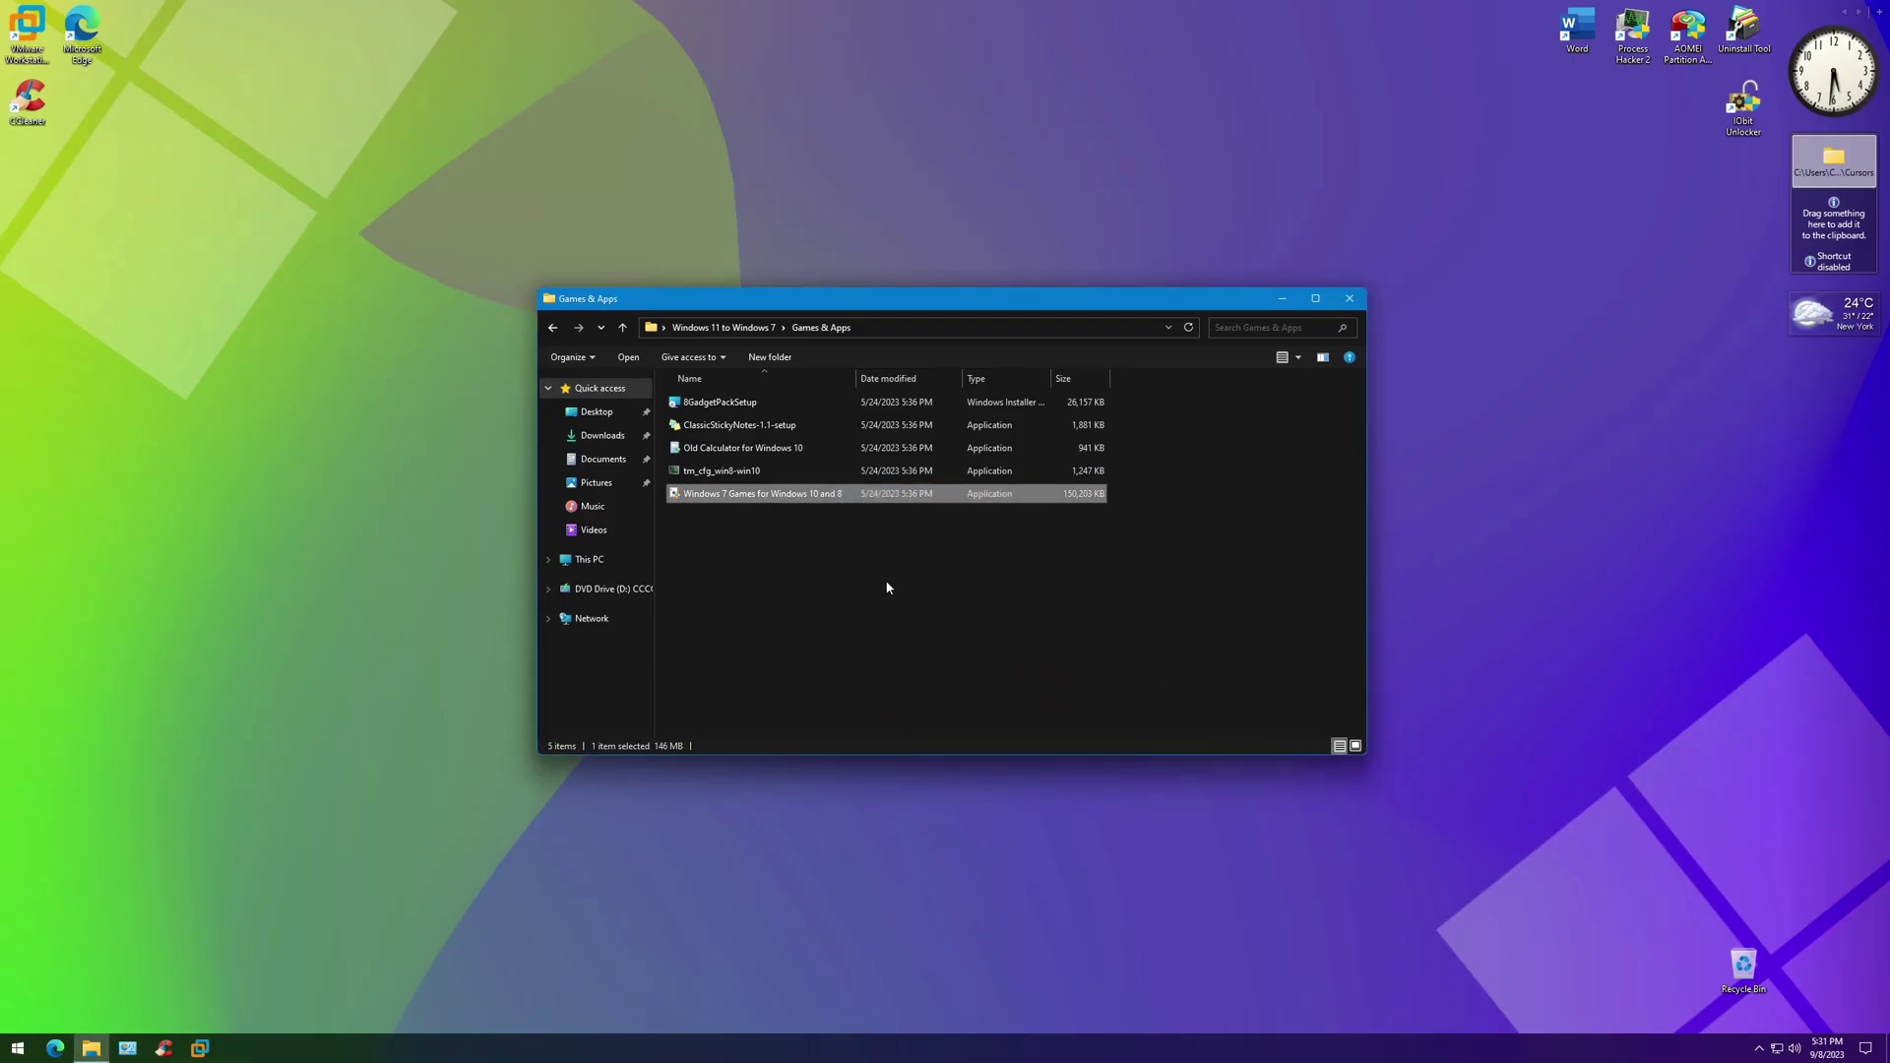
pyautogui.click(1350, 298)
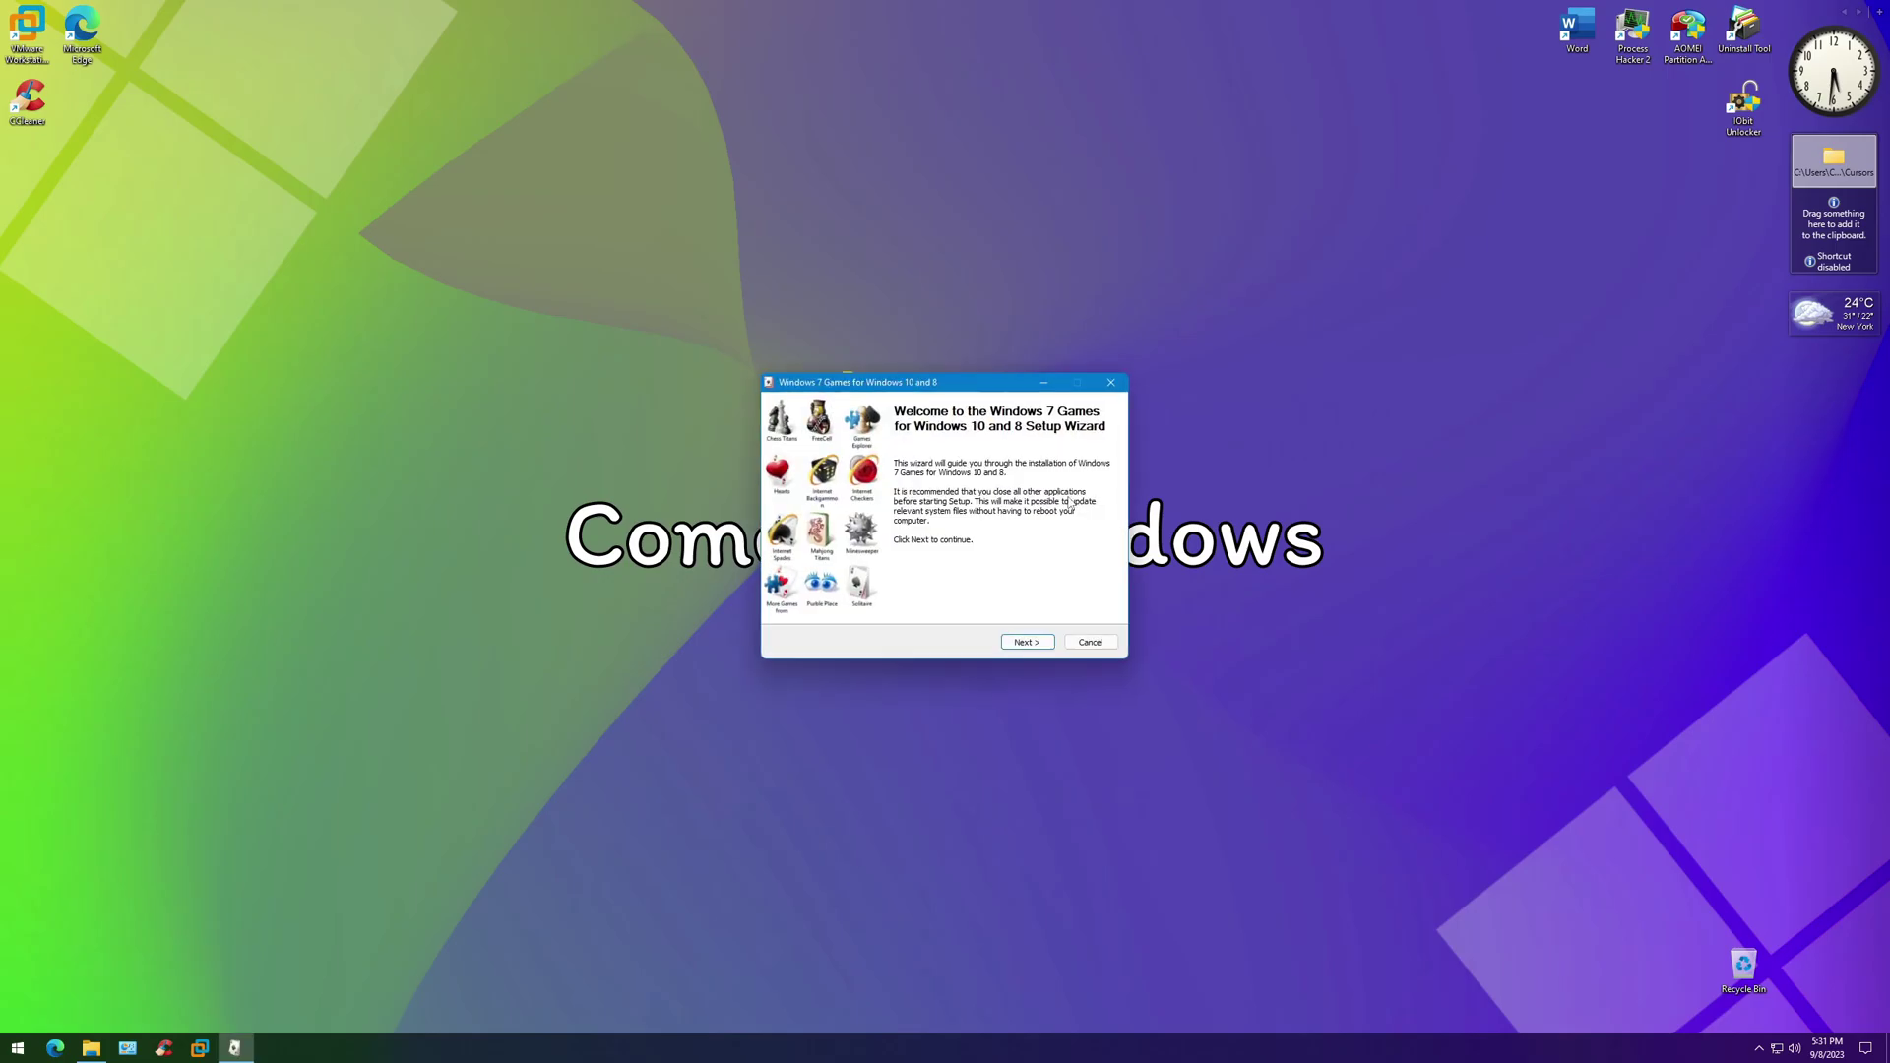
pyautogui.click(1029, 641)
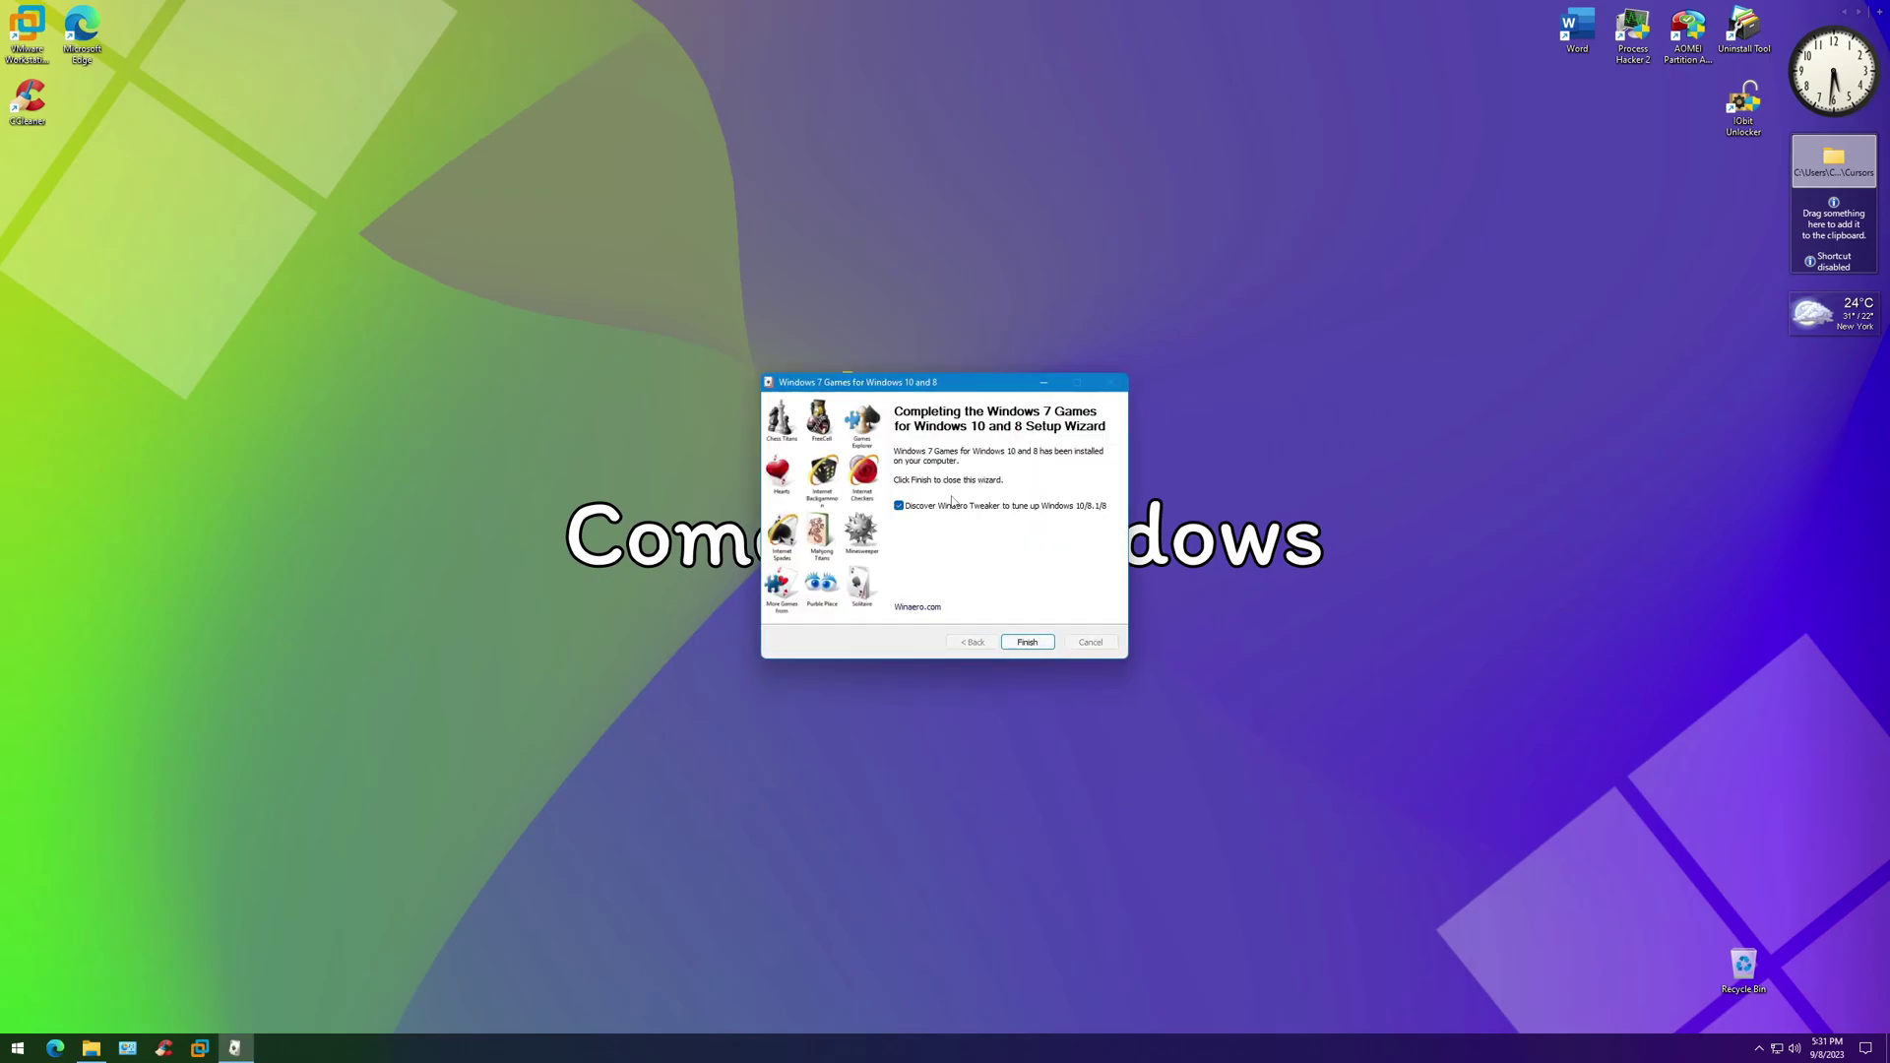
pyautogui.click(1025, 641)
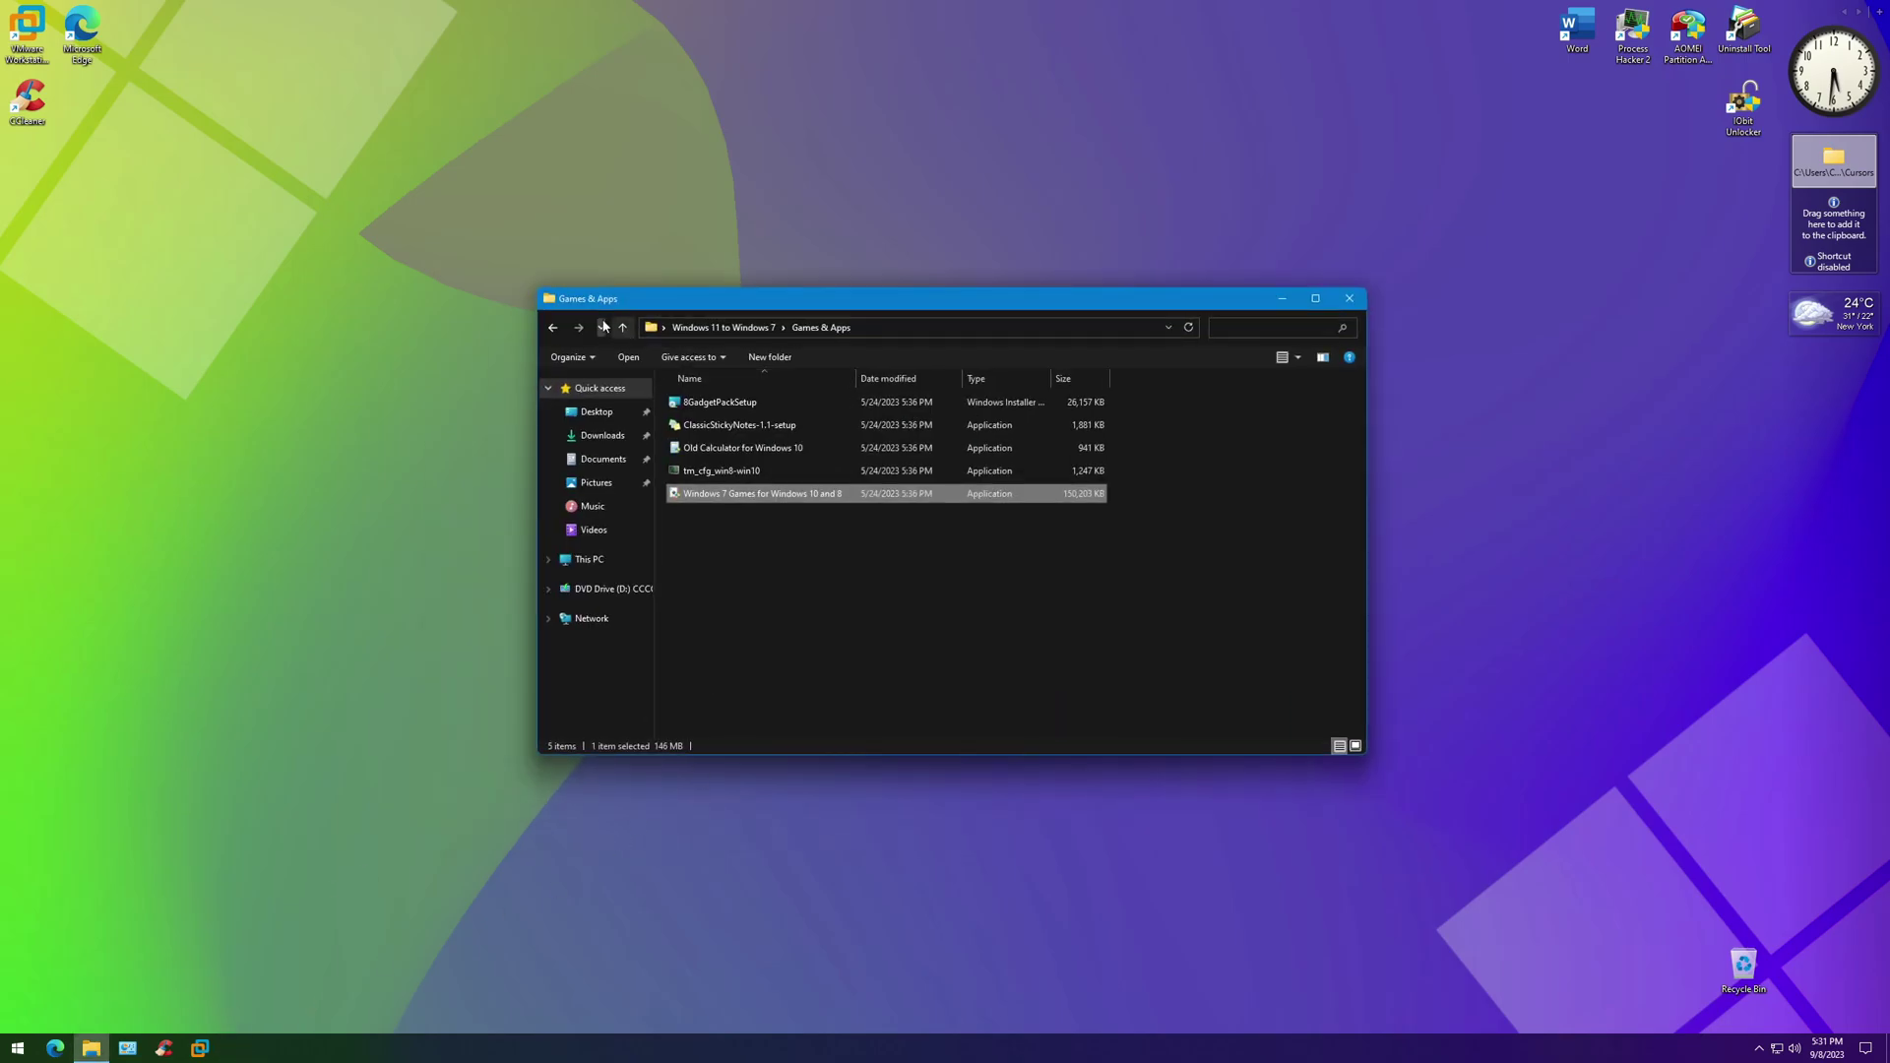
# Run setup from the HackBGRT (Use with caution!) folder as administrator and choose the install action
pyautogui.click(622, 327)
pyautogui.doubleClick(759, 539)
pyautogui.click(707, 587)
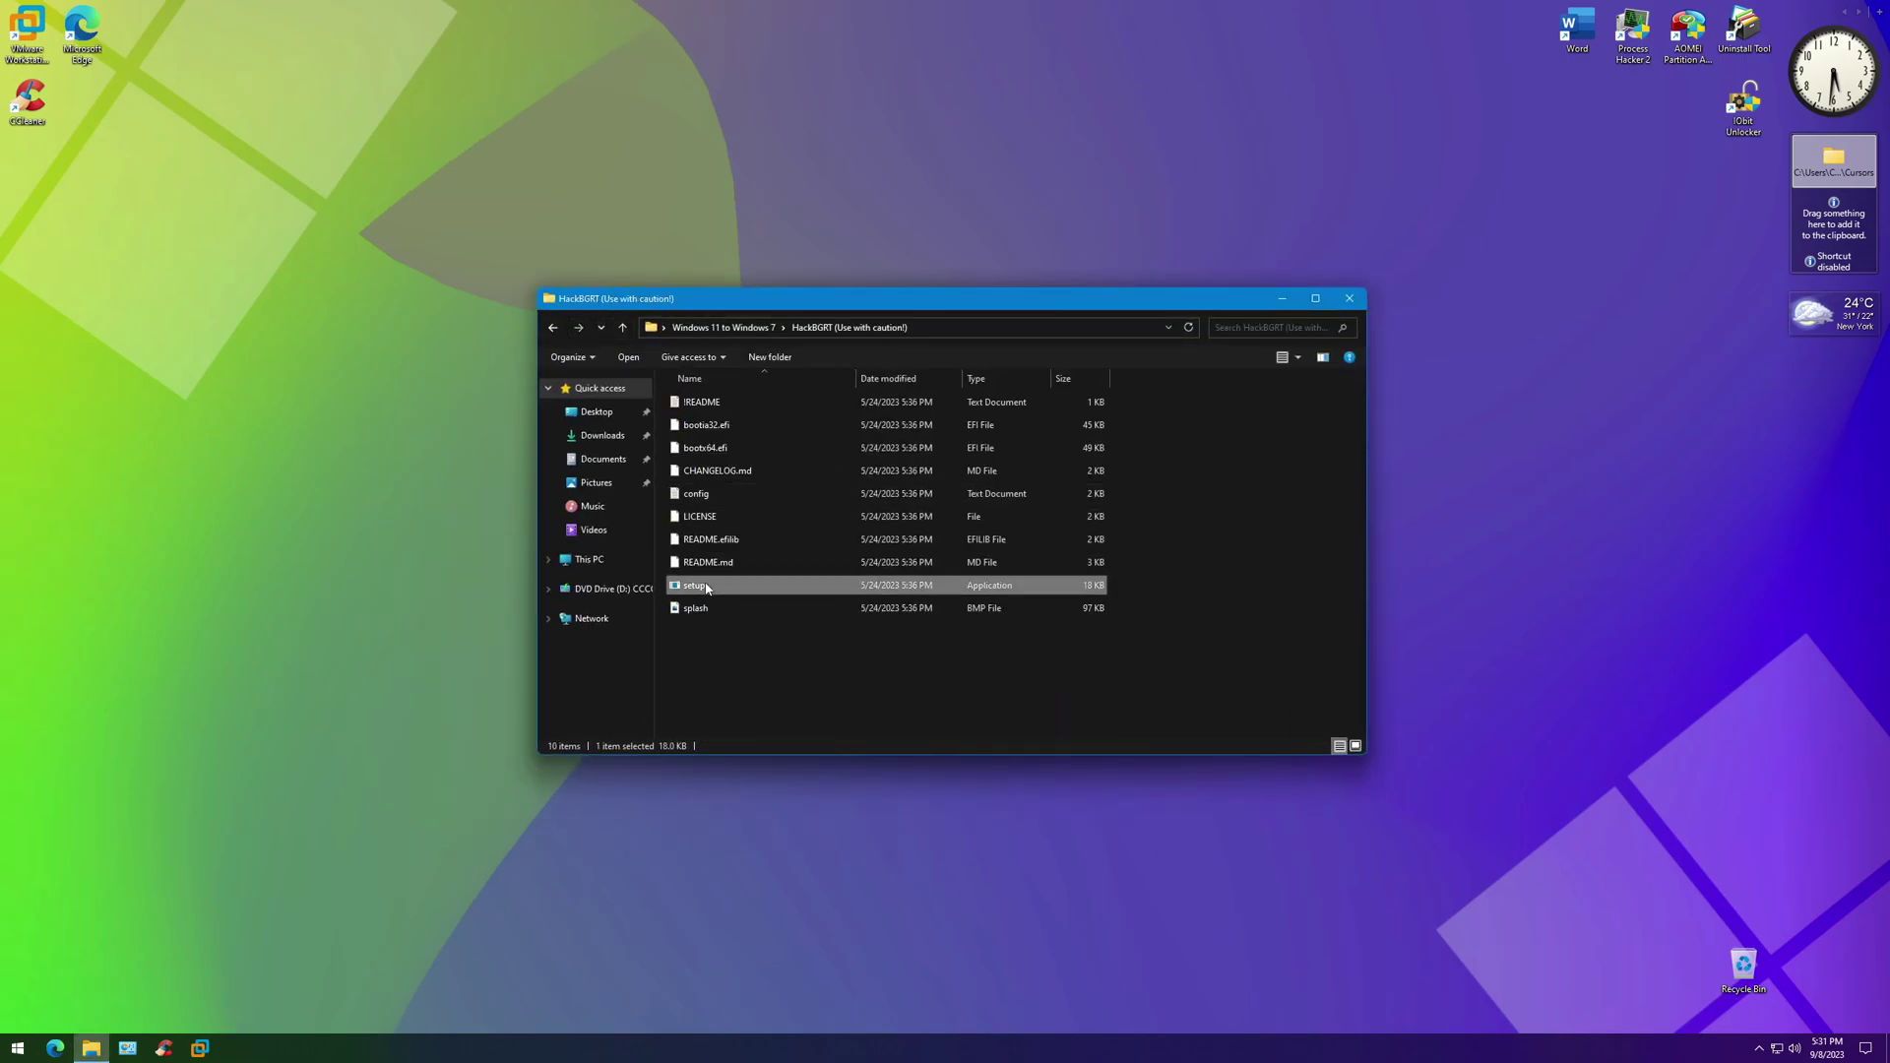
pyautogui.rightClick(707, 587)
pyautogui.click(768, 616)
pyautogui.click(837, 648)
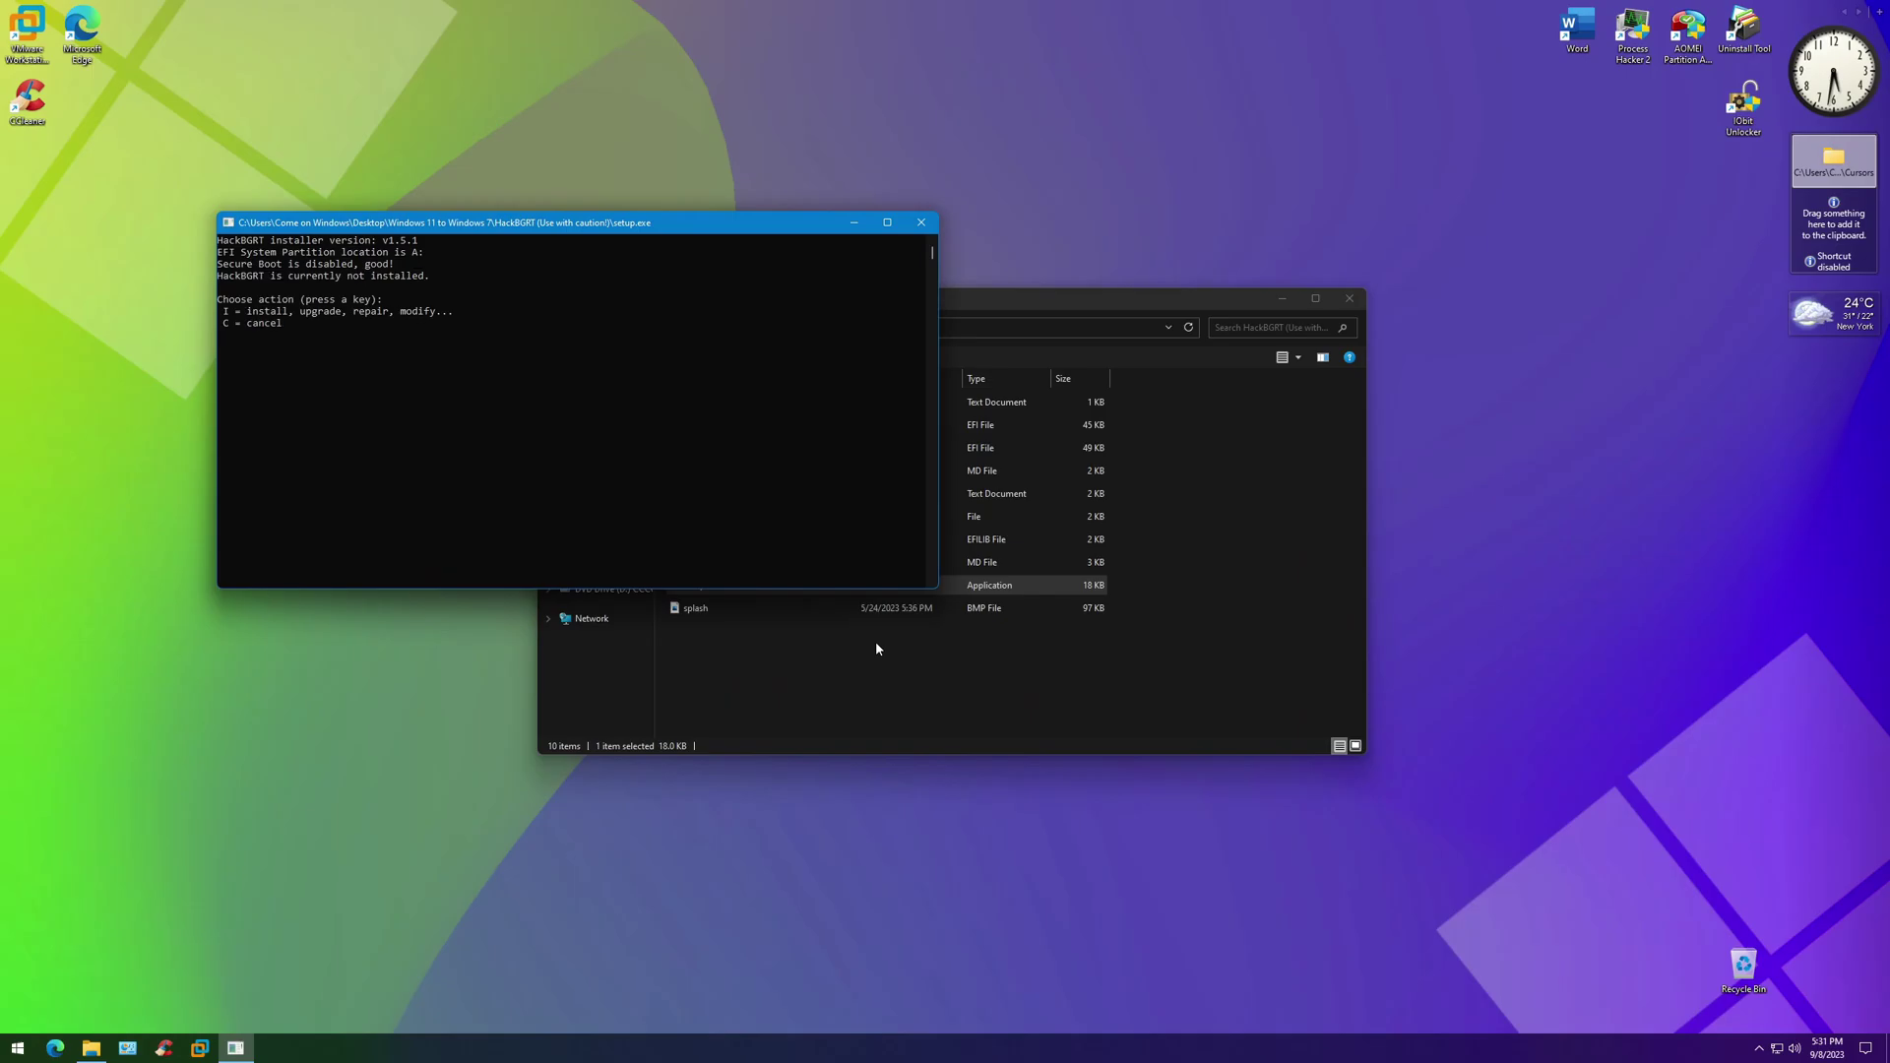
pyautogui.press('i')
# Keep the default configuration and the Starting Windows splash image, and finish the HackBGRT installation
pyautogui.click(1626, 241)
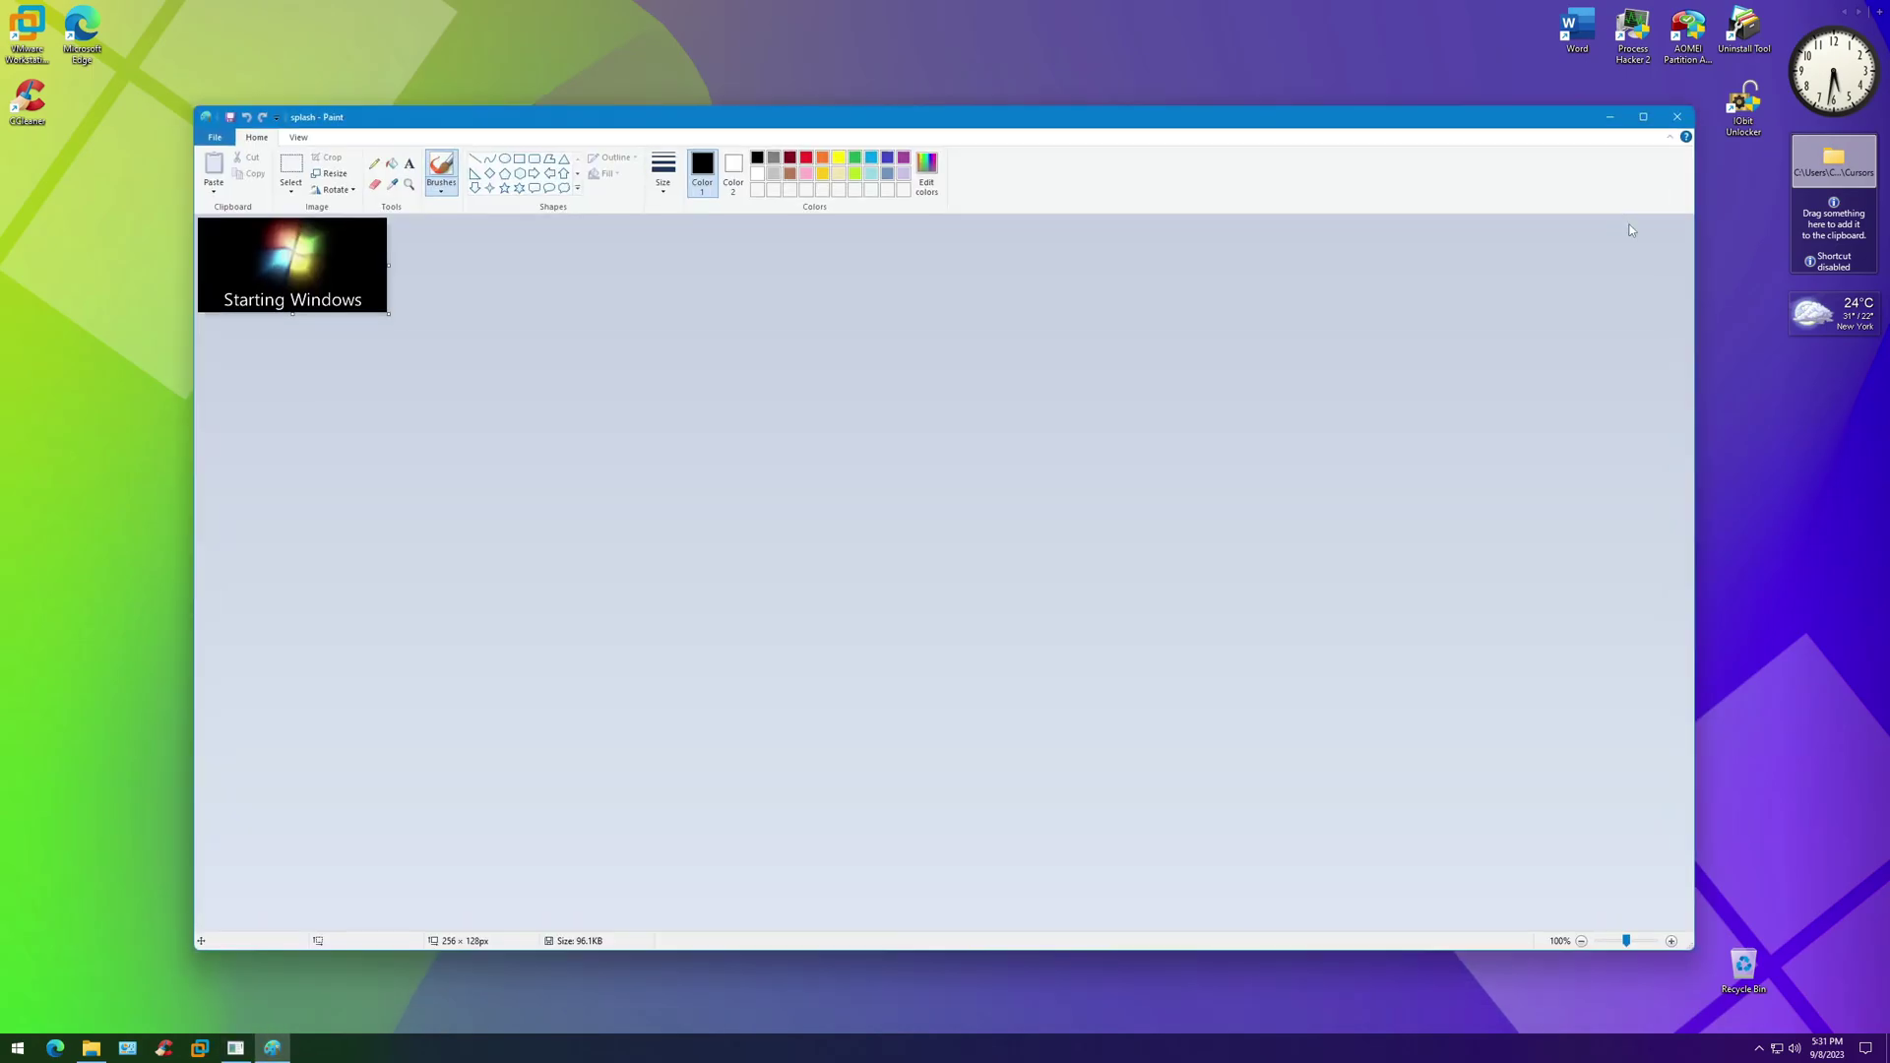
pyautogui.click(222, 140)
pyautogui.press('Escape')
pyautogui.click(1677, 116)
pyautogui.press('Return')
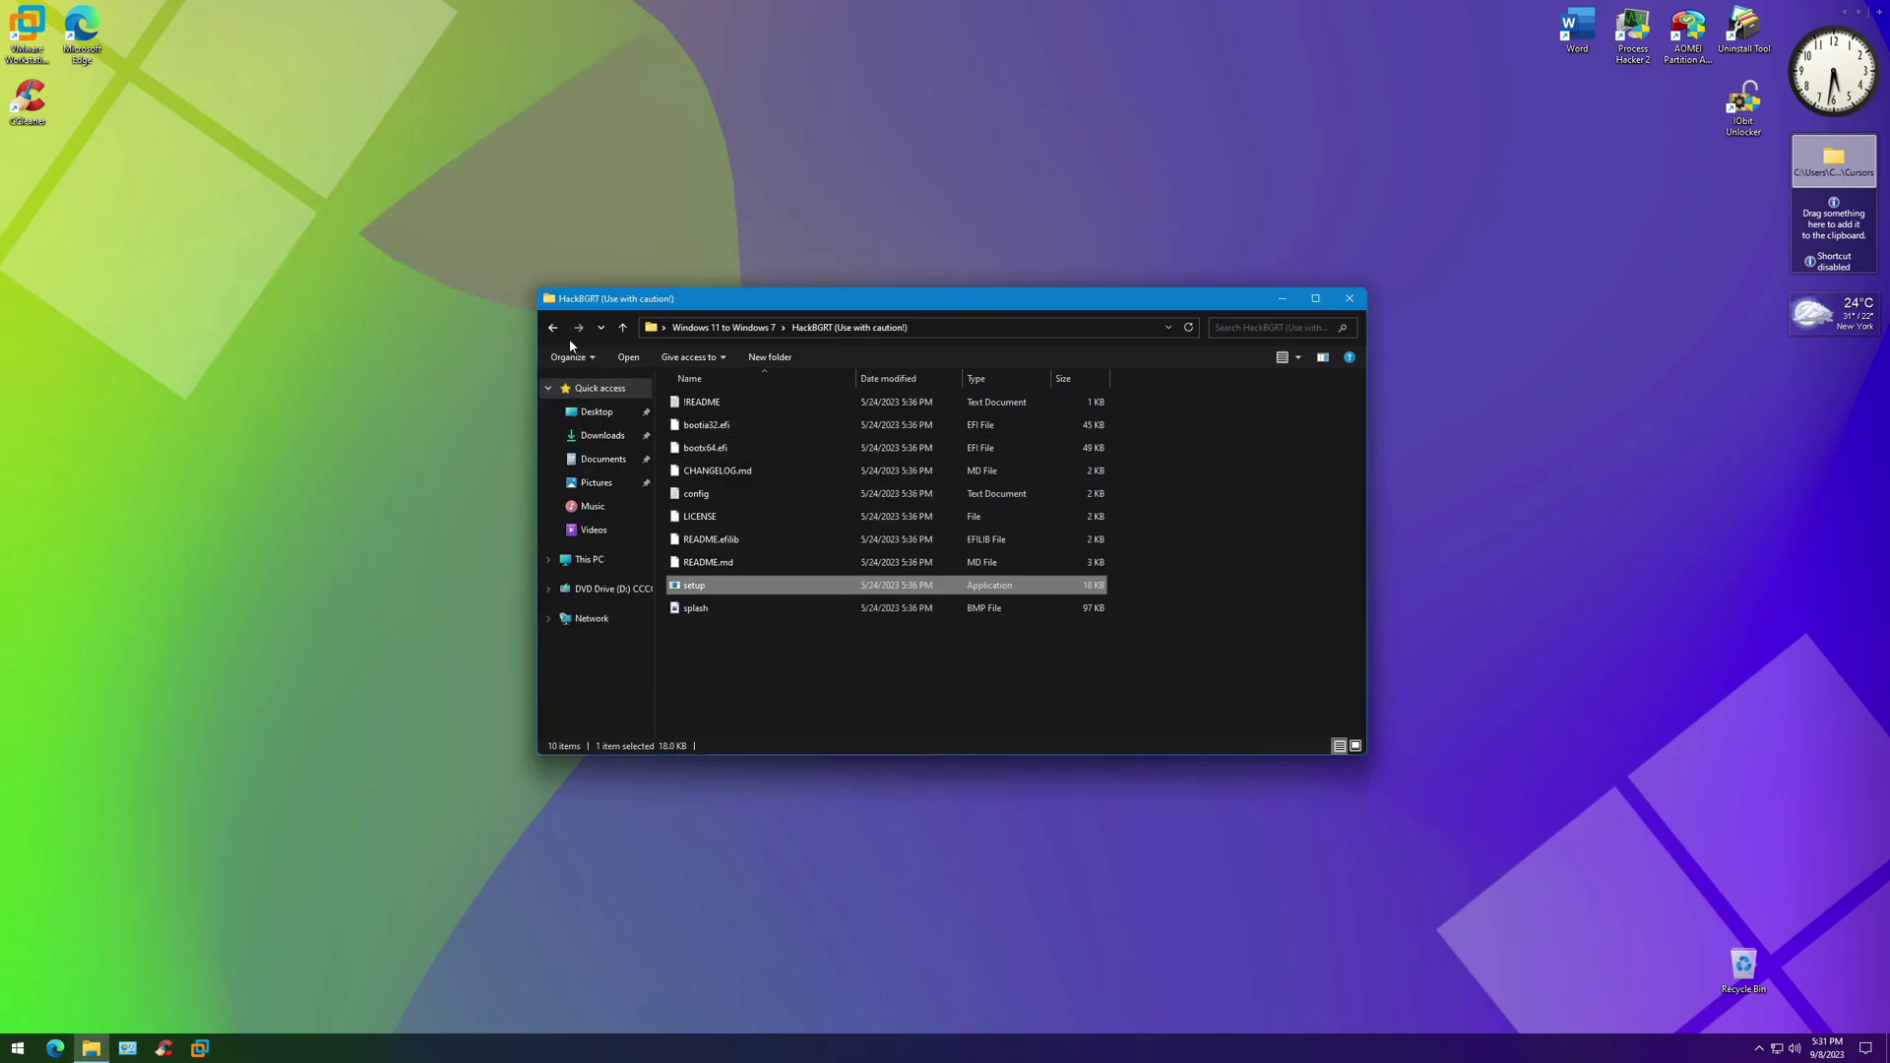
# Install the Windows 7 IconPack from the Icons folder, accepting the agreement and creating a restore point
pyautogui.click(553, 328)
pyautogui.doubleClick(705, 542)
pyautogui.doubleClick(817, 406)
pyautogui.rightClick(817, 403)
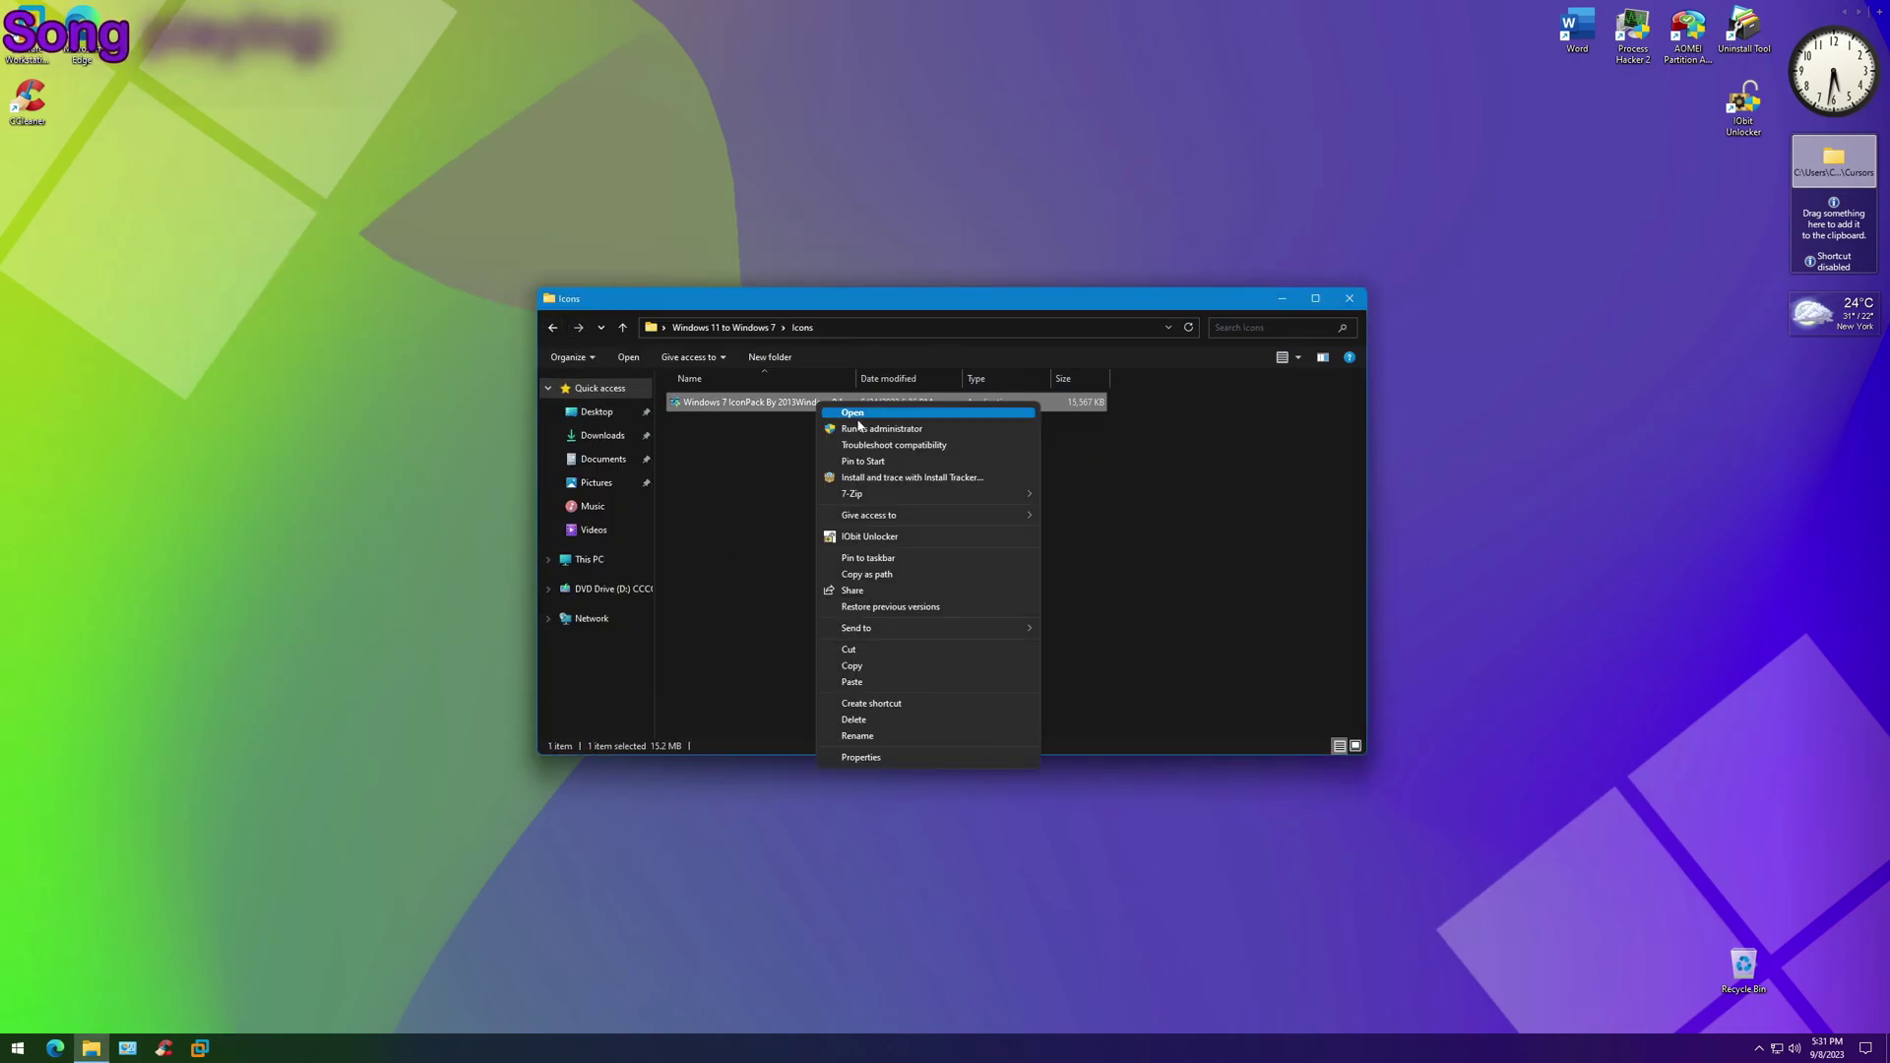
pyautogui.click(848, 411)
pyautogui.click(970, 638)
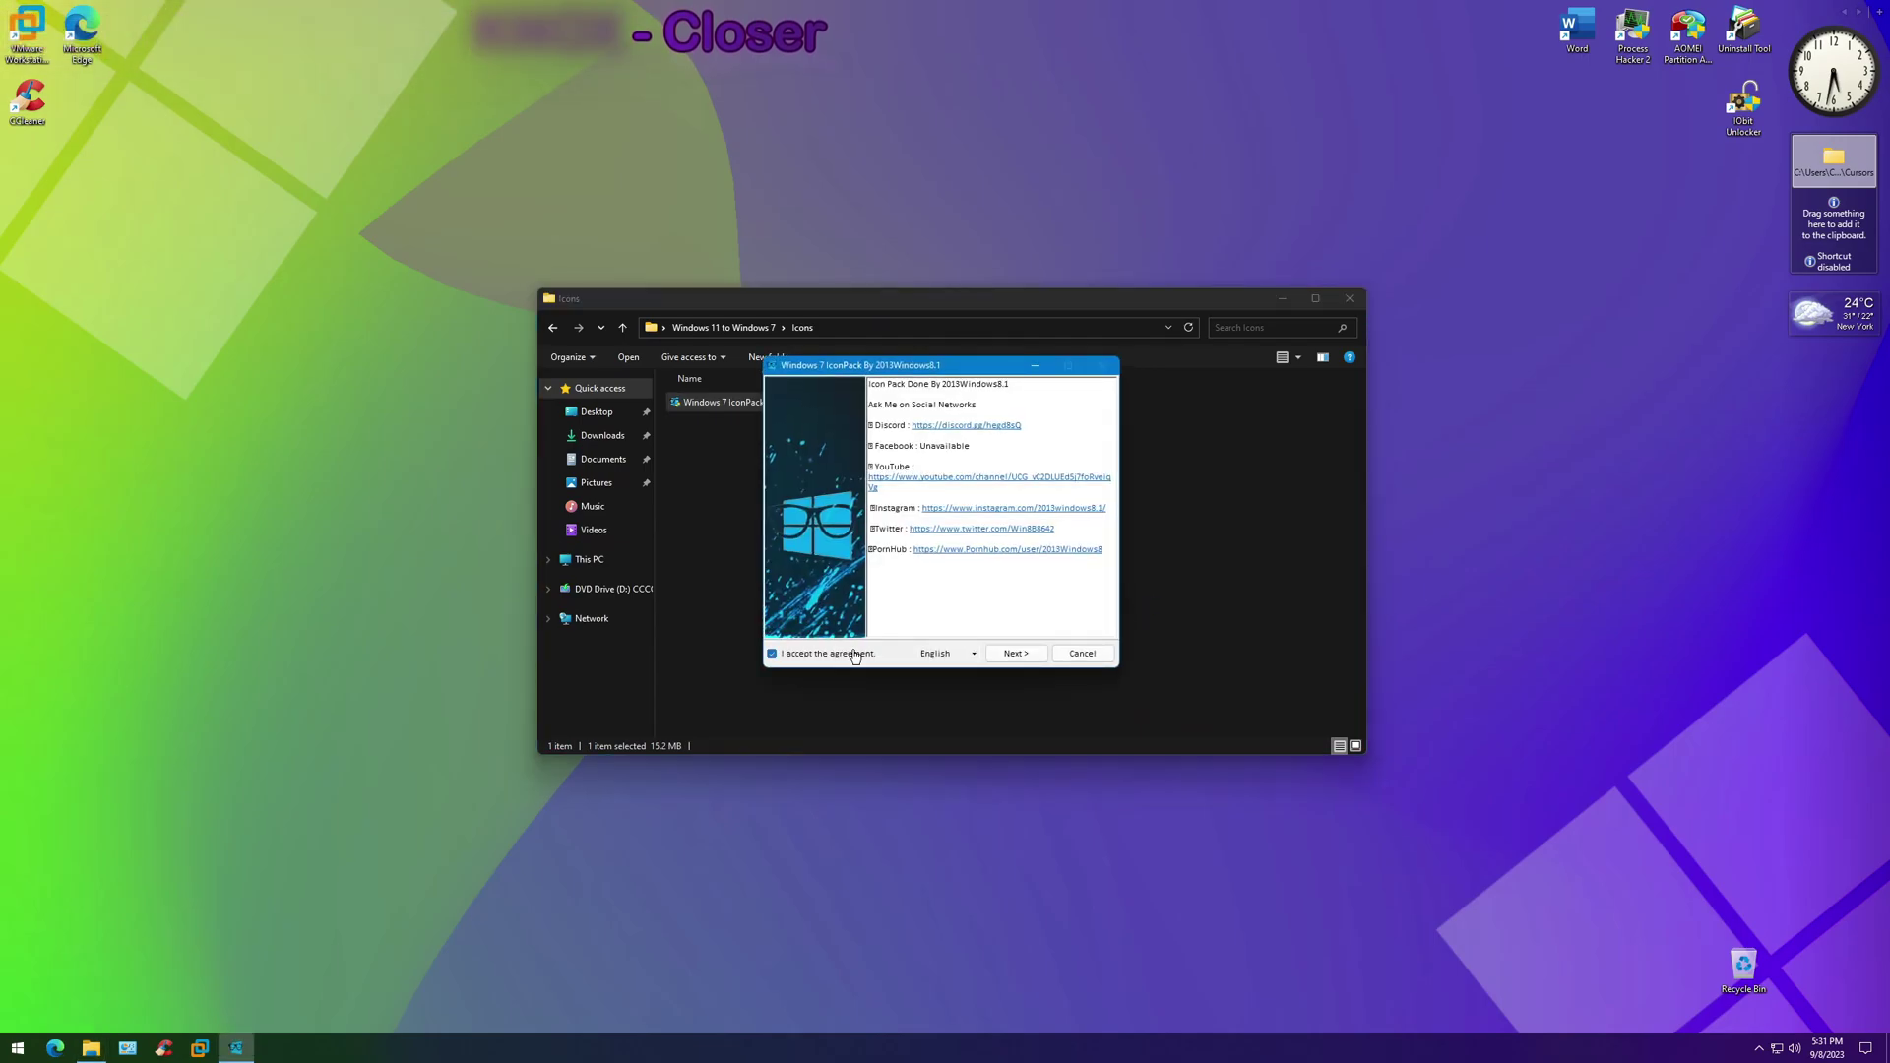
pyautogui.click(1021, 655)
pyautogui.click(1015, 655)
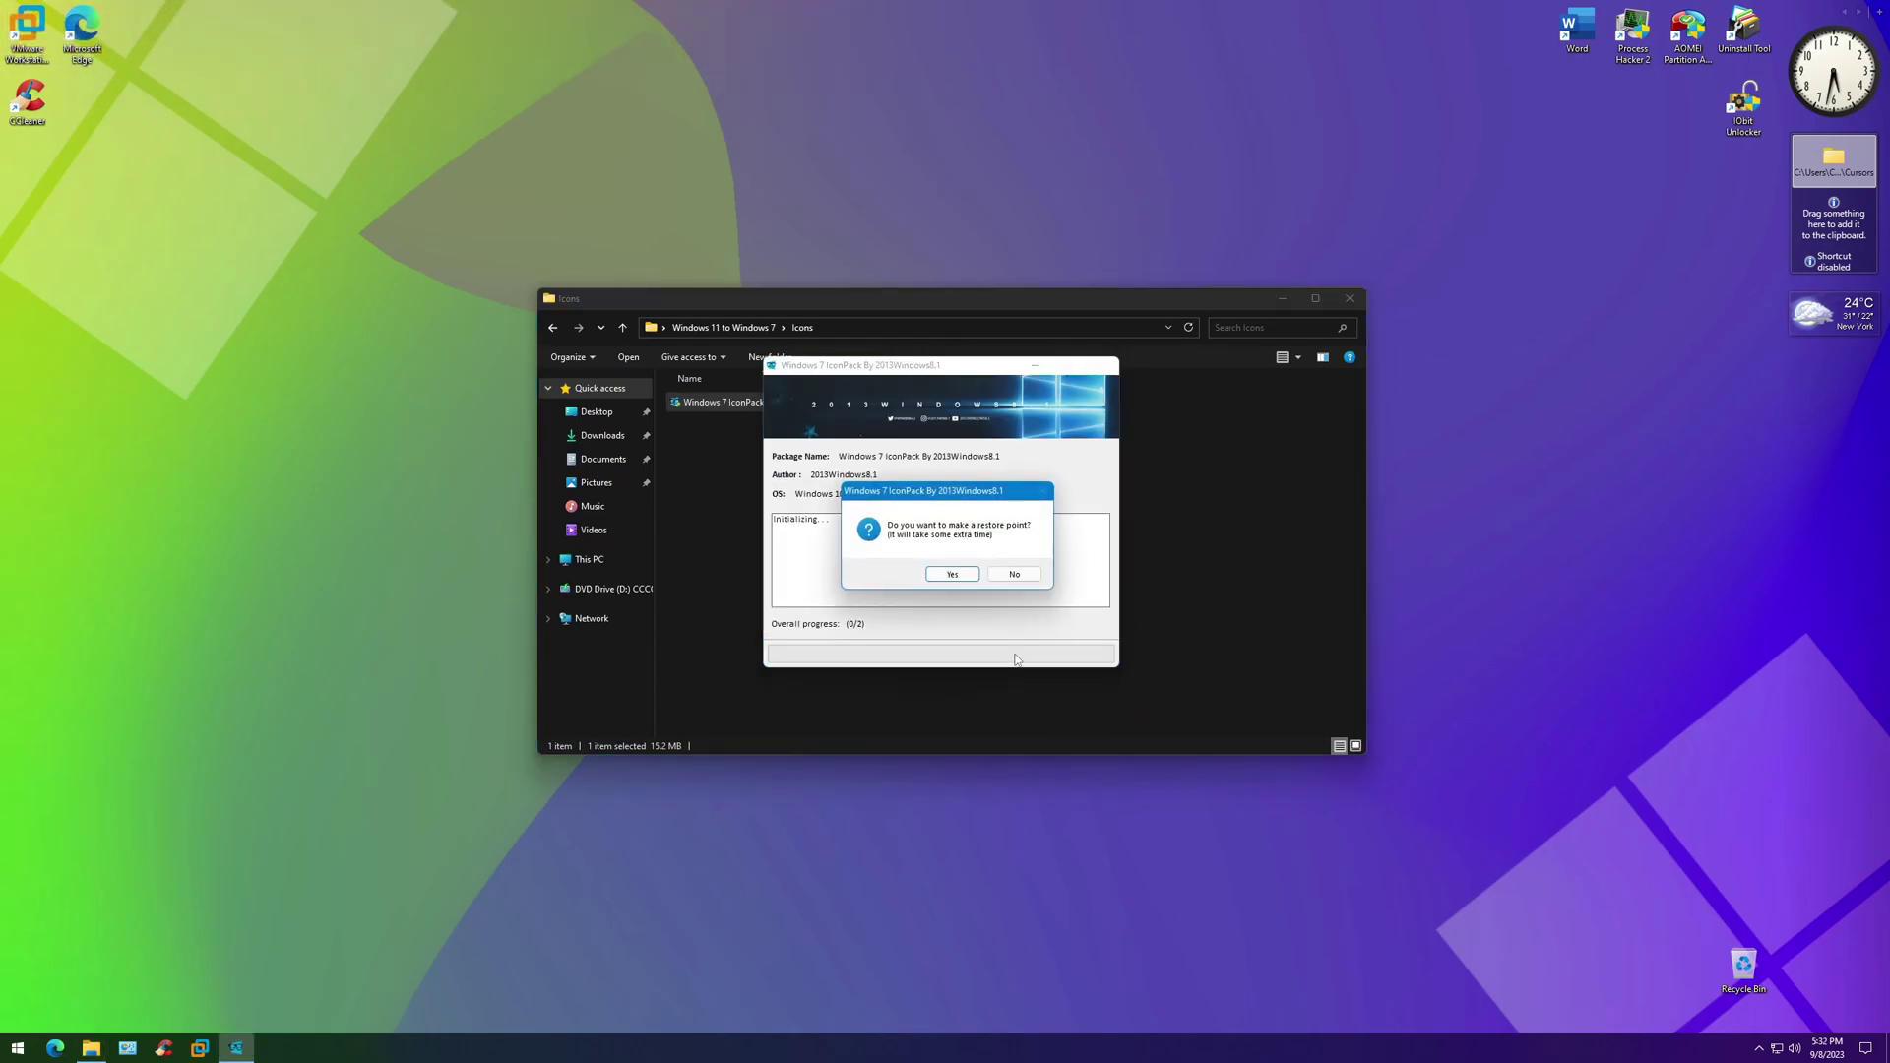
pyautogui.click(977, 577)
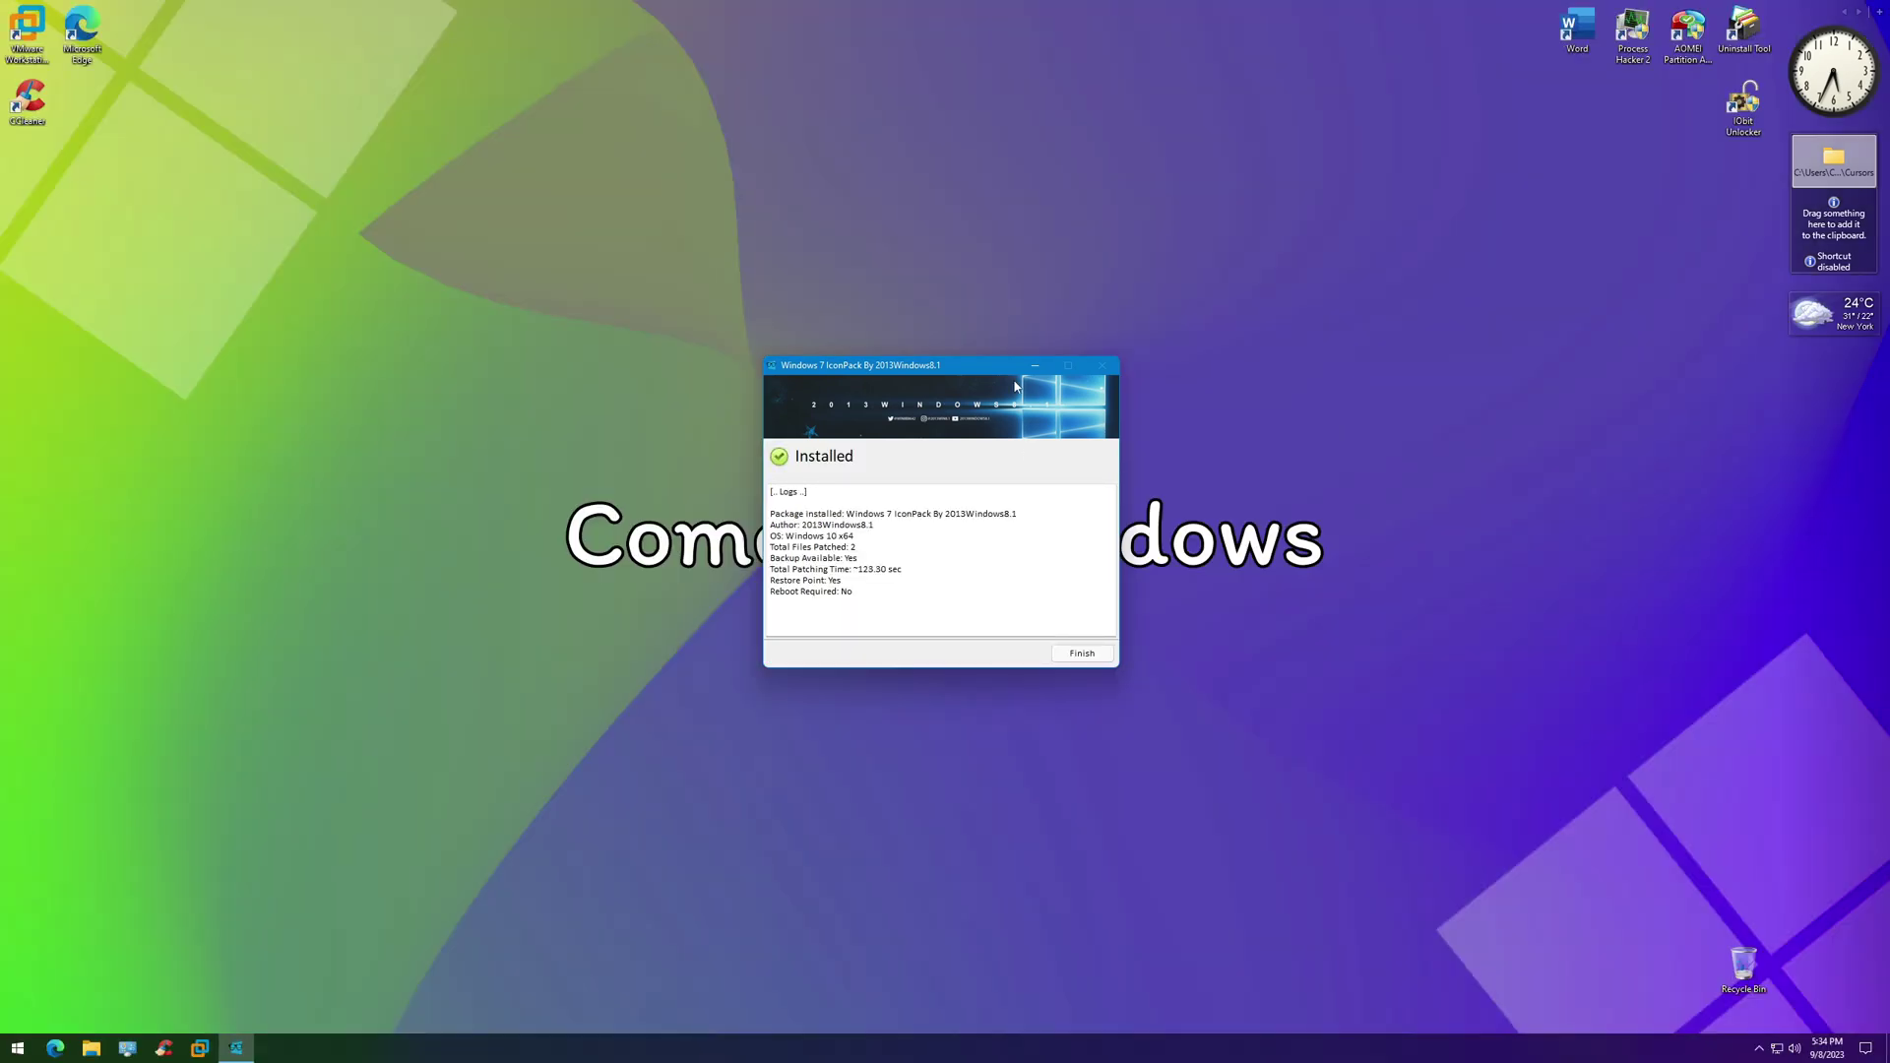
pyautogui.click(1082, 652)
# Set the Windows color mode to Light in the Personalization settings
pyautogui.rightClick(909, 579)
pyautogui.click(970, 733)
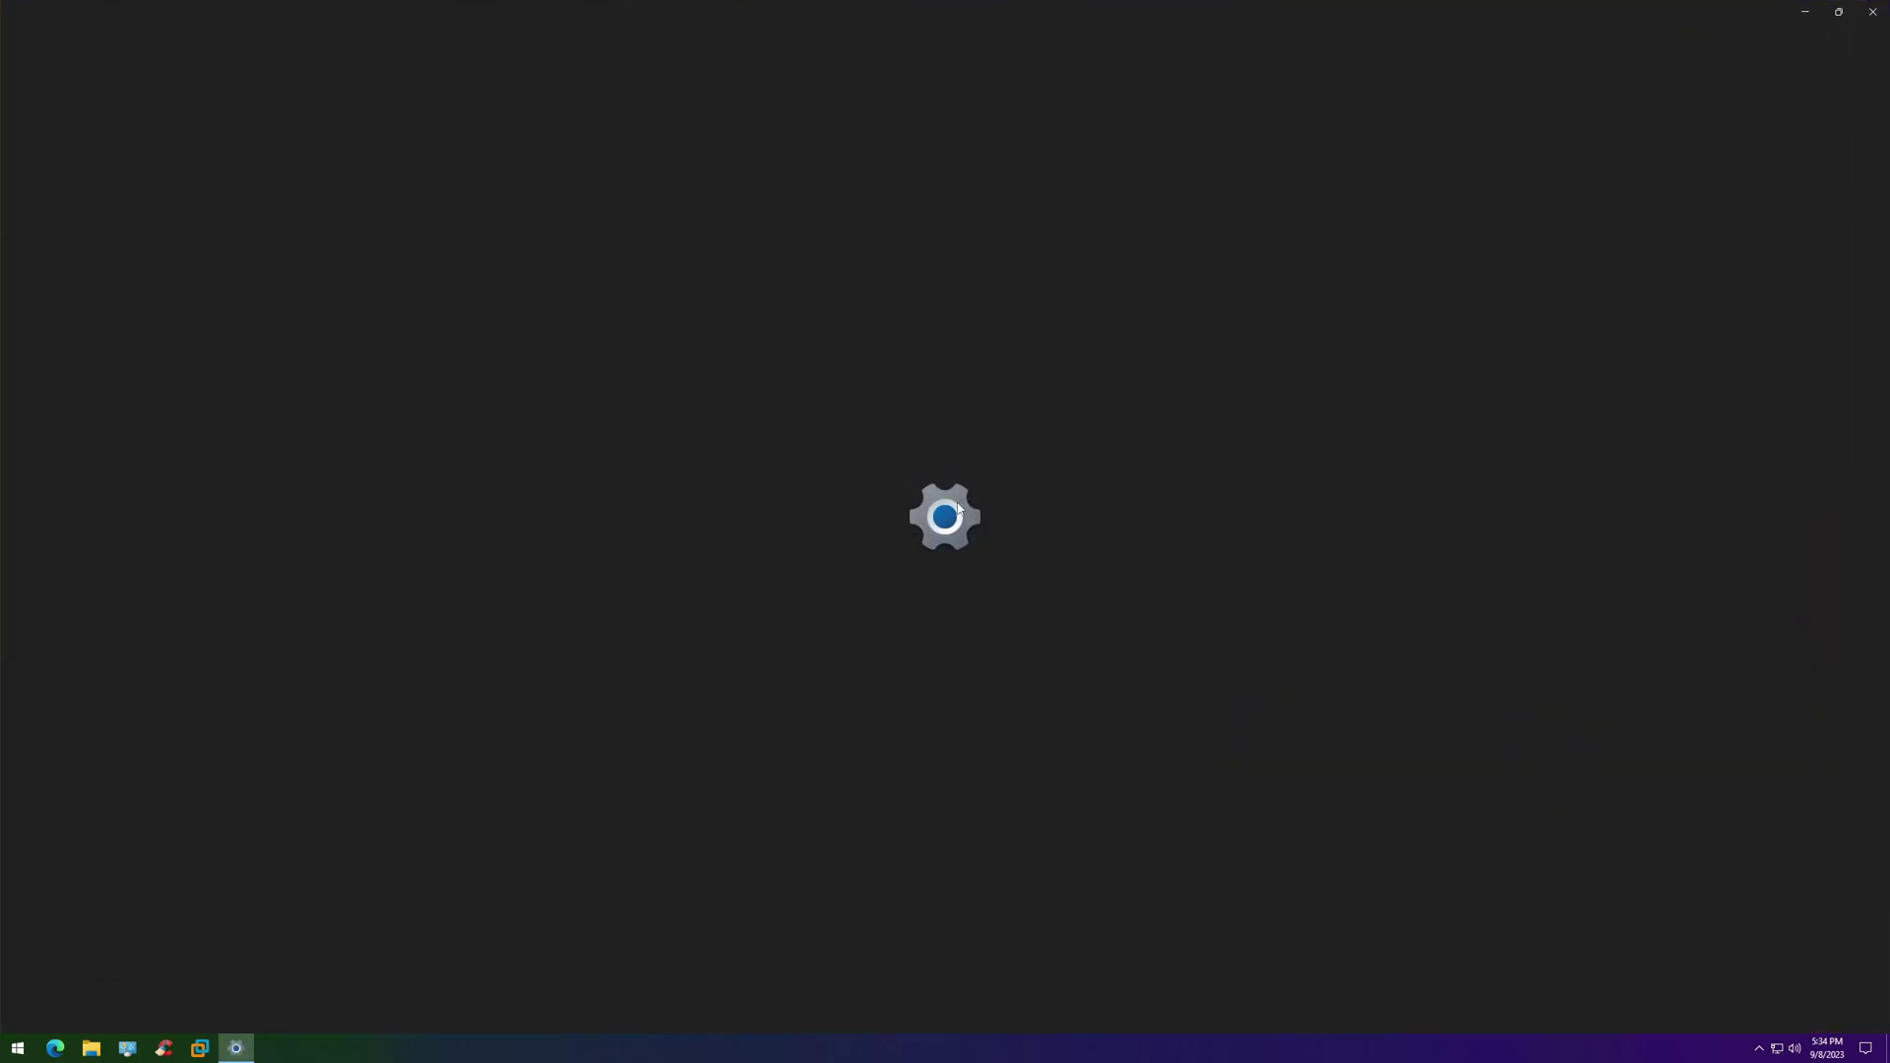
pyautogui.click(330, 356)
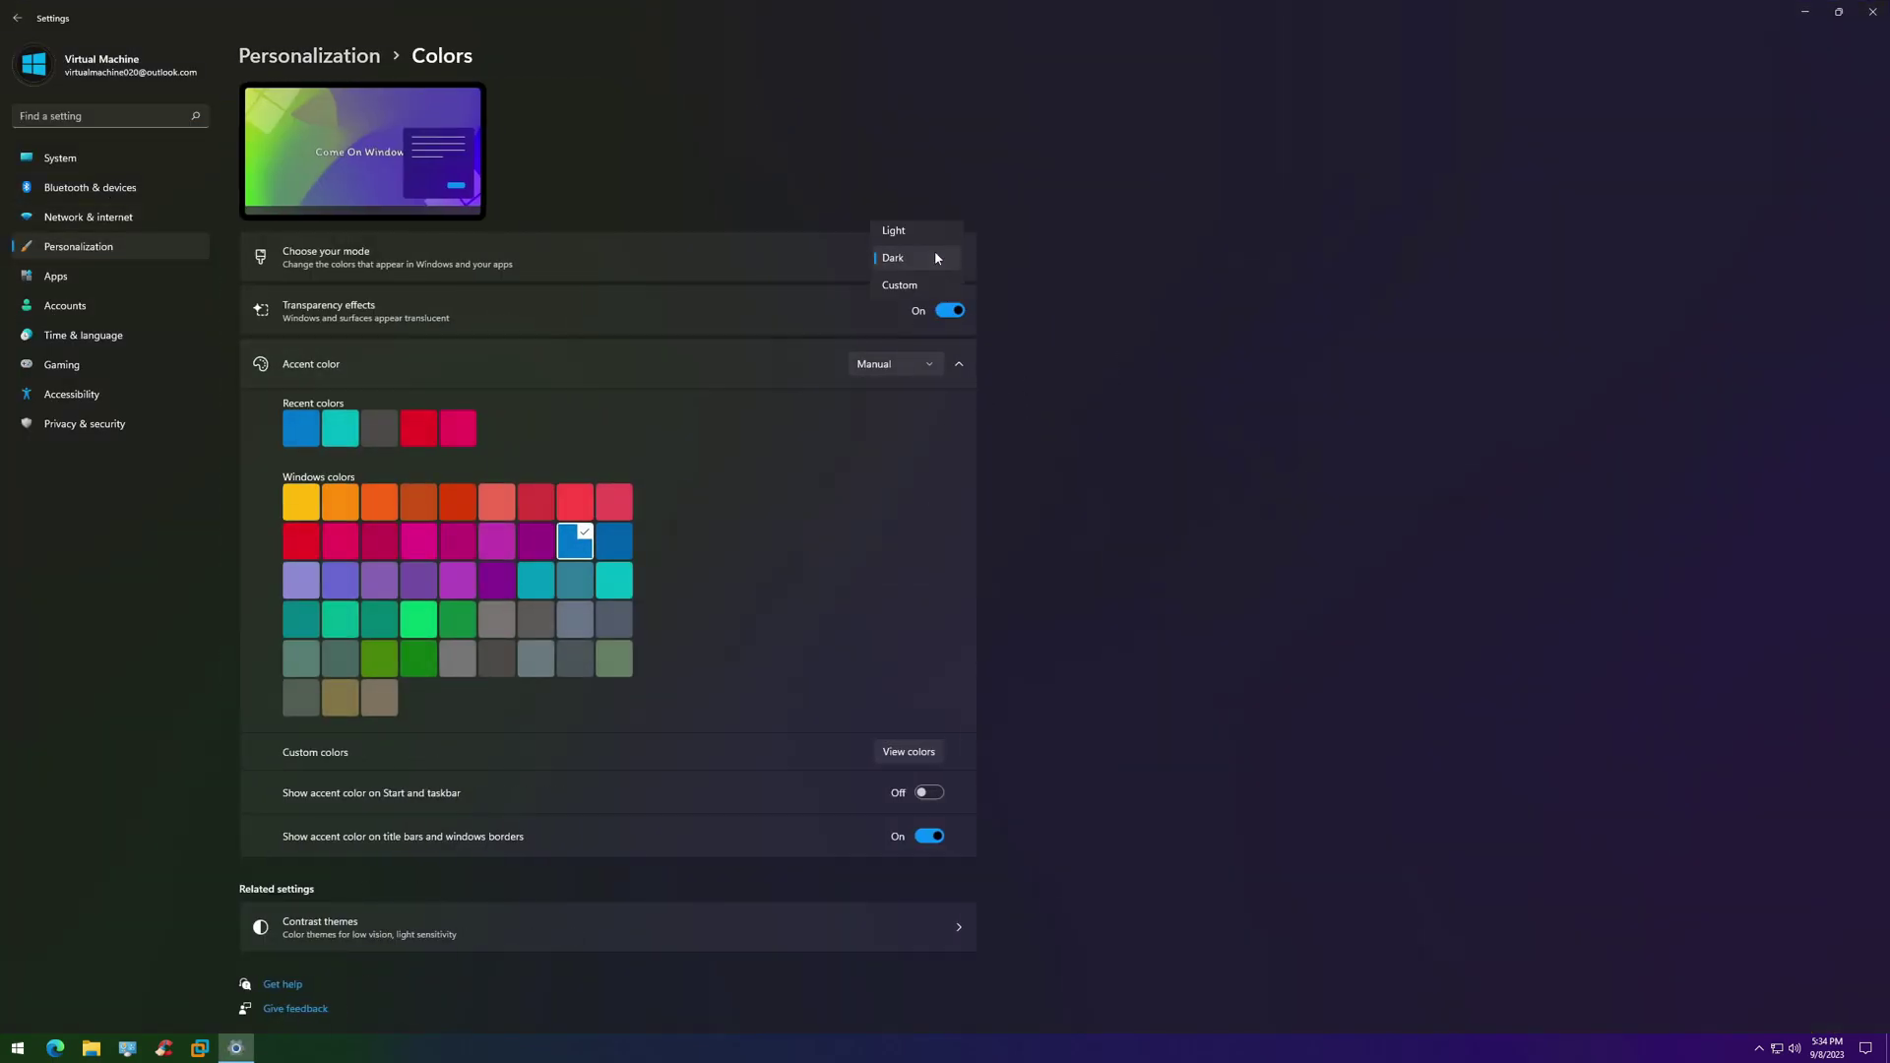
pyautogui.click(896, 231)
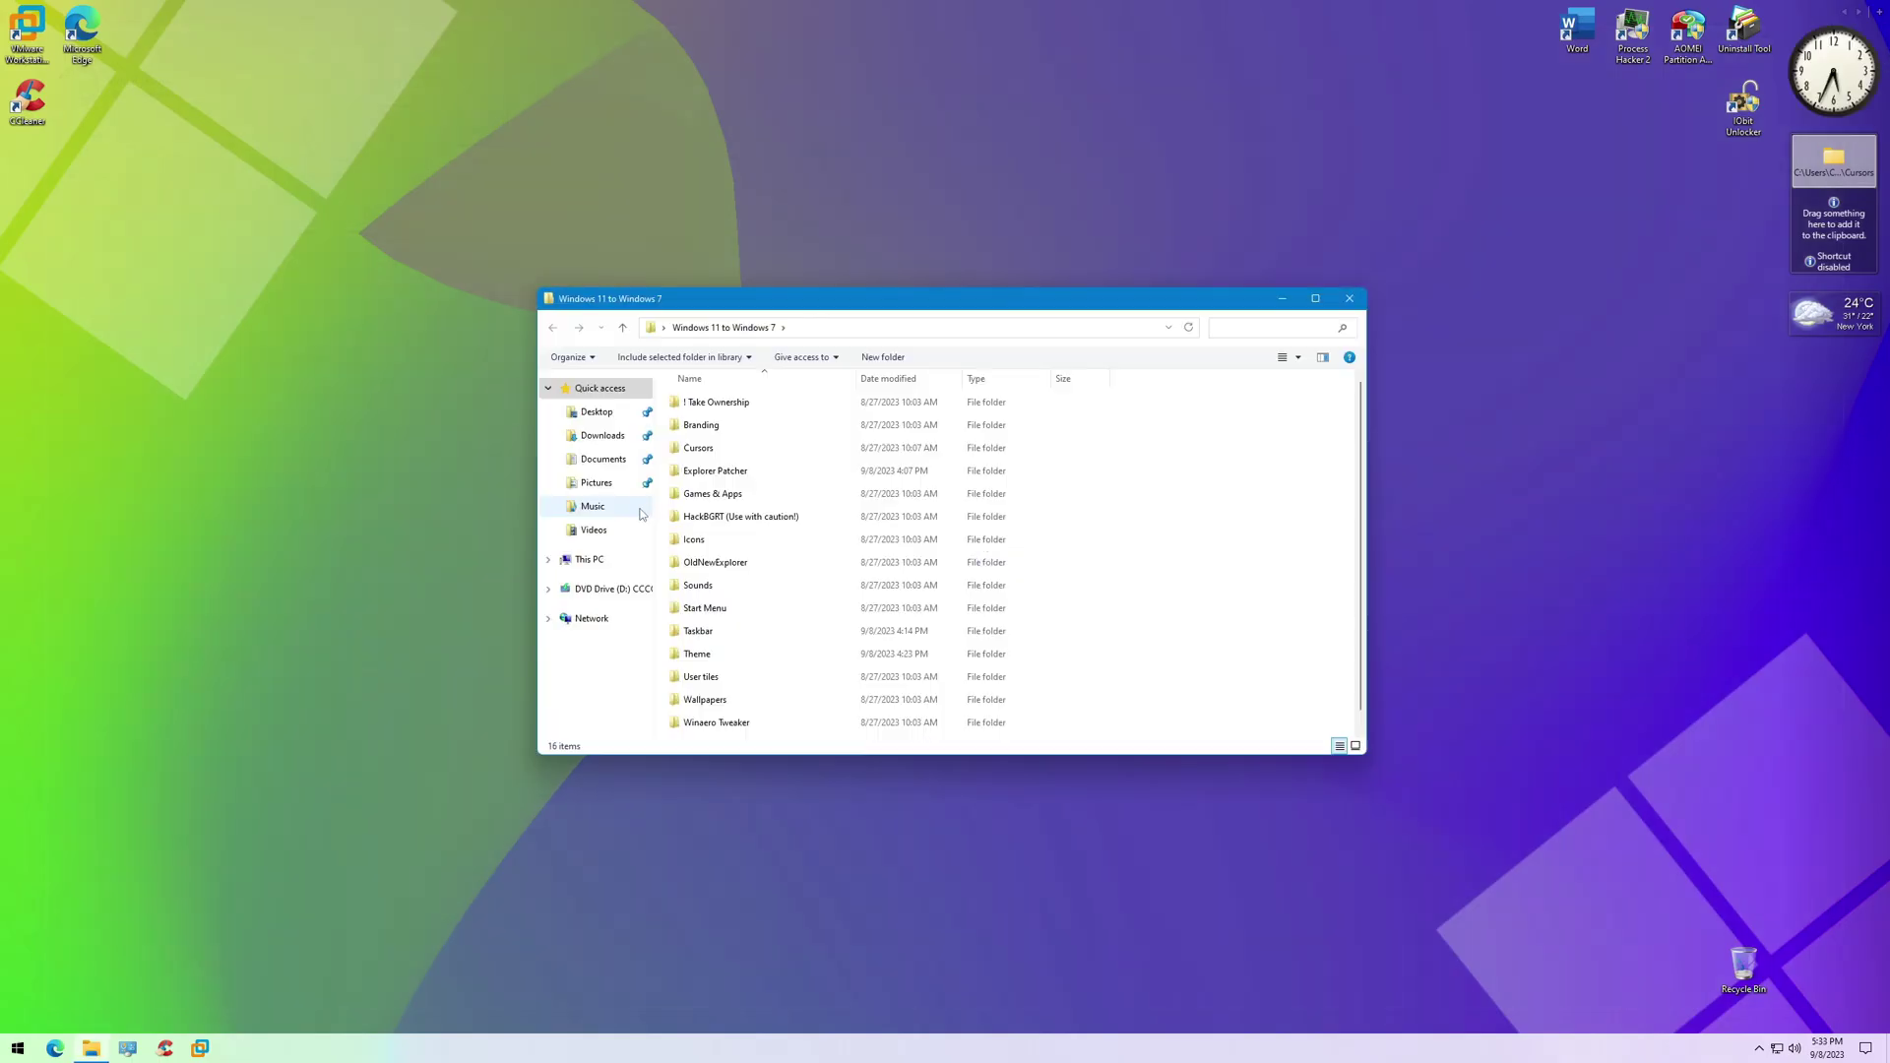
# Run OldNewExplorerCfg from the OldNewExplorer folder as administrator and open the Settings image beside it as a reference
pyautogui.doubleClick(733, 562)
pyautogui.rightClick(736, 448)
pyautogui.click(788, 474)
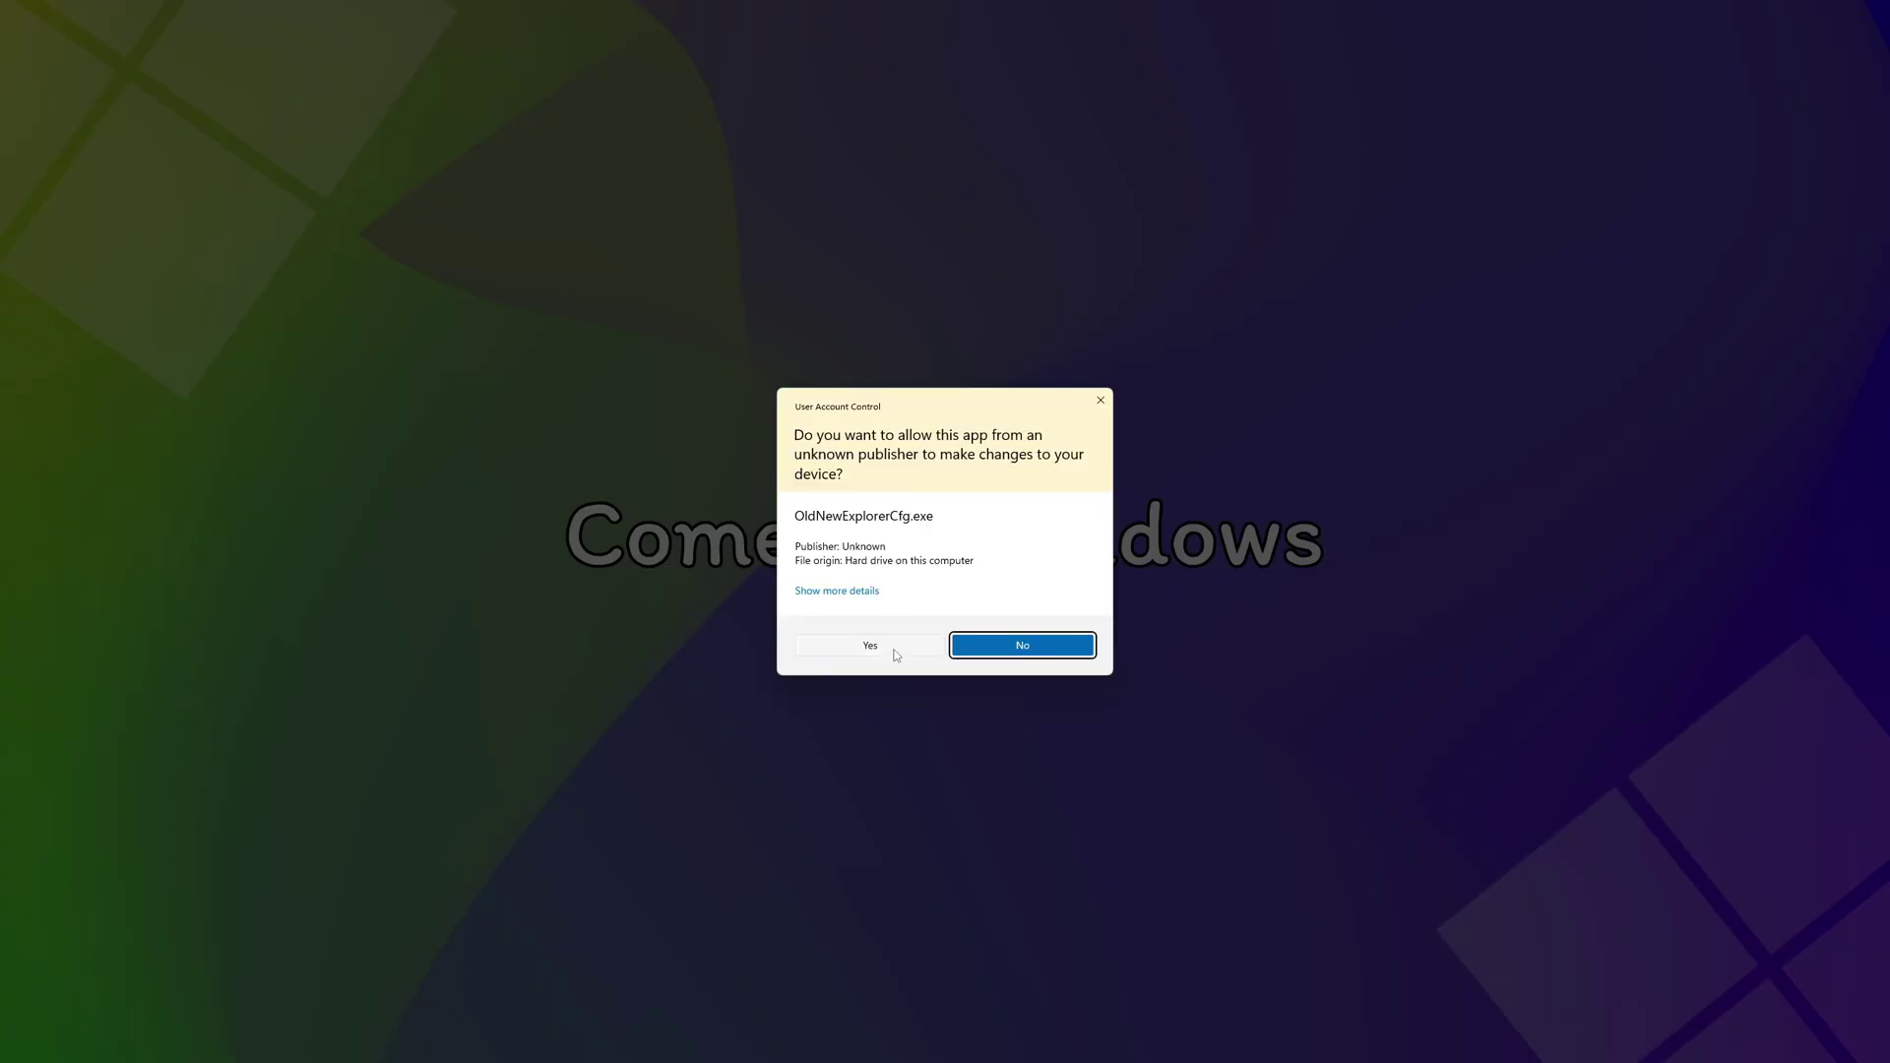
pyautogui.click(870, 646)
pyautogui.press('Escape')
pyautogui.doubleClick(711, 493)
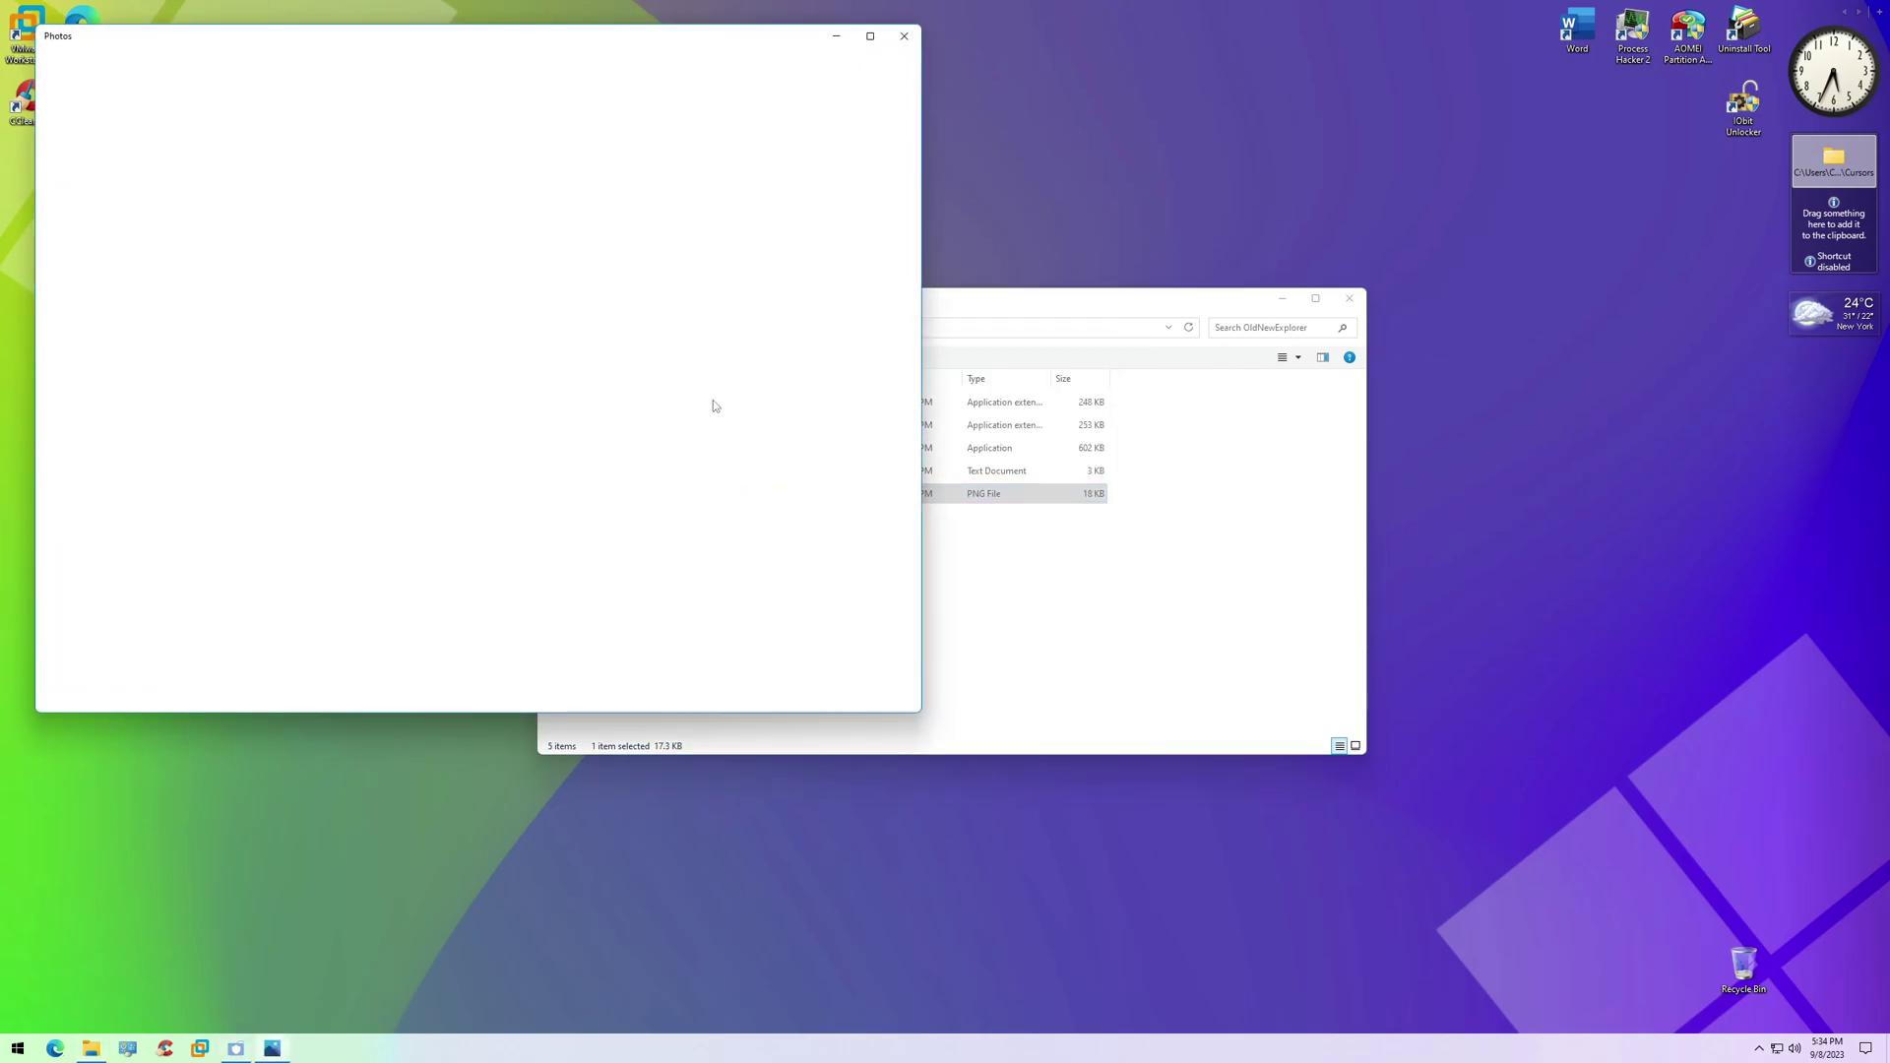
pyautogui.click(233, 1049)
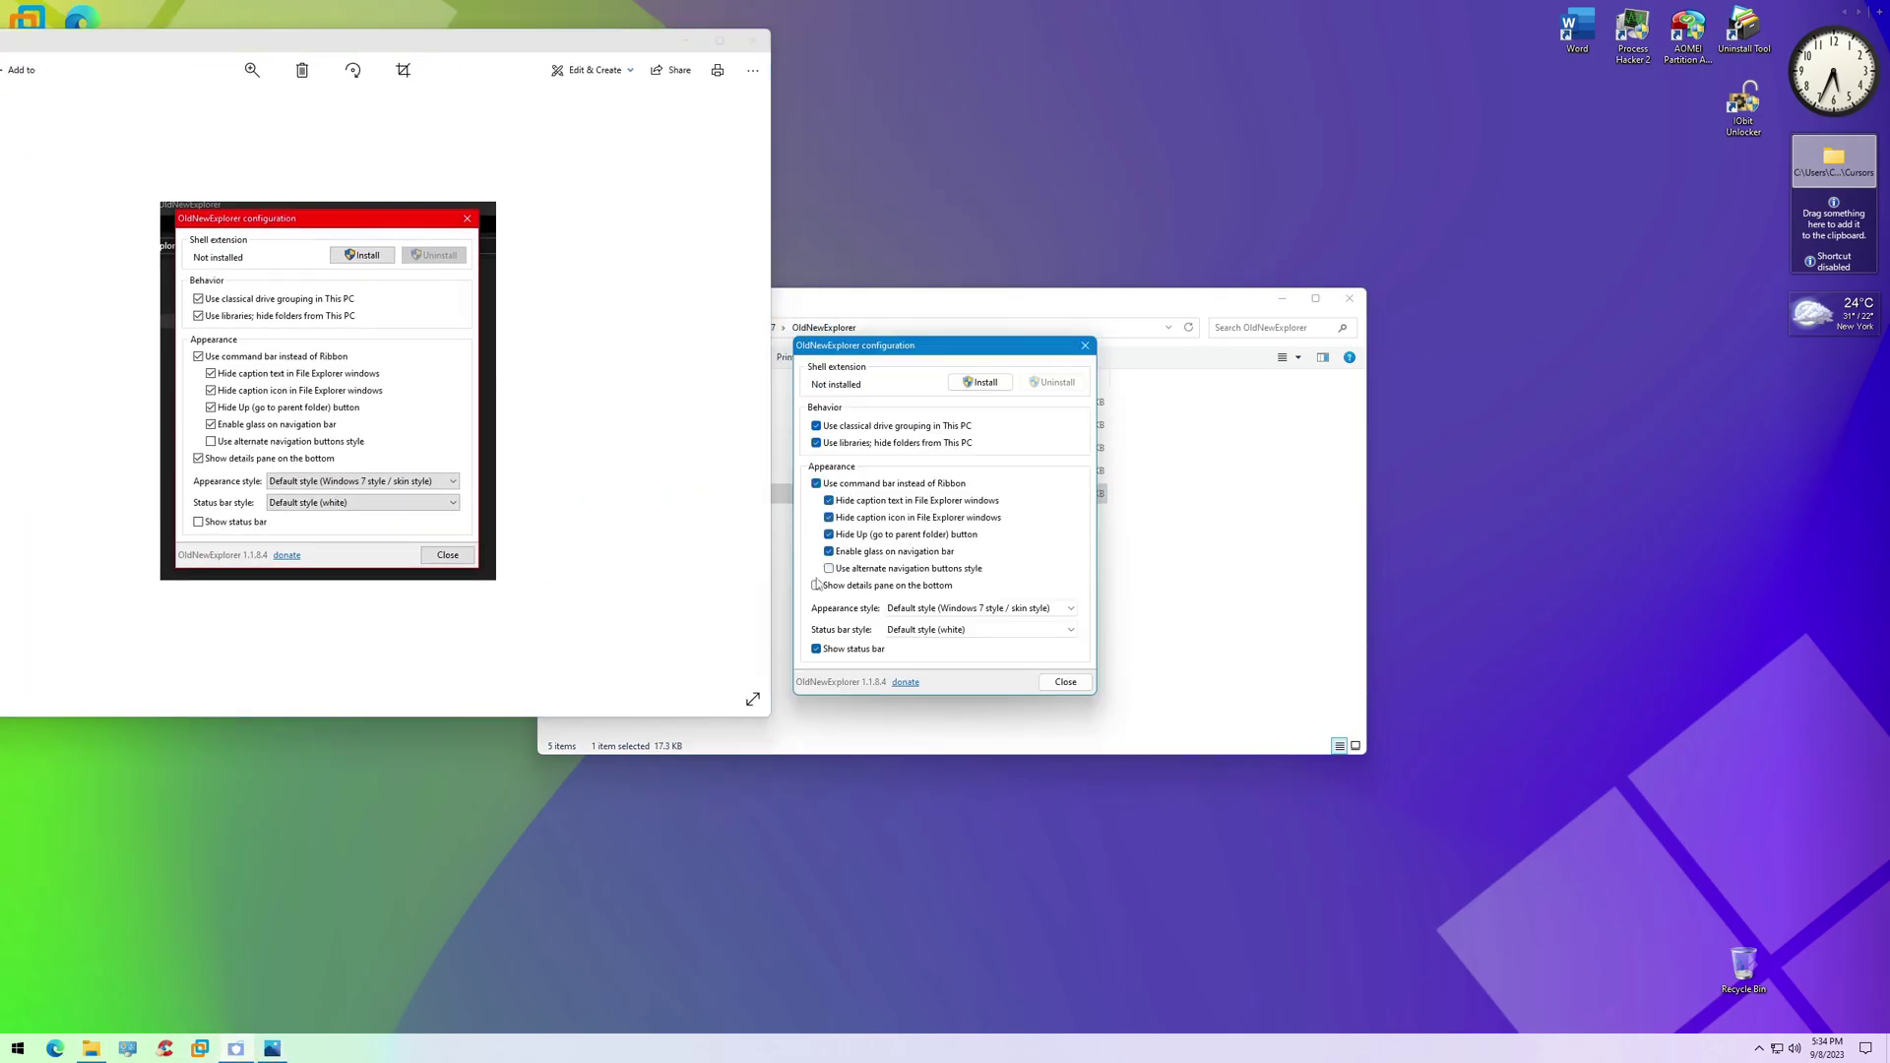
# Install the OldNewExplorer shell extension with the details pane shown on the bottom and the status bar turned off
pyautogui.click(834, 646)
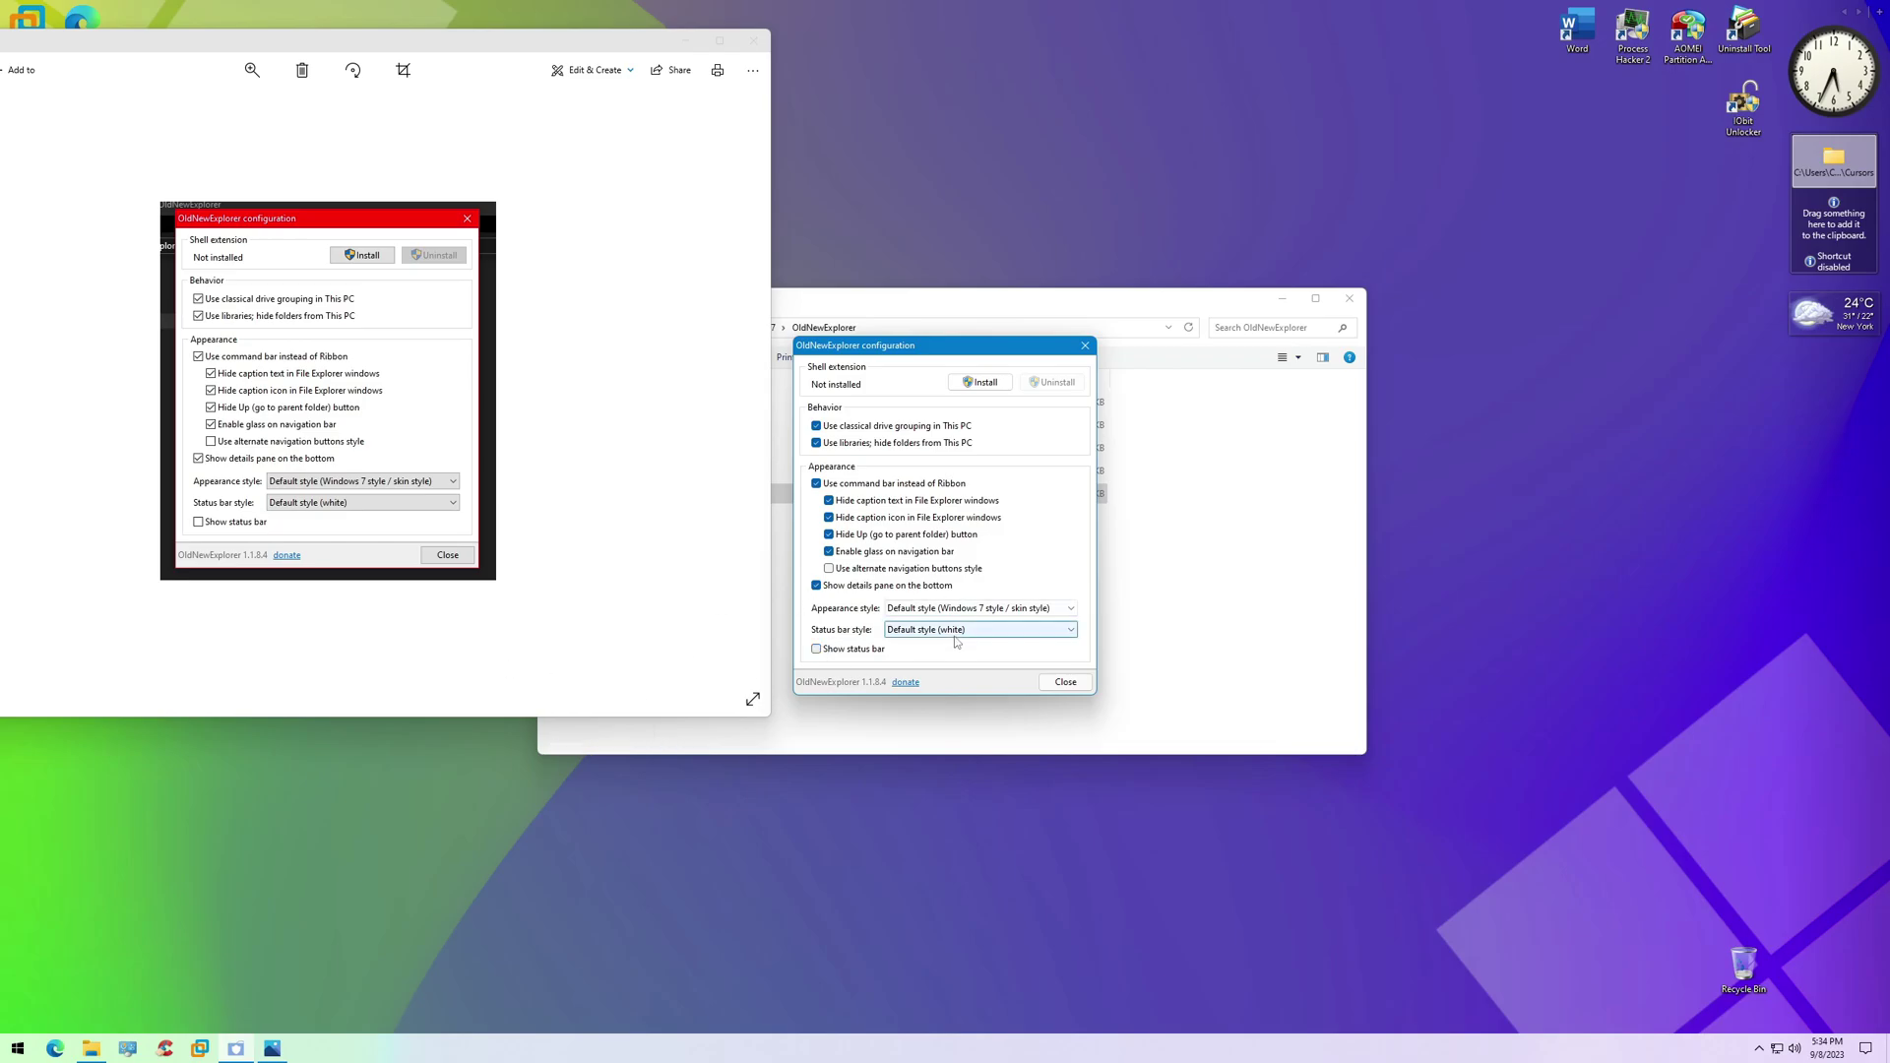
pyautogui.click(1004, 383)
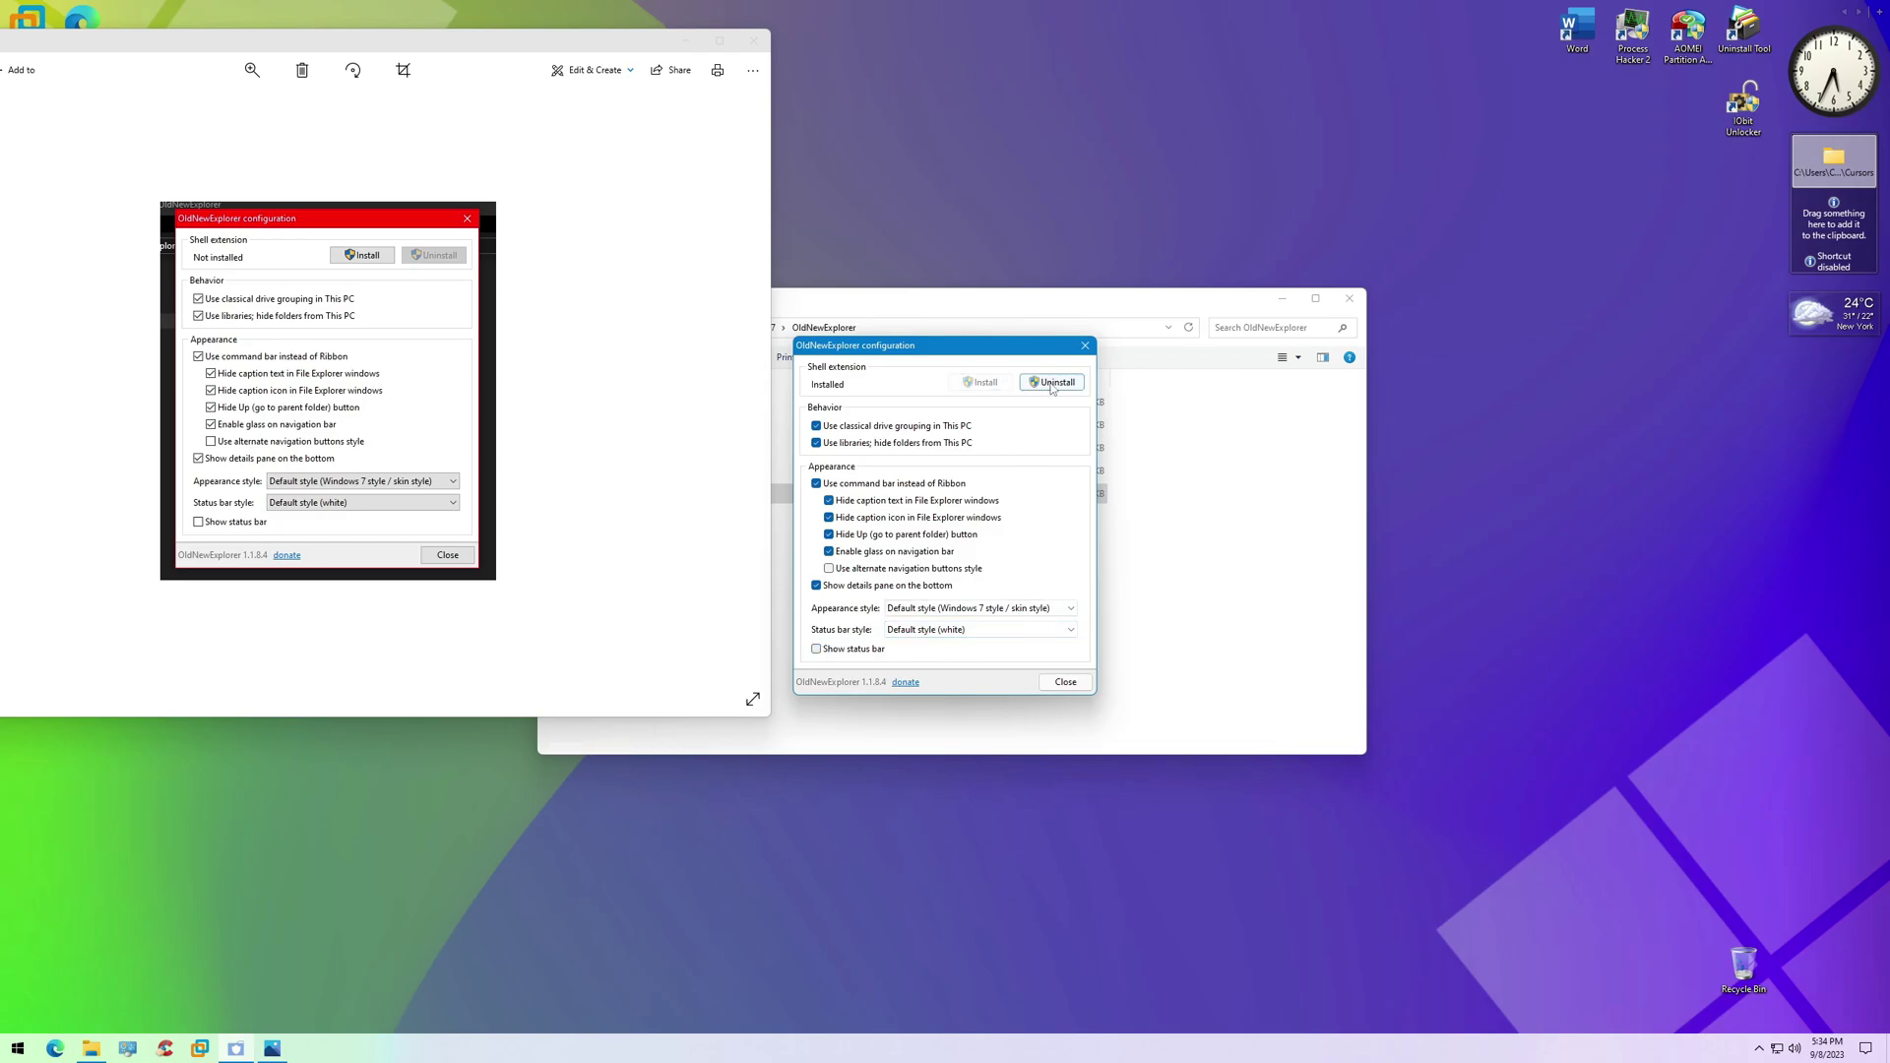
pyautogui.click(1084, 346)
pyautogui.click(687, 41)
pyautogui.click(552, 328)
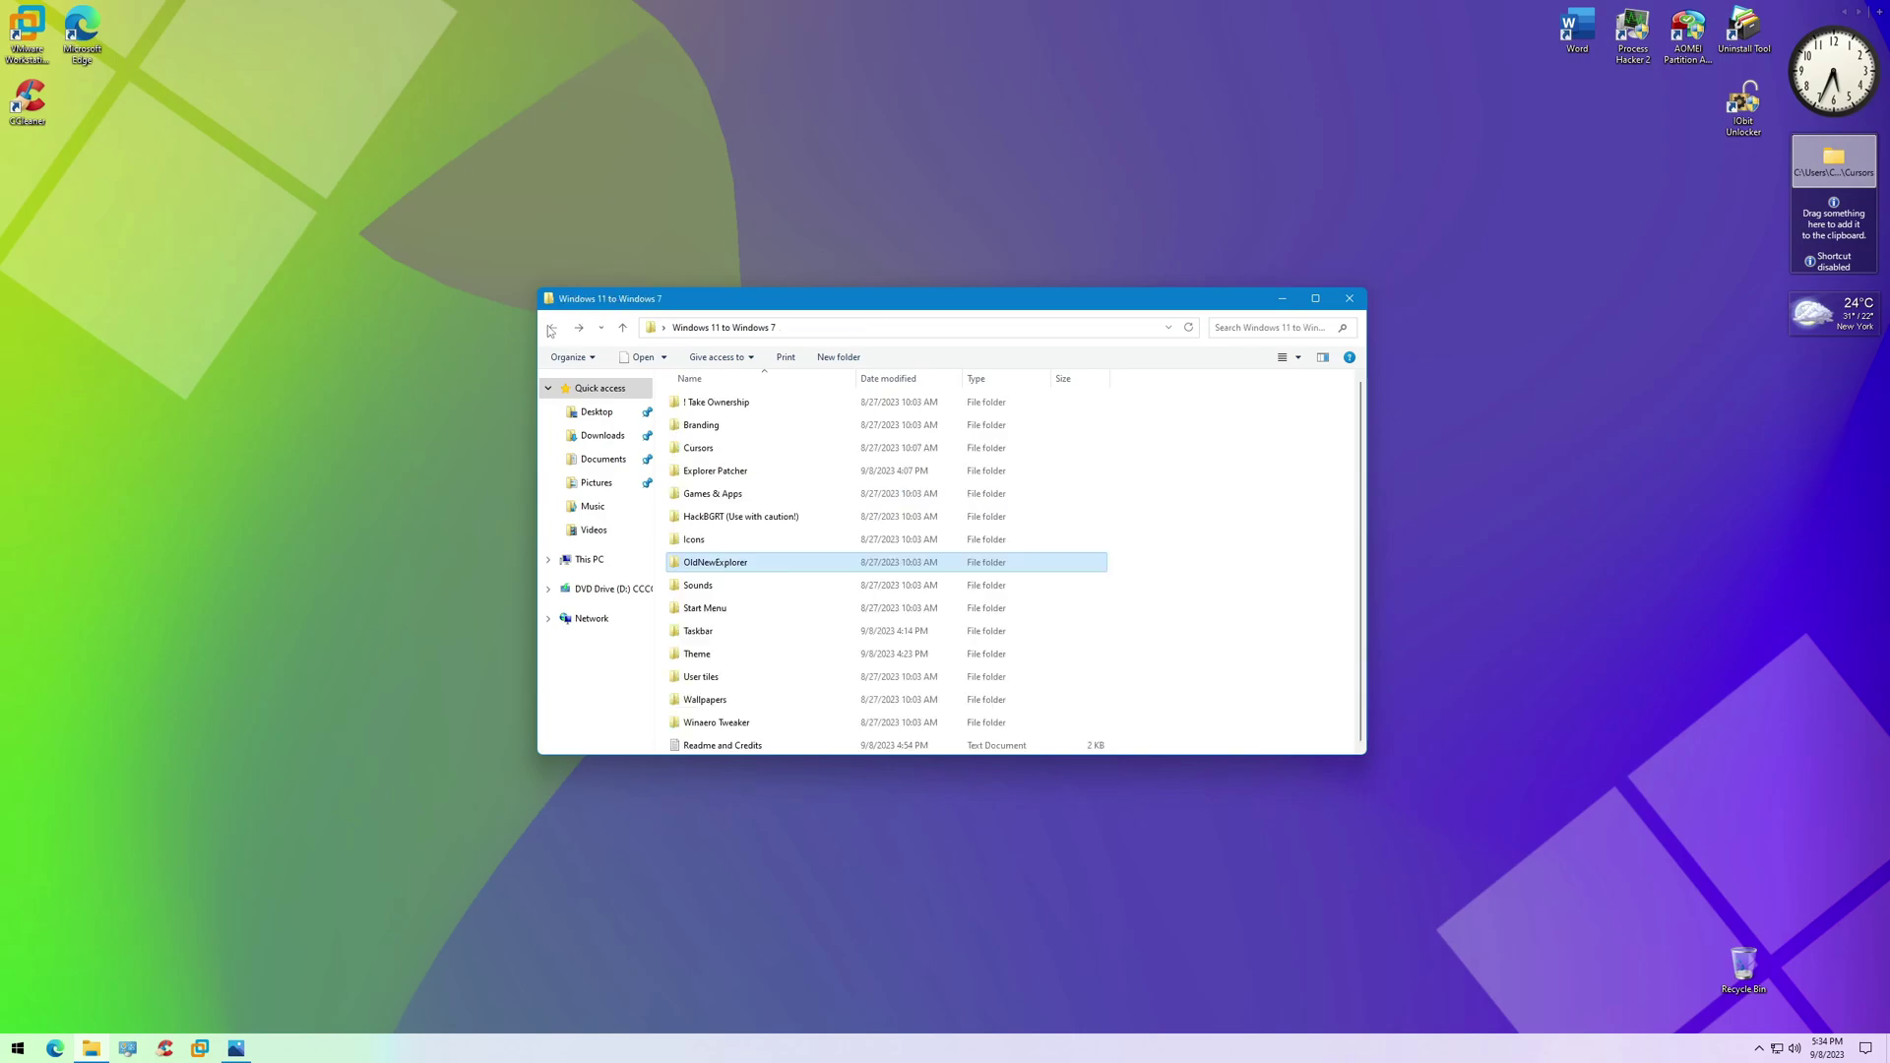
# Copy the OldNewExplorer folder to the root of Local Disk (C:)
pyautogui.rightClick(697, 563)
pyautogui.click(740, 824)
pyautogui.click(592, 561)
pyautogui.doubleClick(721, 522)
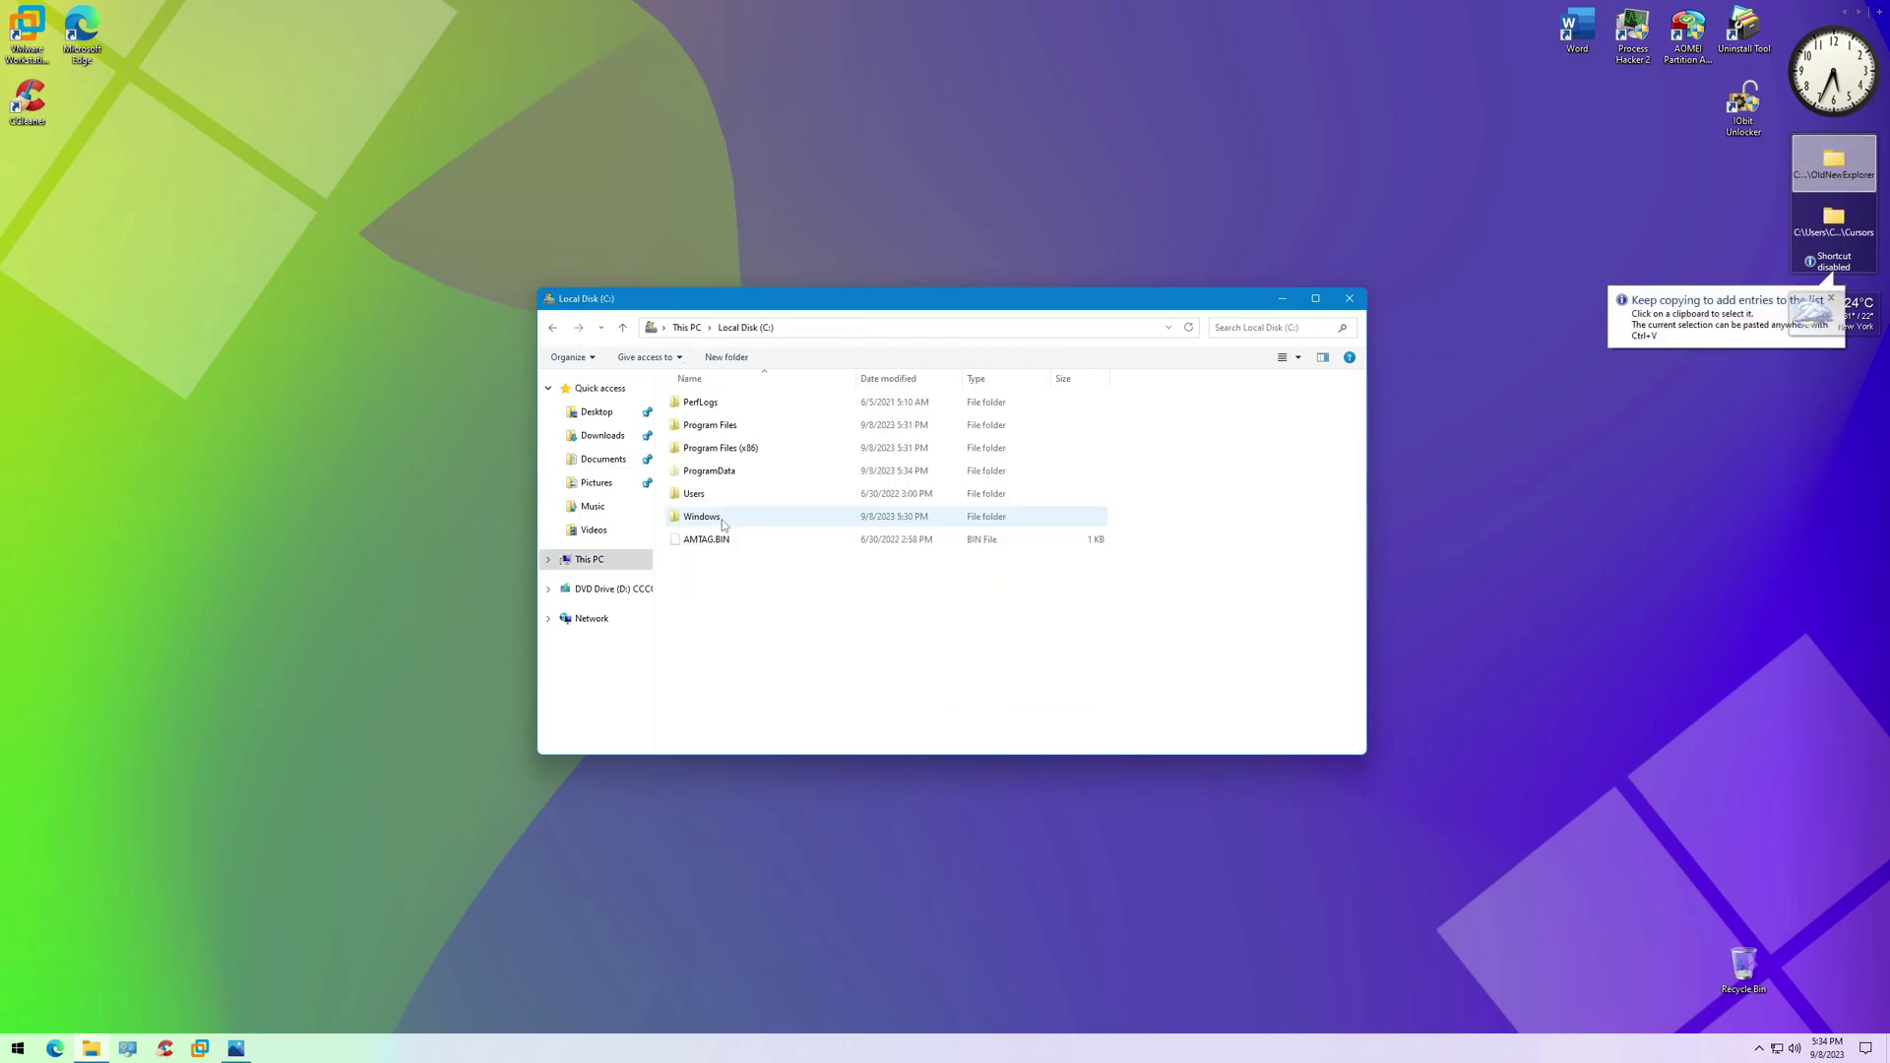
pyautogui.rightClick(746, 600)
pyautogui.click(777, 679)
# Run OldNewExplorerCfg from C:\OldNewExplorer as administrator, install the shell extension and close the File Explorer window
pyautogui.doubleClick(729, 563)
pyautogui.rightClick(730, 452)
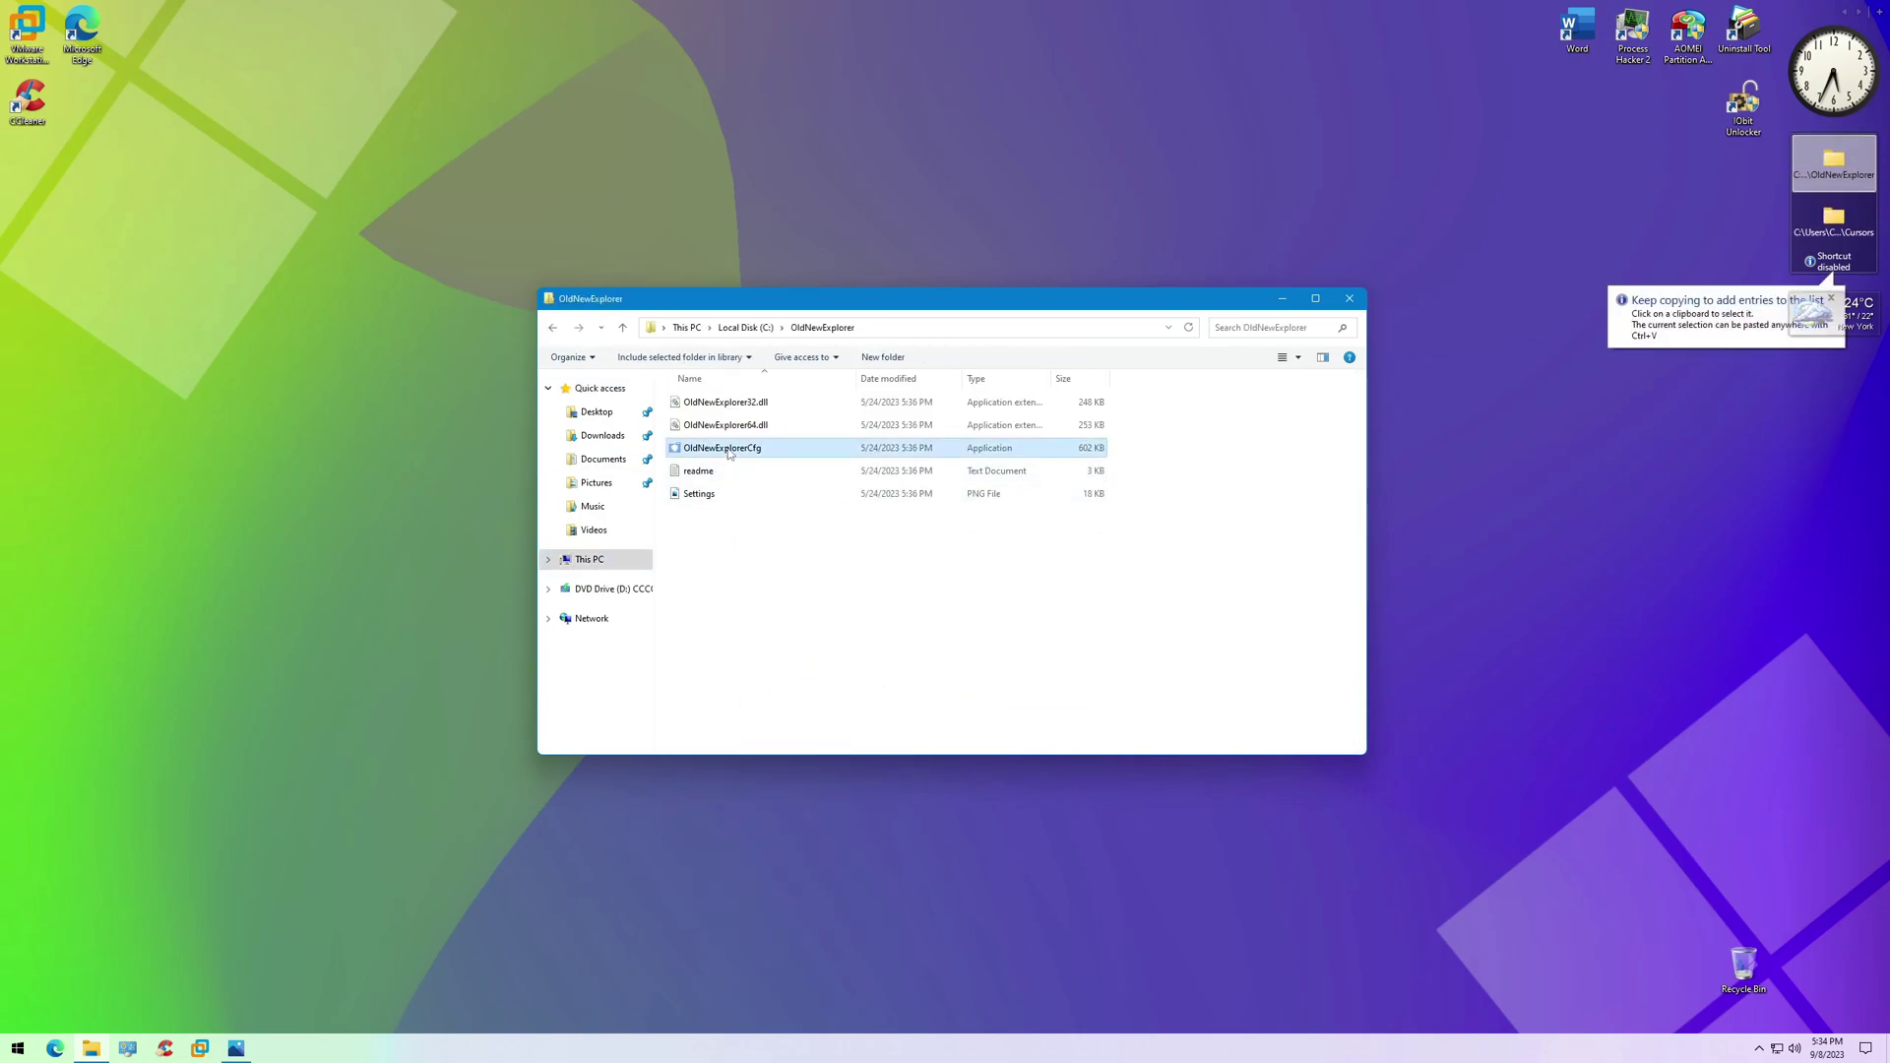
pyautogui.click(774, 476)
pyautogui.click(871, 645)
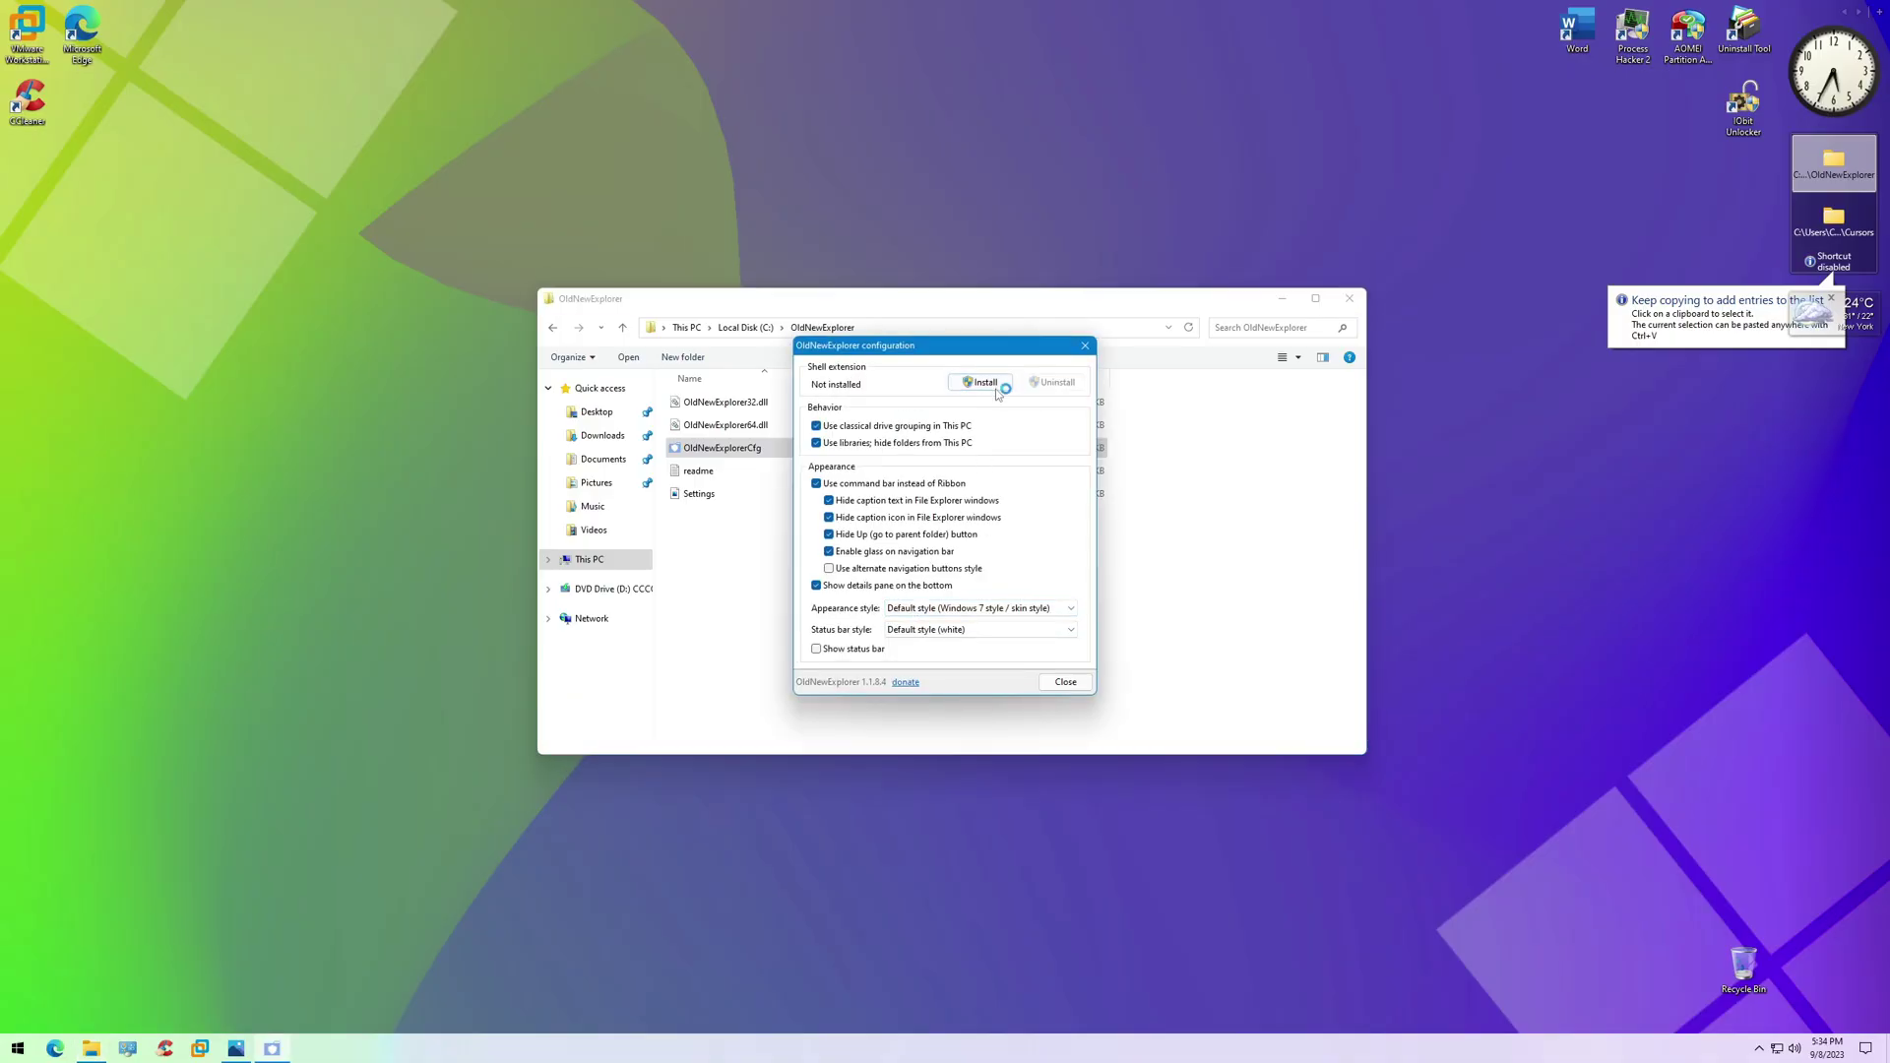
pyautogui.click(1085, 344)
pyautogui.click(552, 327)
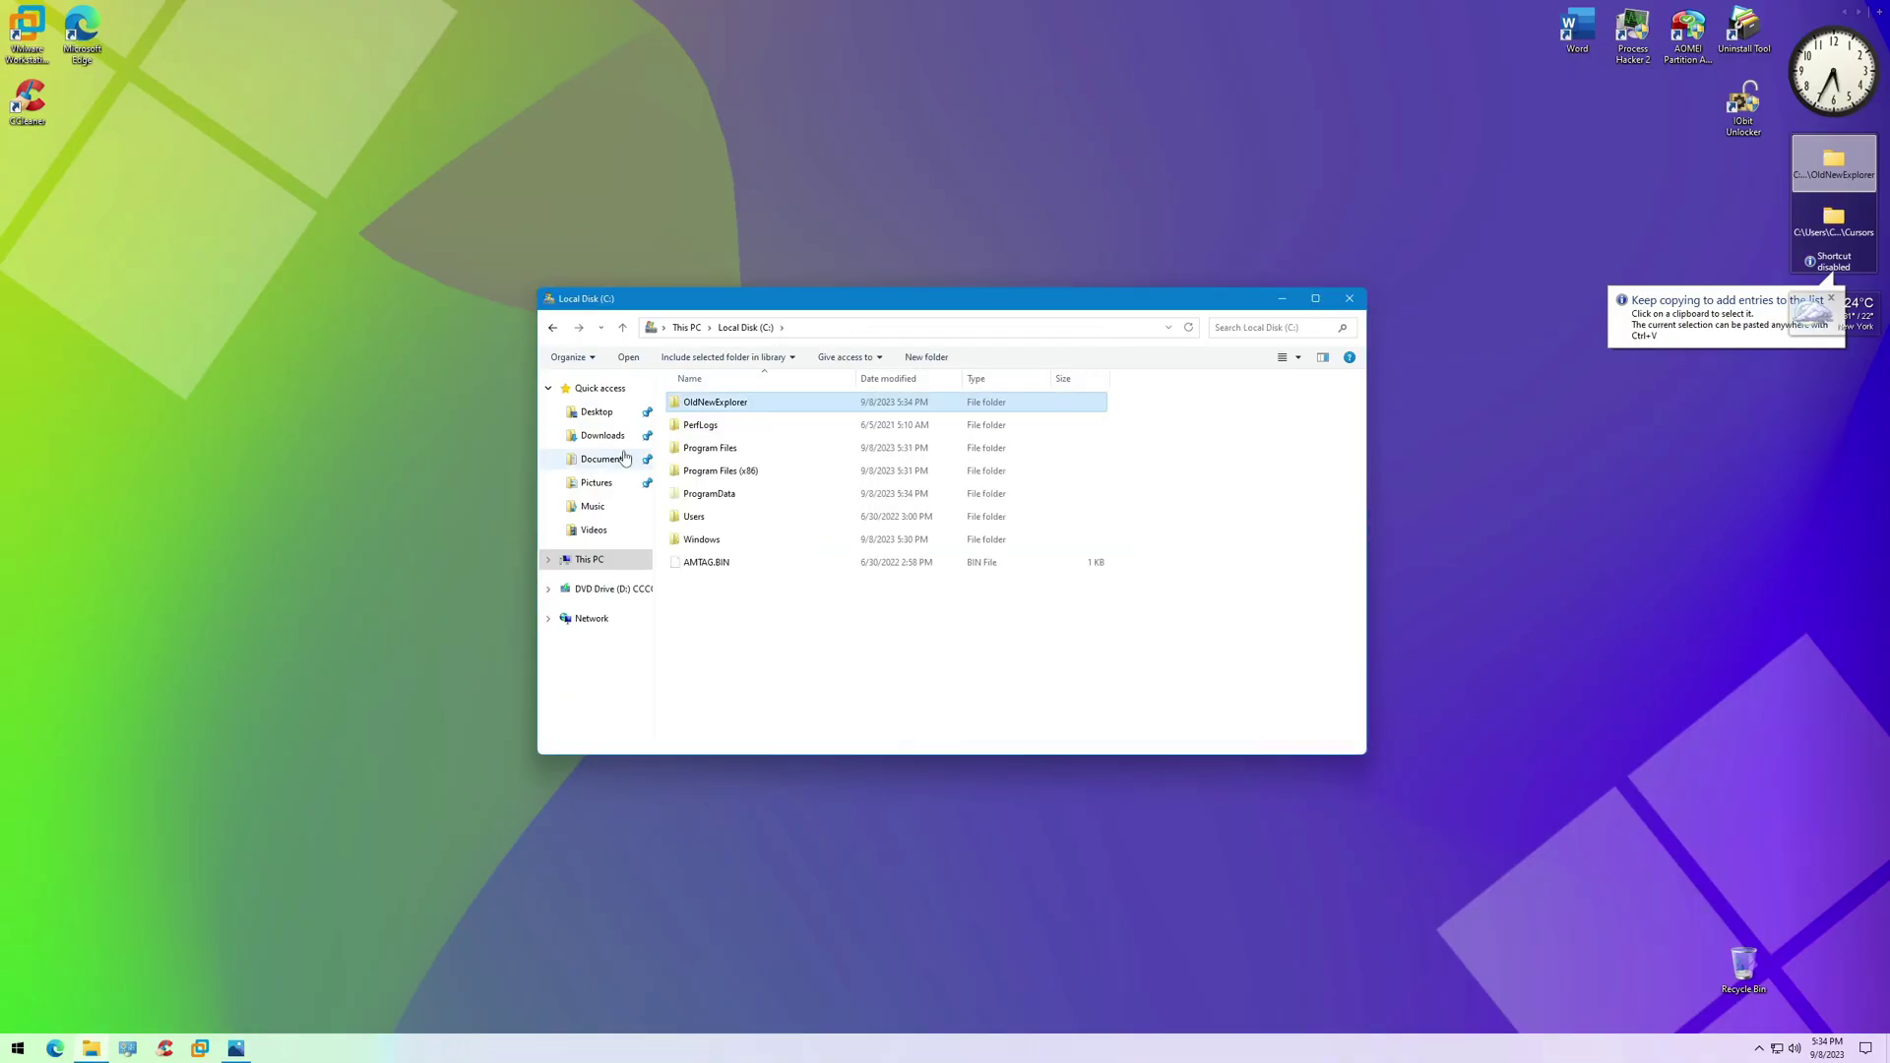
pyautogui.click(555, 329)
pyautogui.click(1349, 298)
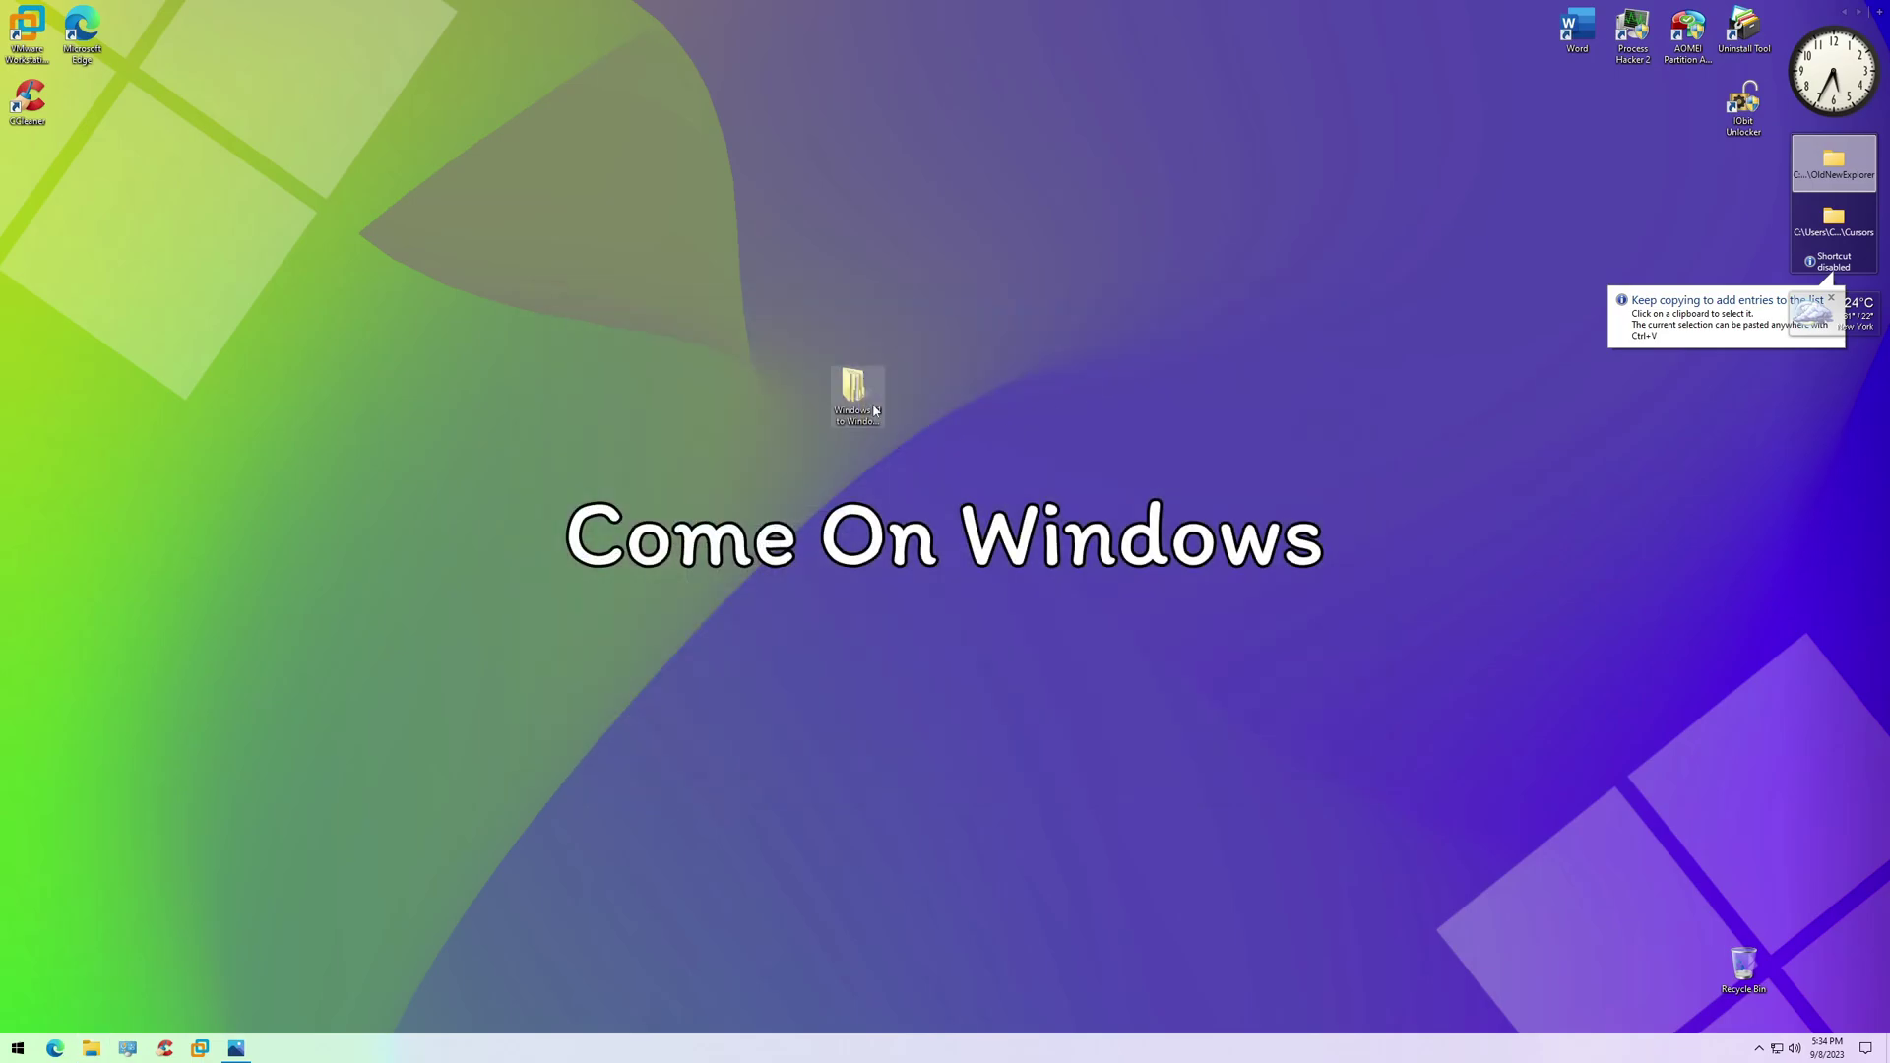
# Copy the Windows 7 Sounds folder into the Windows media folder through the Copy the sounds here shortcut, granting administrator permission
pyautogui.doubleClick(857, 392)
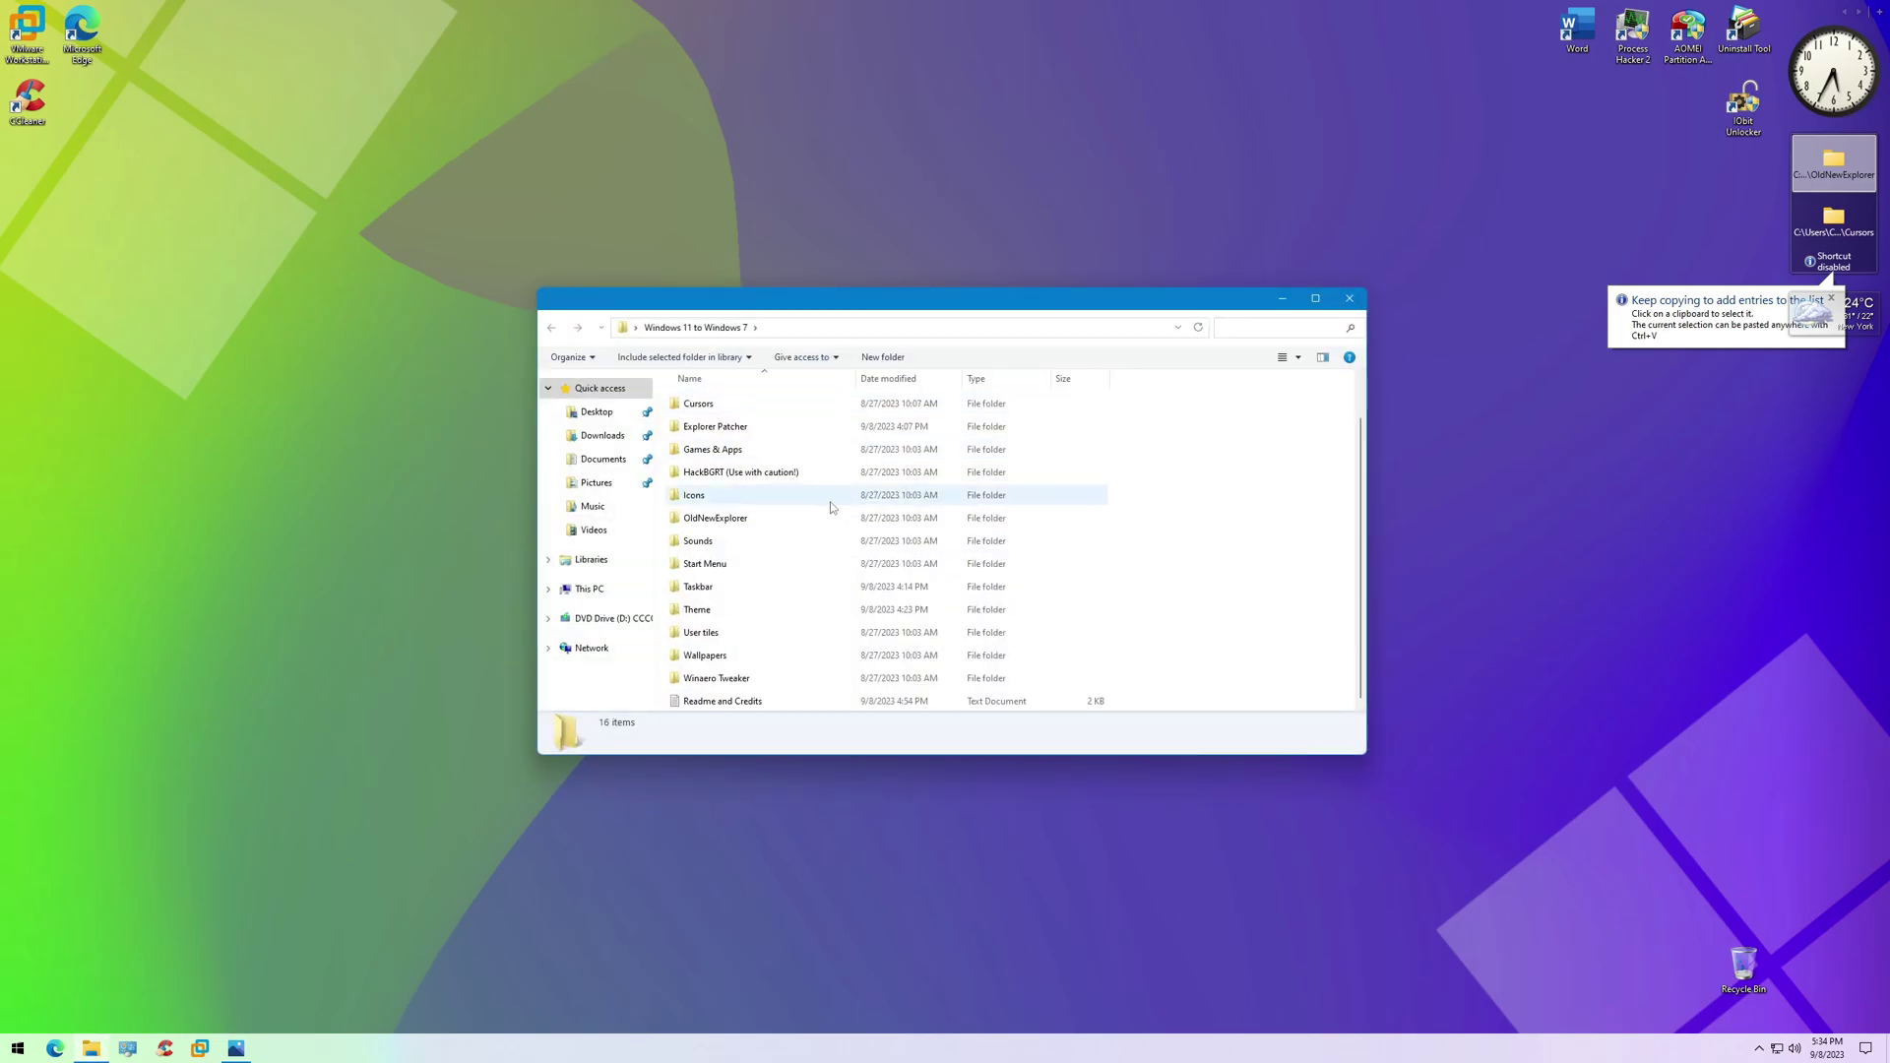
pyautogui.doubleClick(699, 541)
pyautogui.rightClick(739, 404)
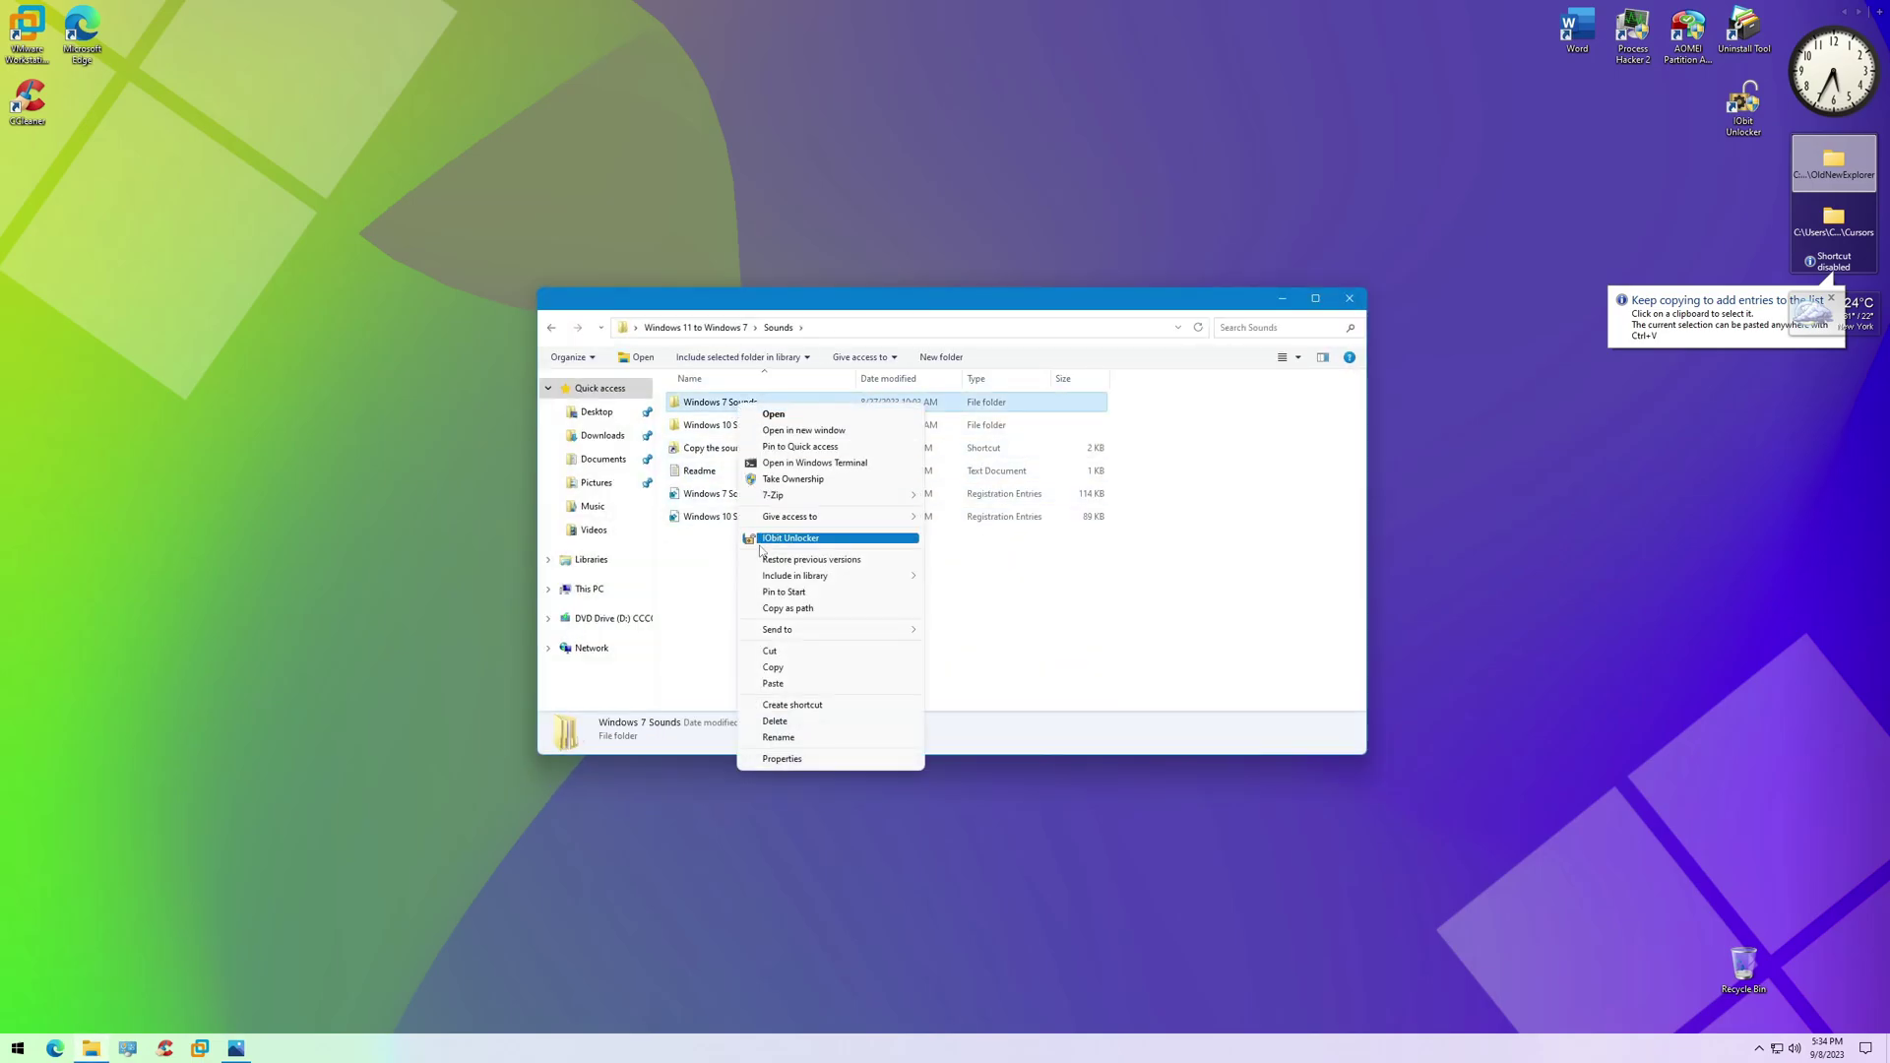
pyautogui.click(783, 668)
pyautogui.doubleClick(754, 451)
pyautogui.rightClick(1230, 525)
pyautogui.click(1270, 642)
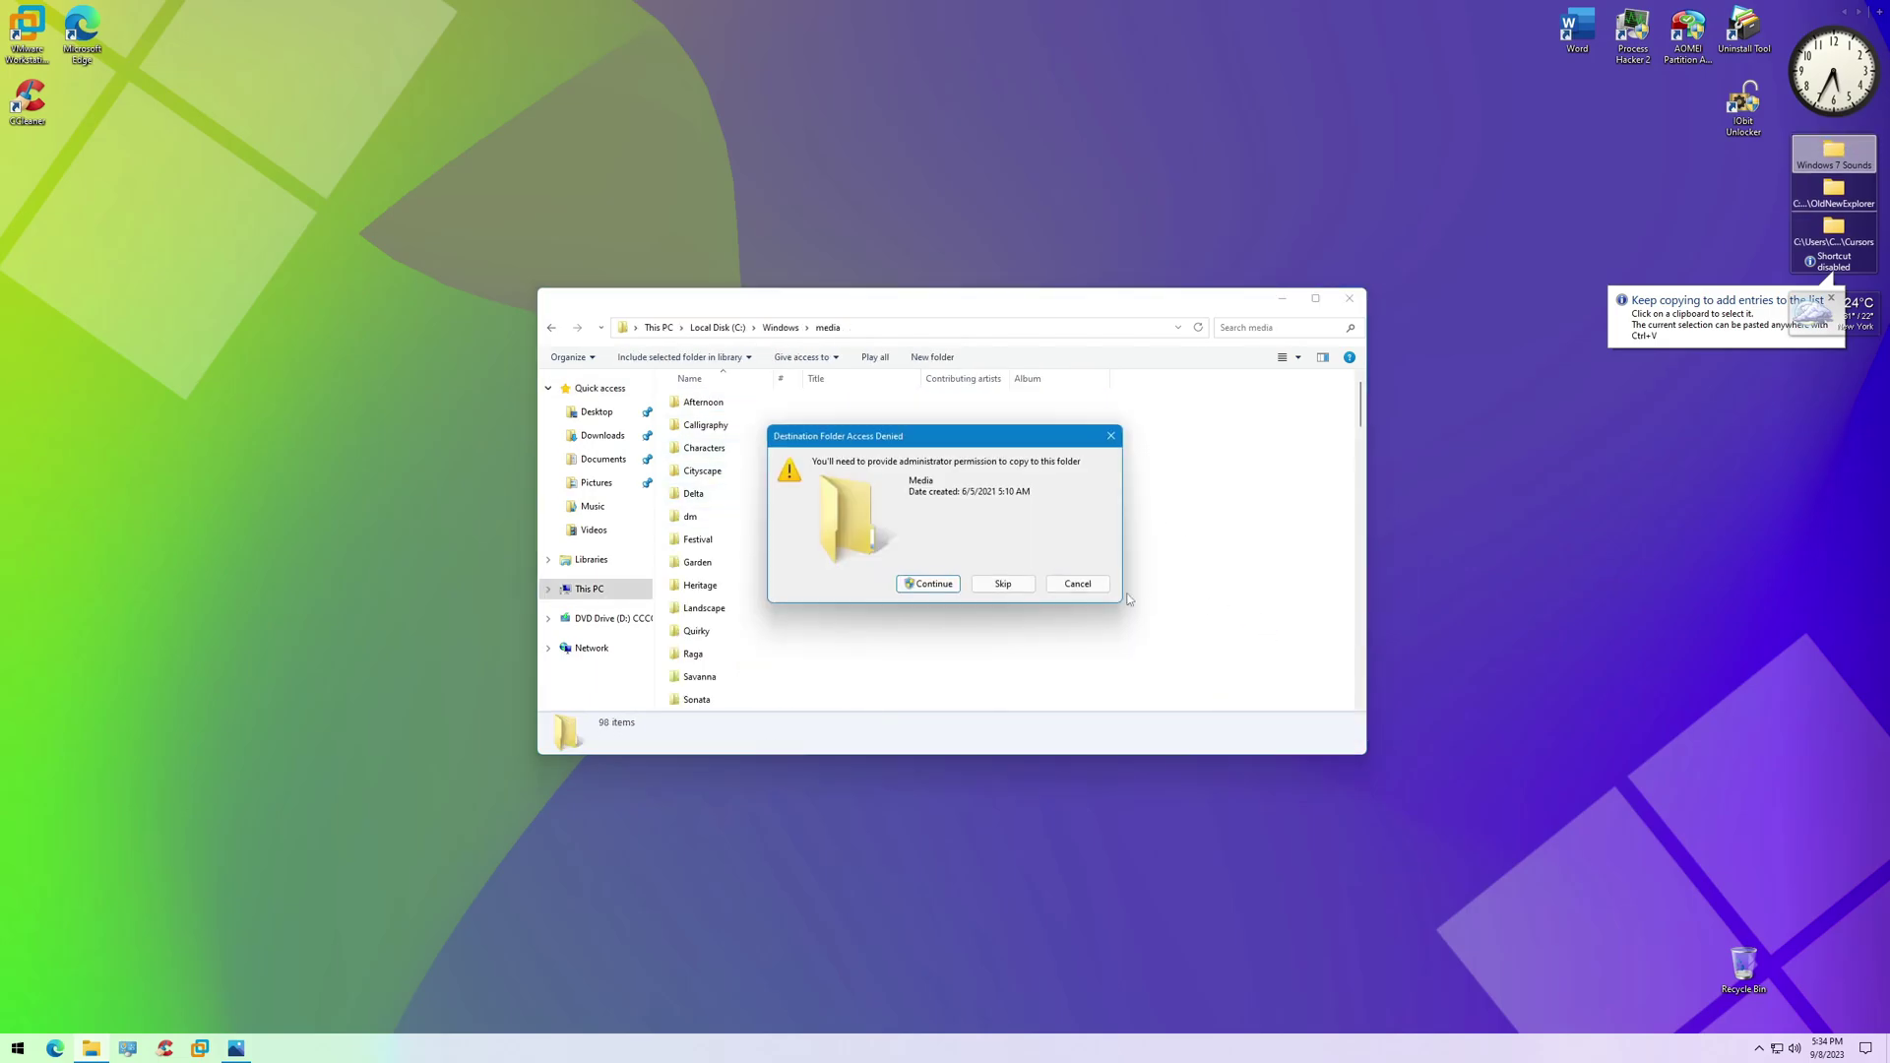
pyautogui.click(933, 589)
# Merge the Windows 7 Sounds Settings file from the Sounds folder into the registry
pyautogui.click(551, 327)
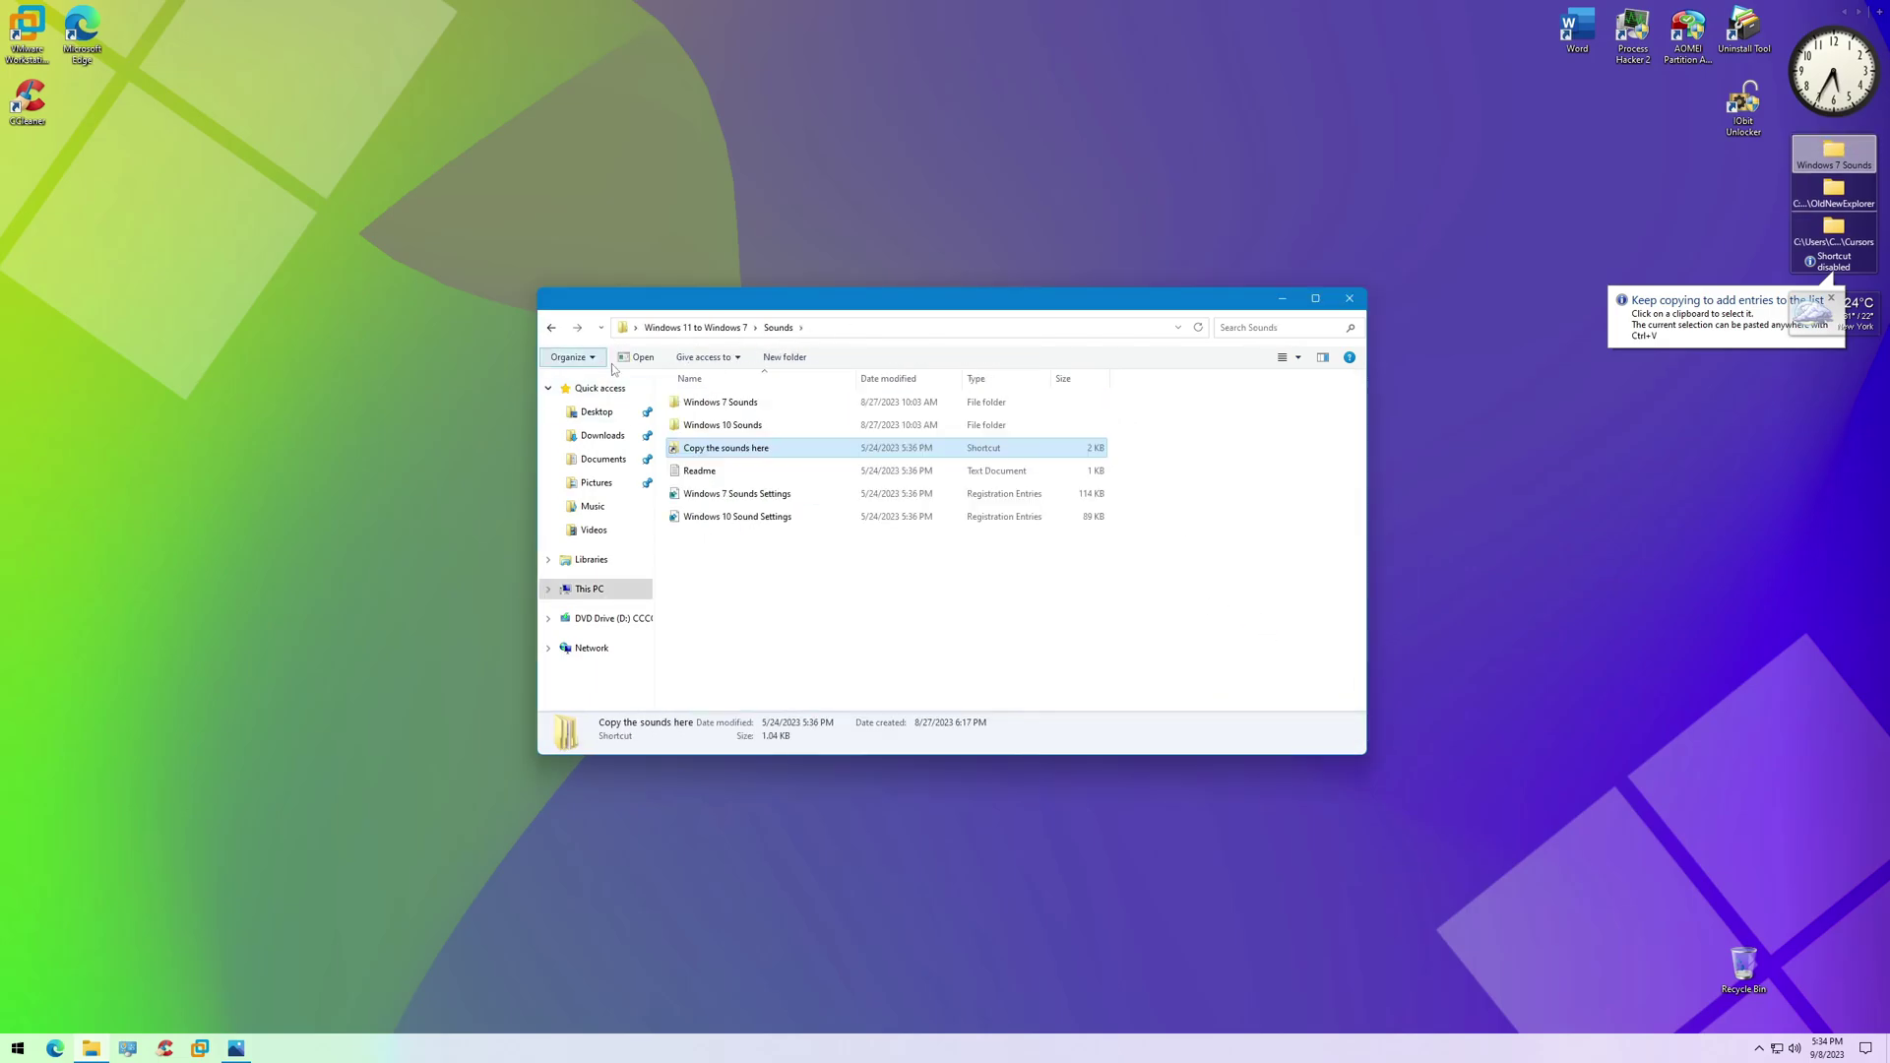
pyautogui.click(748, 494)
pyautogui.rightClick(748, 495)
pyautogui.click(782, 507)
pyautogui.click(1023, 633)
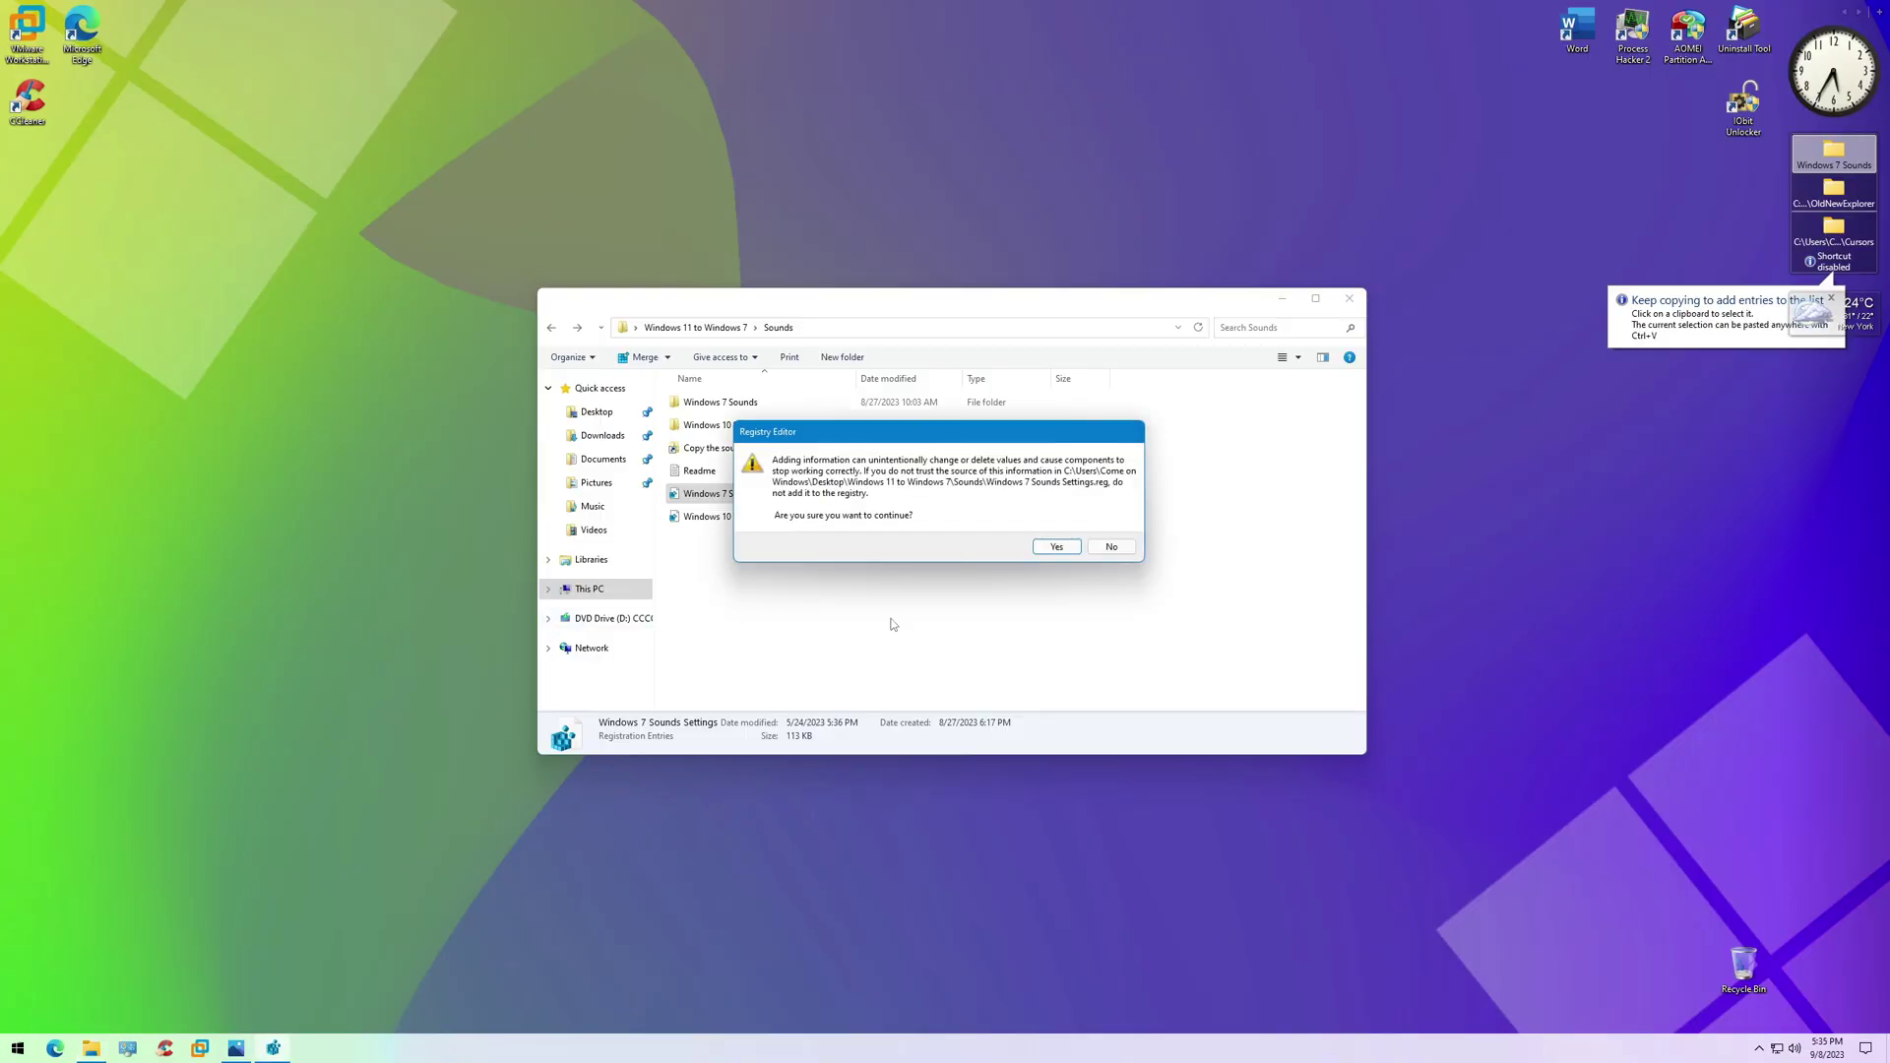
pyautogui.click(1051, 540)
pyautogui.click(1111, 529)
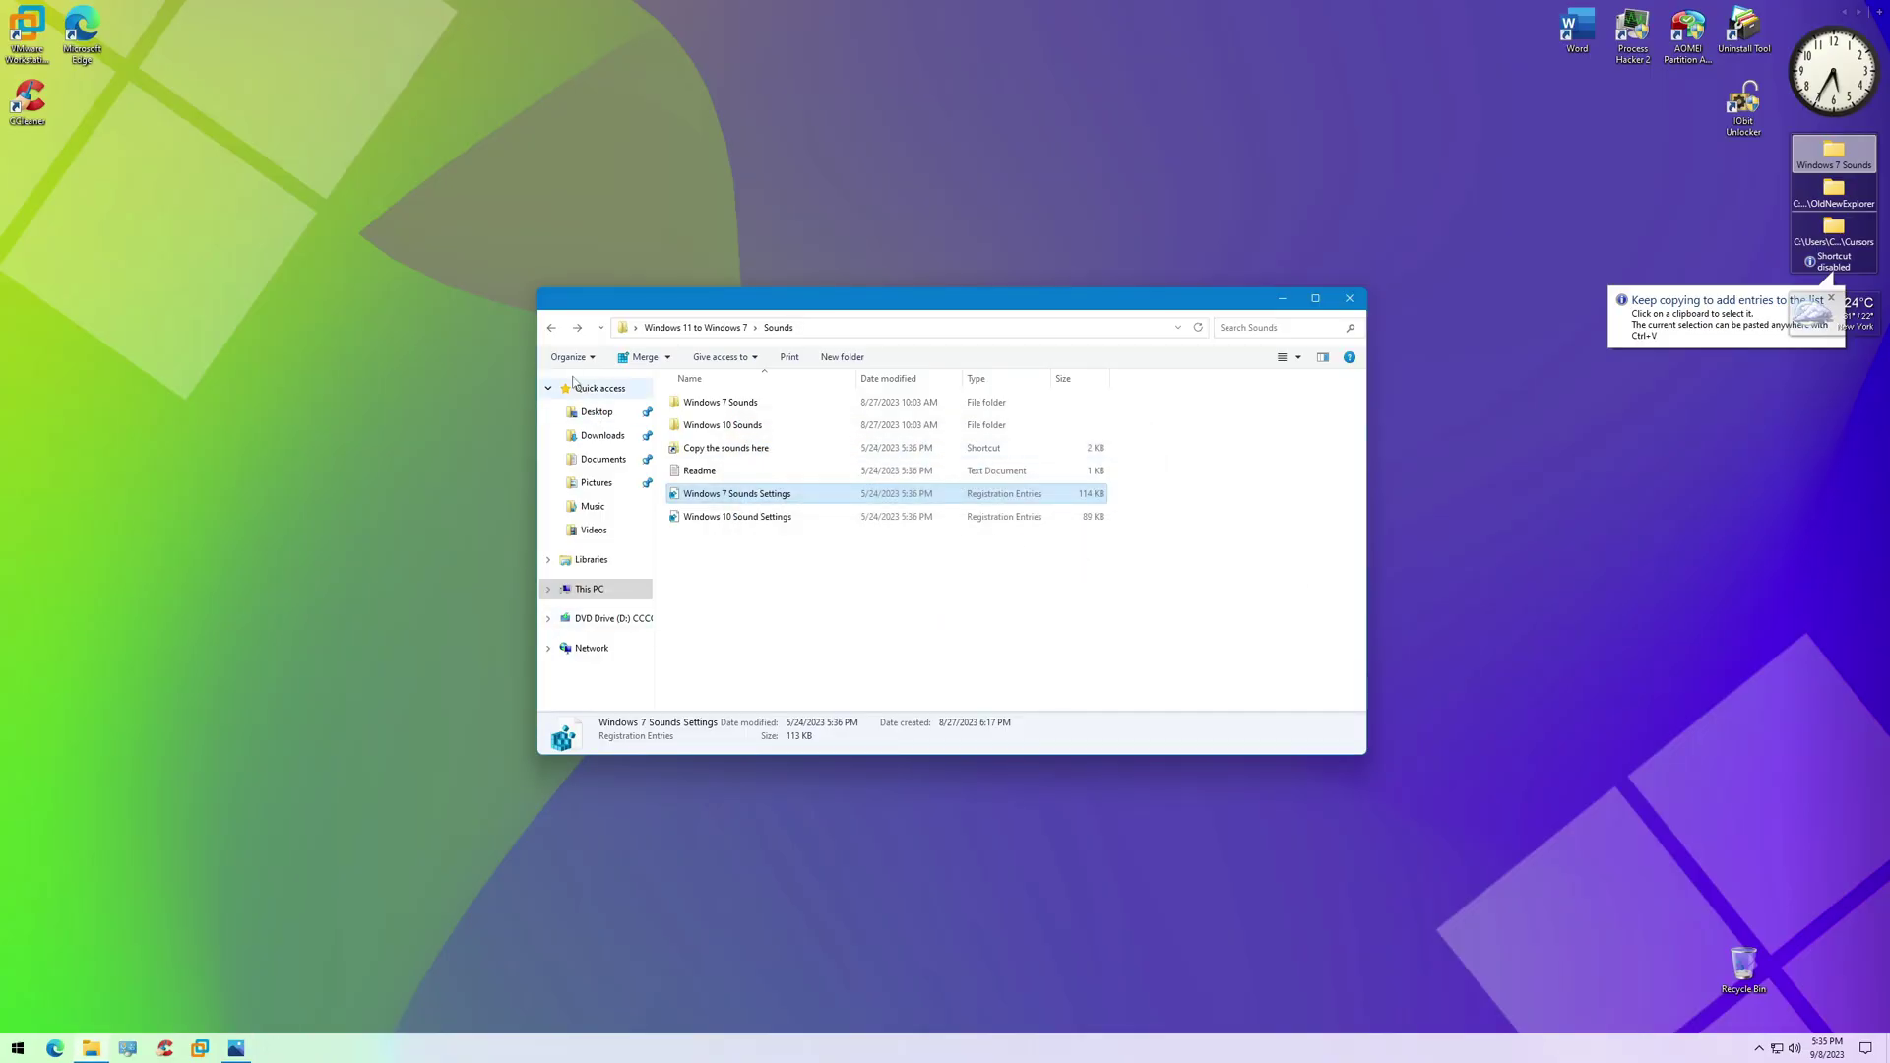
# Install Open-Shell as administrator from OpenShellSetup_4_4_167 in the Start Menu folder, accepting the license and keeping the default setup options
pyautogui.click(551, 327)
pyautogui.doubleClick(748, 607)
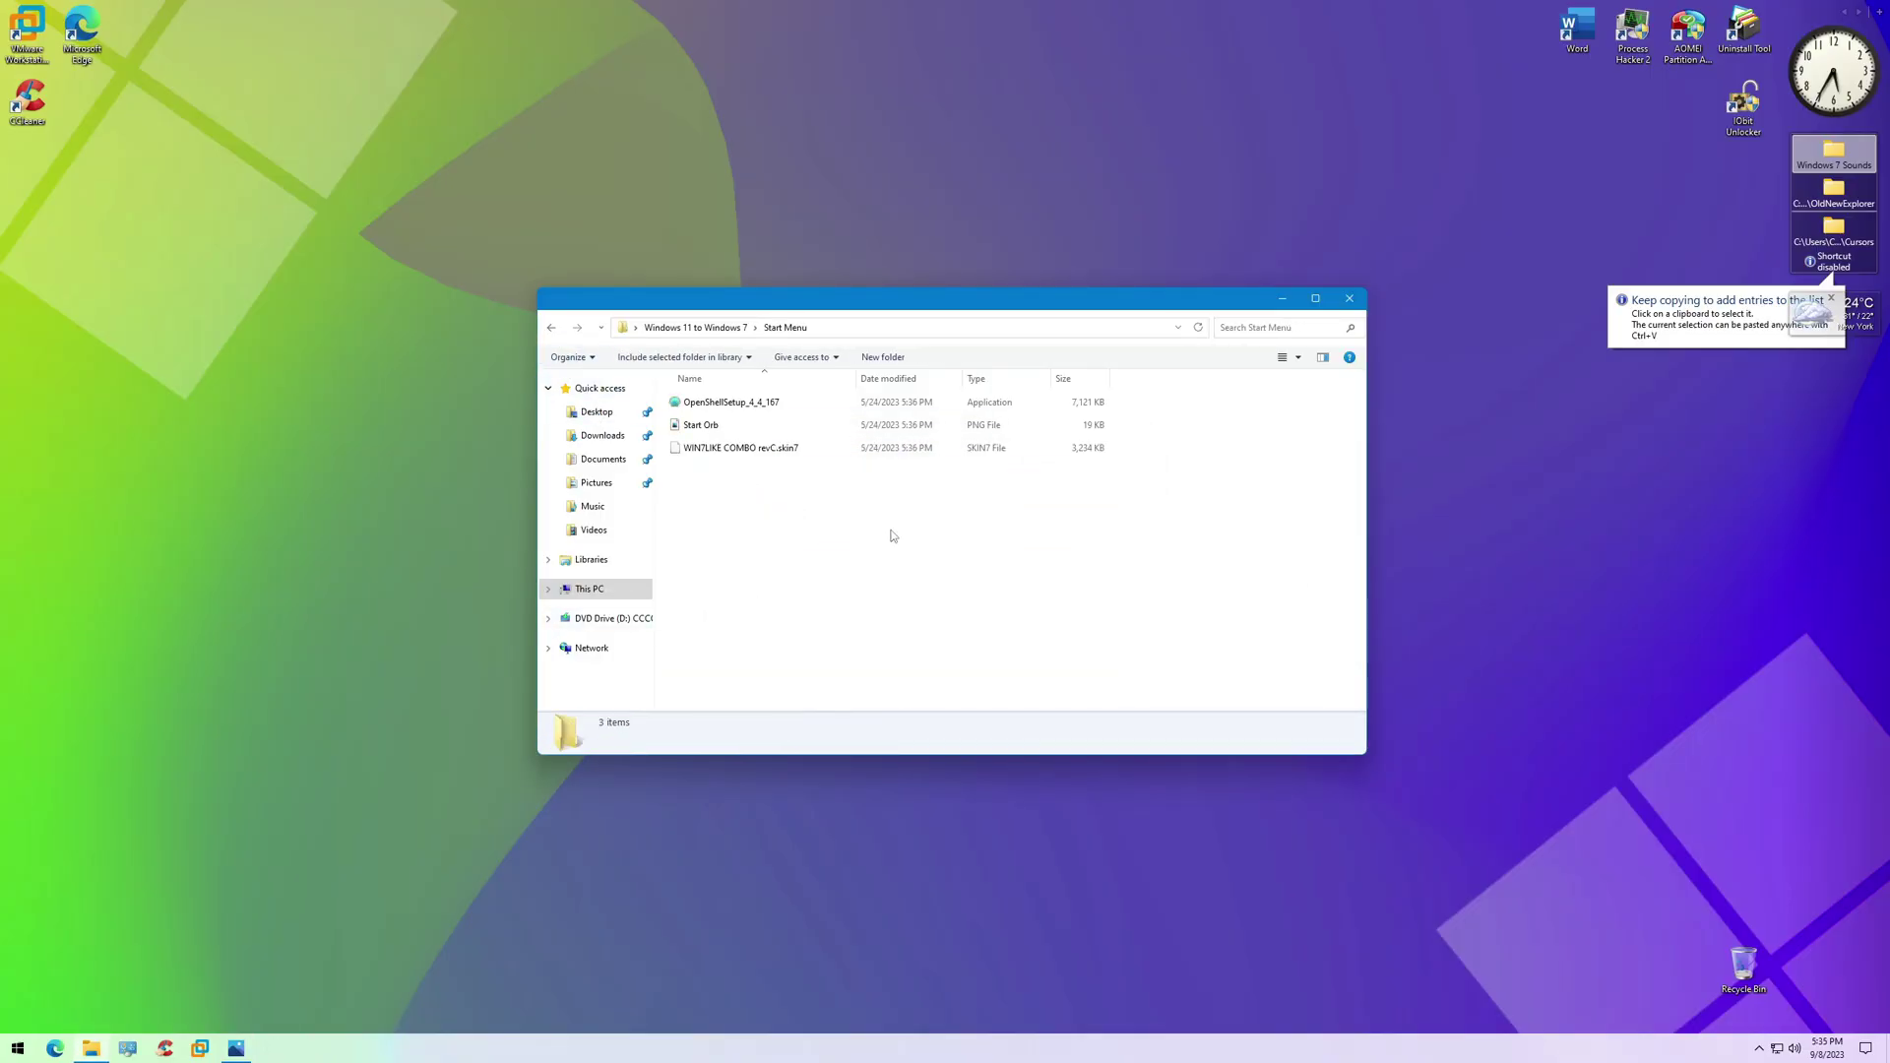
pyautogui.rightClick(762, 406)
pyautogui.click(817, 440)
pyautogui.click(905, 647)
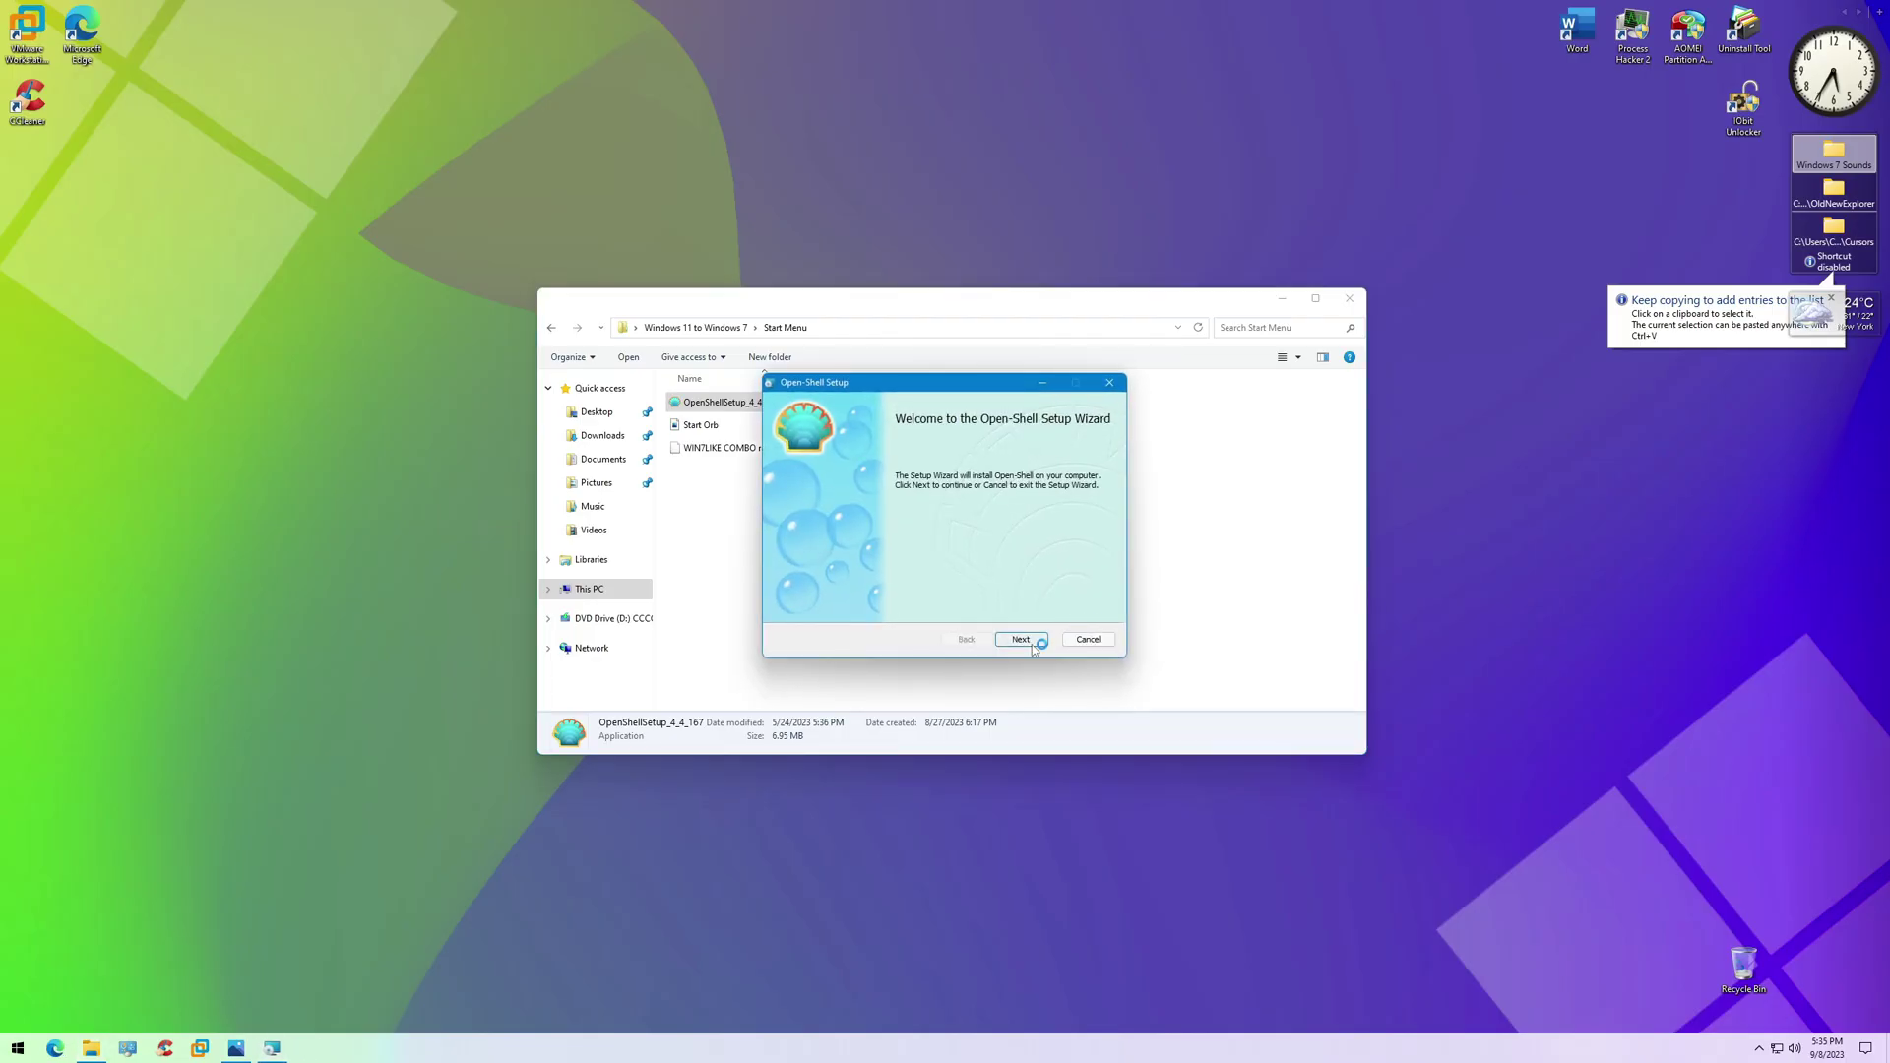
pyautogui.click(1021, 640)
pyautogui.click(925, 607)
pyautogui.click(1016, 640)
pyautogui.click(1034, 645)
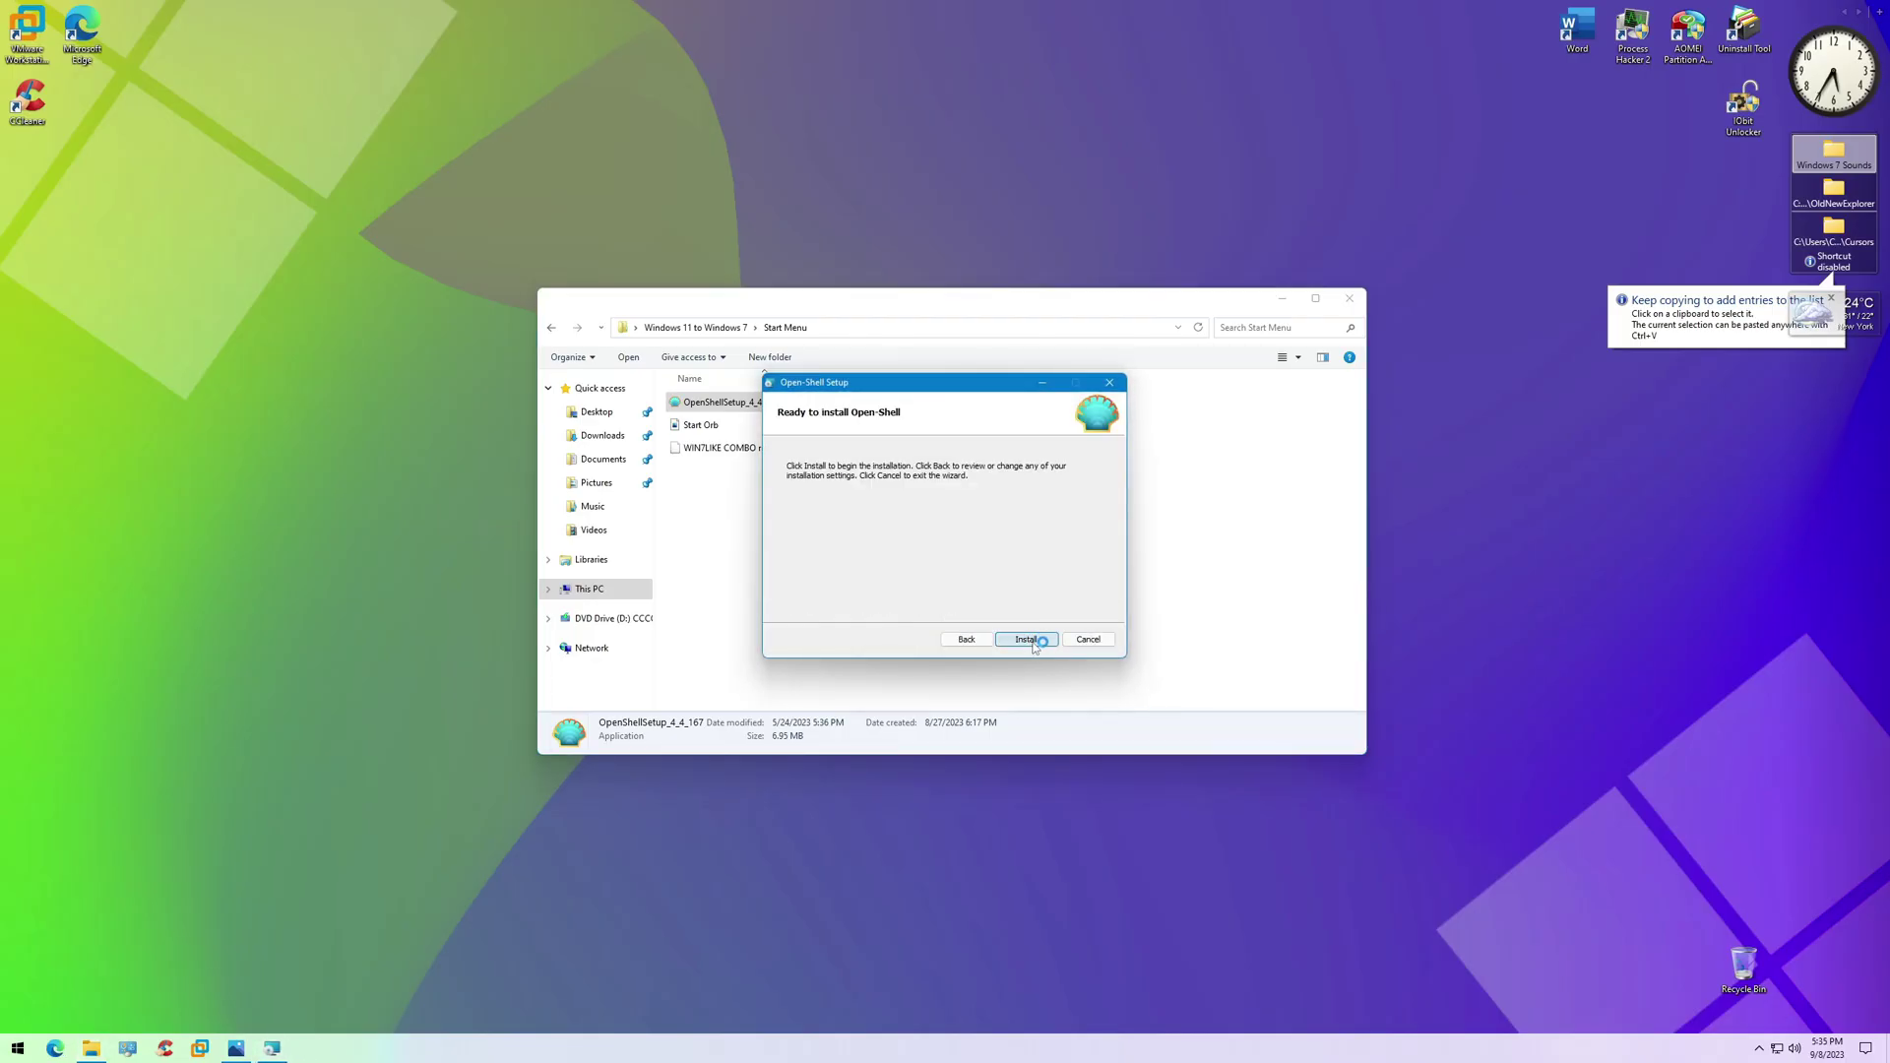
pyautogui.click(1029, 645)
pyautogui.click(1031, 645)
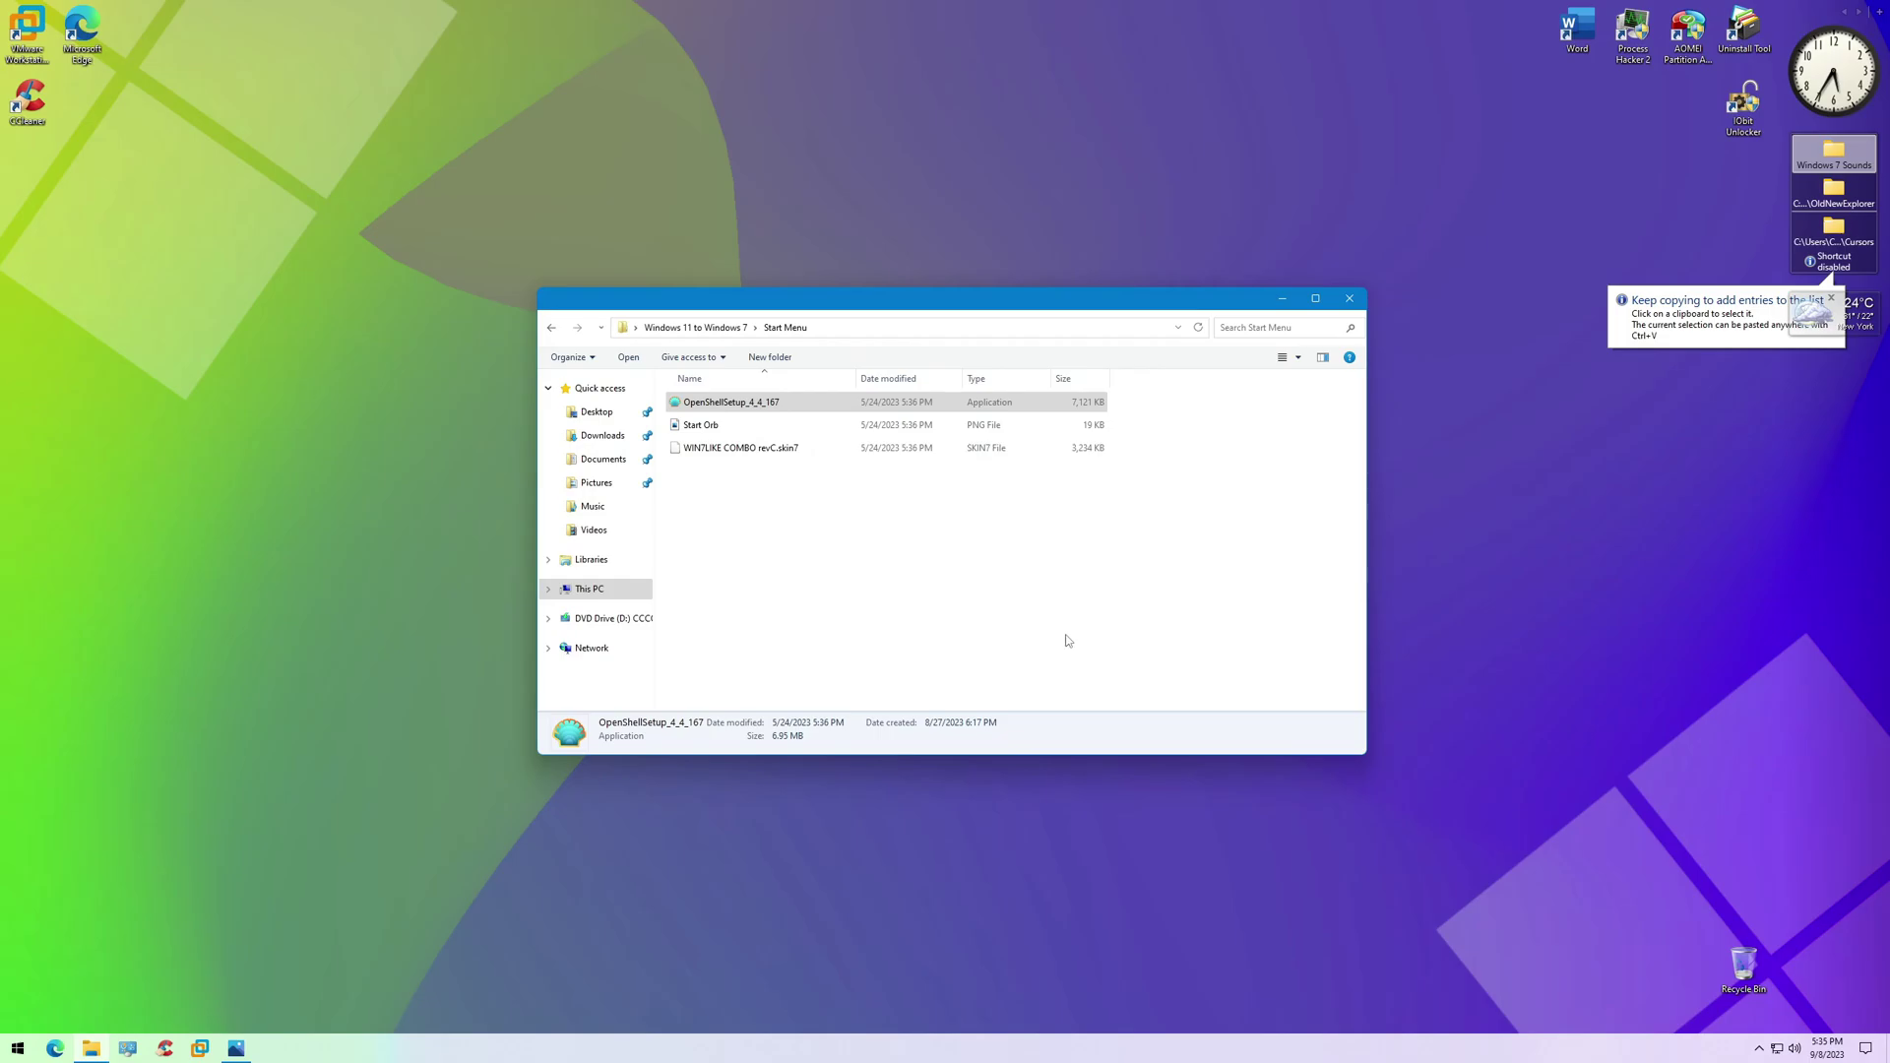
# Copy Start Orb and WIN7LIKE COMBO revC.skin7 into the Skins folder of Open-Shell in Program Files, then close File Explorer
pyautogui.moveTo(1001, 564); pyautogui.dragTo(711, 421)
pyautogui.rightClick(711, 423)
pyautogui.click(758, 732)
pyautogui.click(619, 595)
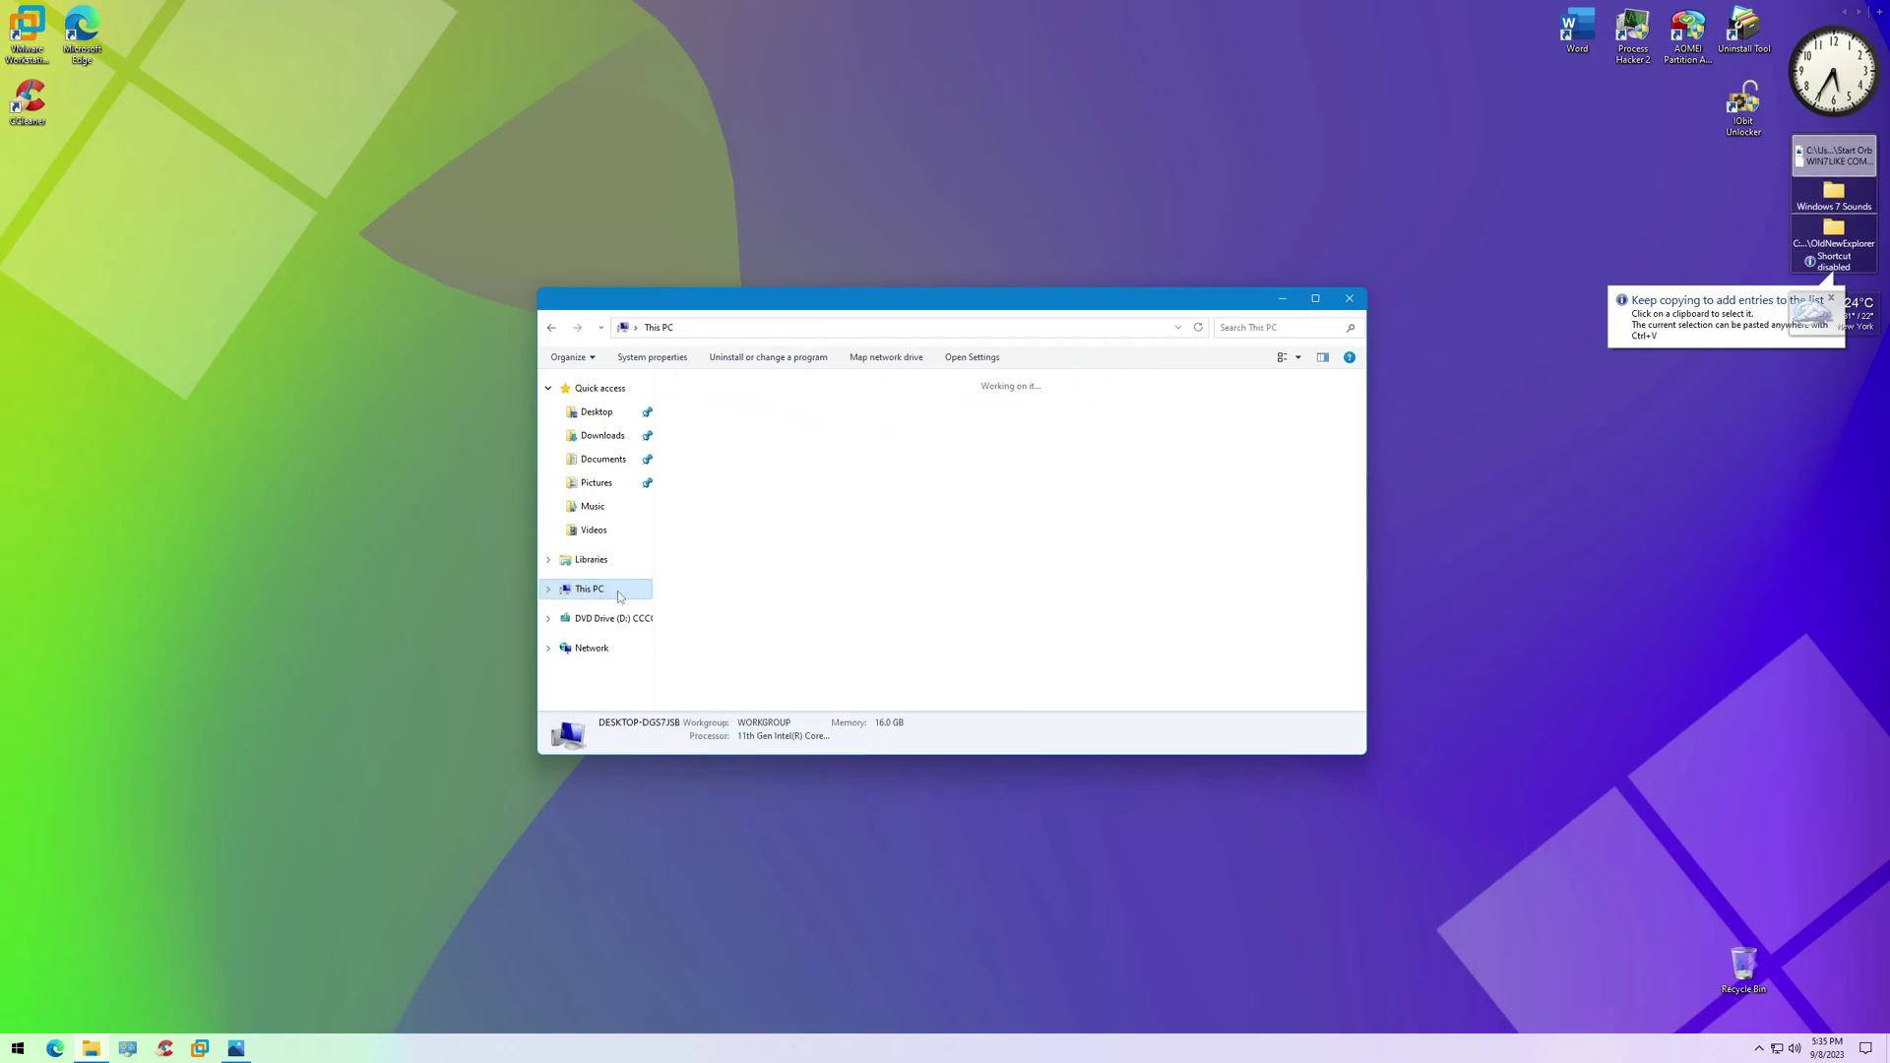
pyautogui.doubleClick(751, 425)
pyautogui.doubleClick(738, 450)
pyautogui.doubleClick(719, 695)
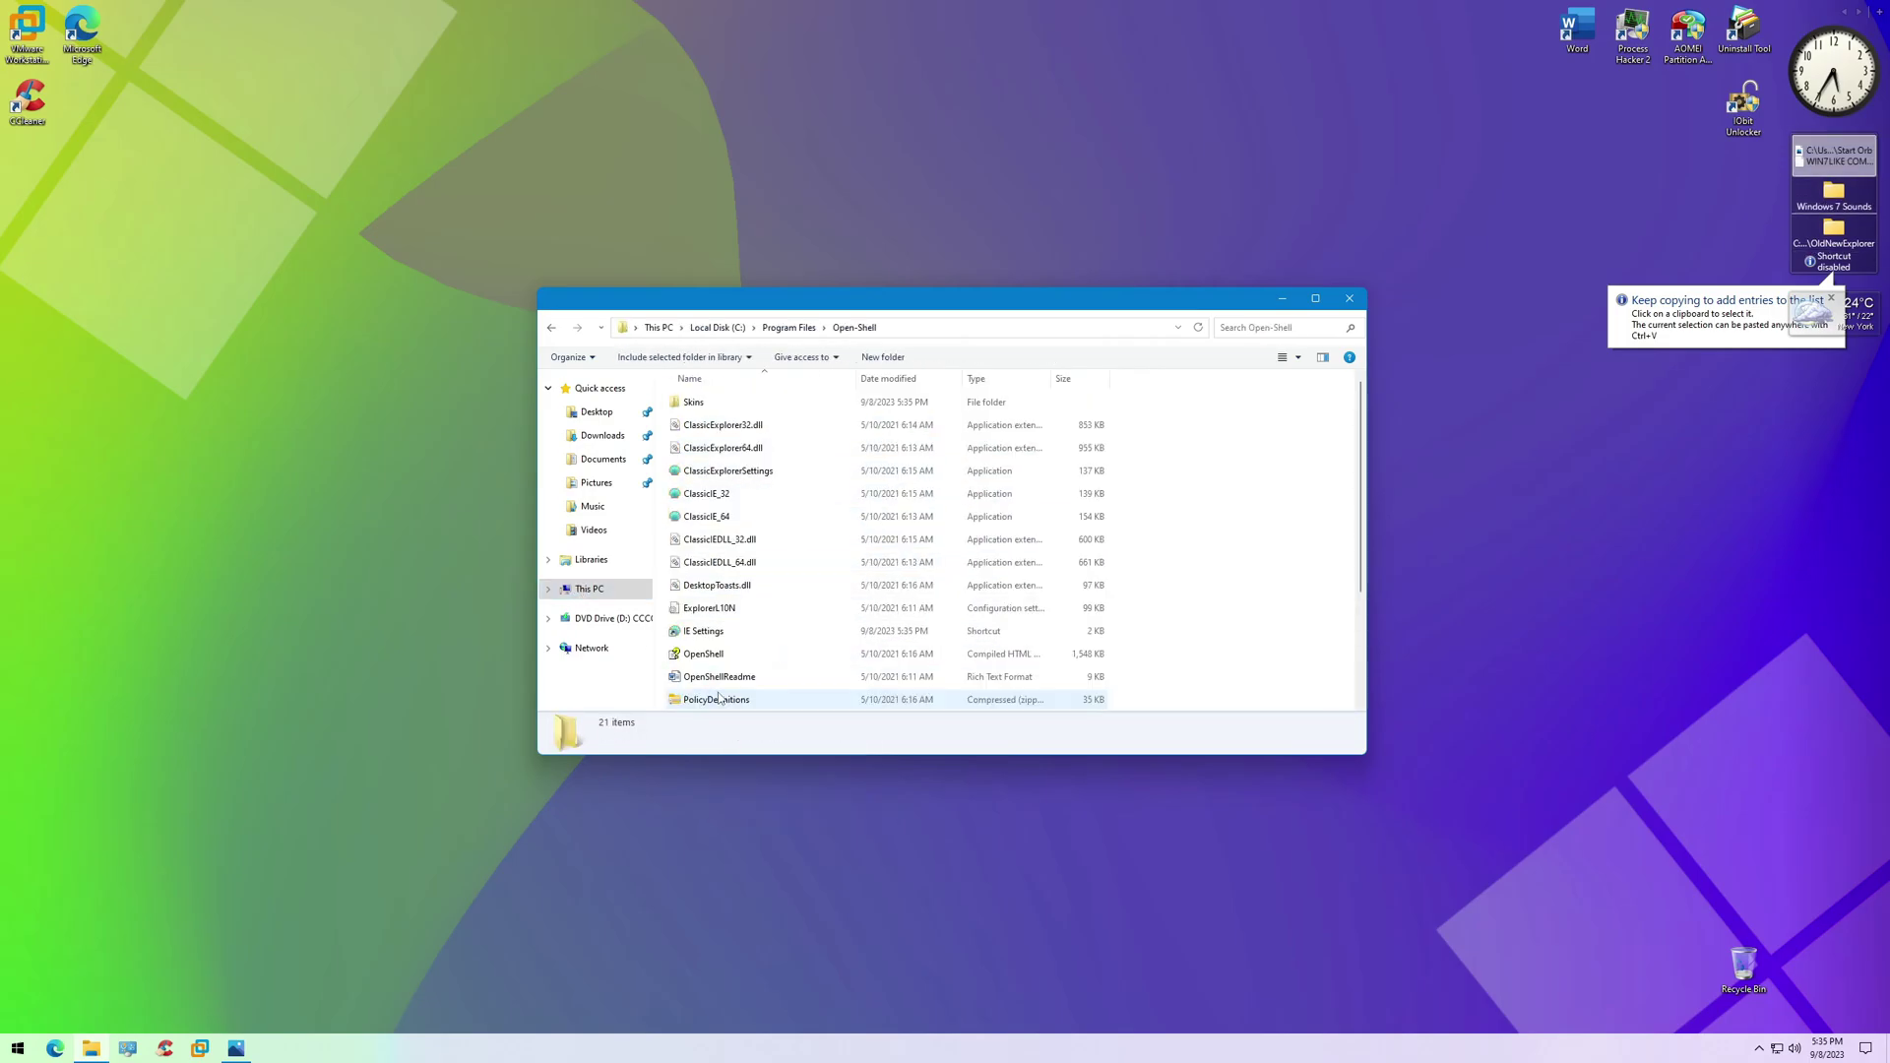
pyautogui.doubleClick(694, 402)
pyautogui.rightClick(1159, 513)
pyautogui.click(1193, 621)
pyautogui.click(984, 565)
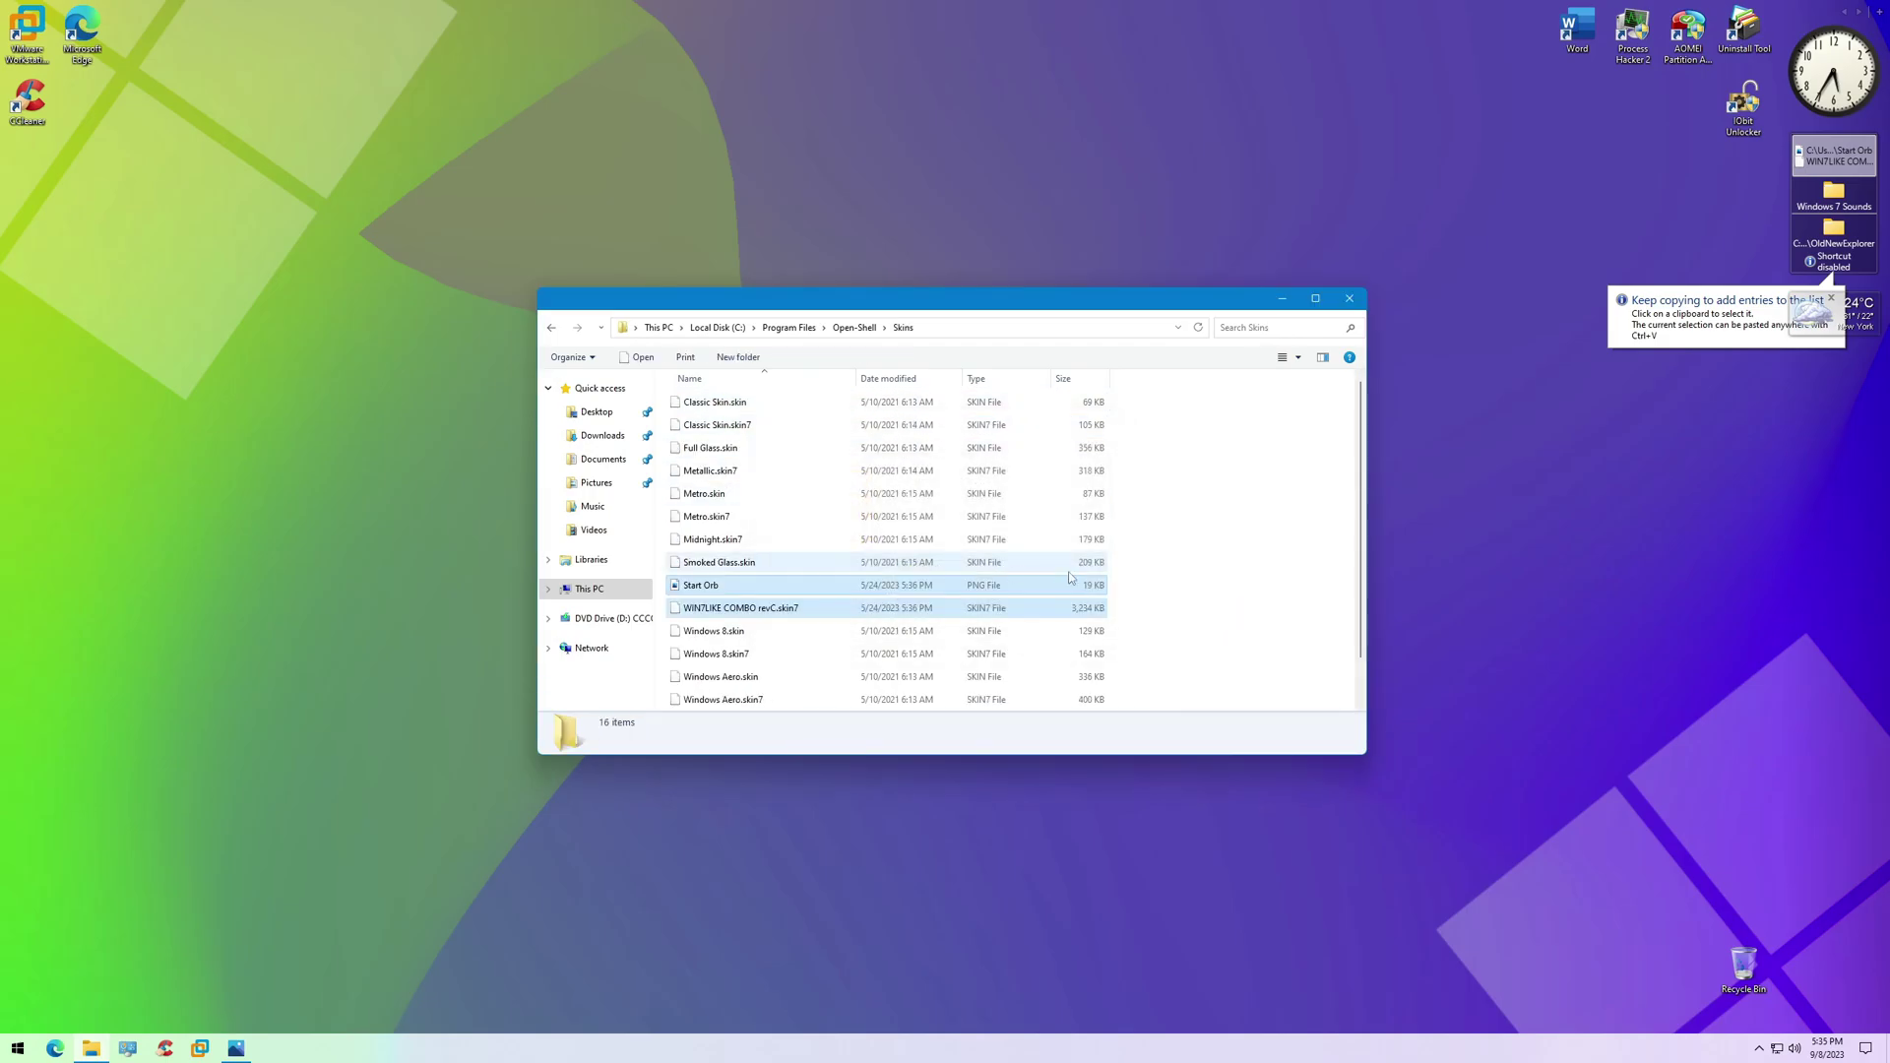
pyautogui.click(1349, 299)
# Choose the WIN7LIKE COMBO revC skin for the Windows 7 style menu in the Open-Shell settings and show all settings
pyautogui.rightClick(17, 1048)
pyautogui.click(47, 1017)
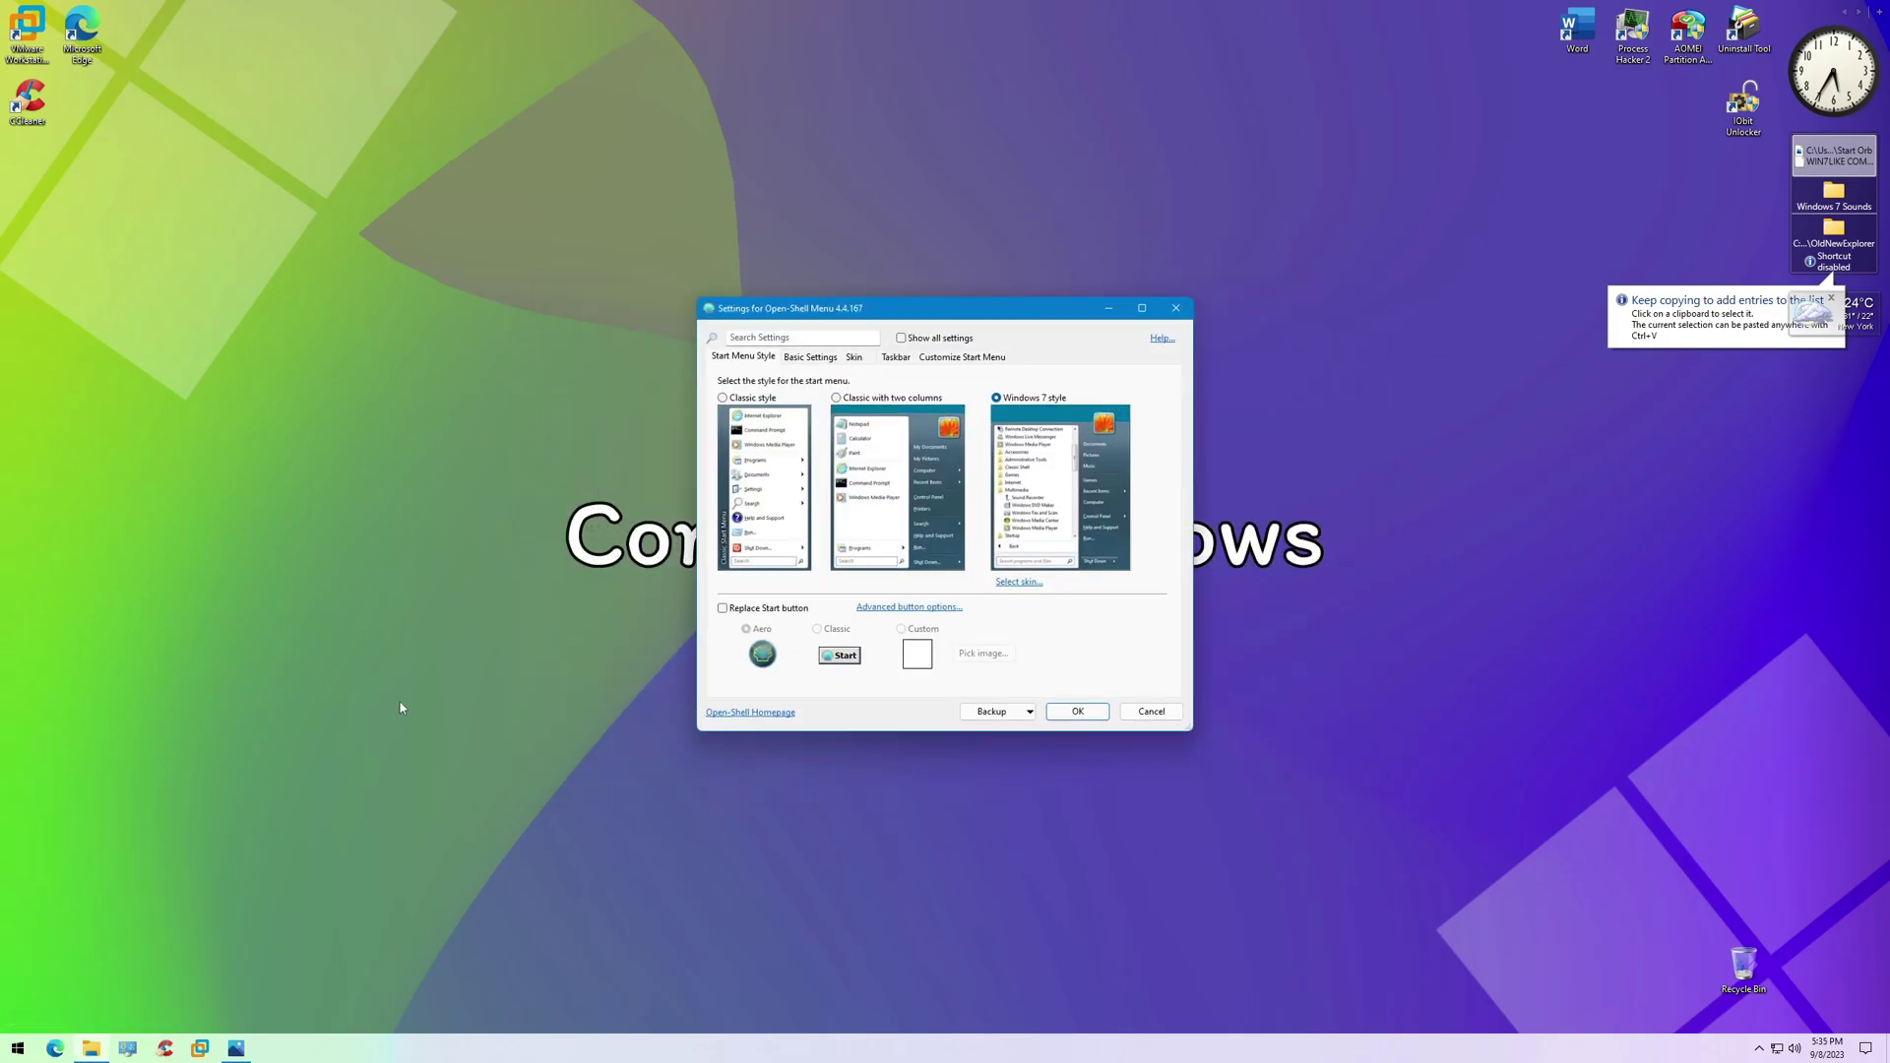
pyautogui.click(1019, 582)
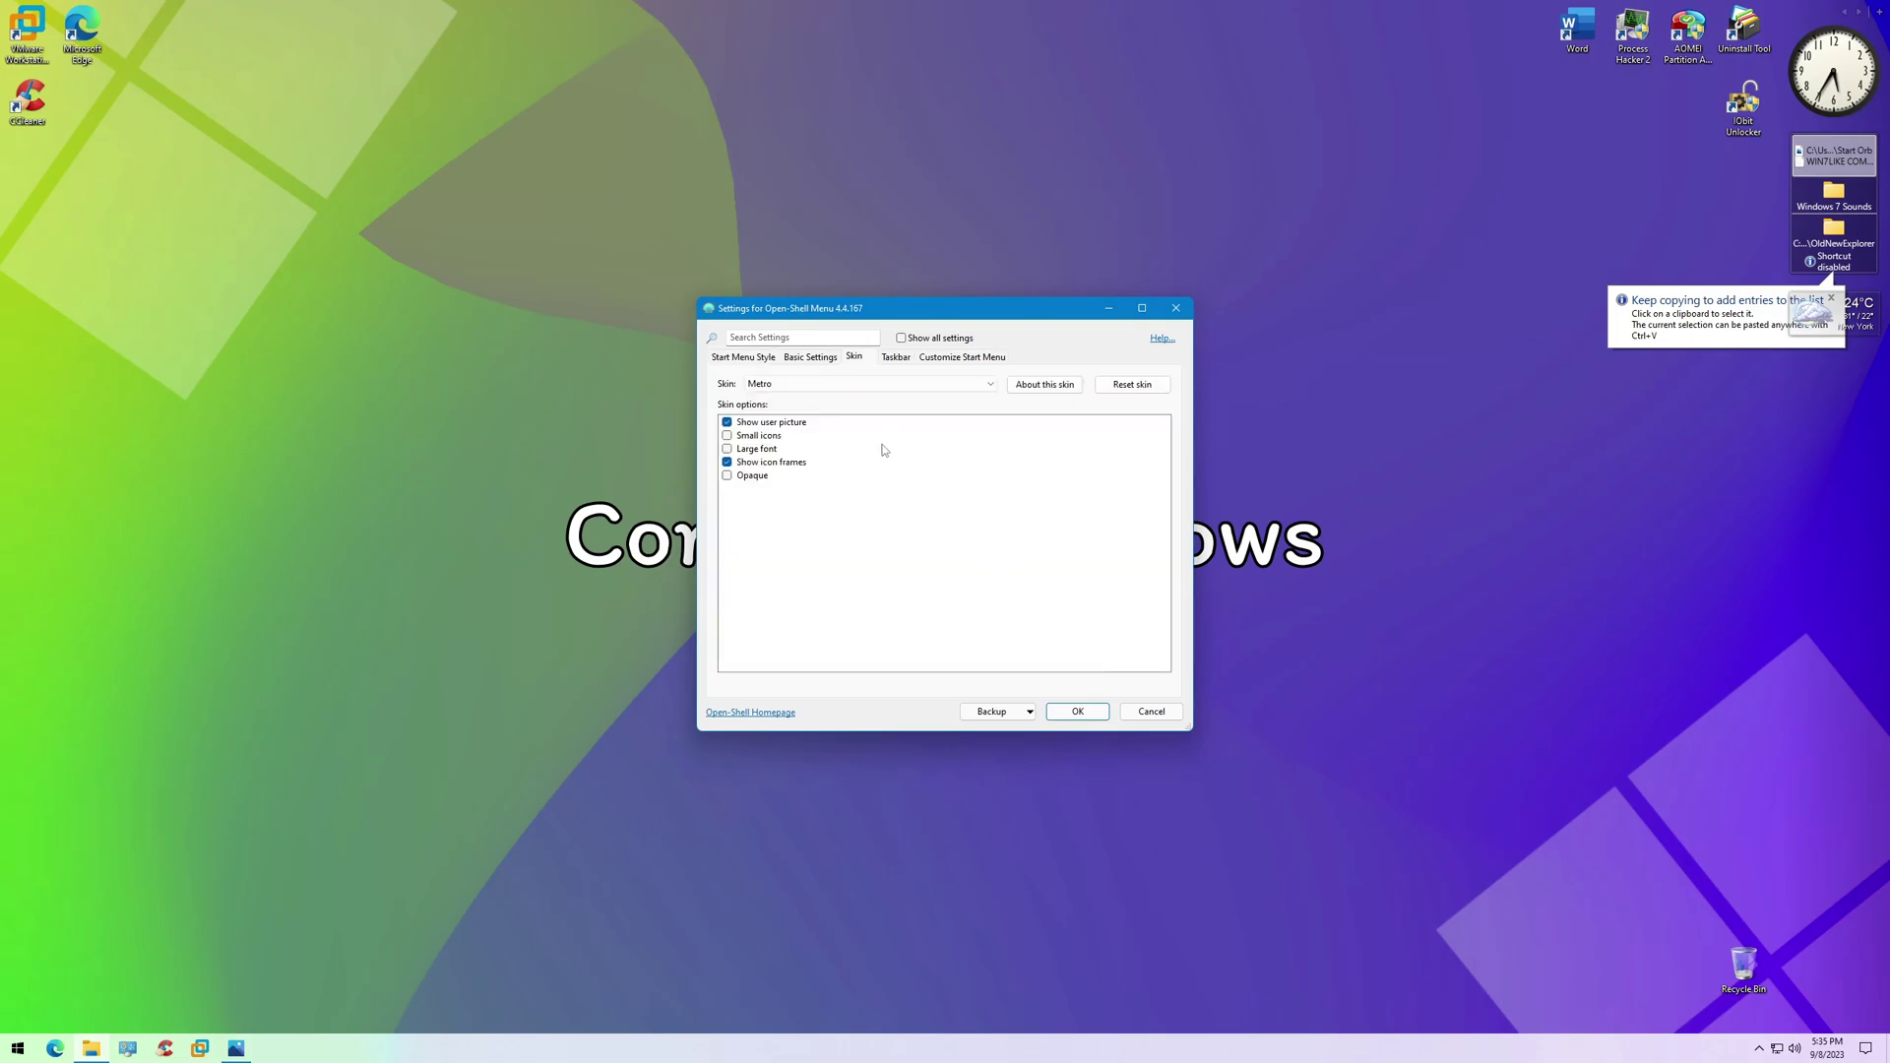
pyautogui.click(857, 383)
pyautogui.click(807, 453)
pyautogui.scroll(-2, 916, 600)
pyautogui.click(942, 342)
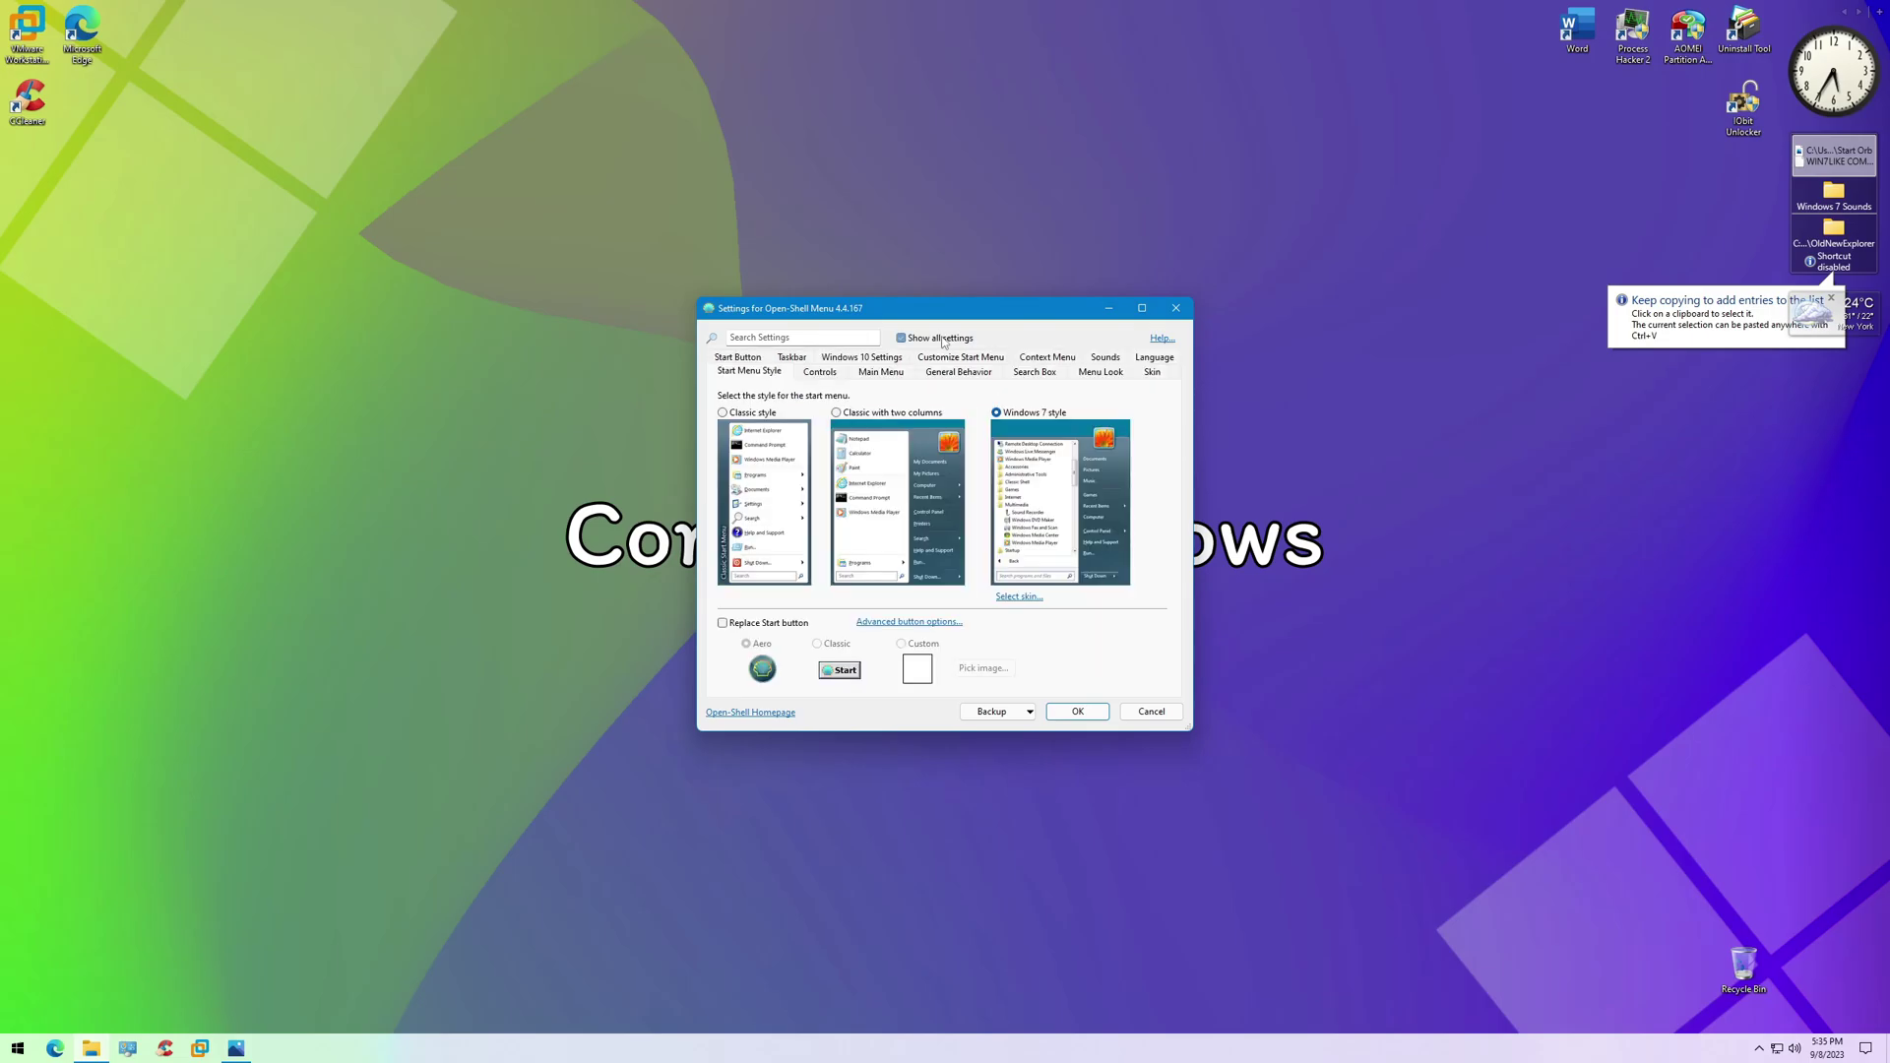
# Set the skin's glass color intensity to the low opacity, mild gradient option (menu 25, taskbar 30)
pyautogui.click(1019, 596)
pyautogui.scroll(-5, 999, 552)
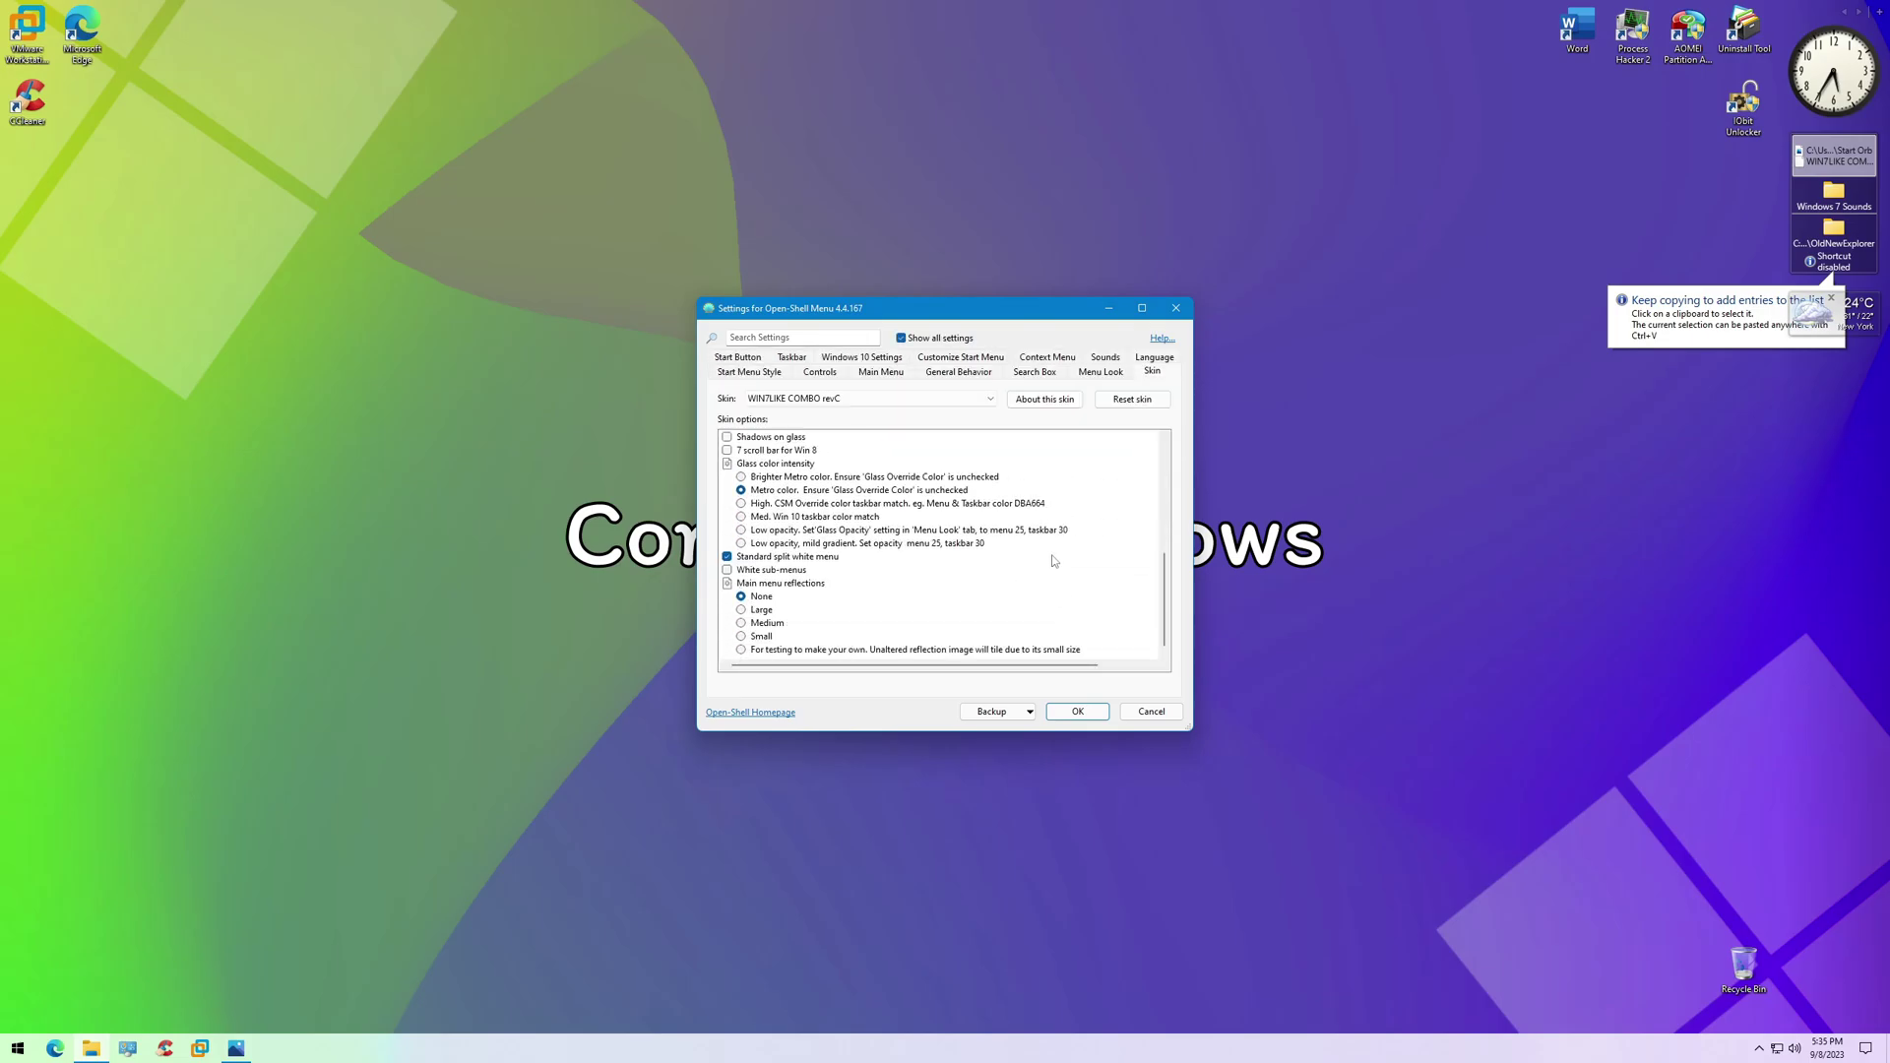
pyautogui.click(790, 544)
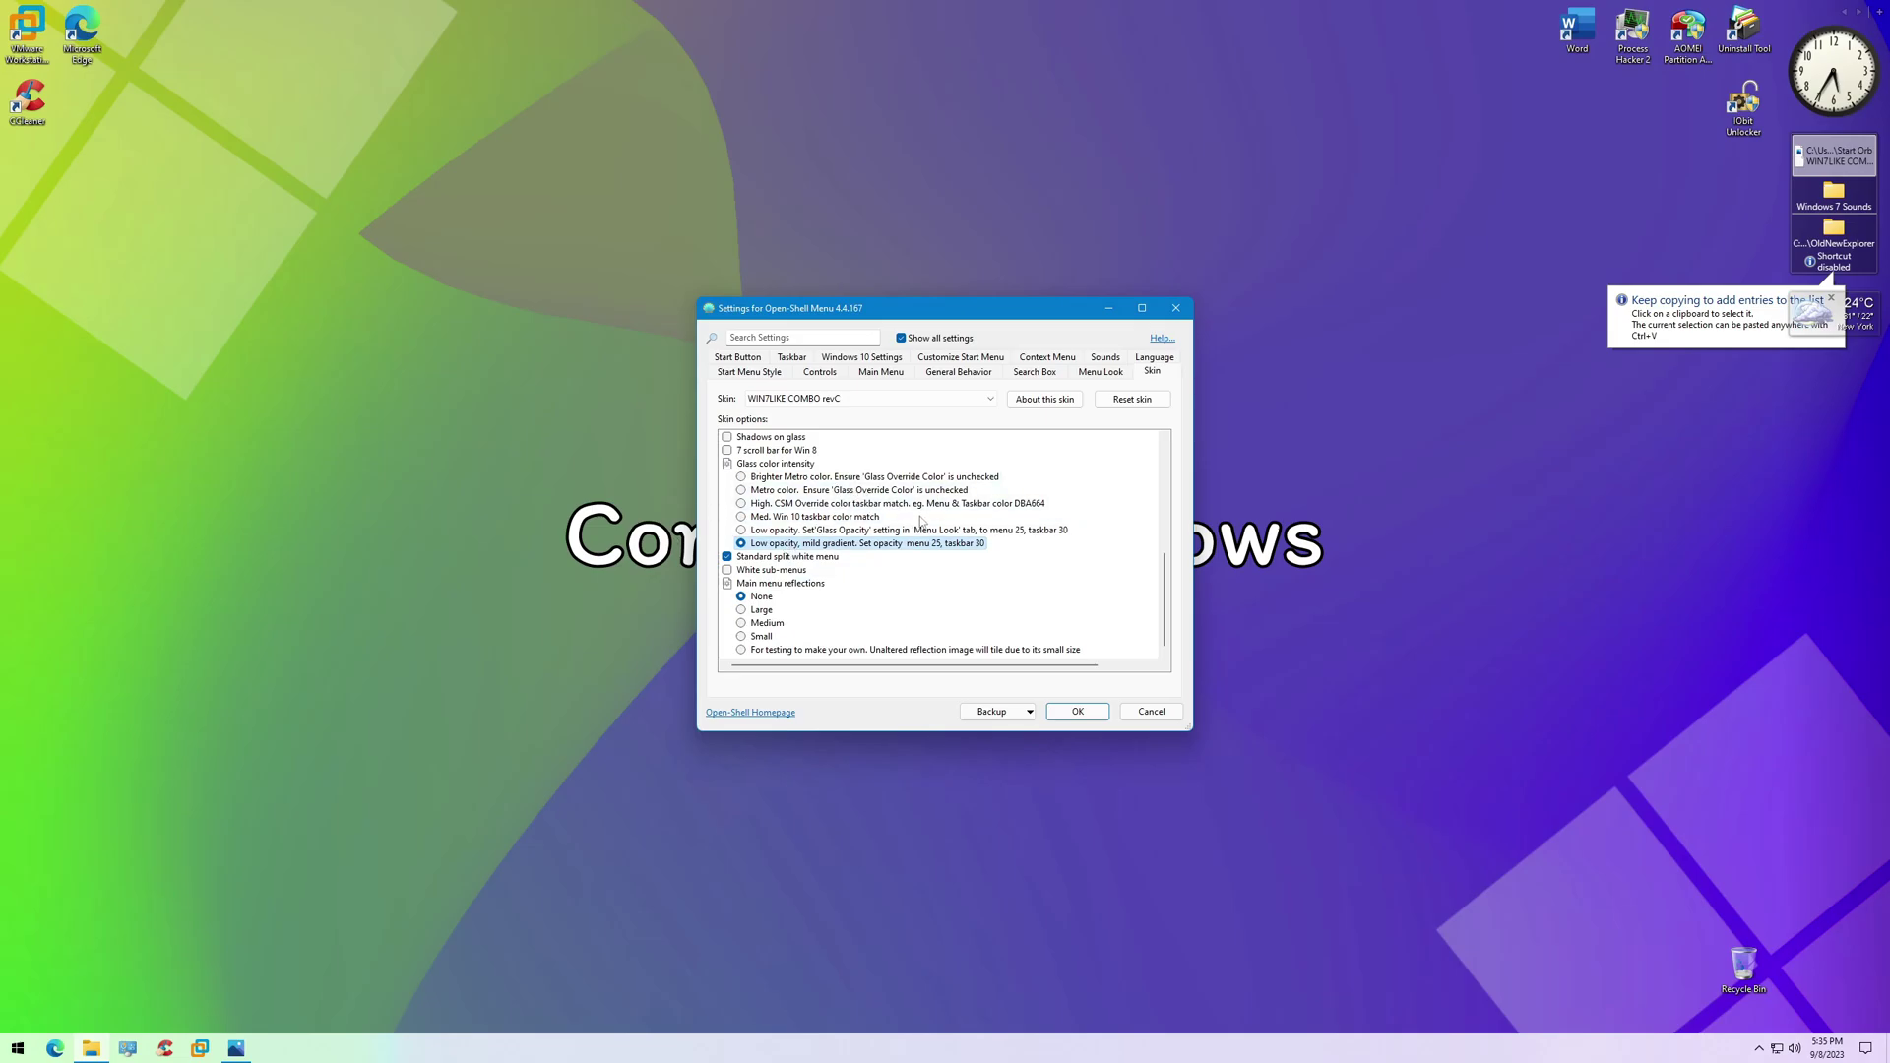
pyautogui.scroll(-5, 964, 577)
# Replace the Start button with the custom Start Orb image from the Open-Shell Skins folder and save the settings
pyautogui.click(758, 372)
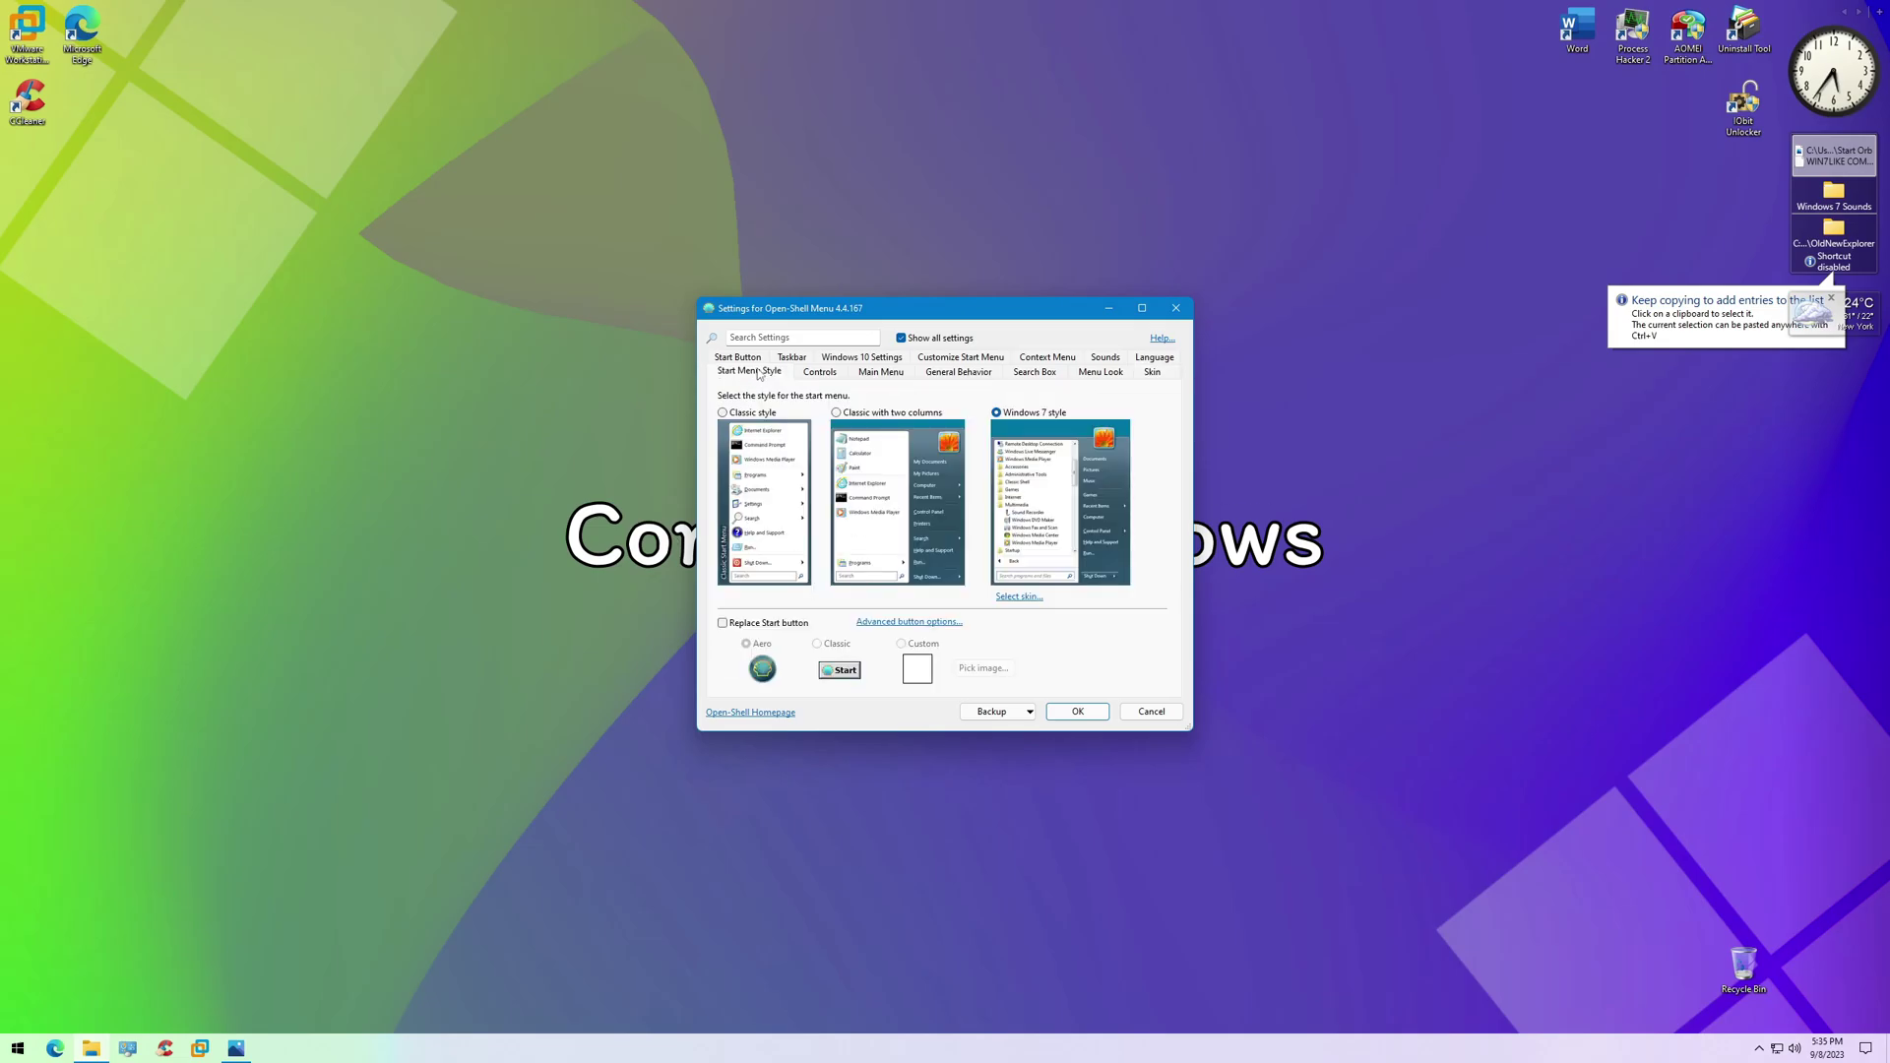
pyautogui.click(809, 625)
pyautogui.click(899, 642)
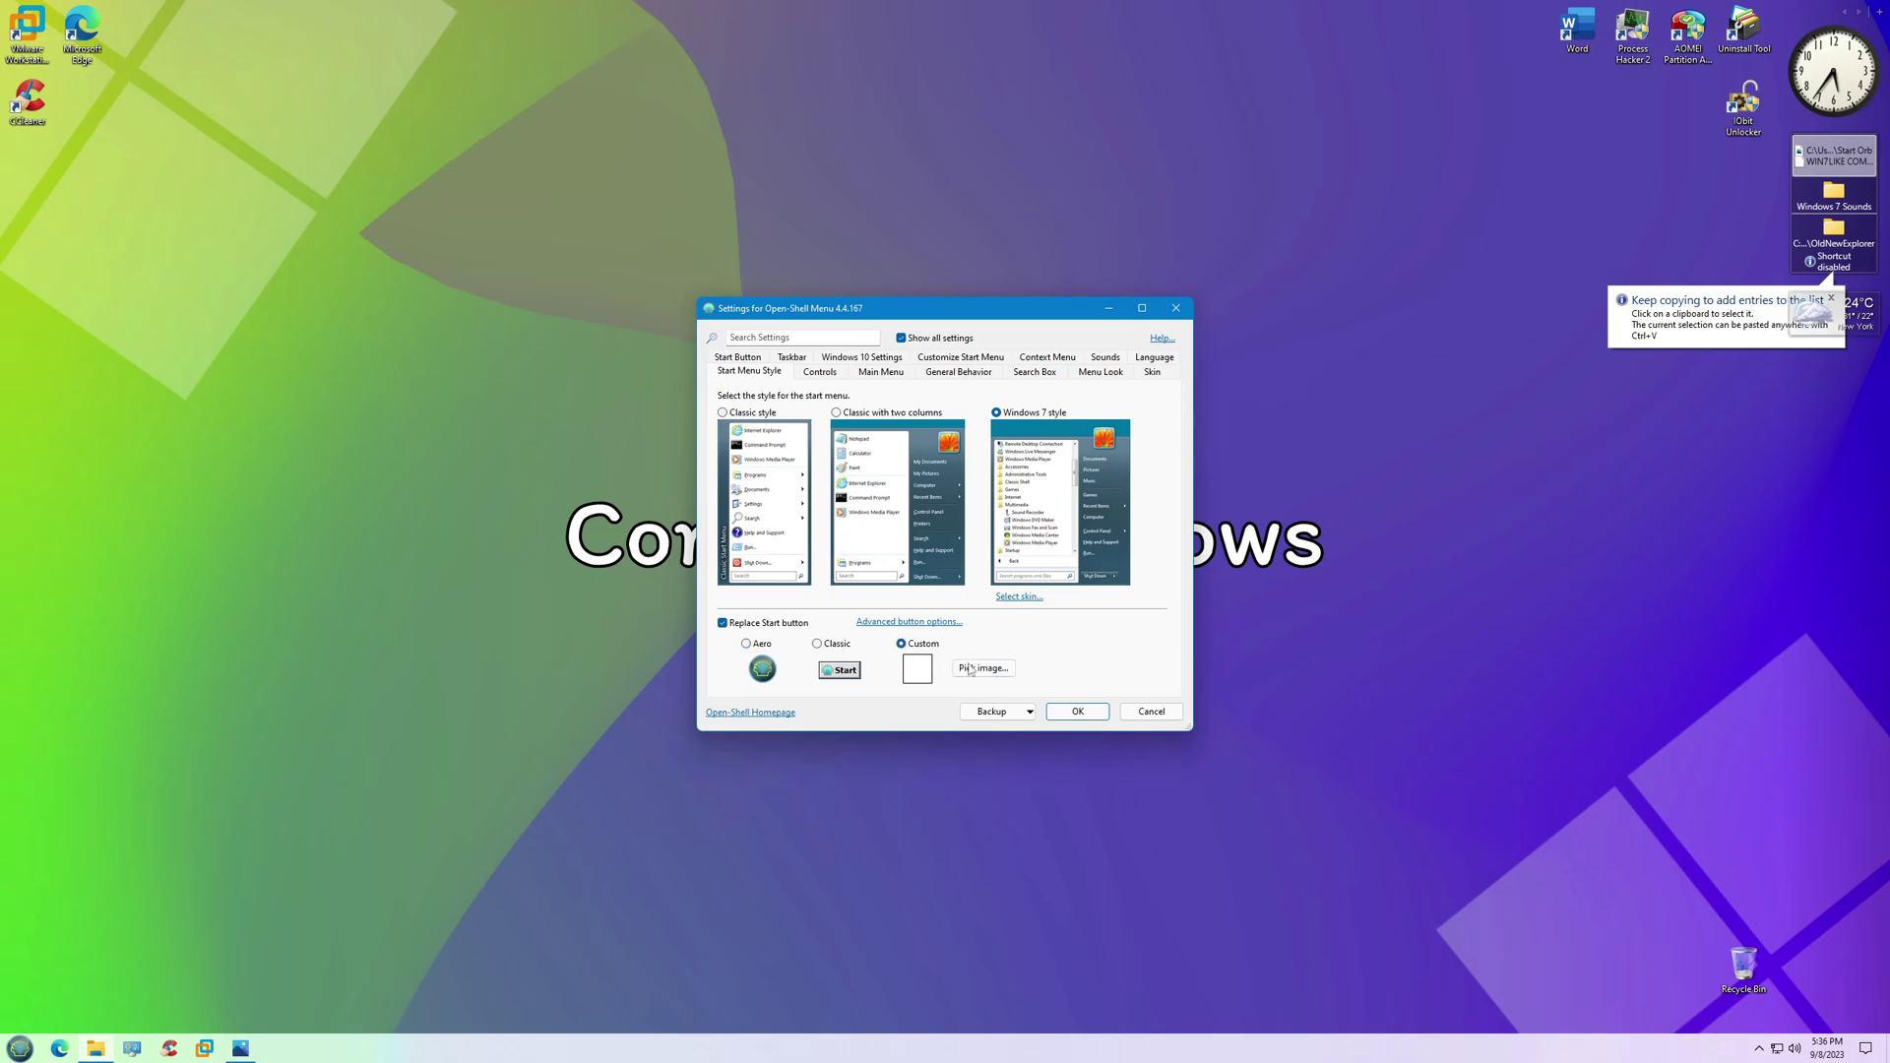
pyautogui.click(983, 669)
pyautogui.click(754, 621)
pyautogui.doubleClick(898, 466)
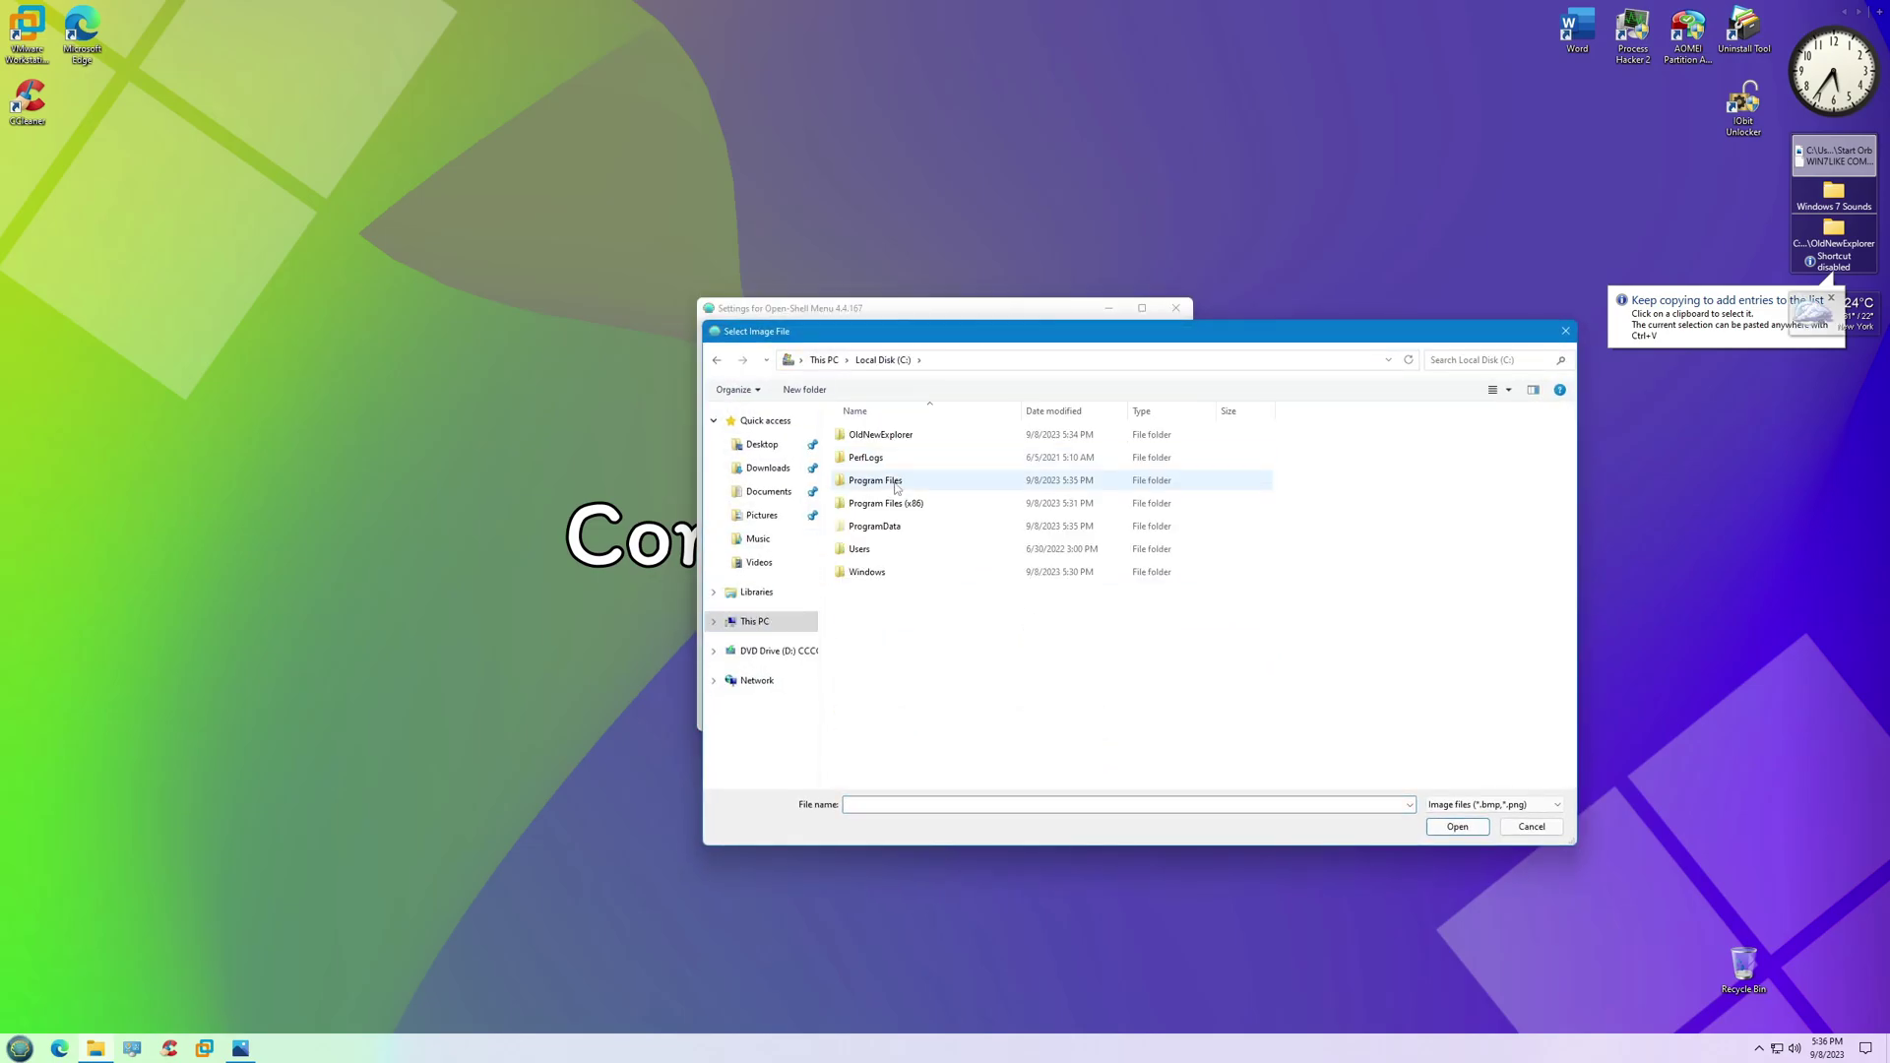
pyautogui.doubleClick(866, 481)
pyautogui.doubleClick(867, 726)
pyautogui.doubleClick(860, 435)
pyautogui.click(901, 466)
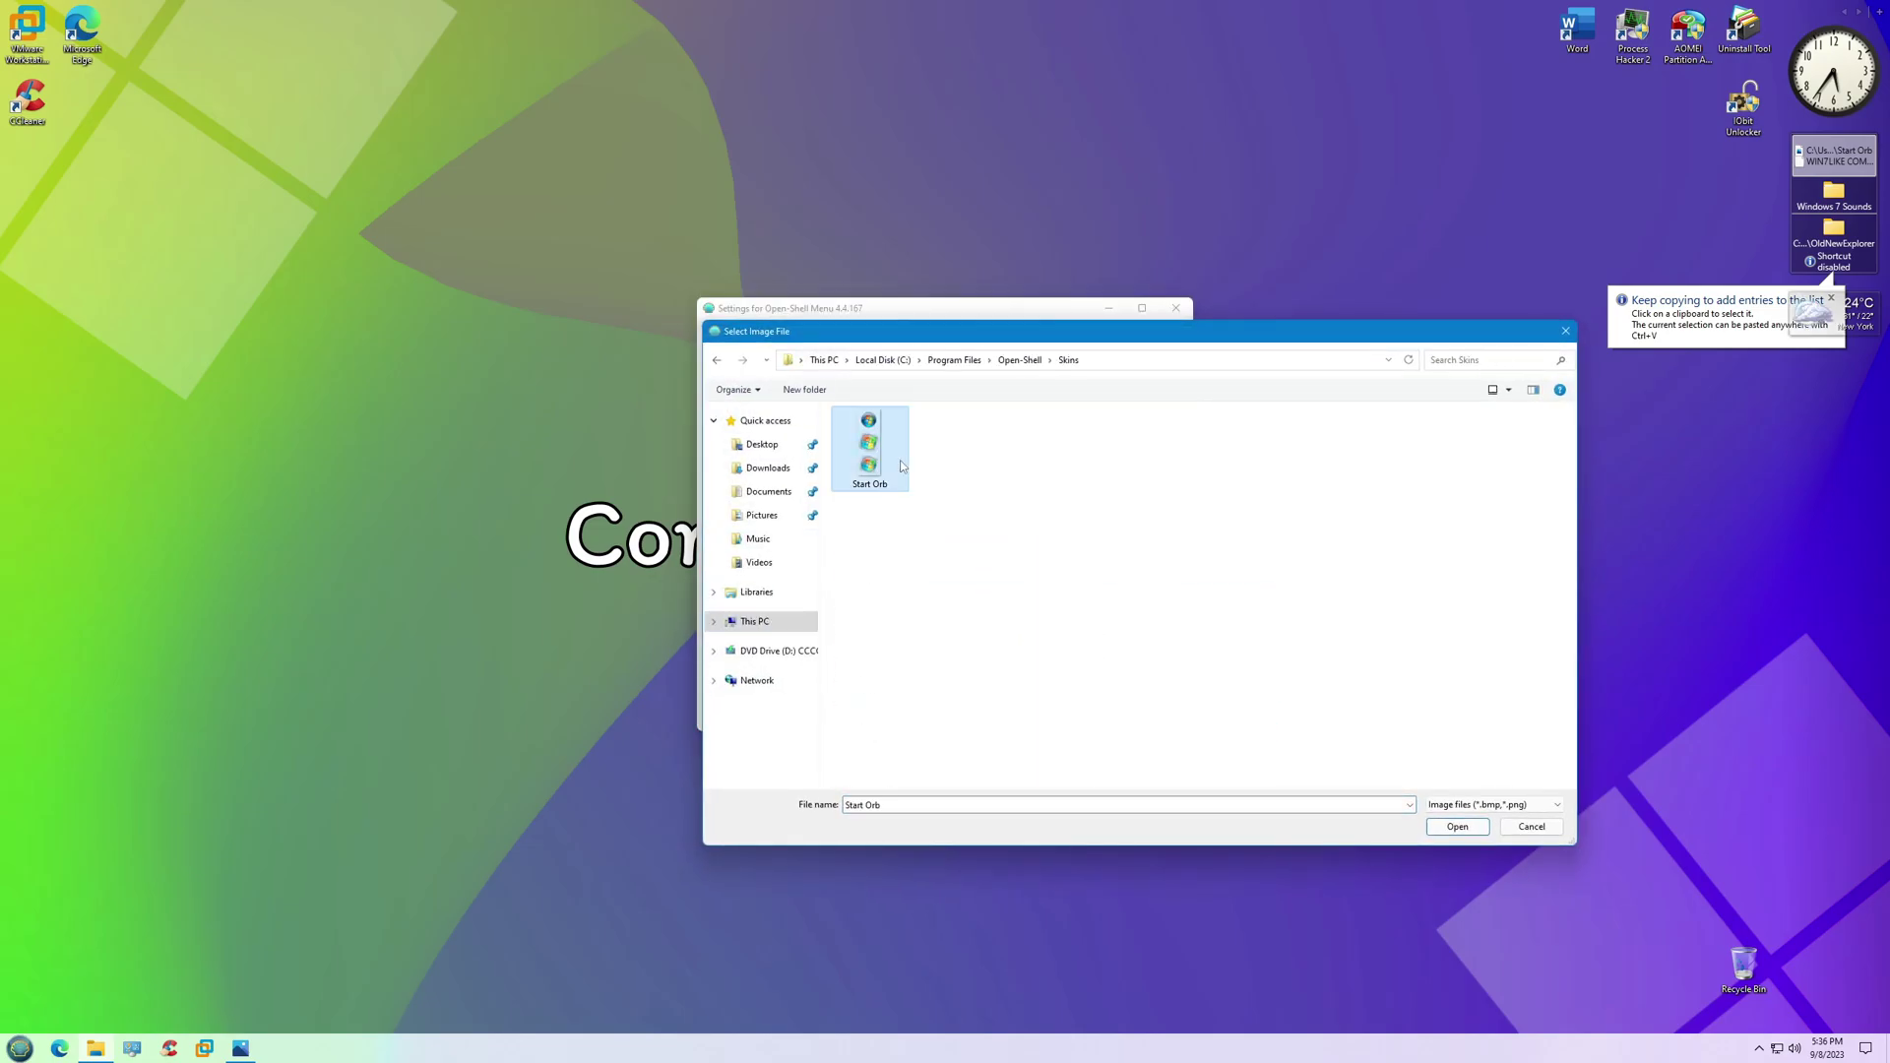
pyautogui.click(1458, 827)
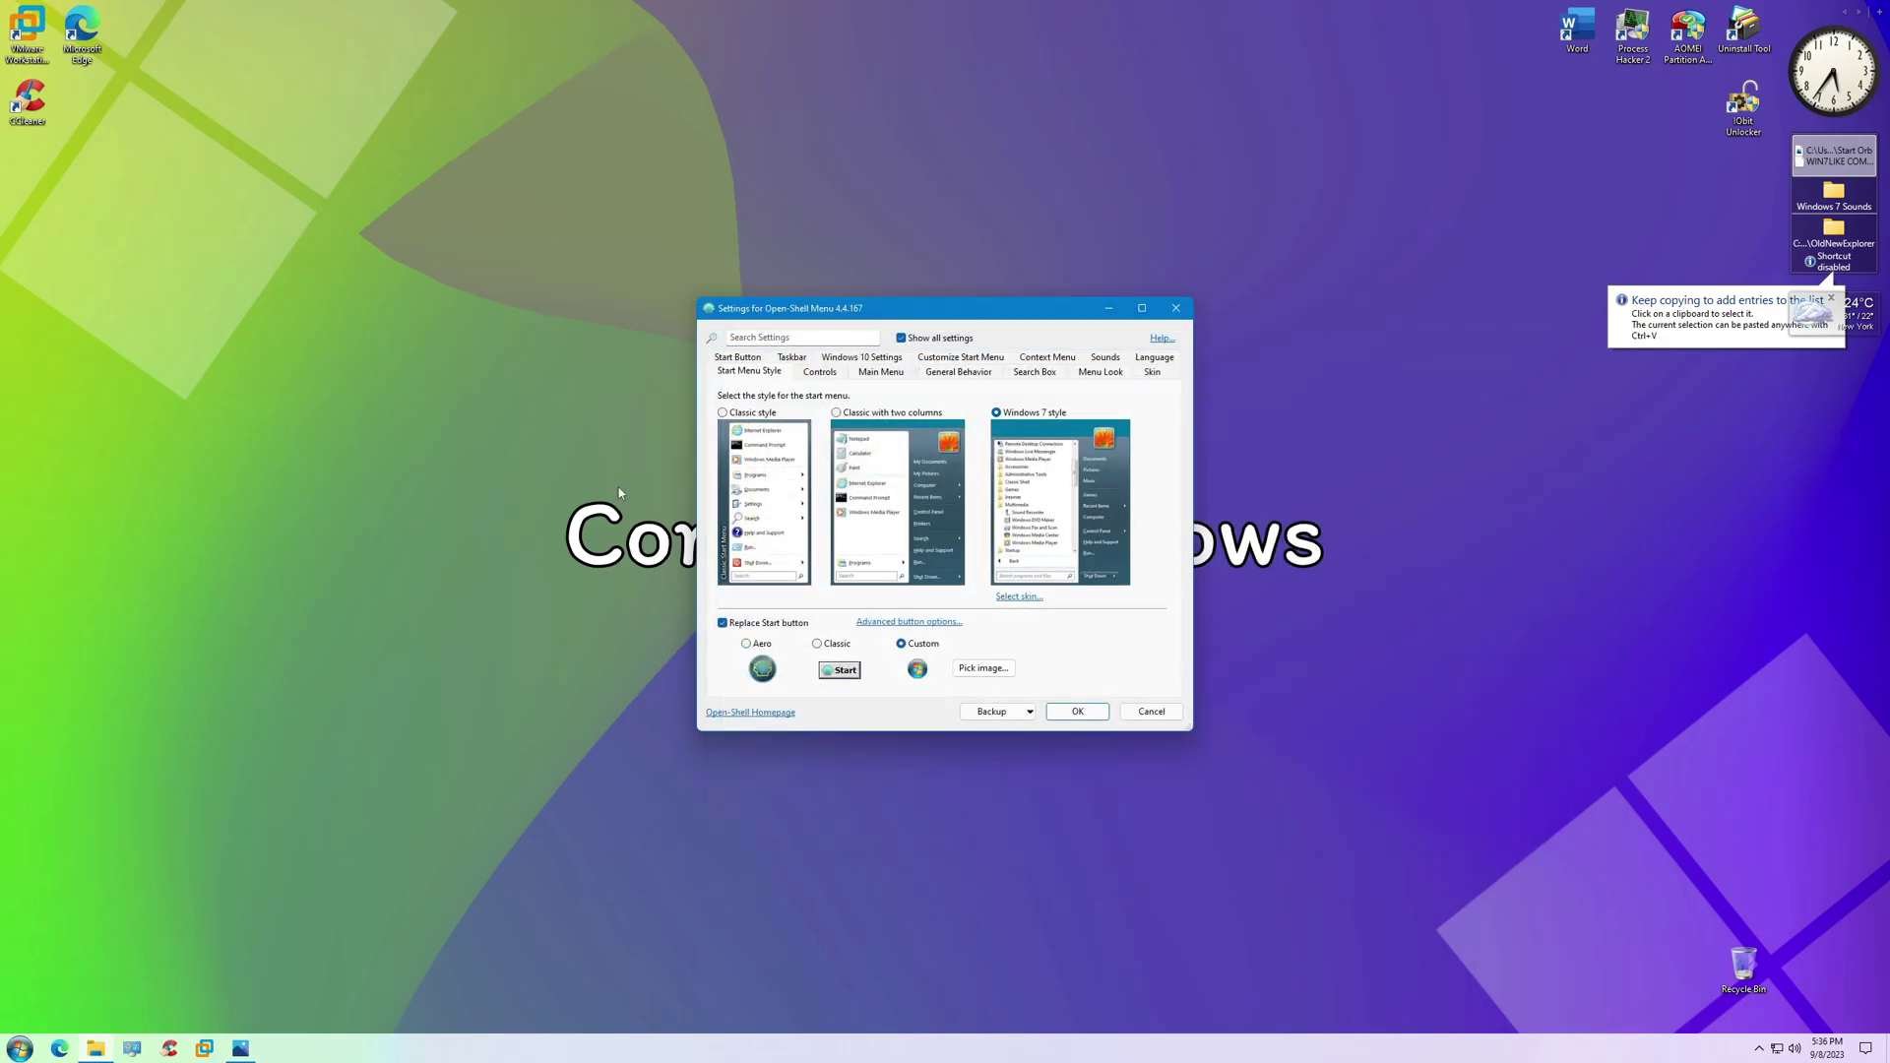
pyautogui.click(1078, 712)
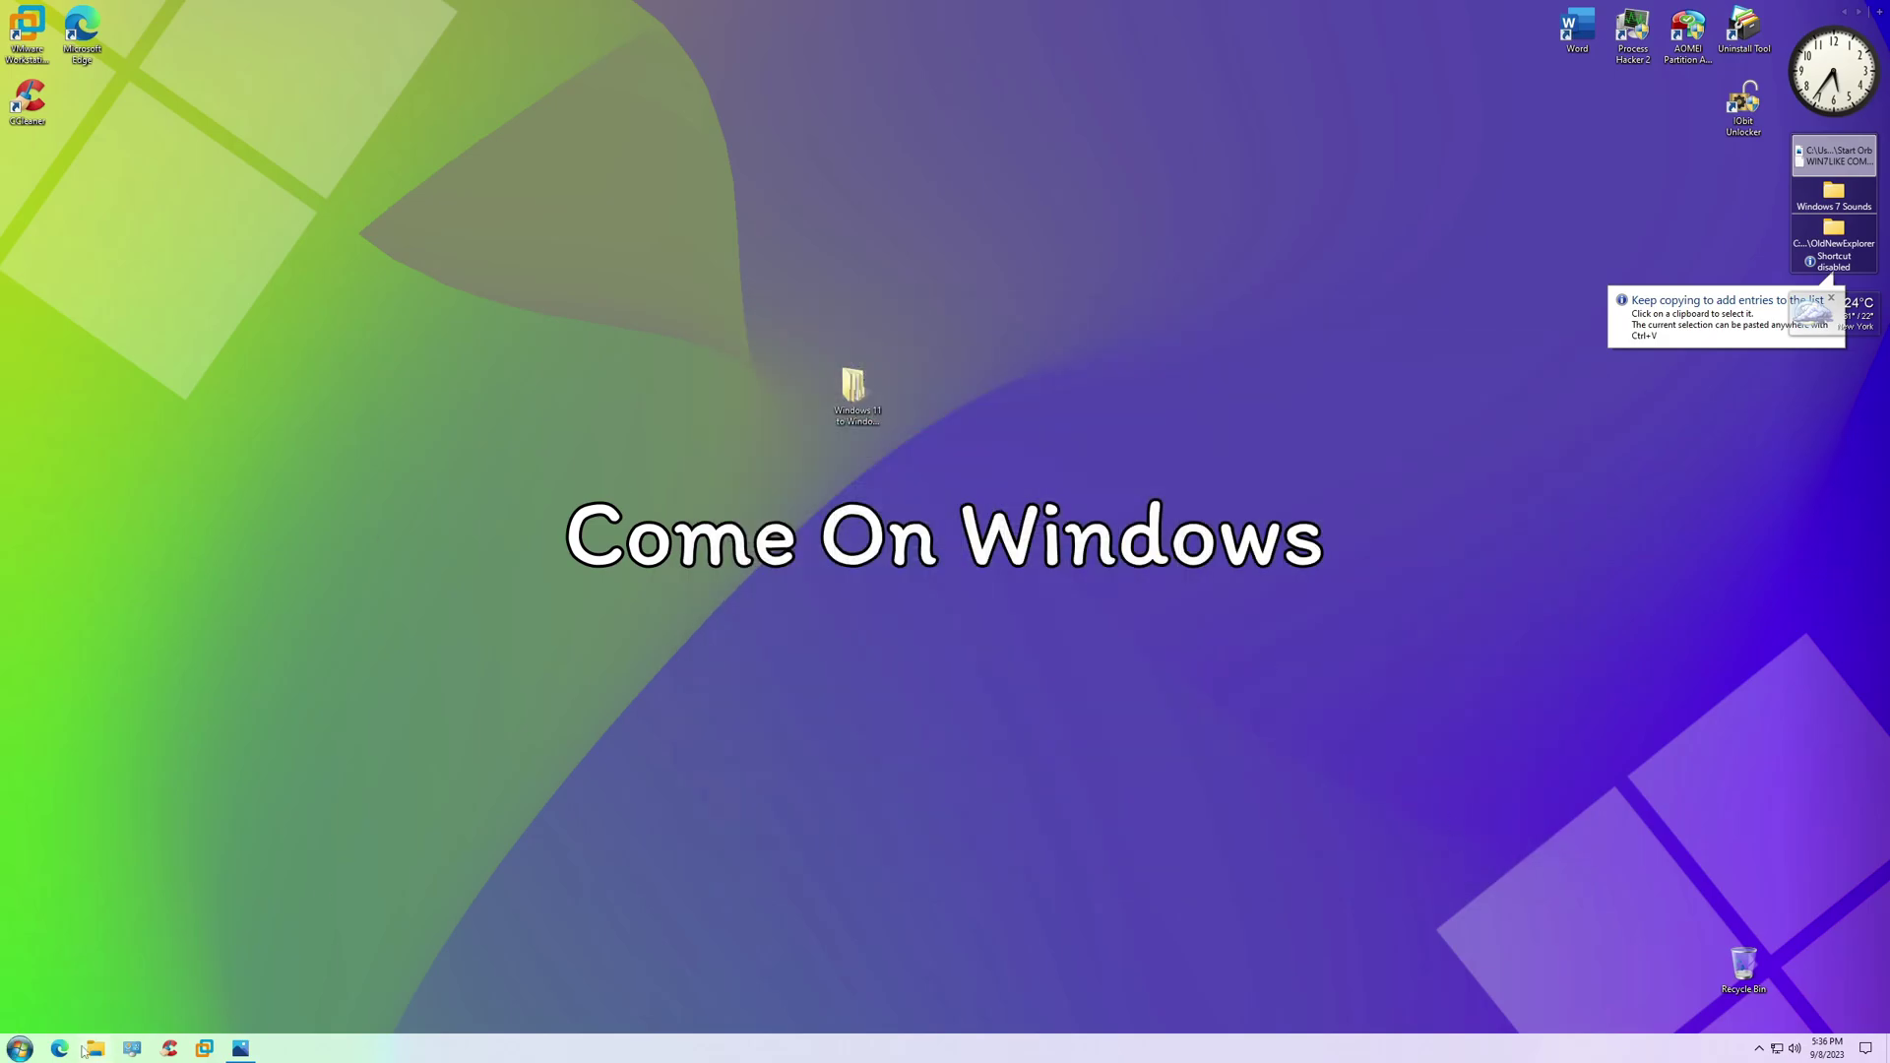
# Show all Classic Explorer settings, remove every button from the current toolbar, save, and reopen File Explorer at This PC
pyautogui.press('super+e')
pyautogui.click(1349, 380)
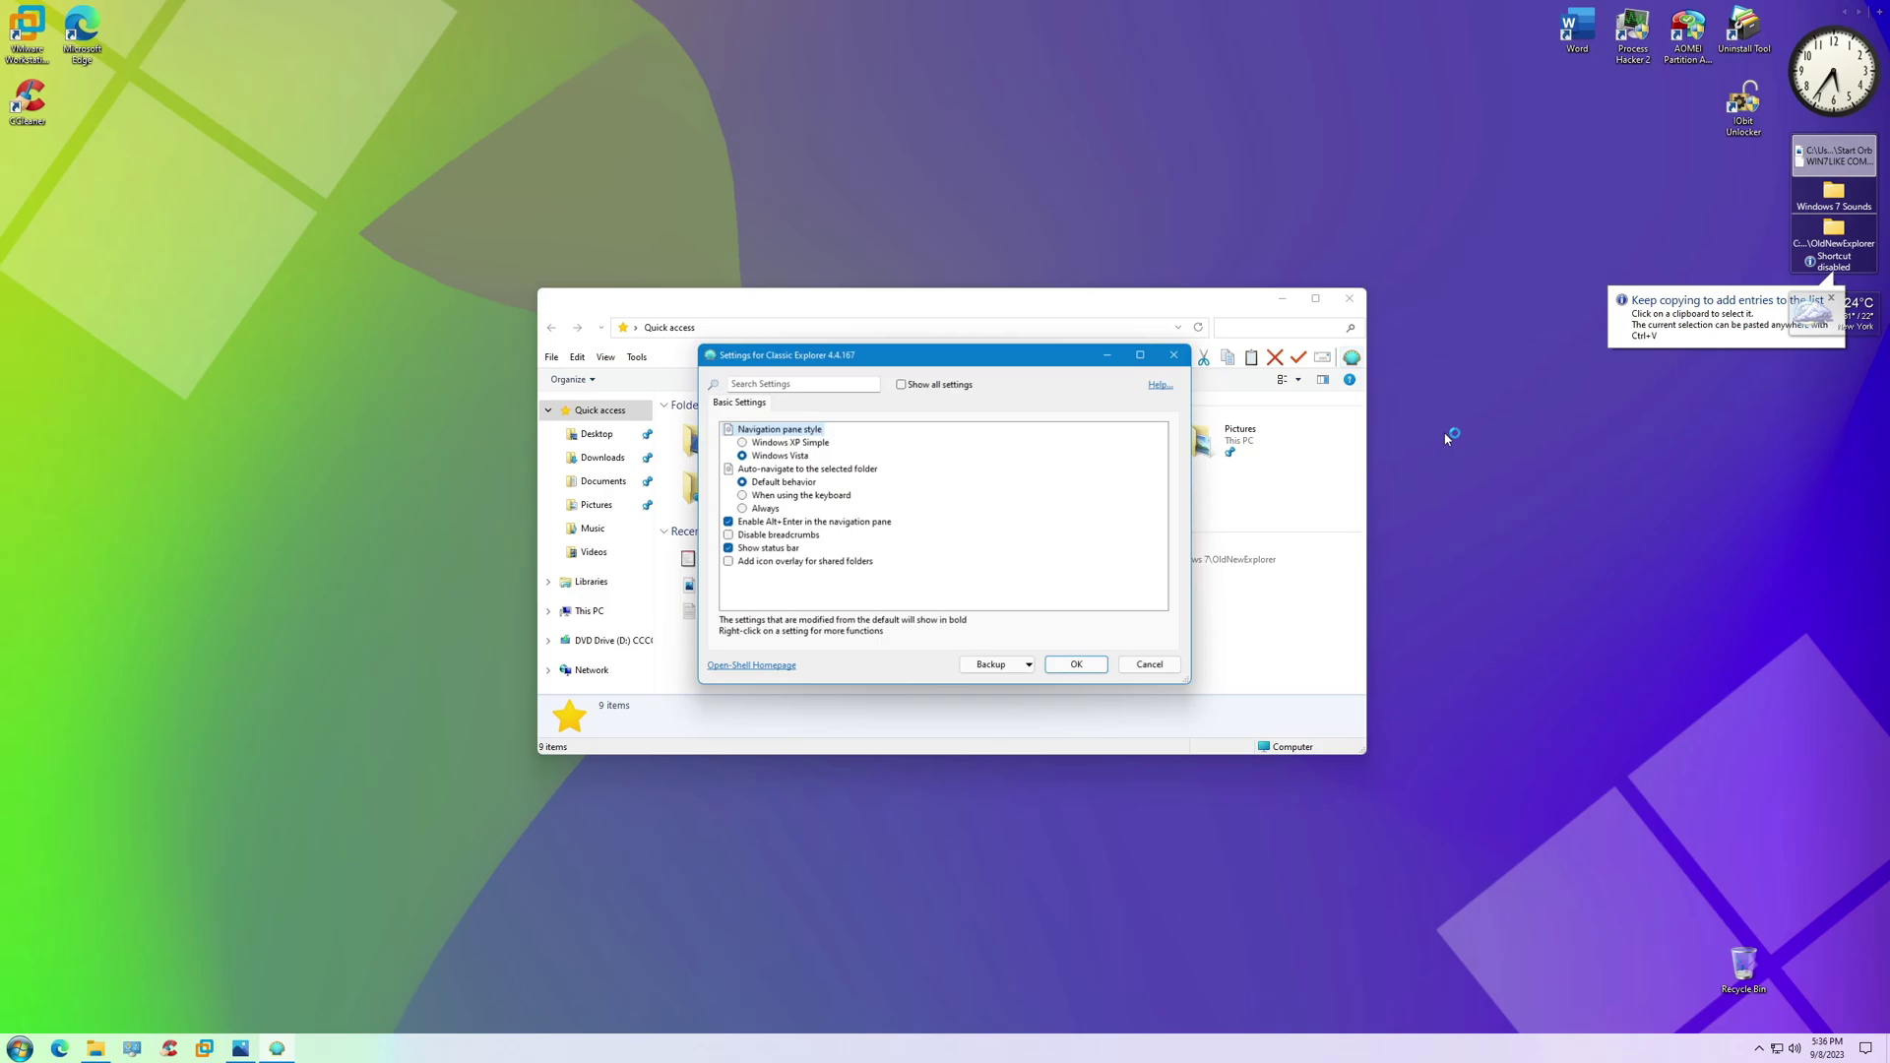
pyautogui.click(937, 391)
pyautogui.scroll(-1, 901, 569)
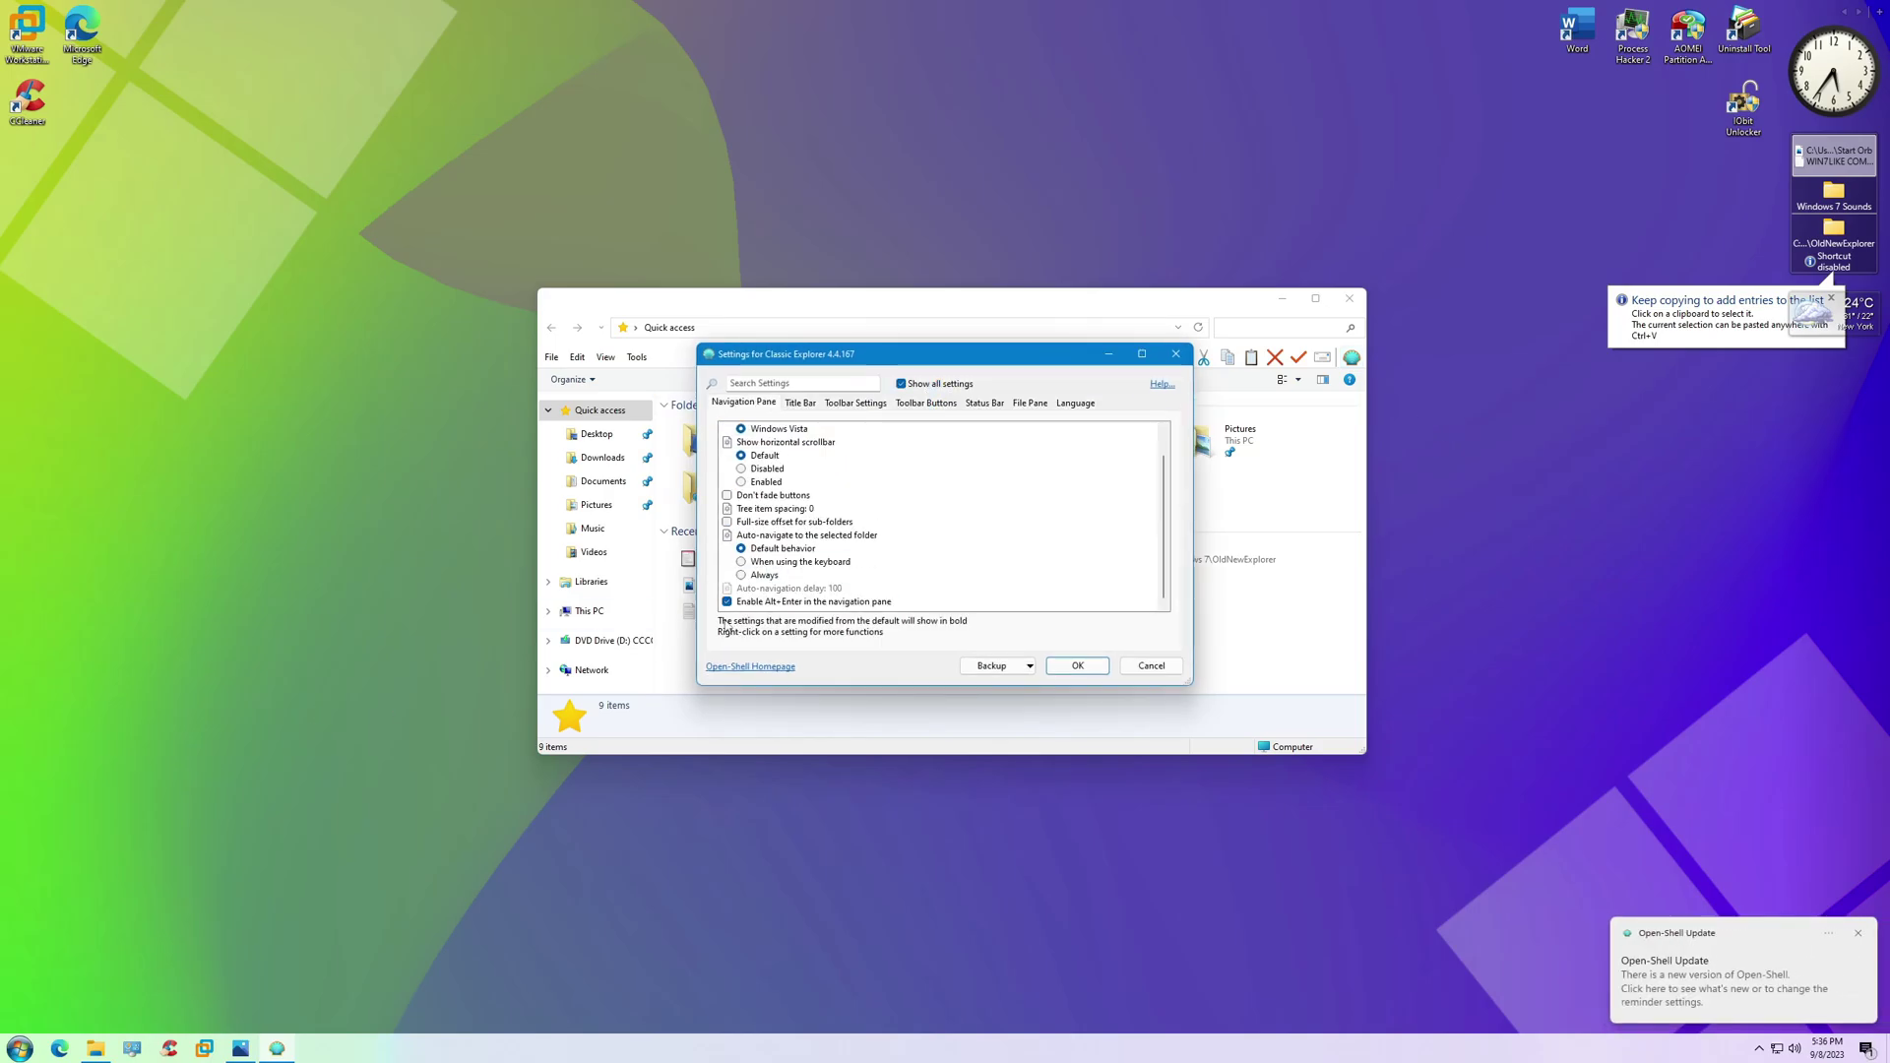
pyautogui.click(856, 404)
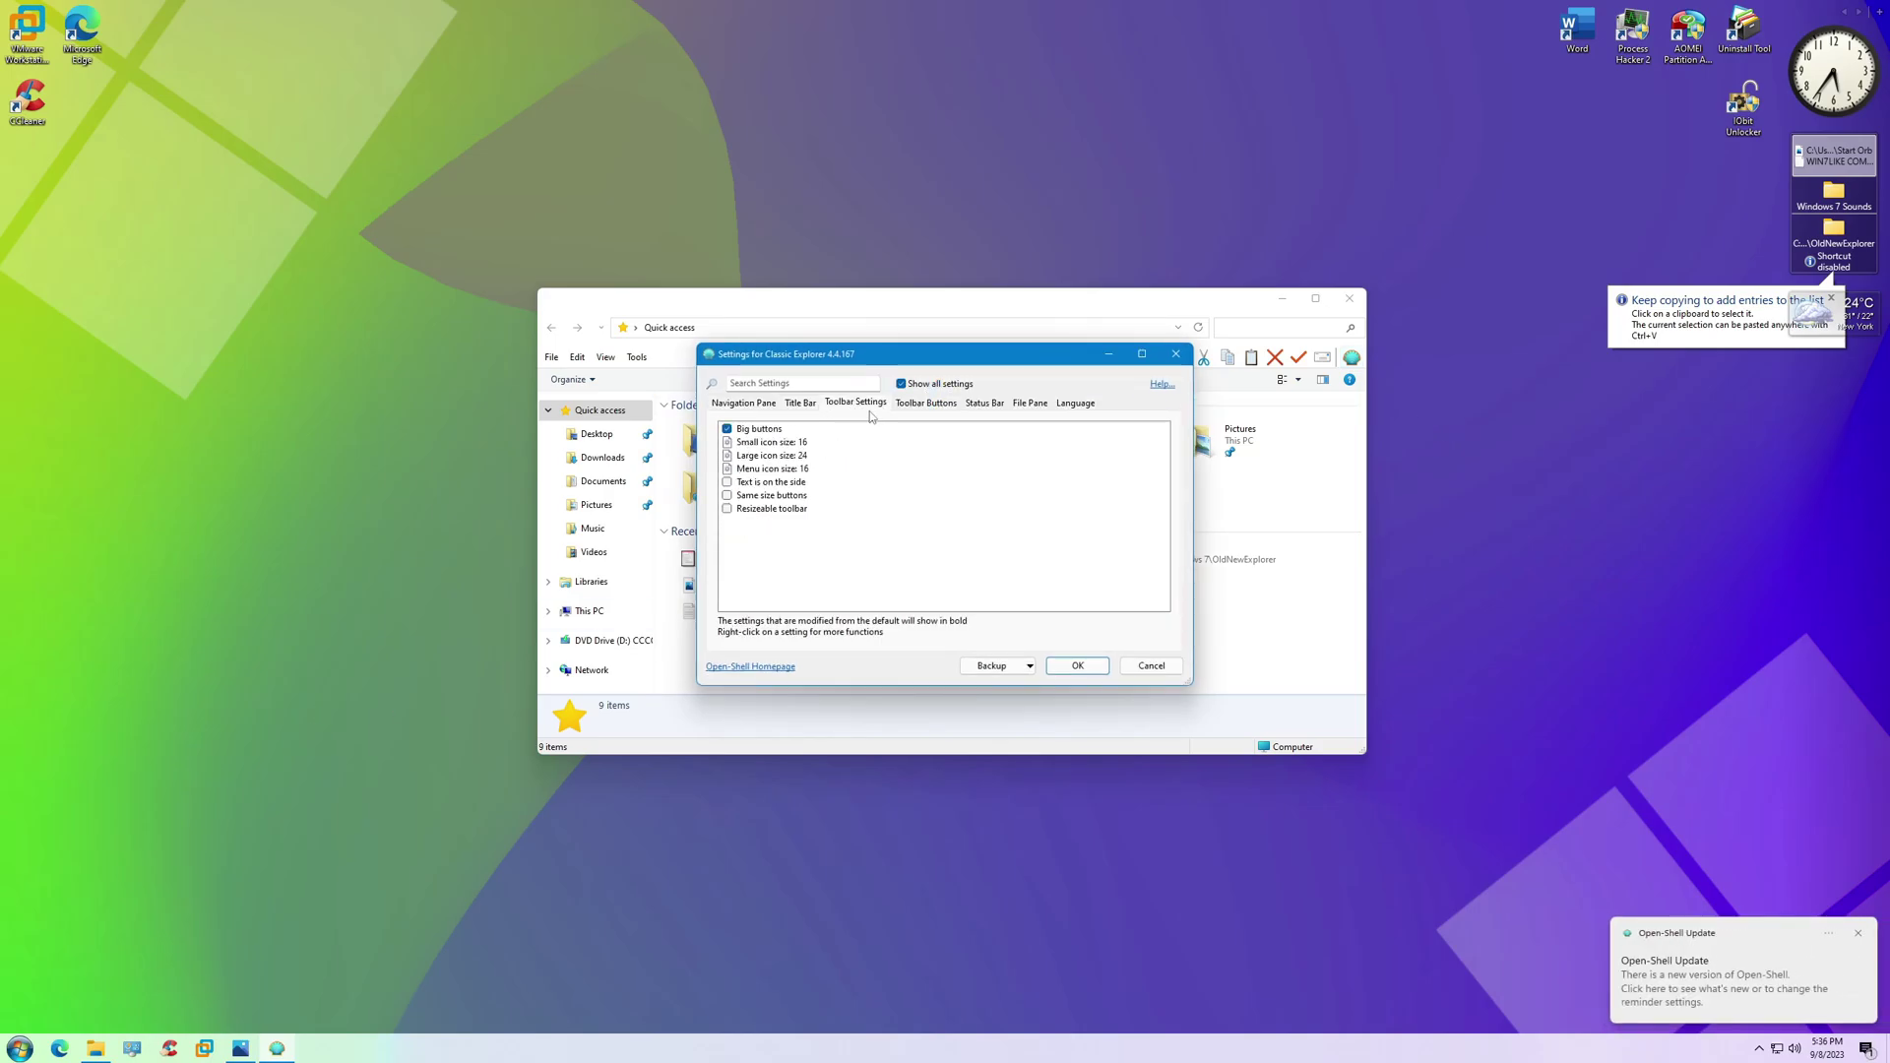
pyautogui.click(925, 402)
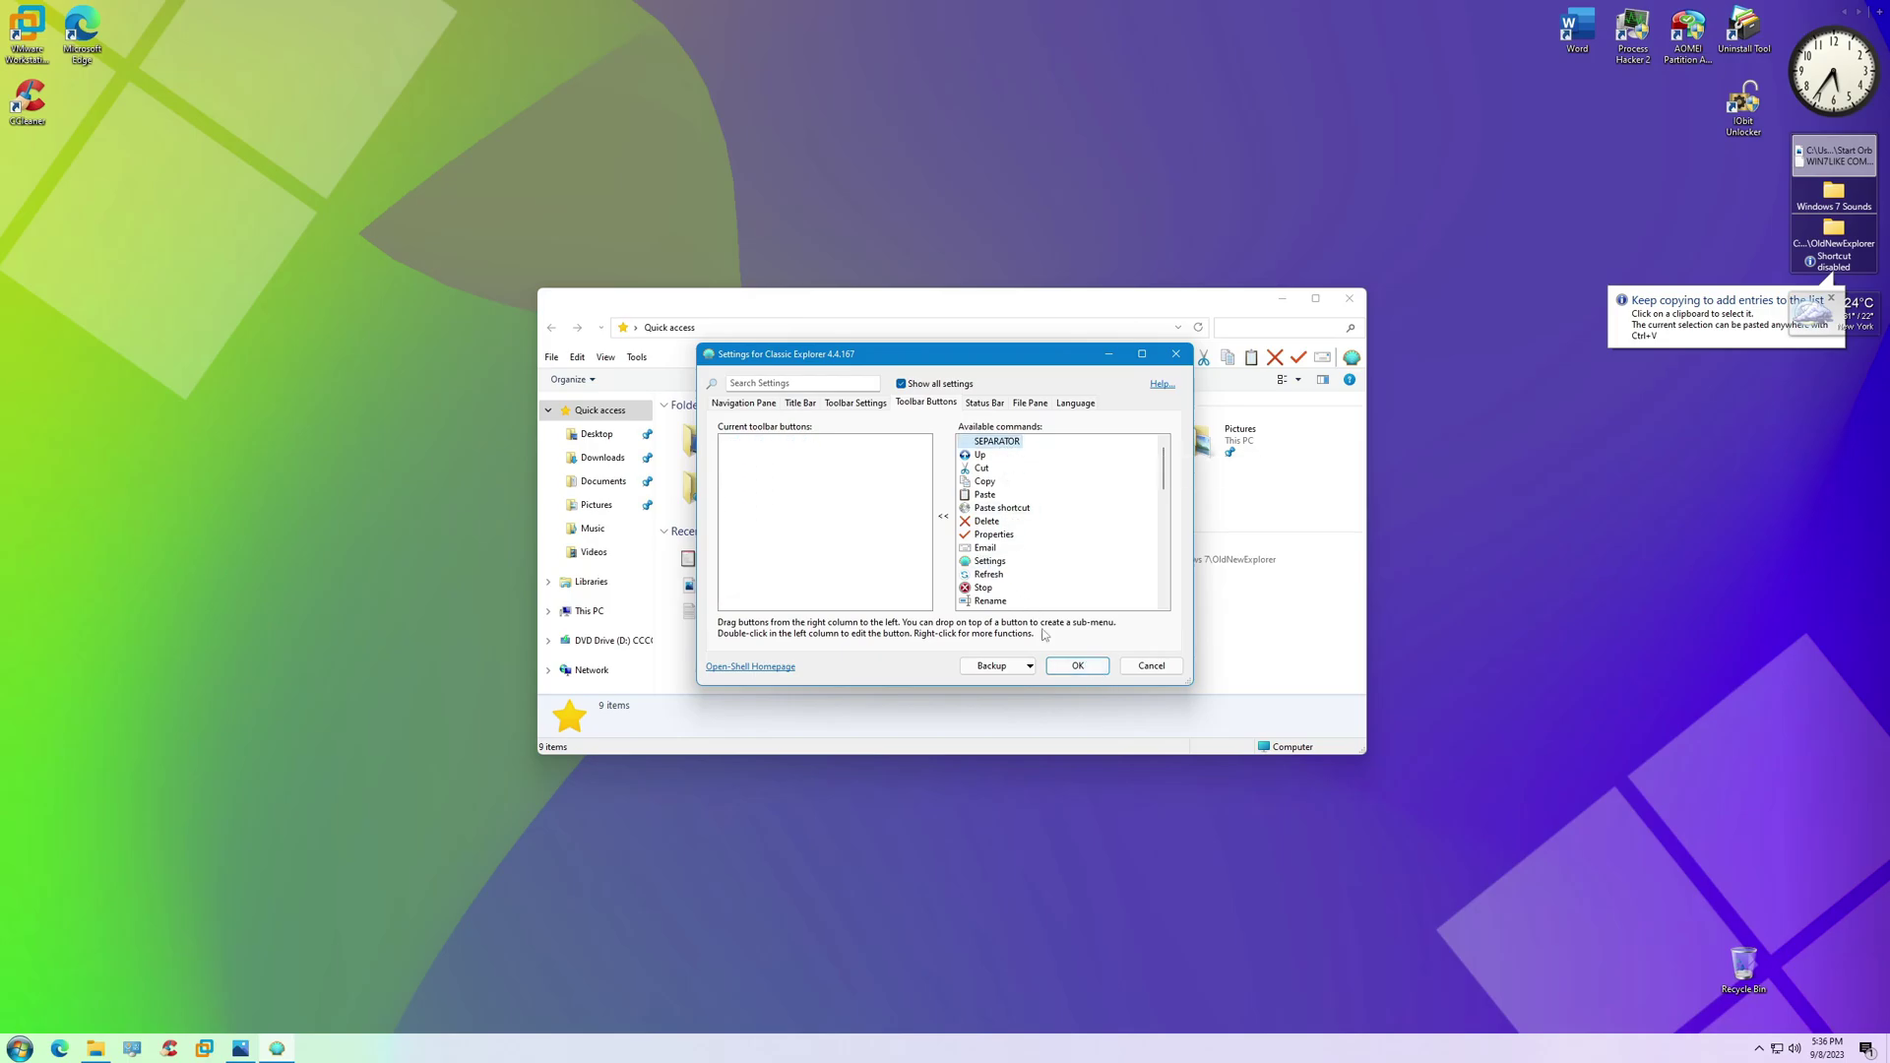
pyautogui.click(1076, 666)
pyautogui.click(1068, 583)
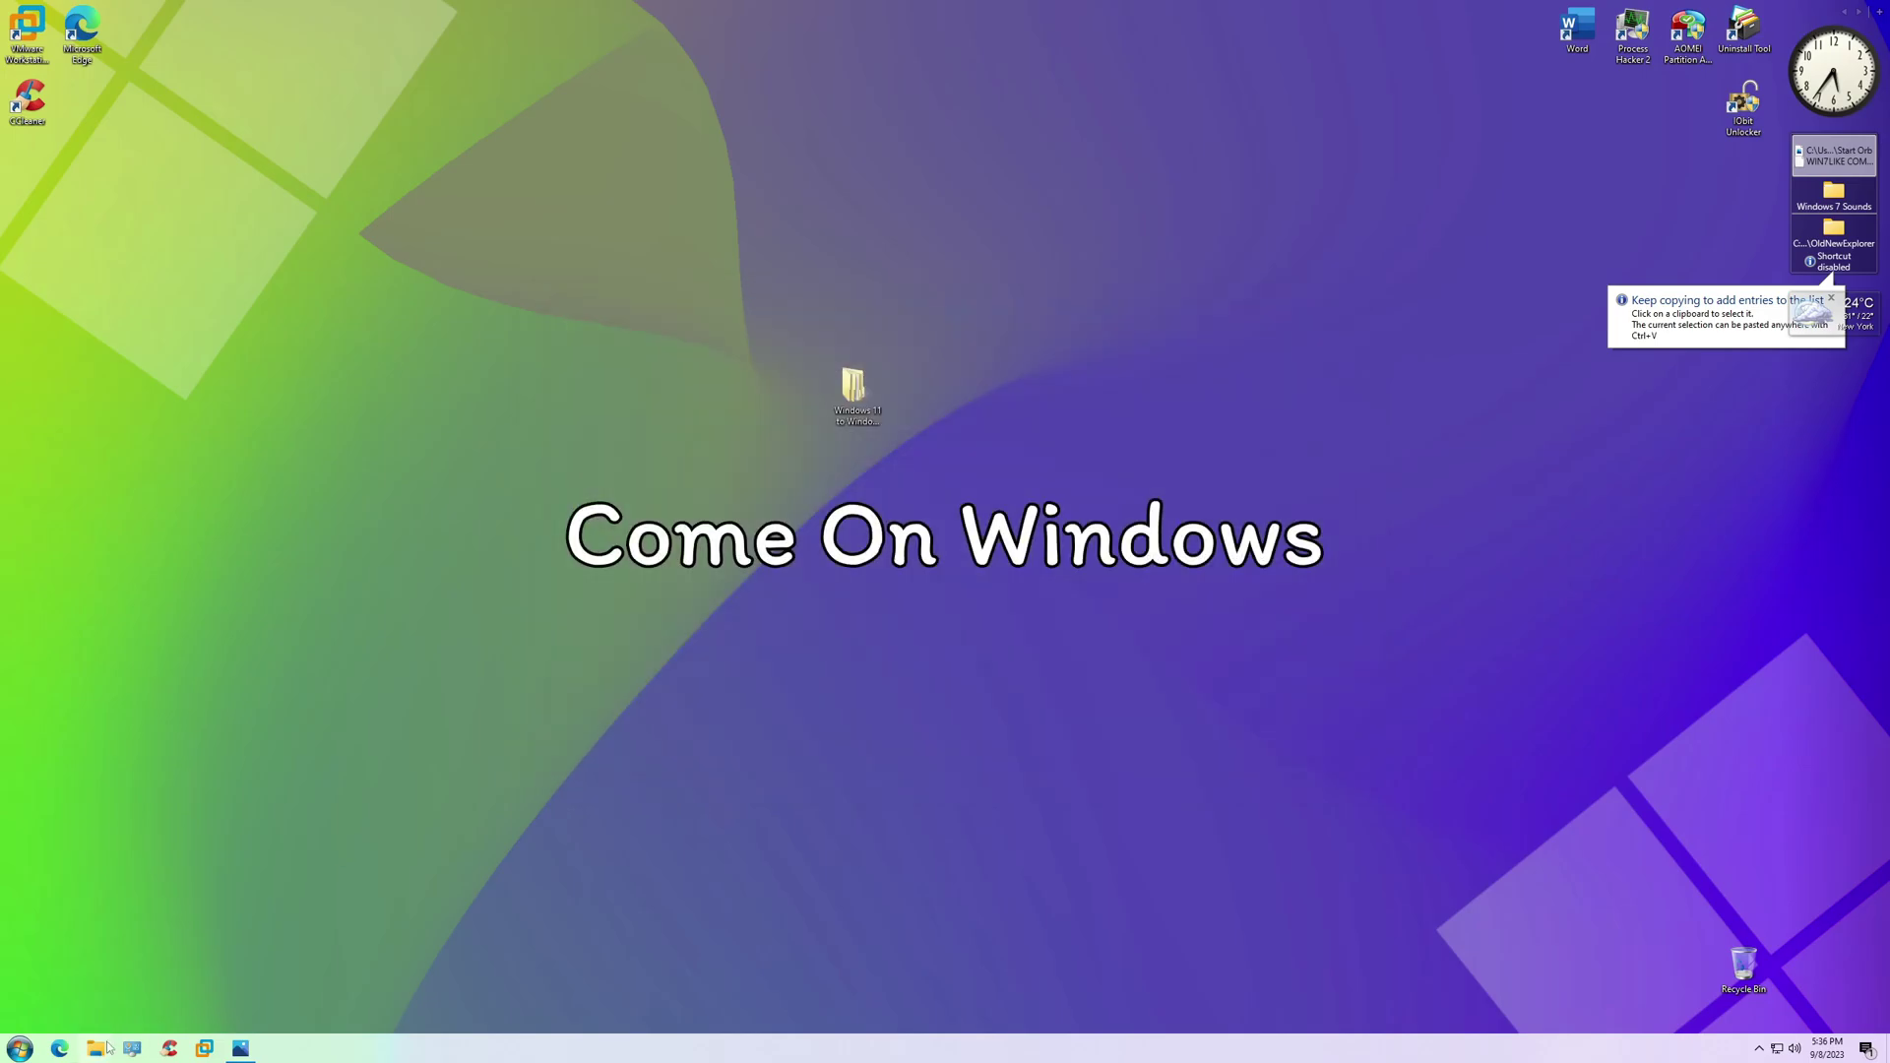
pyautogui.click(589, 611)
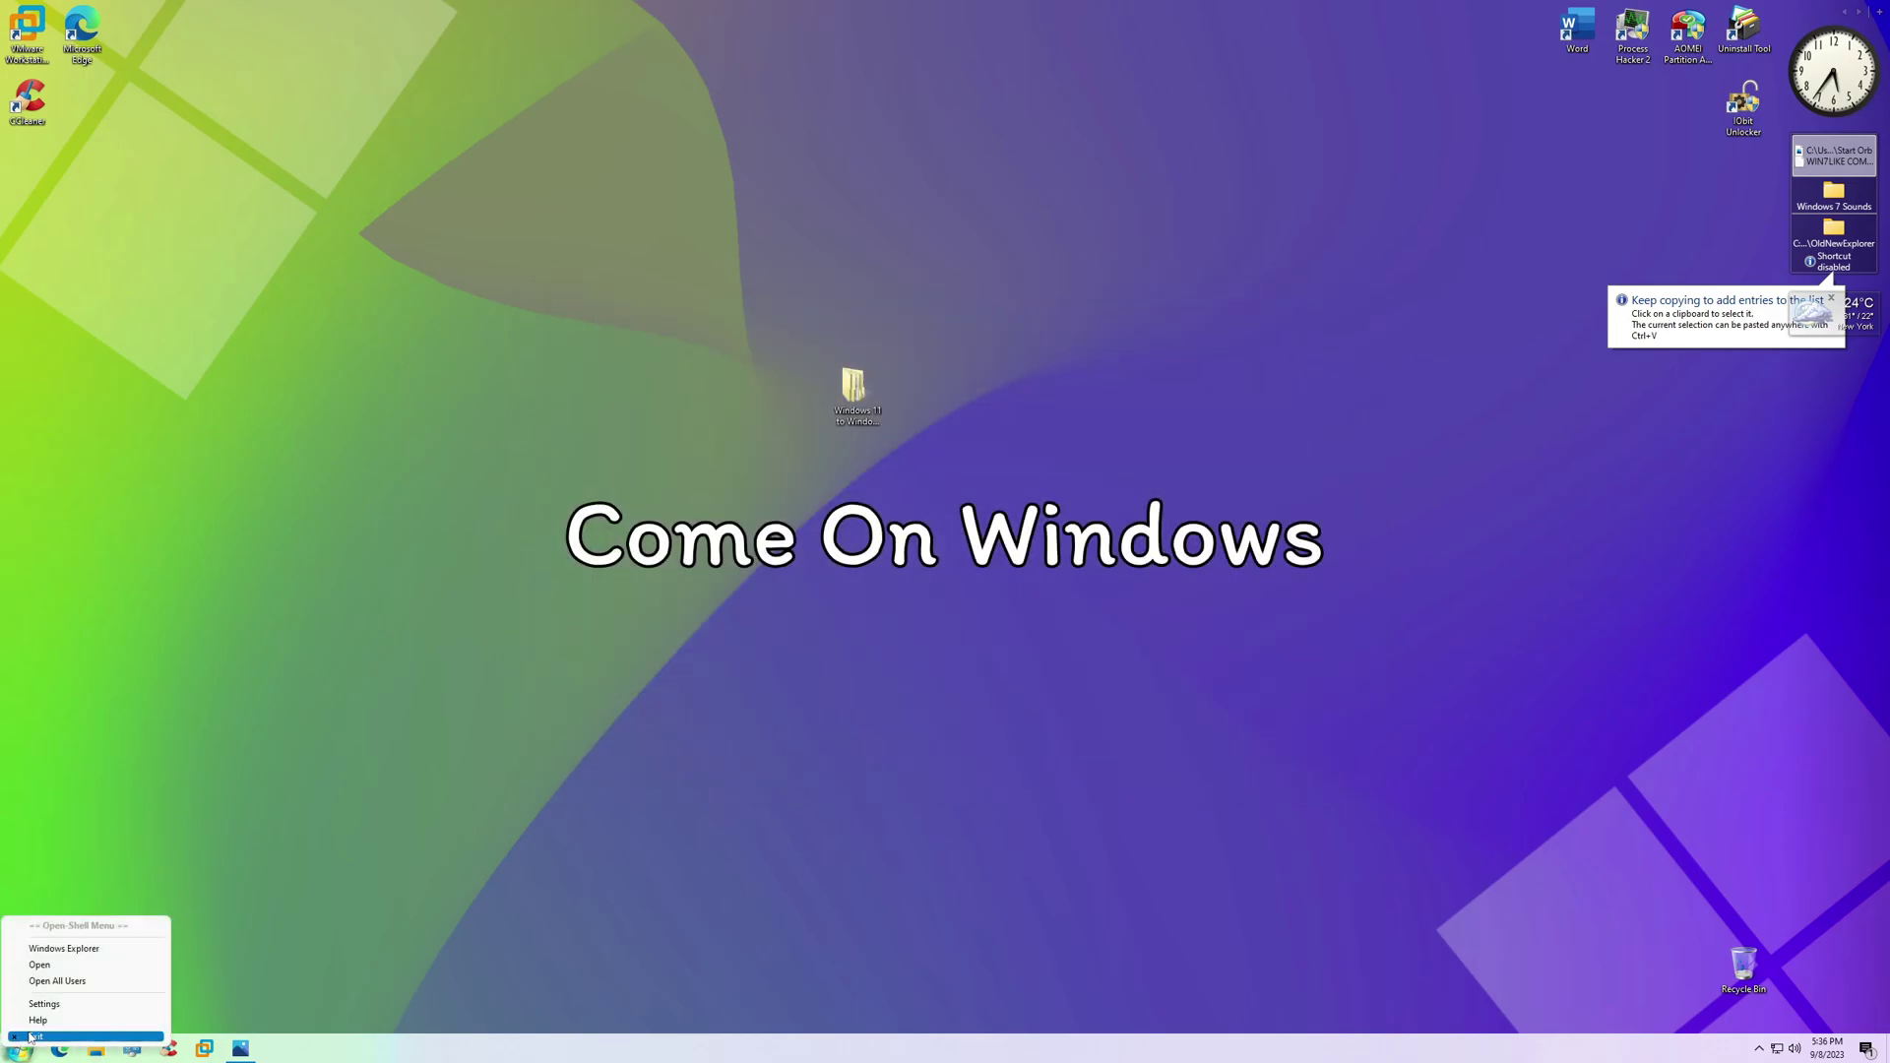
# Set Shift+Click and Shift+Win to open Nothing in the Open-Shell Menu controls and save the settings
pyautogui.click(63, 945)
pyautogui.click(833, 377)
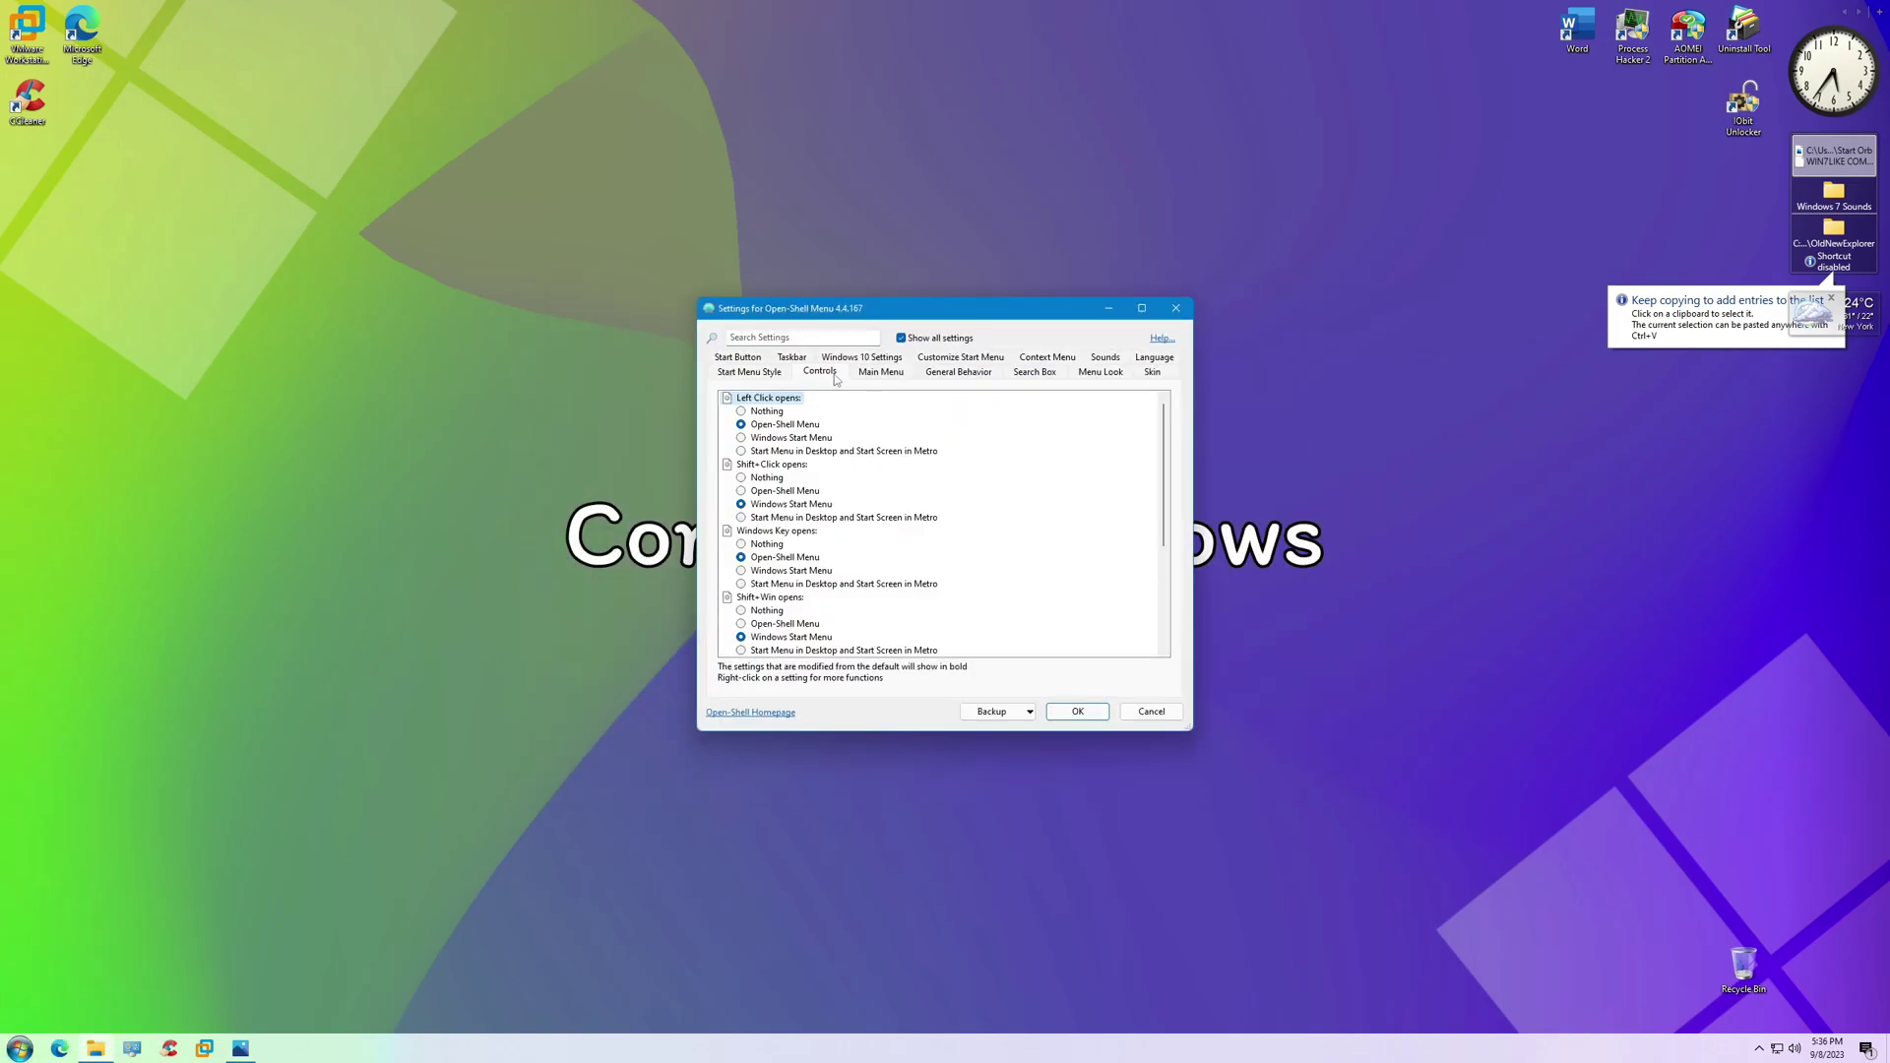
pyautogui.click(766, 477)
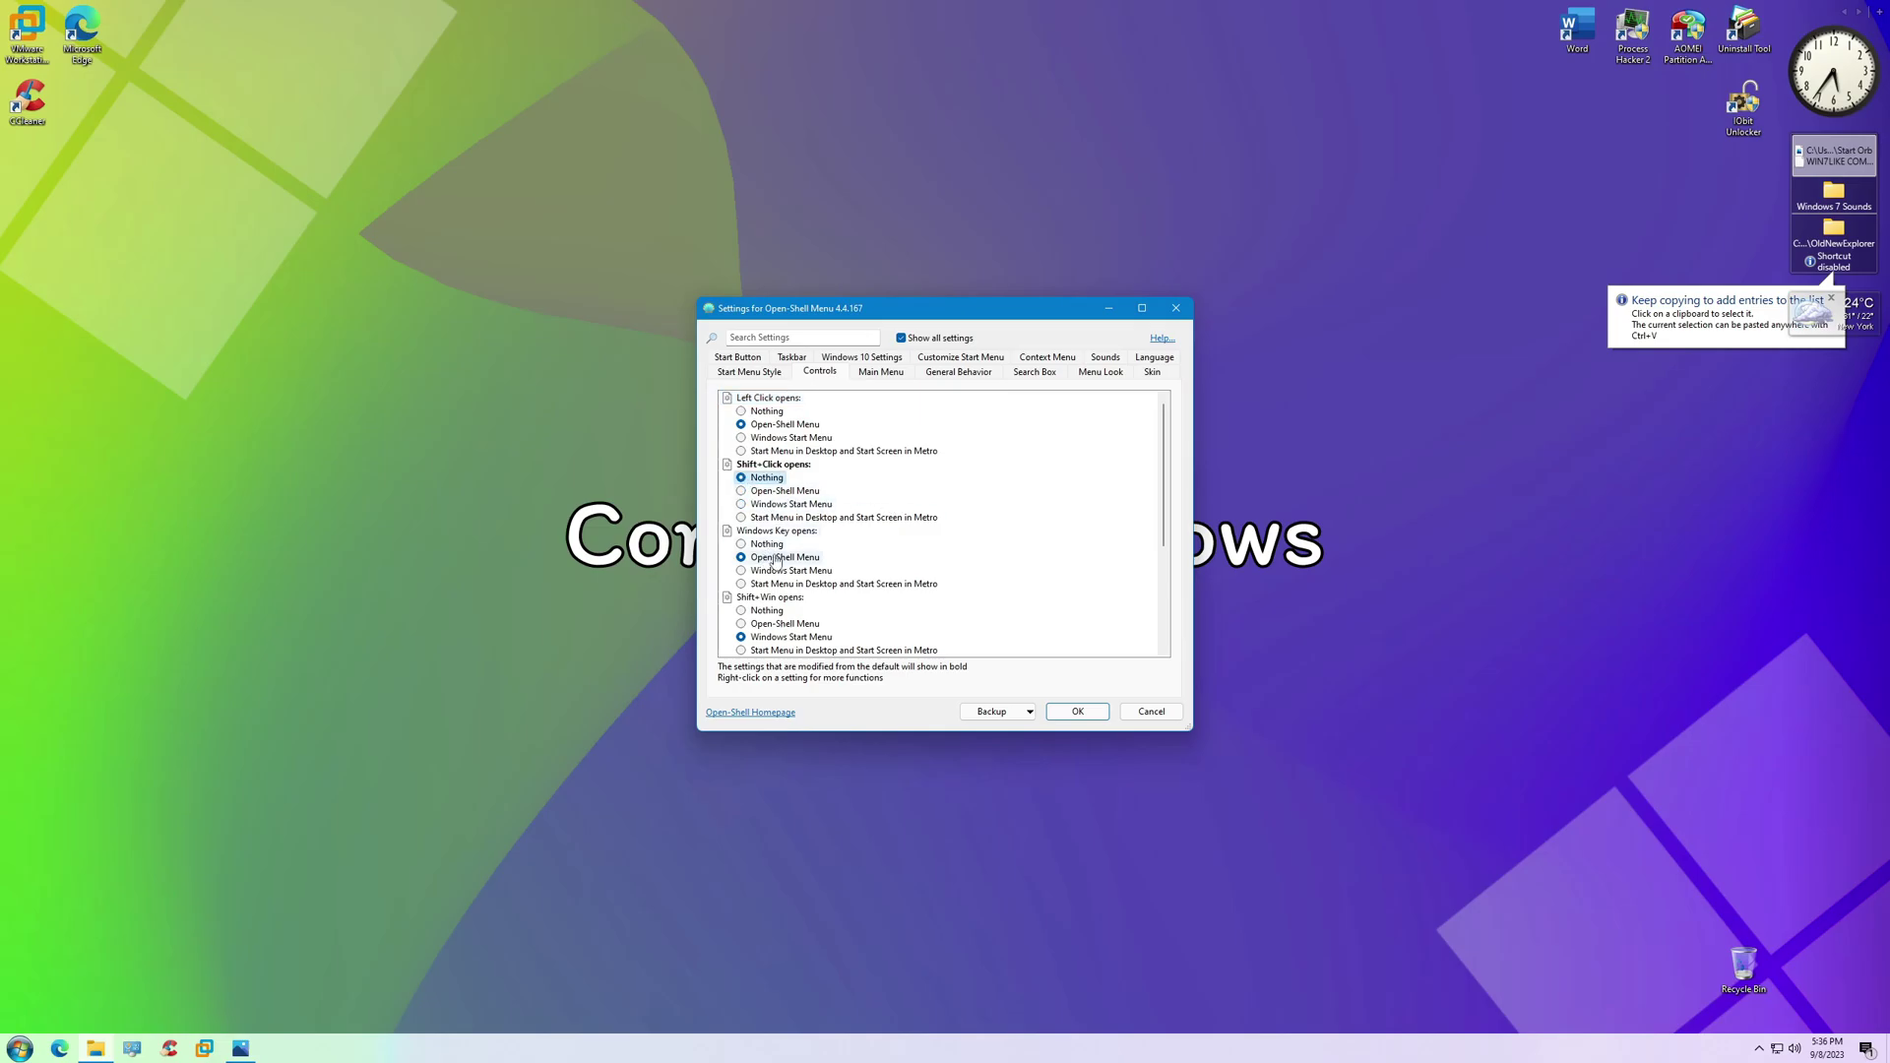
pyautogui.scroll(-2, 923, 550)
pyautogui.click(759, 532)
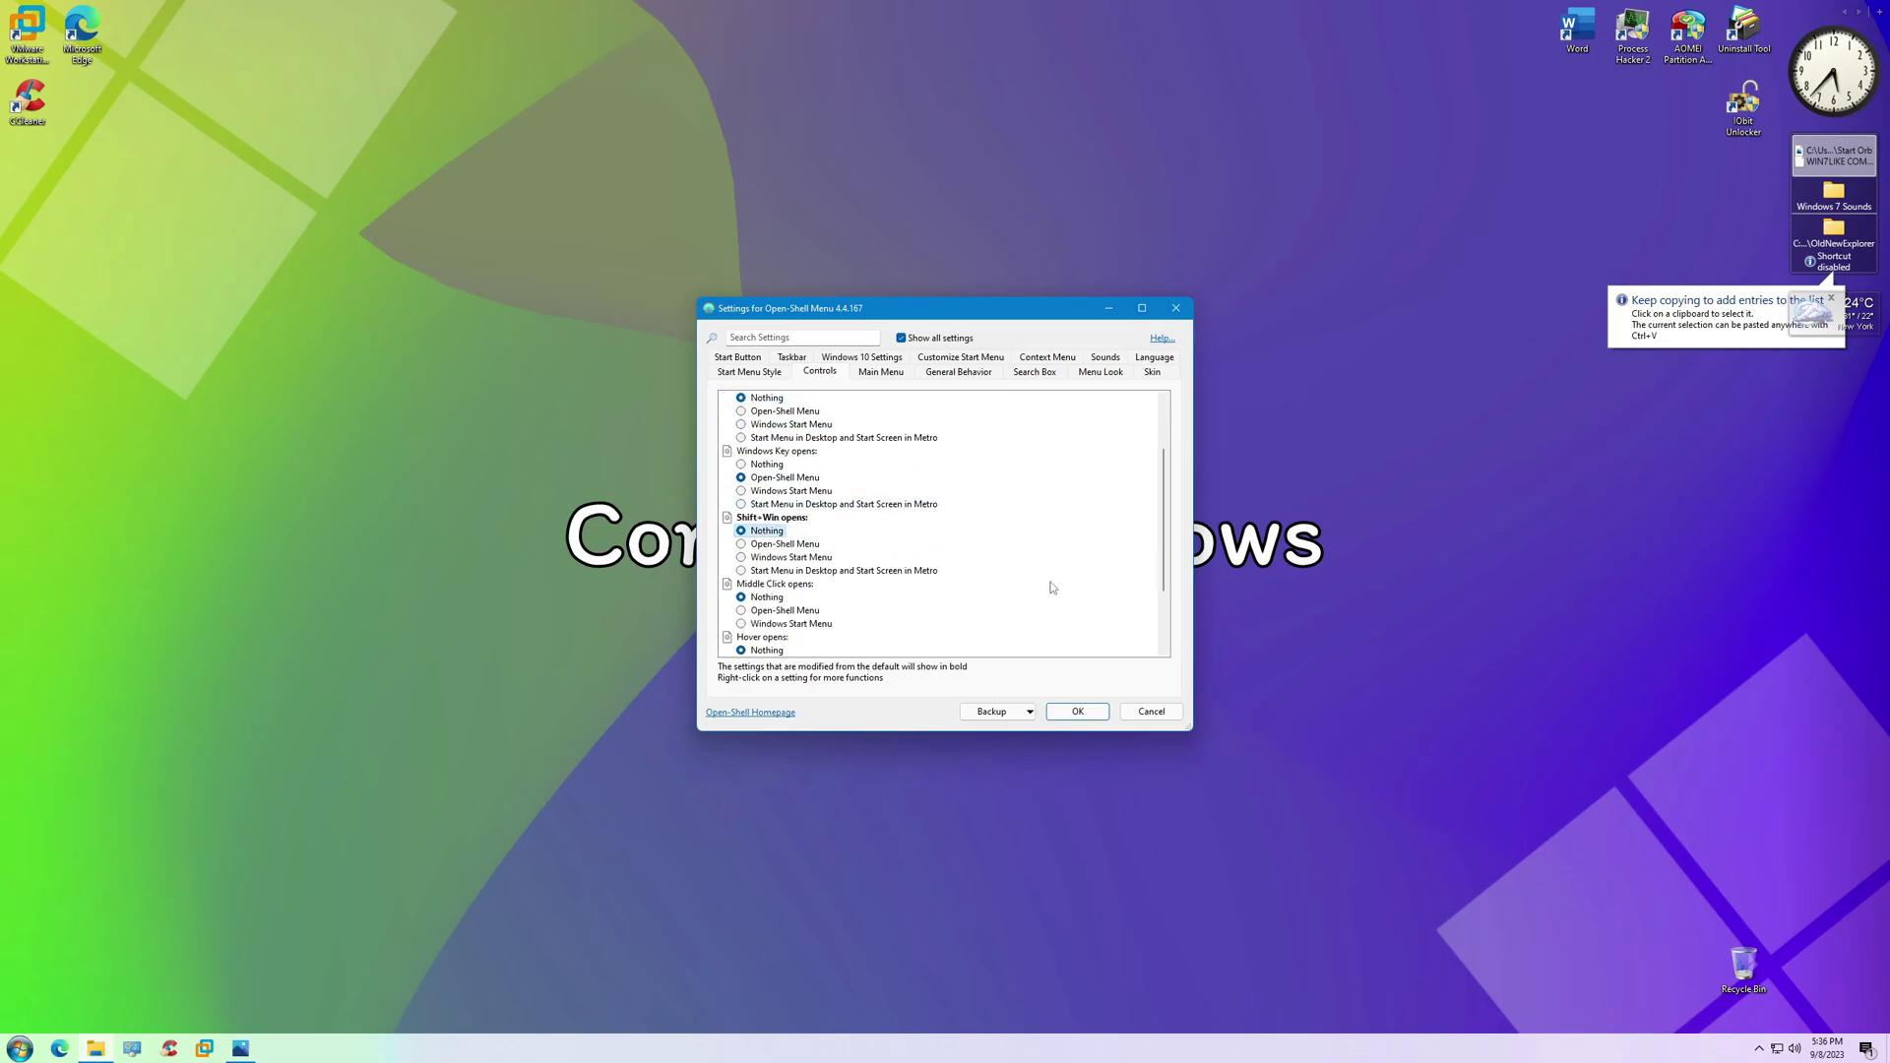
pyautogui.scroll(-2, 1016, 576)
pyautogui.click(862, 358)
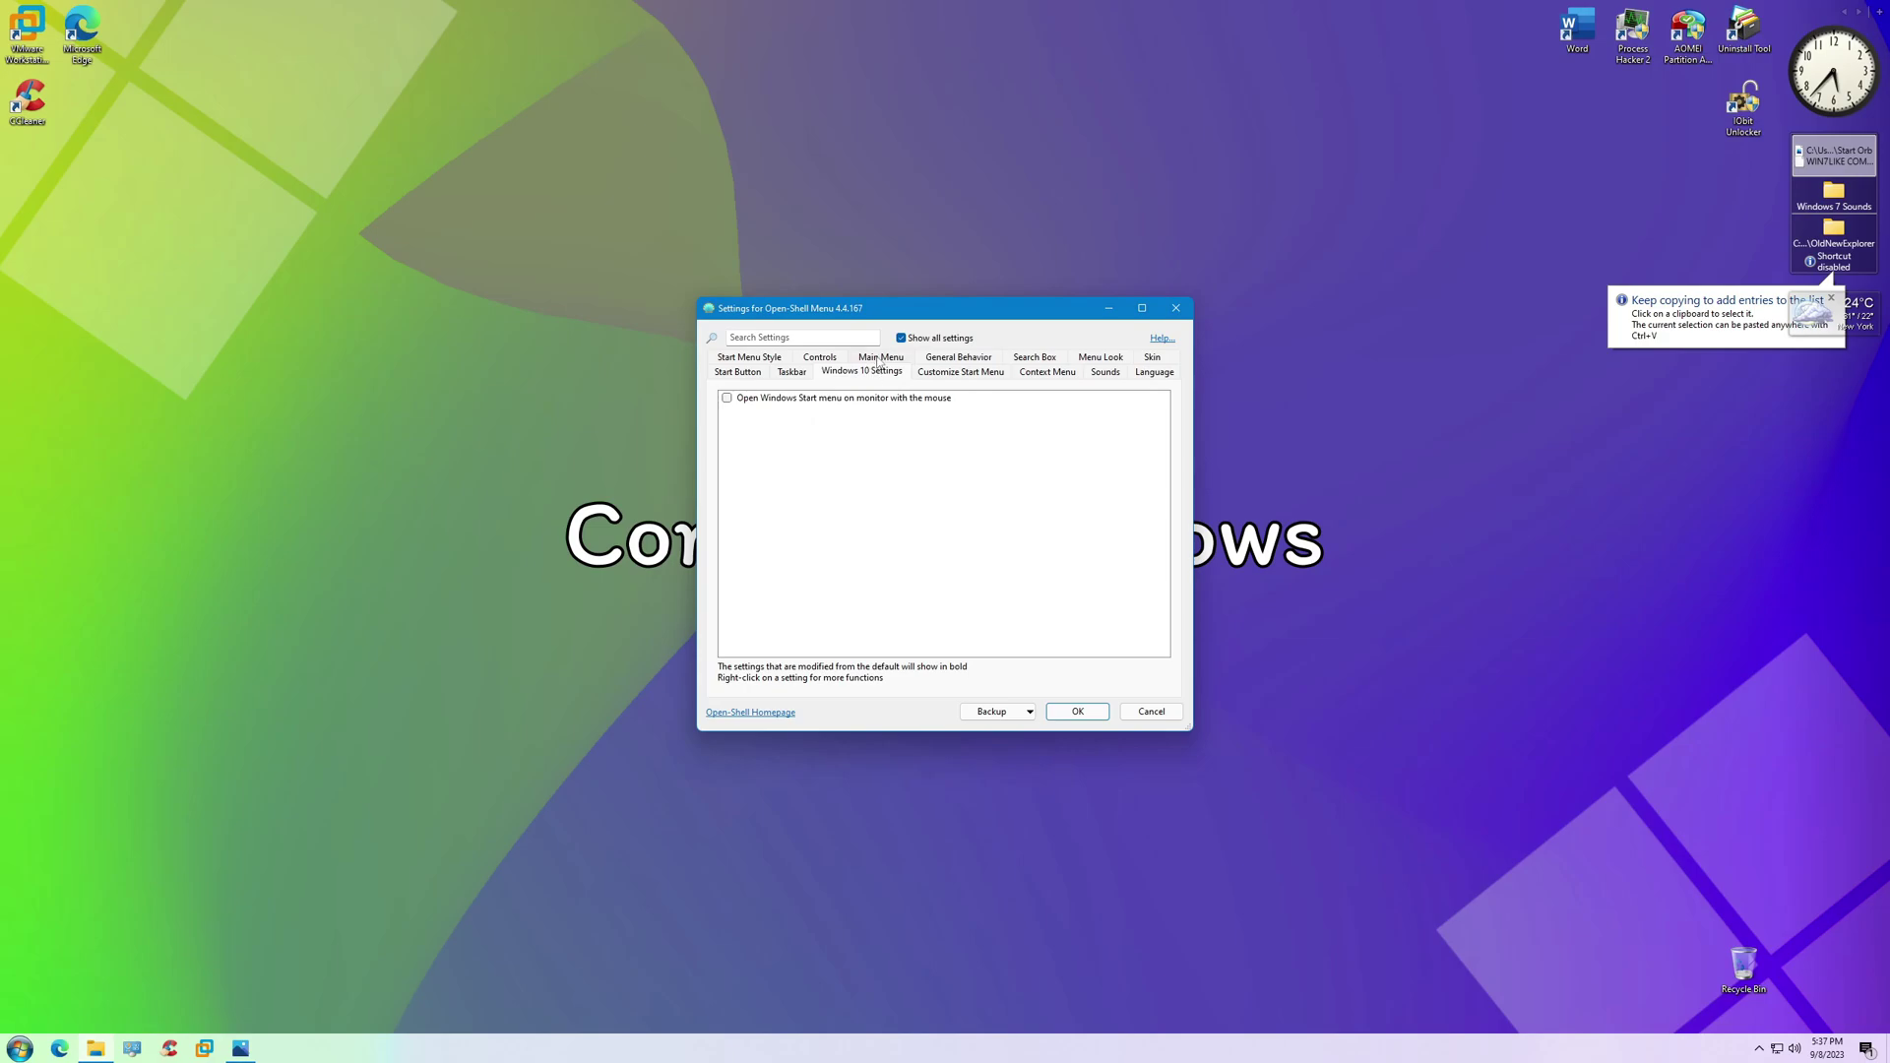
pyautogui.click(1046, 372)
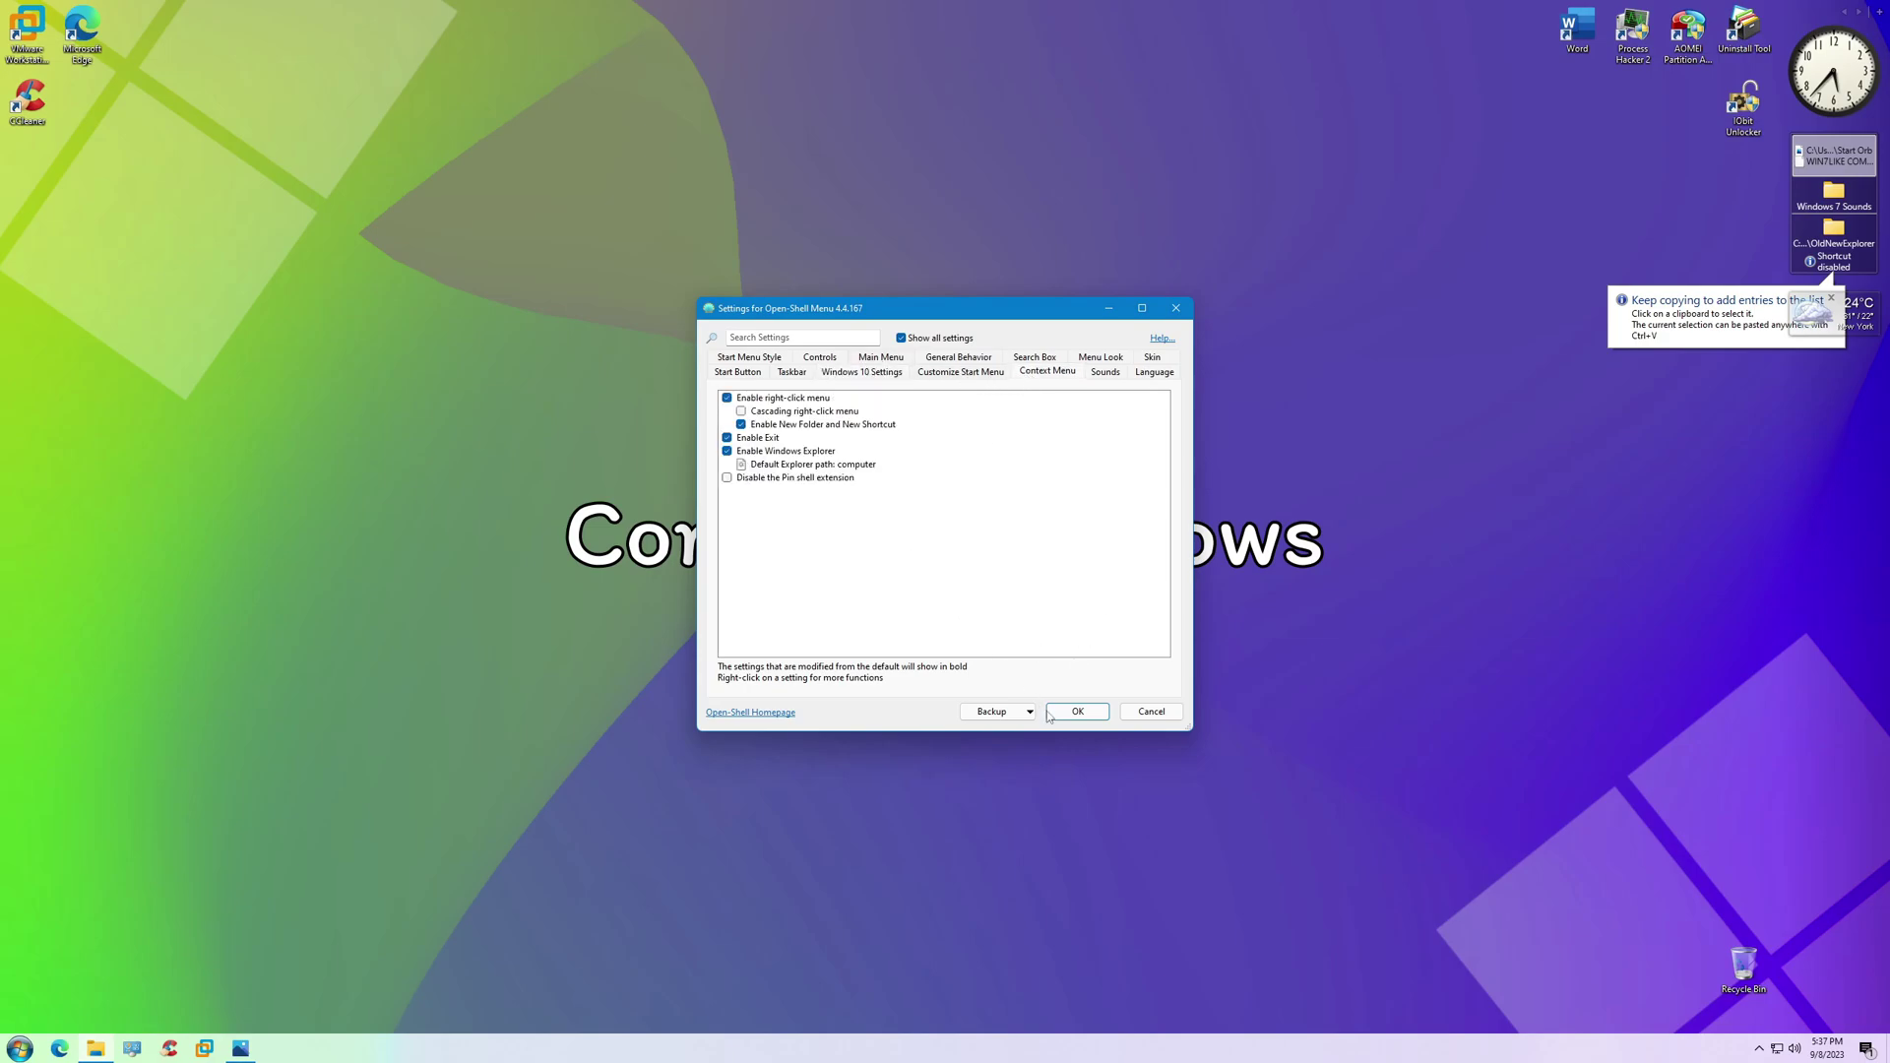
pyautogui.click(1075, 711)
pyautogui.rightClick(1116, 618)
pyautogui.click(945, 439)
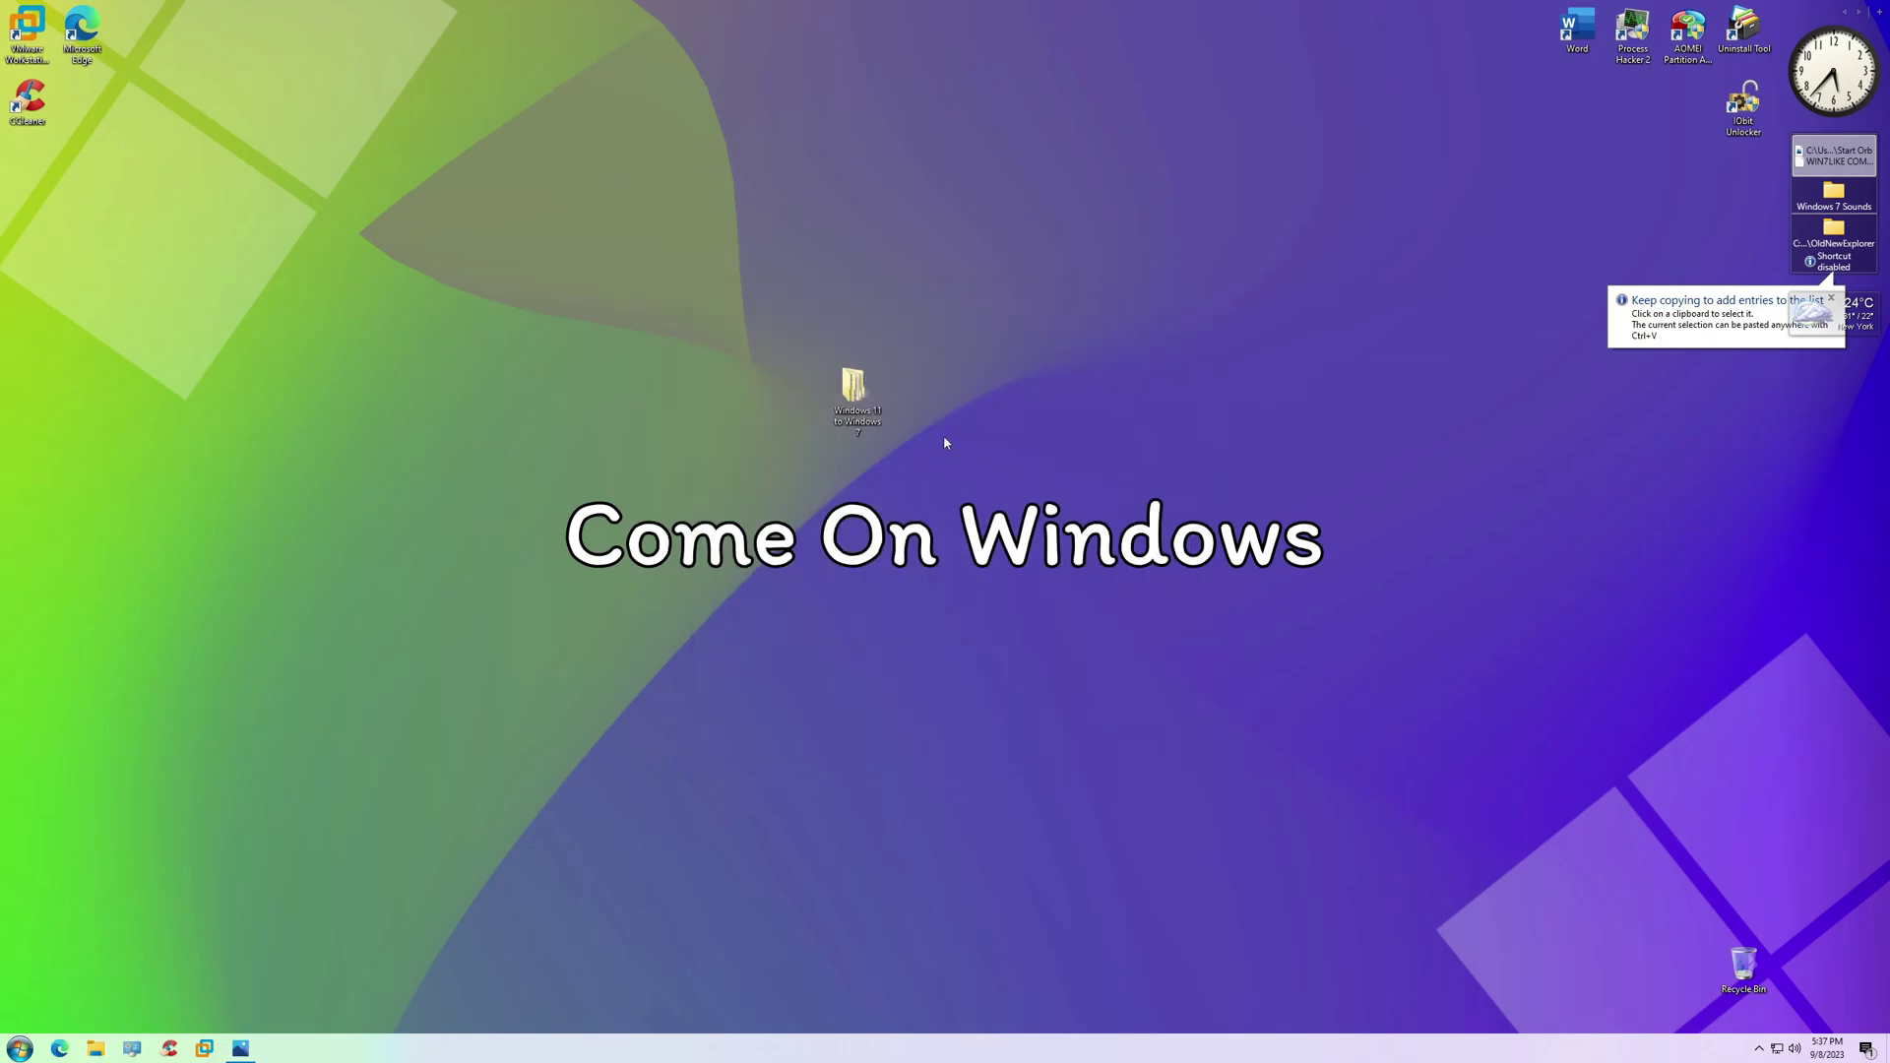
# Open the Windows 11 to Windows 7 folder and review the WIN7LIKE COMBO revC skin options in the Open-Shell settings
pyautogui.doubleClick(886, 419)
pyautogui.scroll(-3, 898, 591)
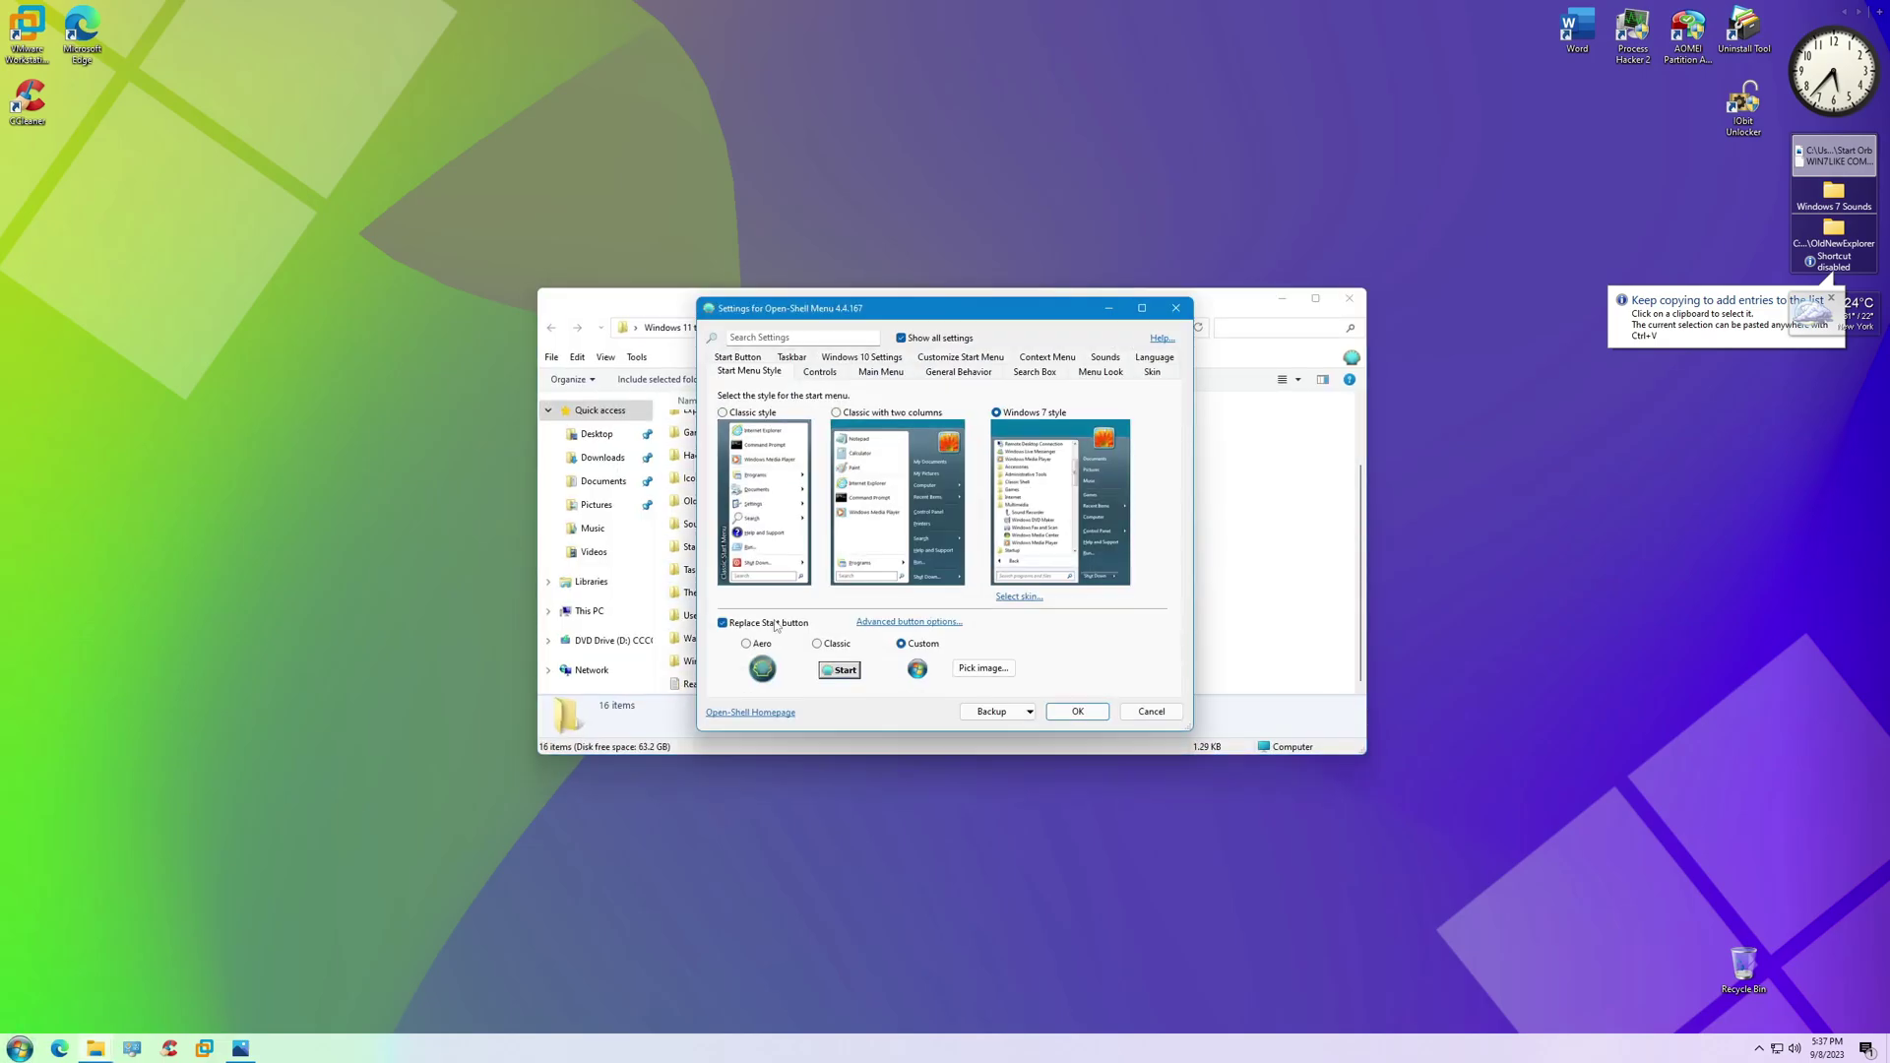
pyautogui.click(1018, 597)
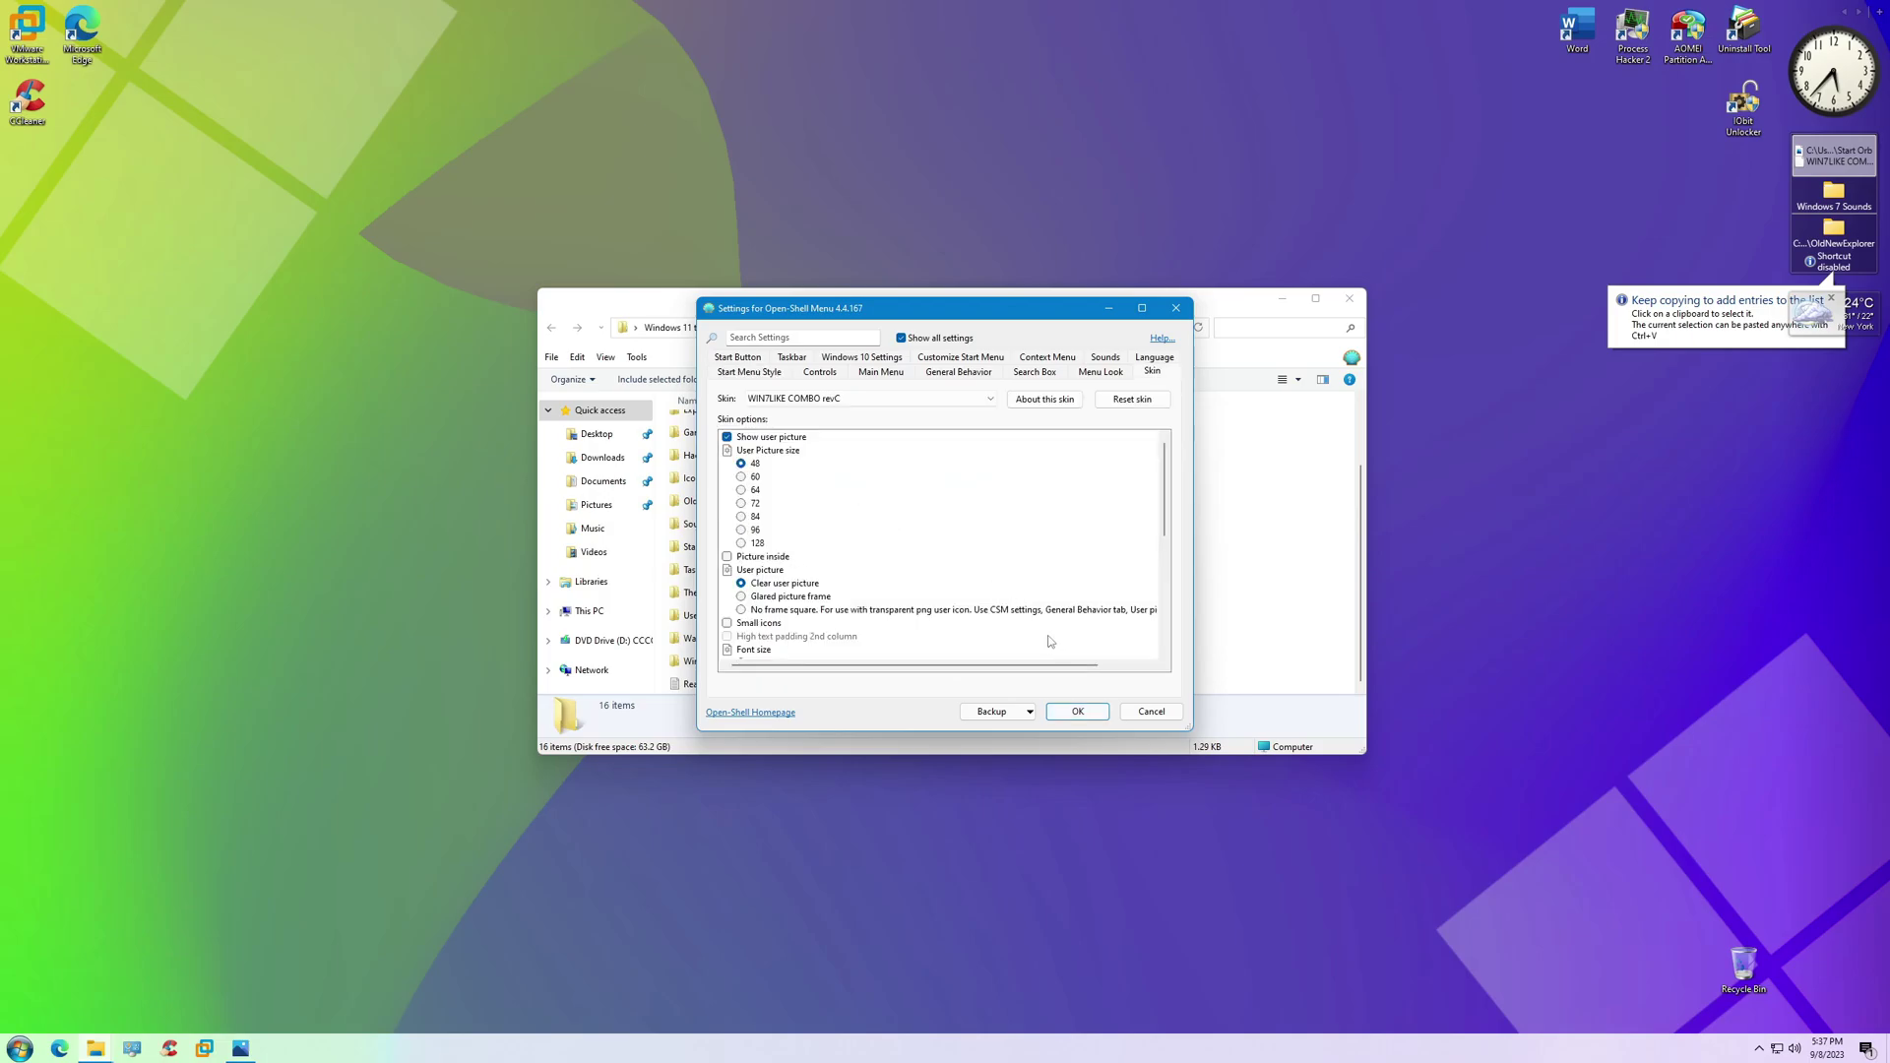
pyautogui.scroll(-5, 994, 590)
pyautogui.click(1077, 710)
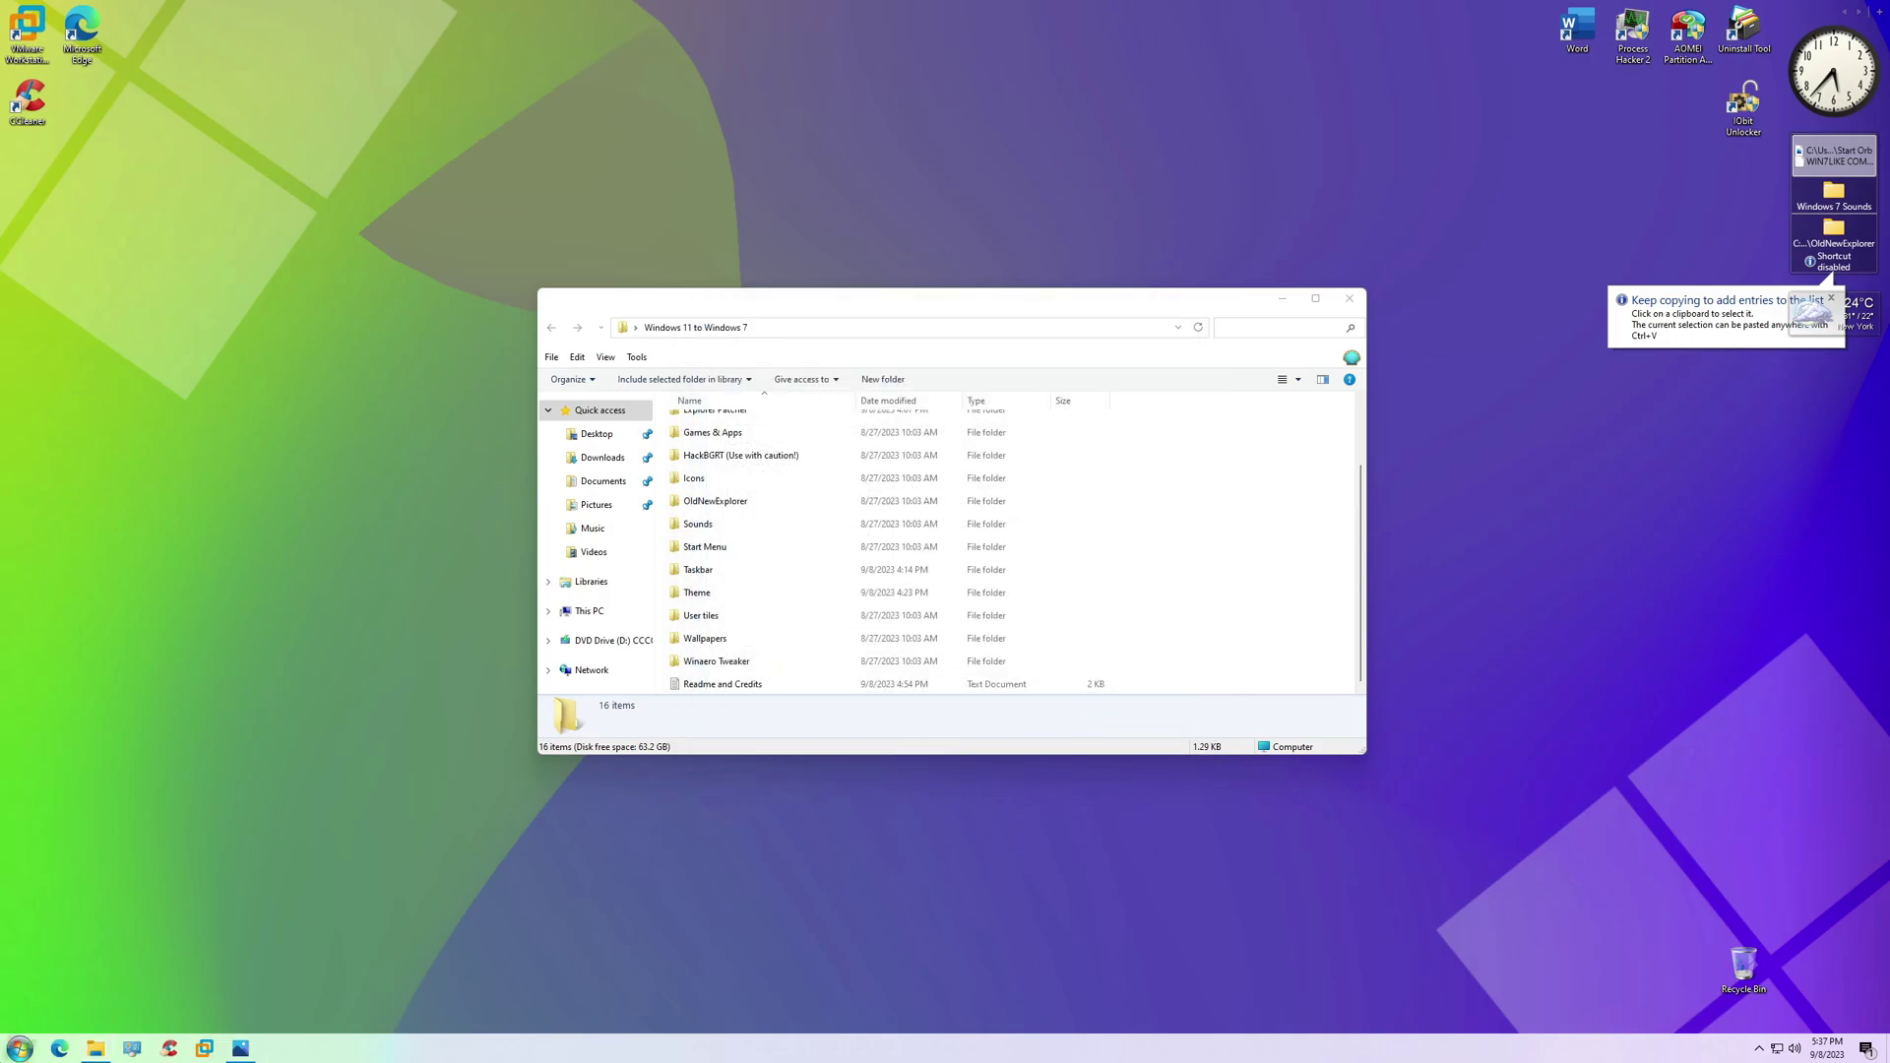
# Open the Start menu to check its Windows 7 style layout and skin, and close it
pyautogui.click(19, 1049)
pyautogui.rightClick(96, 681)
pyautogui.click(177, 310)
pyautogui.click(18, 1051)
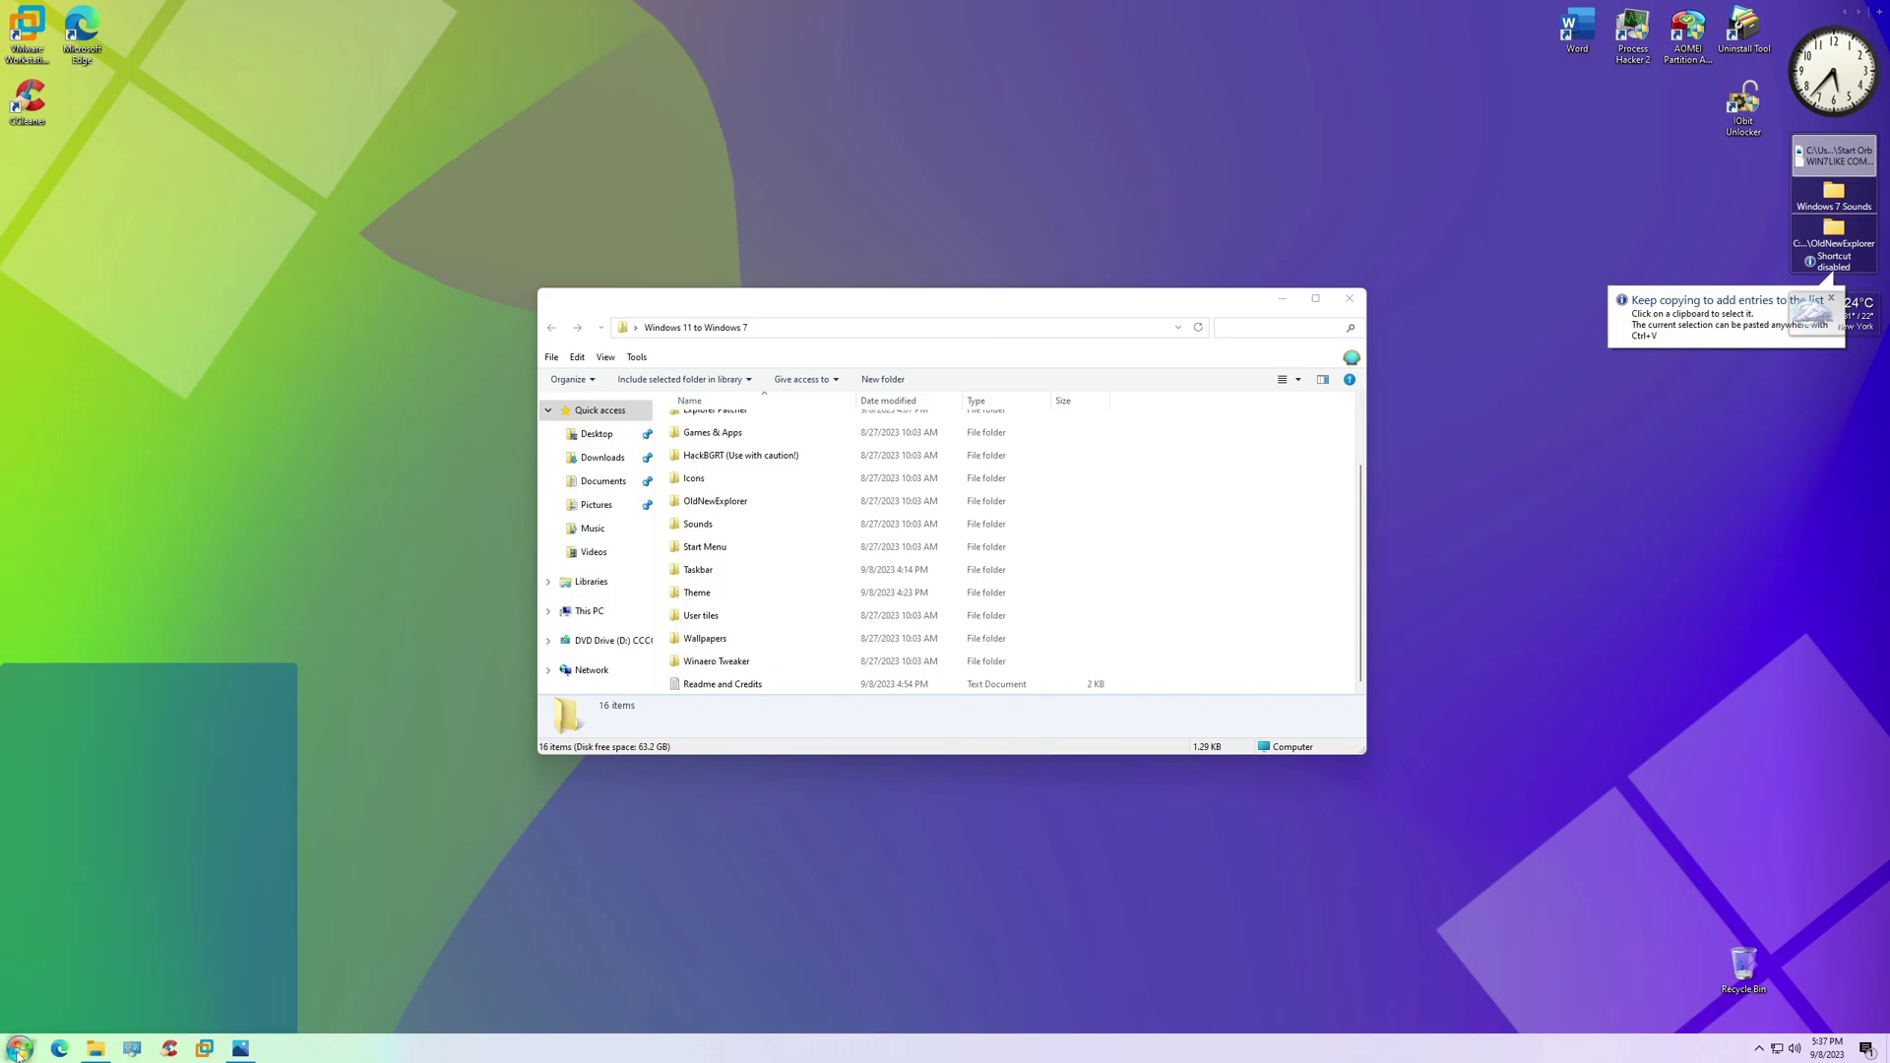
pyautogui.click(18, 1052)
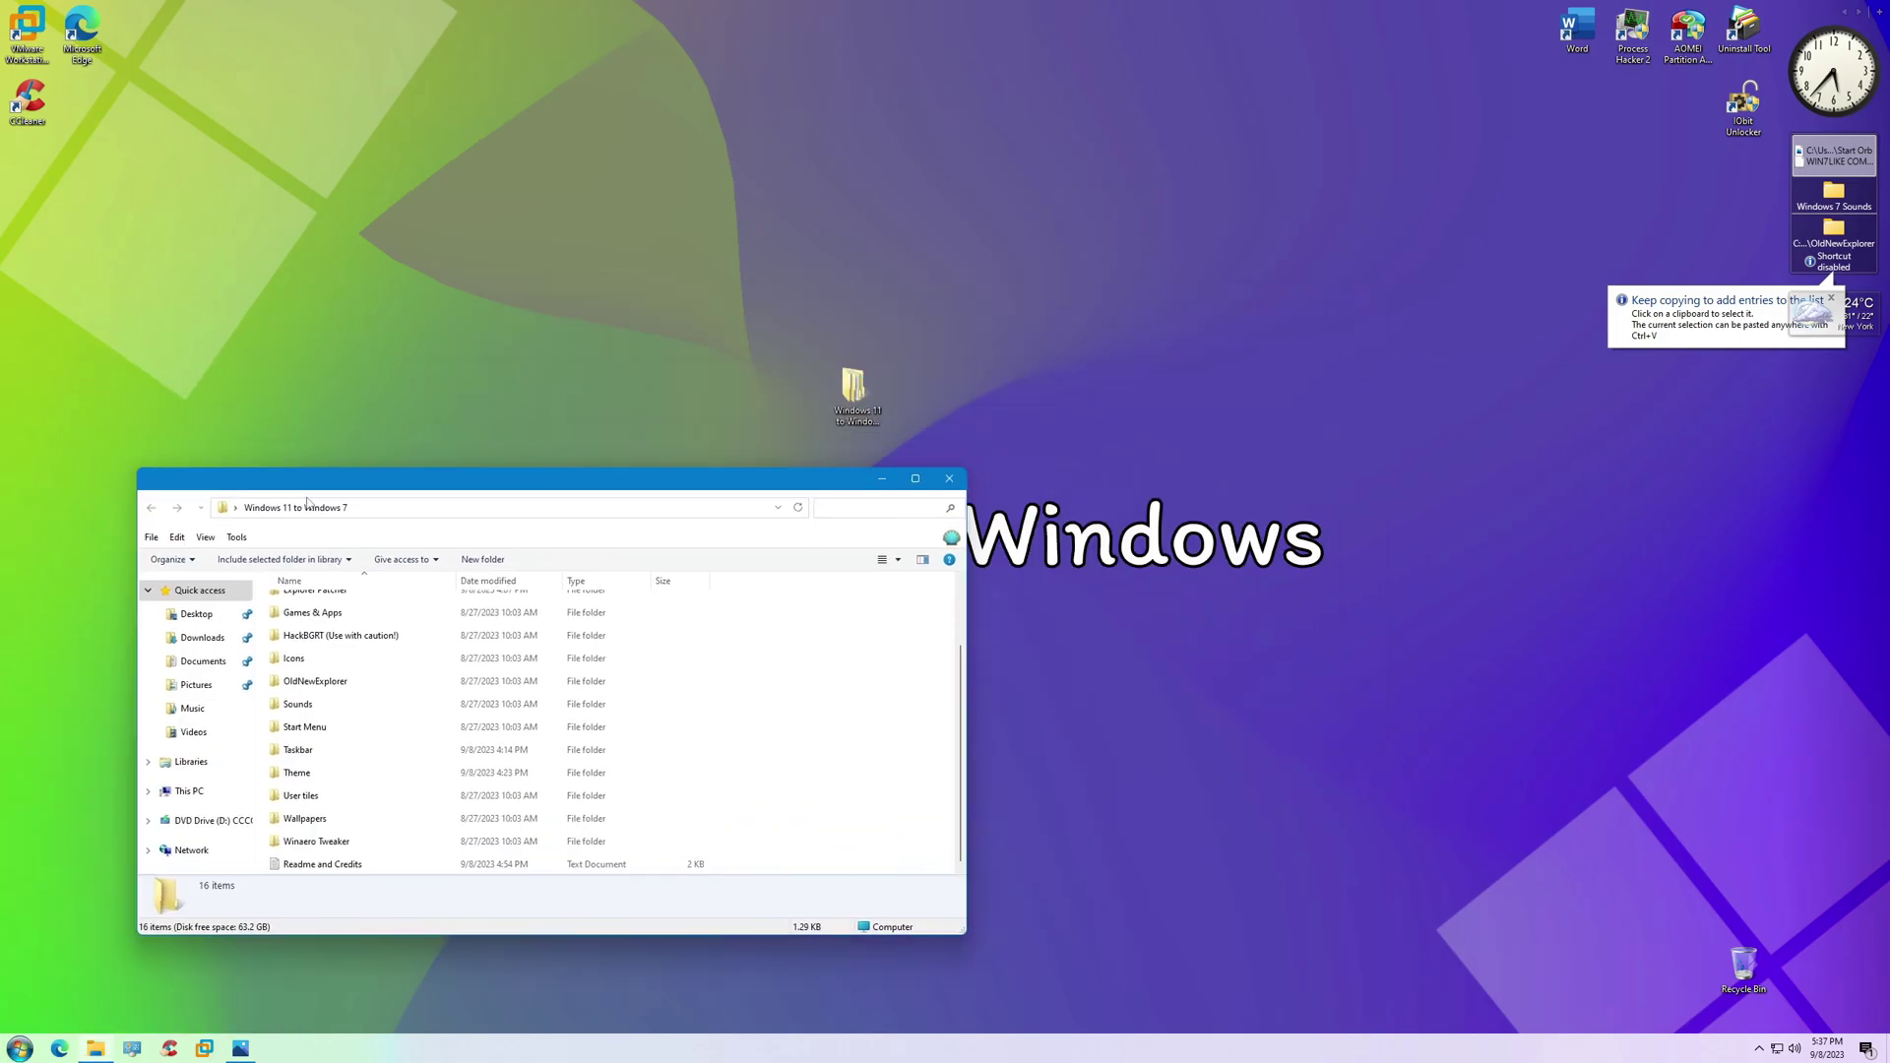
pyautogui.click(20, 1049)
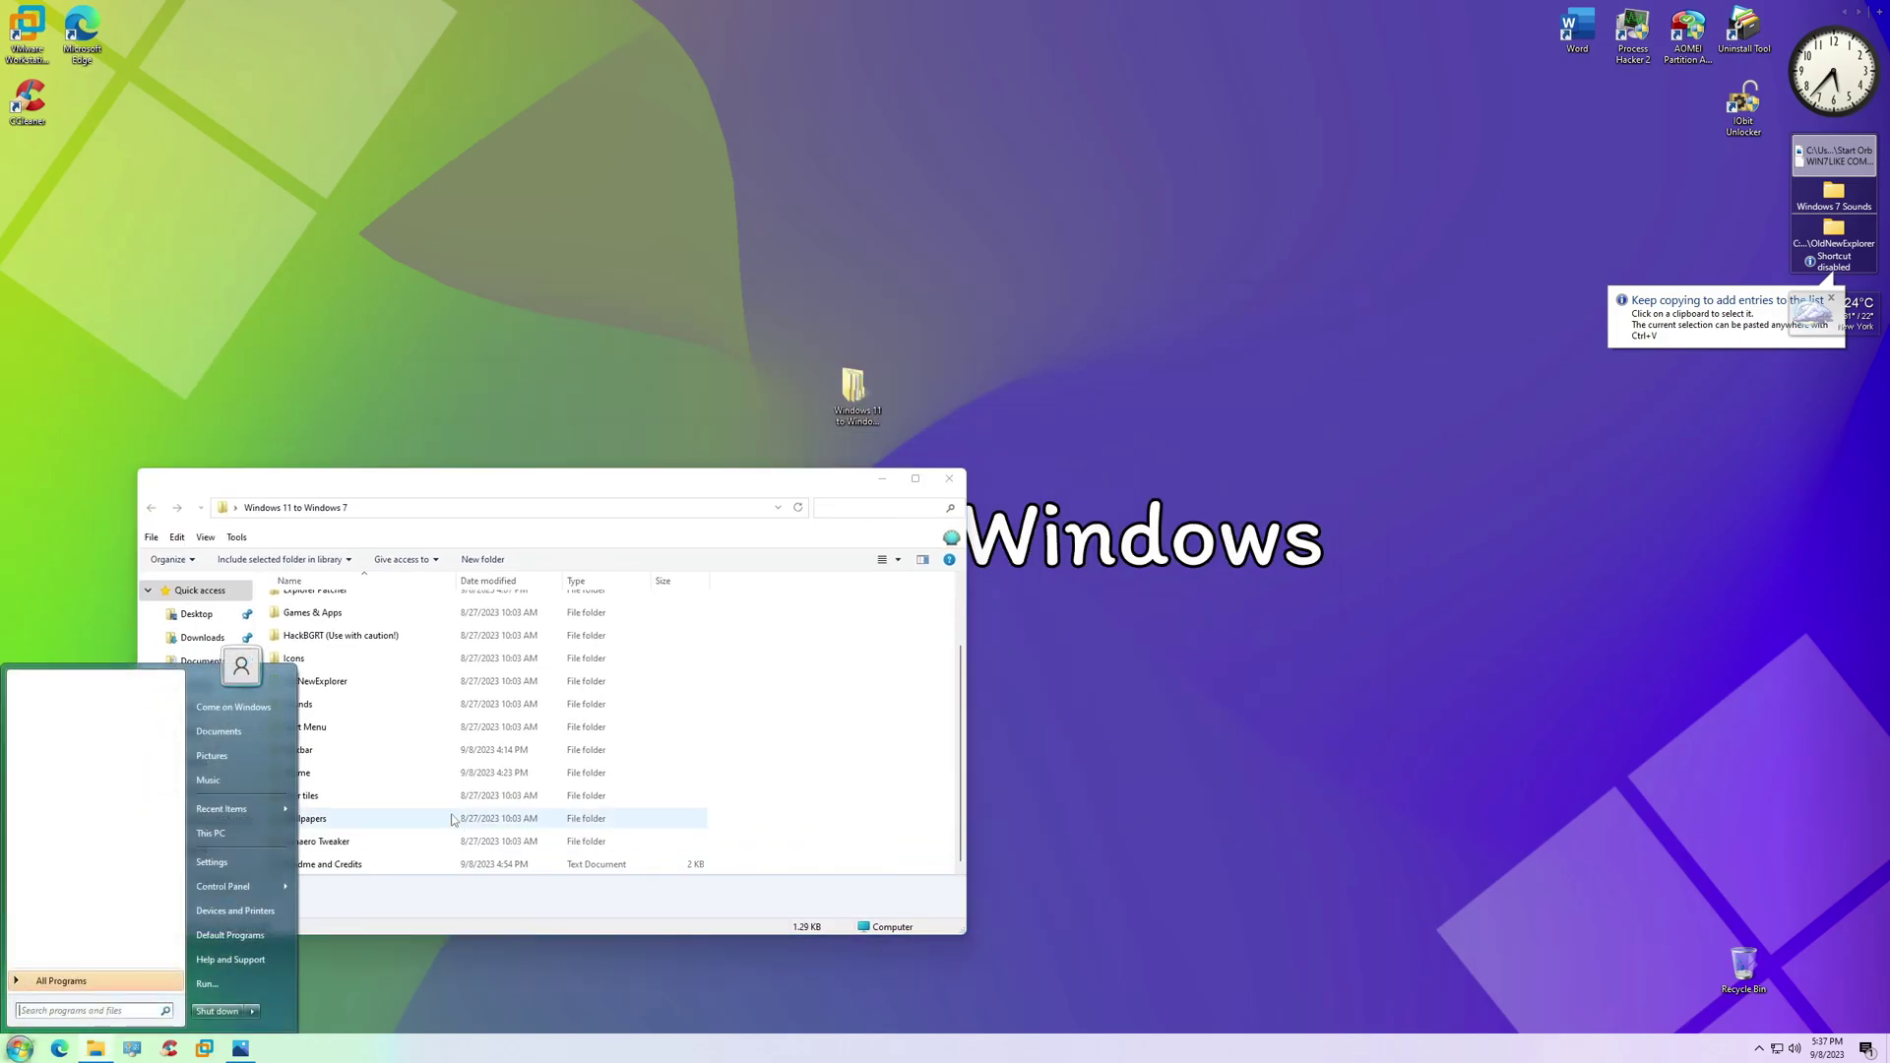
pyautogui.click(301, 697)
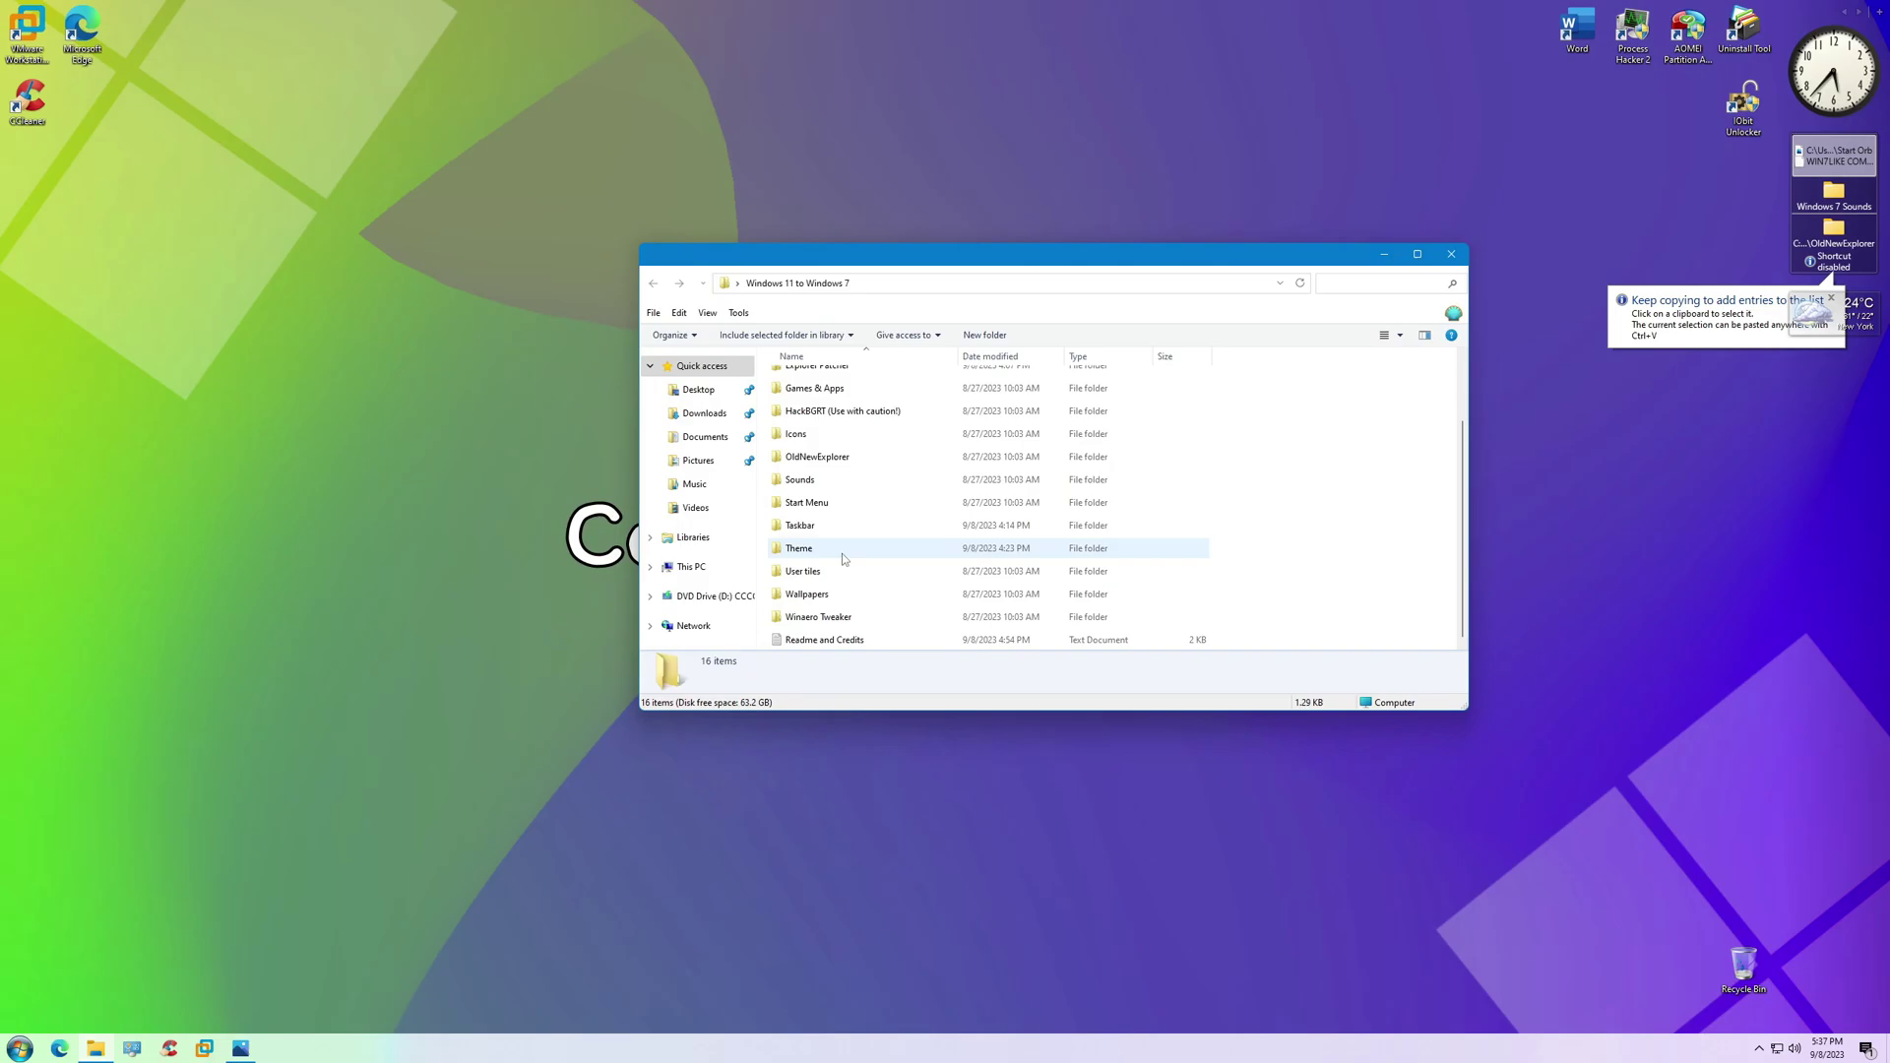
# Launch the 7tt_setup installer from the Taskbar folder and choose English as its language
pyautogui.doubleClick(823, 525)
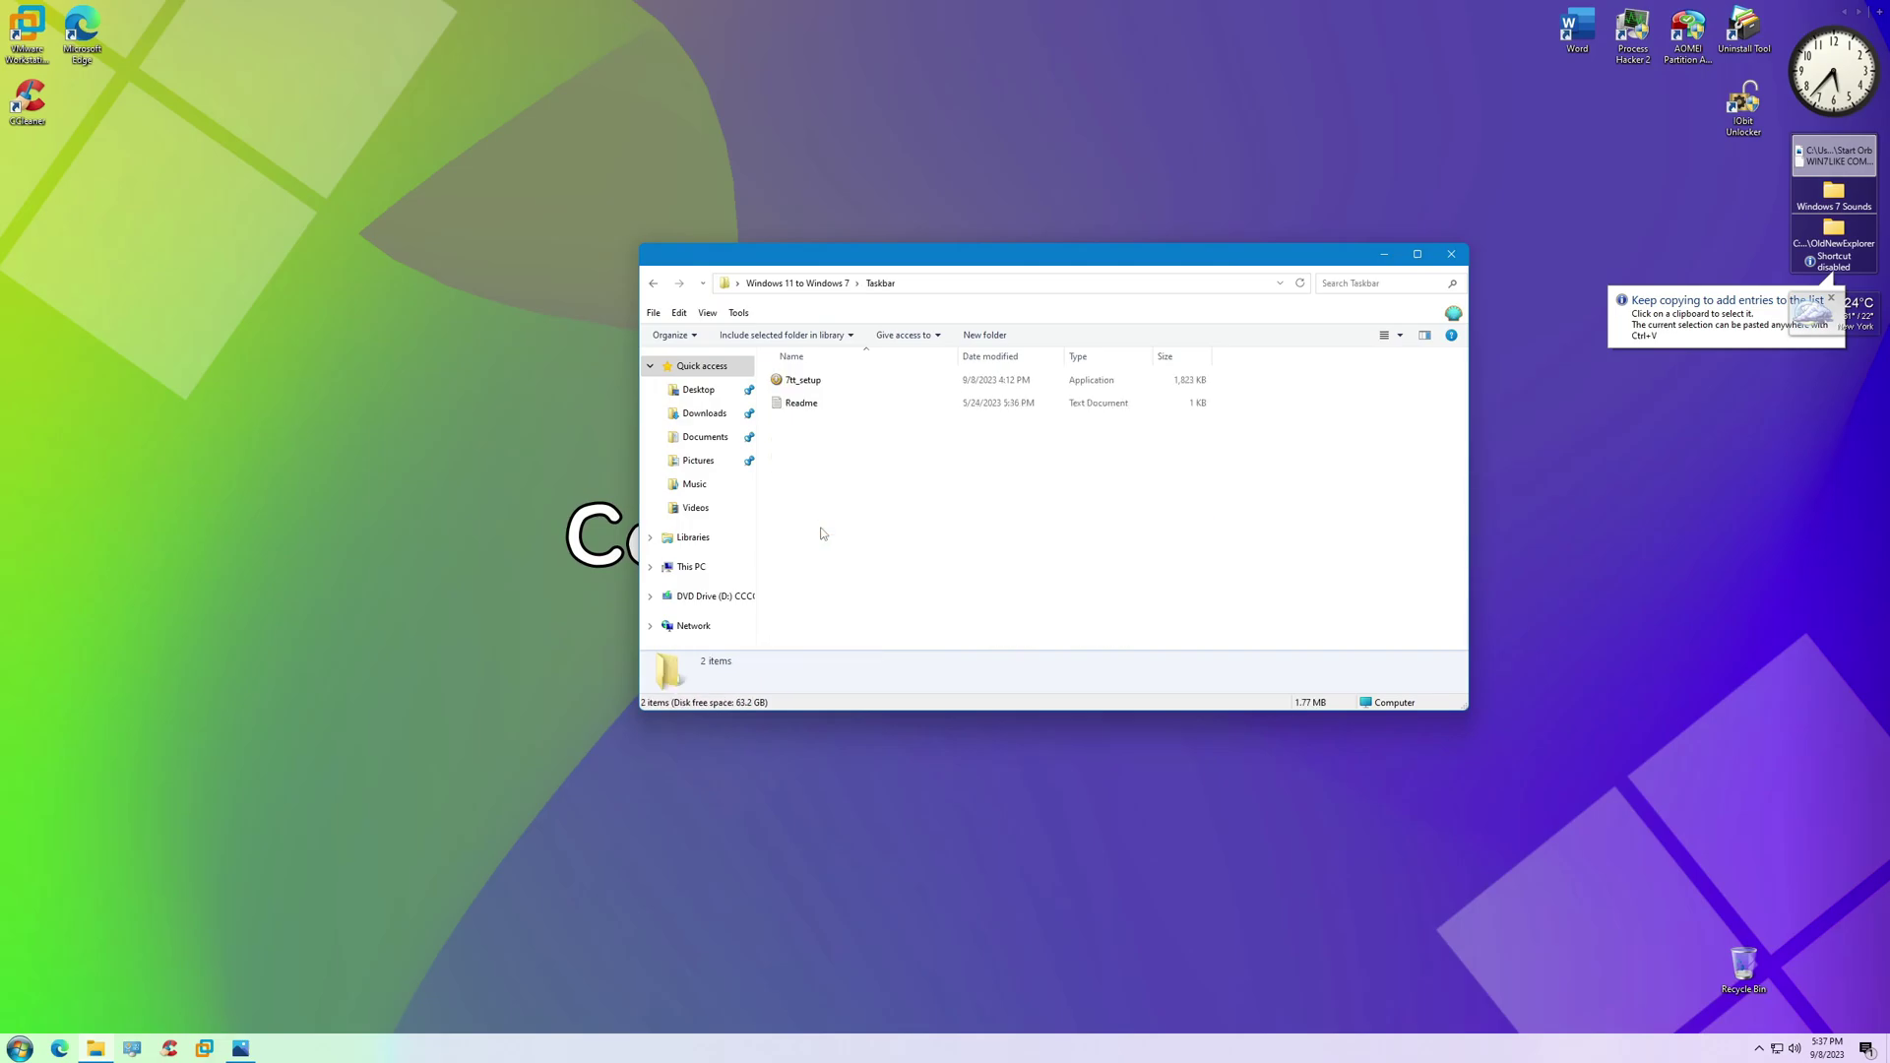
pyautogui.rightClick(805, 380)
pyautogui.click(847, 403)
pyautogui.click(871, 642)
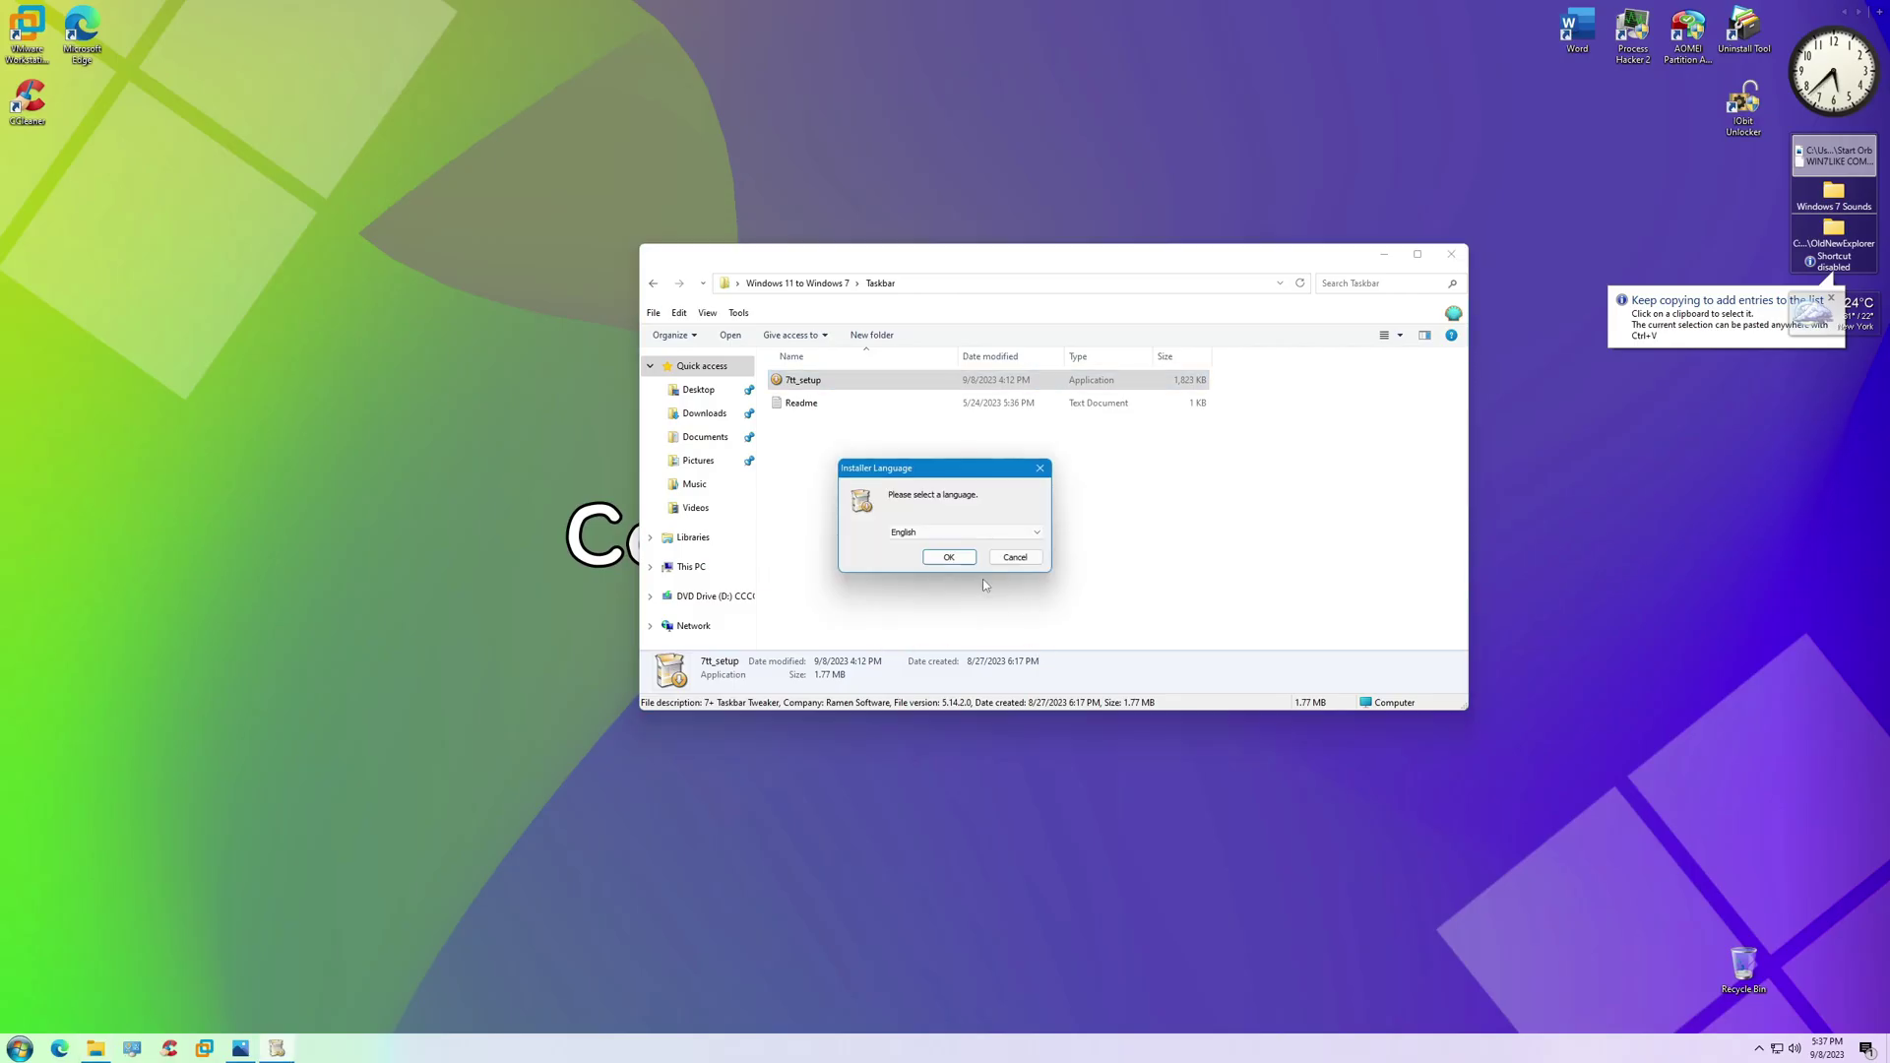
pyautogui.press('Return')
# Install 7+ Taskbar Tweaker with the Standard components, and set it to run now and at startup
pyautogui.click(1027, 641)
pyautogui.click(984, 641)
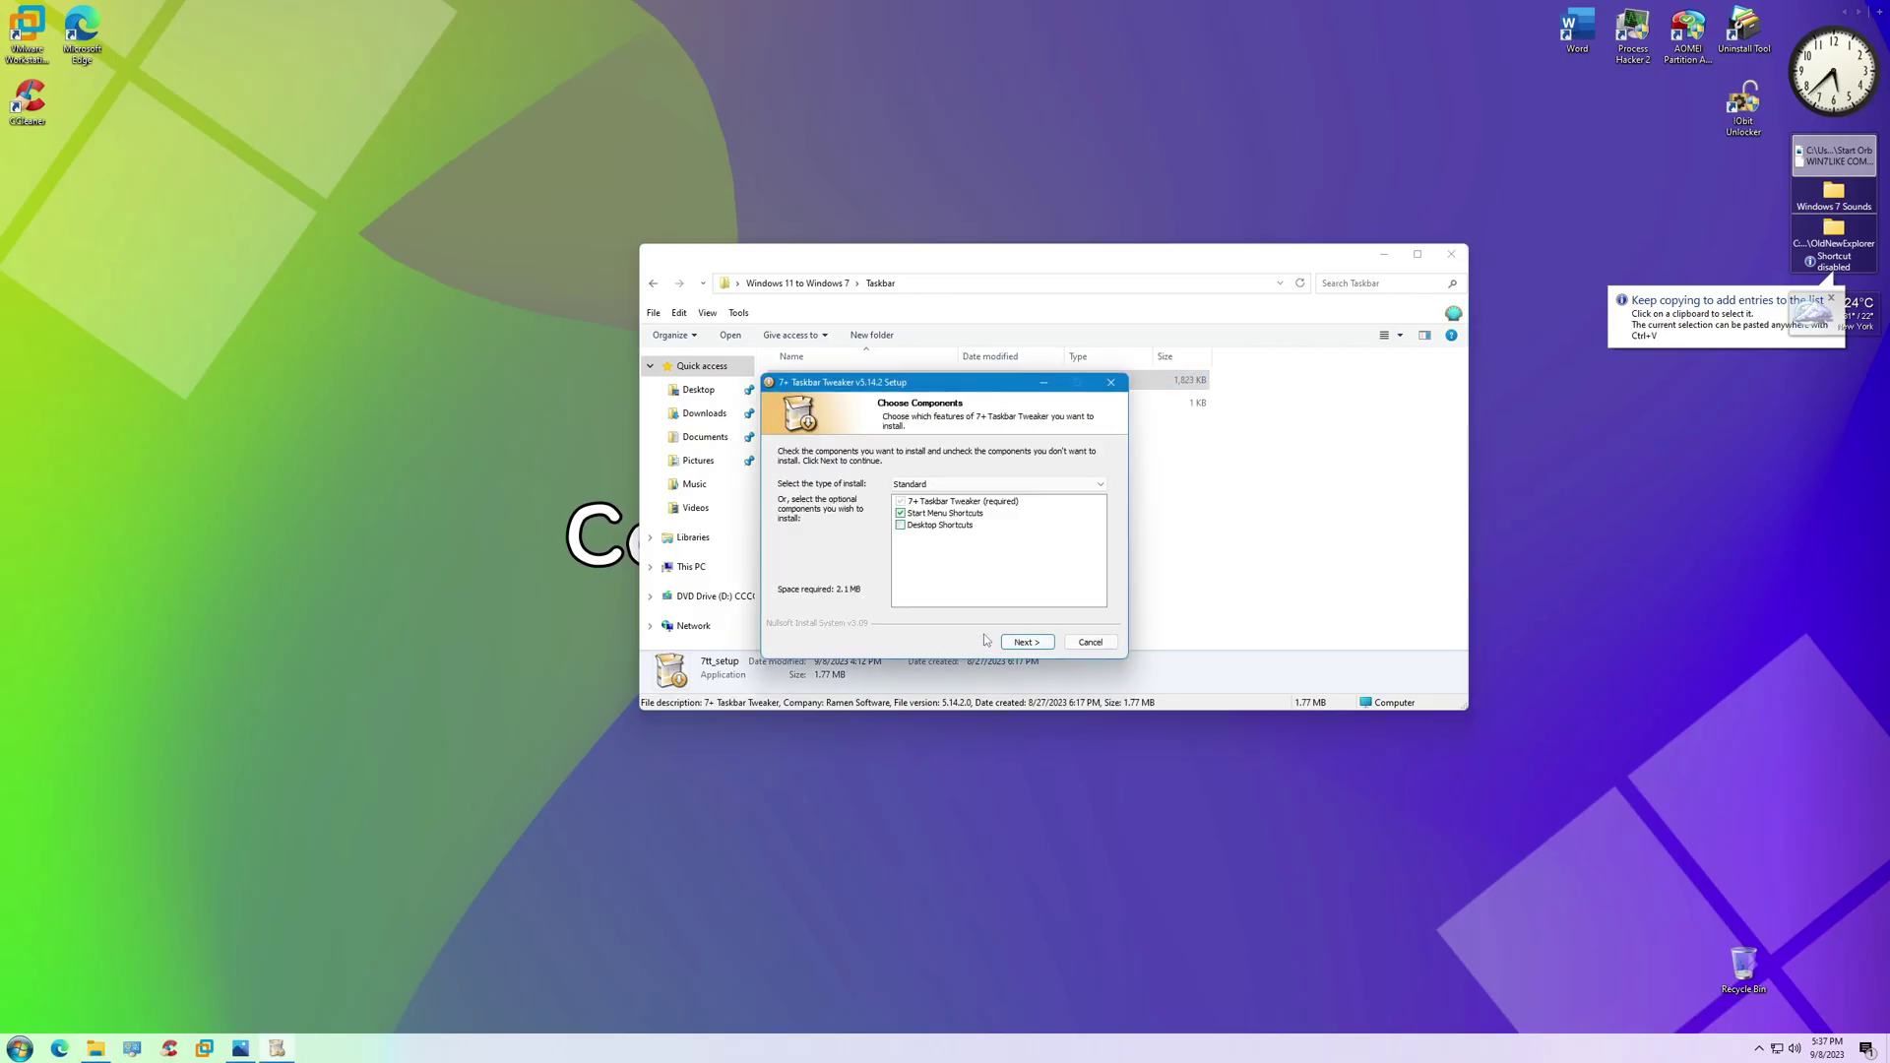
pyautogui.click(1027, 642)
pyautogui.click(1026, 642)
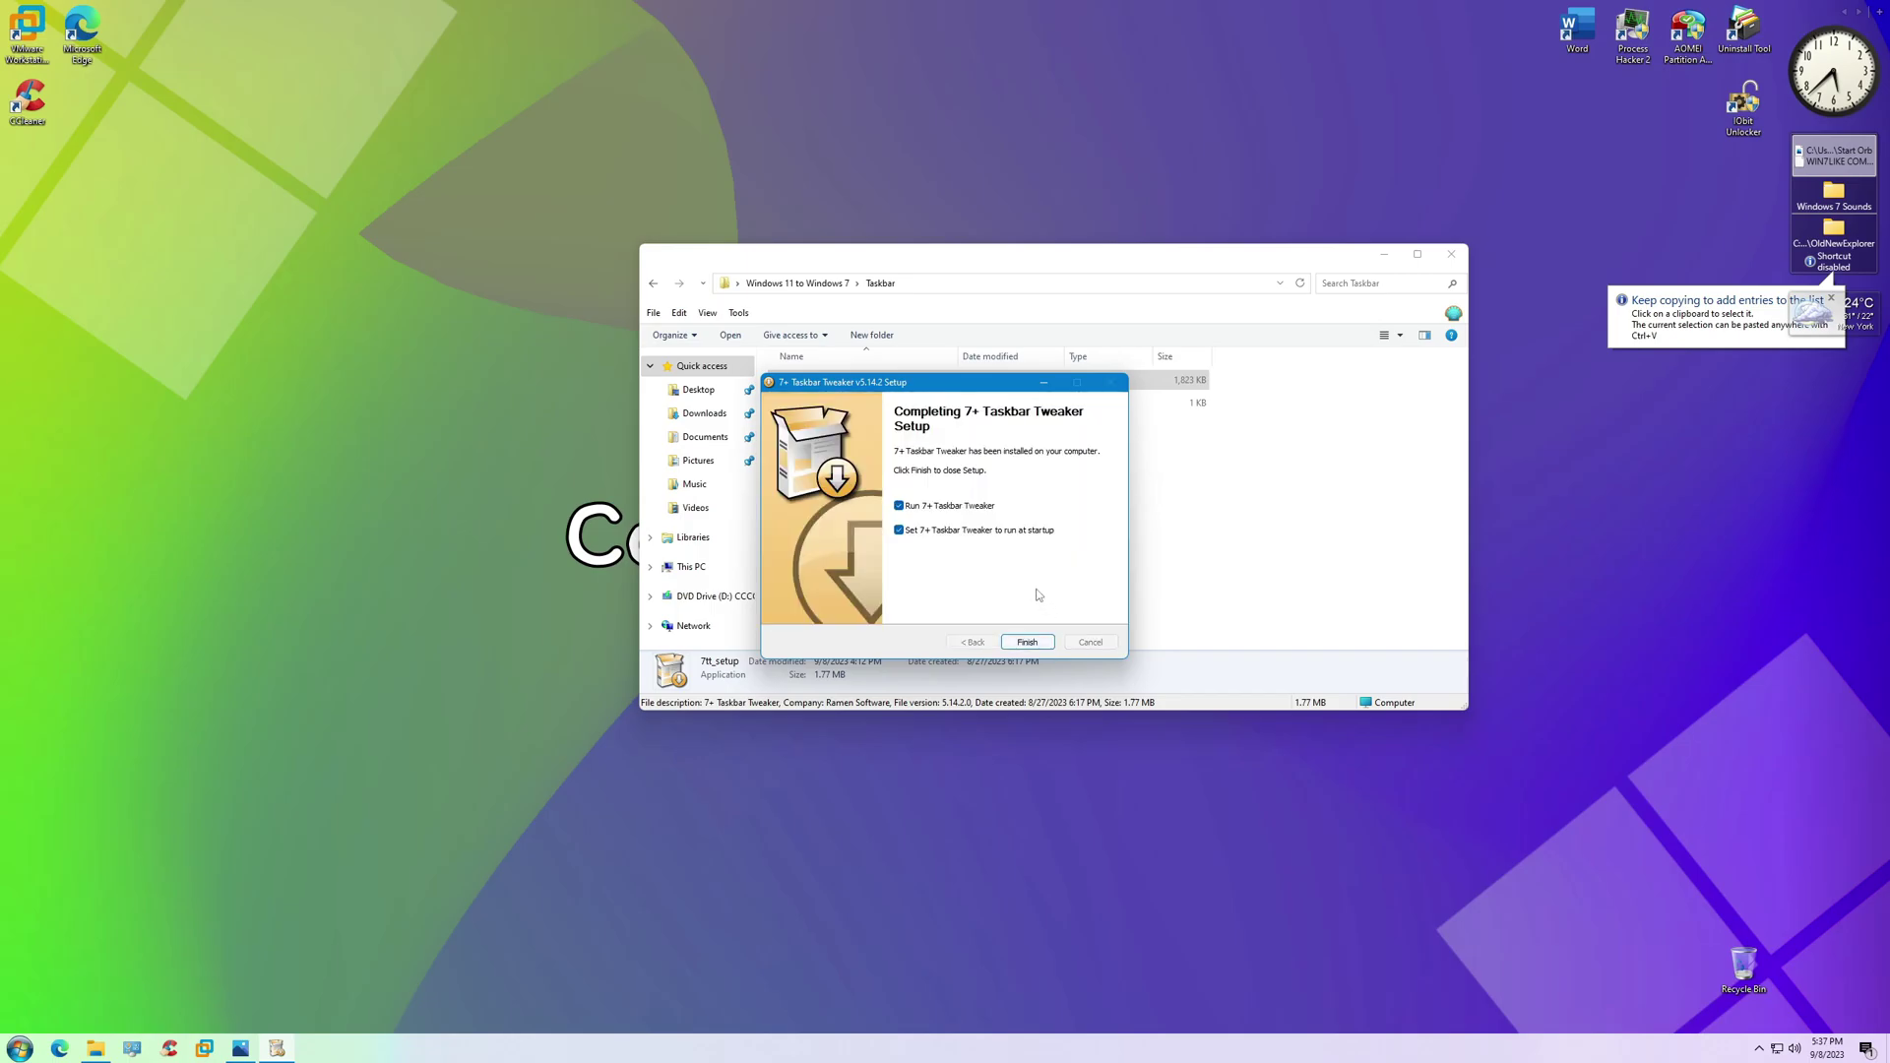
pyautogui.click(1033, 641)
pyautogui.click(1186, 329)
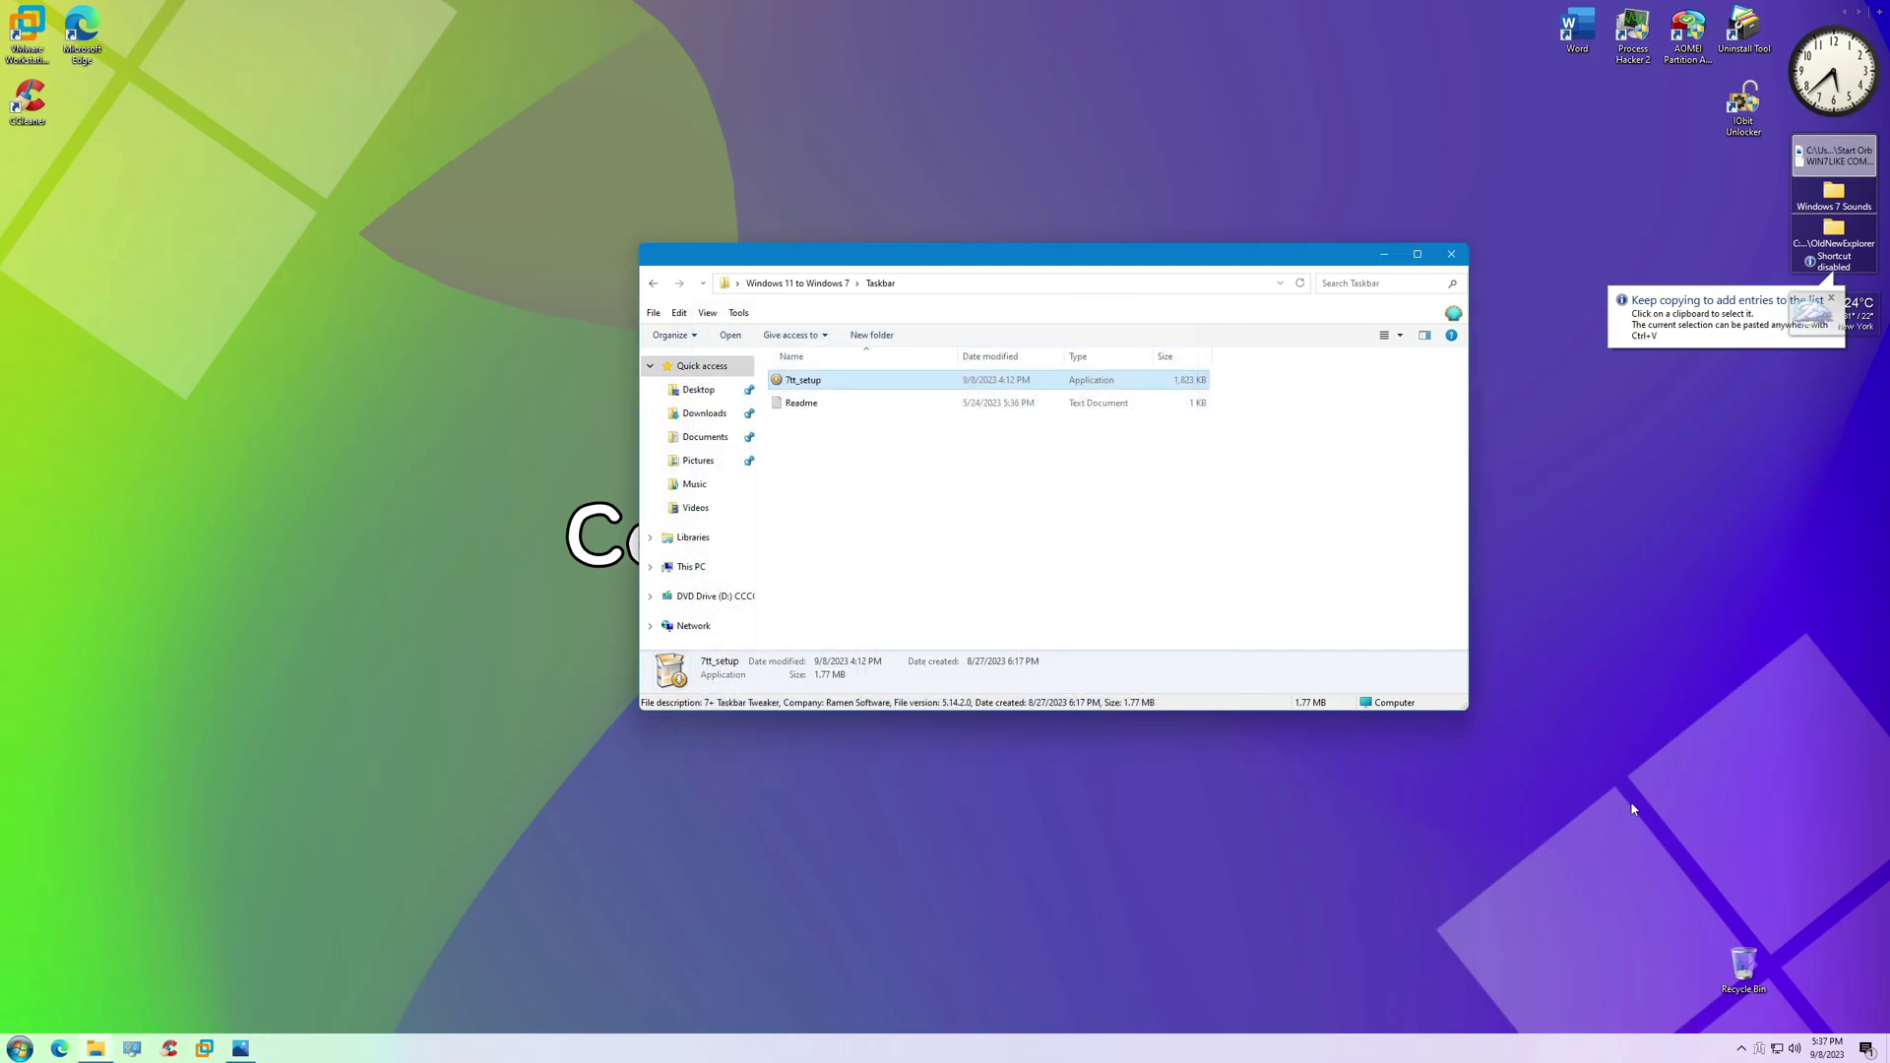
# Set w10_large_icons to 1 in the 7+ Taskbar Tweaker advanced options and apply the change
pyautogui.rightClick(1760, 1054)
pyautogui.click(1807, 996)
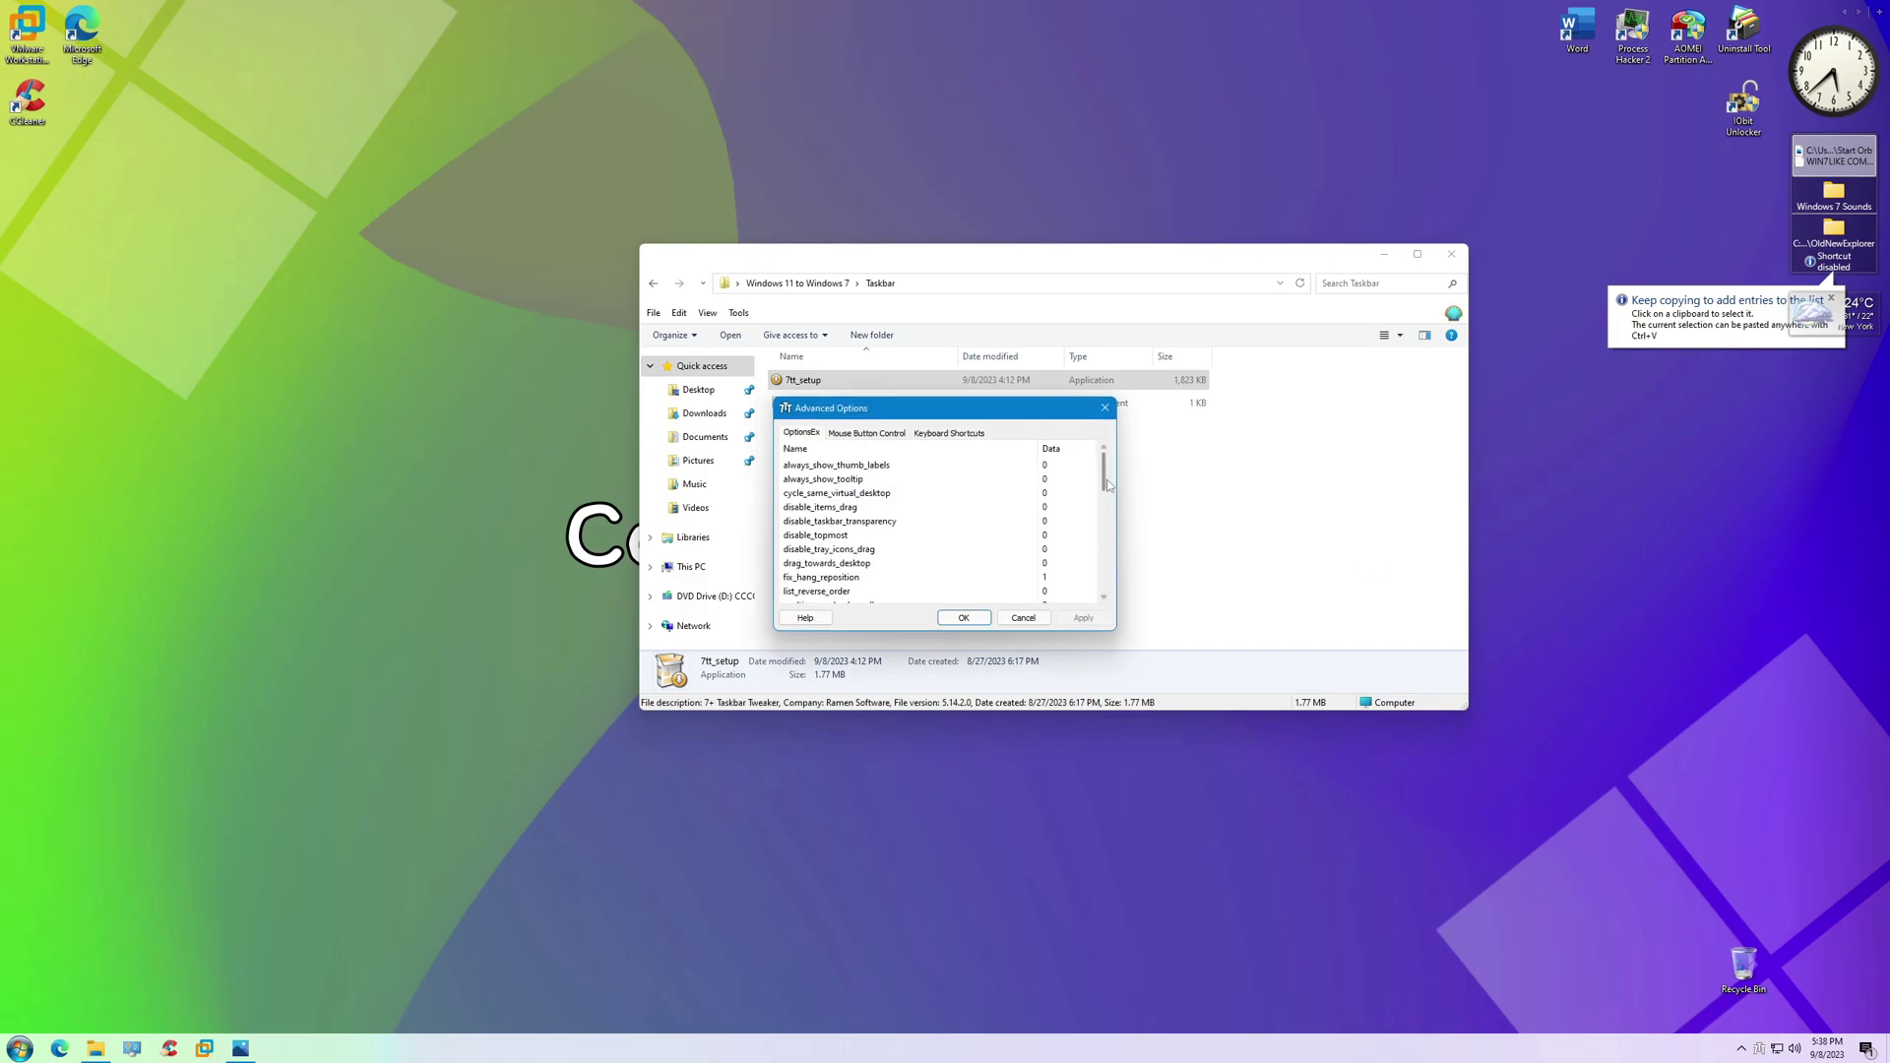
pyautogui.moveTo(1105, 481); pyautogui.dragTo(1124, 616)
pyautogui.doubleClick(1045, 563)
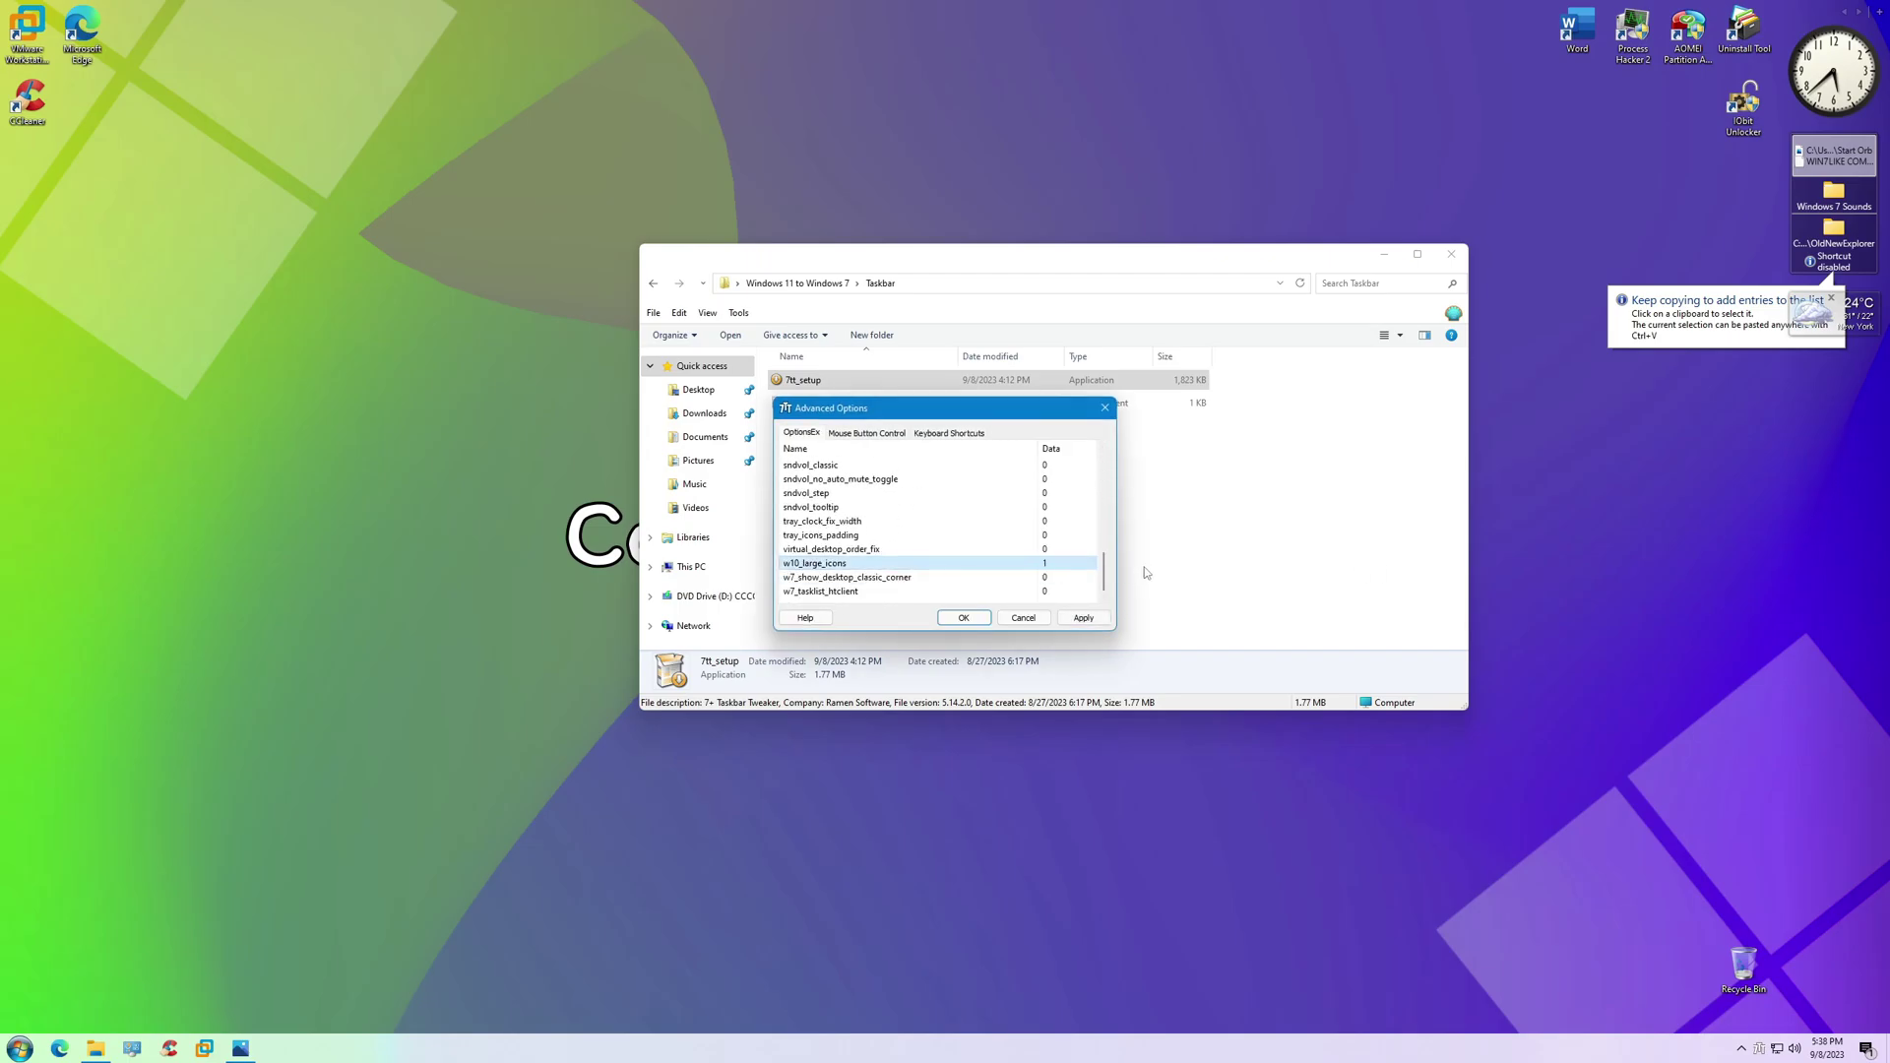
pyautogui.click(1082, 617)
# Launch WindowBlinds11_setup from the Theme folder in Windows 11 to Windows 7
pyautogui.click(654, 284)
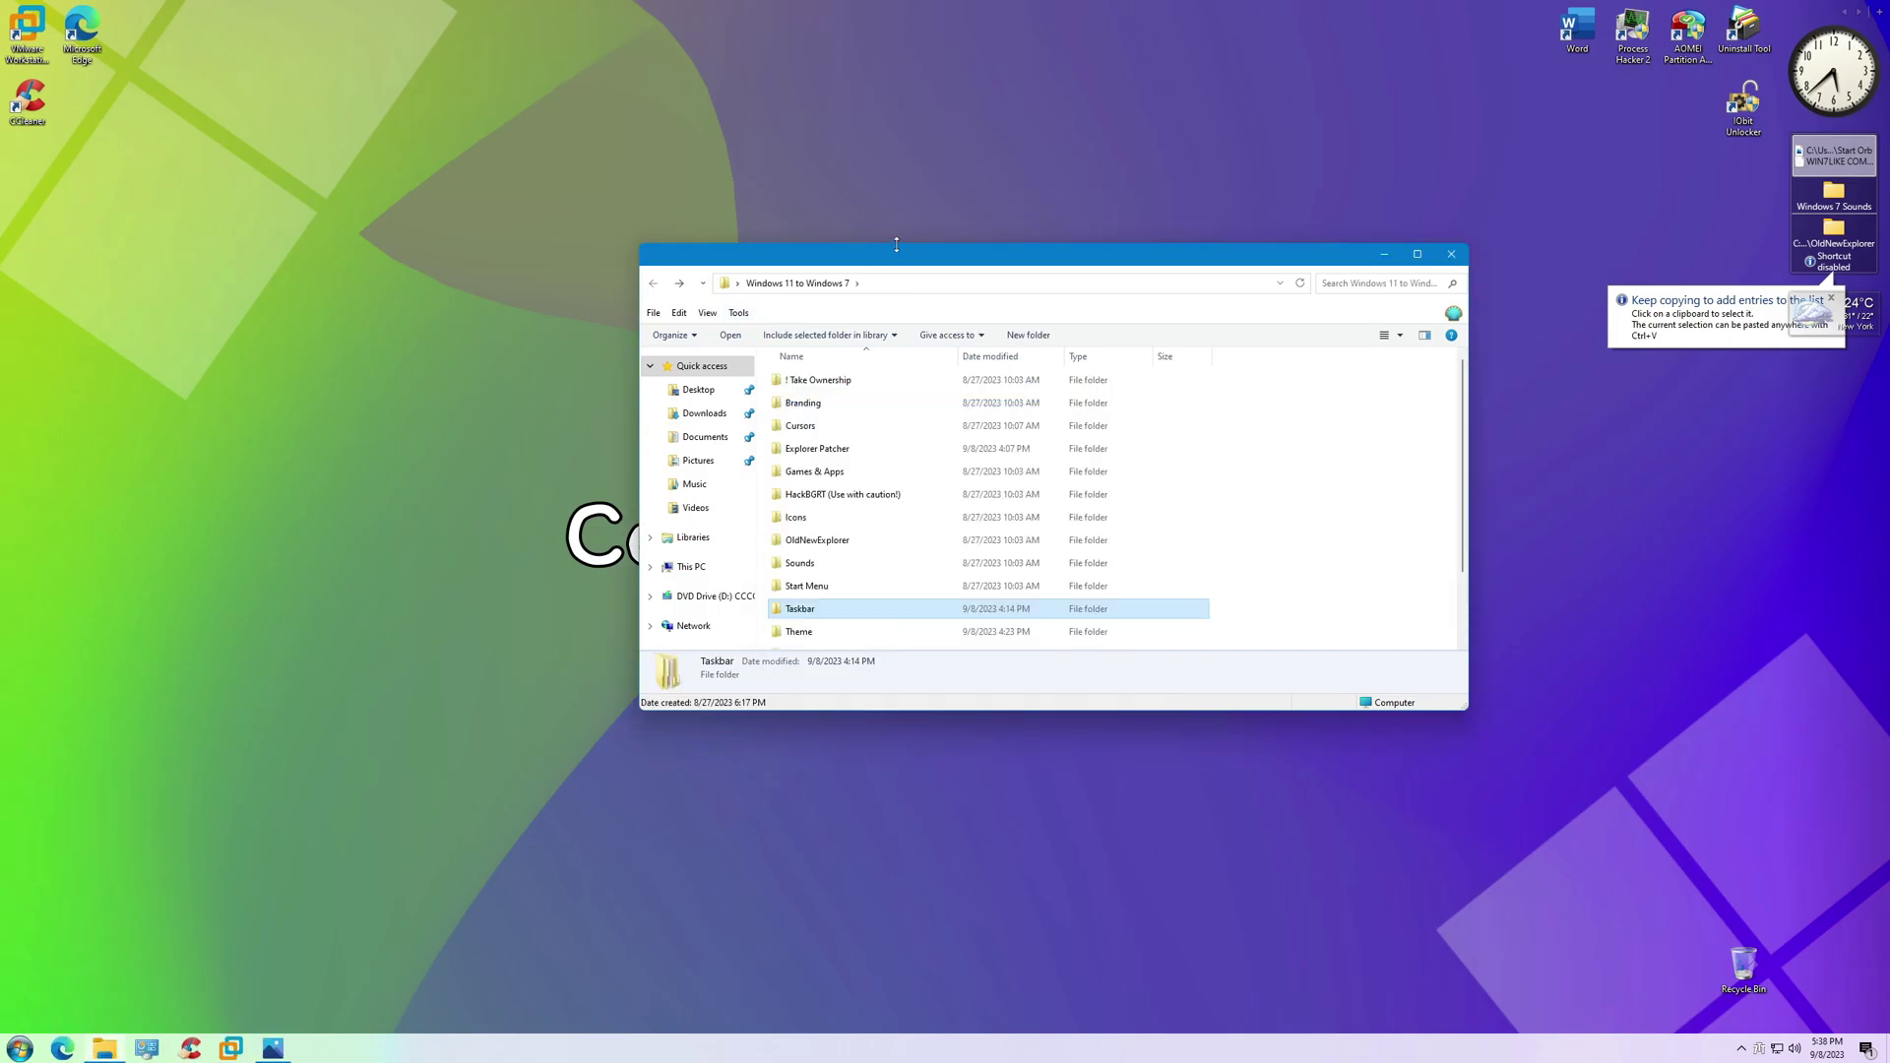
pyautogui.moveTo(895, 246); pyautogui.dragTo(739, 270)
pyautogui.scroll(-1, 673, 581)
pyautogui.doubleClick(673, 581)
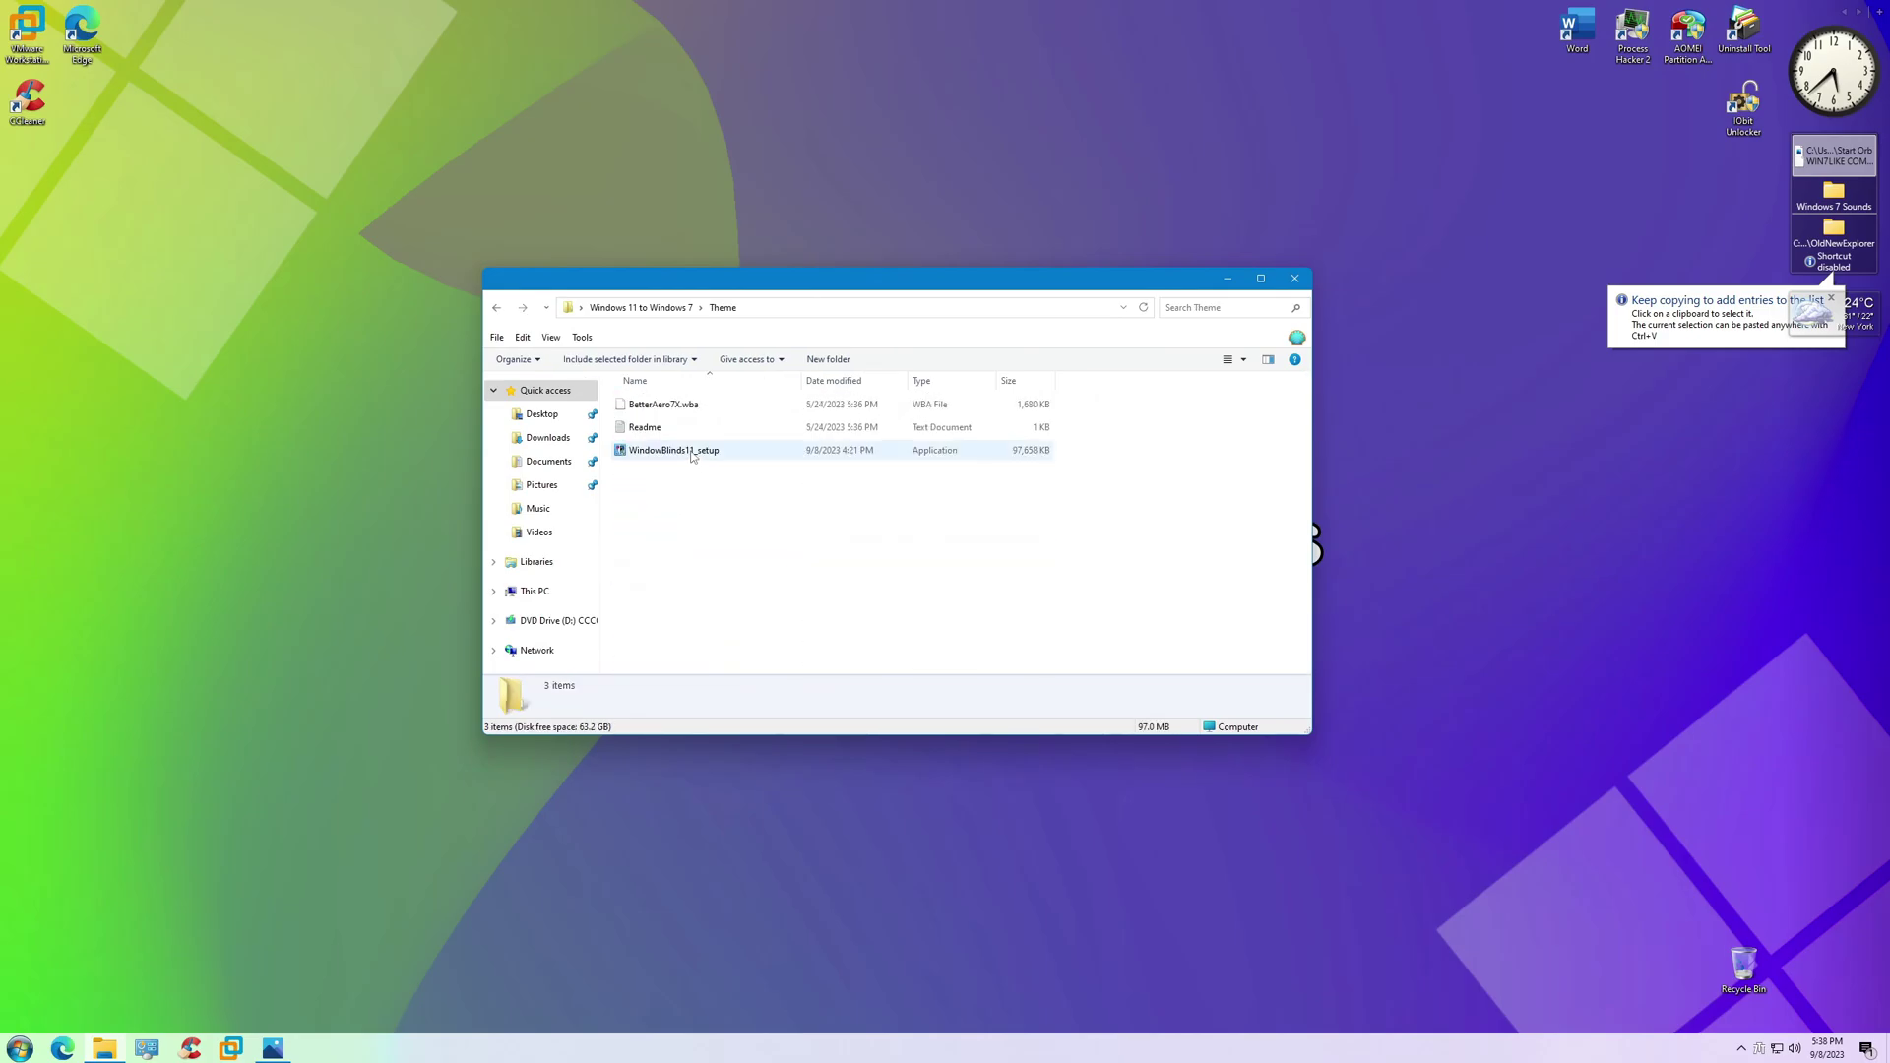
pyautogui.rightClick(693, 456)
pyautogui.click(701, 482)
pyautogui.click(880, 647)
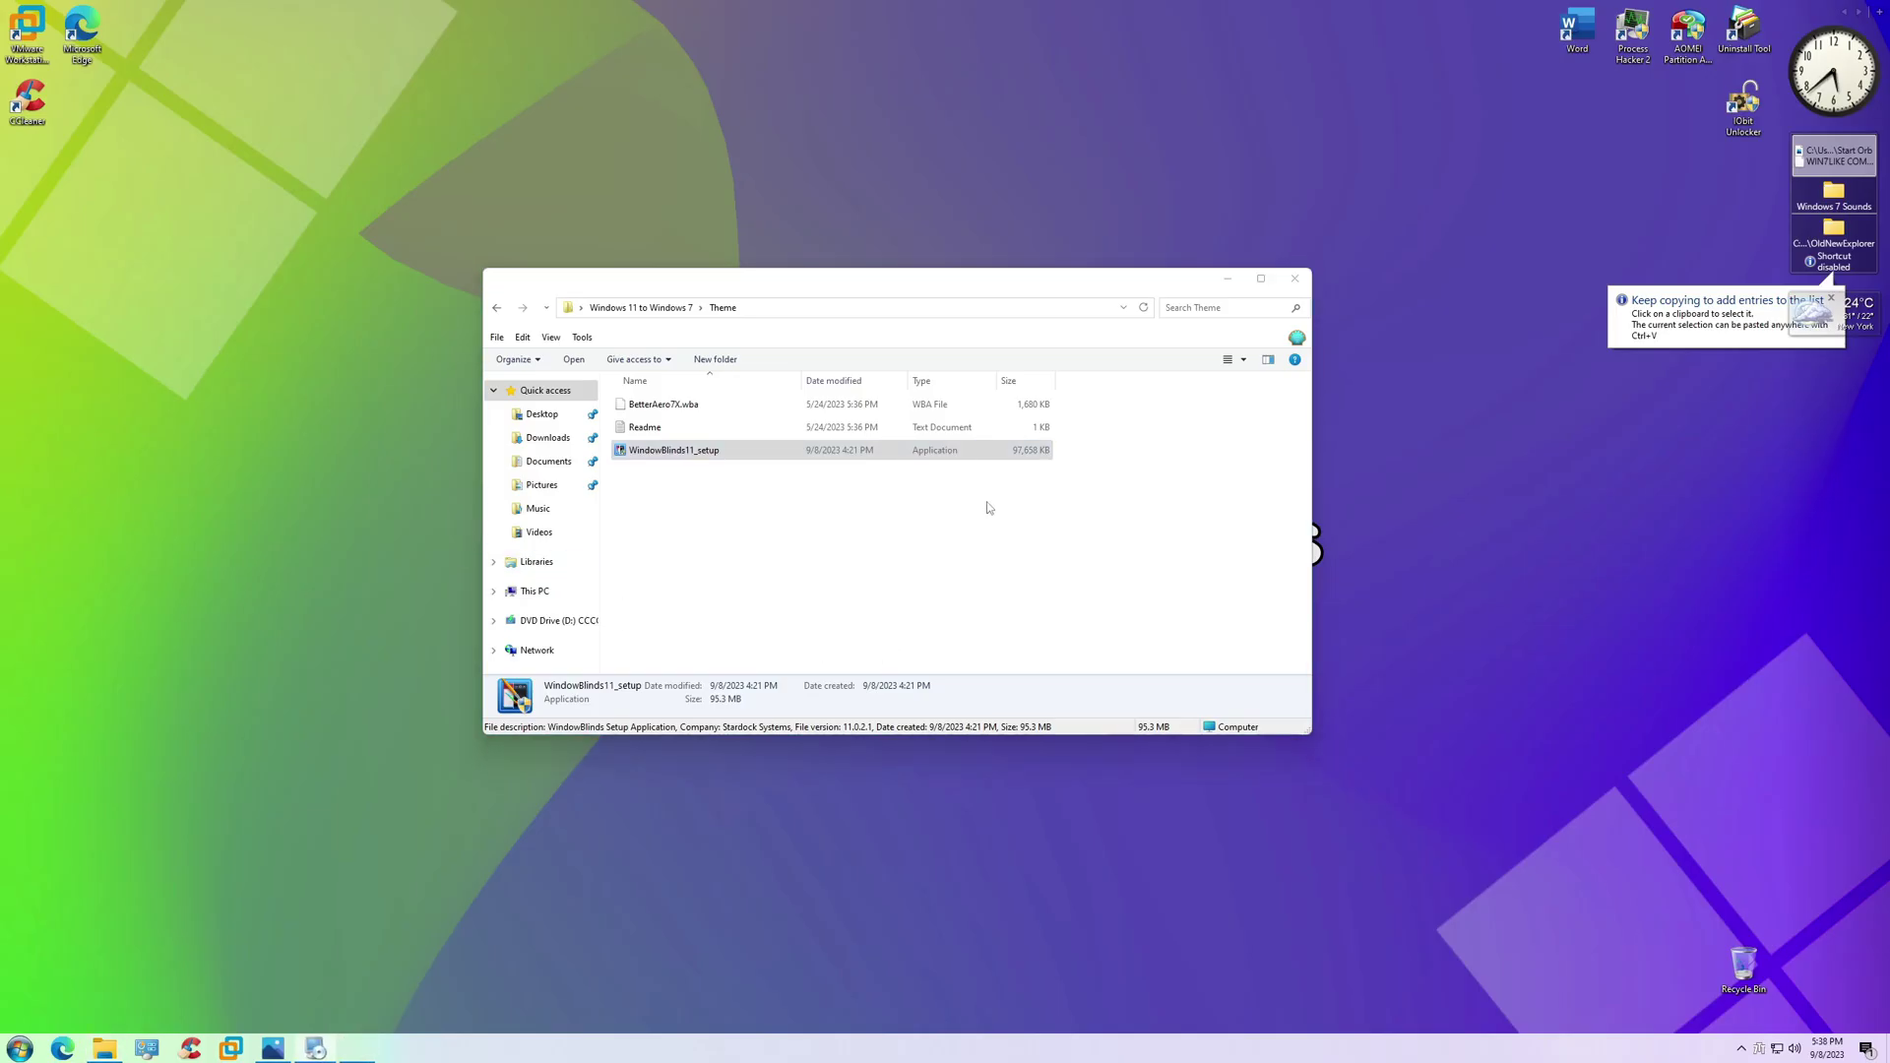
# Close File Explorer, accept the WindowBlinds 11 license agreement and run the installation
pyautogui.click(1295, 279)
pyautogui.click(848, 609)
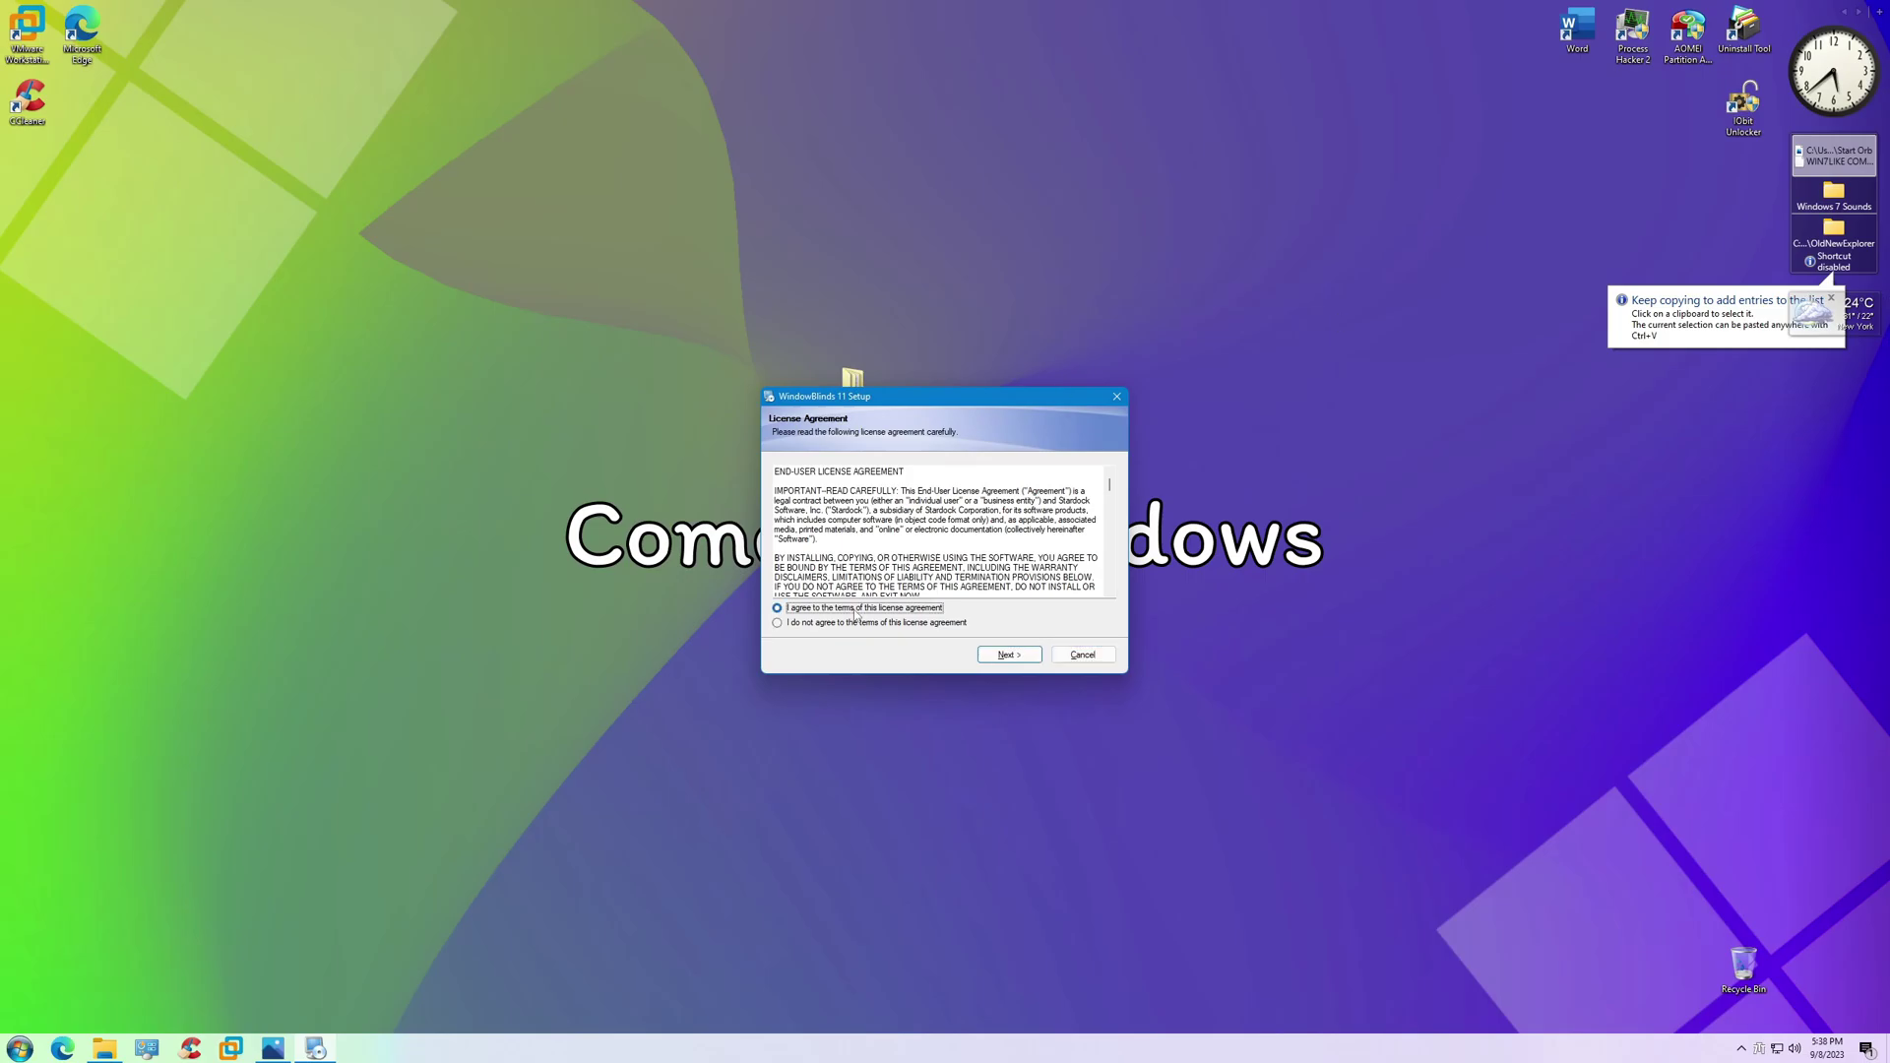
pyautogui.click(1005, 659)
pyautogui.click(1008, 655)
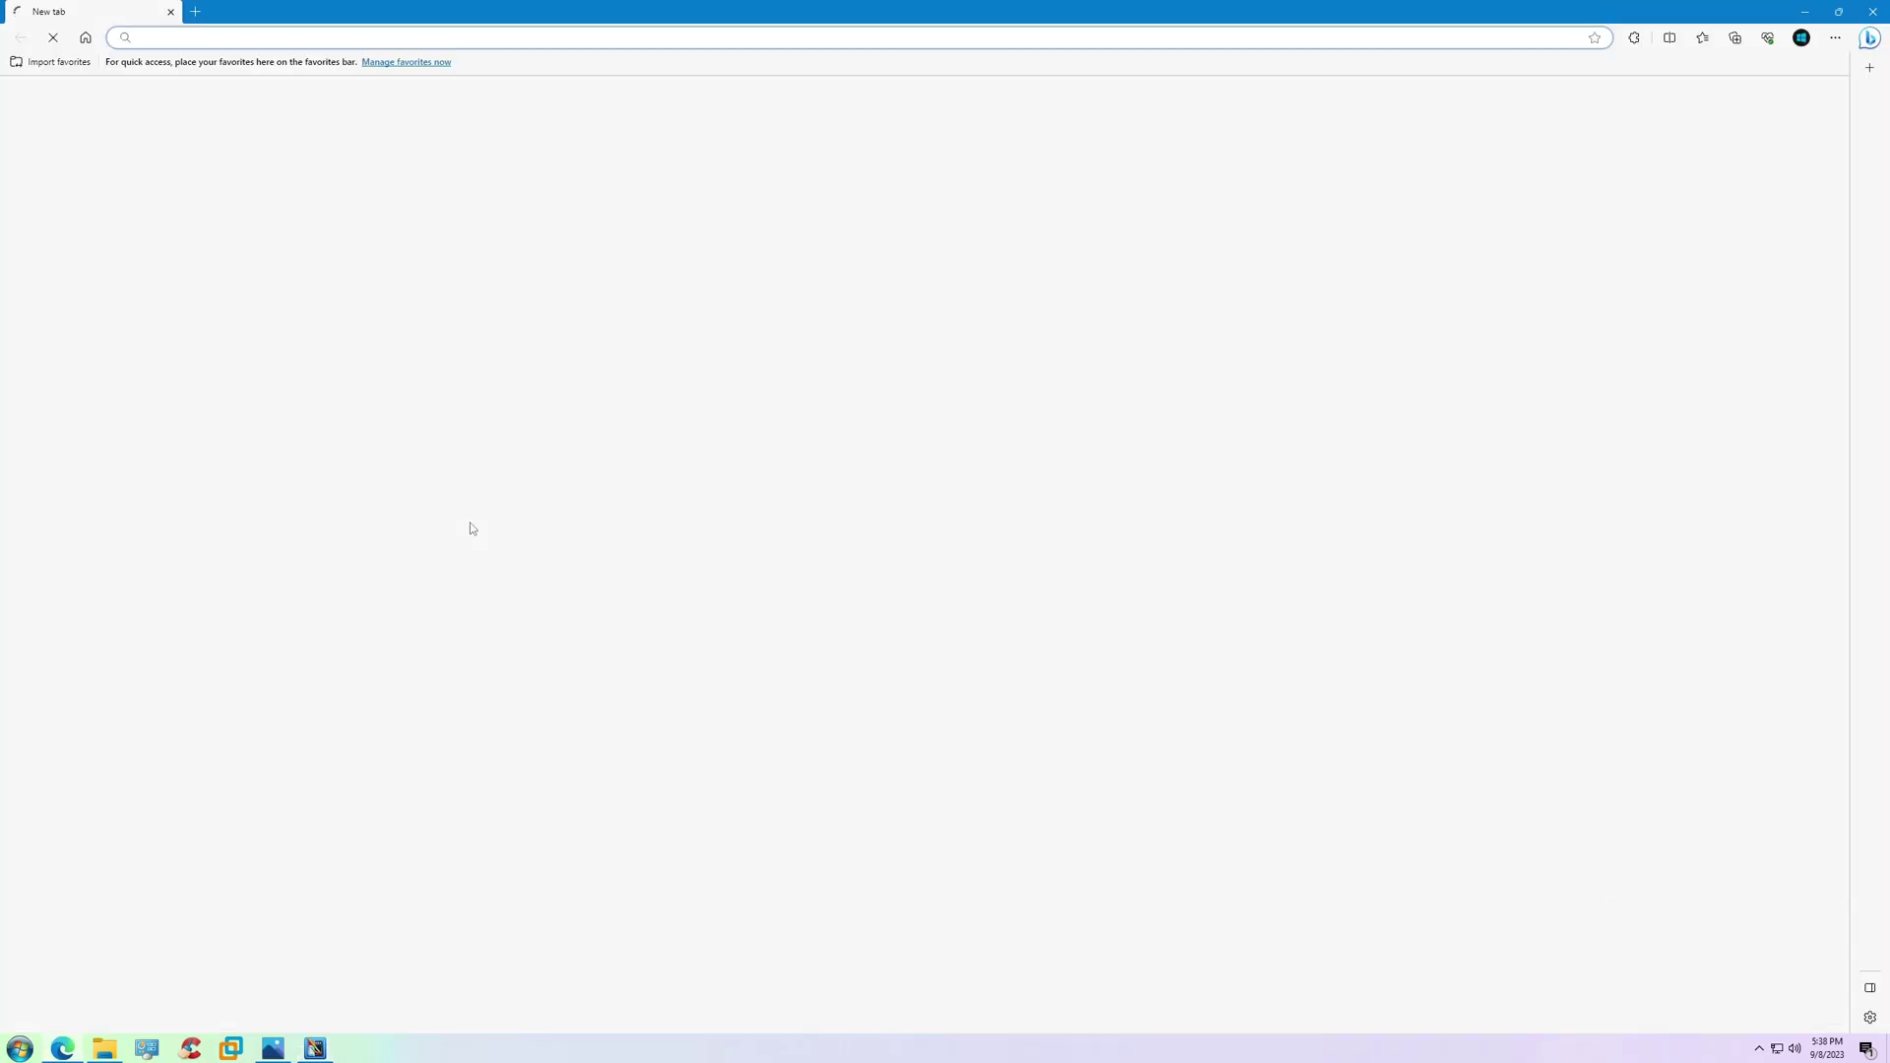
# Switch to Microsoft Edge, search Bing for "temp mail" and accept the cookies
pyautogui.write('temp ')
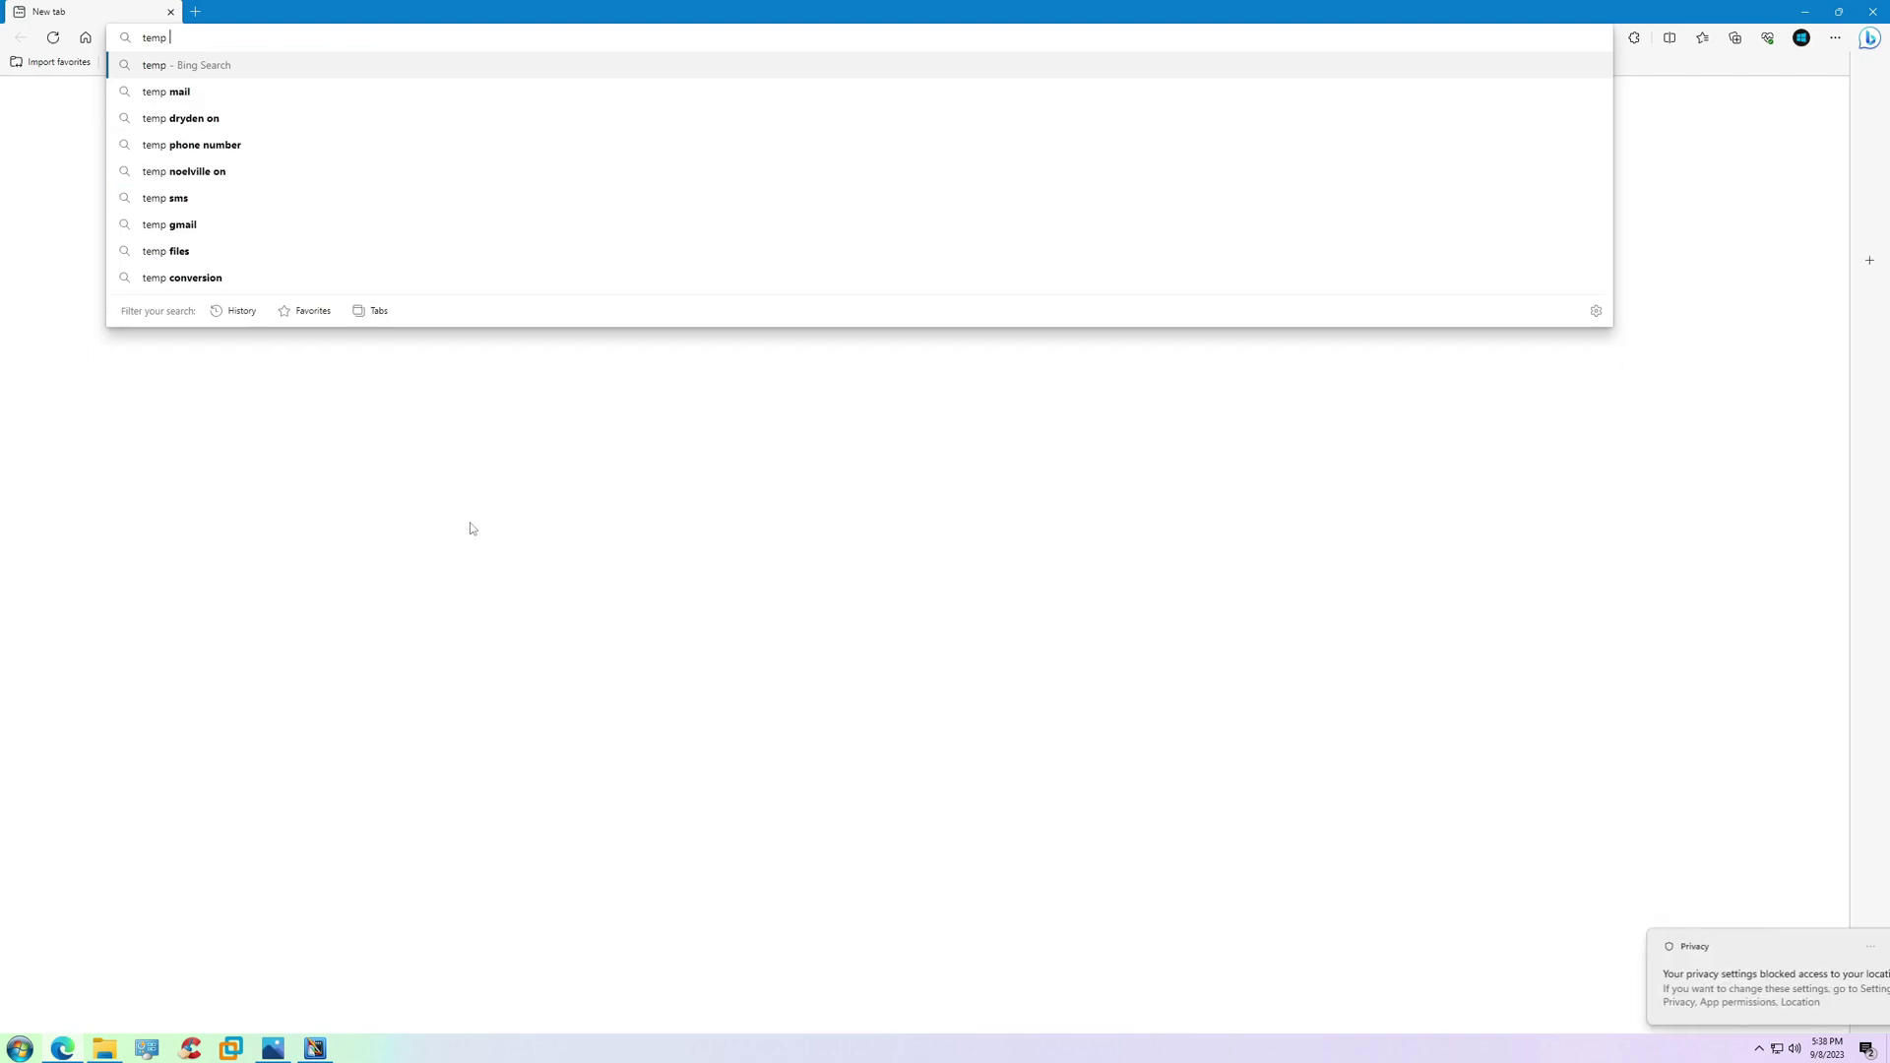
pyautogui.write('mail')
pyautogui.press('Return')
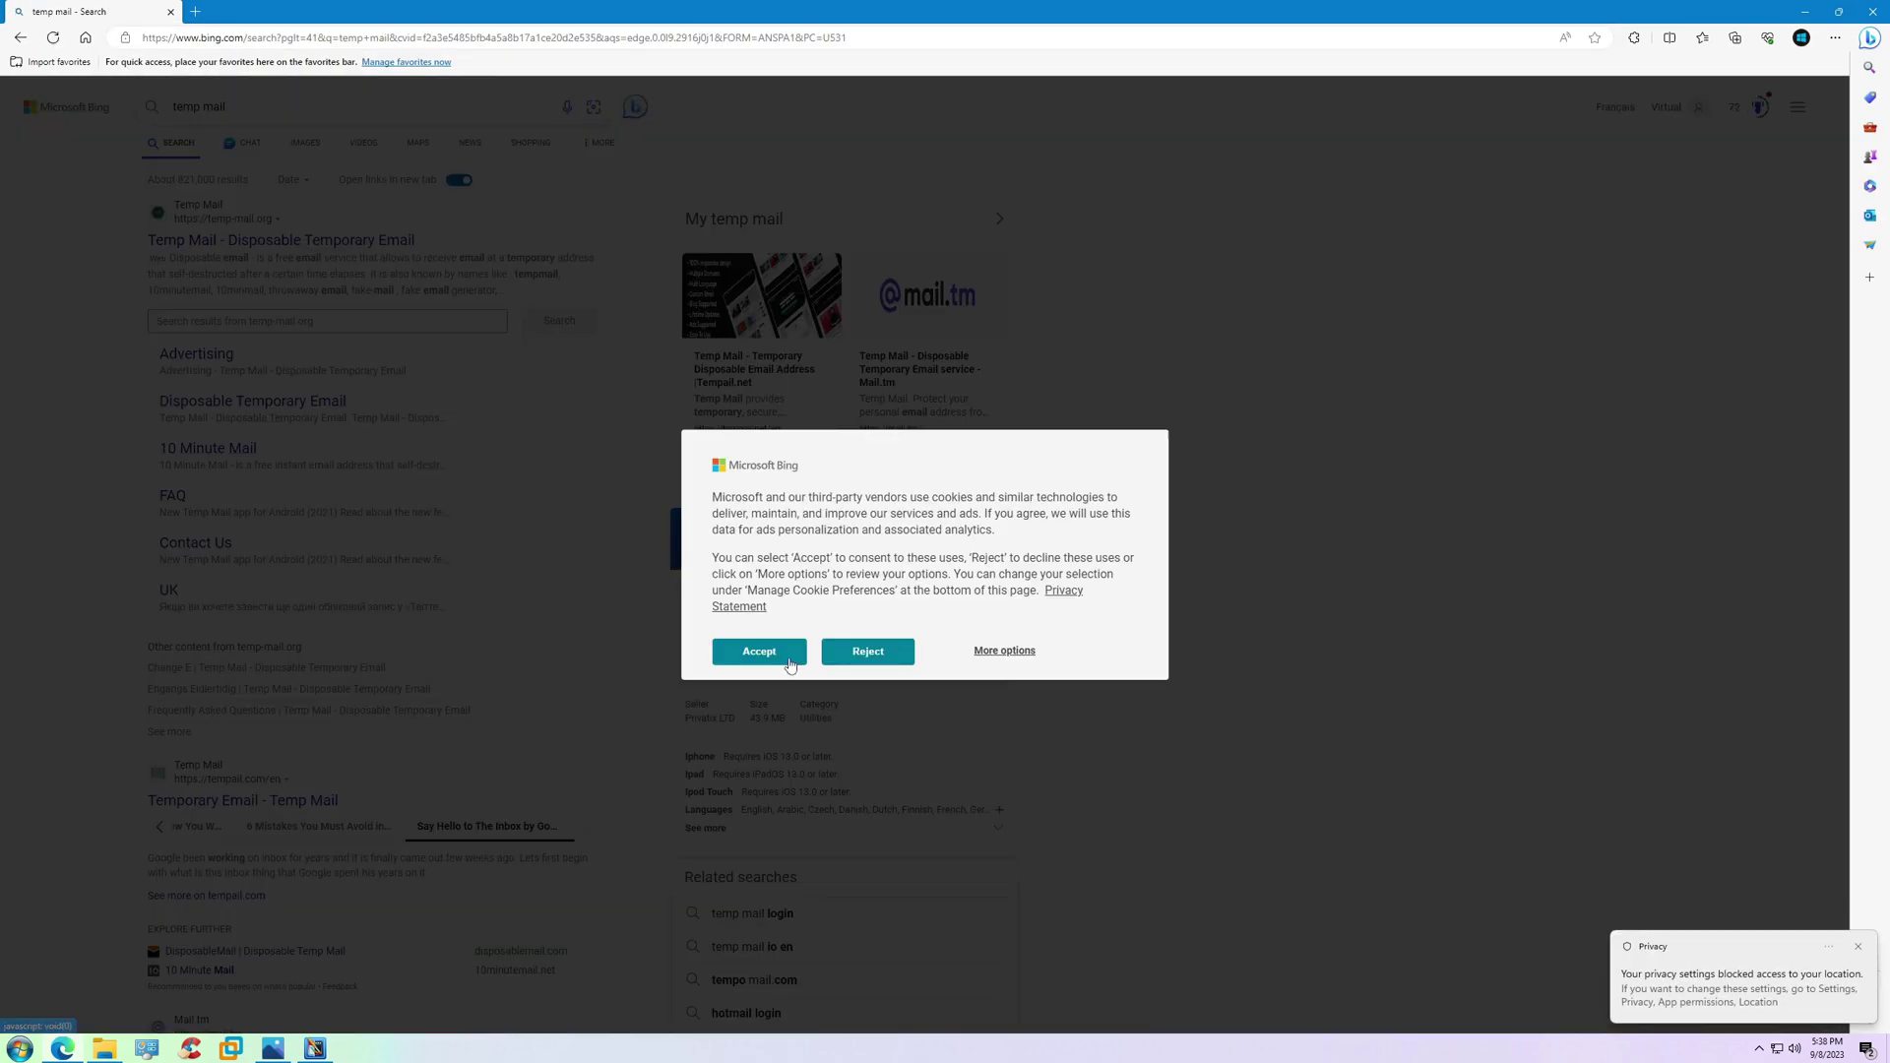
pyautogui.click(790, 665)
# Open the Tempail result, Temporary Email - Temp Mail, and copy the generated temporary email address
pyautogui.moveTo(256, 253)
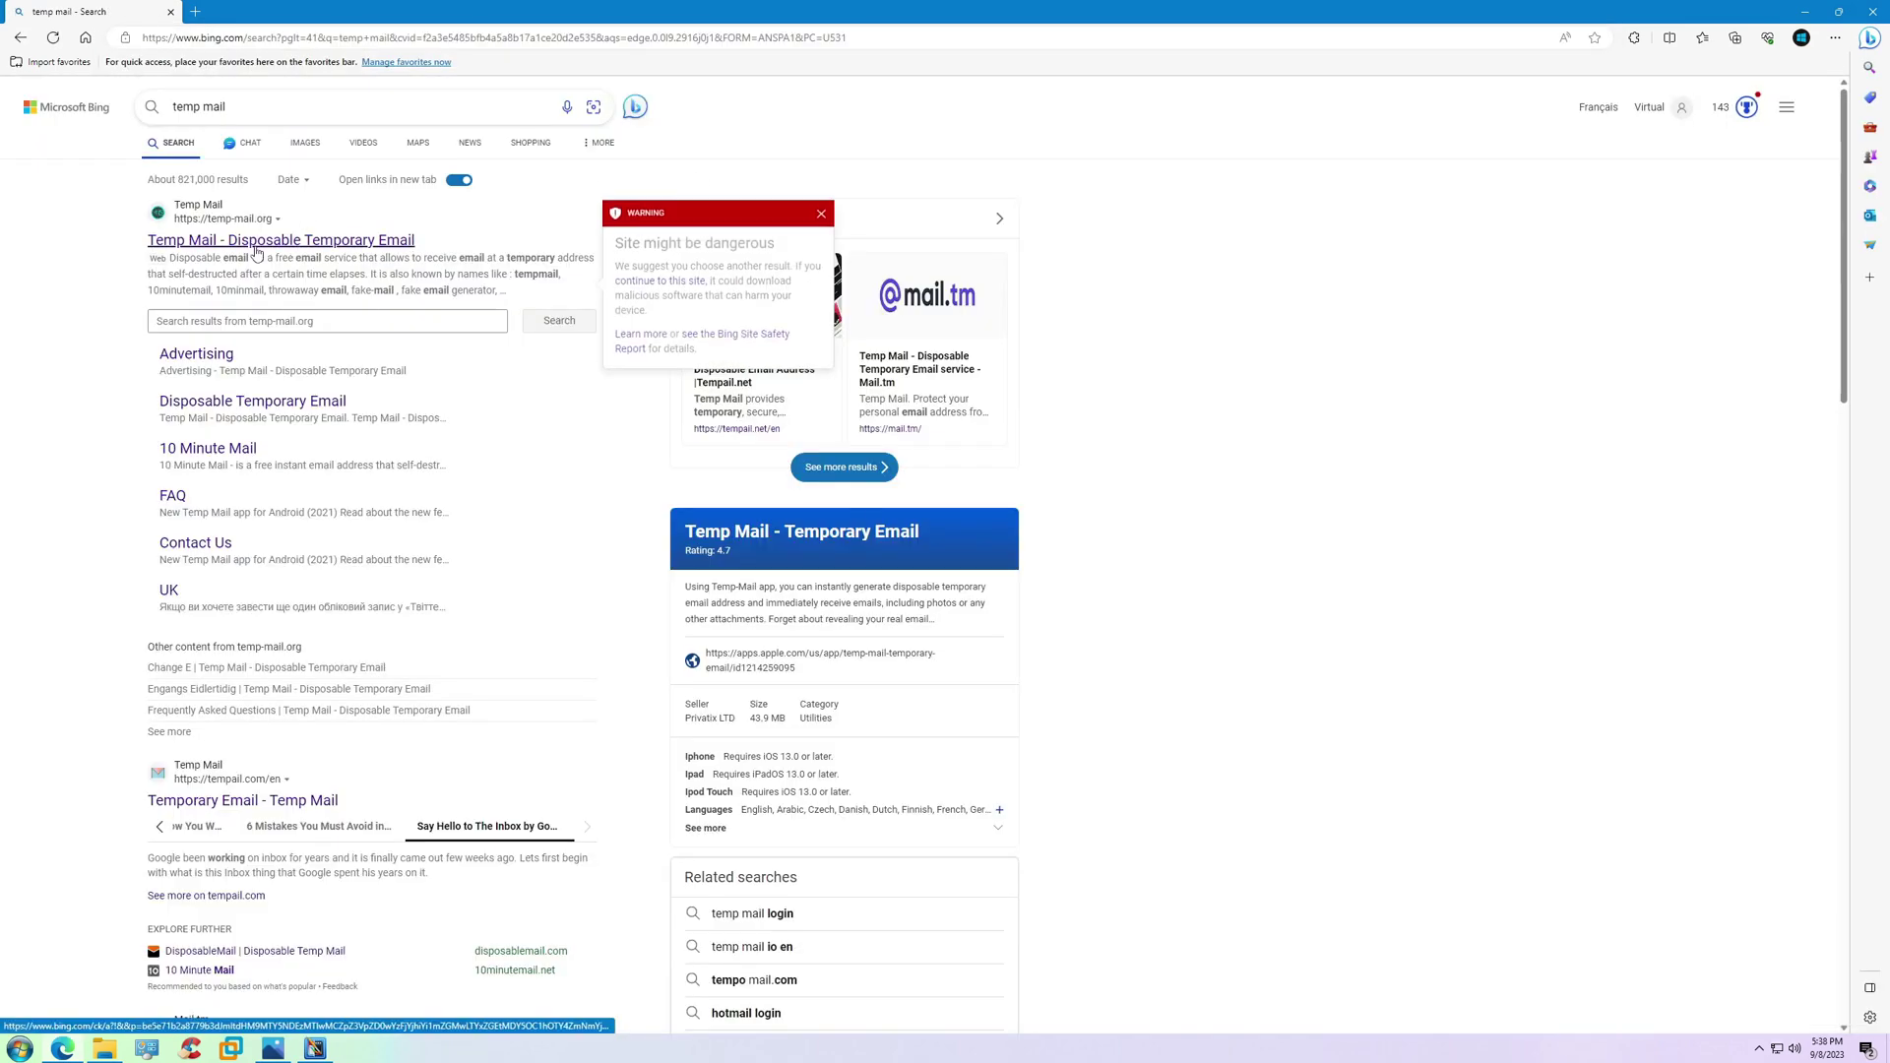
pyautogui.click(822, 213)
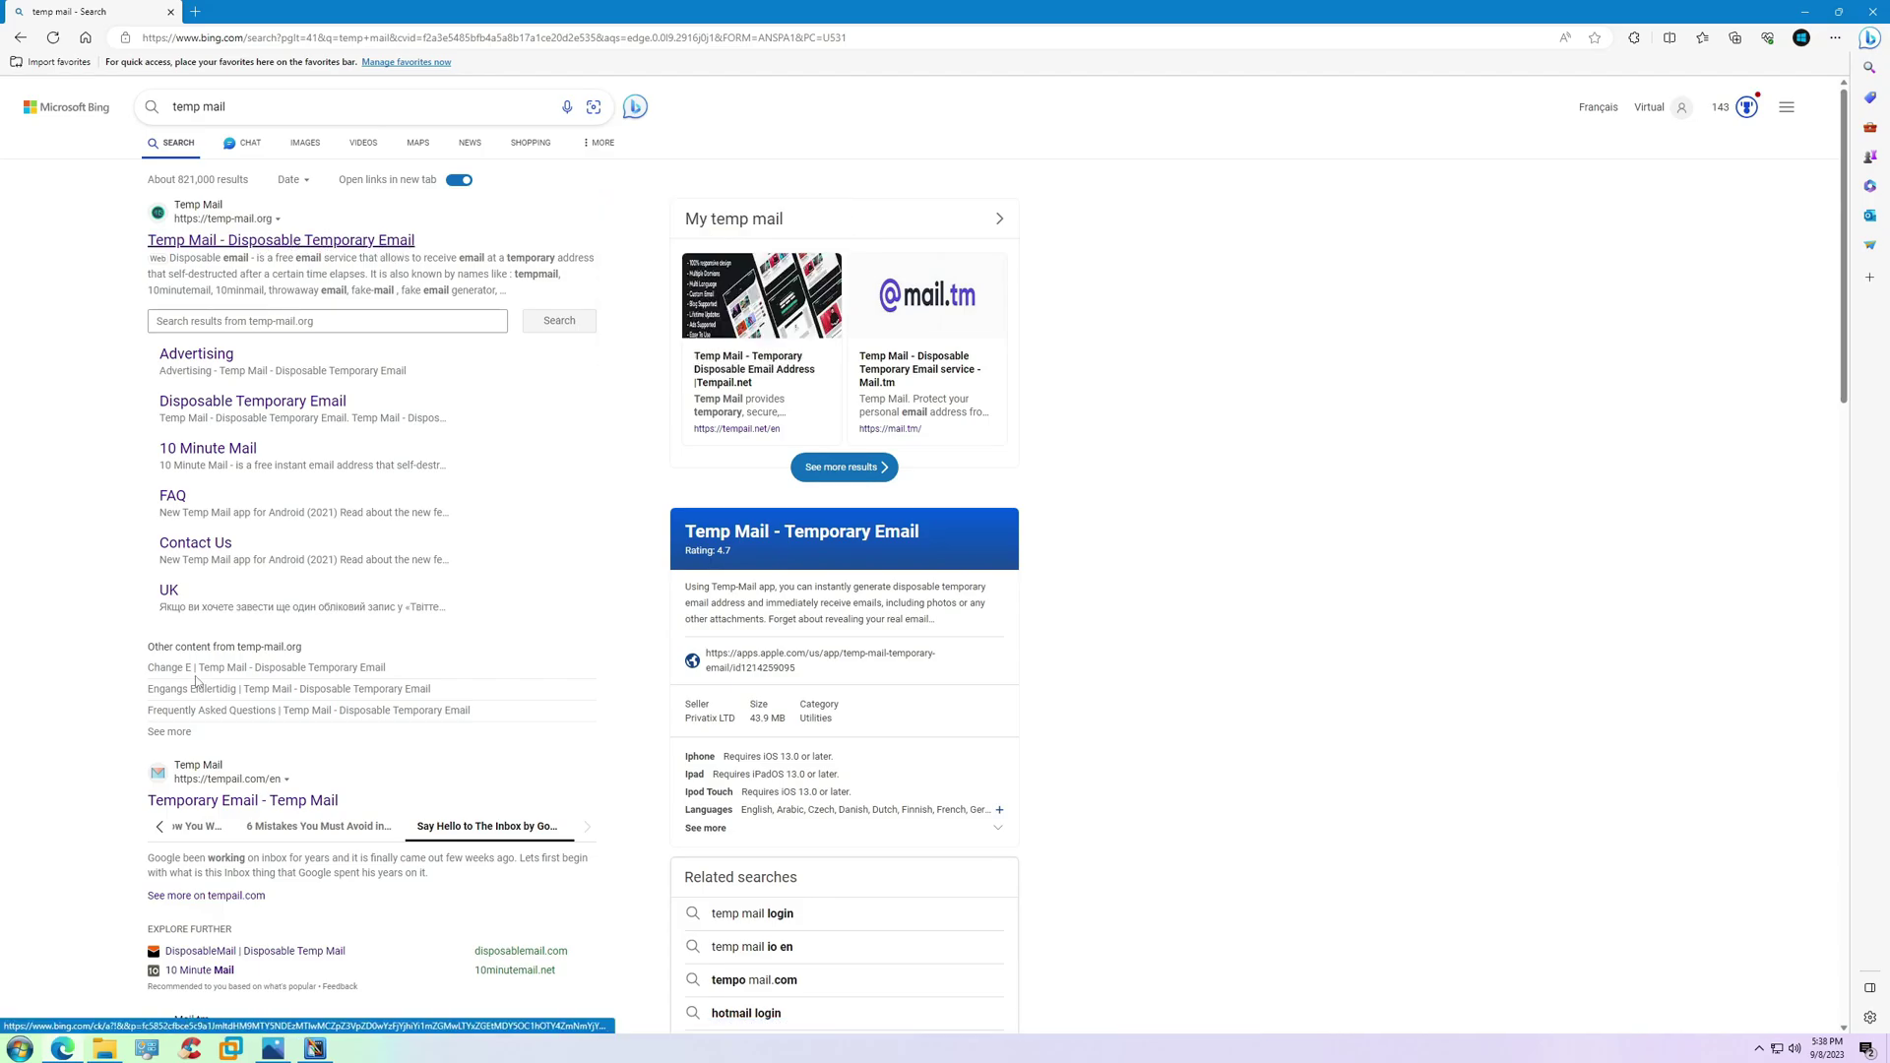
pyautogui.click(242, 800)
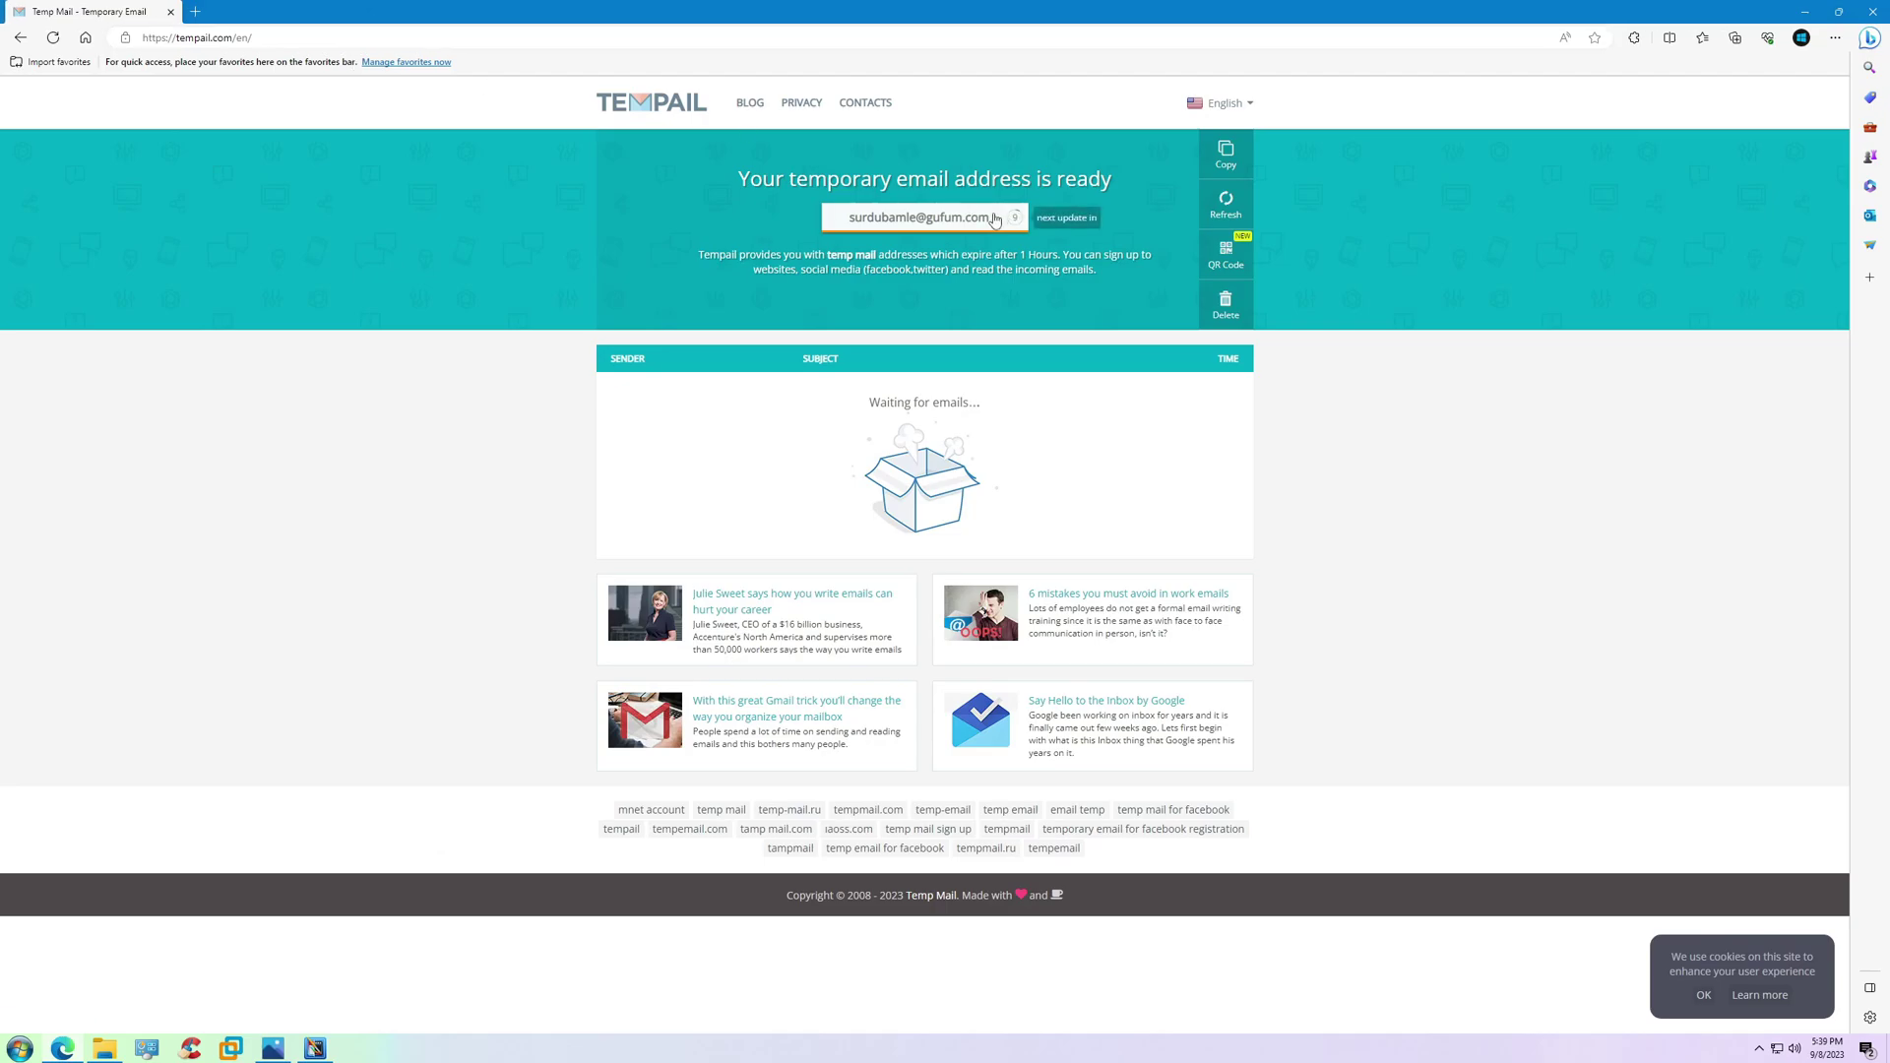
pyautogui.click(1225, 152)
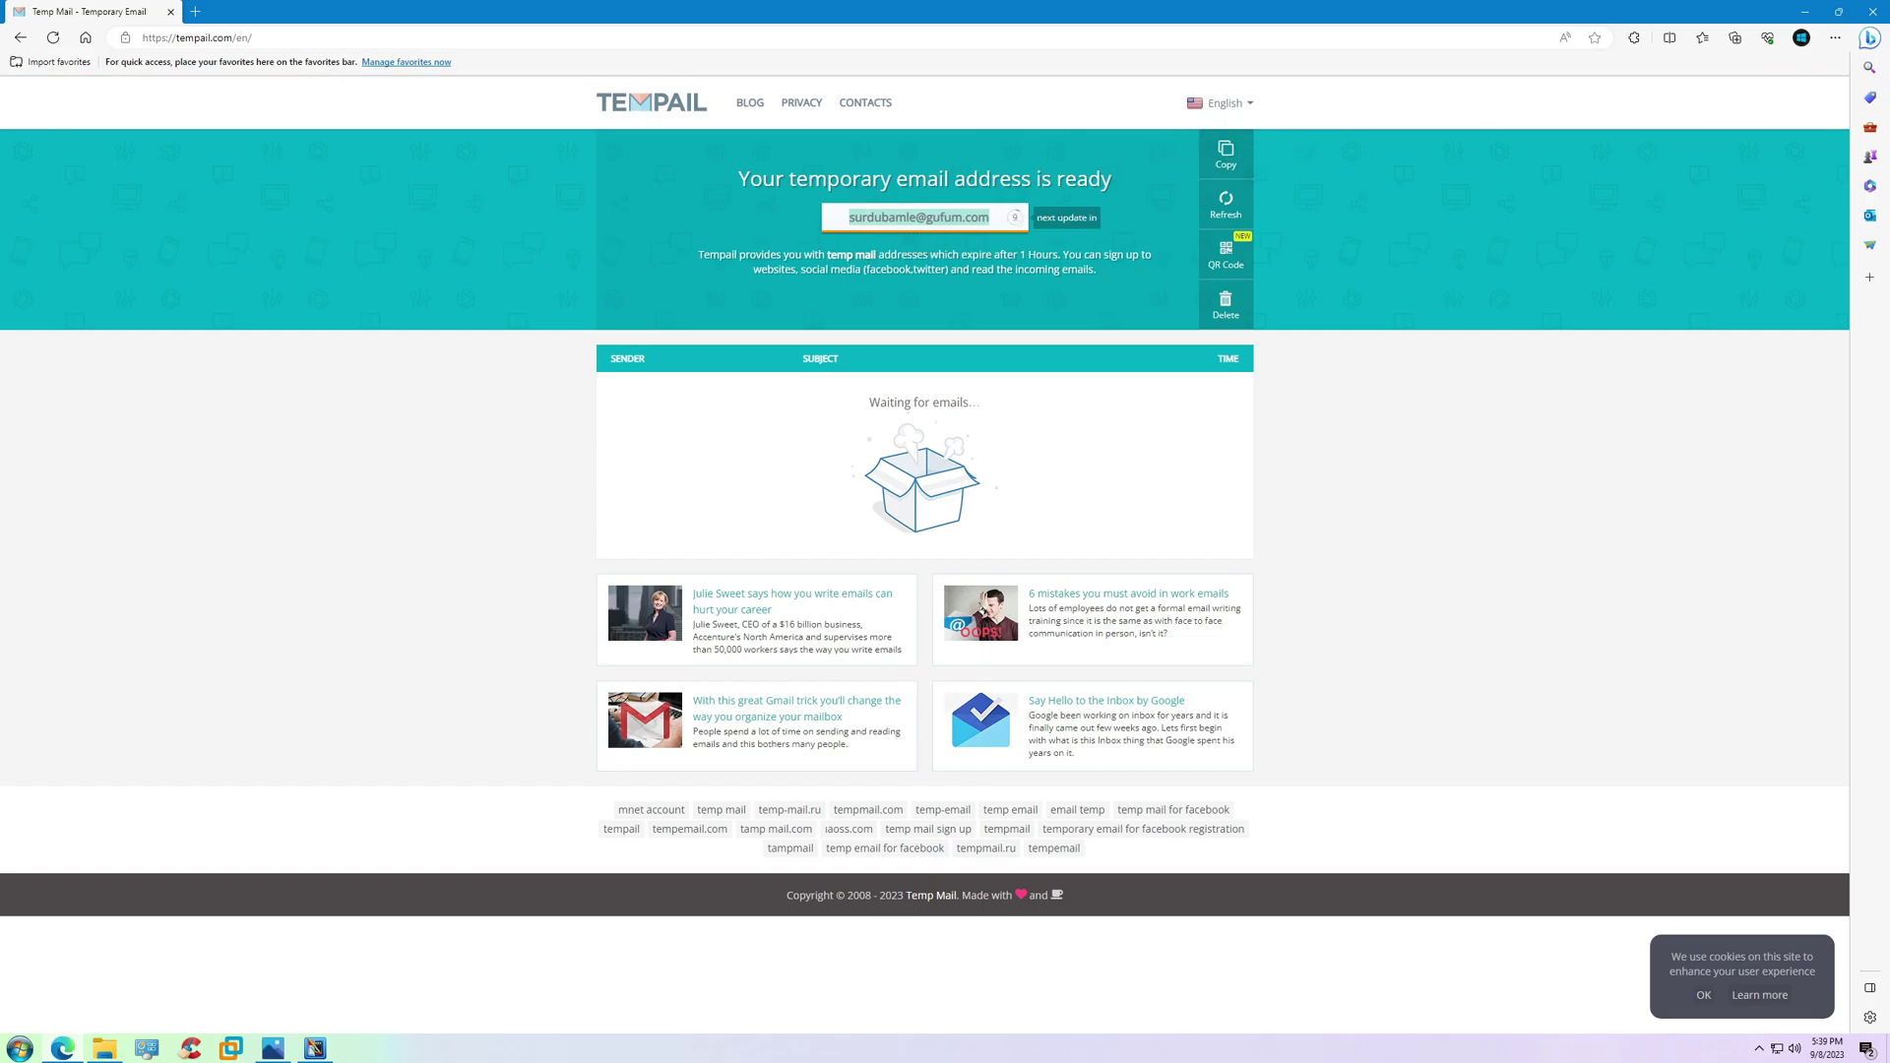
# Return to the Bing results for "temp mail" and reject the cookies
pyautogui.click(19, 37)
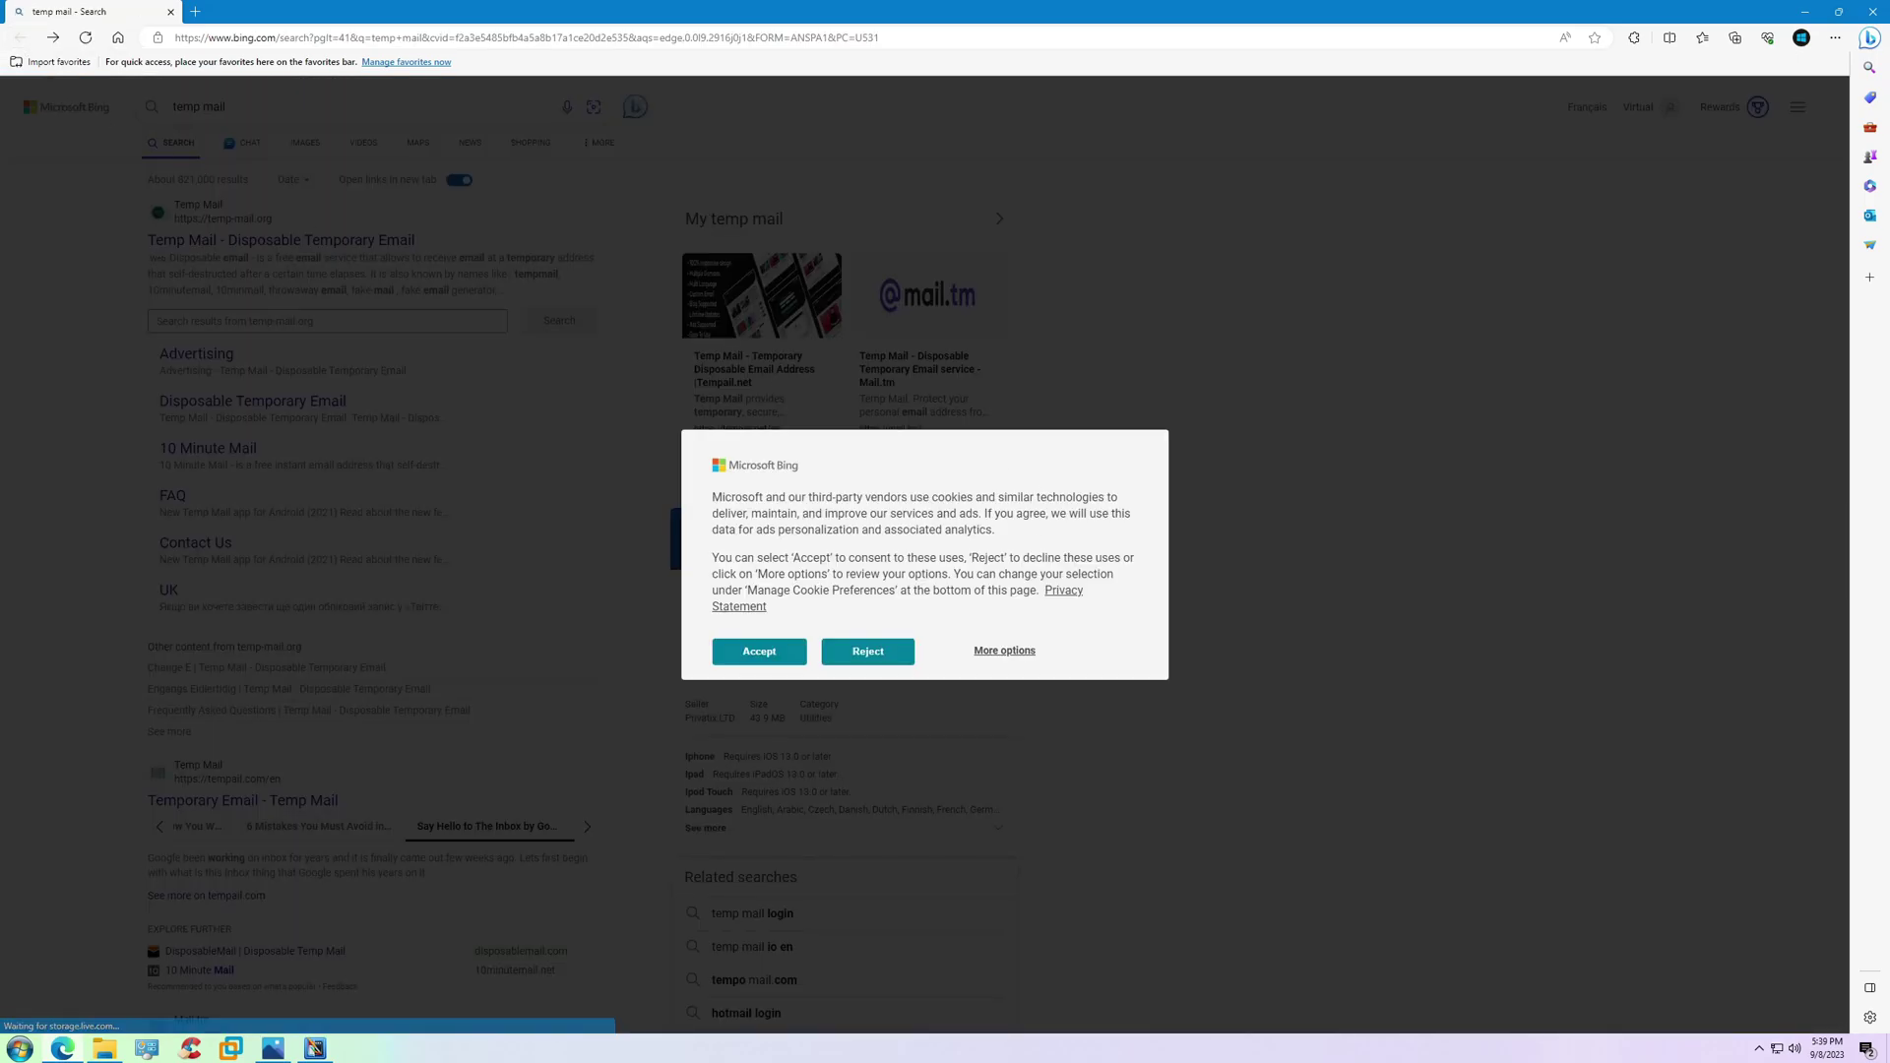
pyautogui.click(865, 653)
pyautogui.moveTo(275, 240)
pyautogui.scroll(-6, 275, 240)
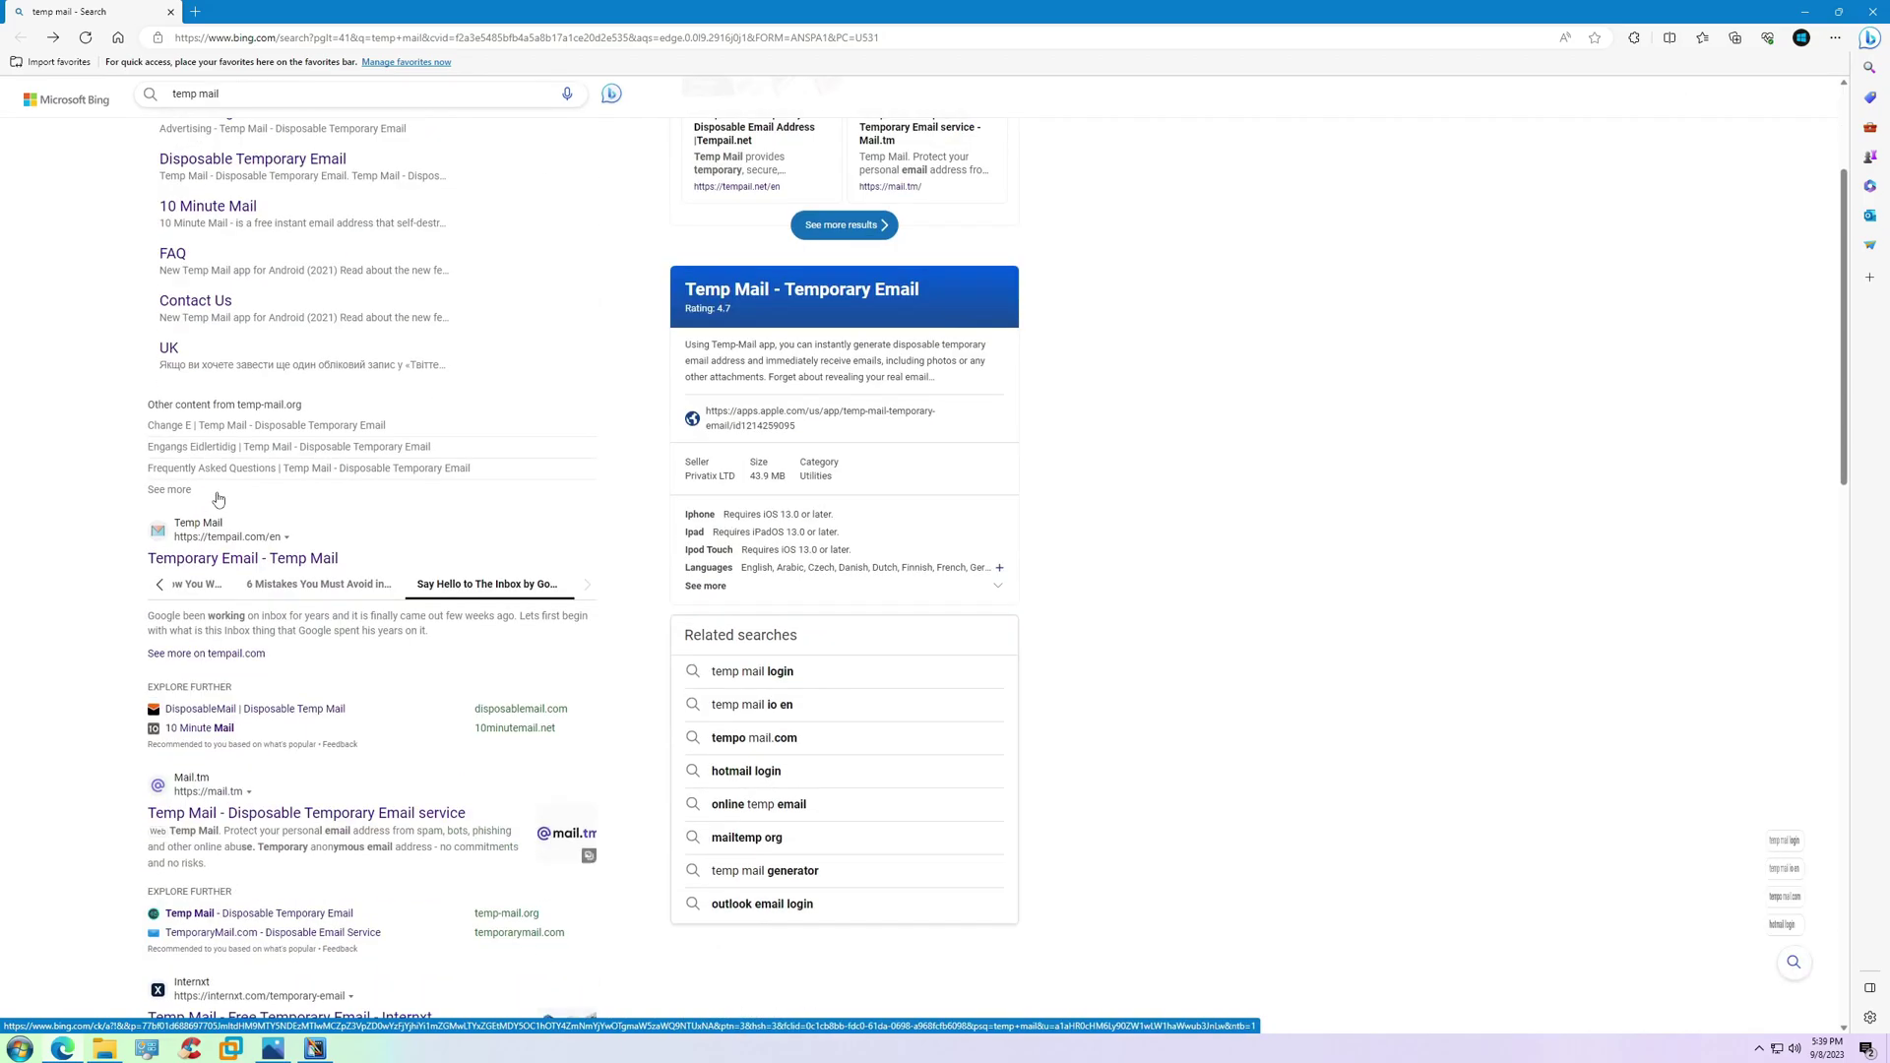
pyautogui.scroll(6, 276, 241)
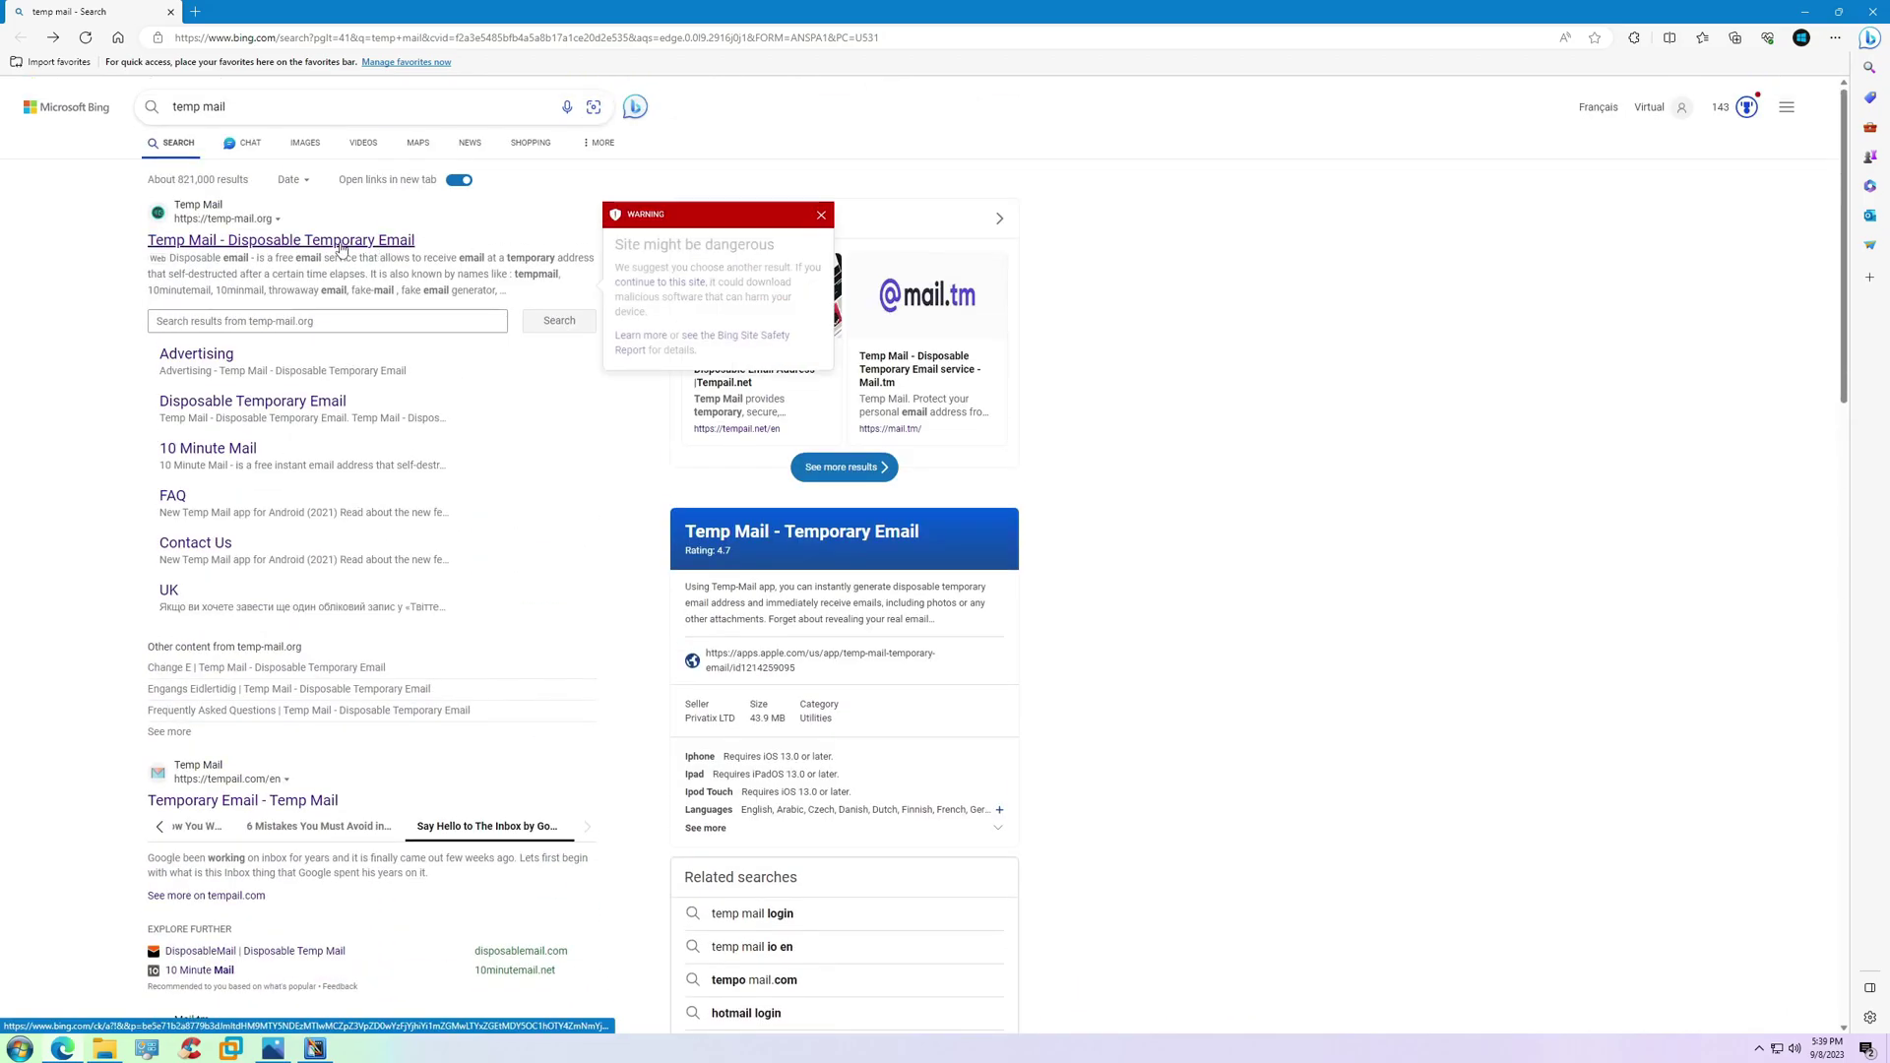
pyautogui.click(295, 240)
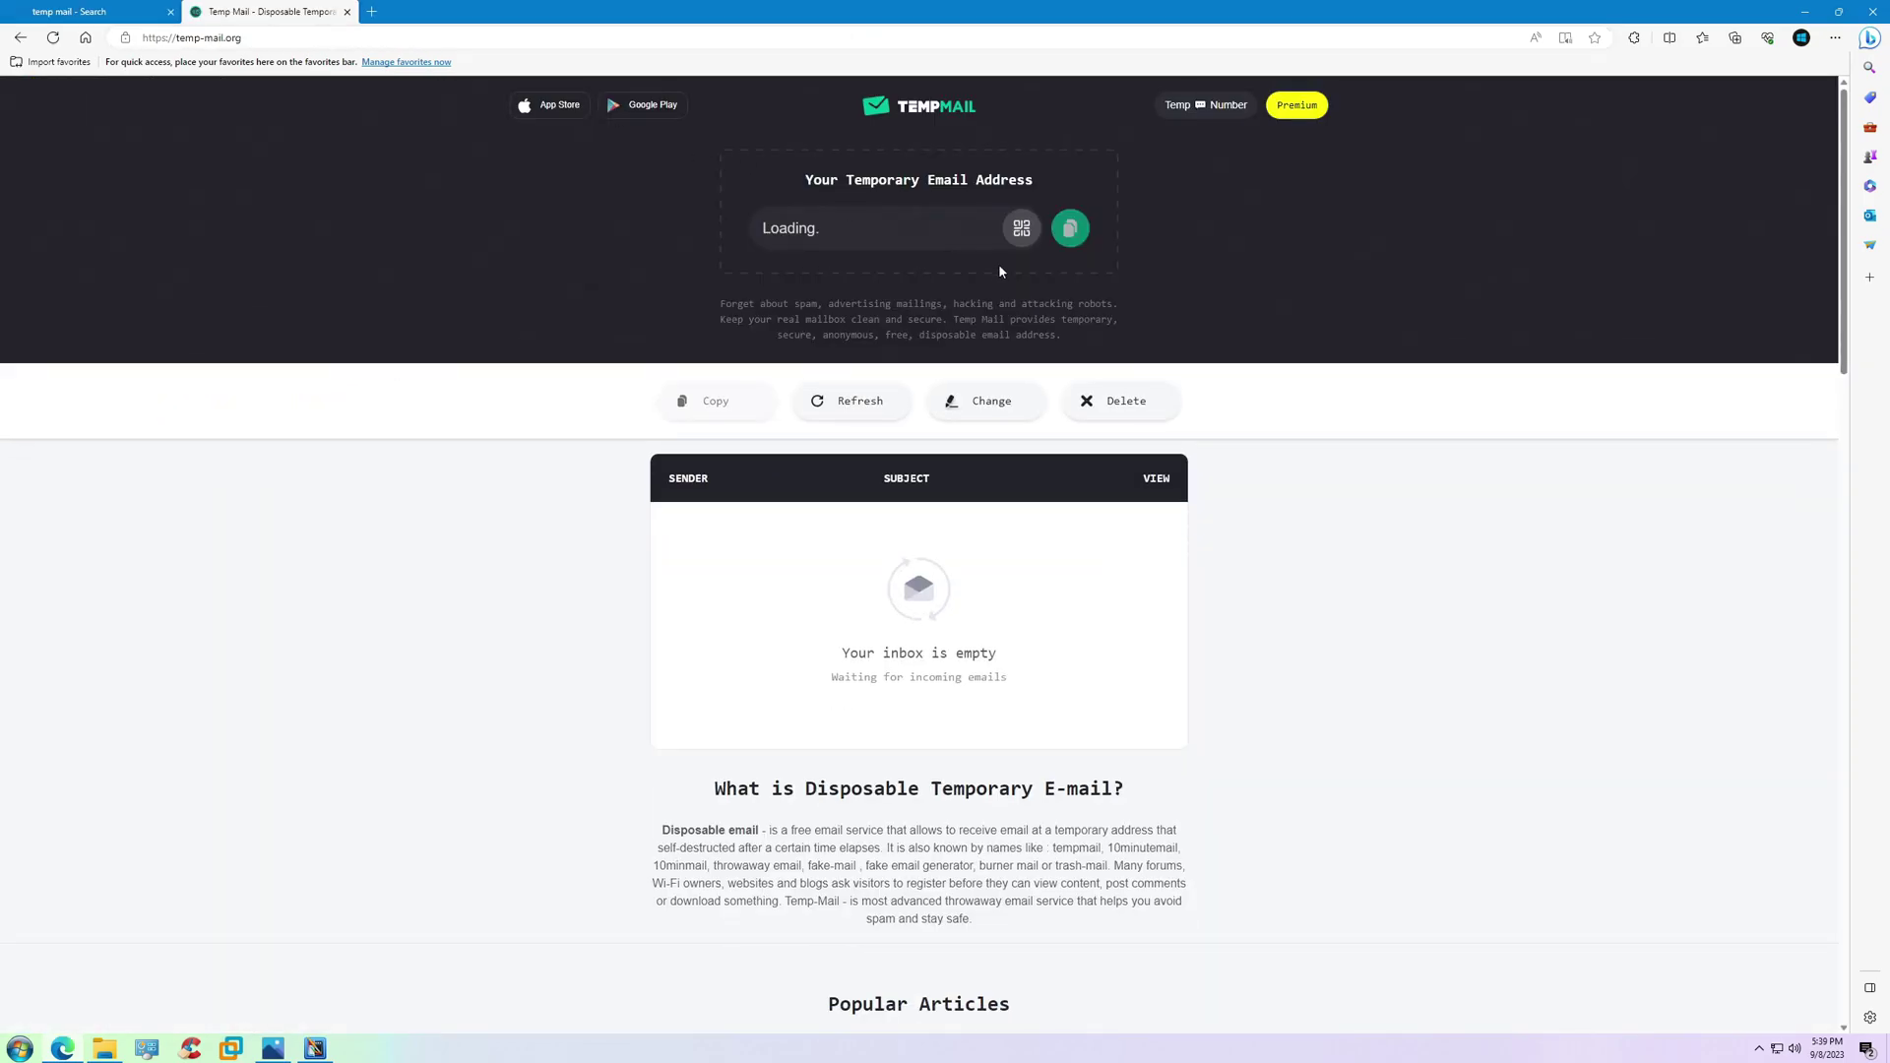
pyautogui.hotkey('ctrl', 'w')
# Open the Mail.tm result, Temp Mail - Disposable Temporary Email service, and copy its generated temporary email address
pyautogui.scroll(-2, 254, 304)
pyautogui.scroll(-4, 253, 304)
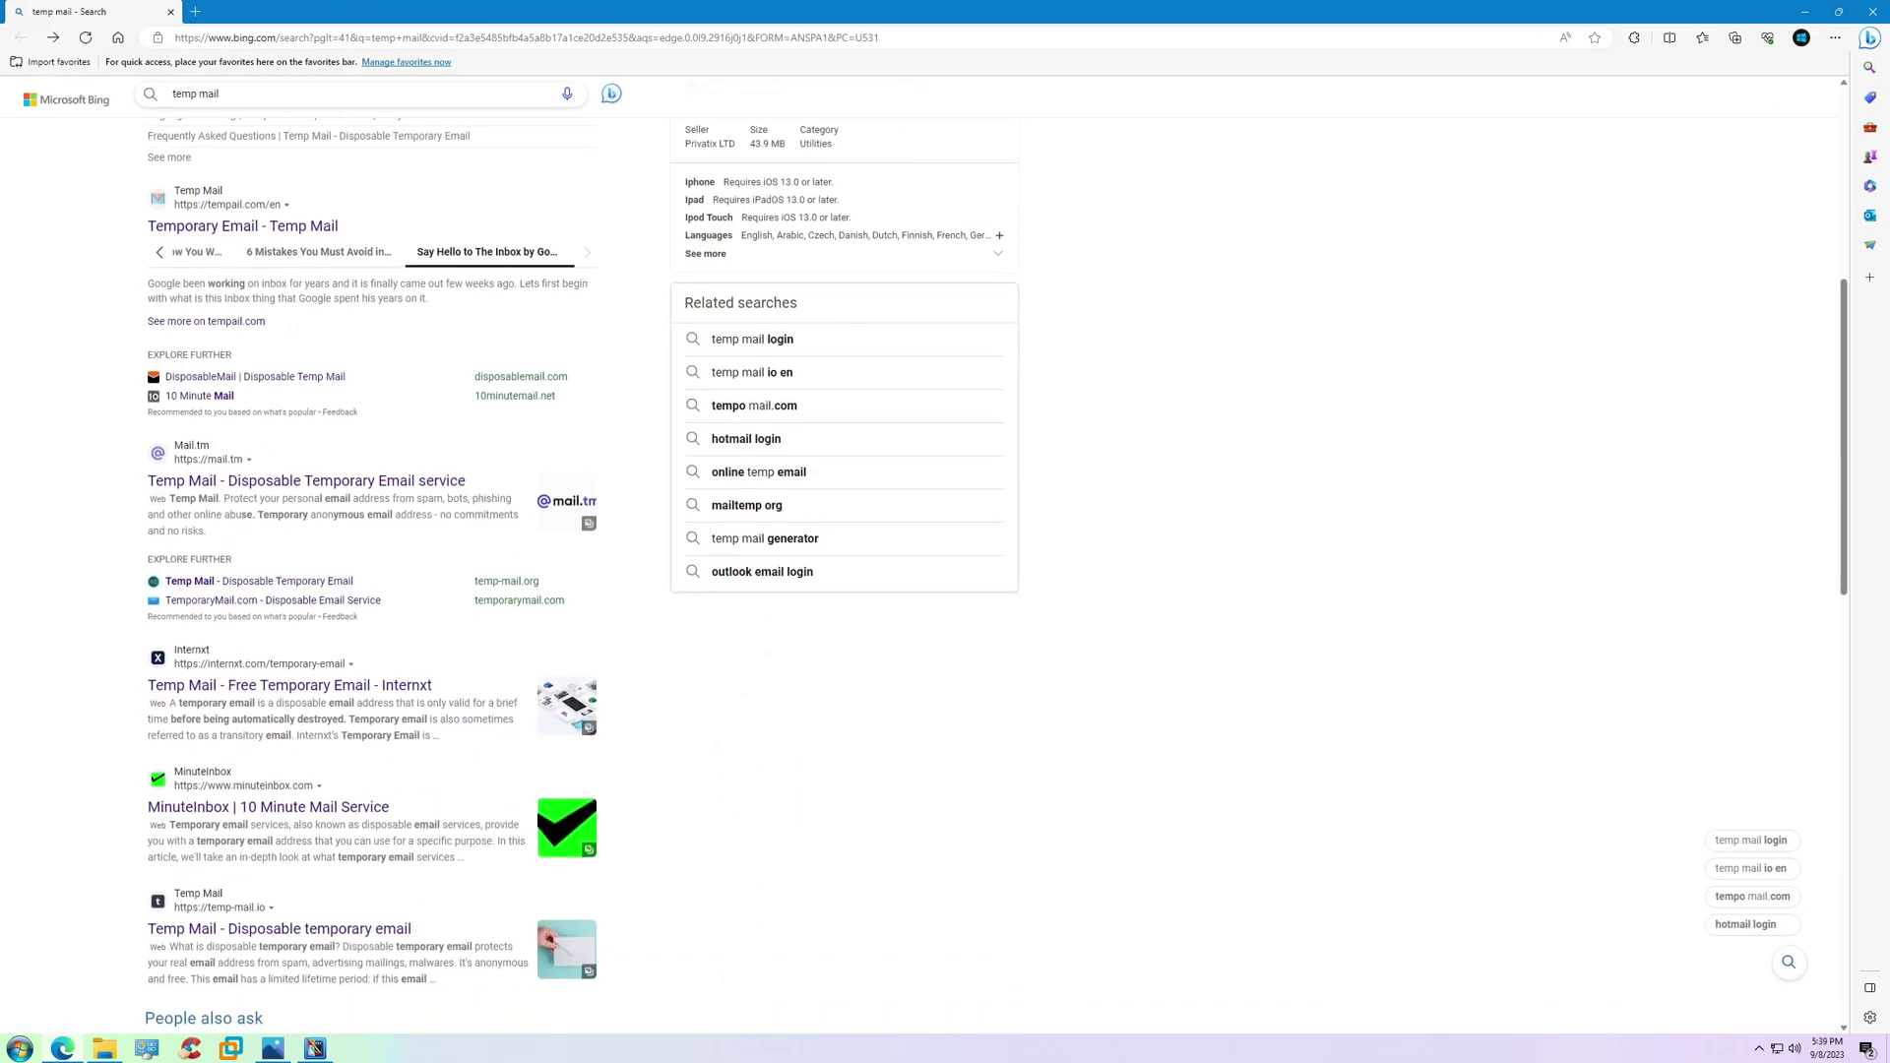
pyautogui.click(283, 482)
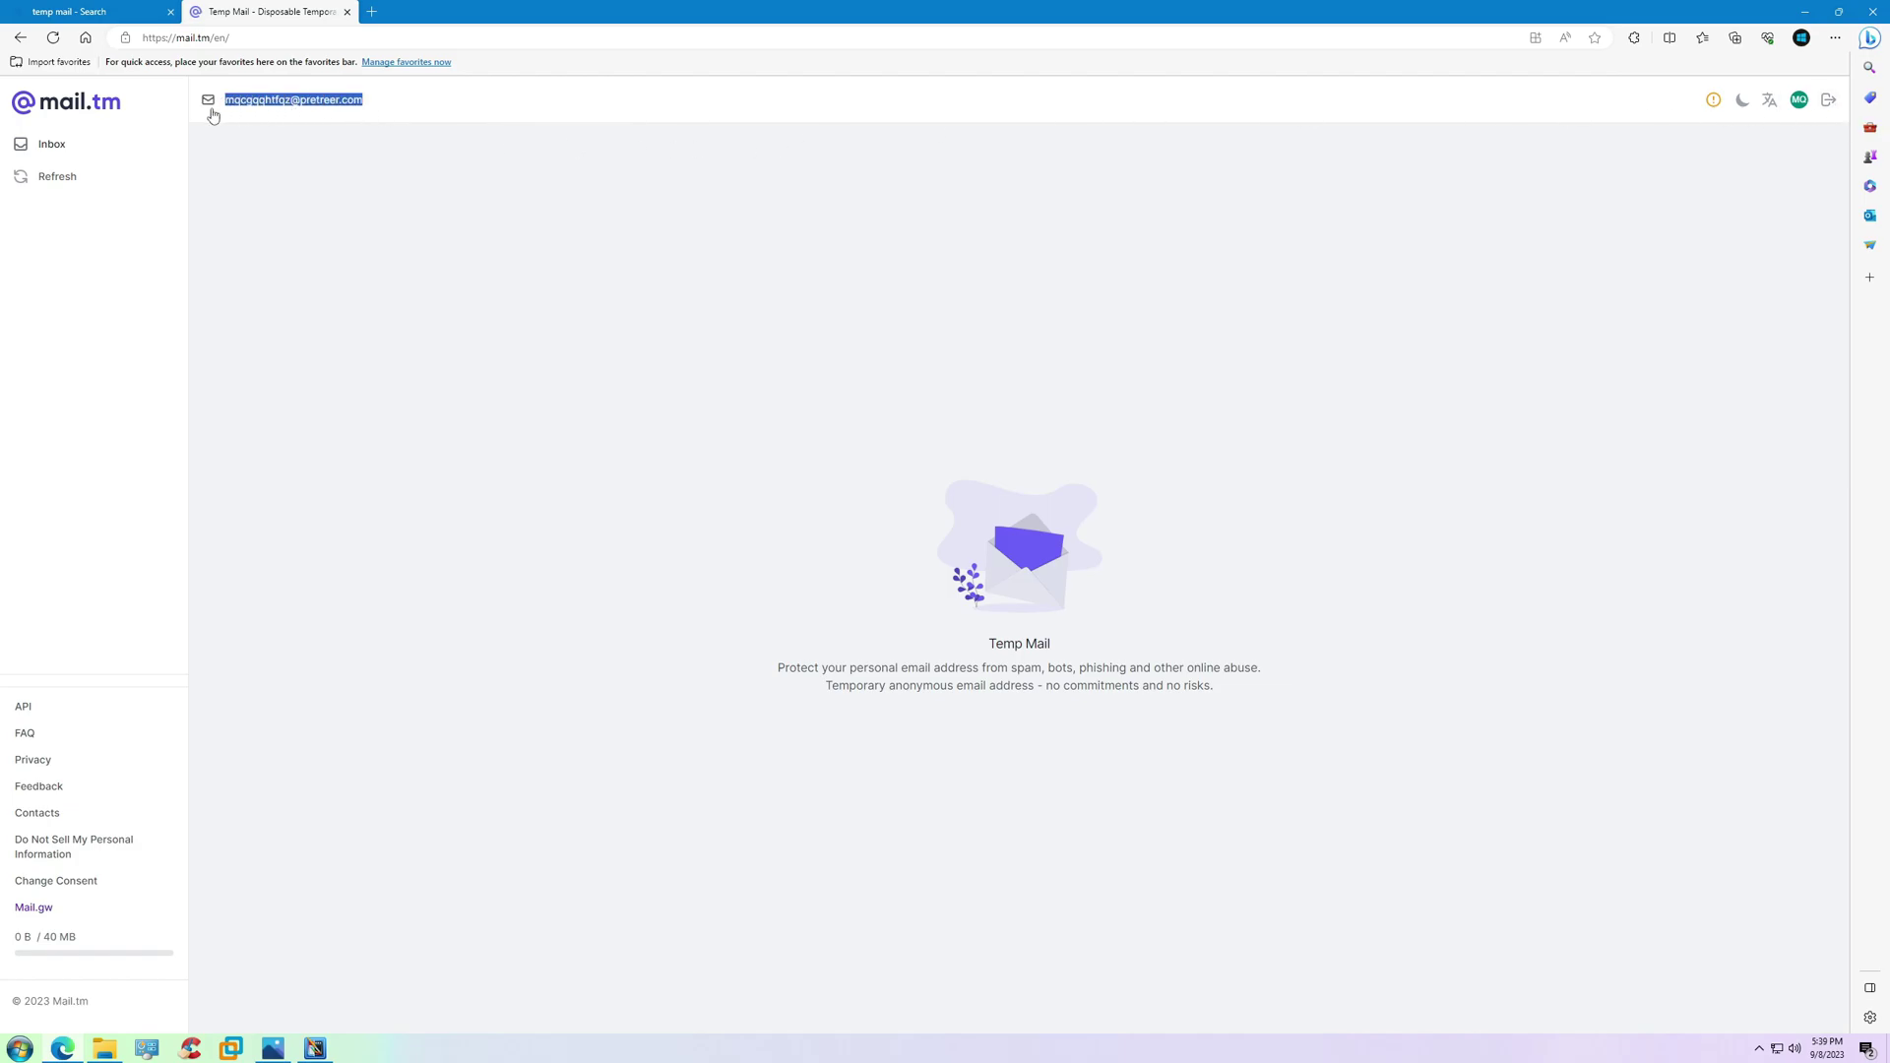
pyautogui.click(297, 86)
pyautogui.click(269, 113)
# Submit the temporary email address for the WindowBlinds 30-day trial and activate it from the Stardock Support Services message
pyautogui.click(325, 1050)
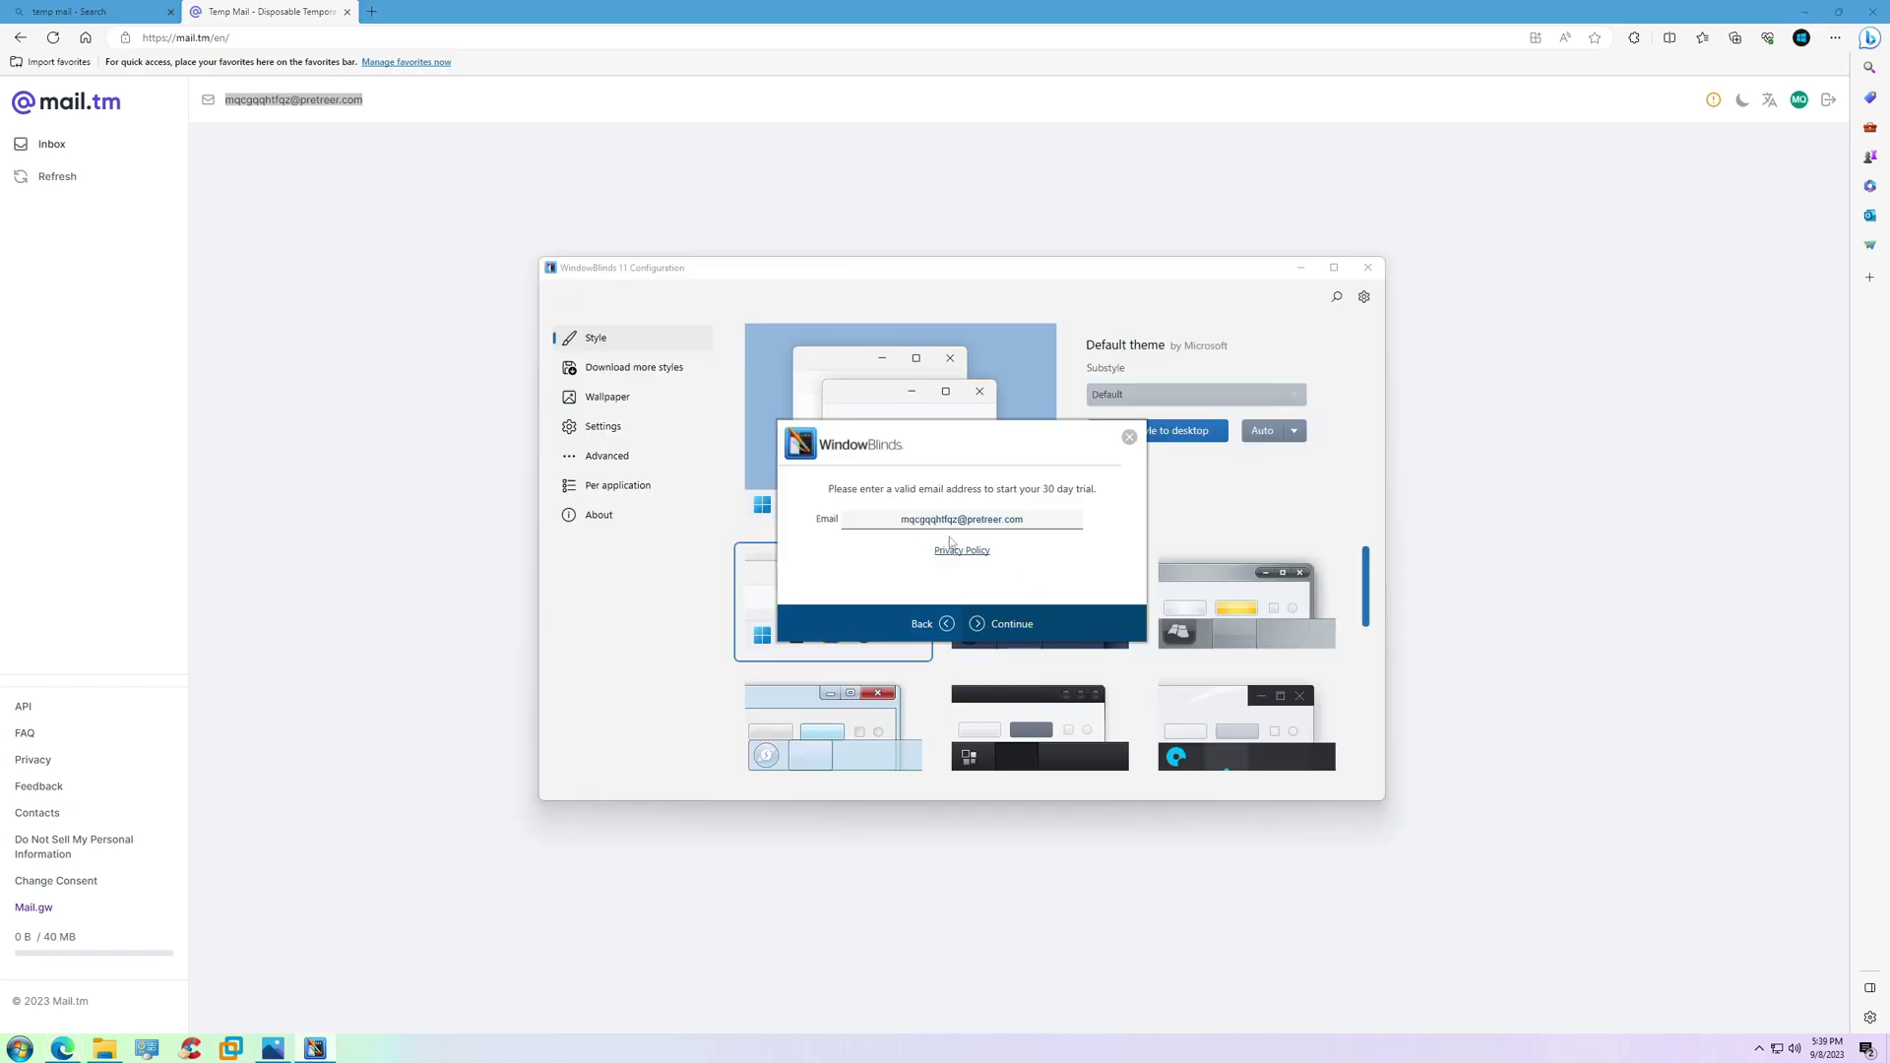
pyautogui.click(1012, 623)
pyautogui.click(989, 192)
pyautogui.click(399, 225)
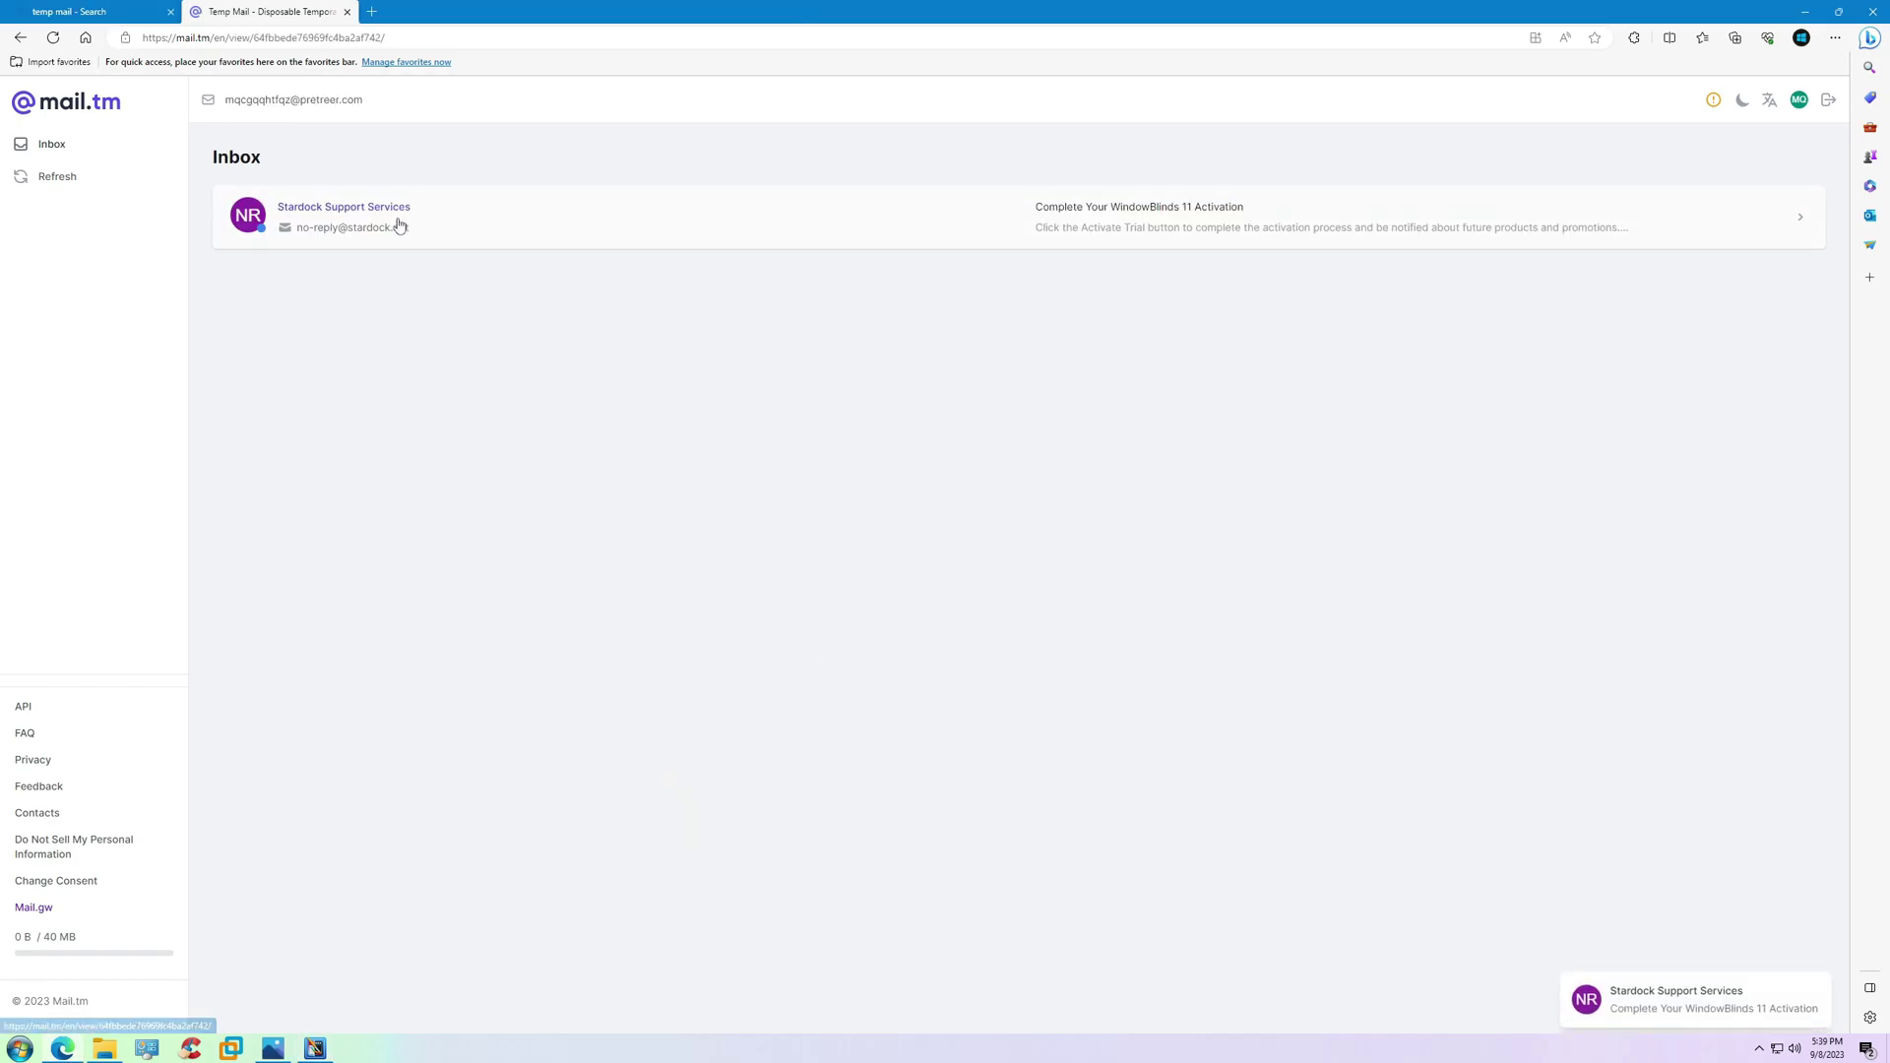
pyautogui.click(1013, 439)
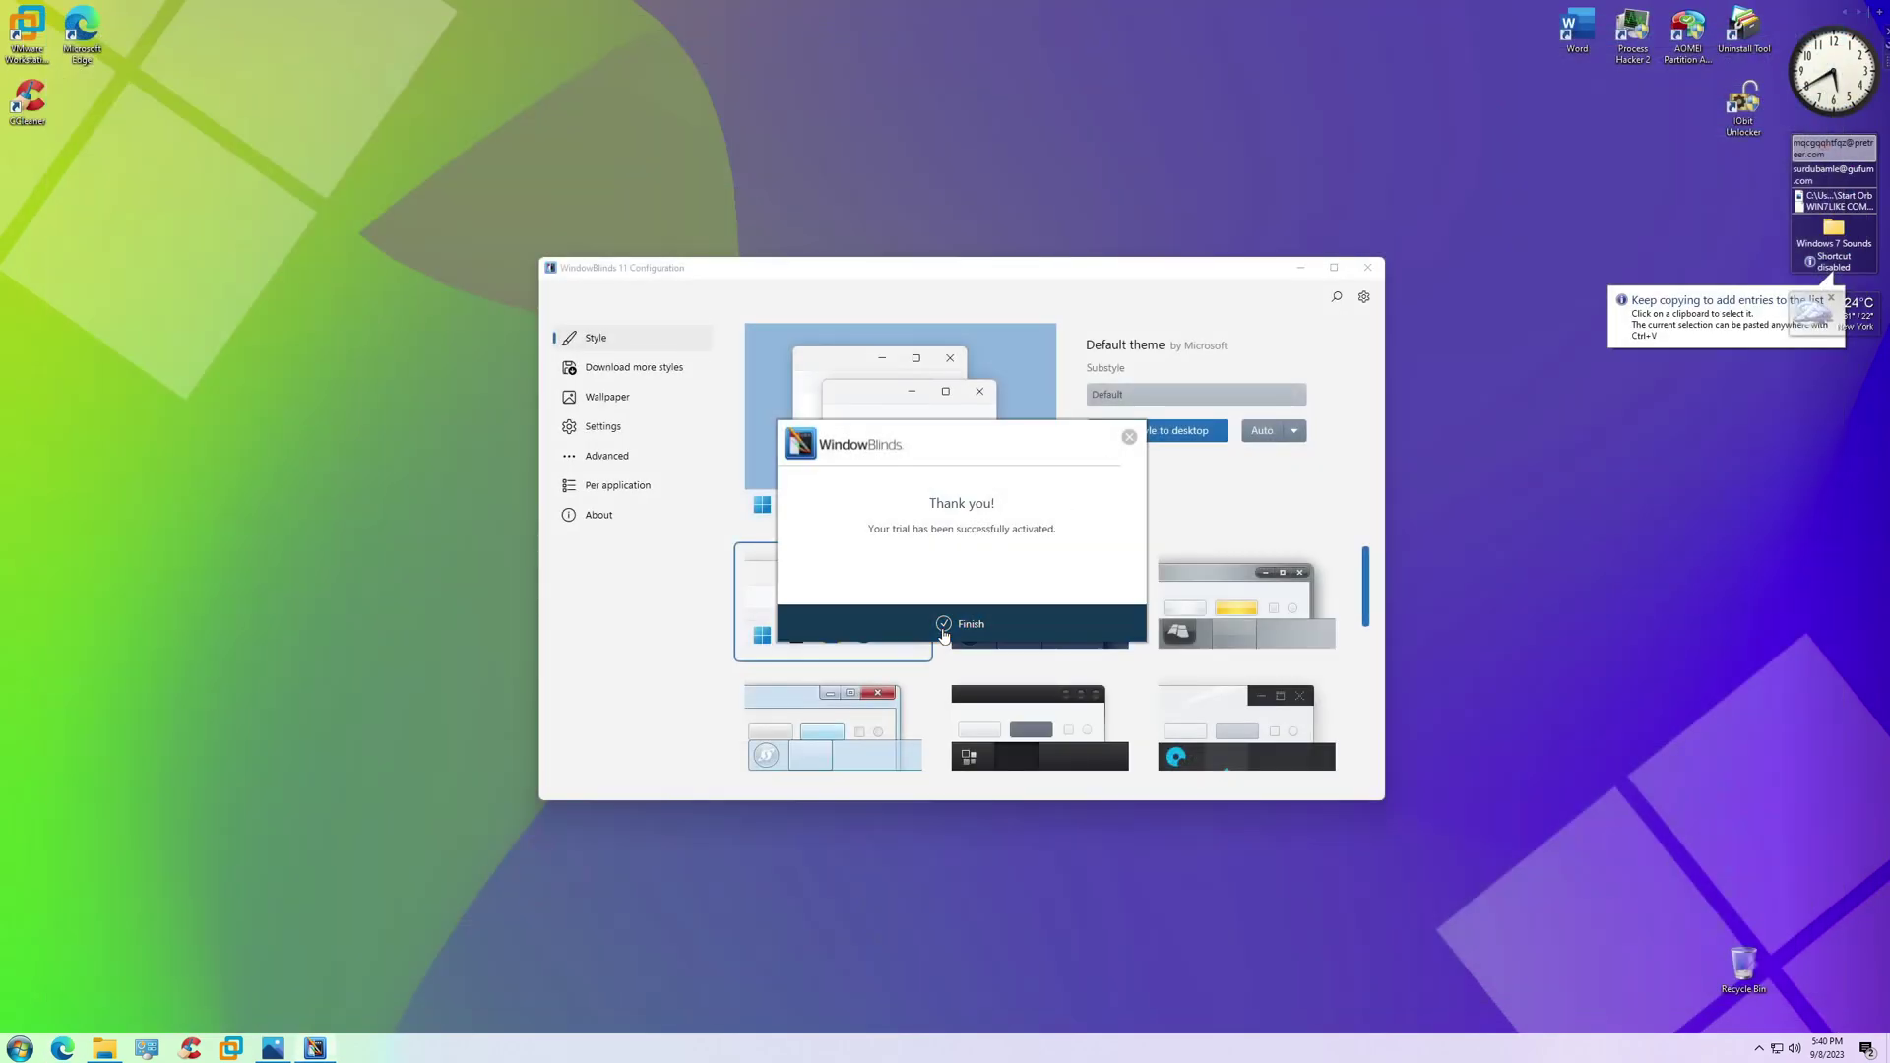
pyautogui.click(940, 632)
# Install the BetterAero7X.wba skin from the Theme folder and close File Explorer
pyautogui.click(104, 1048)
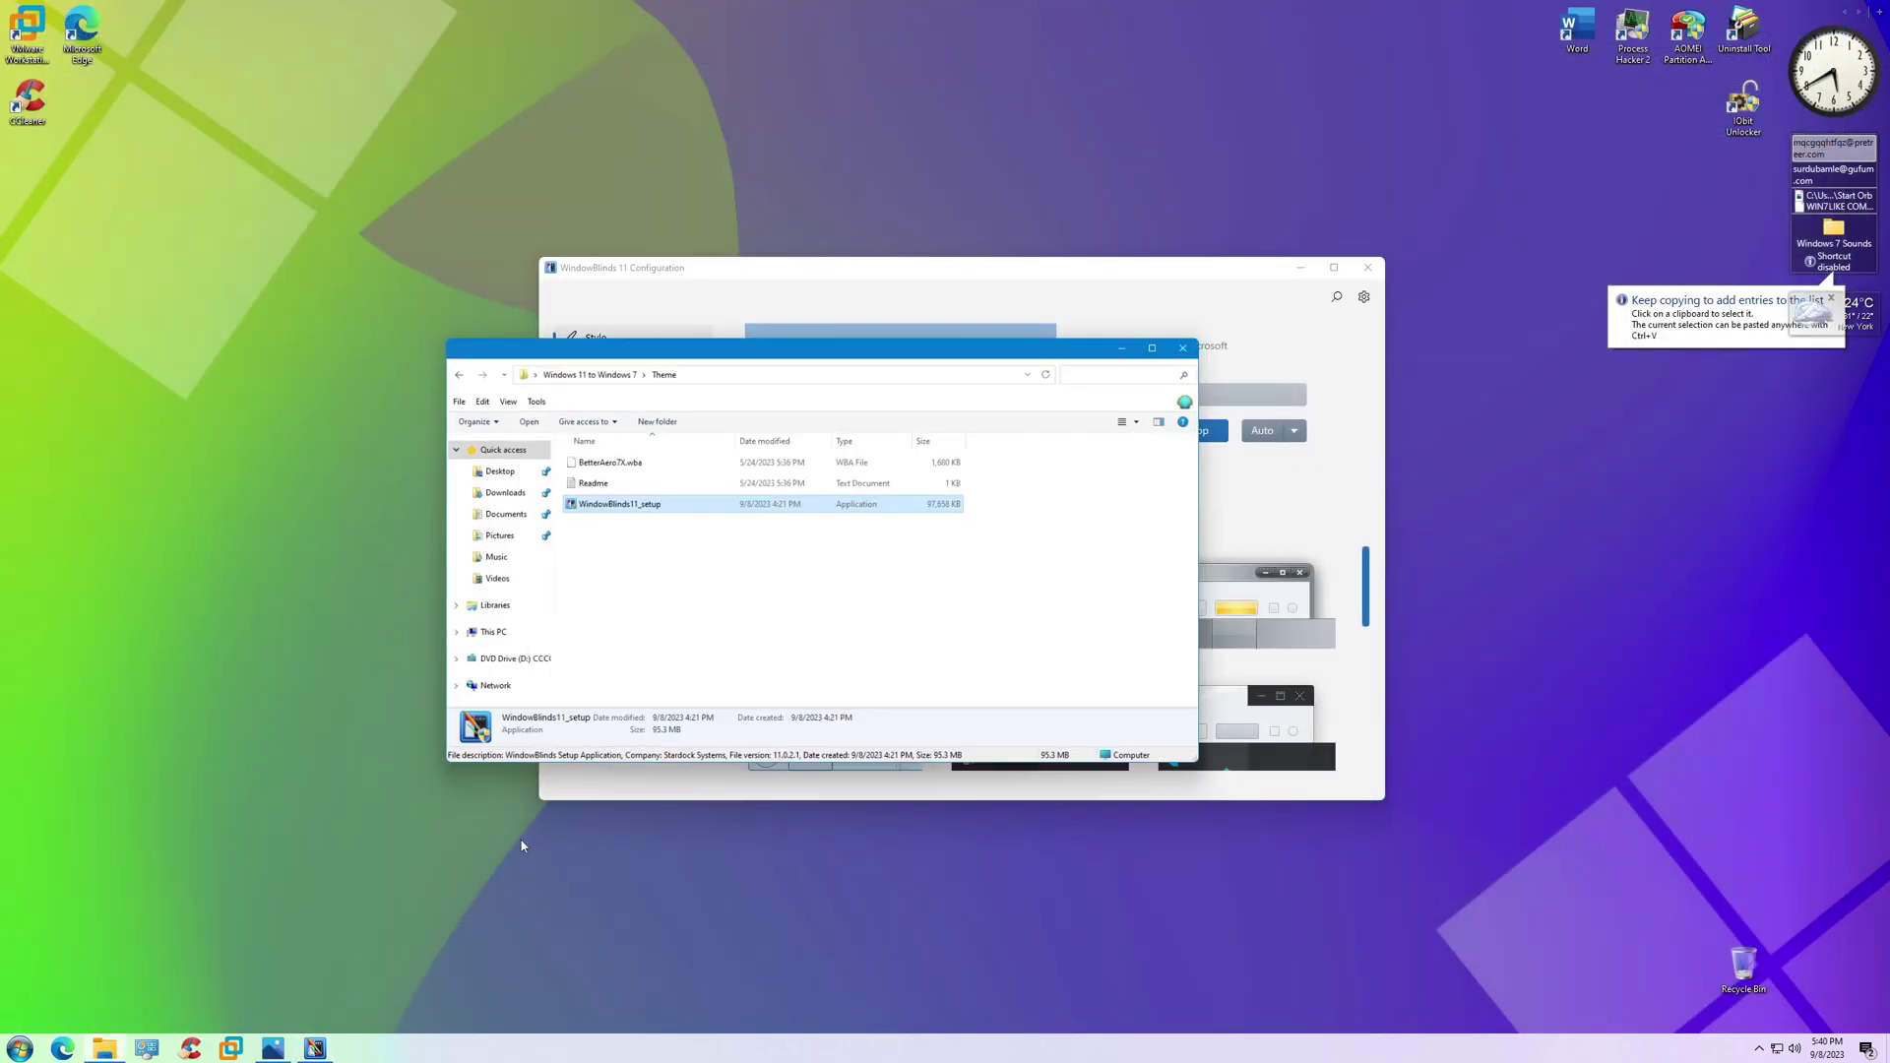
pyautogui.doubleClick(679, 403)
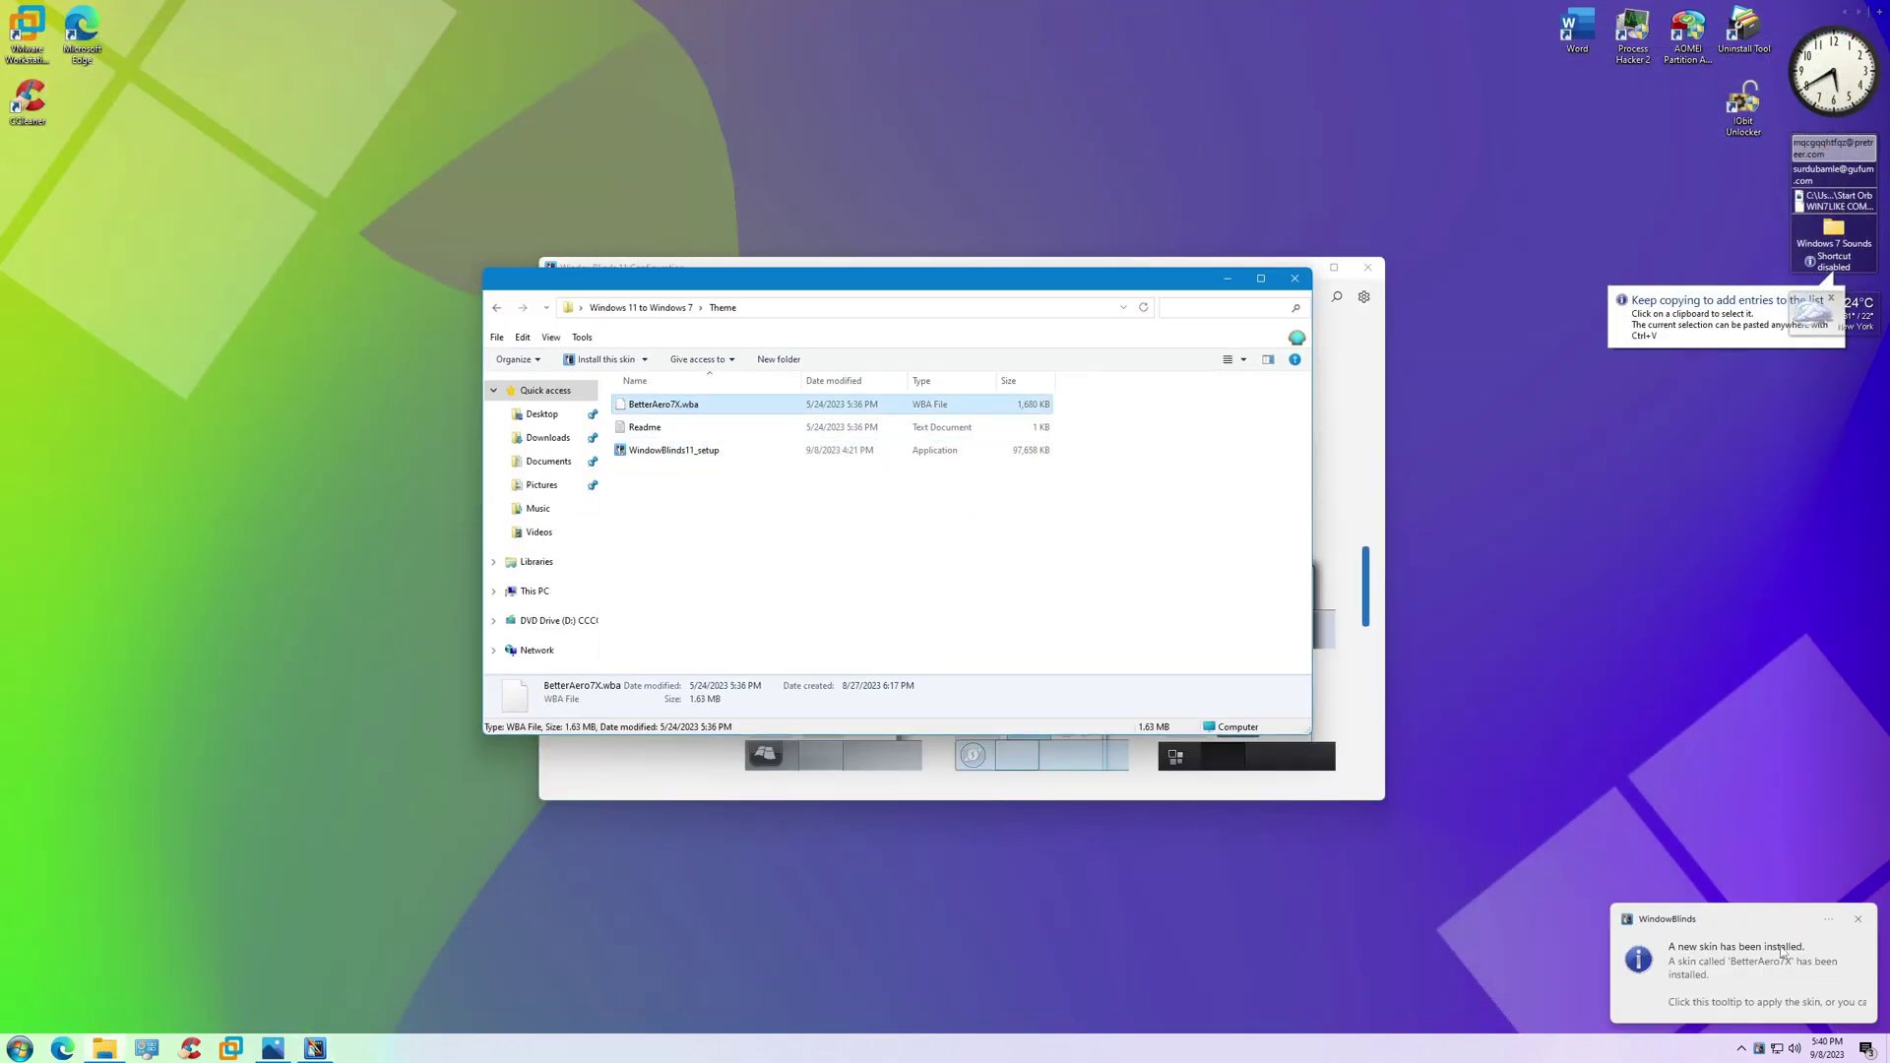
pyautogui.click(1295, 278)
# Apply the BetterAero7X style with the Aero7X Clear substyle to the desktop and close WindowBlinds 11 Configuration
pyautogui.click(1194, 596)
pyautogui.click(1188, 431)
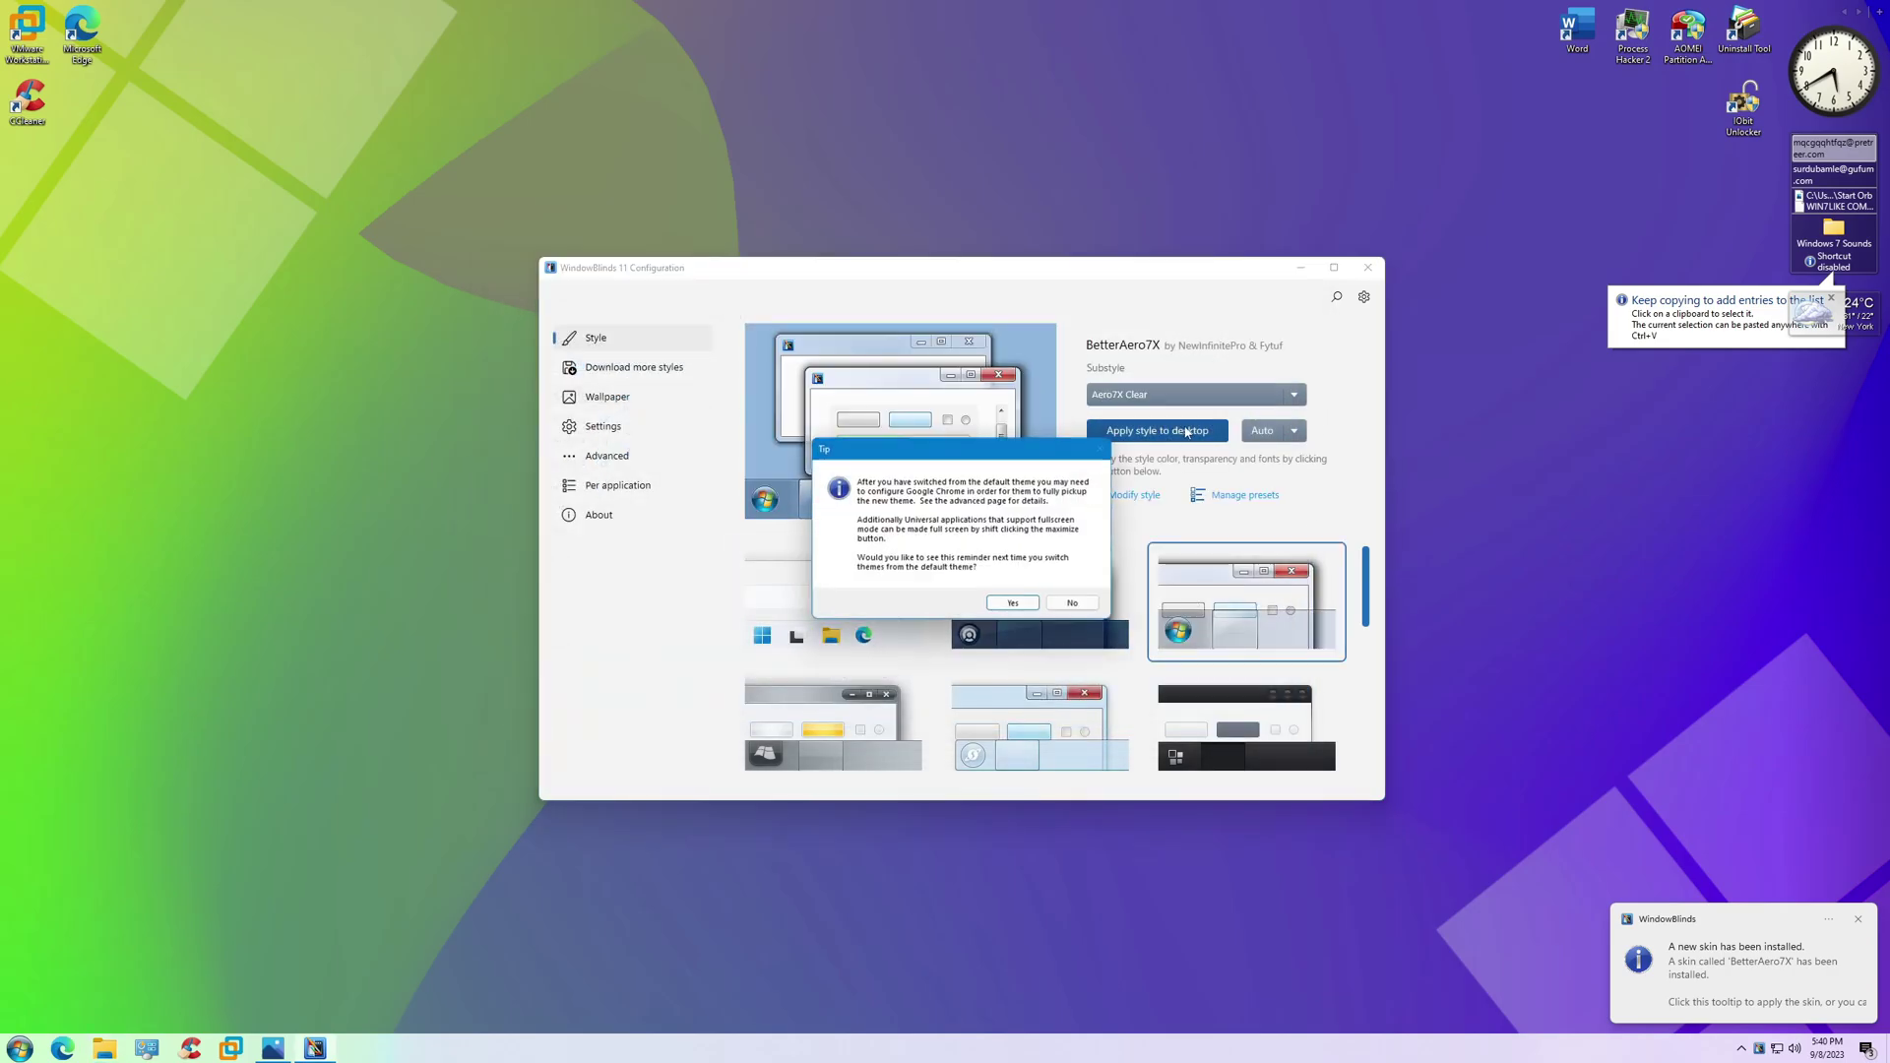
pyautogui.click(1024, 606)
pyautogui.click(1022, 606)
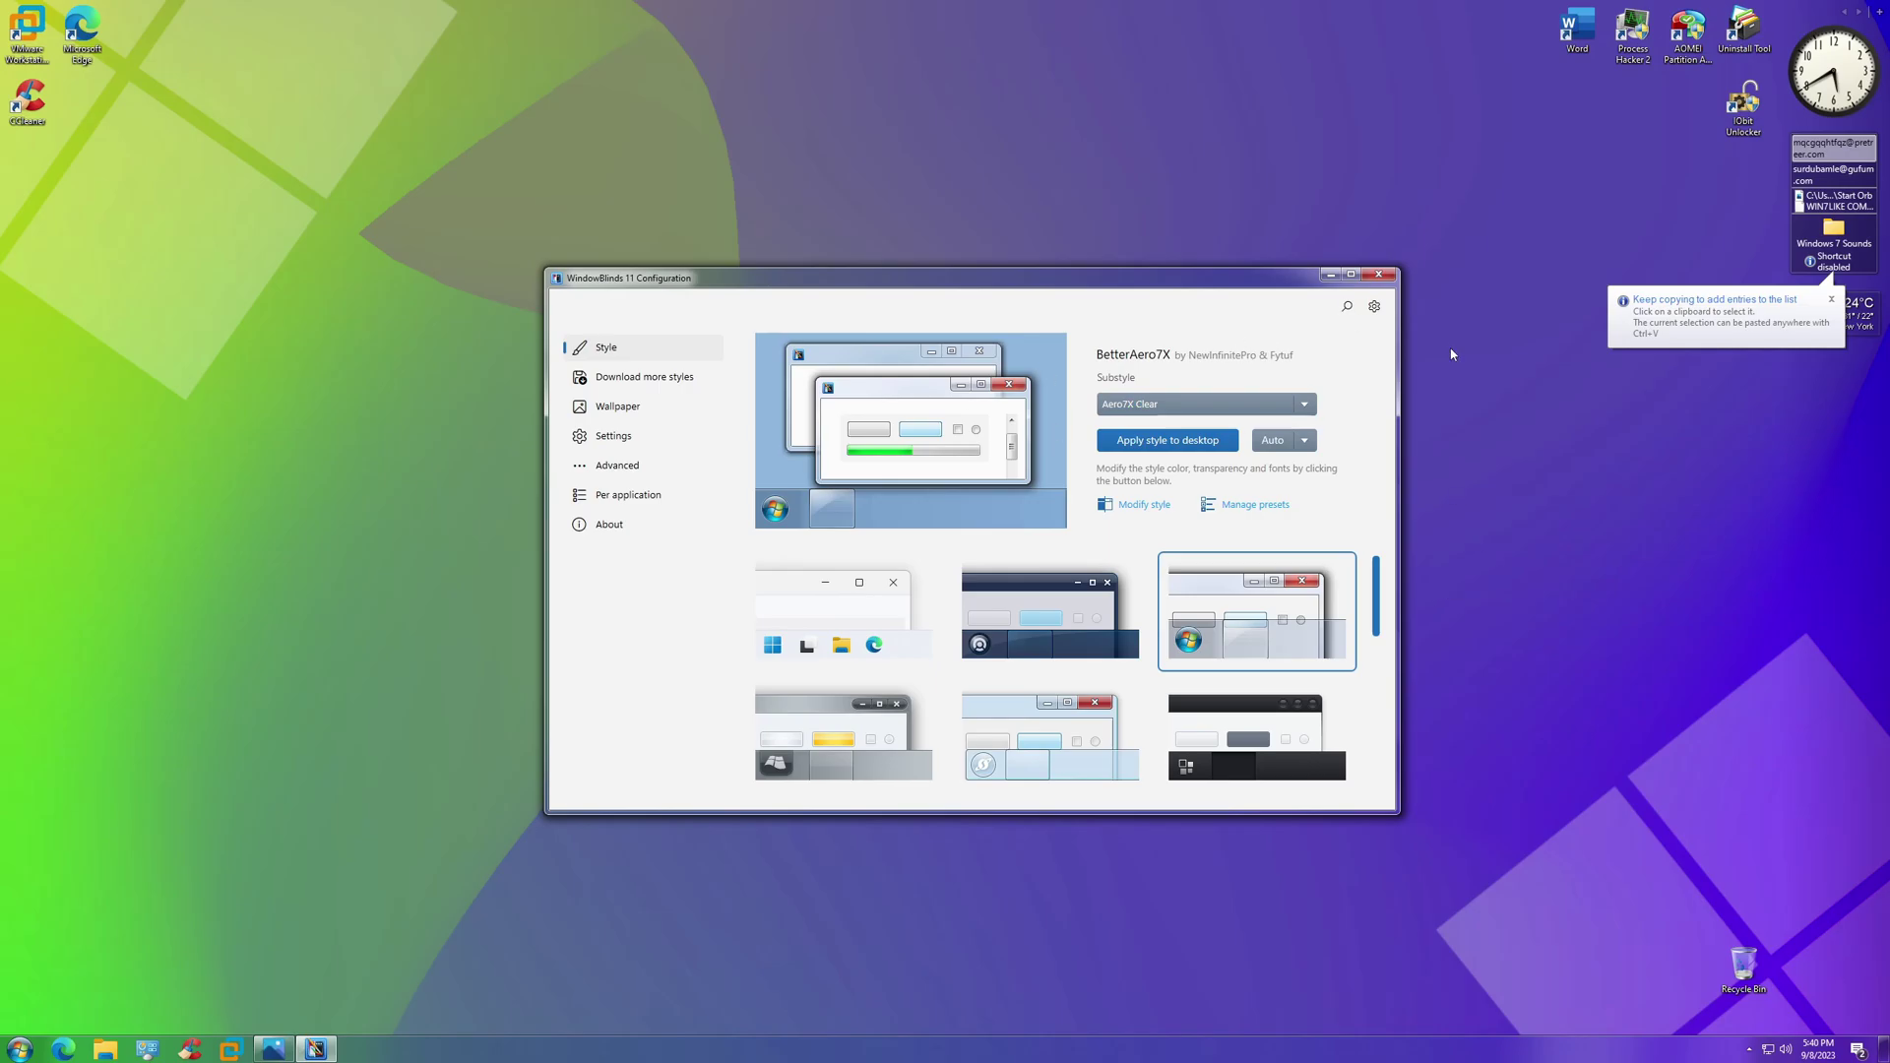
pyautogui.click(1387, 277)
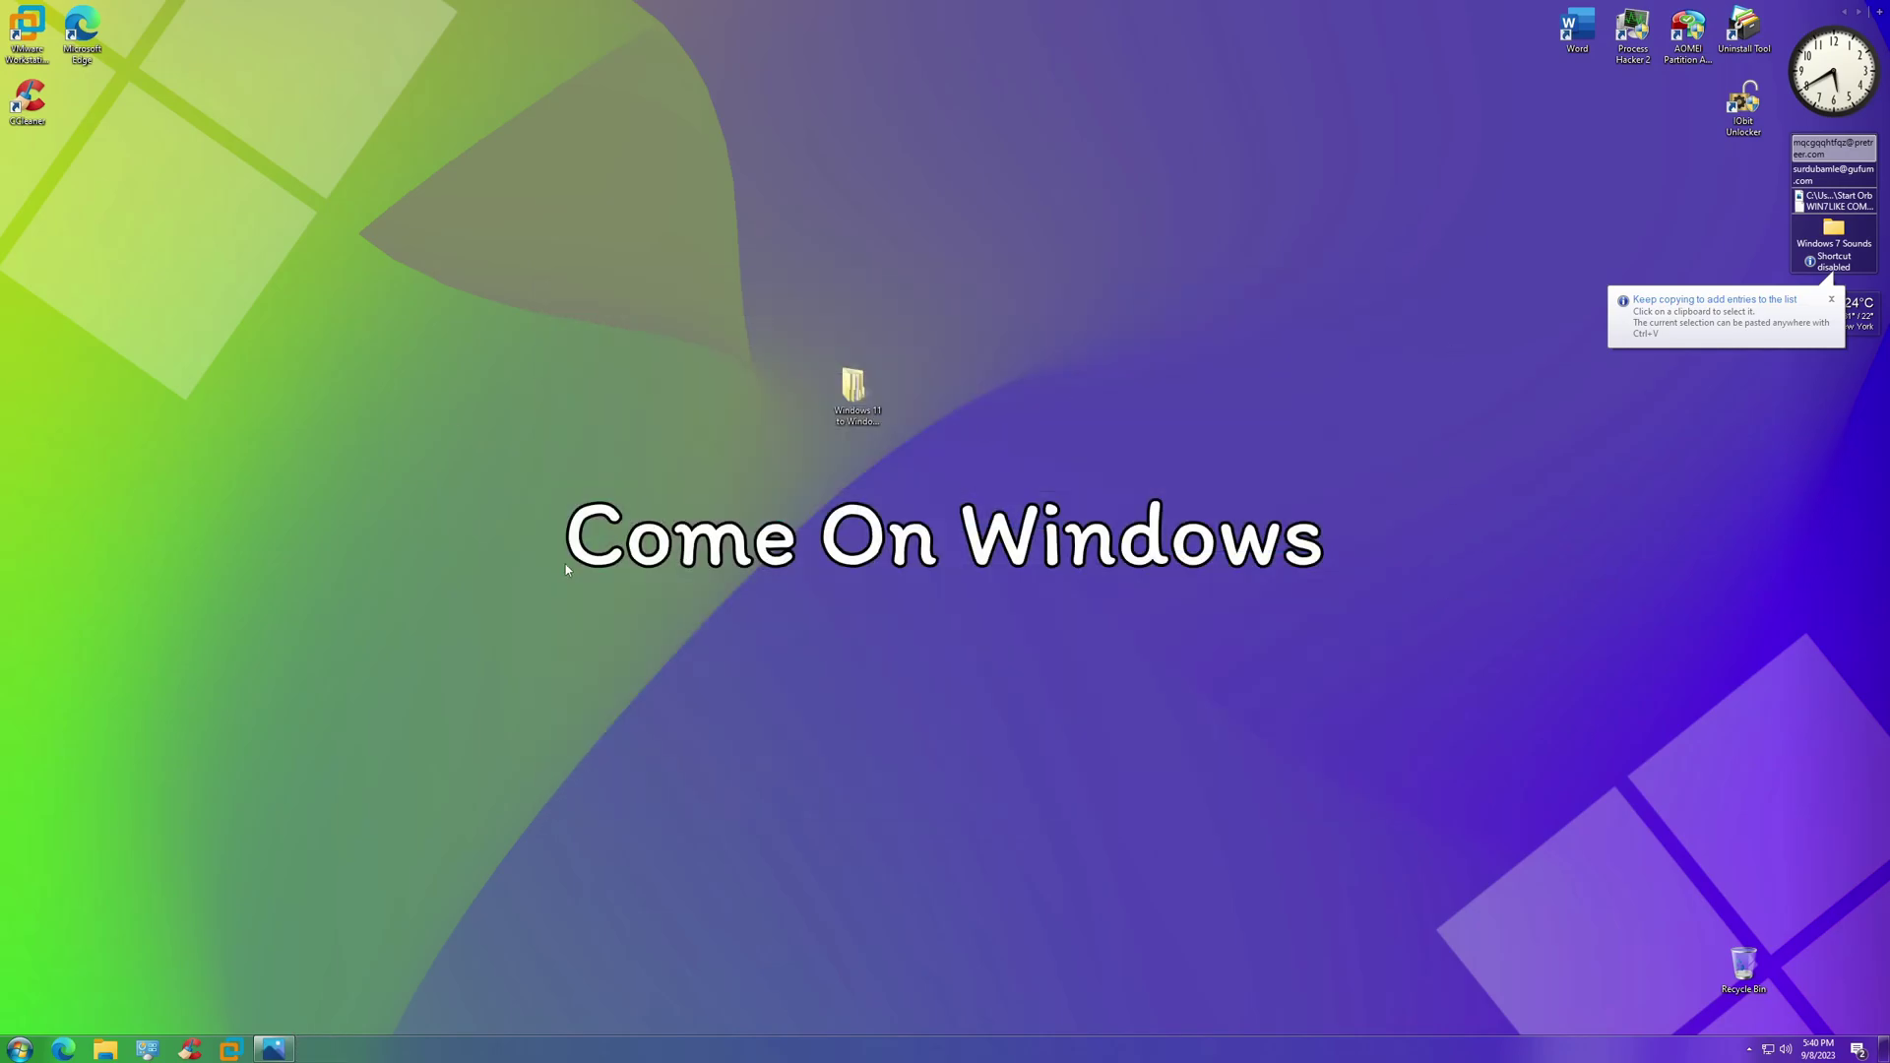
# Open the User tiles folder inside Windows 11 to Windows 7 to view the classic account pictures
pyautogui.click(756, 39)
pyautogui.doubleClick(854, 387)
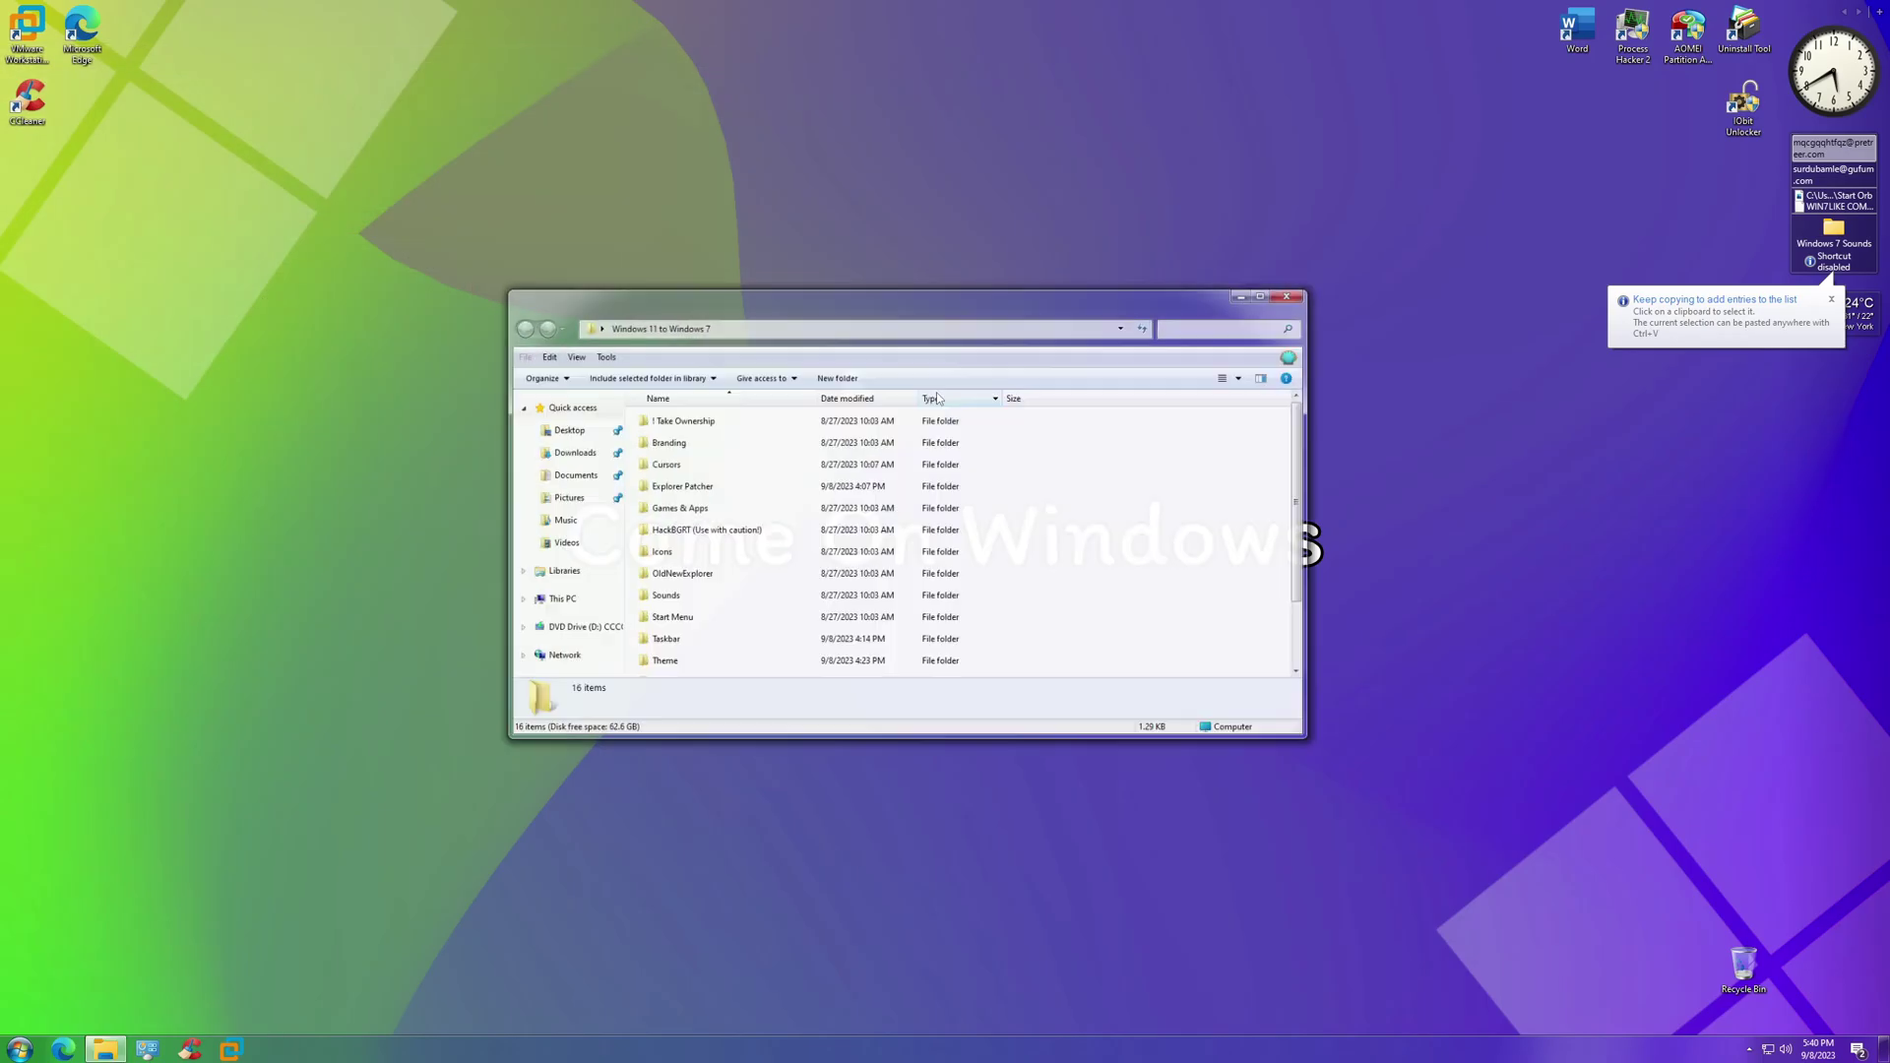
pyautogui.scroll(-2, 896, 569)
pyautogui.doubleClick(891, 606)
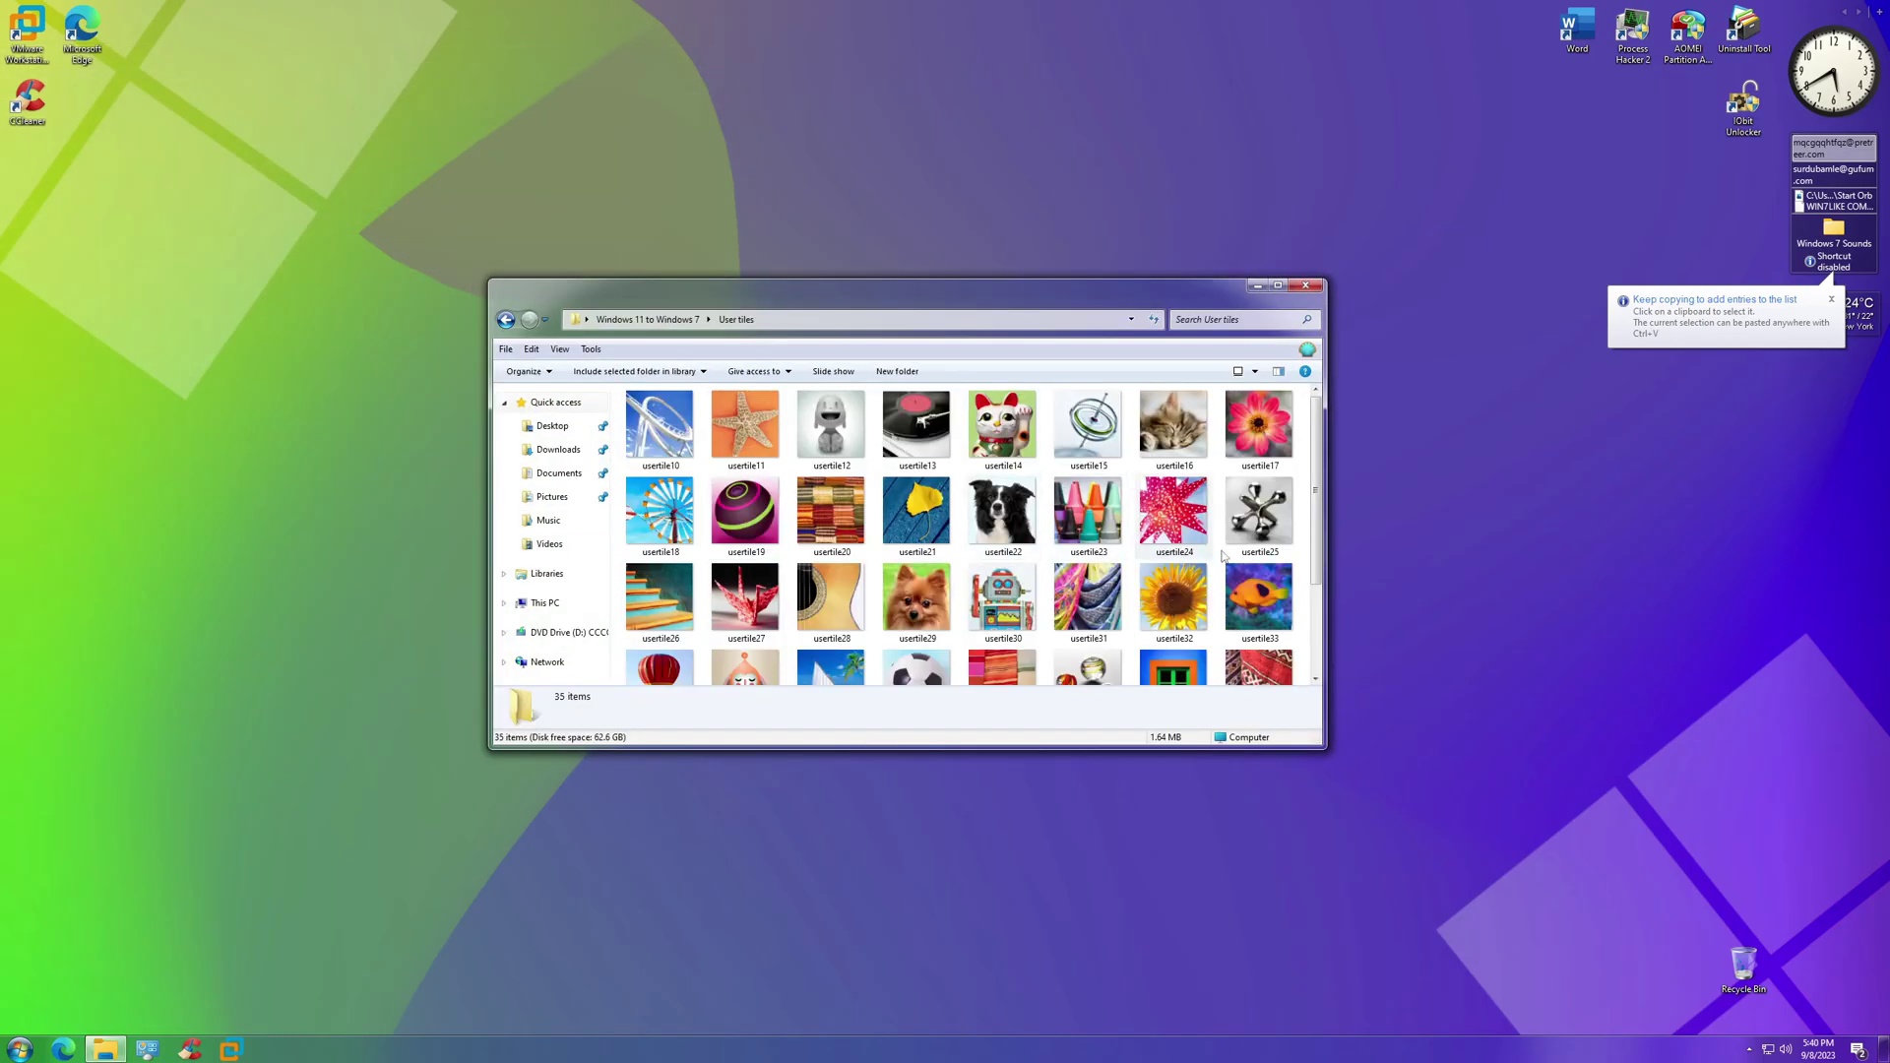
# Try to set an image from the User tiles folder as the account picture in the Settings account info
pyautogui.rightClick(1431, 600)
pyautogui.click(1473, 739)
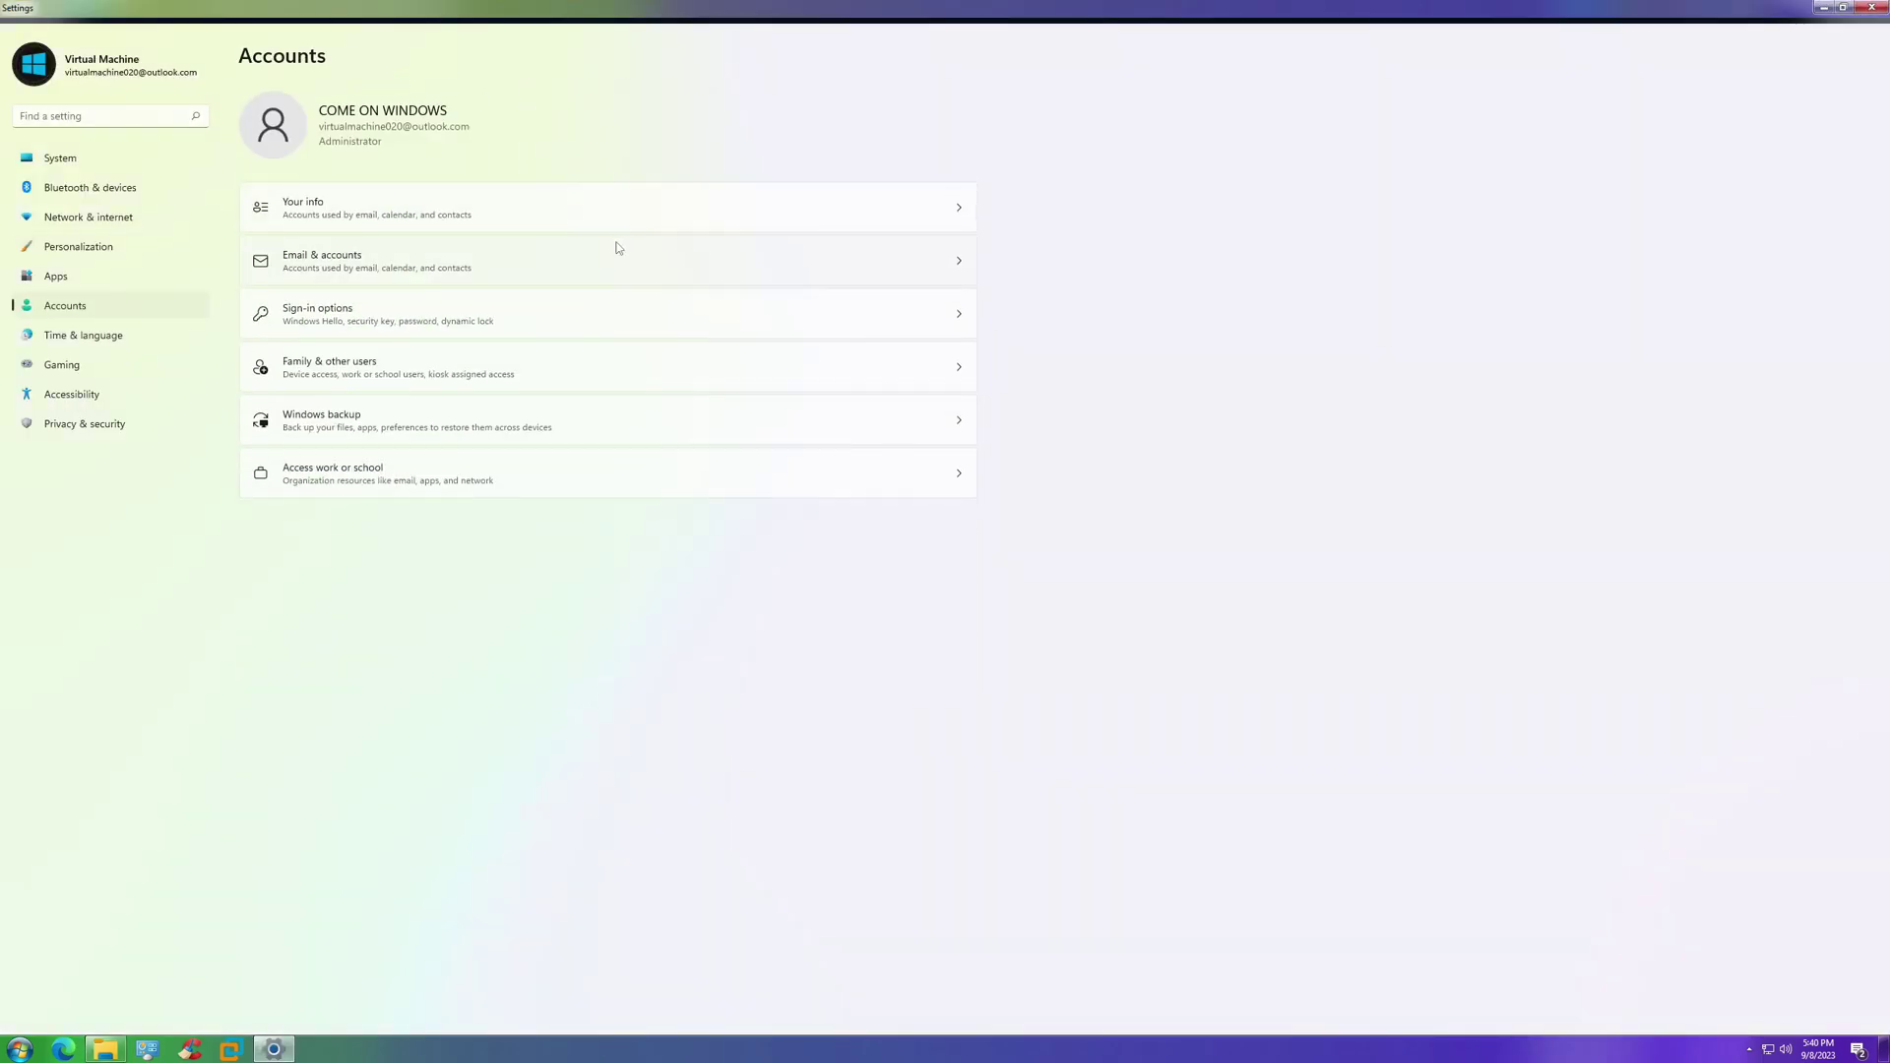
pyautogui.click(917, 279)
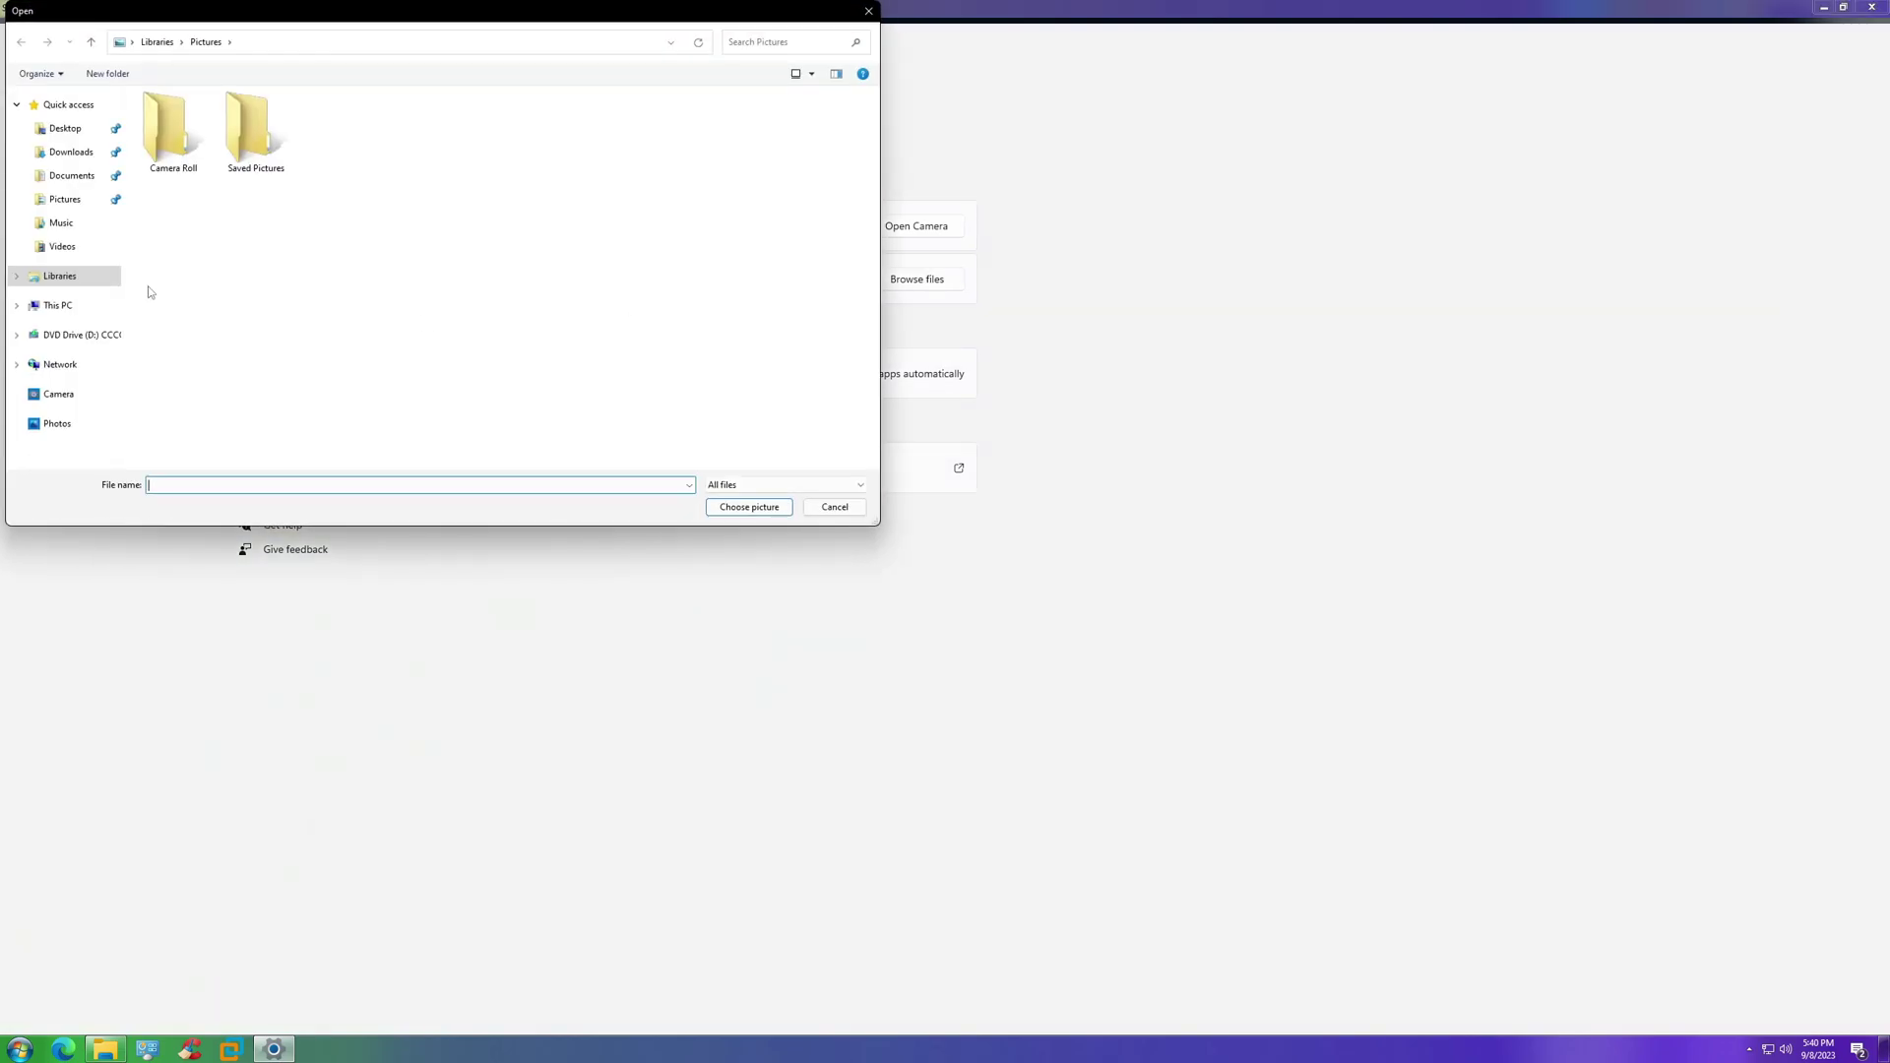
pyautogui.click(65, 128)
pyautogui.doubleClick(192, 119)
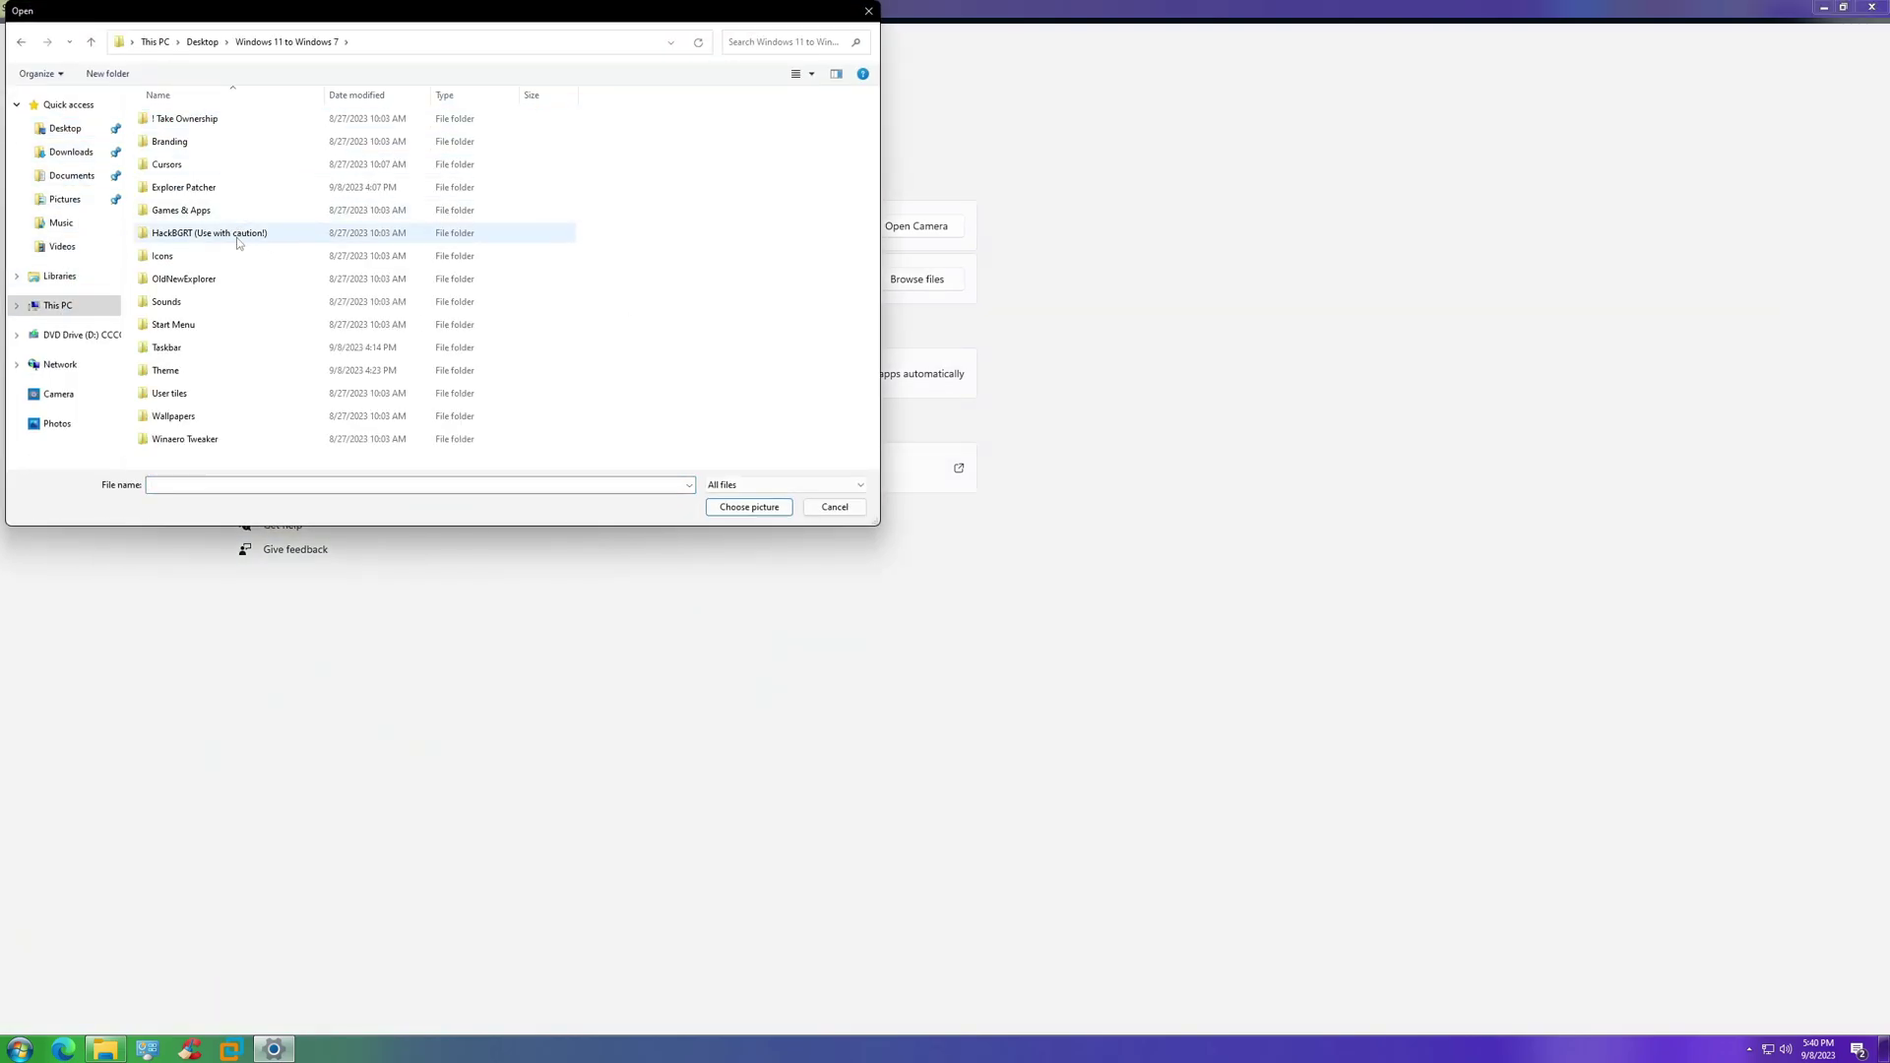
pyautogui.doubleClick(189, 395)
pyautogui.click(421, 218)
pyautogui.click(756, 508)
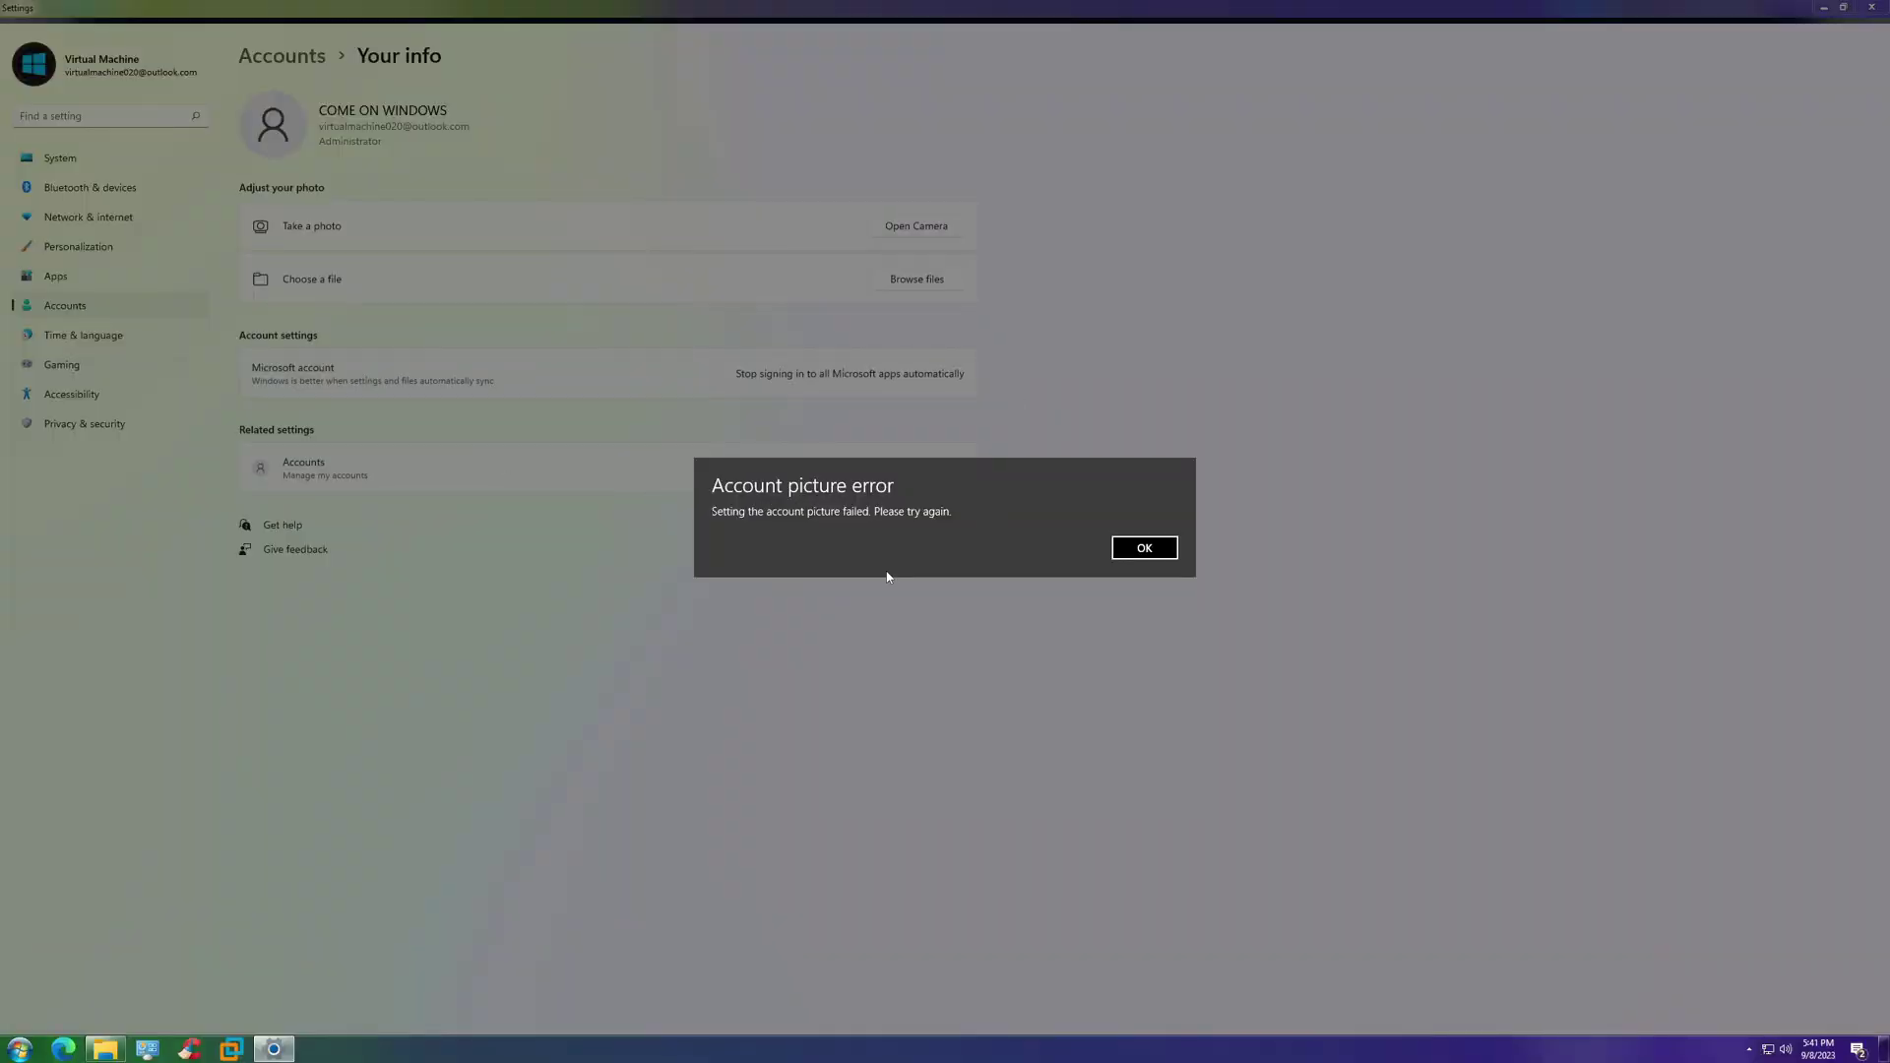
pyautogui.click(1144, 548)
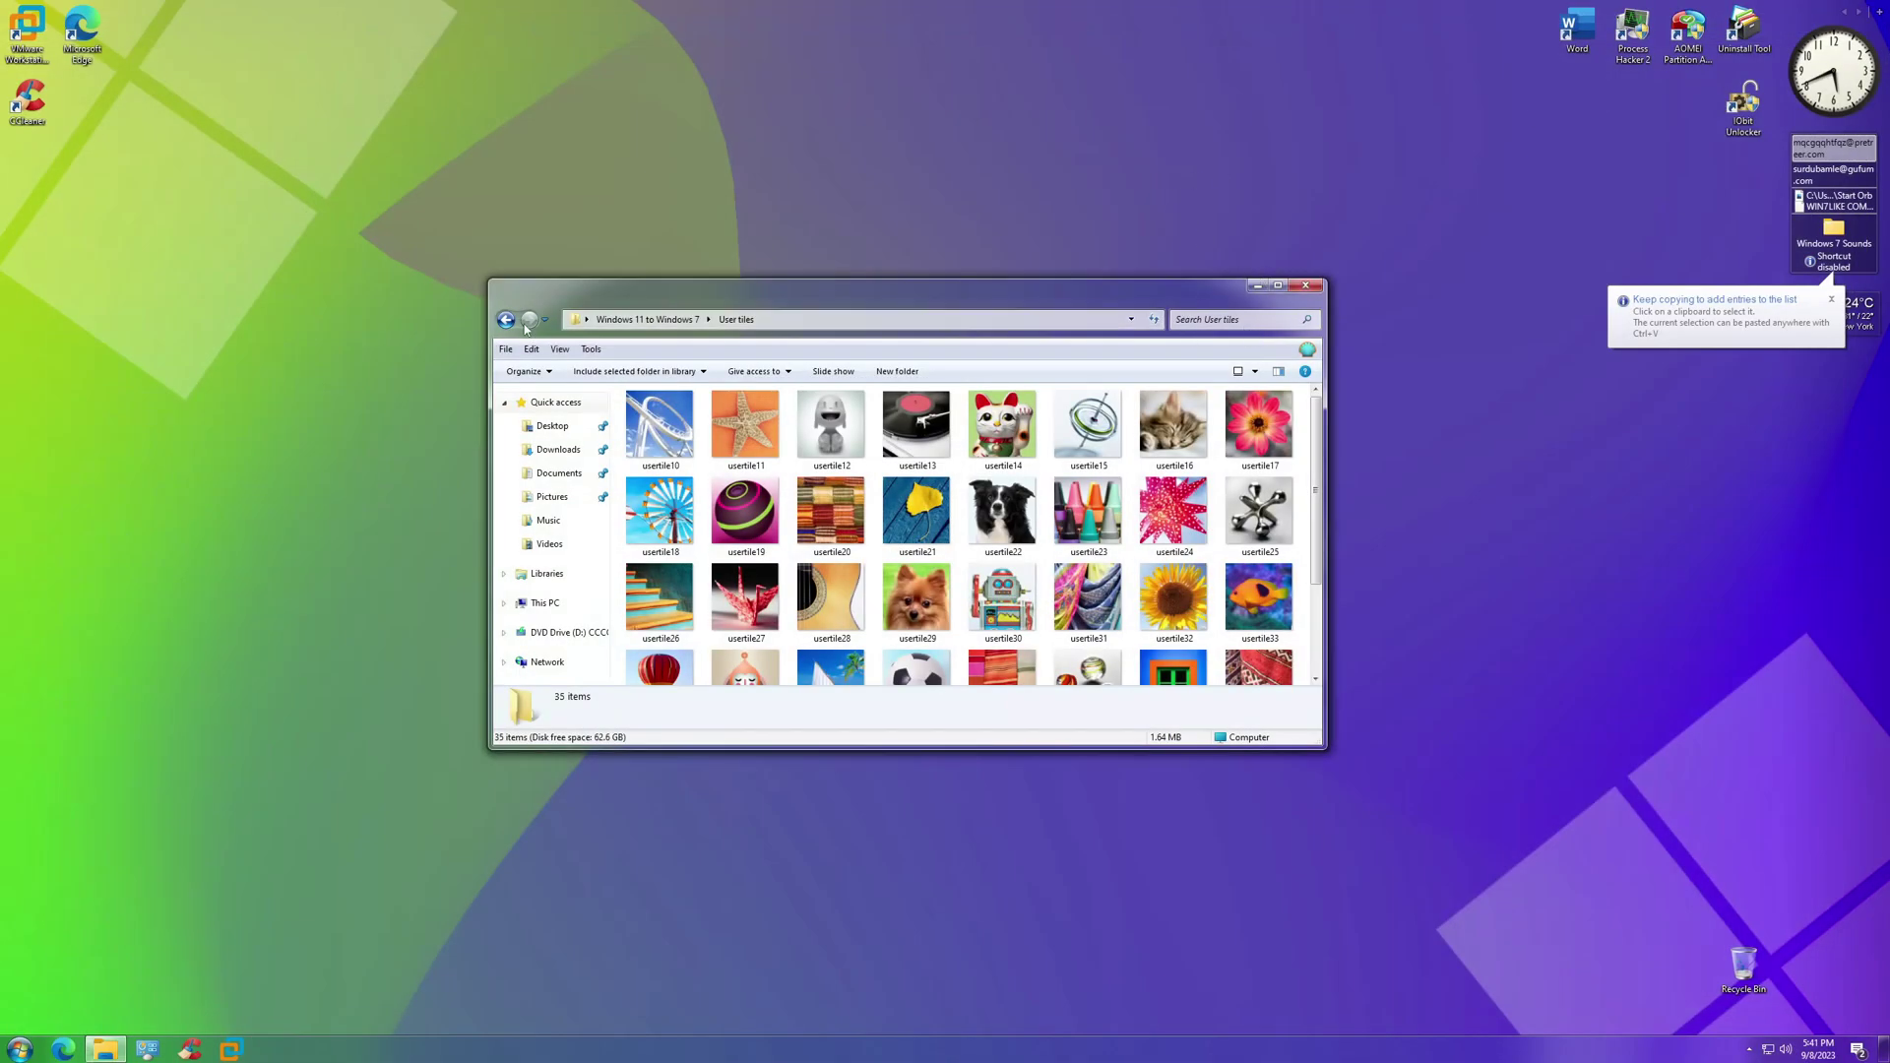
# Copy all folders inside the Wallpapers folder of Windows 11 to Windows 7
pyautogui.click(506, 320)
pyautogui.doubleClick(669, 603)
pyautogui.moveTo(943, 636); pyautogui.dragTo(669, 415)
pyautogui.rightClick(665, 417)
pyautogui.click(695, 619)
# Open the Web folder in C:\Windows
pyautogui.click(546, 603)
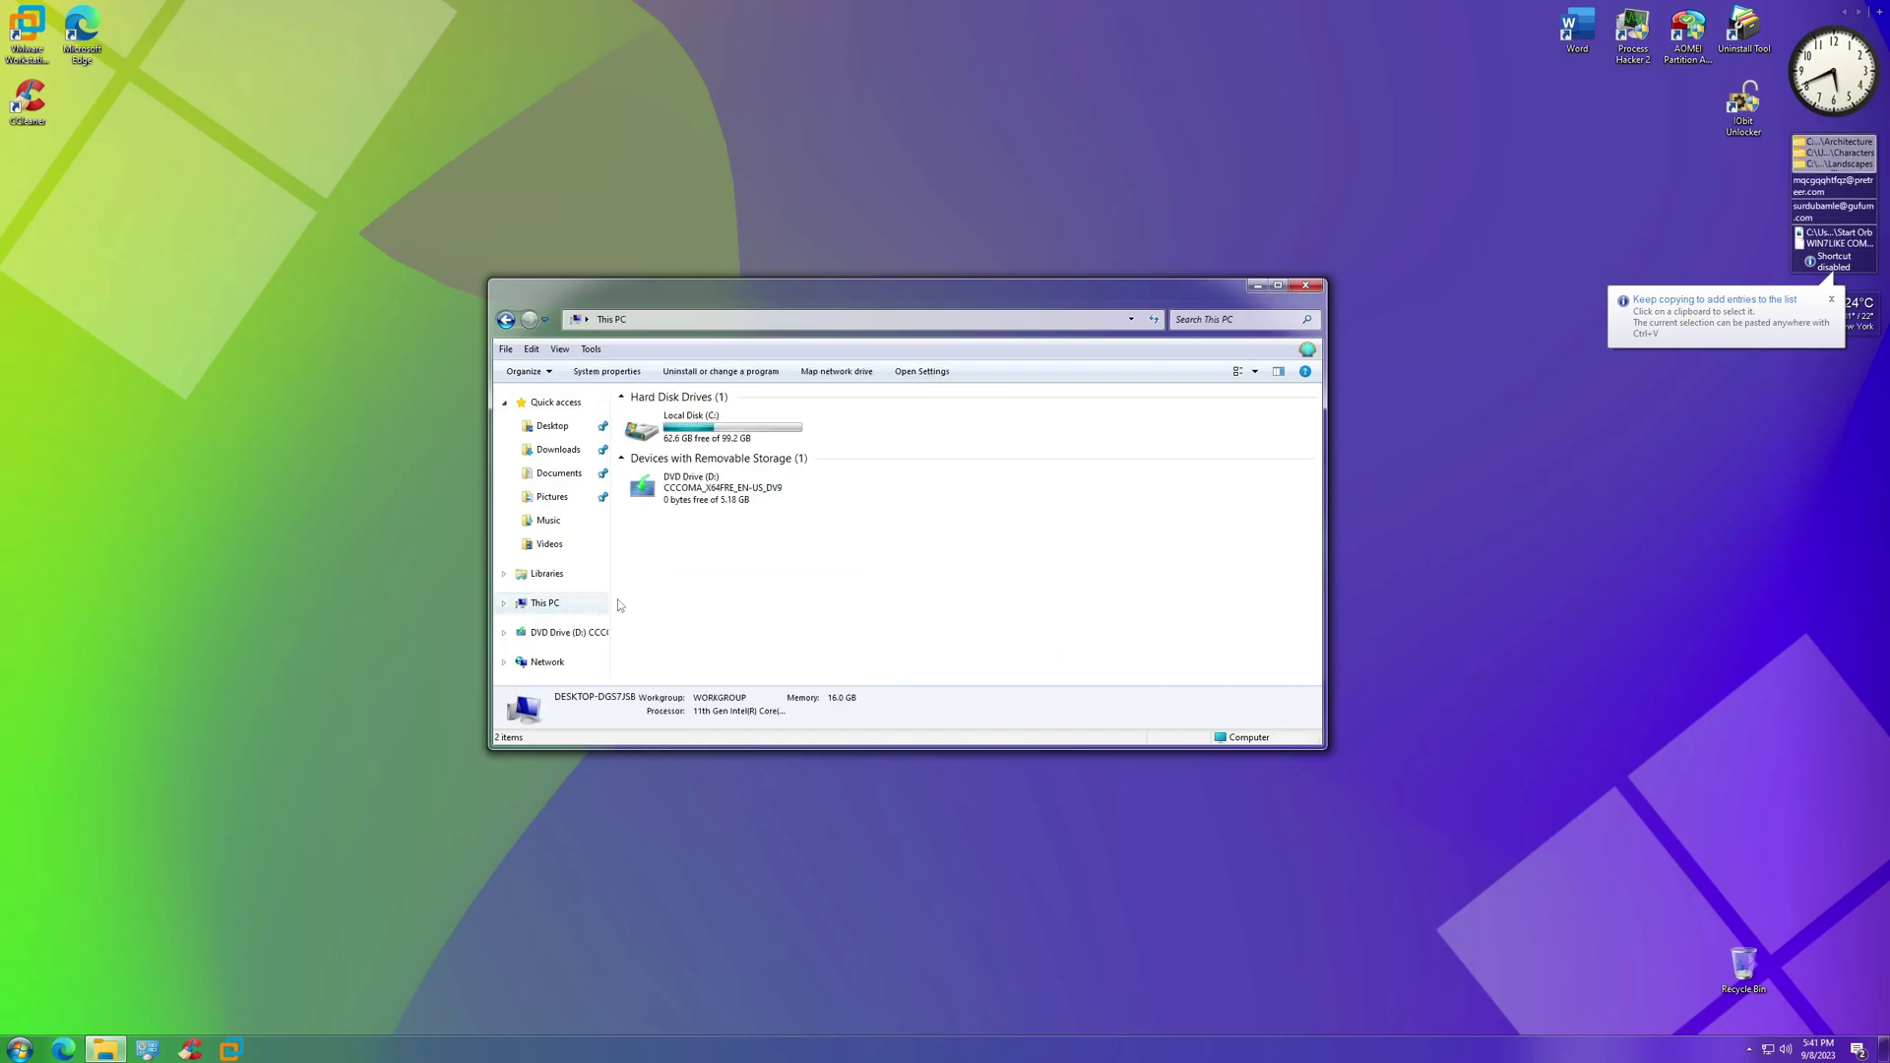
pyautogui.doubleClick(711, 429)
pyautogui.doubleClick(662, 554)
pyautogui.scroll(-2, 751, 556)
pyautogui.scroll(-20, 748, 554)
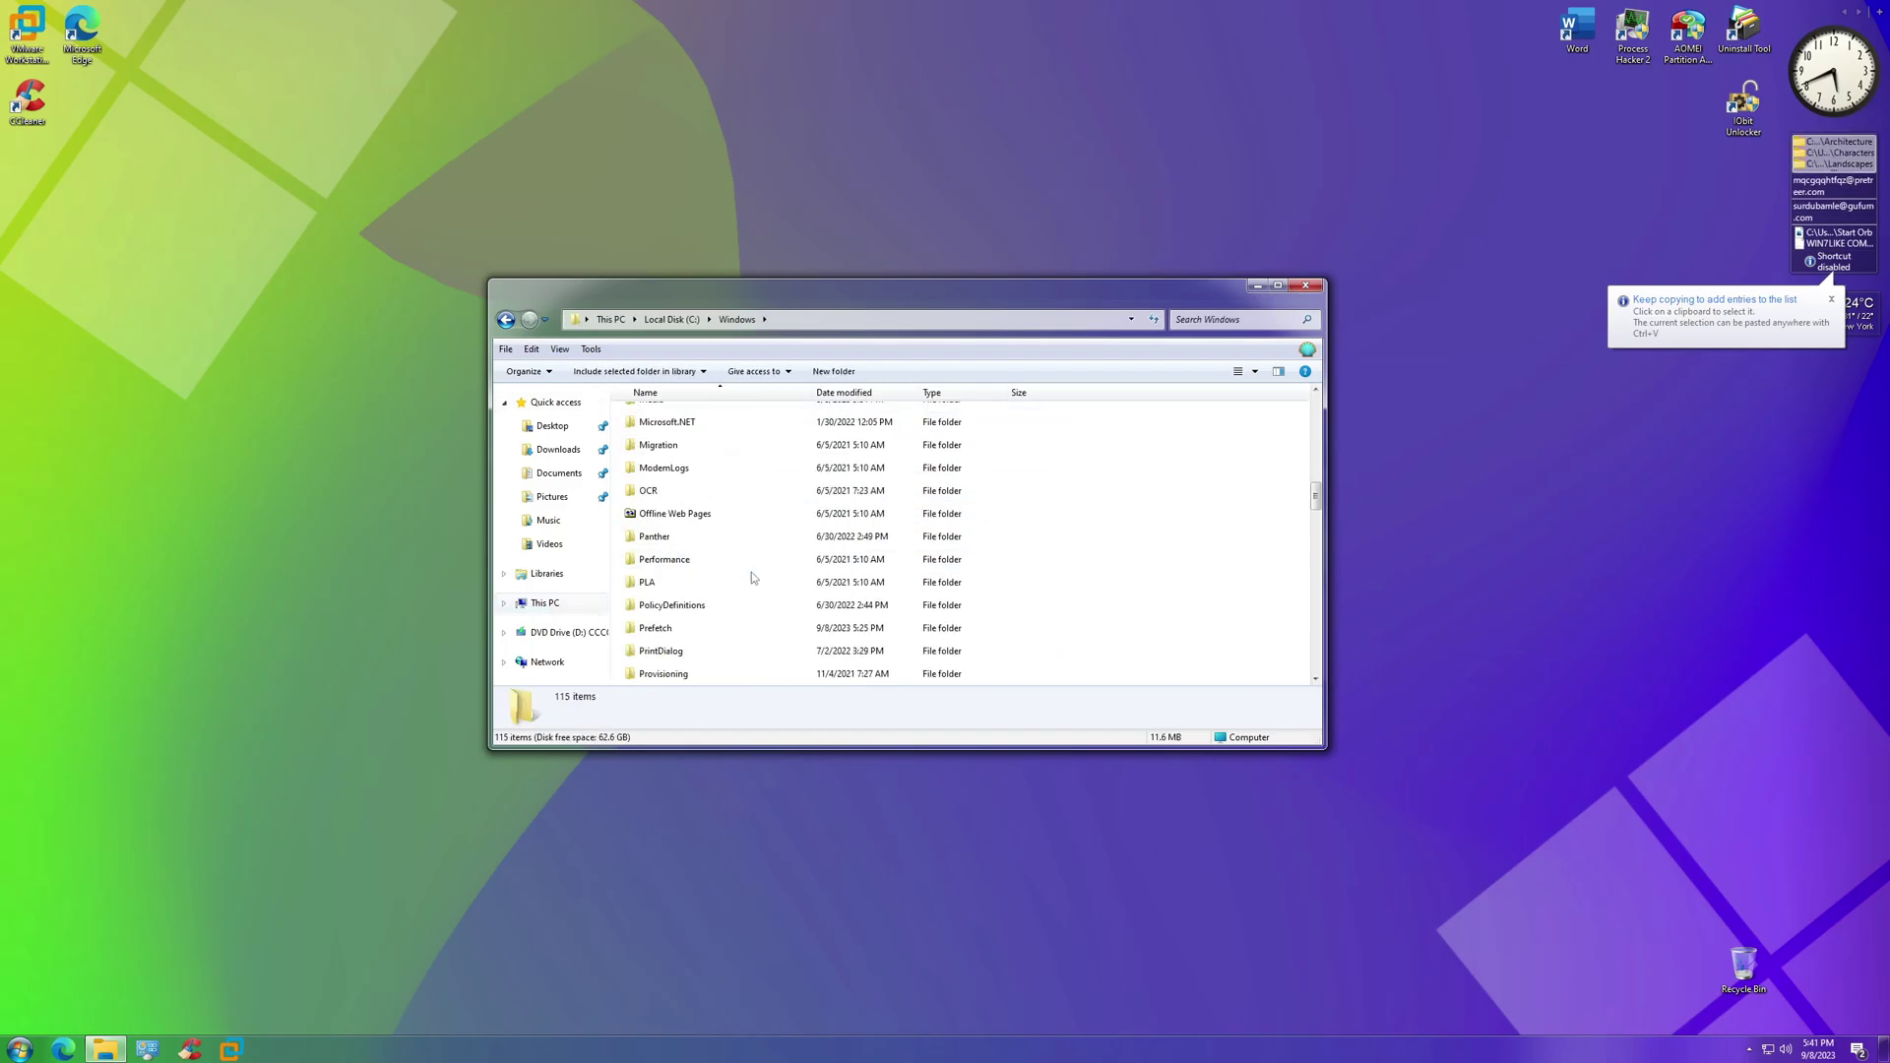
pyautogui.click(753, 574)
pyautogui.doubleClick(650, 577)
# Take ownership of the 4K, Screen, touchkeyboard and Wallpaper folders in C:\Windows\Web
pyautogui.moveTo(814, 591); pyautogui.dragTo(659, 419)
pyautogui.rightClick(660, 426)
pyautogui.click(741, 496)
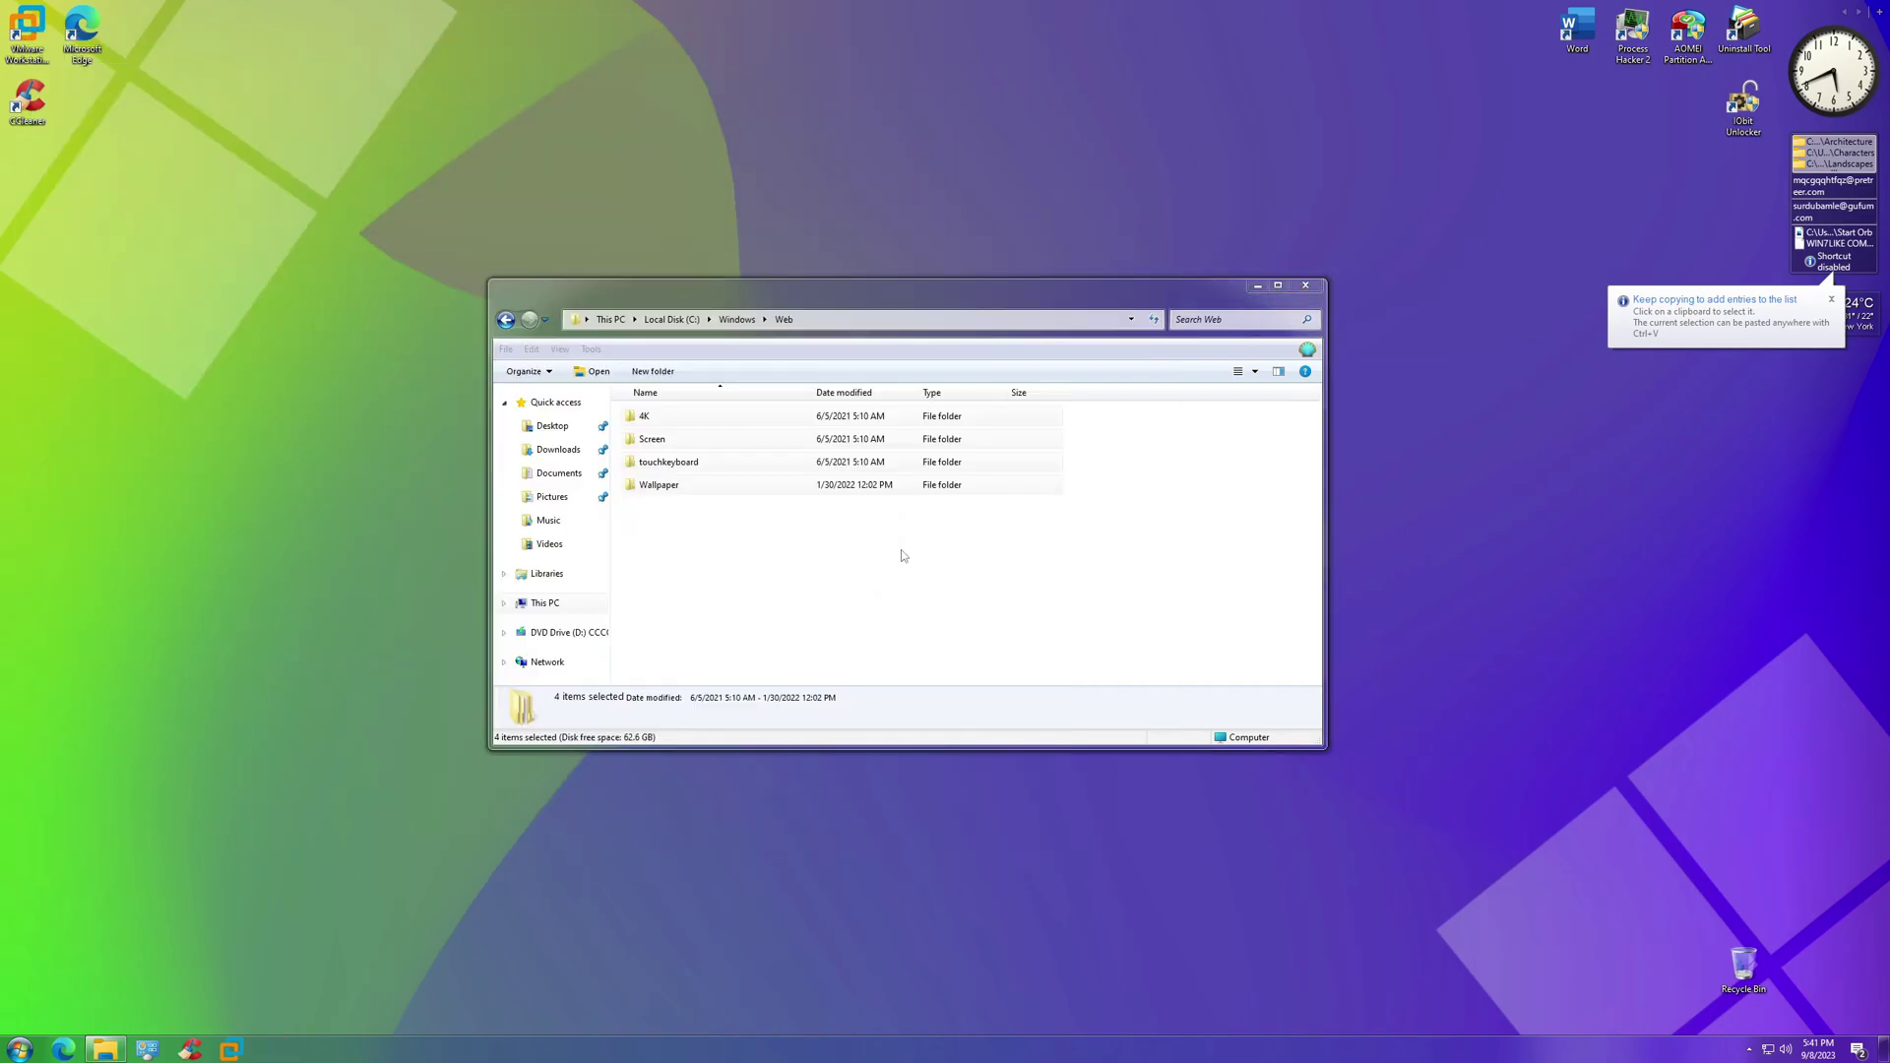
pyautogui.press('Return')
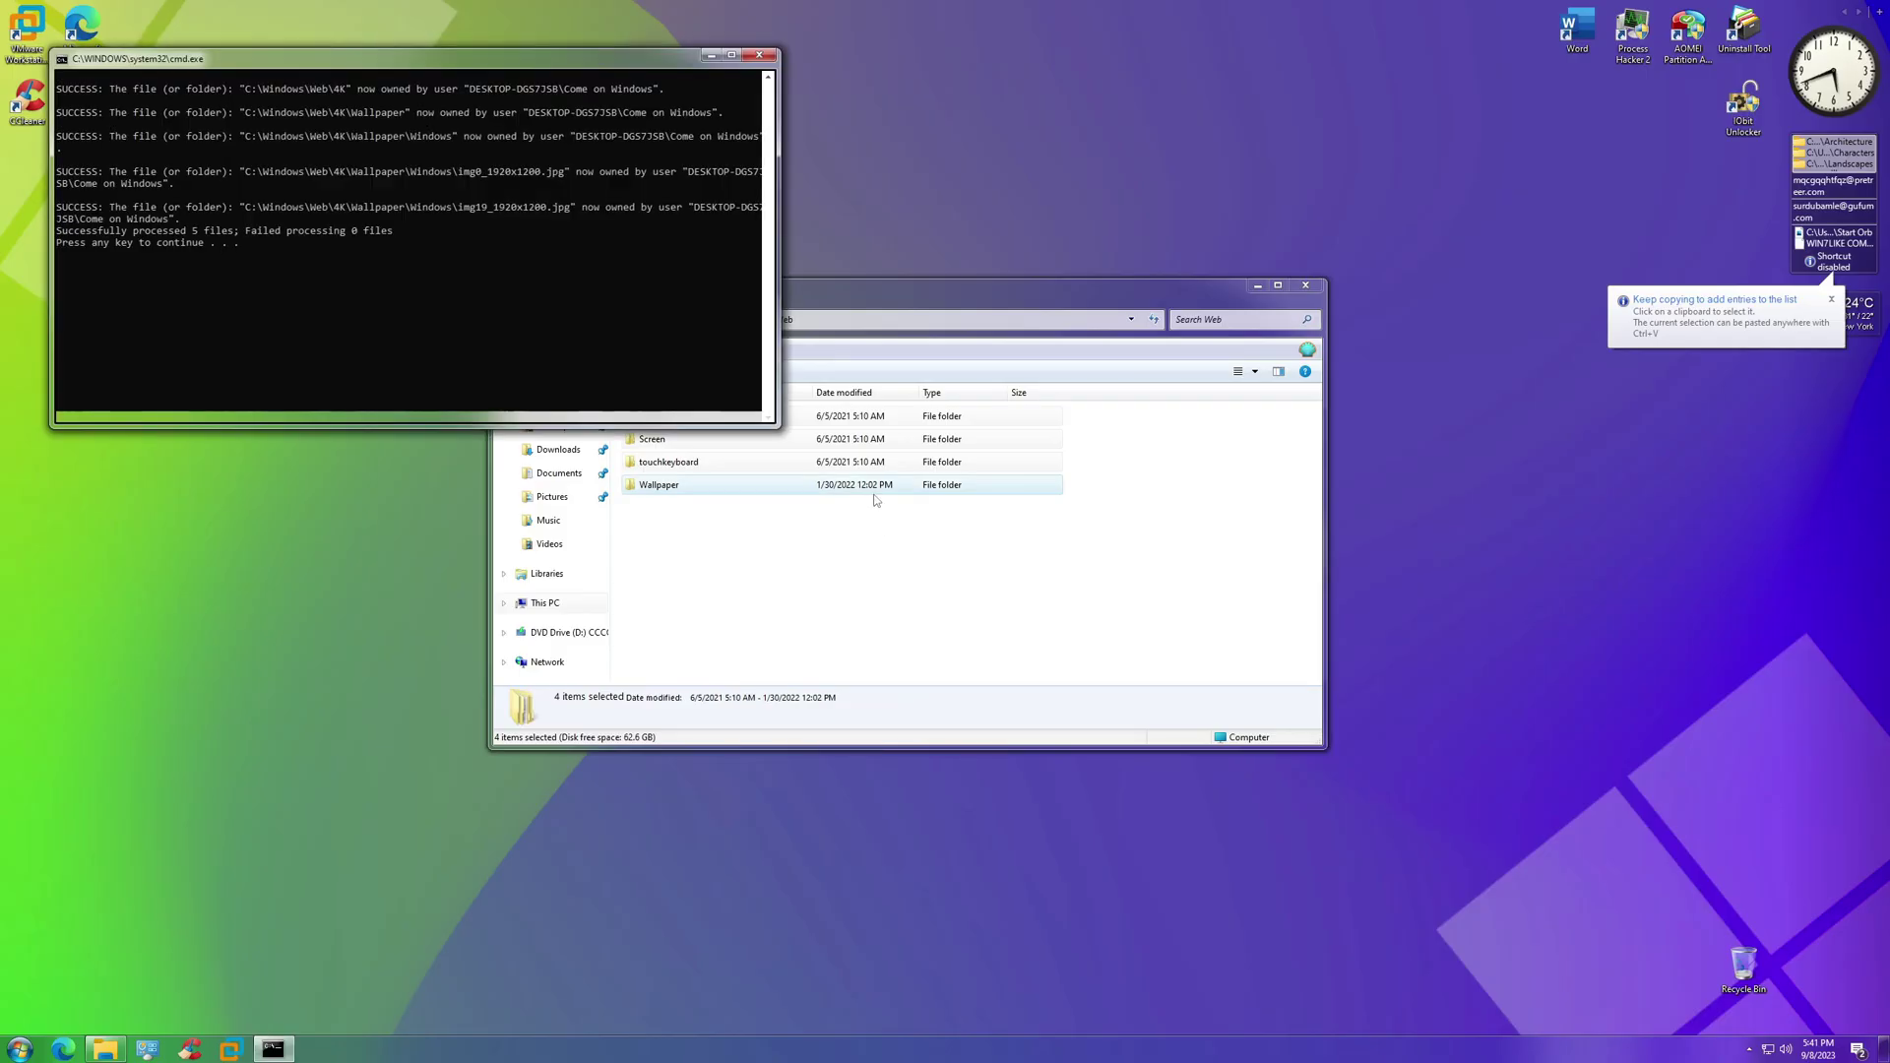
pyautogui.press('Return')
# Try to delete the 4K, Screen, touchkeyboard and Wallpaper folders, dismissing the permission request for the protected files
pyautogui.moveTo(984, 607); pyautogui.dragTo(713, 496)
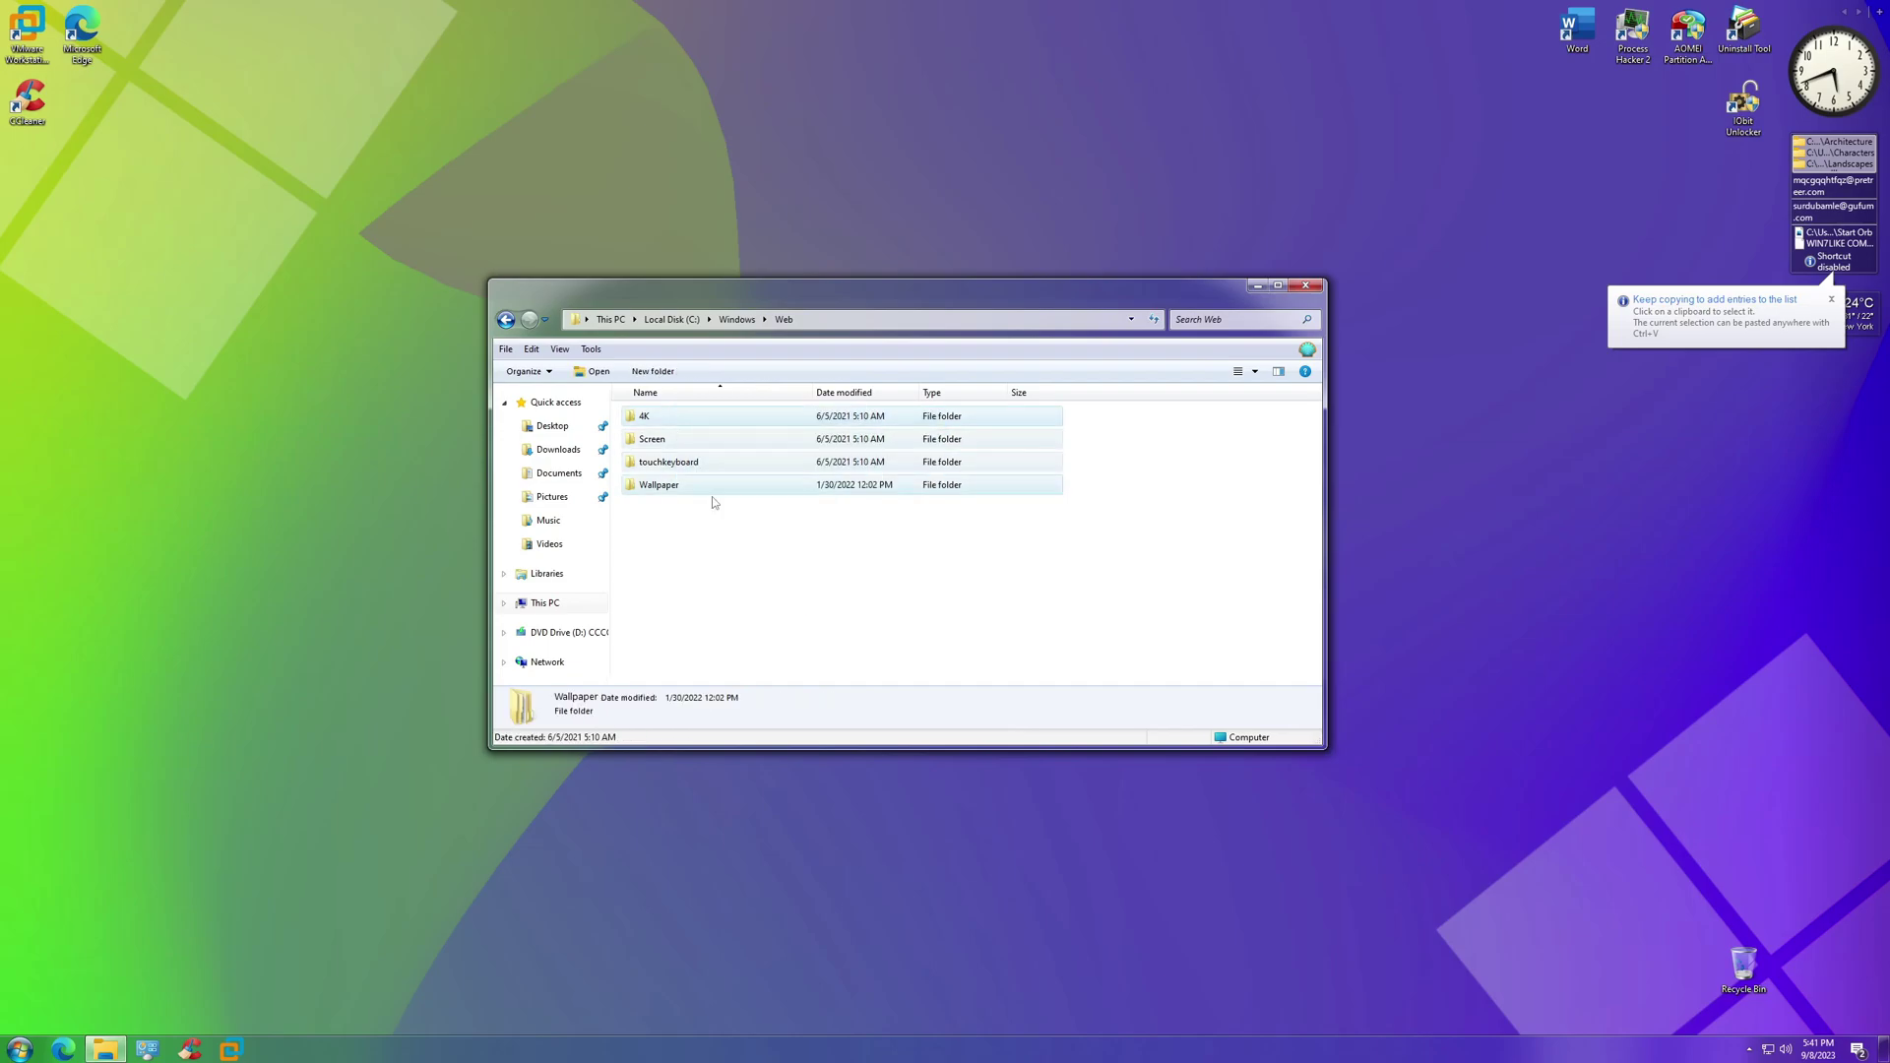
pyautogui.press('Delete')
pyautogui.click(940, 584)
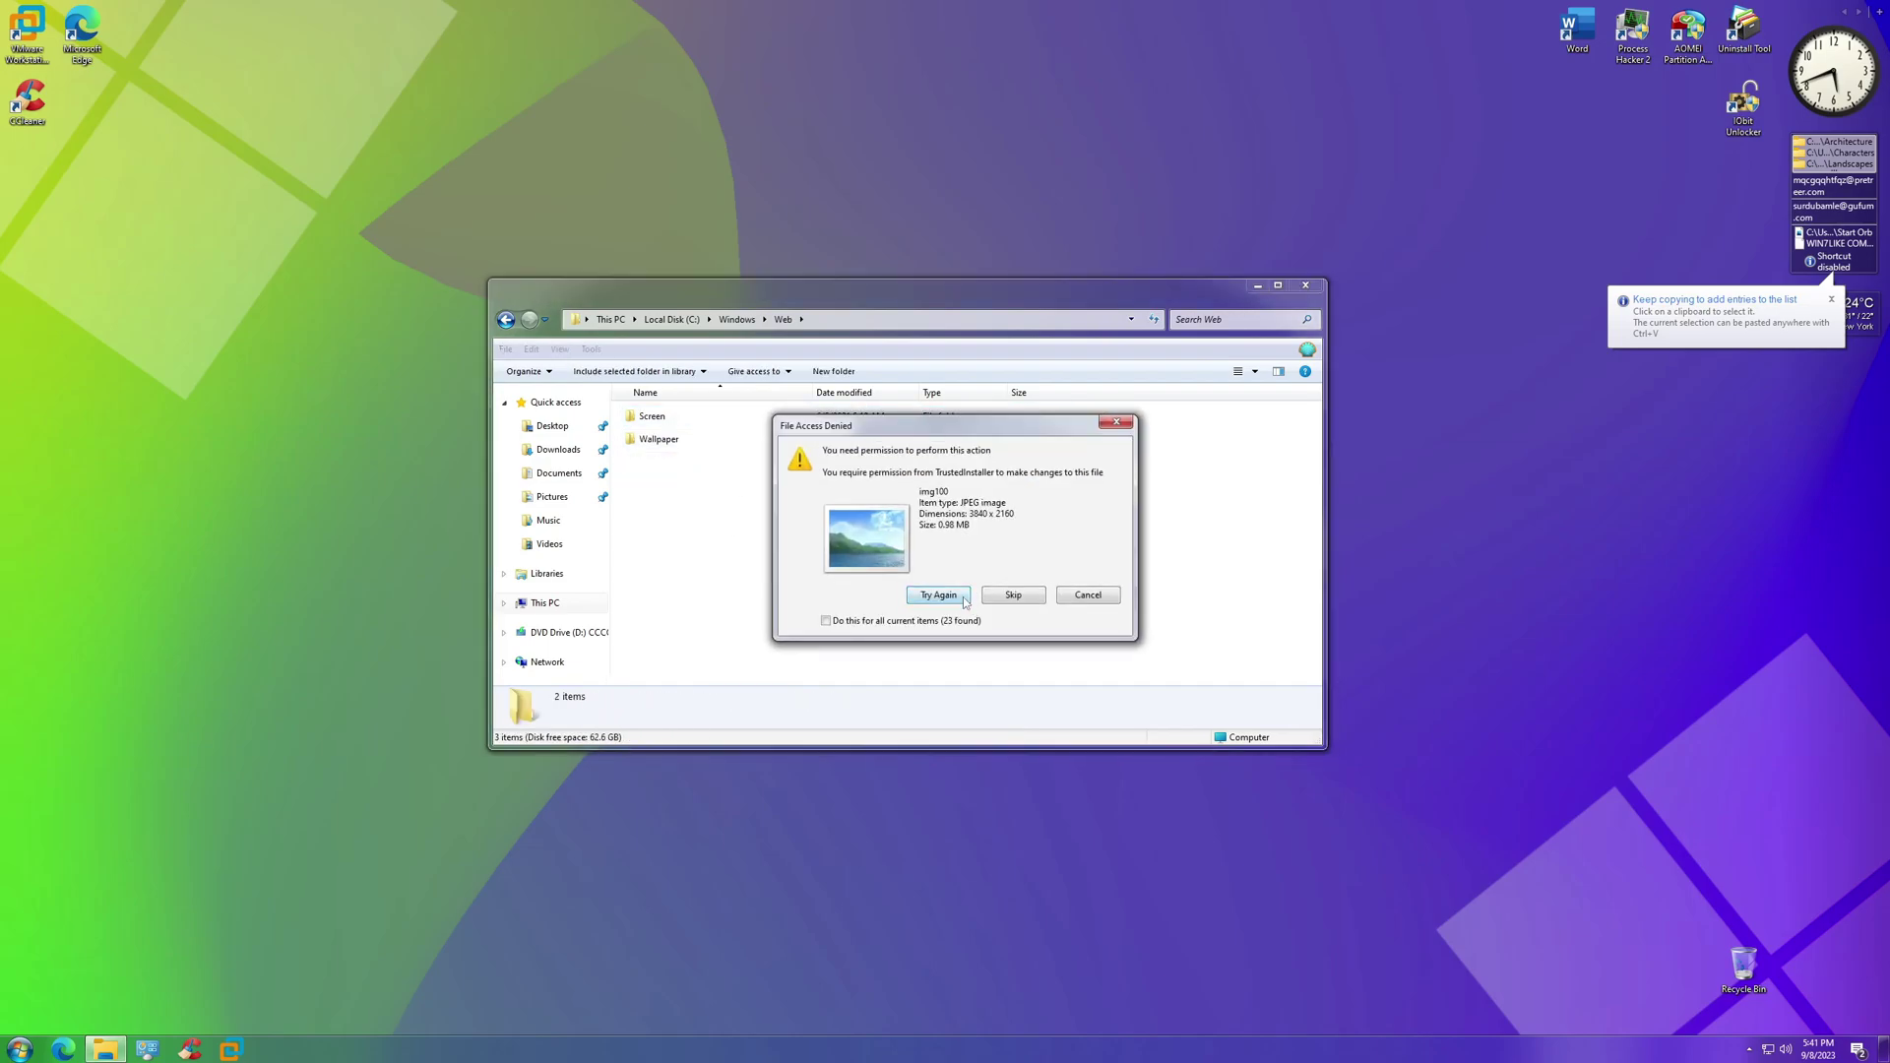
pyautogui.click(1115, 422)
# Take ownership of the remaining Screen and Wallpaper folders, allowing the Windows Command Processor, and close its console
pyautogui.moveTo(809, 564); pyautogui.dragTo(657, 418)
pyautogui.rightClick(654, 414)
pyautogui.click(740, 492)
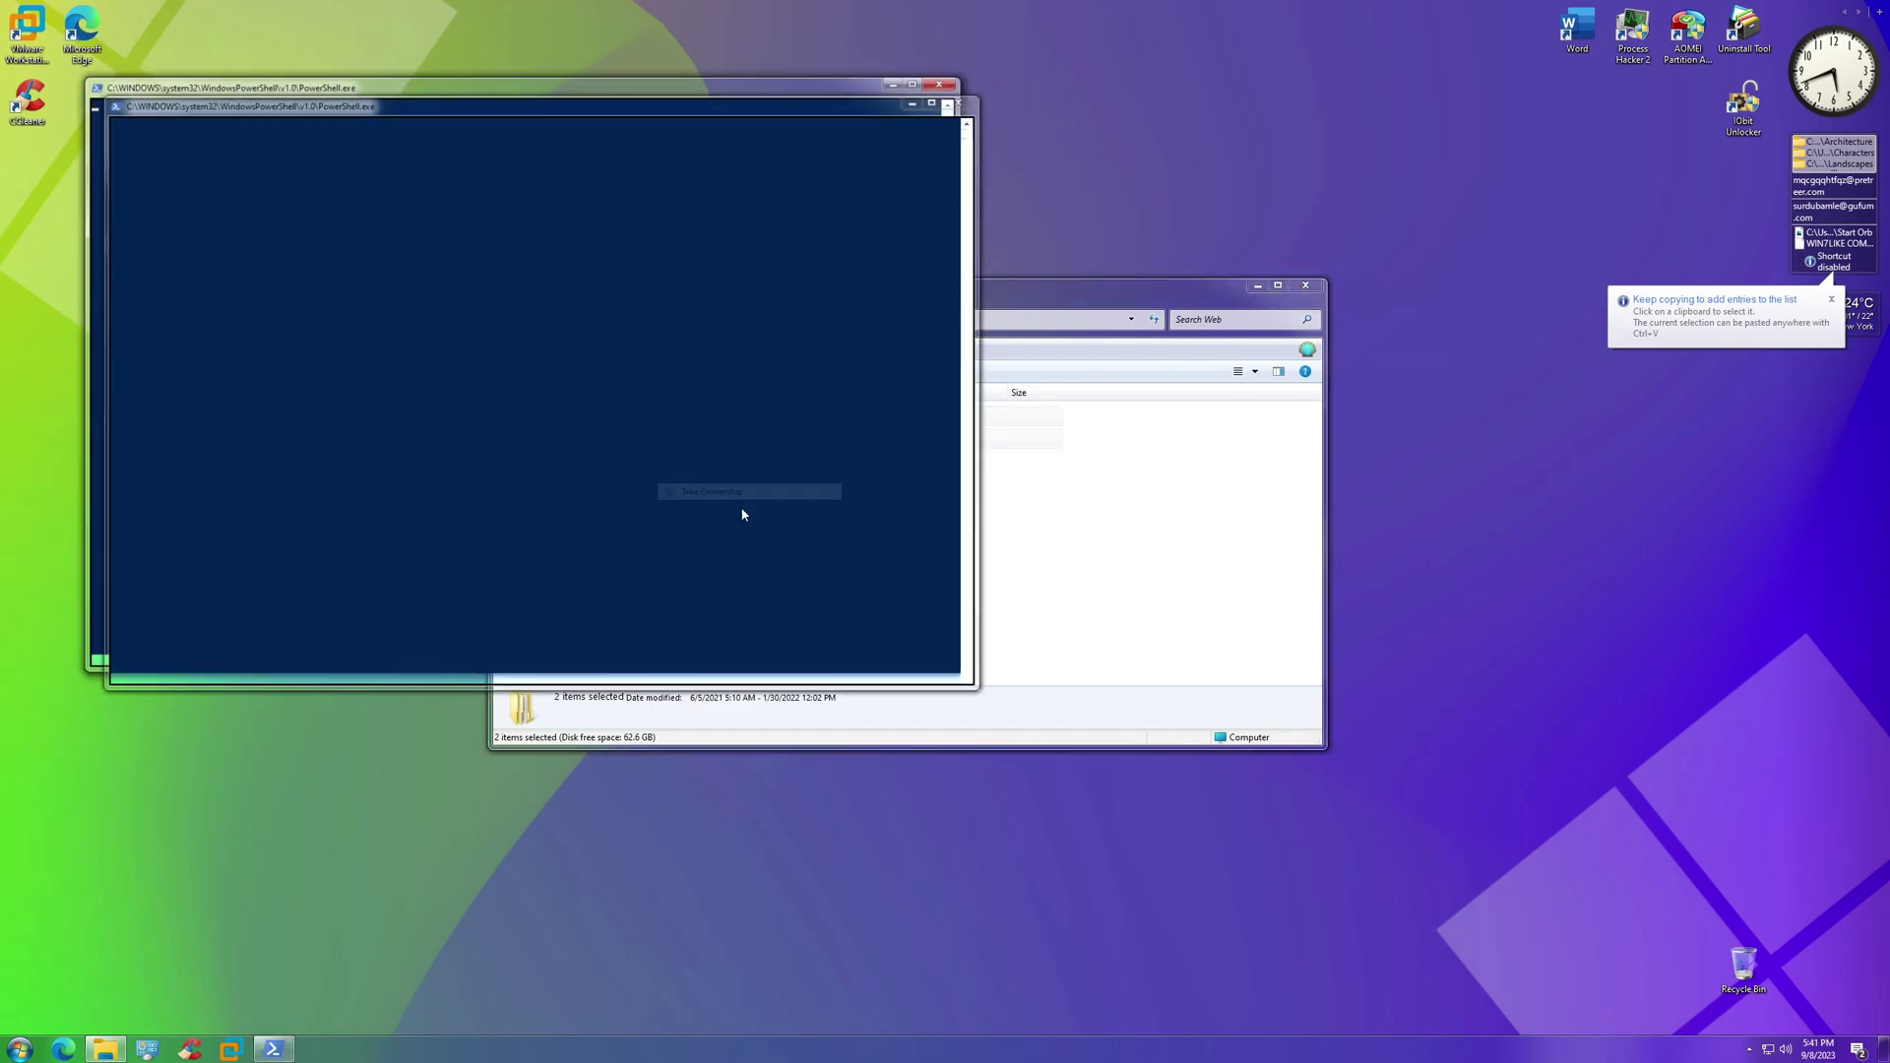
pyautogui.press('Left')
pyautogui.press('Return')
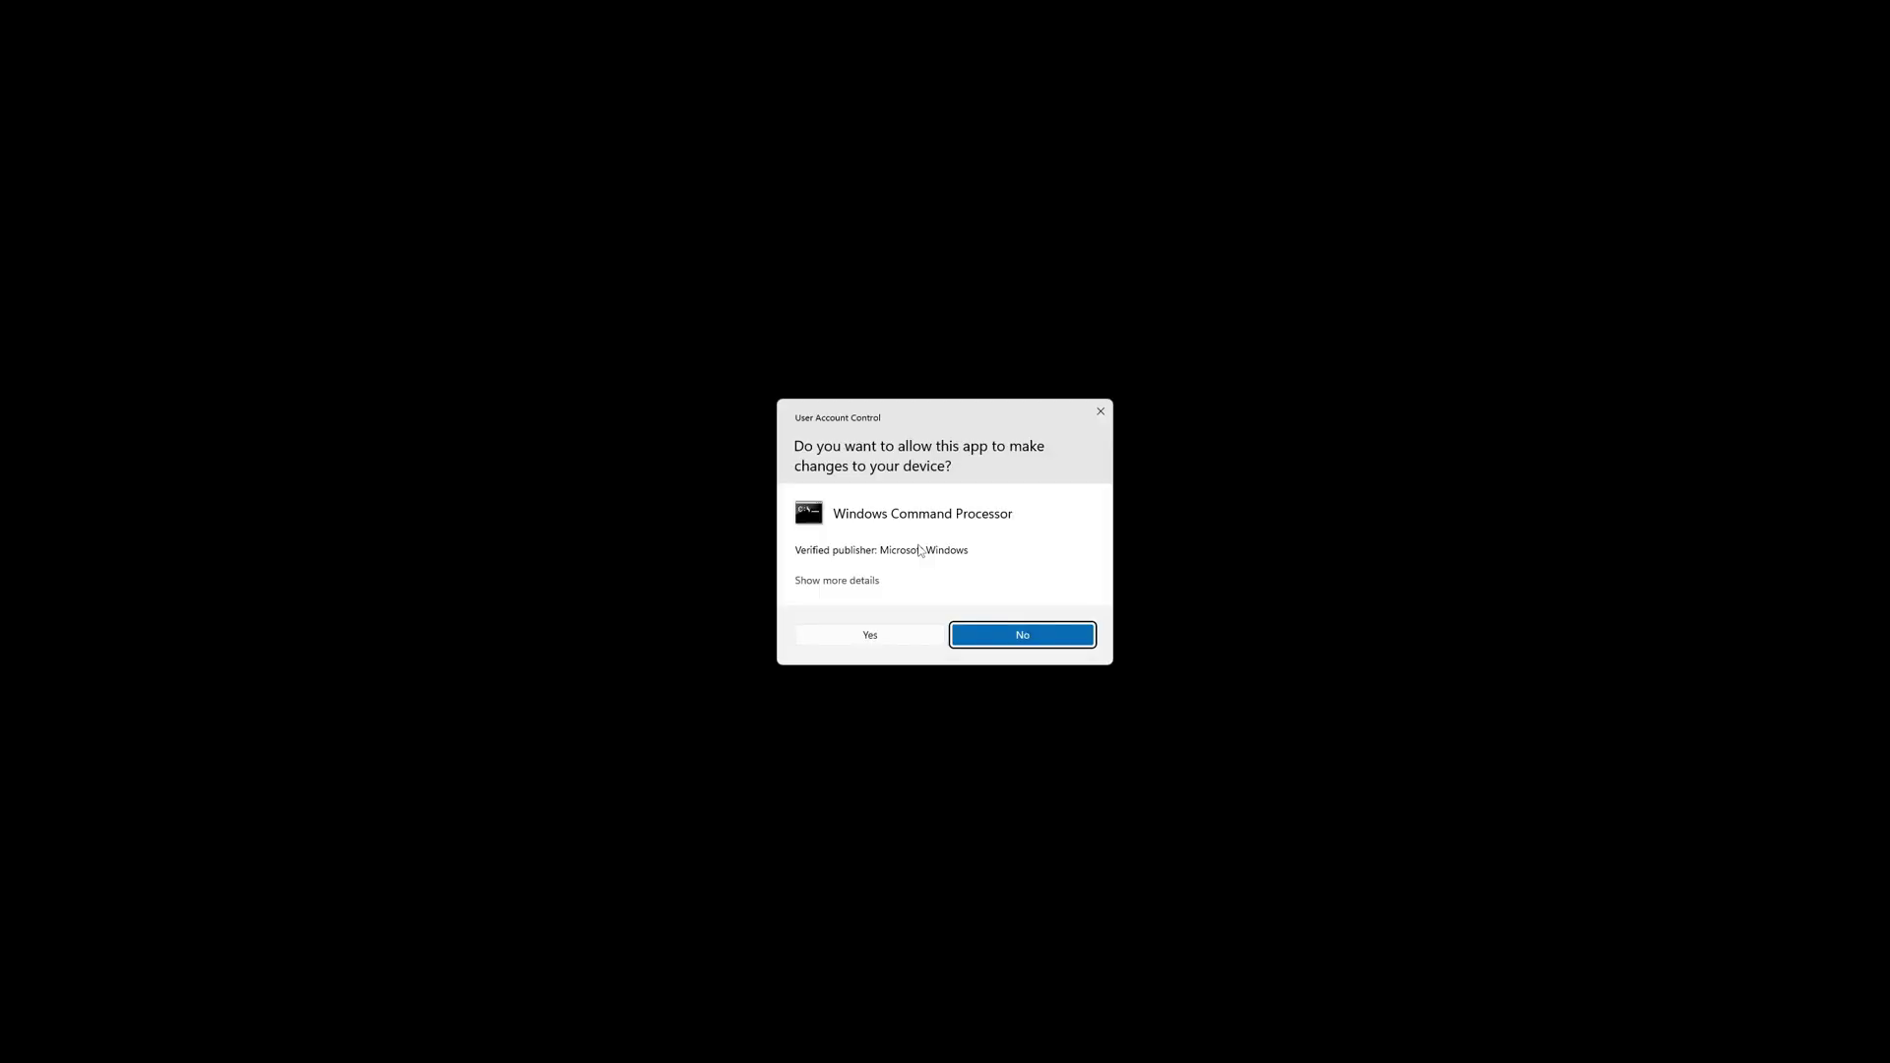
pyautogui.press('Left')
pyautogui.press('Return')
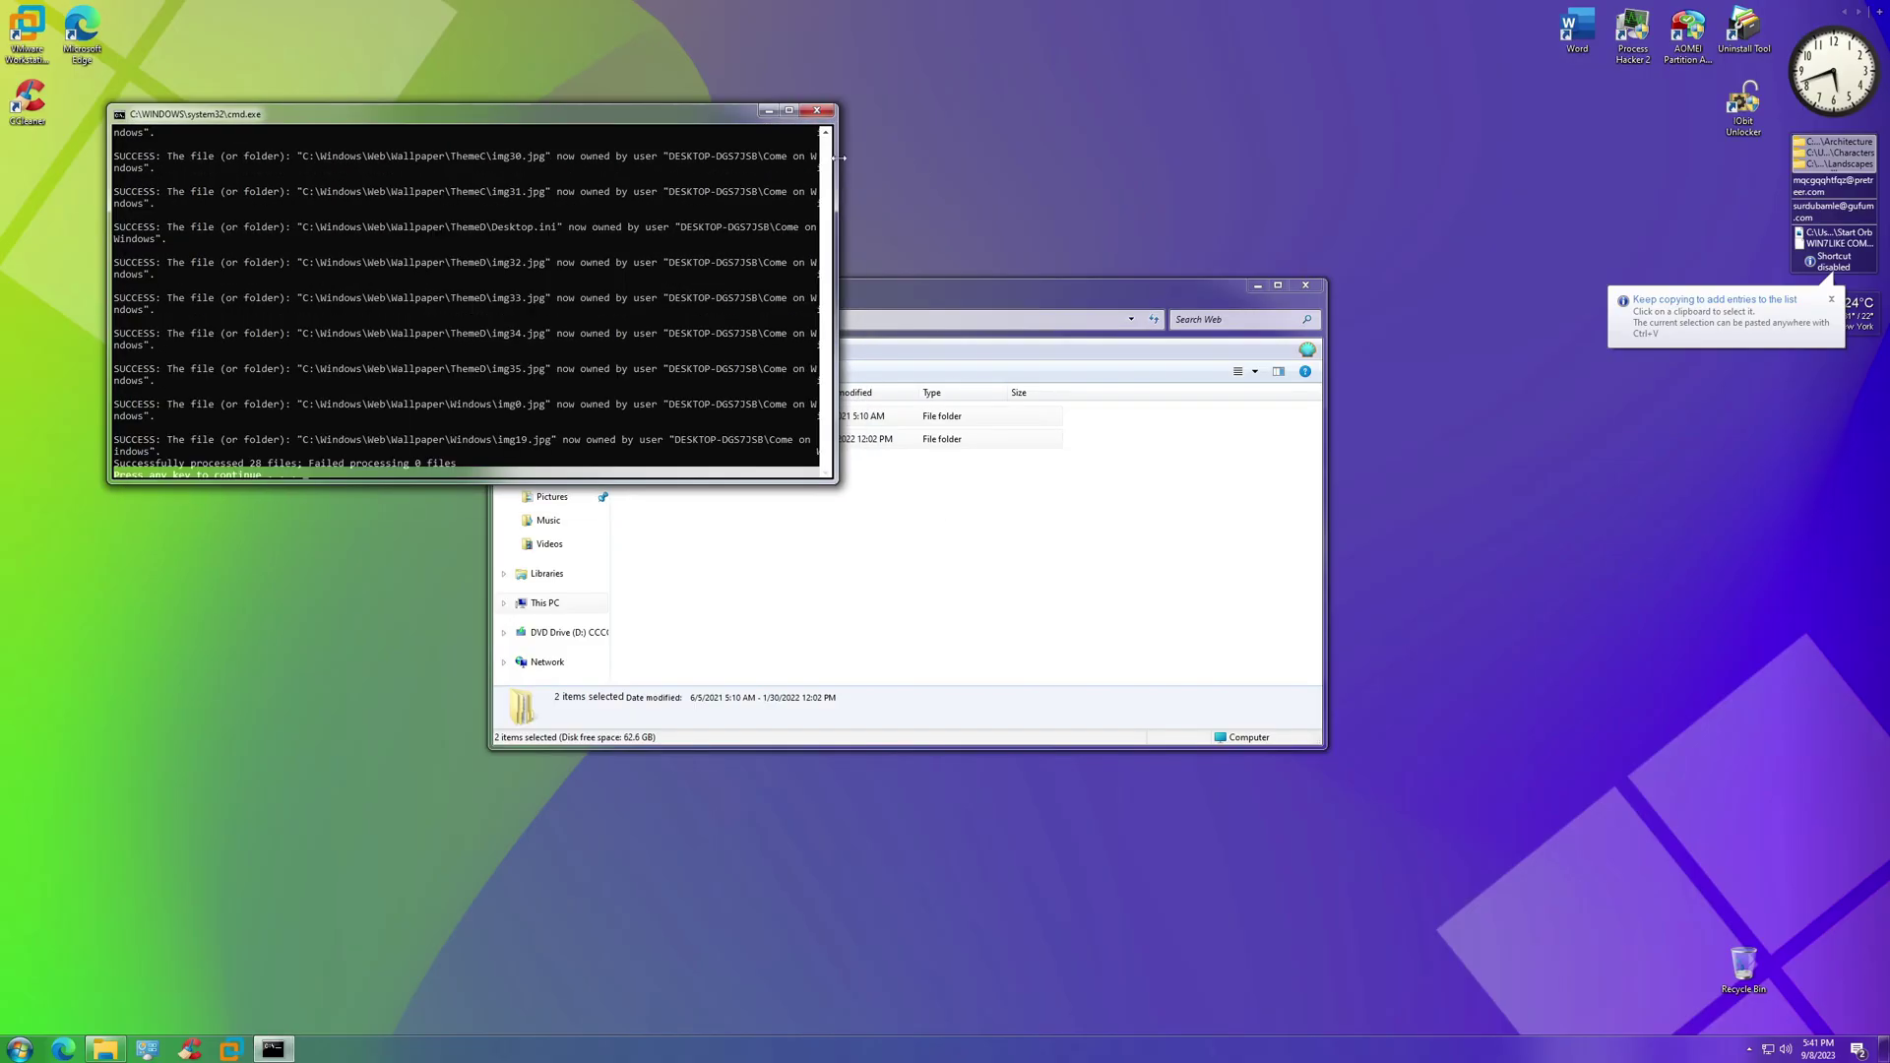
pyautogui.click(814, 111)
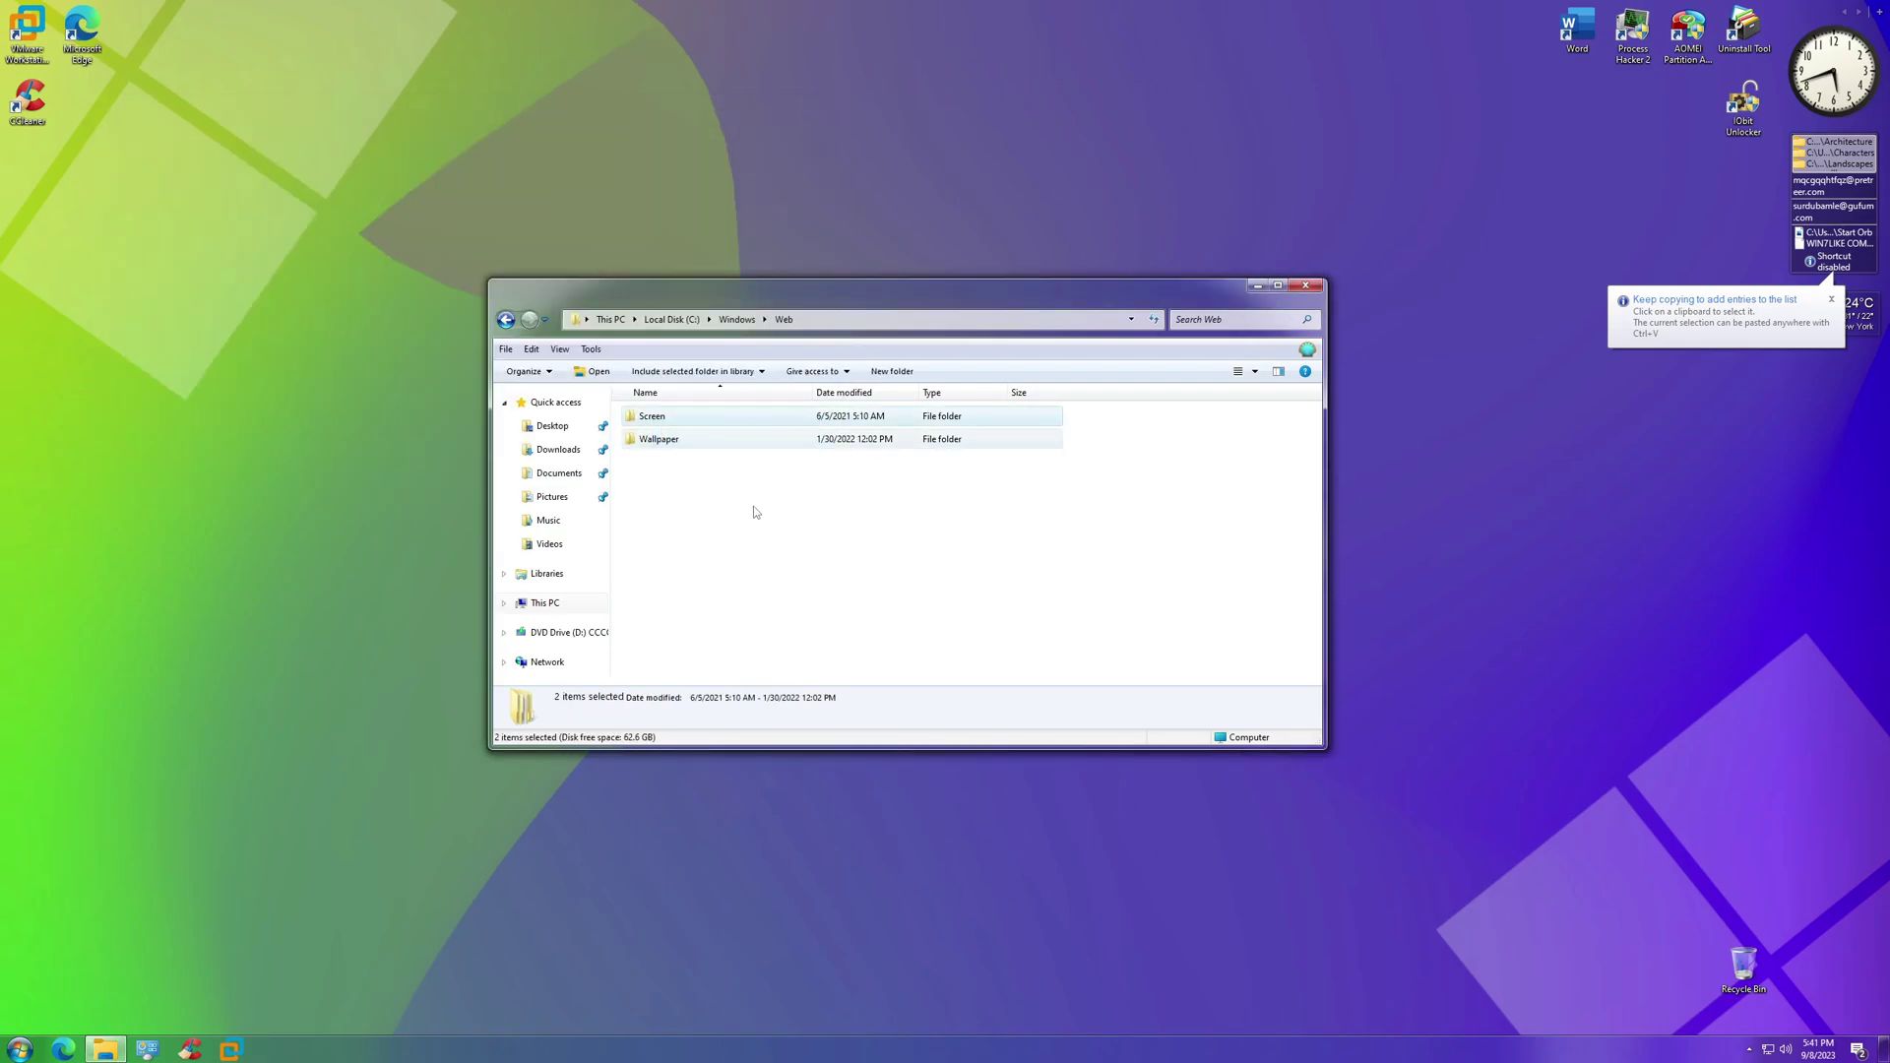
# Permanently delete the Screen and Wallpaper folders from C:\Windows\Web
pyautogui.hotkey('shift', 'Delete')
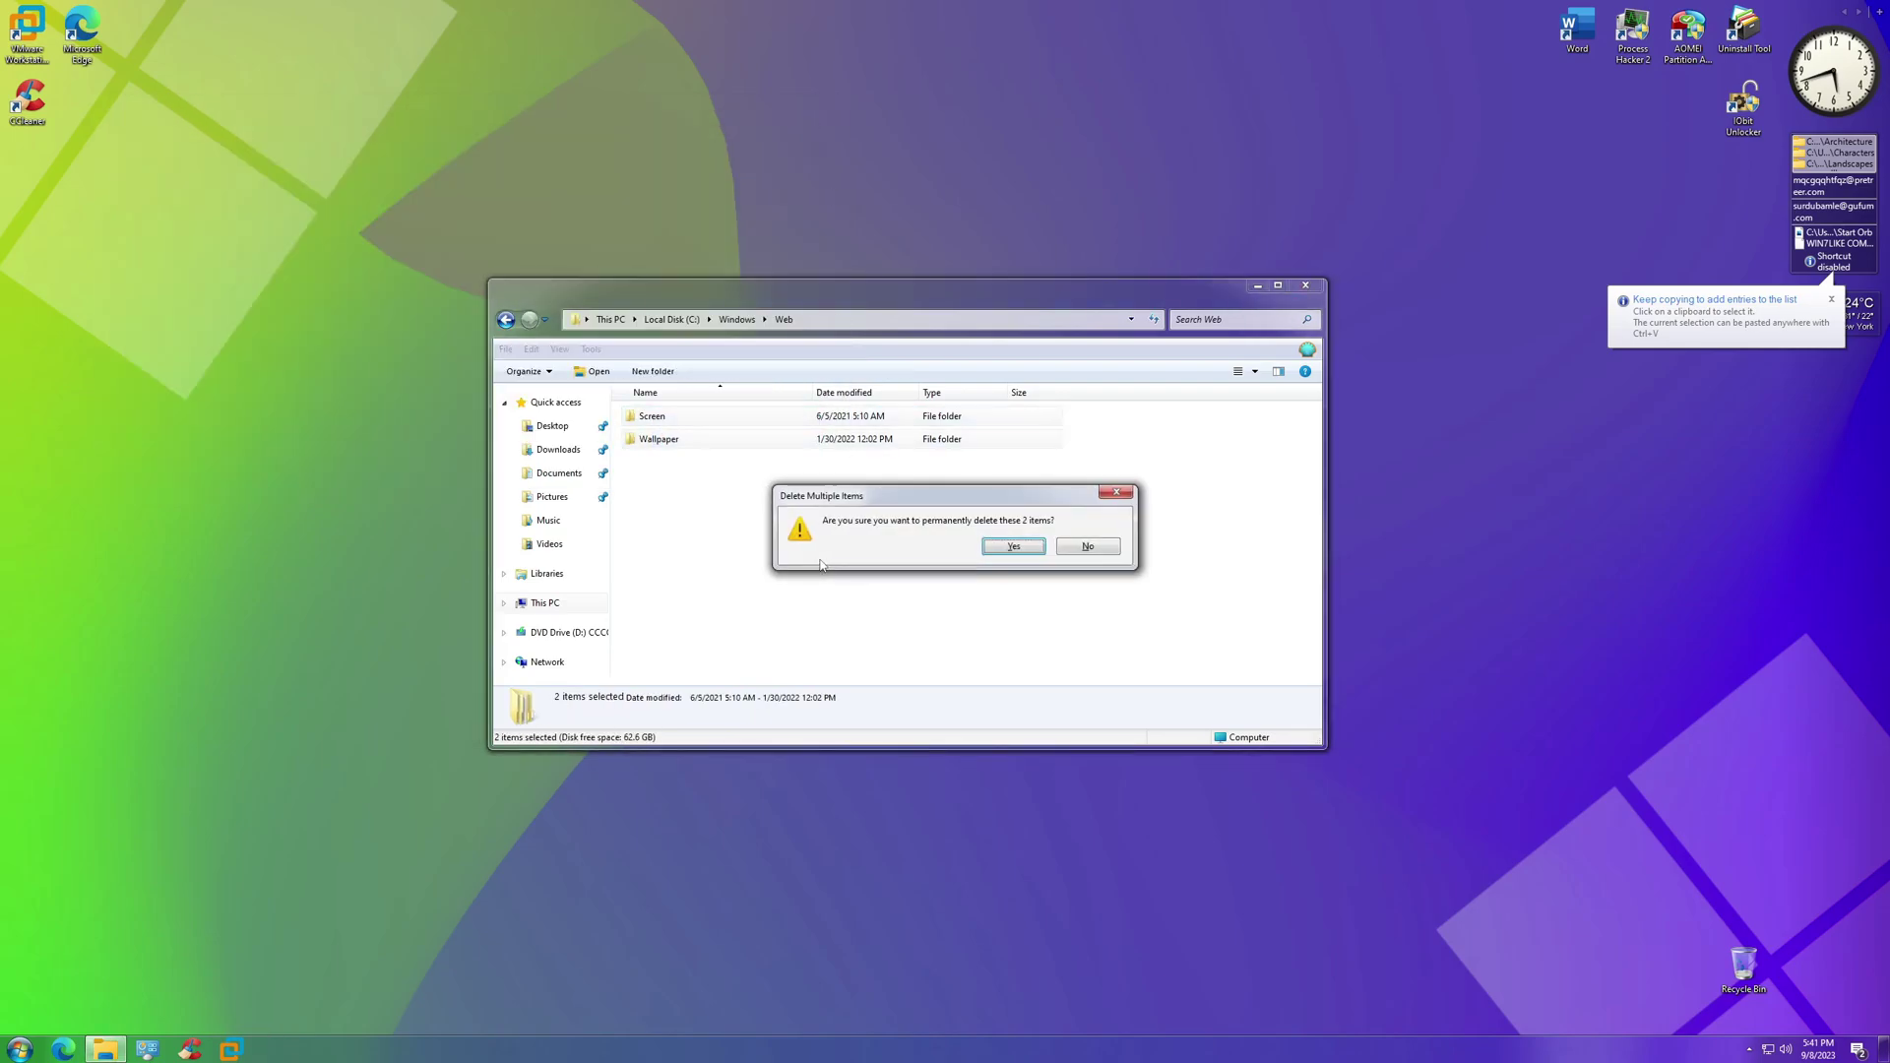
pyautogui.press('Return')
pyautogui.click(829, 626)
pyautogui.press('Return')
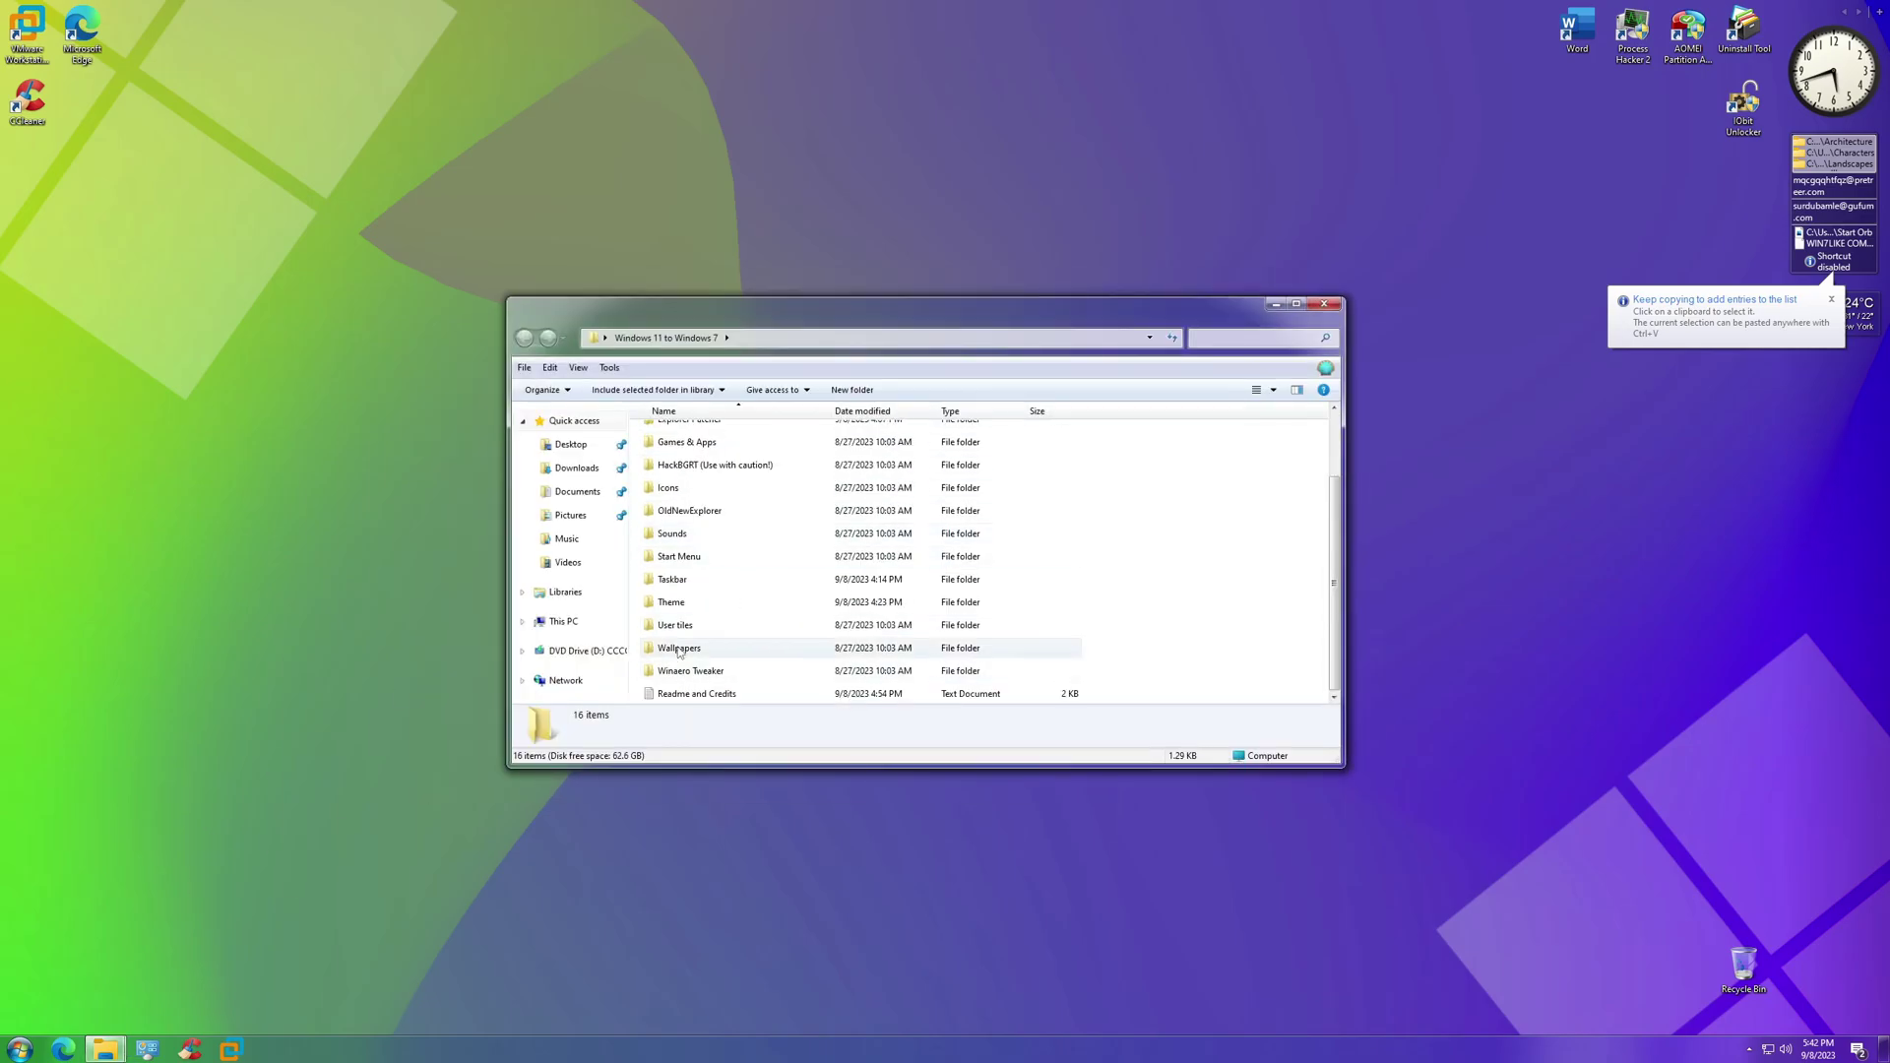
# Set img0 from the Windows folder inside Wallpapers as the desktop background
pyautogui.doubleClick(680, 651)
pyautogui.doubleClick(679, 549)
pyautogui.rightClick(685, 461)
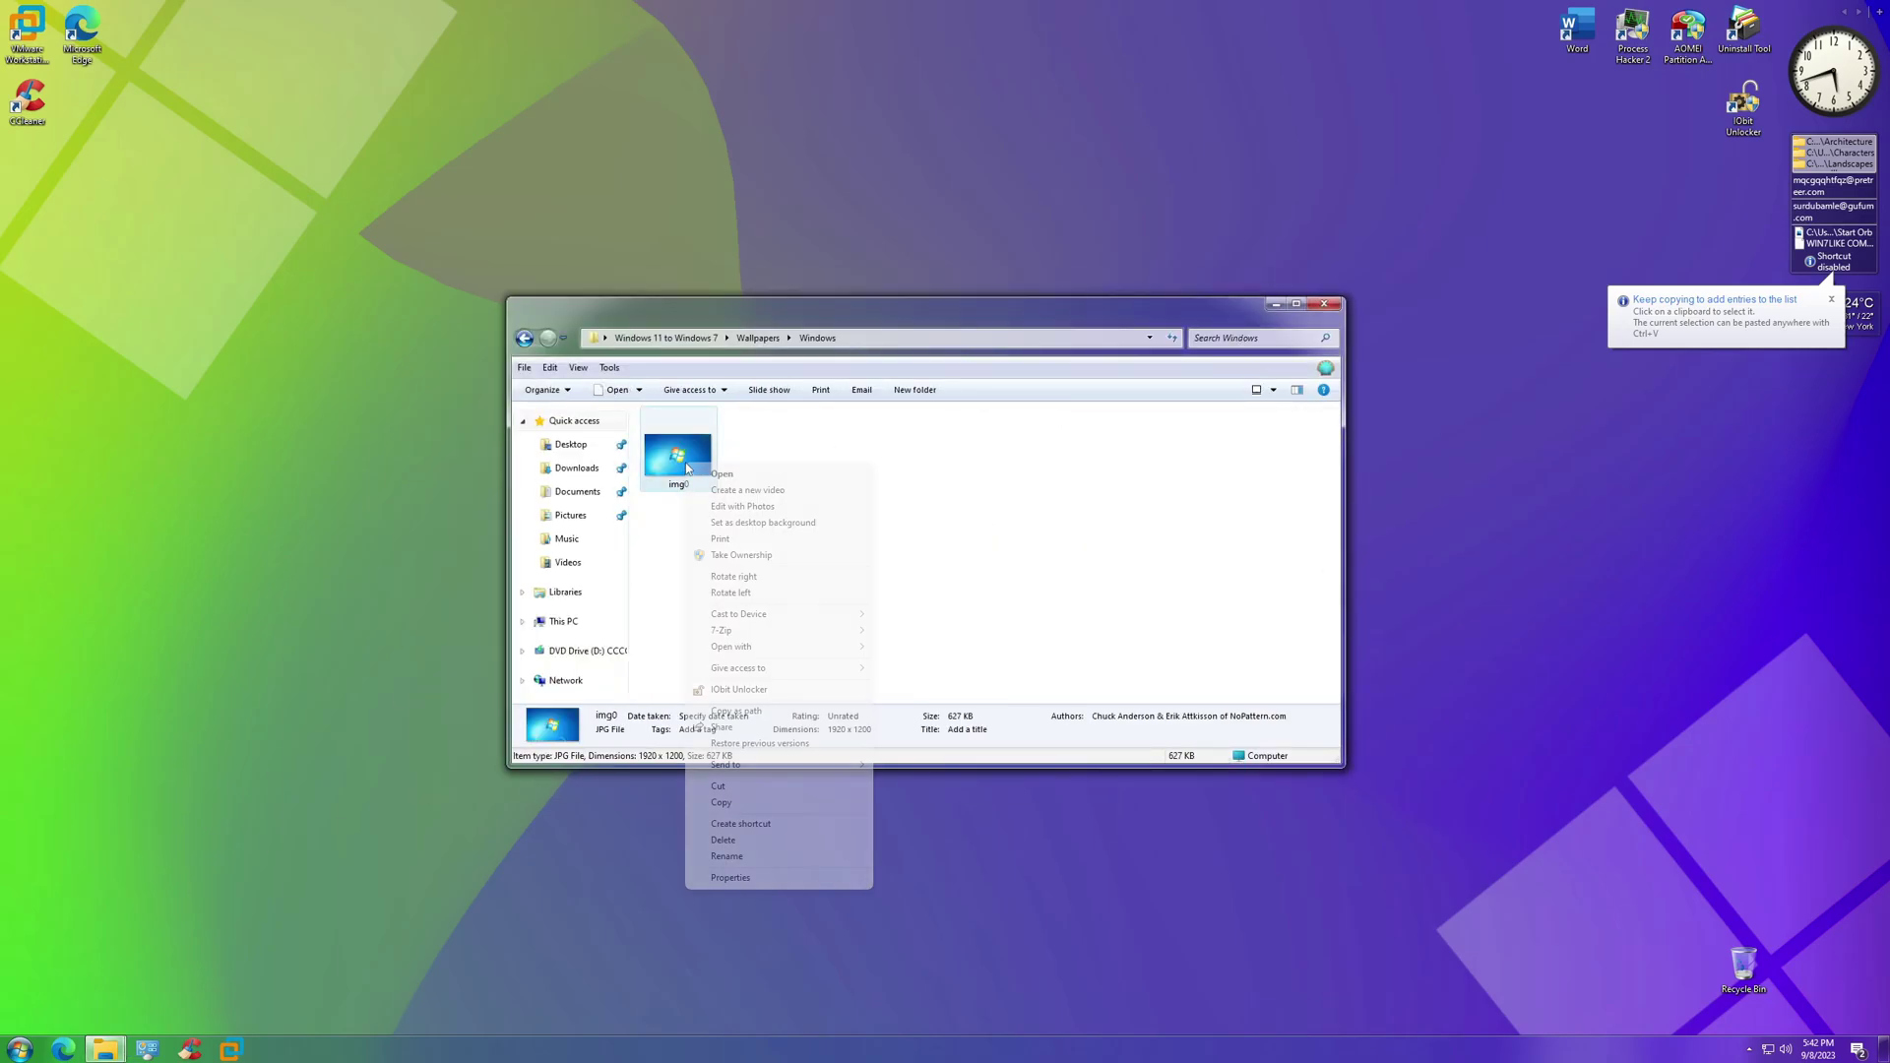
pyautogui.click(743, 529)
# Paste the copied wallpaper folders and Lock Screen wallpaper file into C:\Windows\Web, granting administrator permission for all items, and close the folder window
pyautogui.click(563, 621)
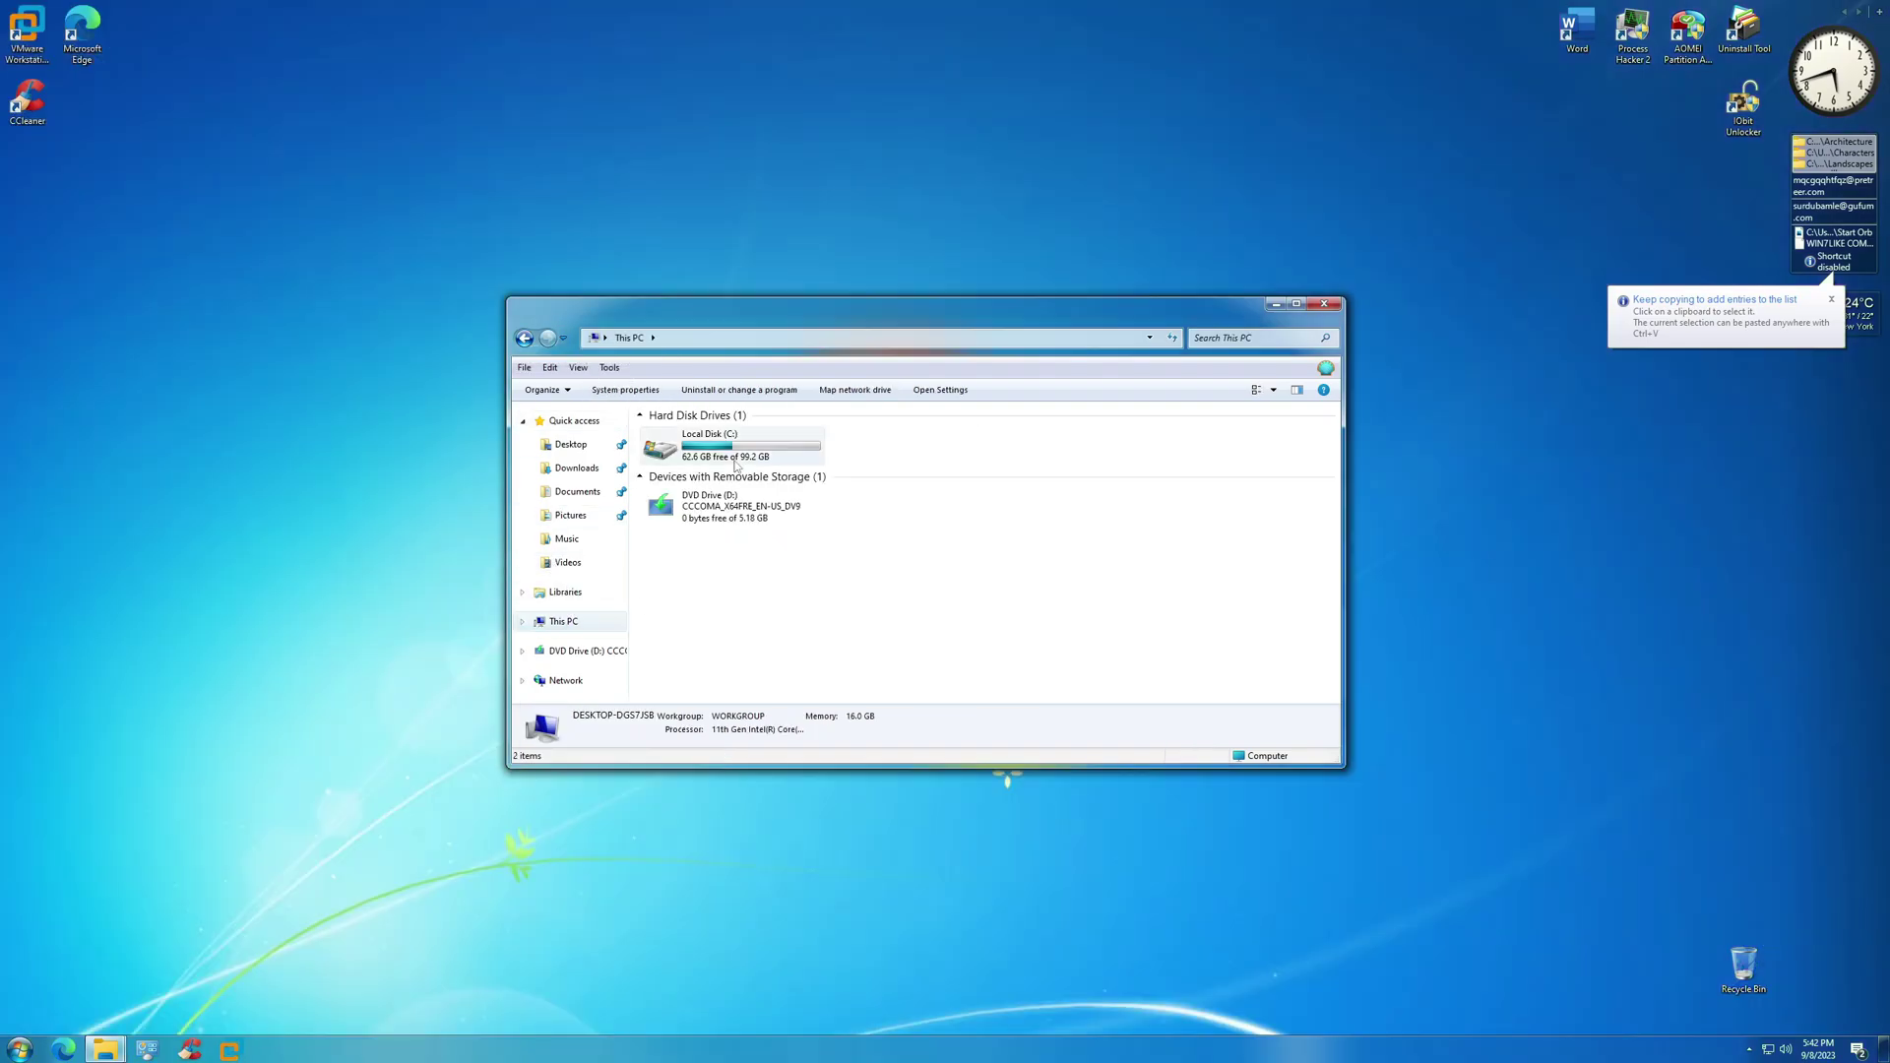
pyautogui.doubleClick(690, 443)
pyautogui.doubleClick(680, 553)
pyautogui.scroll(-20, 745, 599)
pyautogui.scroll(-7, 745, 599)
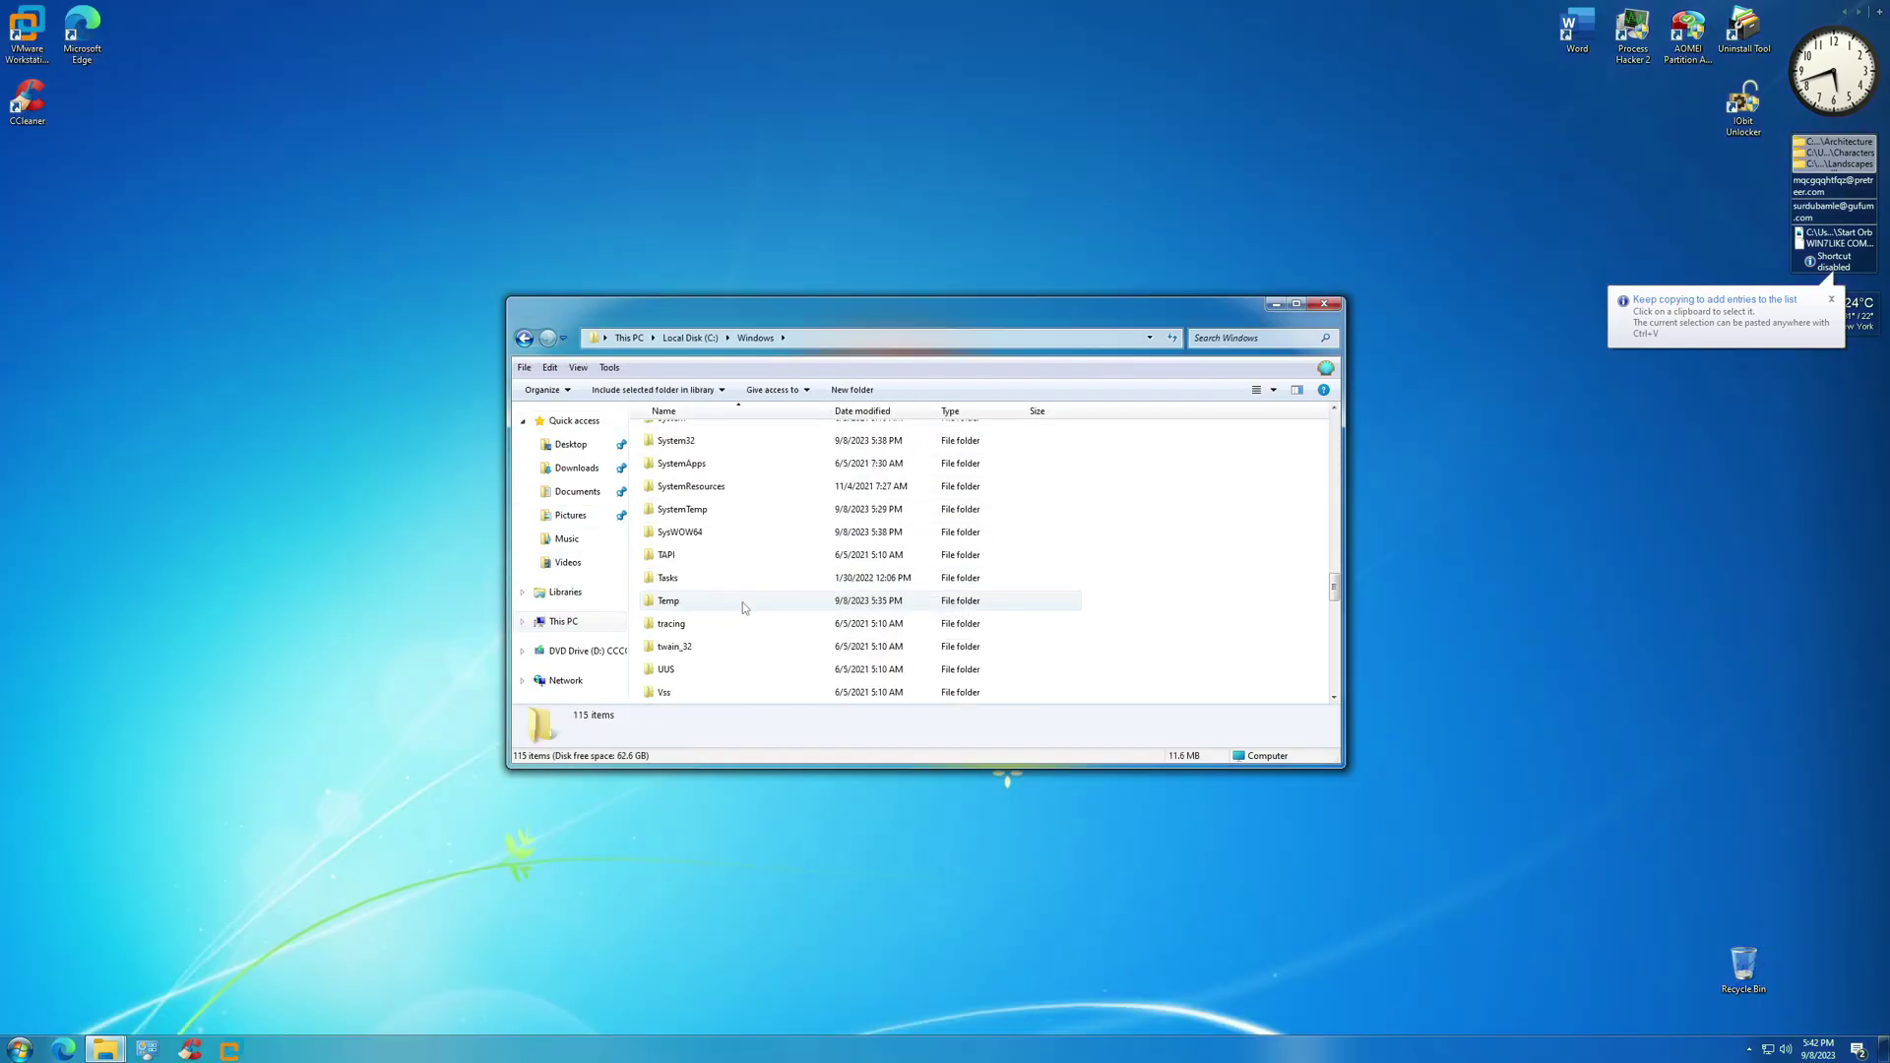
pyautogui.doubleClick(738, 602)
pyautogui.rightClick(760, 547)
pyautogui.click(802, 650)
pyautogui.click(938, 584)
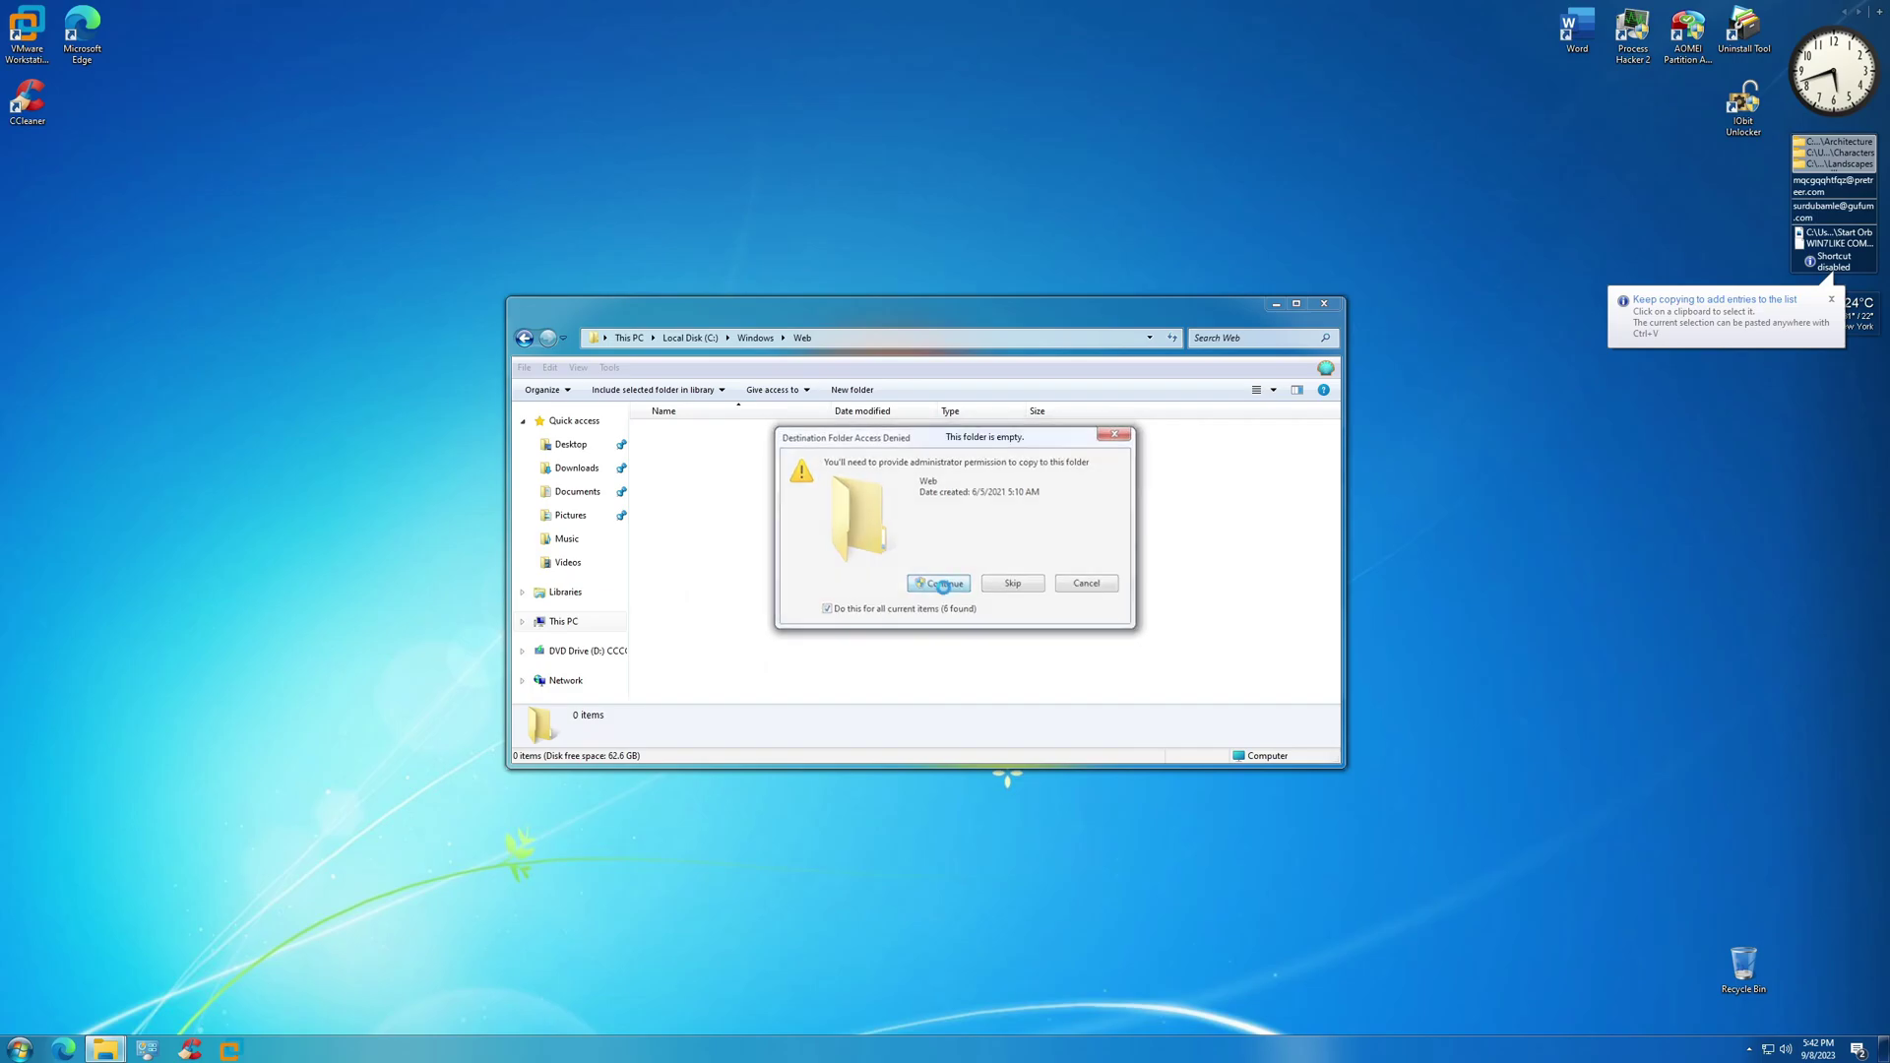
pyautogui.click(1324, 304)
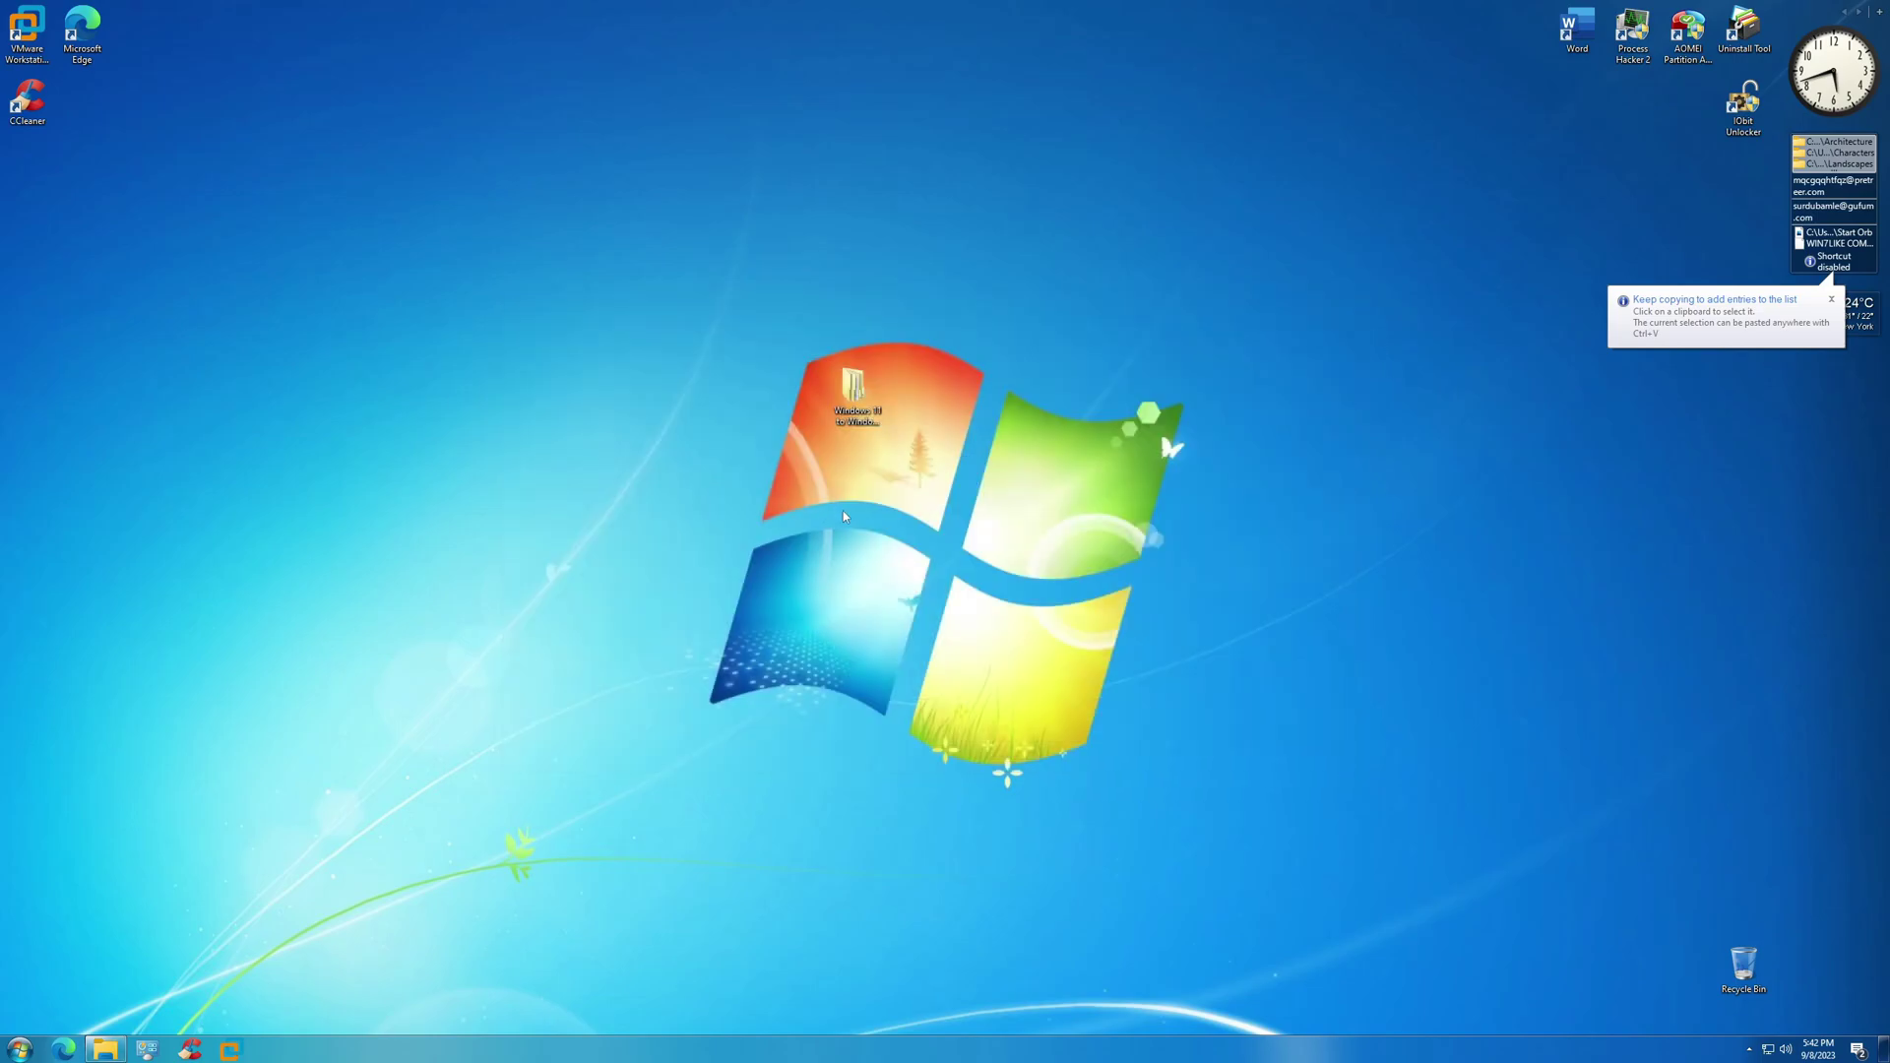
# Try to set Lock Screen wallpaper from C:\Windows\Web as the lock screen picture in the personalization settings, and close Settings
pyautogui.rightClick(771, 602)
pyautogui.click(851, 780)
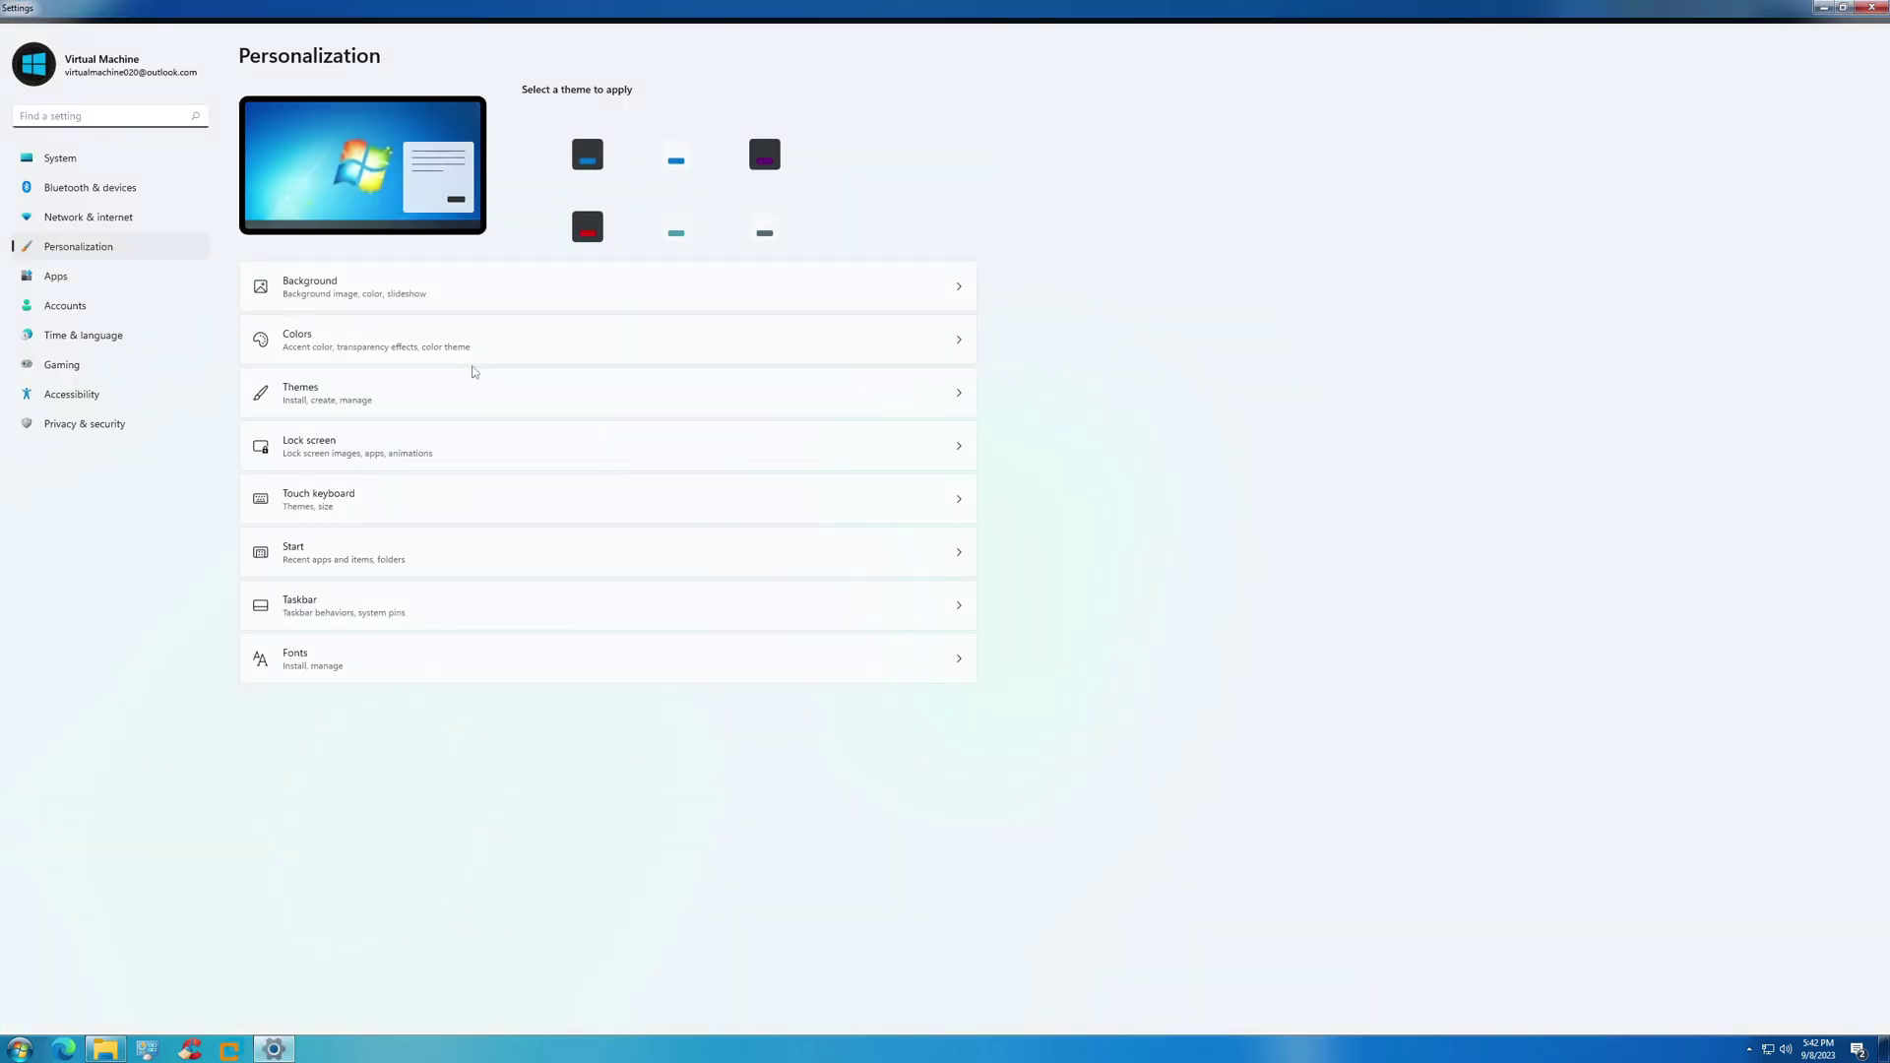
pyautogui.click(608, 423)
pyautogui.click(904, 340)
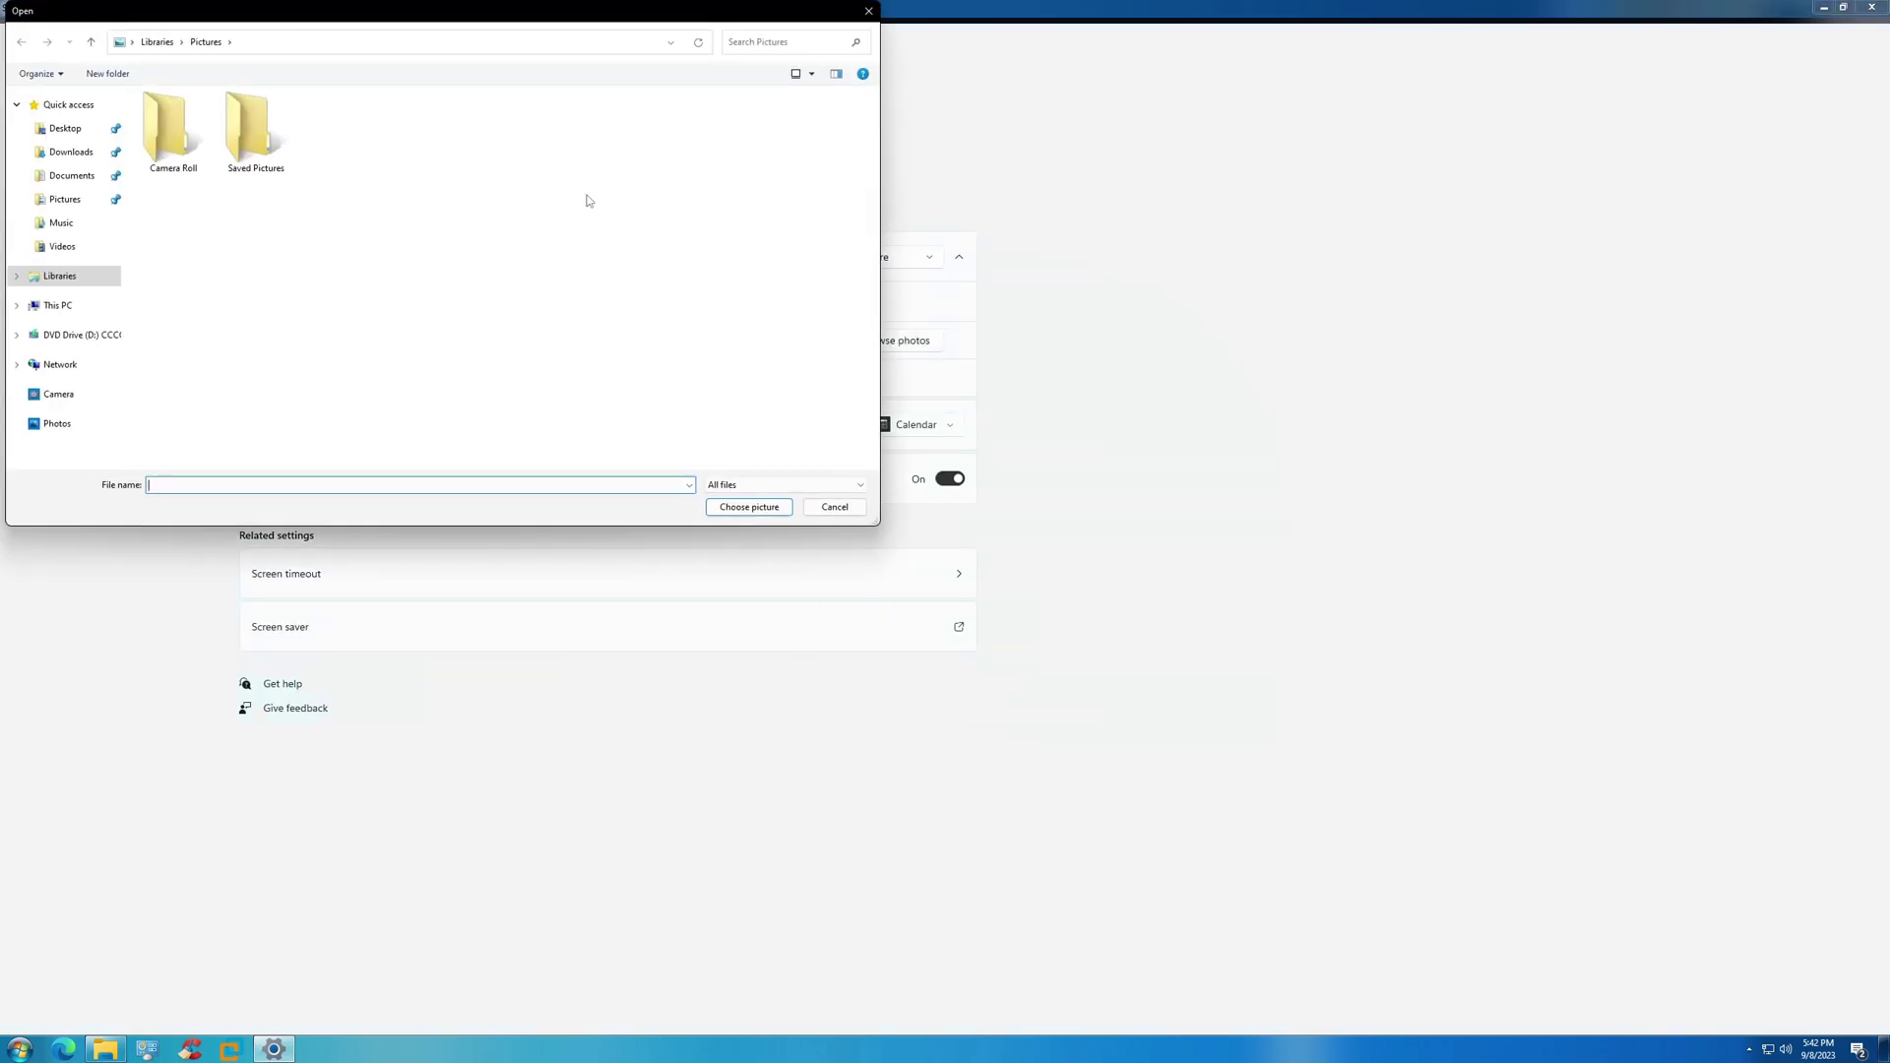
pyautogui.doubleClick(253, 139)
pyautogui.doubleClick(186, 254)
pyautogui.scroll(-15, 210, 299)
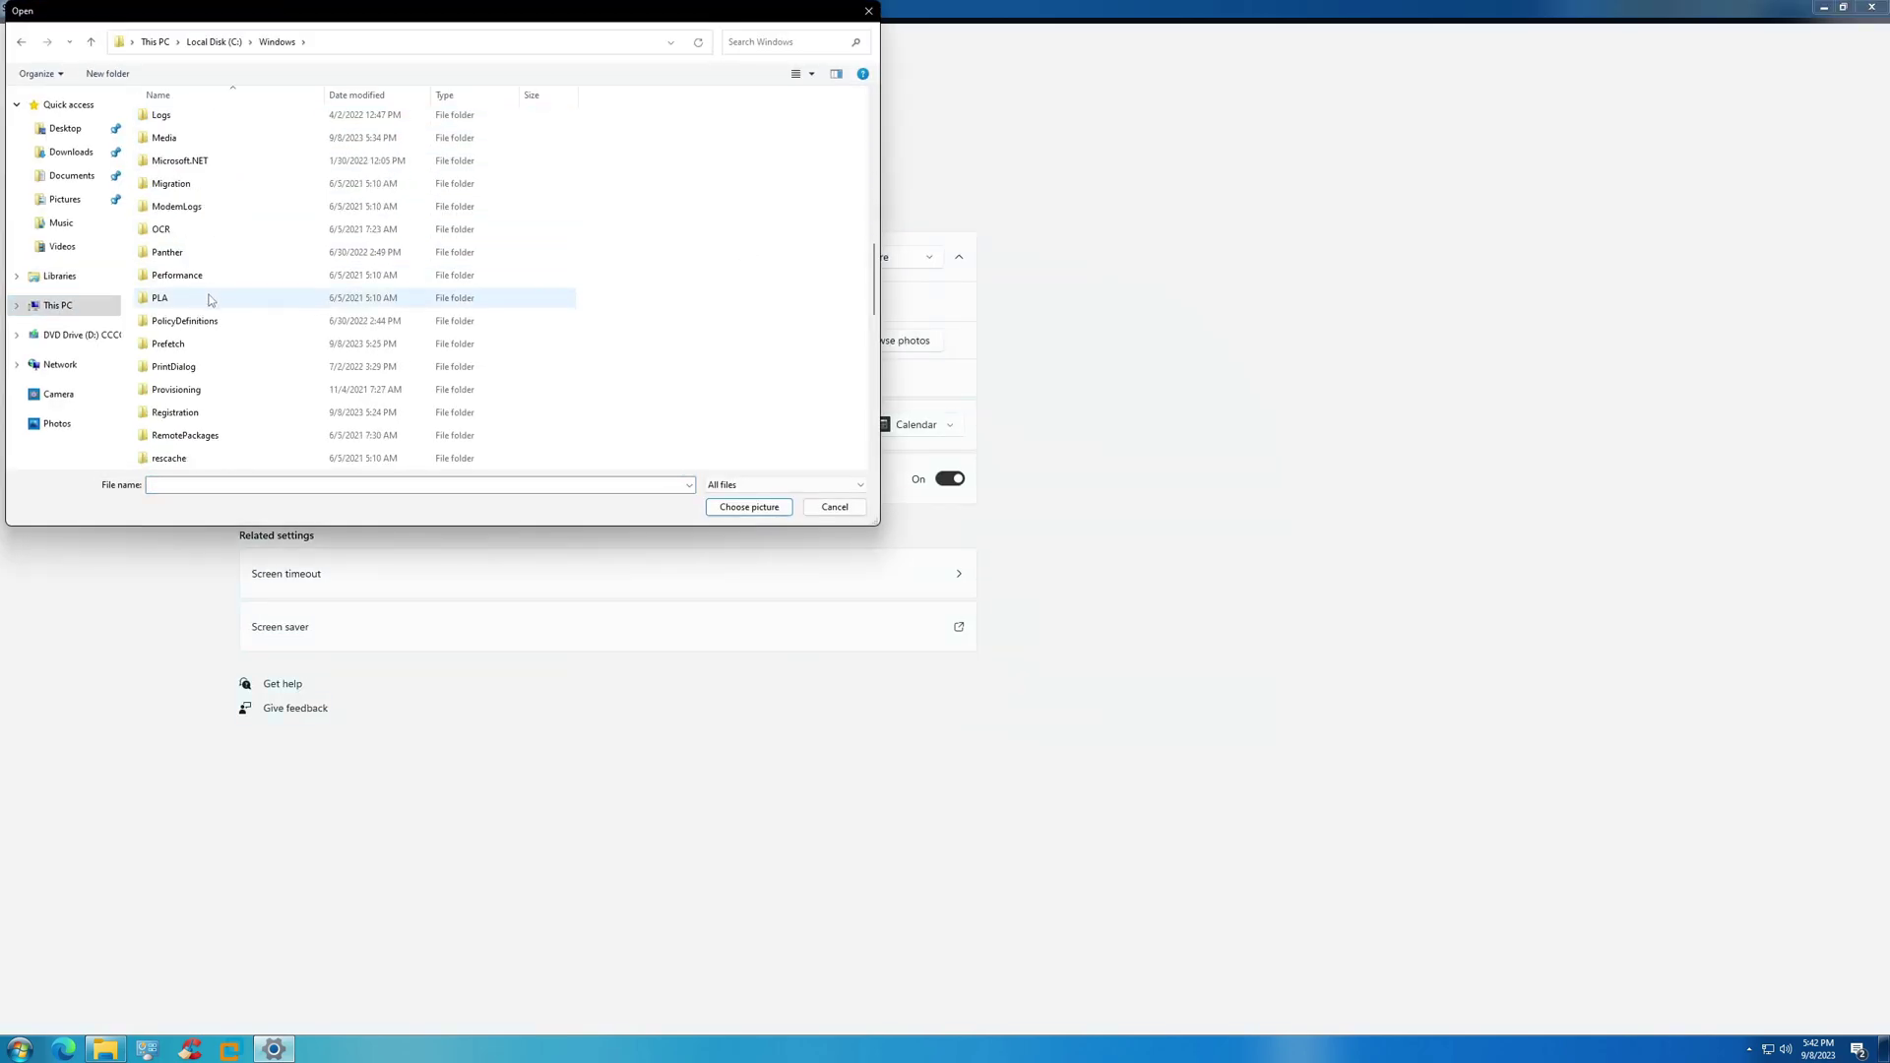
pyautogui.doubleClick(186, 413)
pyautogui.click(187, 254)
pyautogui.click(749, 507)
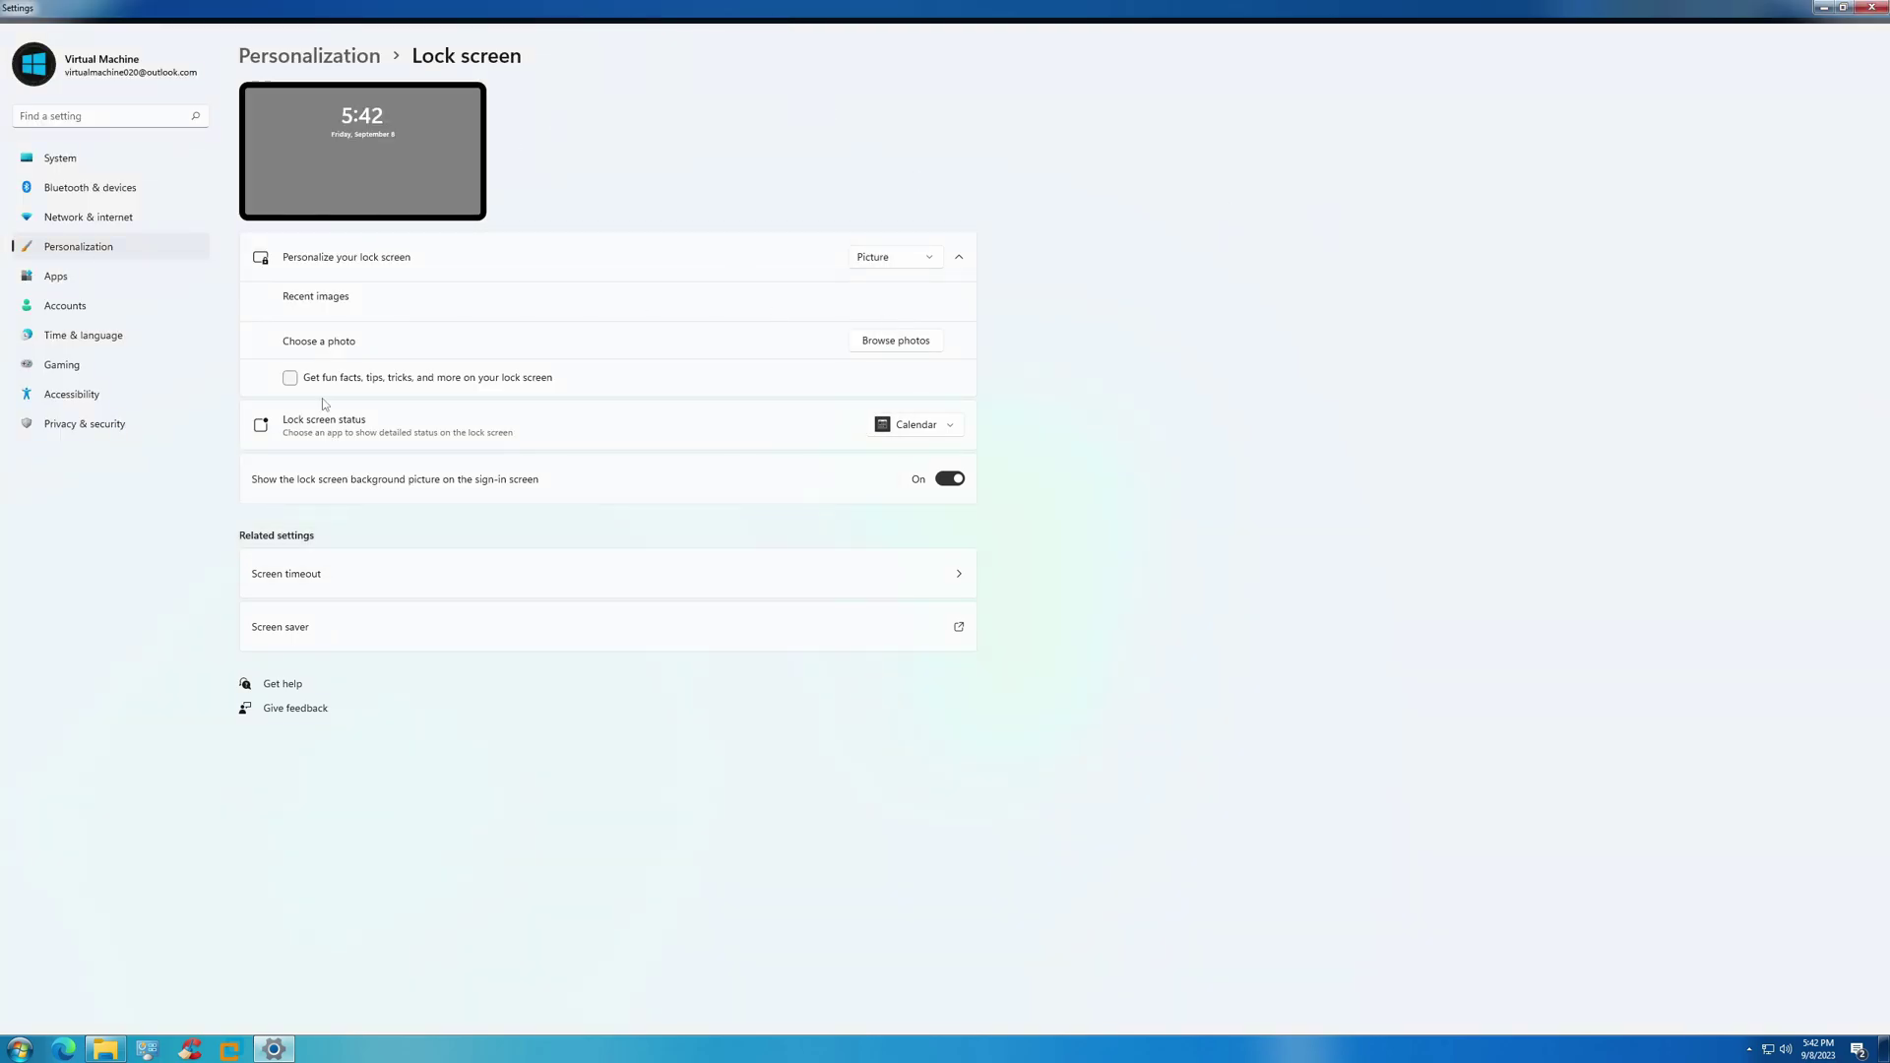
pyautogui.click(1872, 9)
# Sign out to check the lock screen background and sign back in by entering the account password or PIN
pyautogui.click(19, 1049)
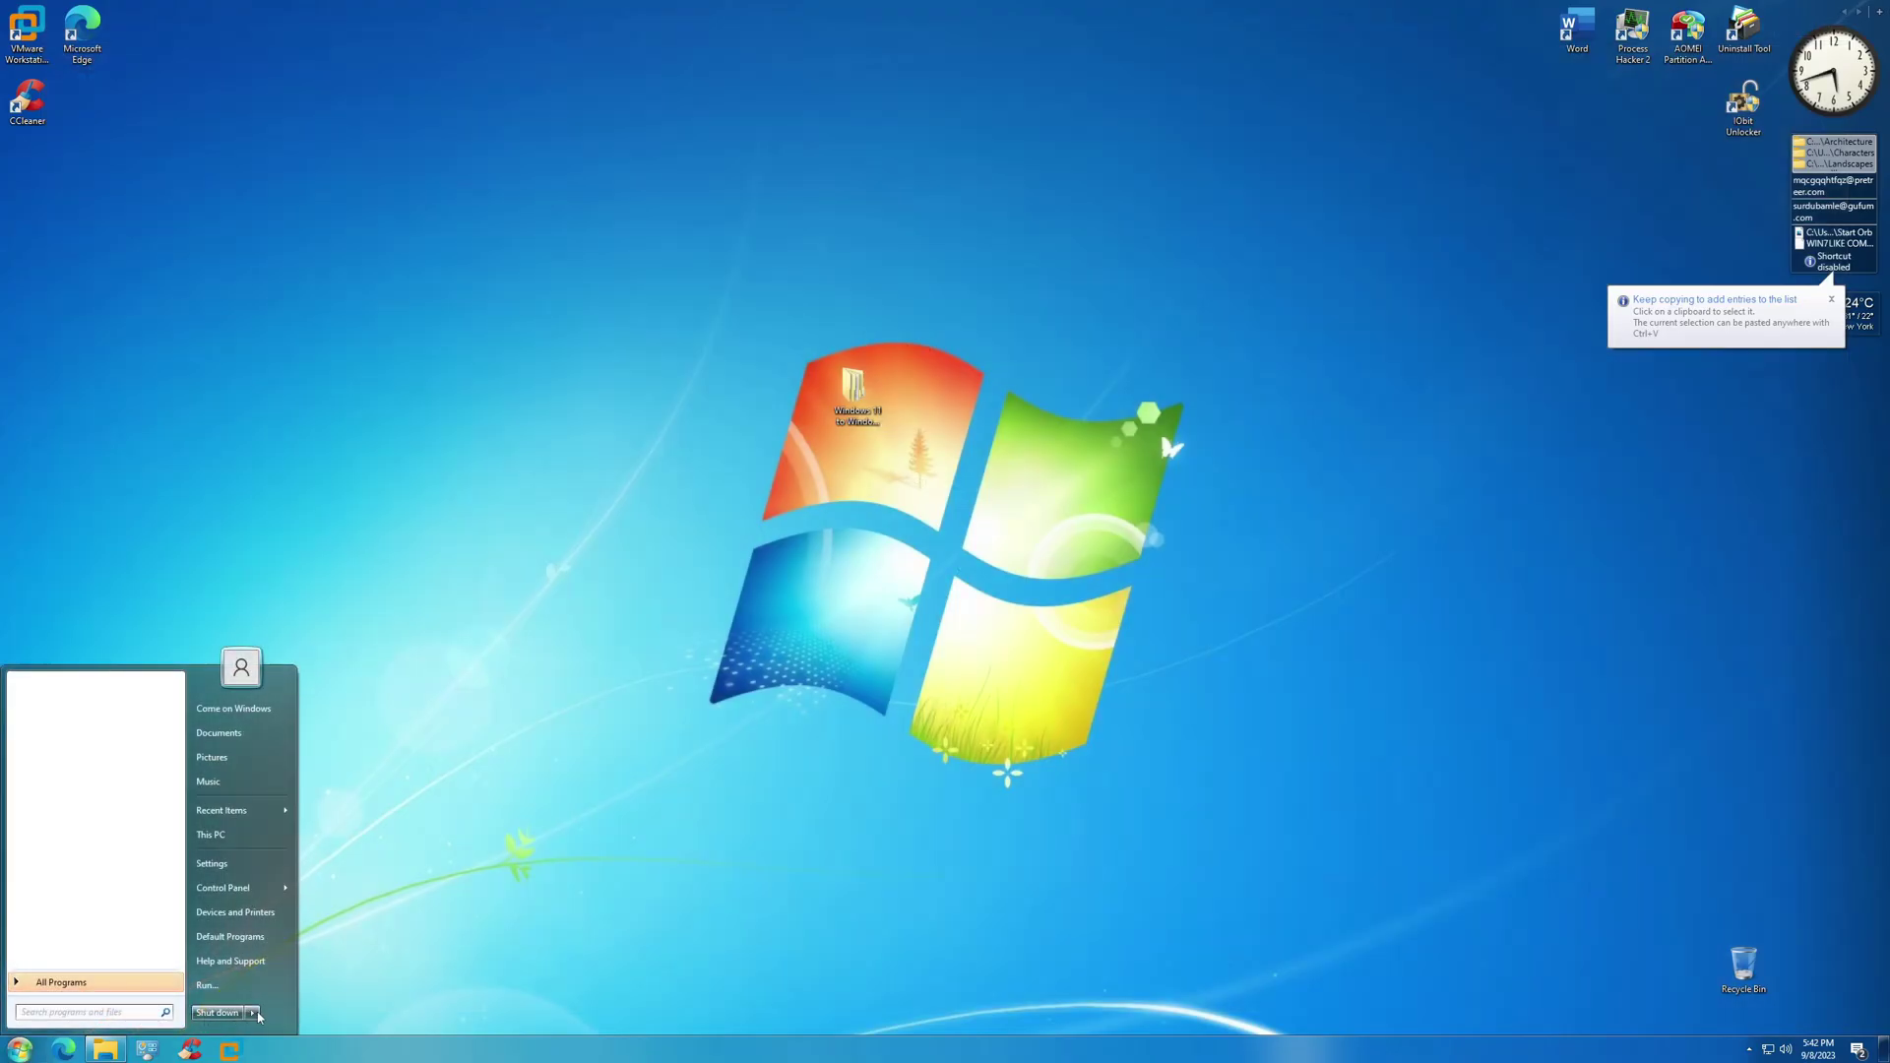
pyautogui.click(278, 1018)
pyautogui.click(295, 955)
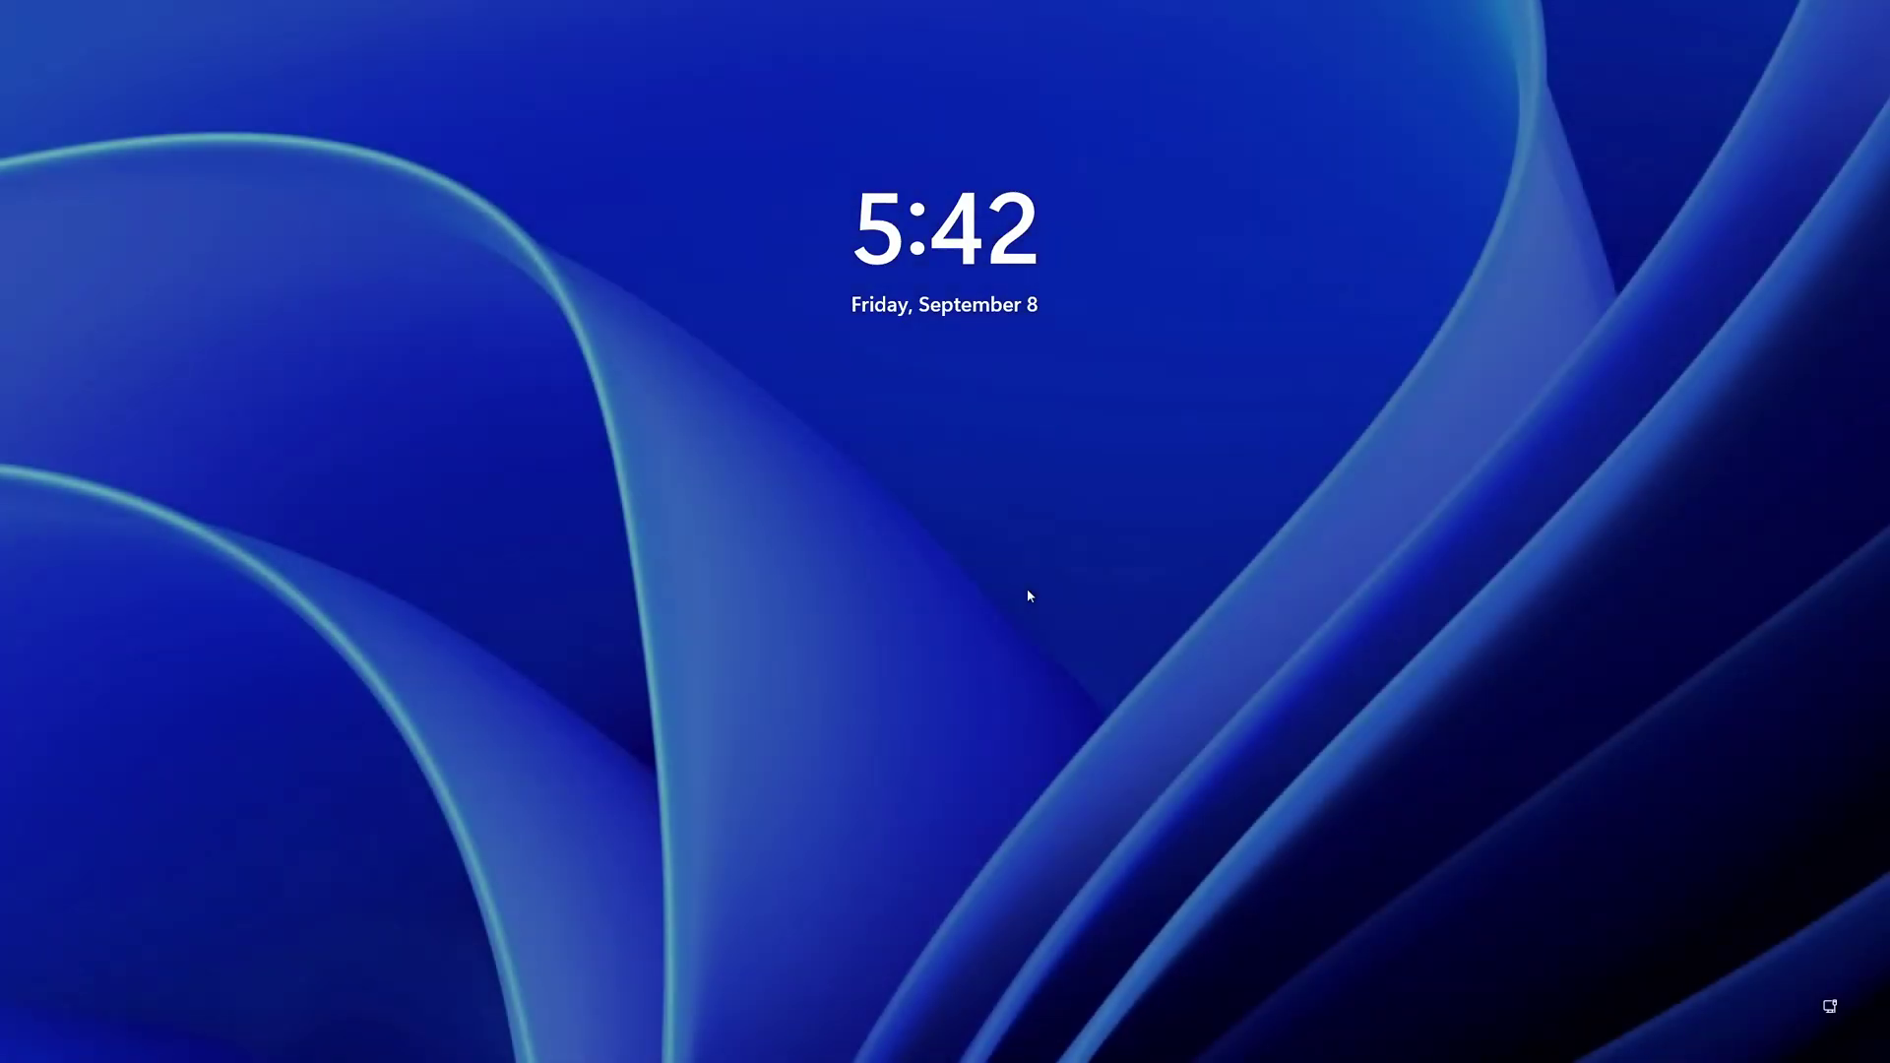
pyautogui.click(1026, 592)
pyautogui.write('••••')
pyautogui.press('Return')
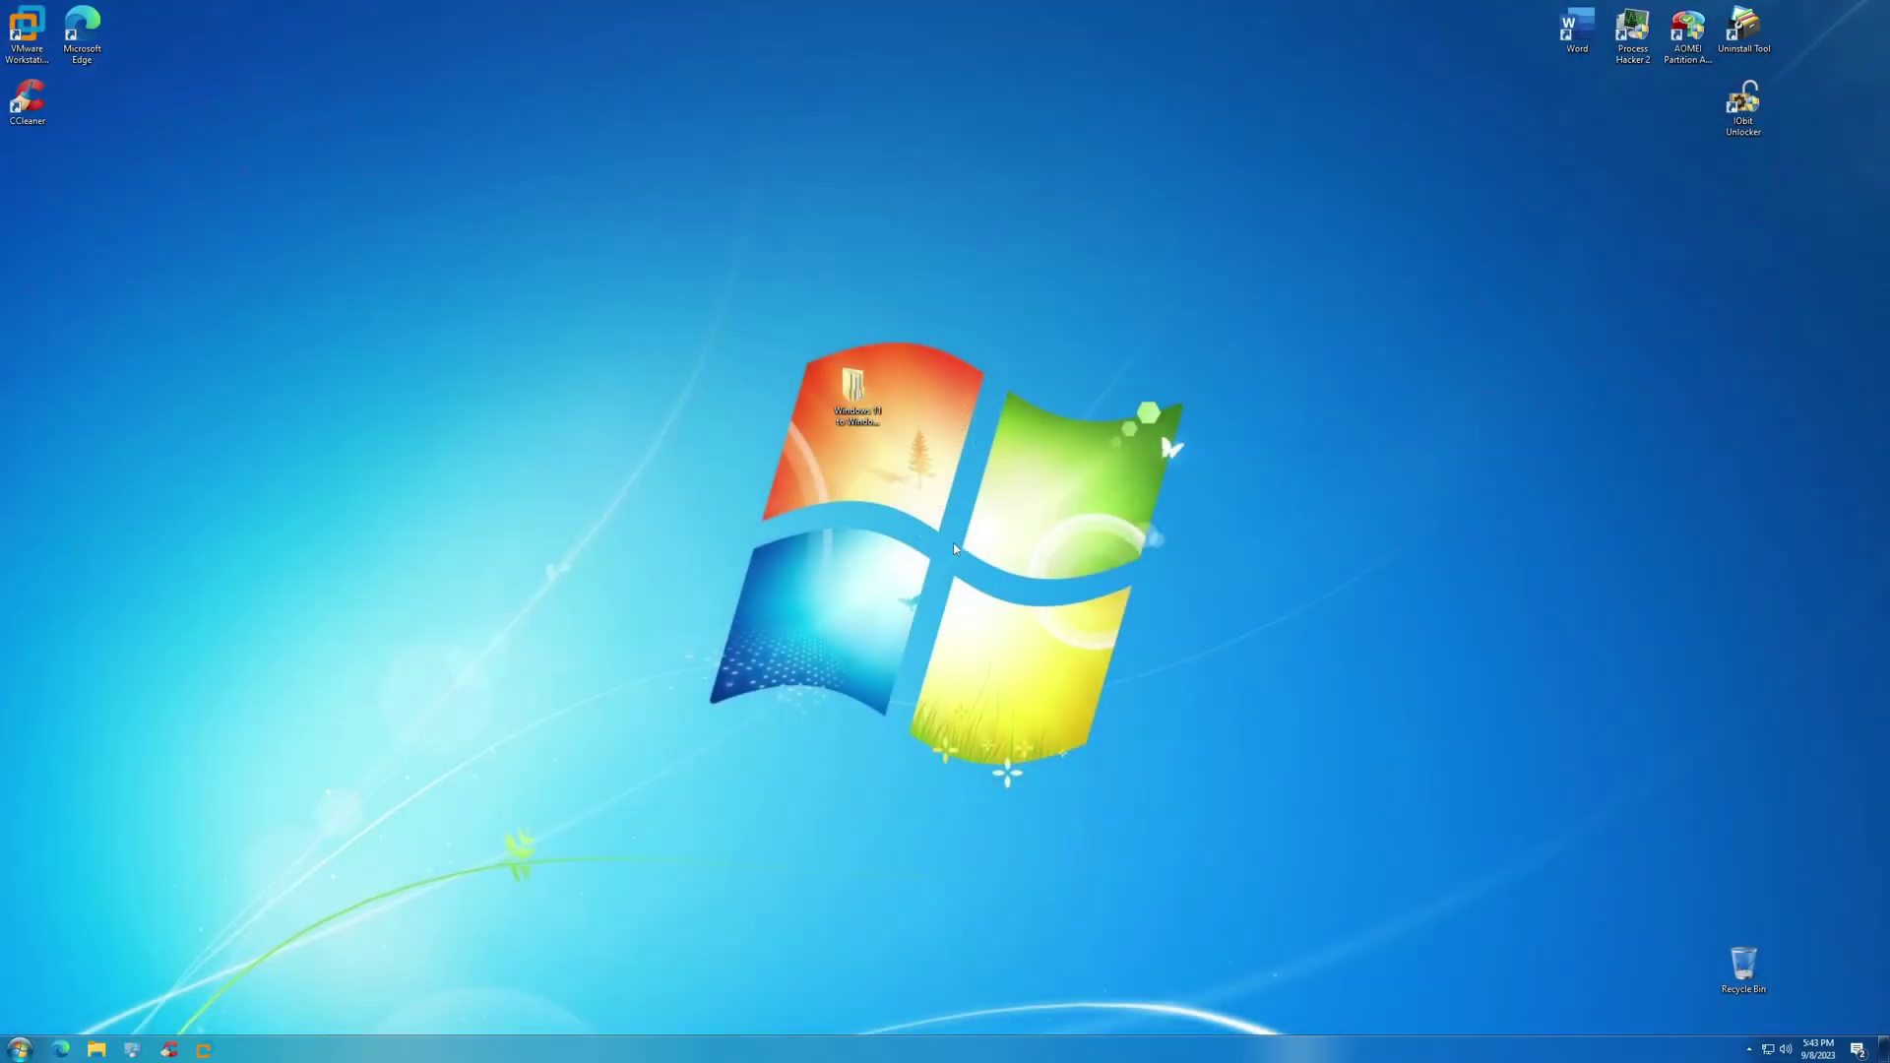
# Choose Lock Screen wallpaper from C:\Windows\Web again as the lock screen picture, and close Settings
pyautogui.rightClick(975, 571)
pyautogui.click(1043, 731)
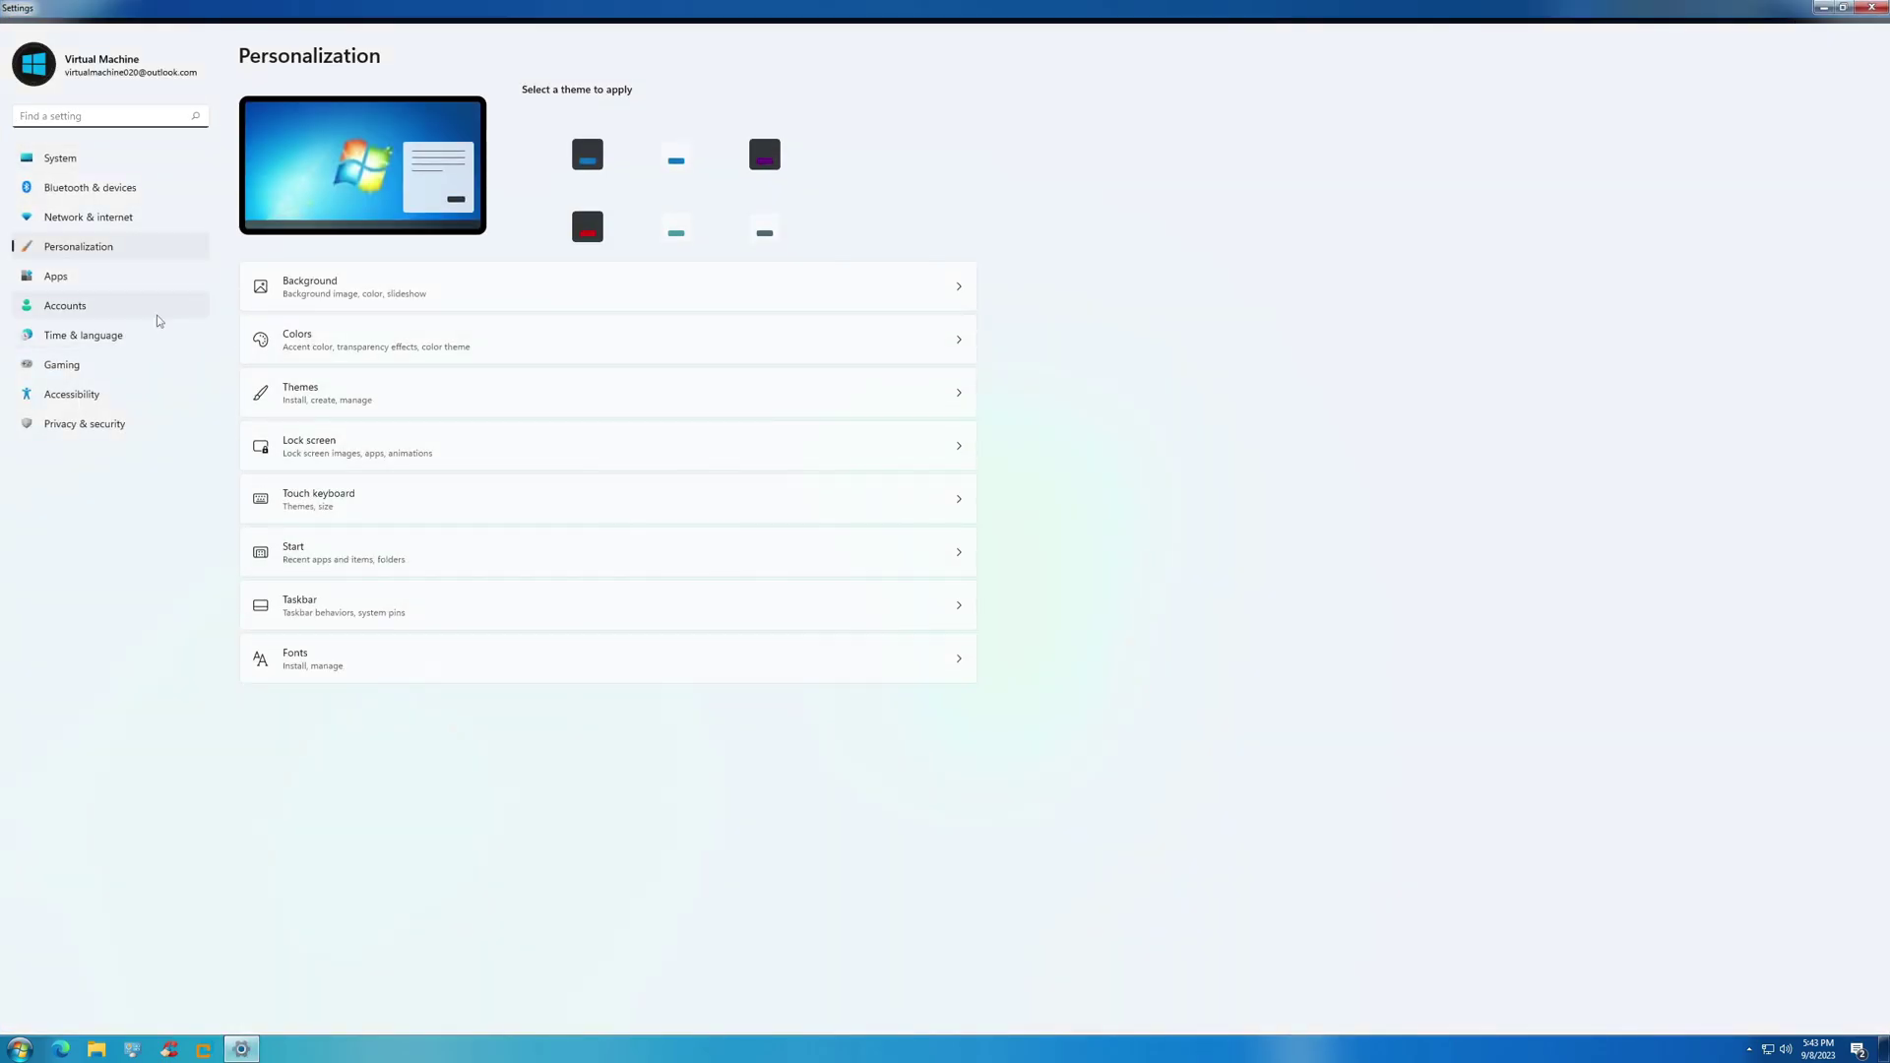
pyautogui.click(348, 440)
pyautogui.click(900, 344)
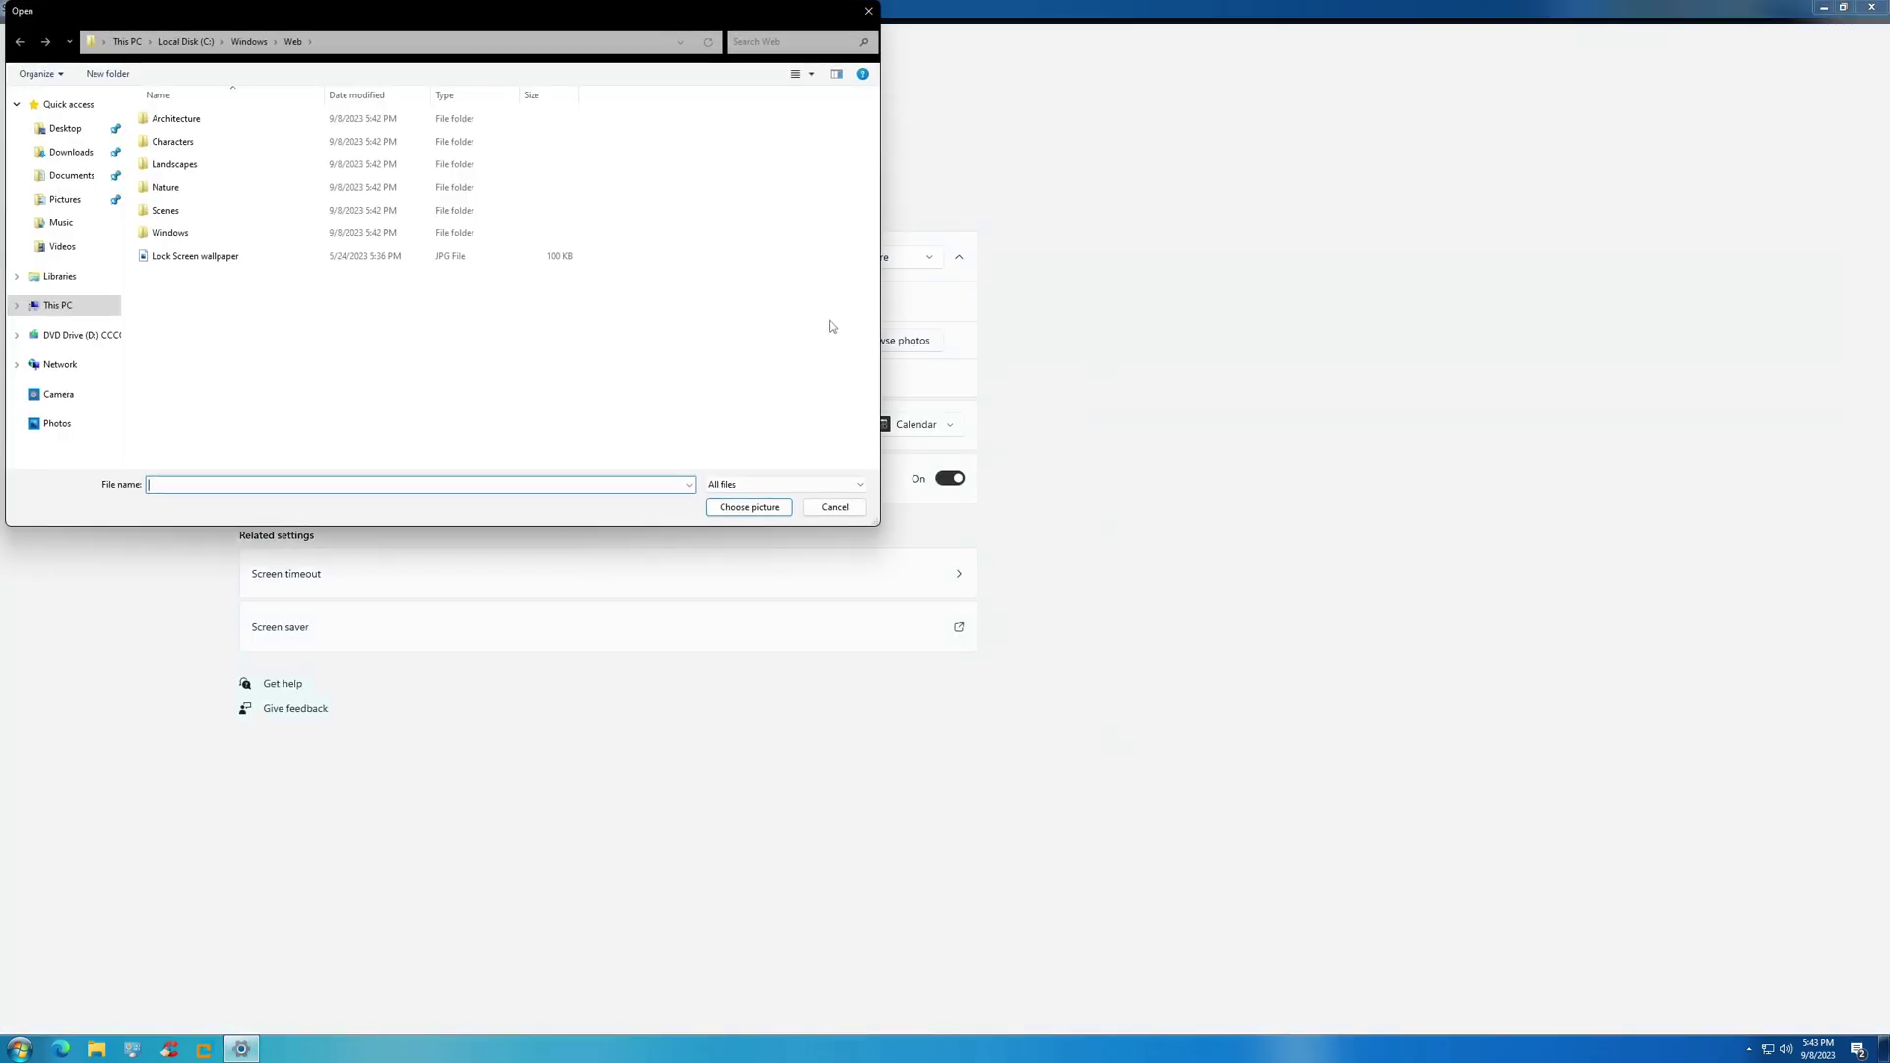
pyautogui.click(246, 255)
pyautogui.click(733, 510)
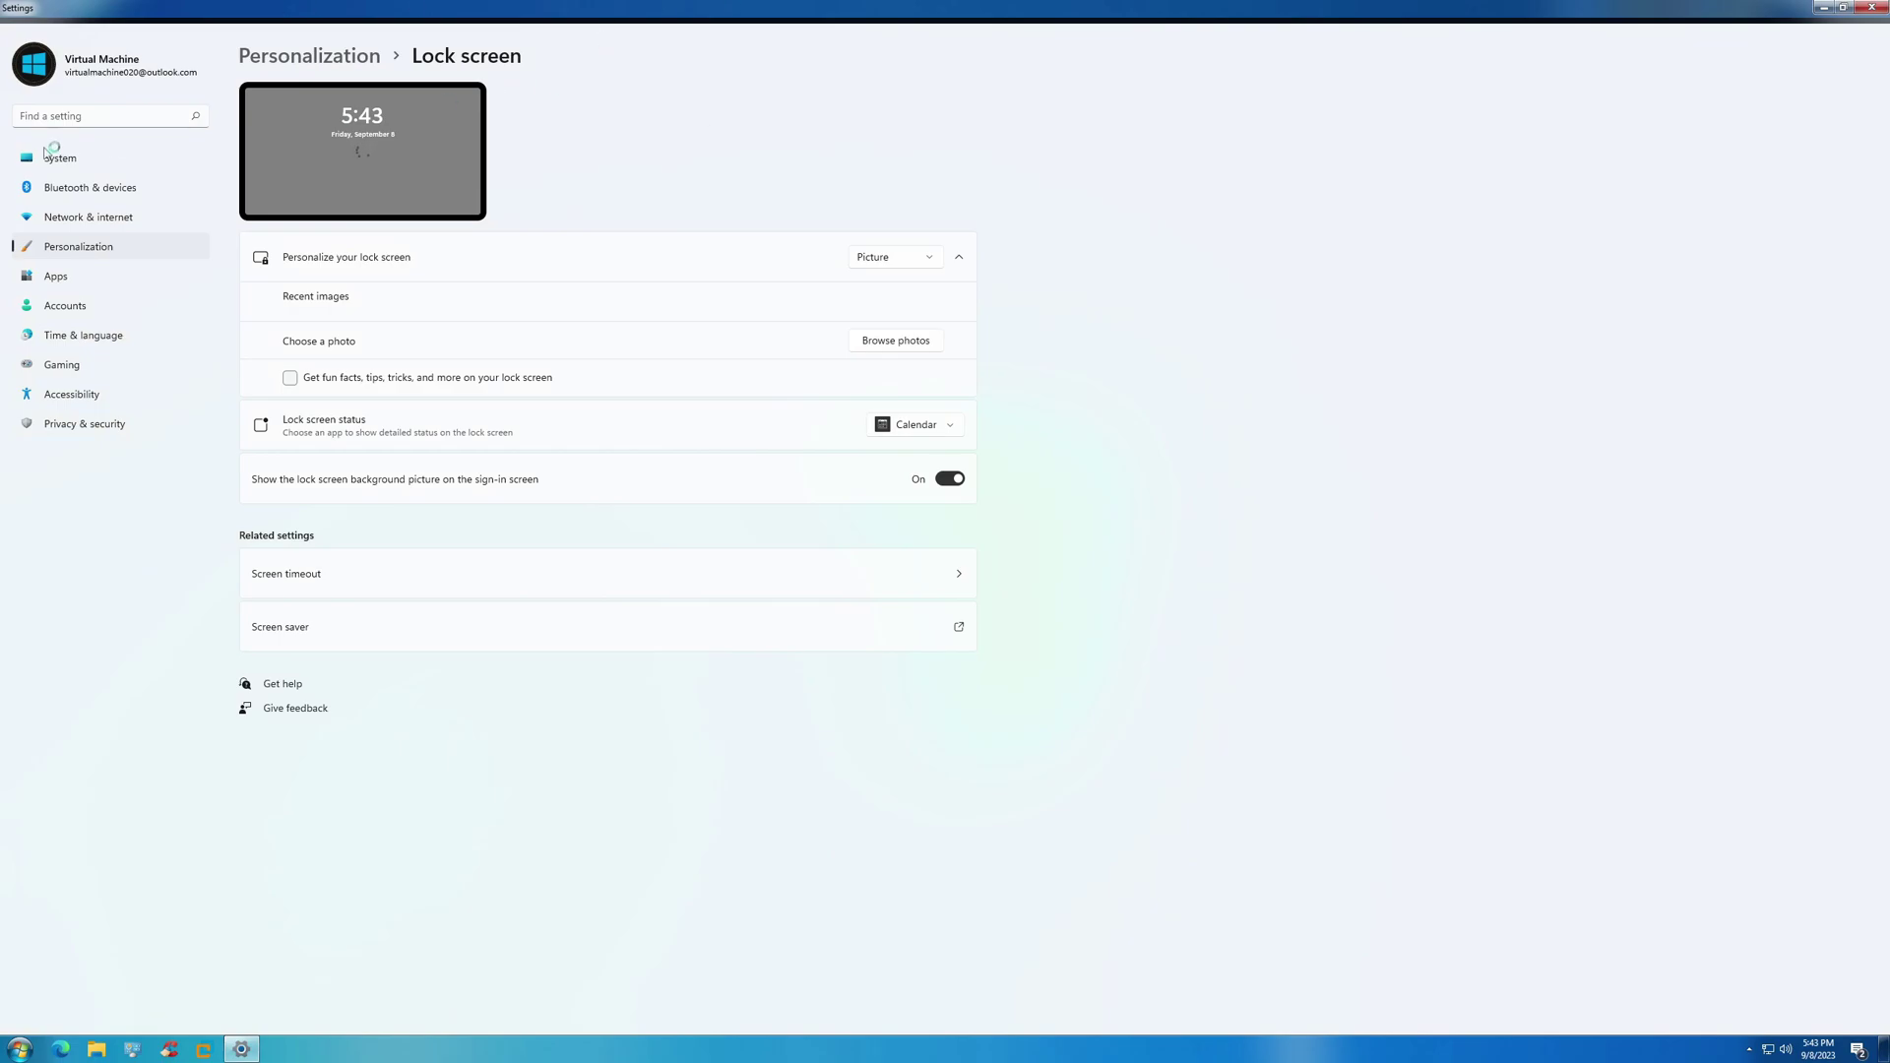
pyautogui.click(1873, 8)
pyautogui.moveTo(1524, 262); pyautogui.dragTo(1608, 320)
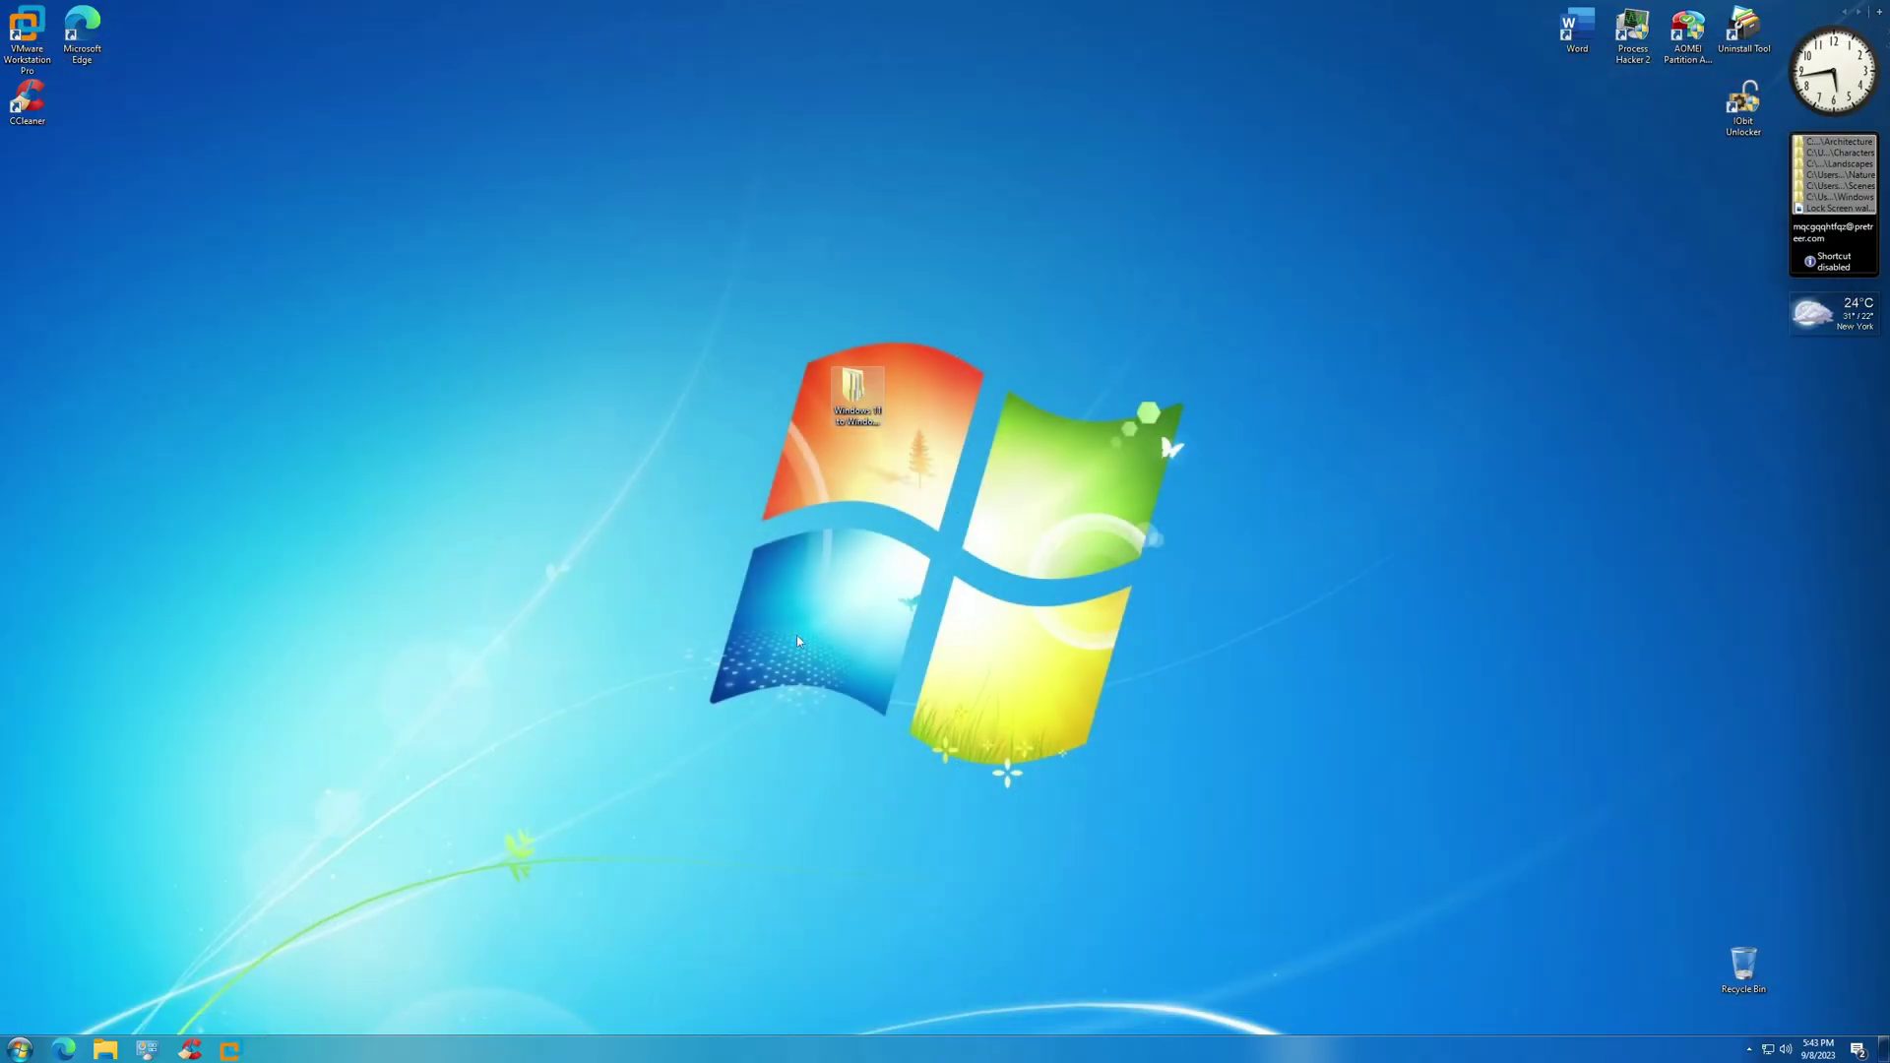
# Run WinaeroTweaker-0.19.1.0-setup from the Winaero Tweaker folder inside Windows 11 to Windows 7, allowing it to make changes
pyautogui.doubleClick(853, 393)
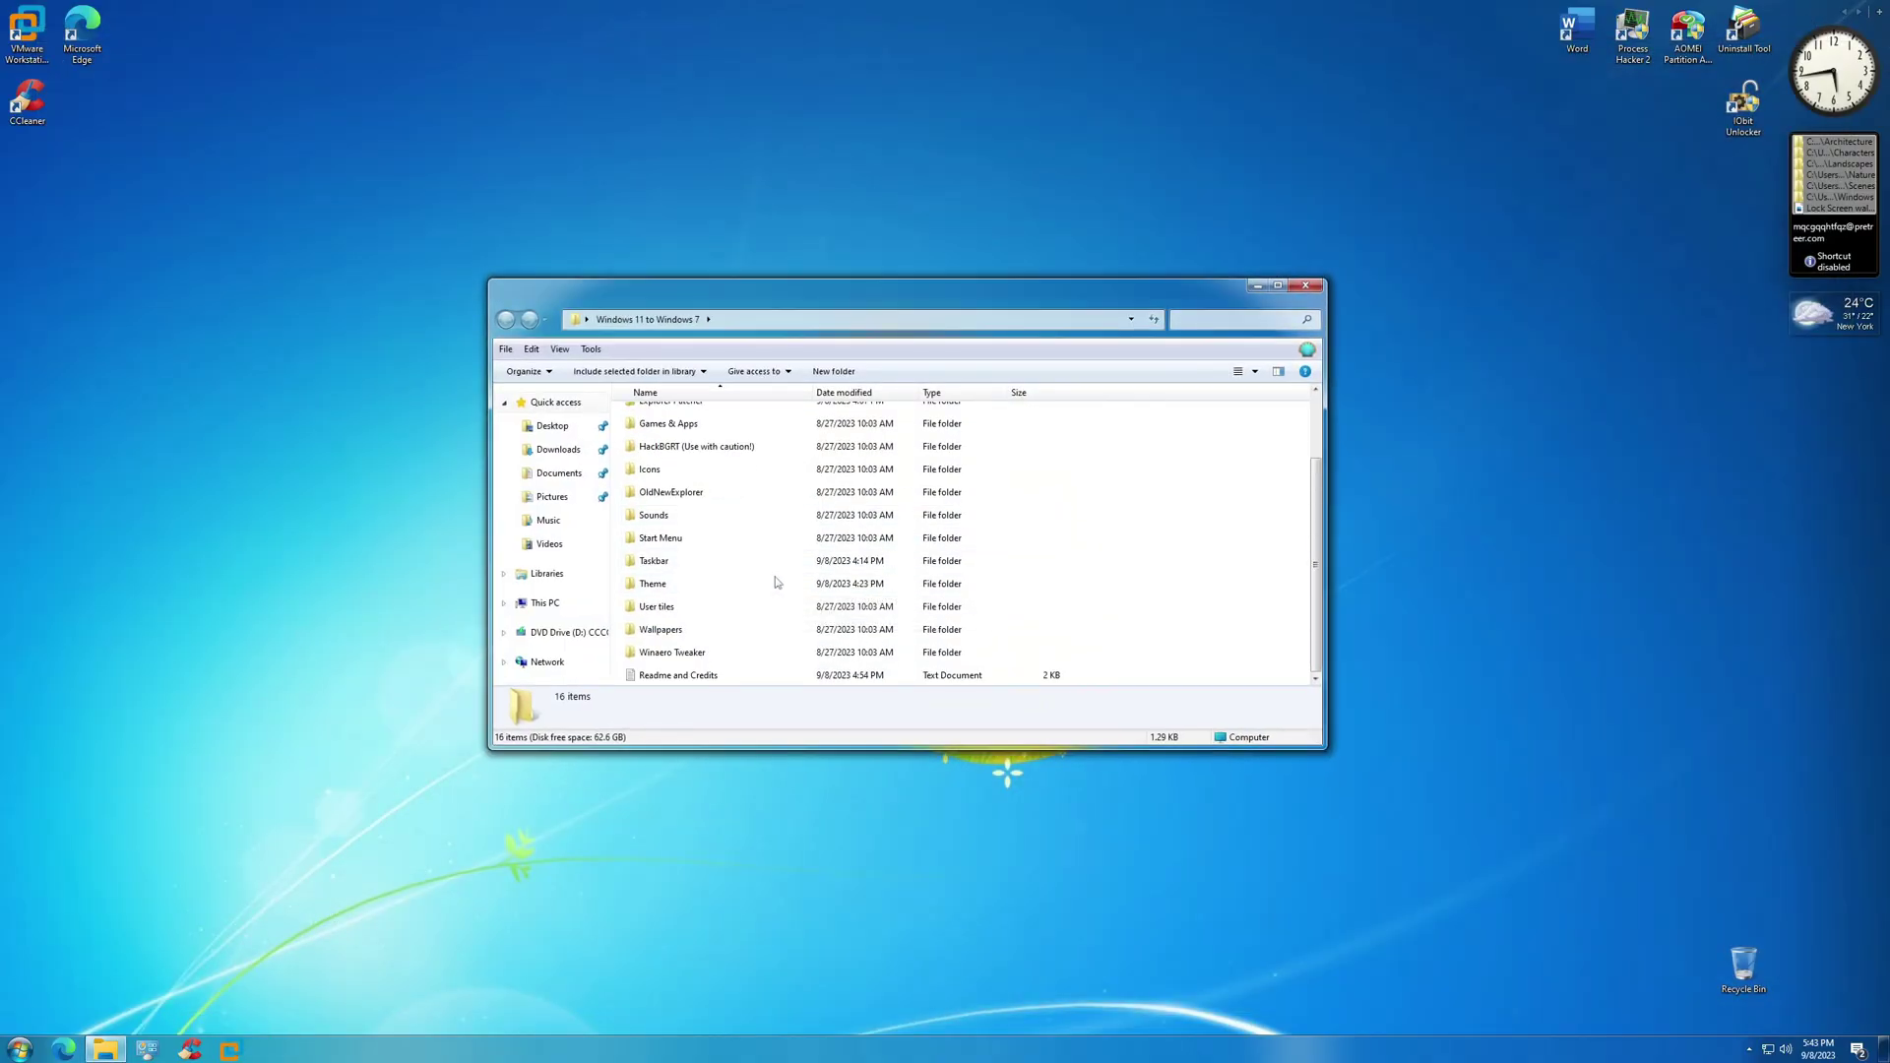
pyautogui.doubleClick(700, 655)
pyautogui.doubleClick(709, 461)
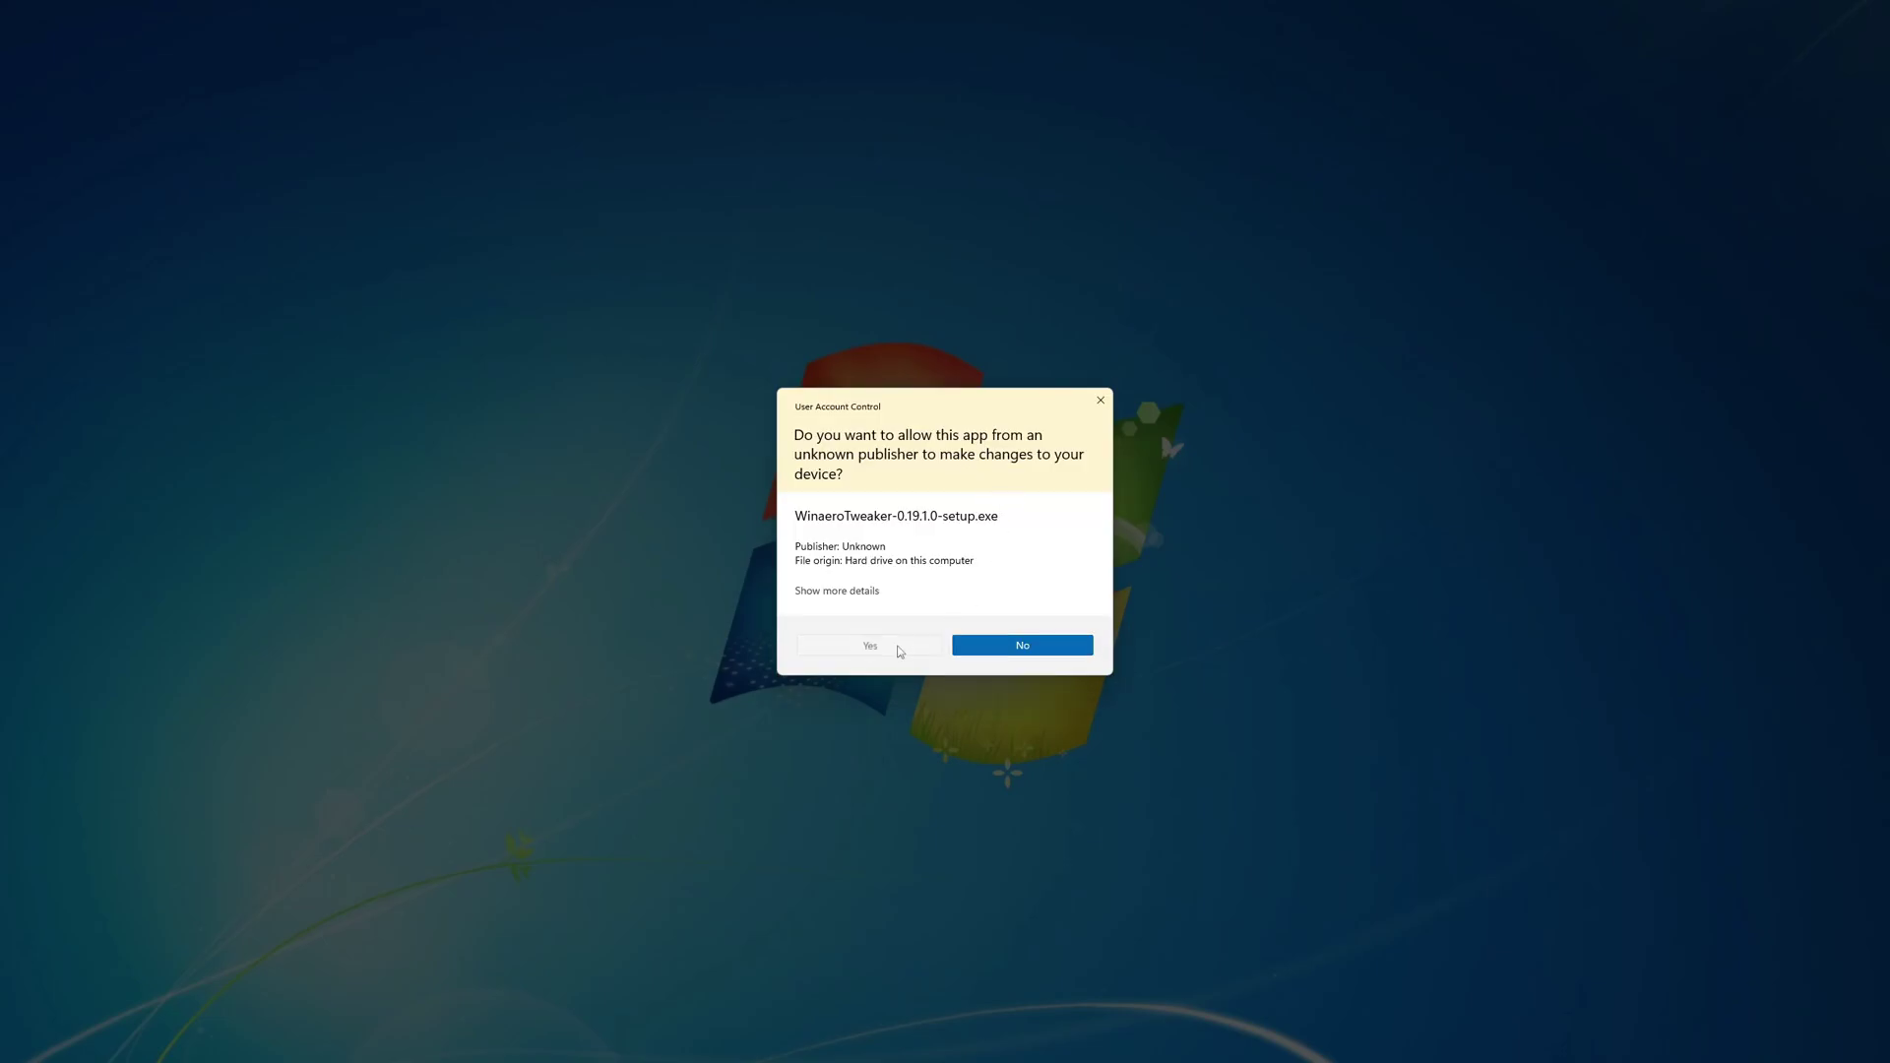
pyautogui.click(1005, 635)
# Install Winaero Tweaker, accepting the licence agreement and leaving out the desktop icon, and close the setup folder
pyautogui.click(1053, 658)
pyautogui.click(1059, 659)
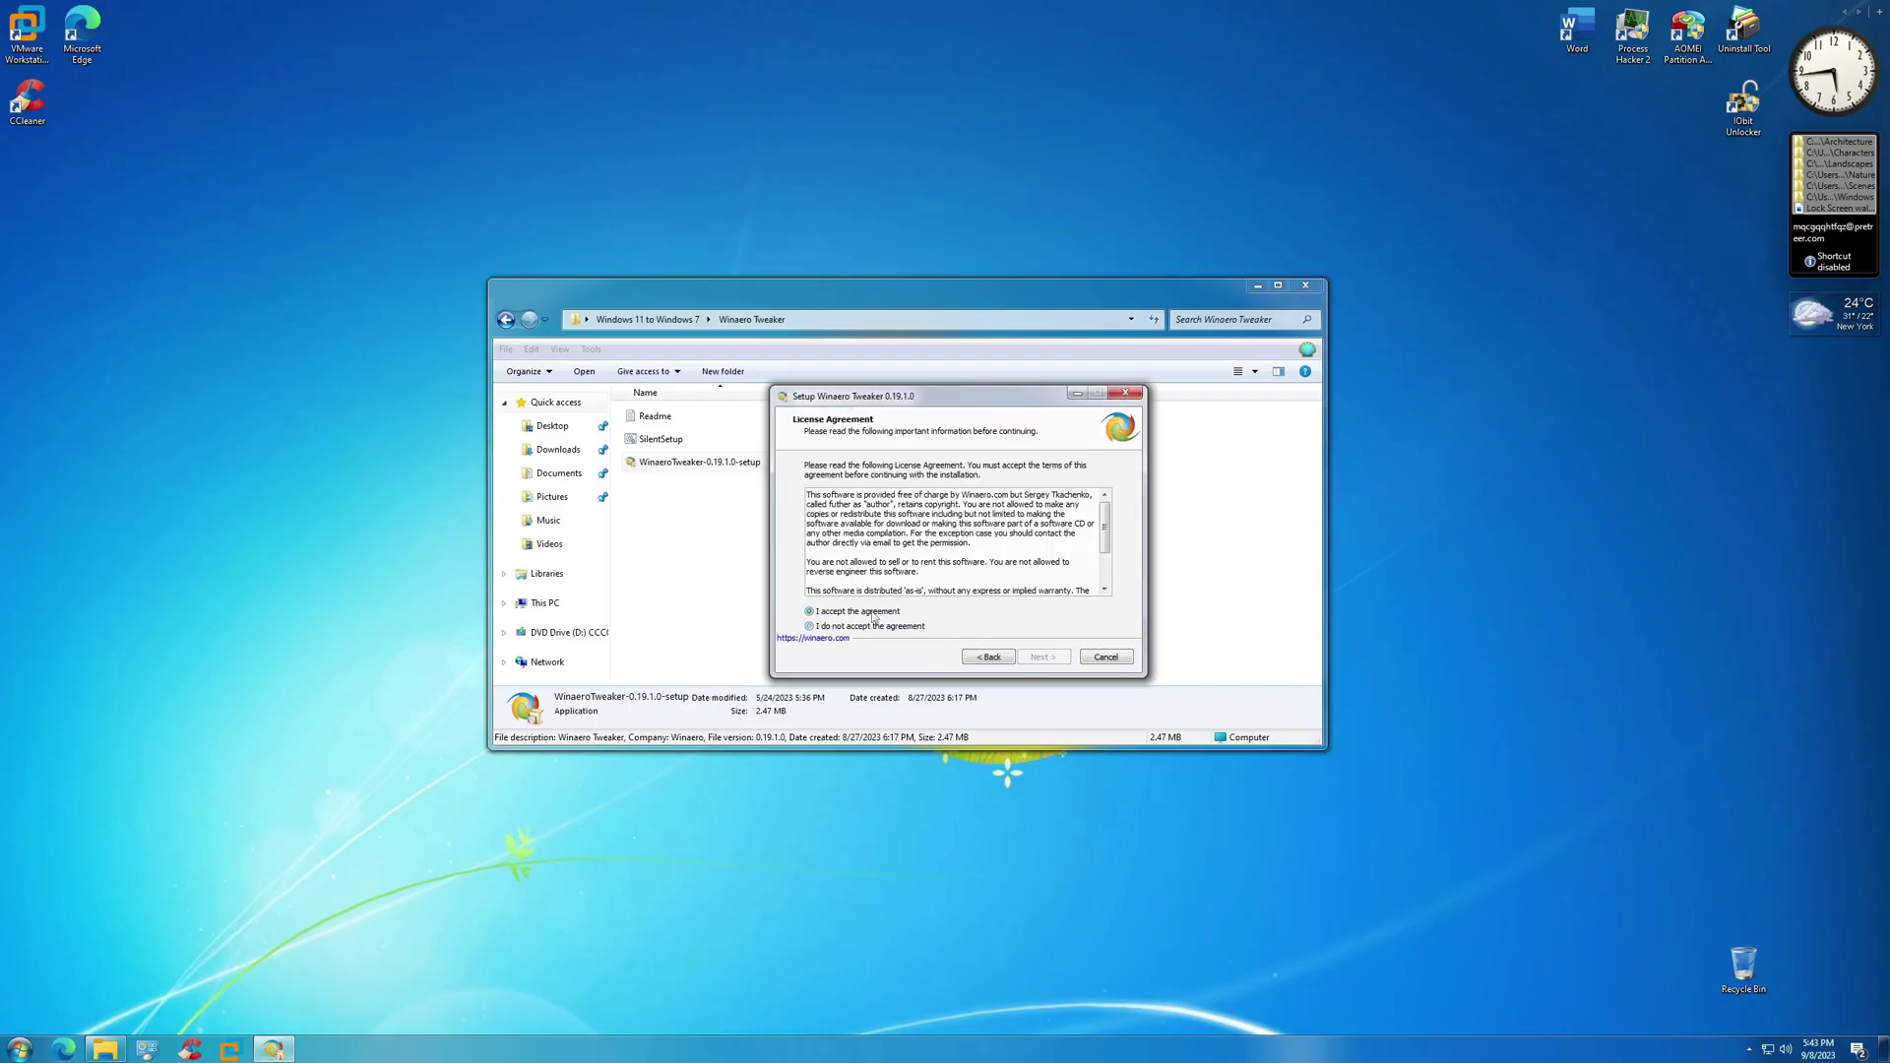
pyautogui.click(1043, 656)
pyautogui.click(1042, 658)
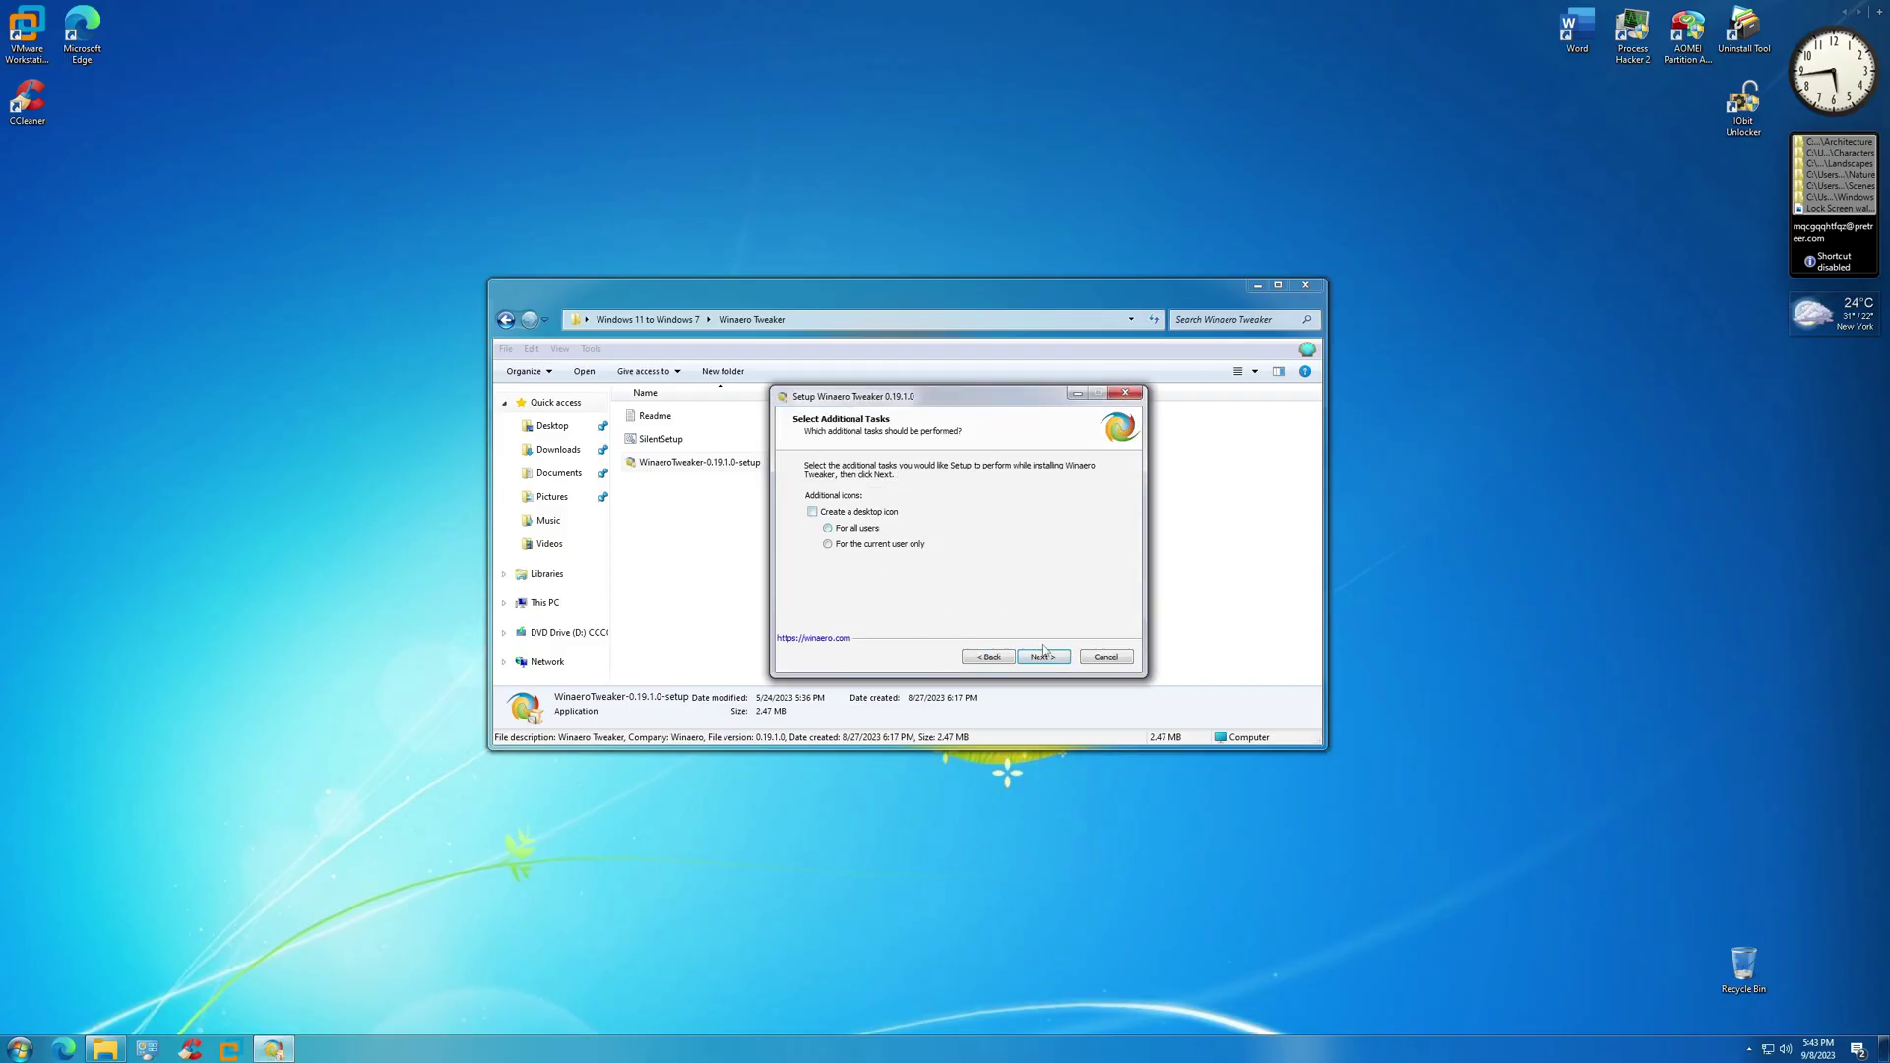
pyautogui.click(1044, 657)
pyautogui.click(1044, 657)
pyautogui.click(1043, 658)
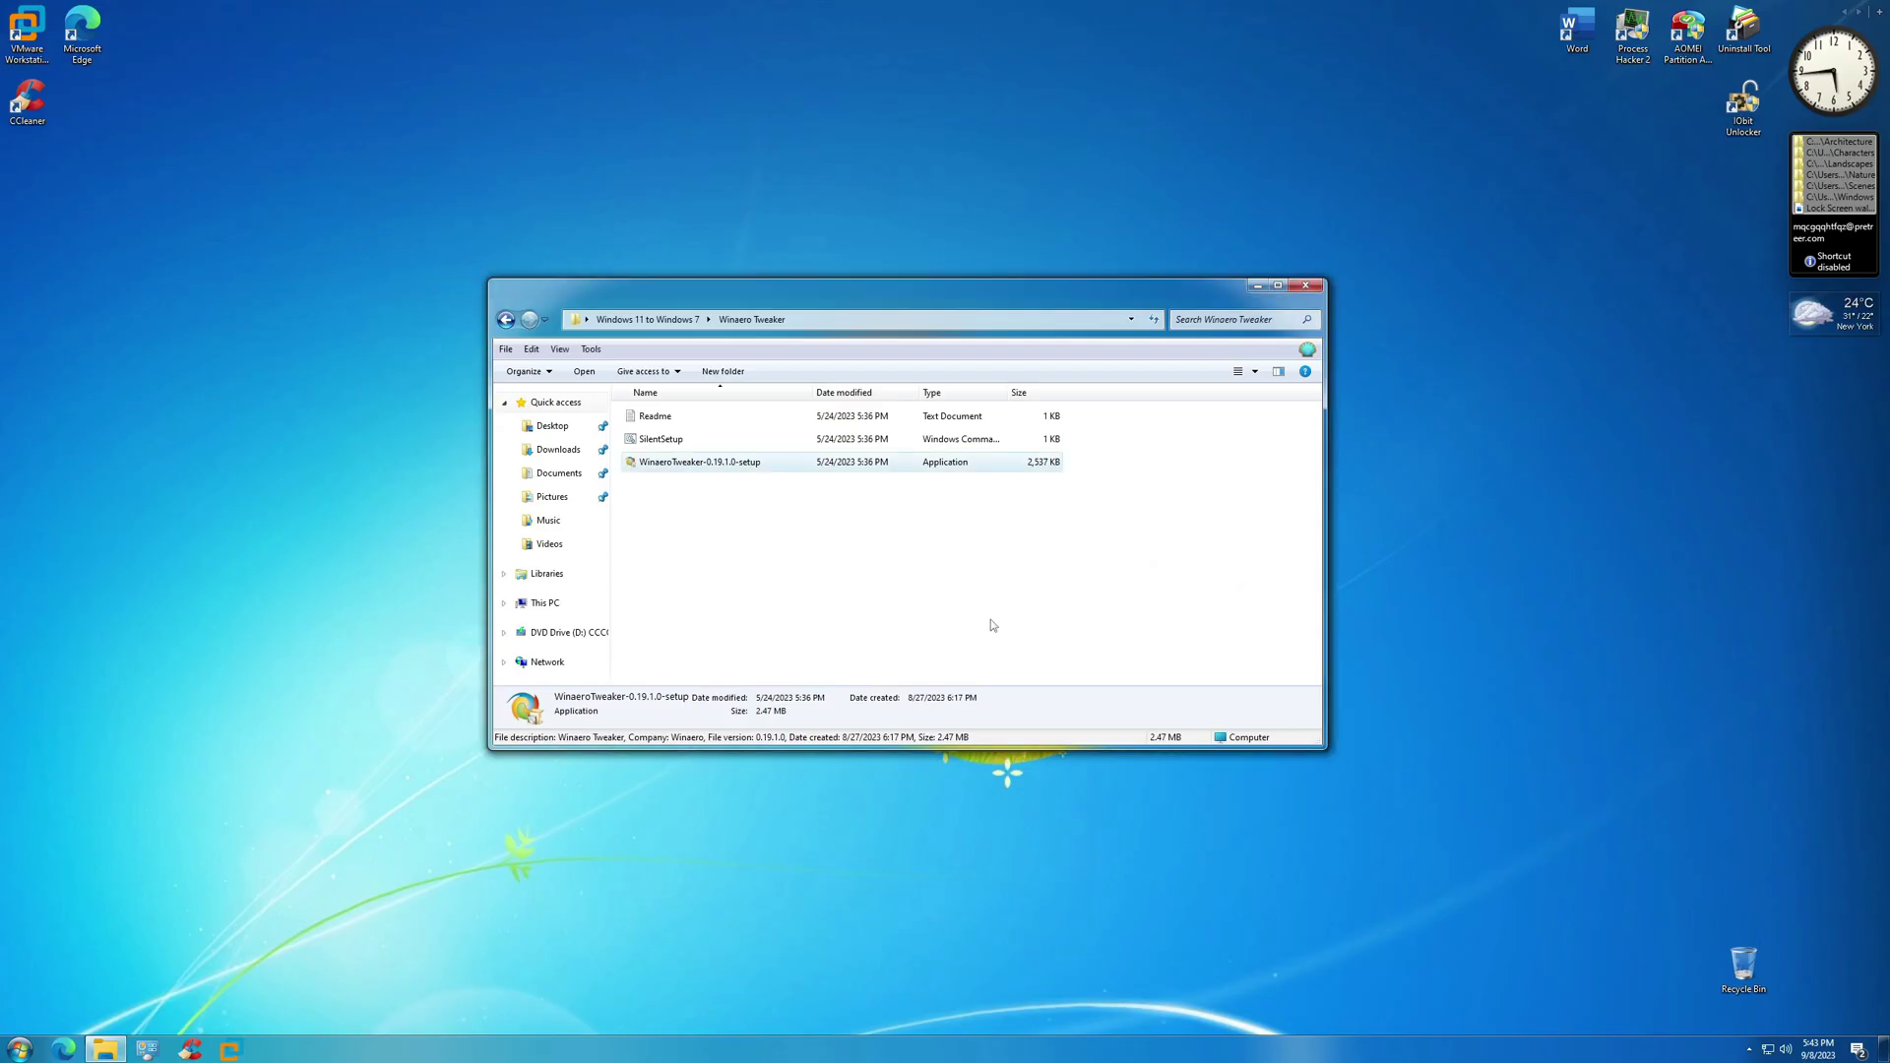
pyautogui.click(1314, 289)
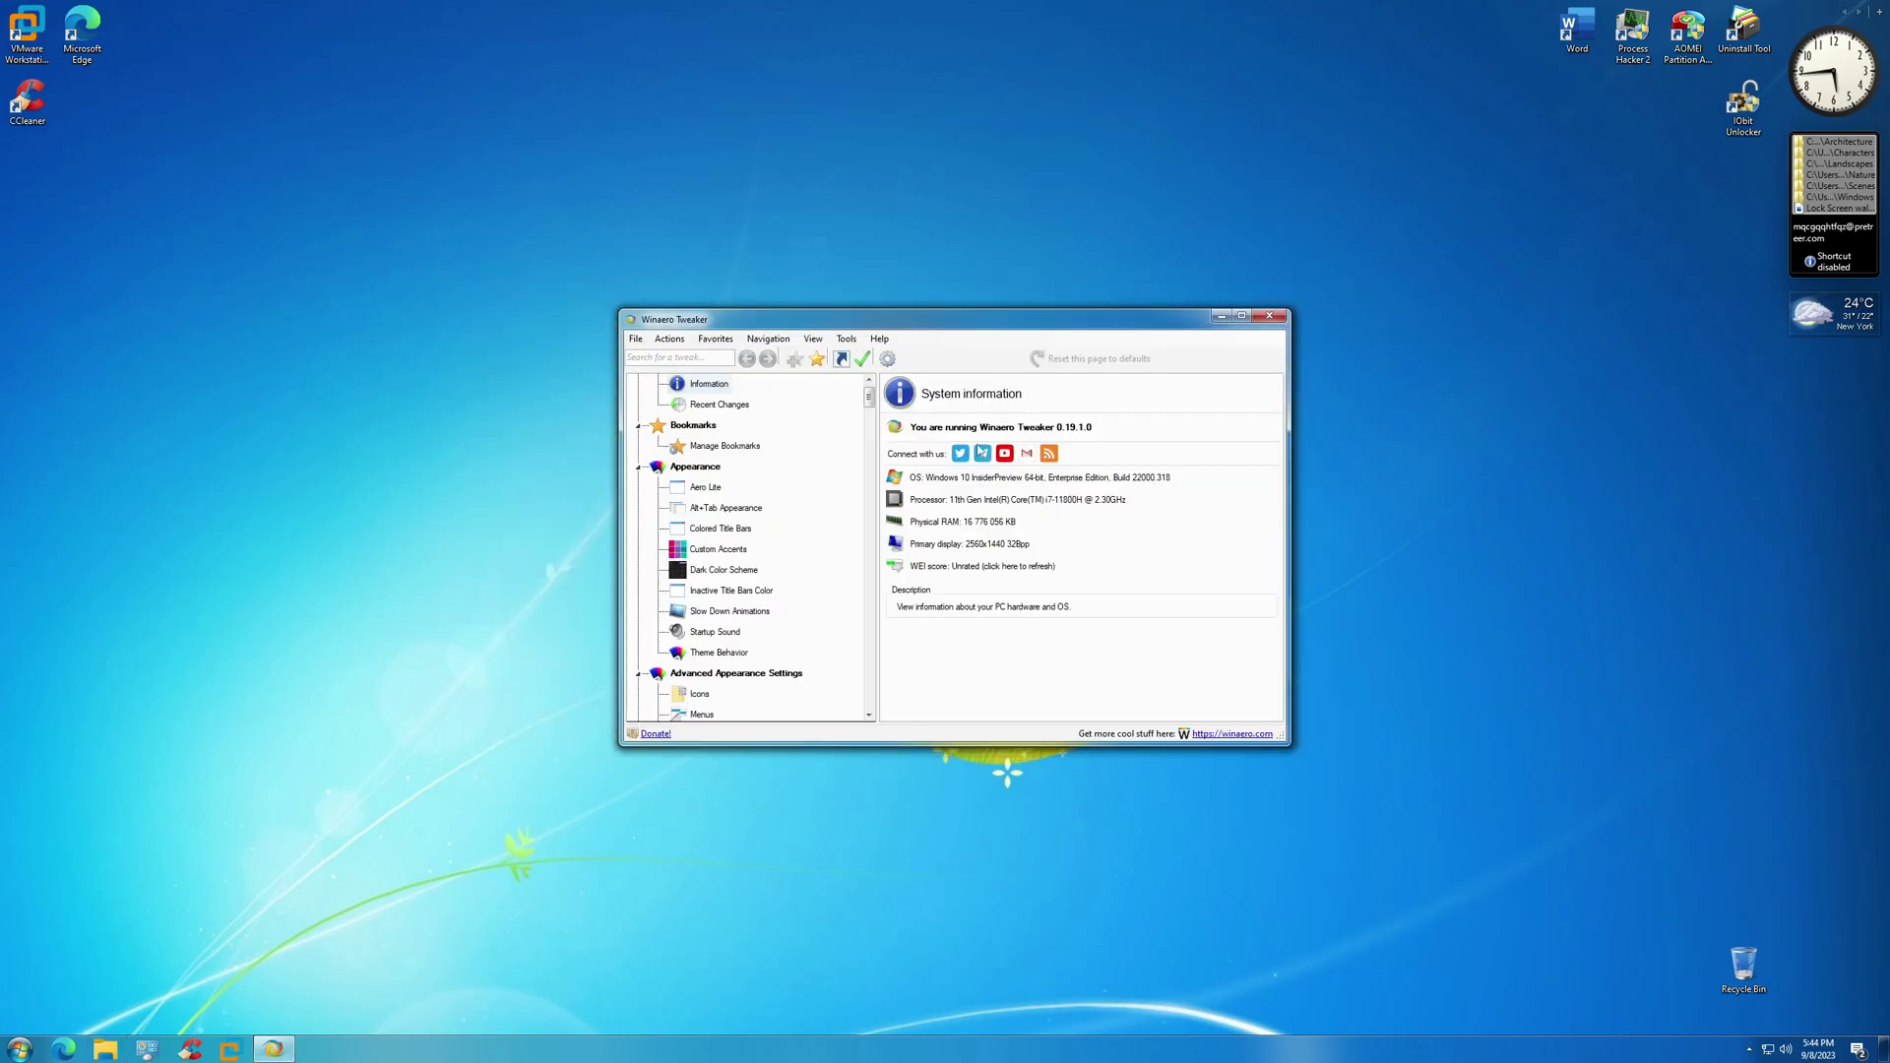
# Among the Behavior tweaks, disable the "Look for an app in the Store" option and Windows updates and notifications
pyautogui.scroll(-5, 799, 555)
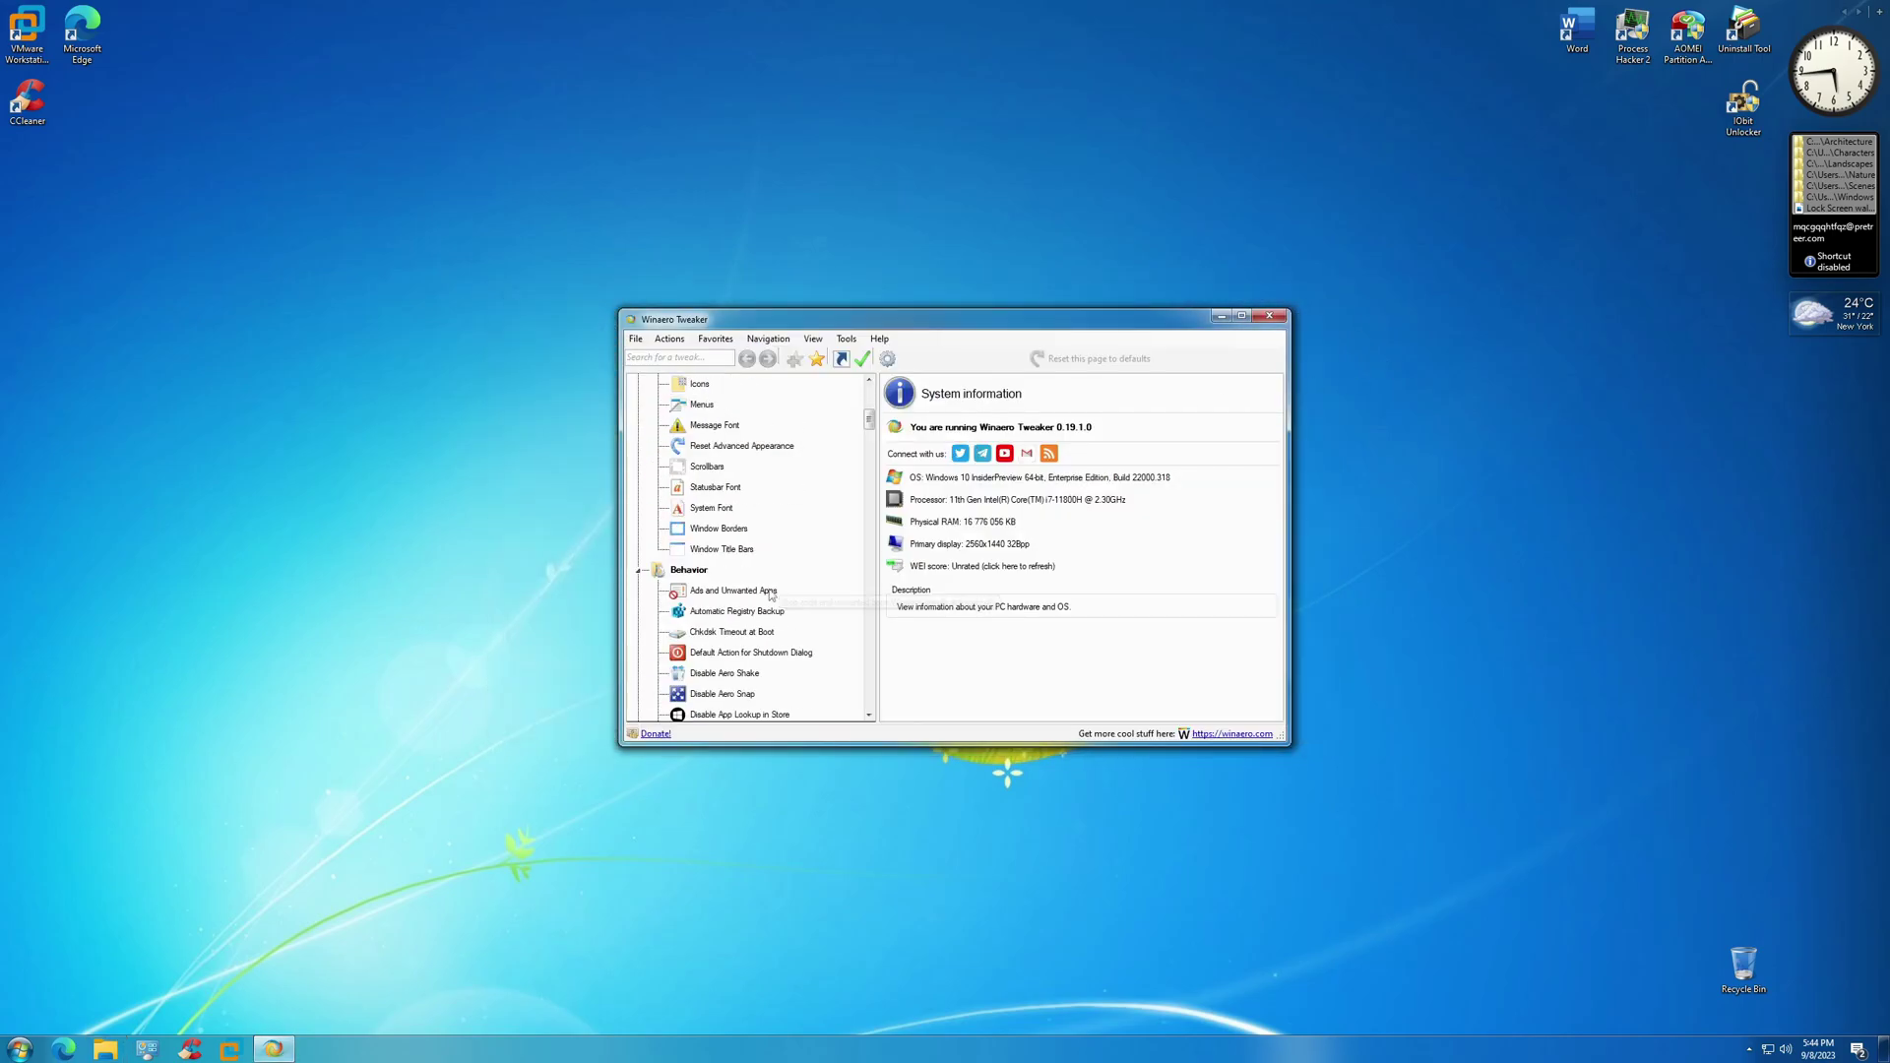
pyautogui.click(771, 592)
pyautogui.scroll(-1, 770, 595)
pyautogui.click(748, 653)
pyautogui.scroll(-2, 745, 618)
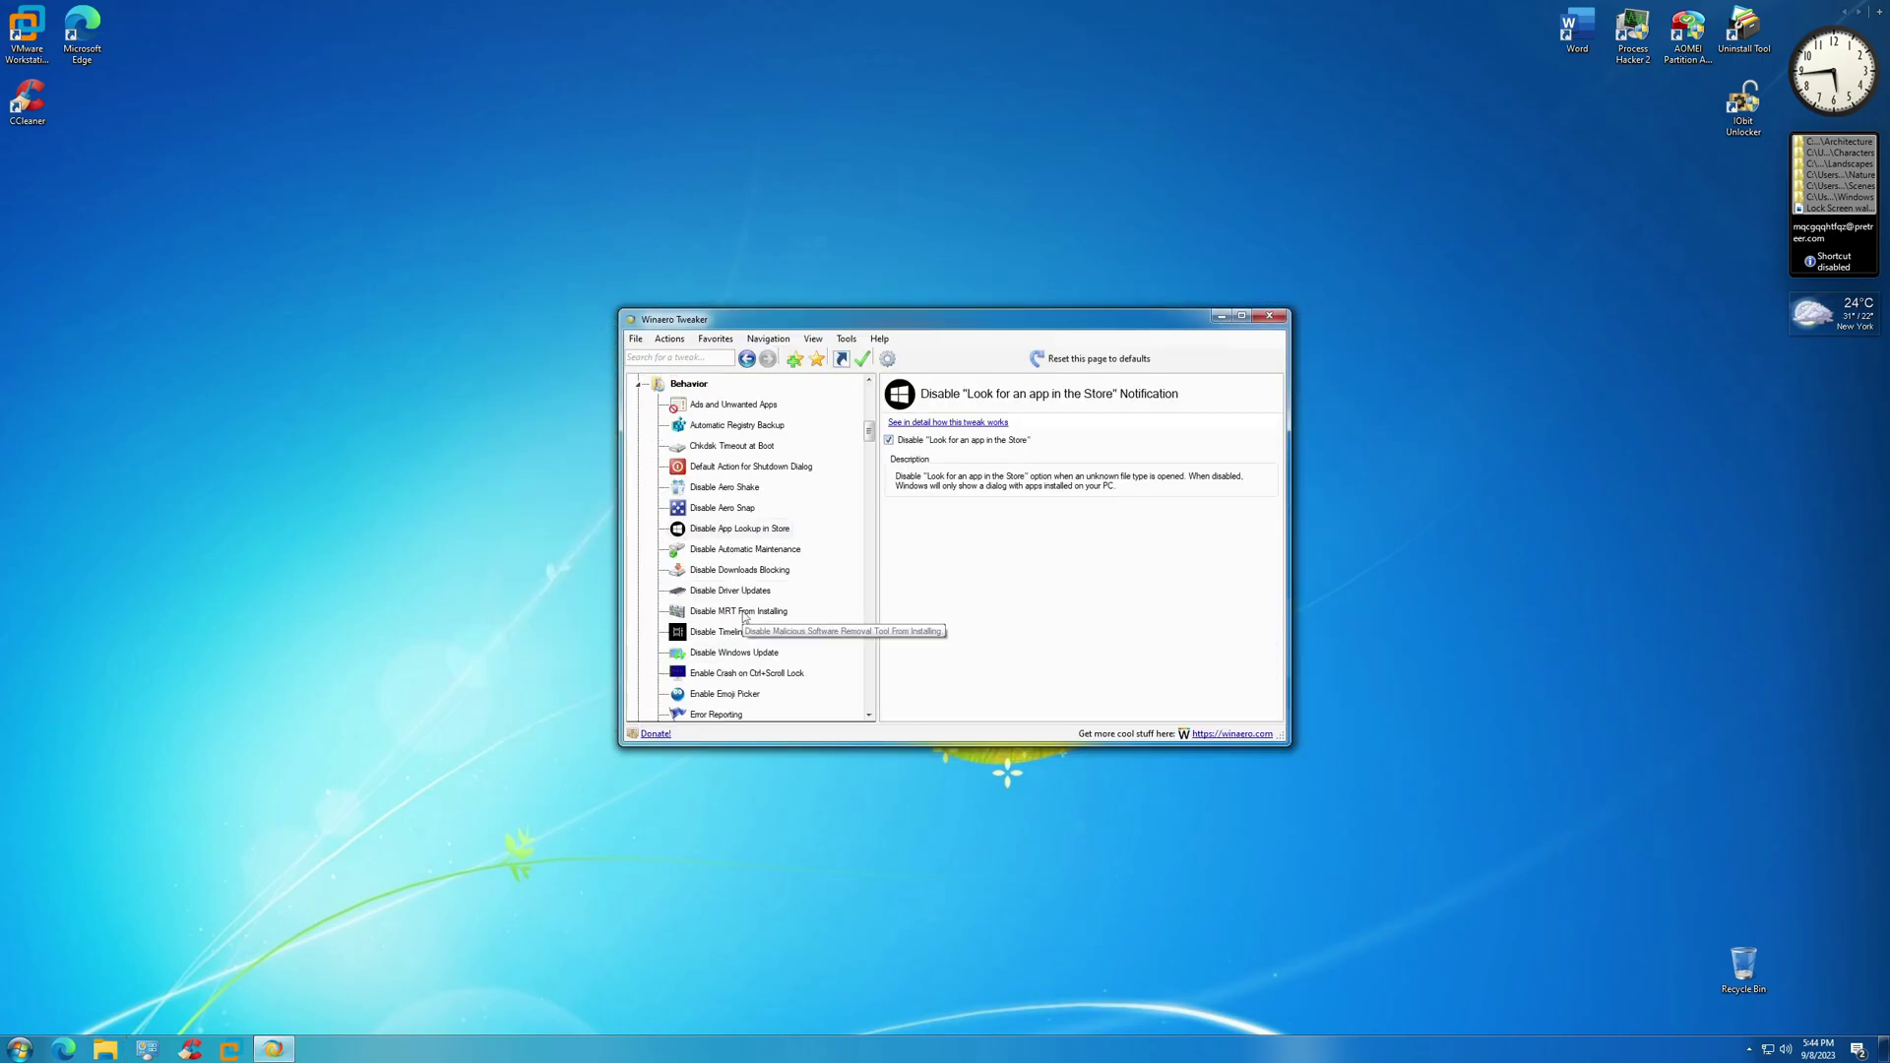
pyautogui.click(727, 712)
pyautogui.click(745, 654)
# Choose Lock Screen wallpaper from C:\Windows\Web as the image for the Default Lock Screen Background tweak
pyautogui.scroll(-5, 855, 599)
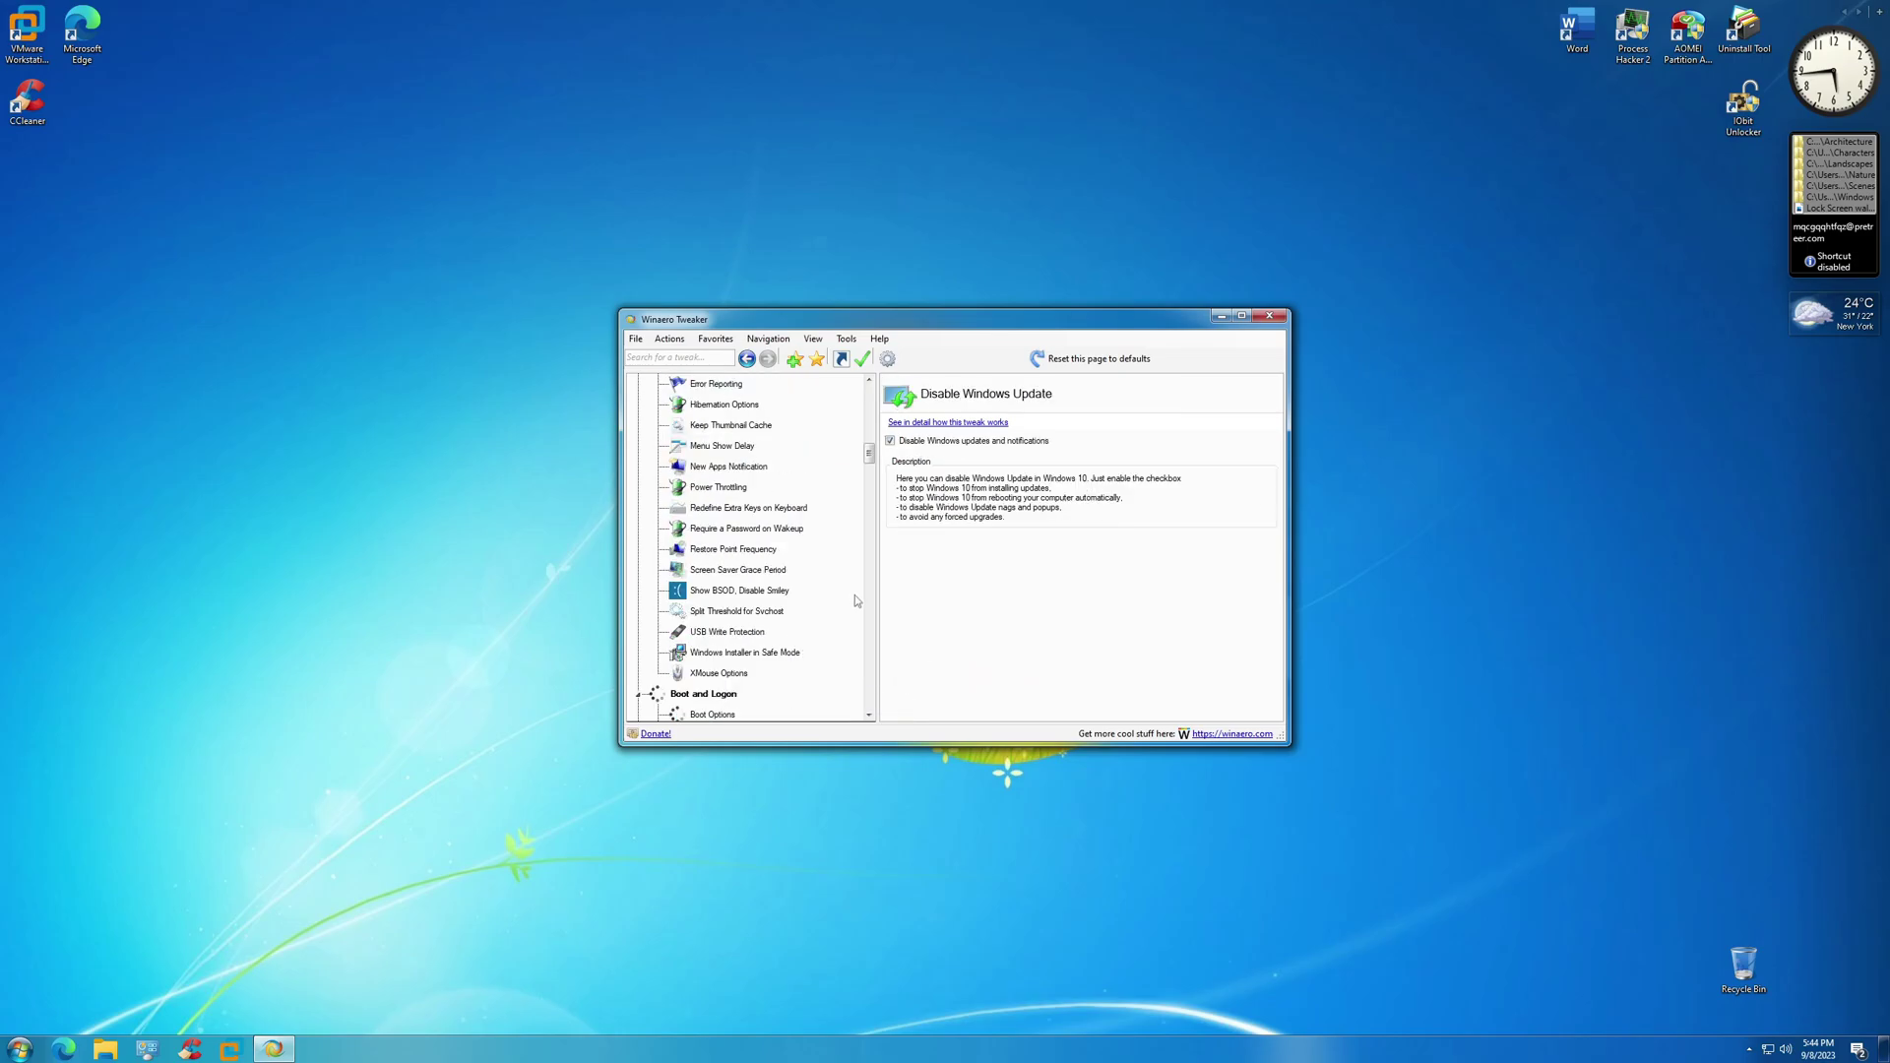
pyautogui.scroll(-3, 854, 595)
pyautogui.click(772, 549)
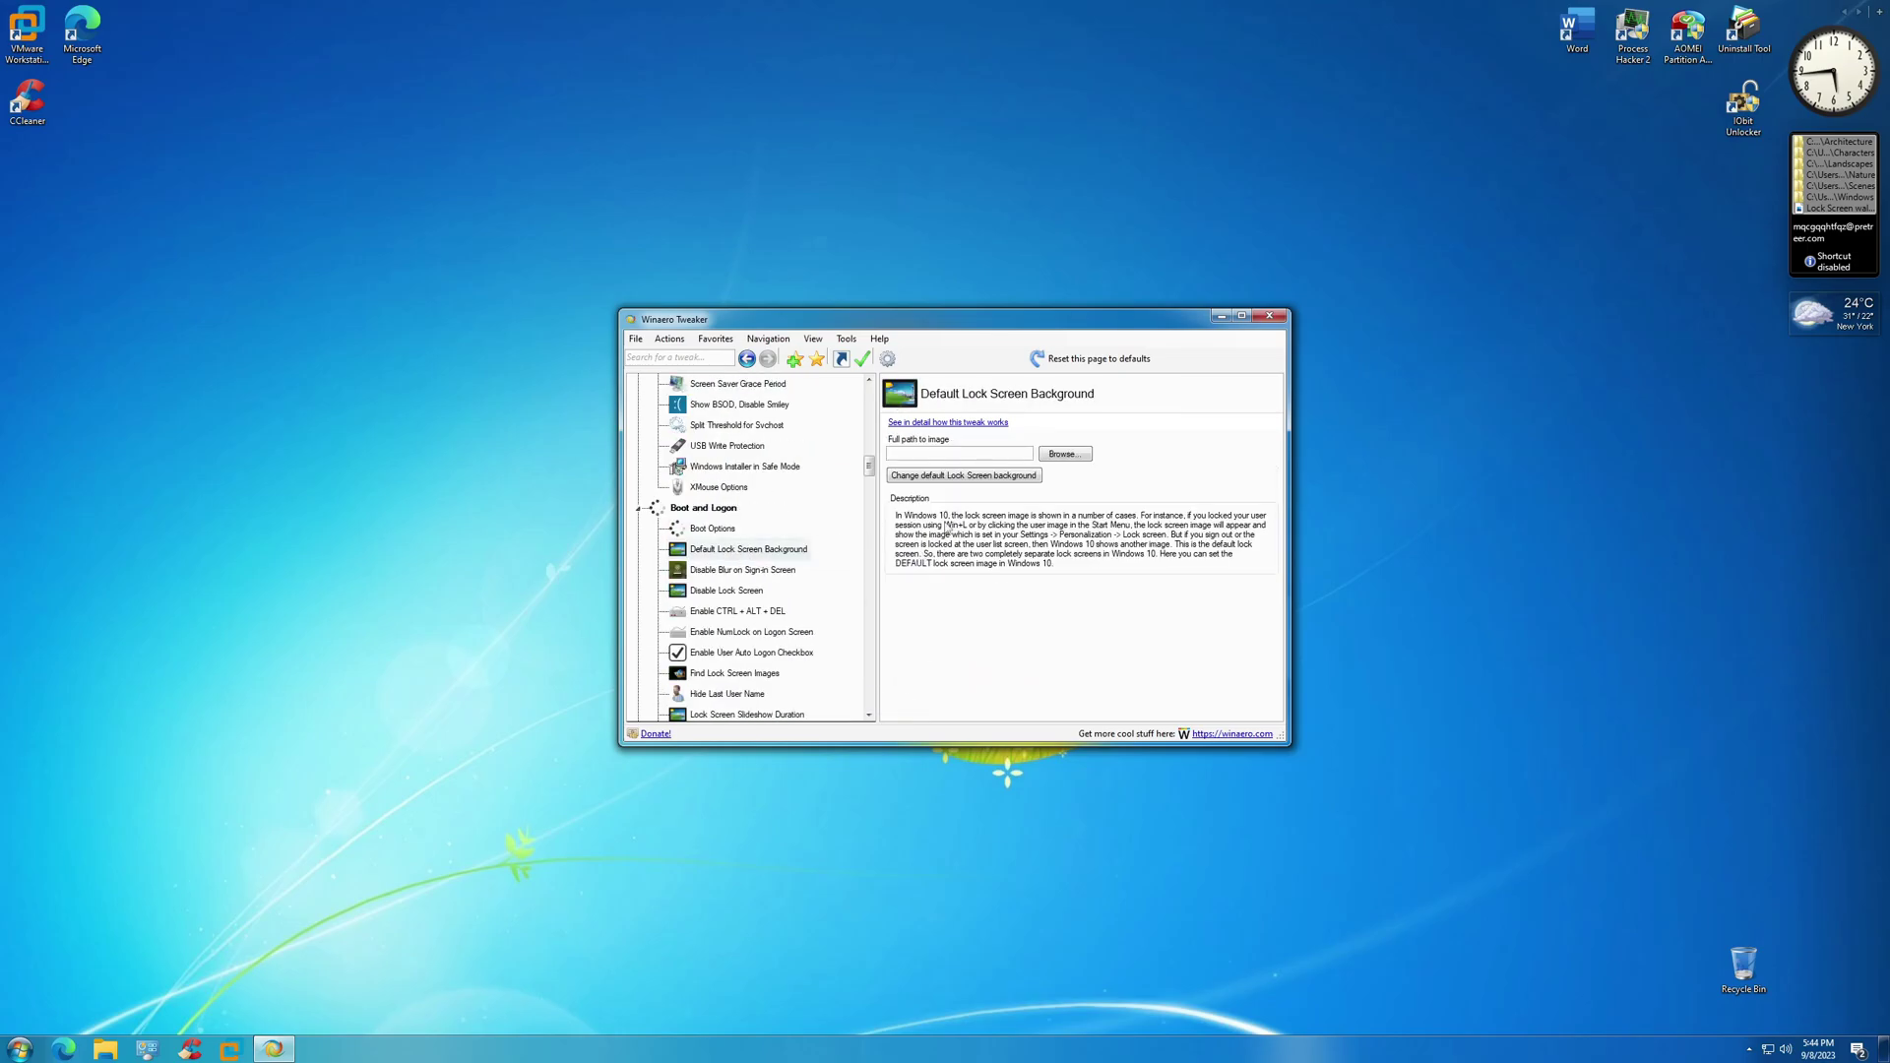
pyautogui.click(1062, 454)
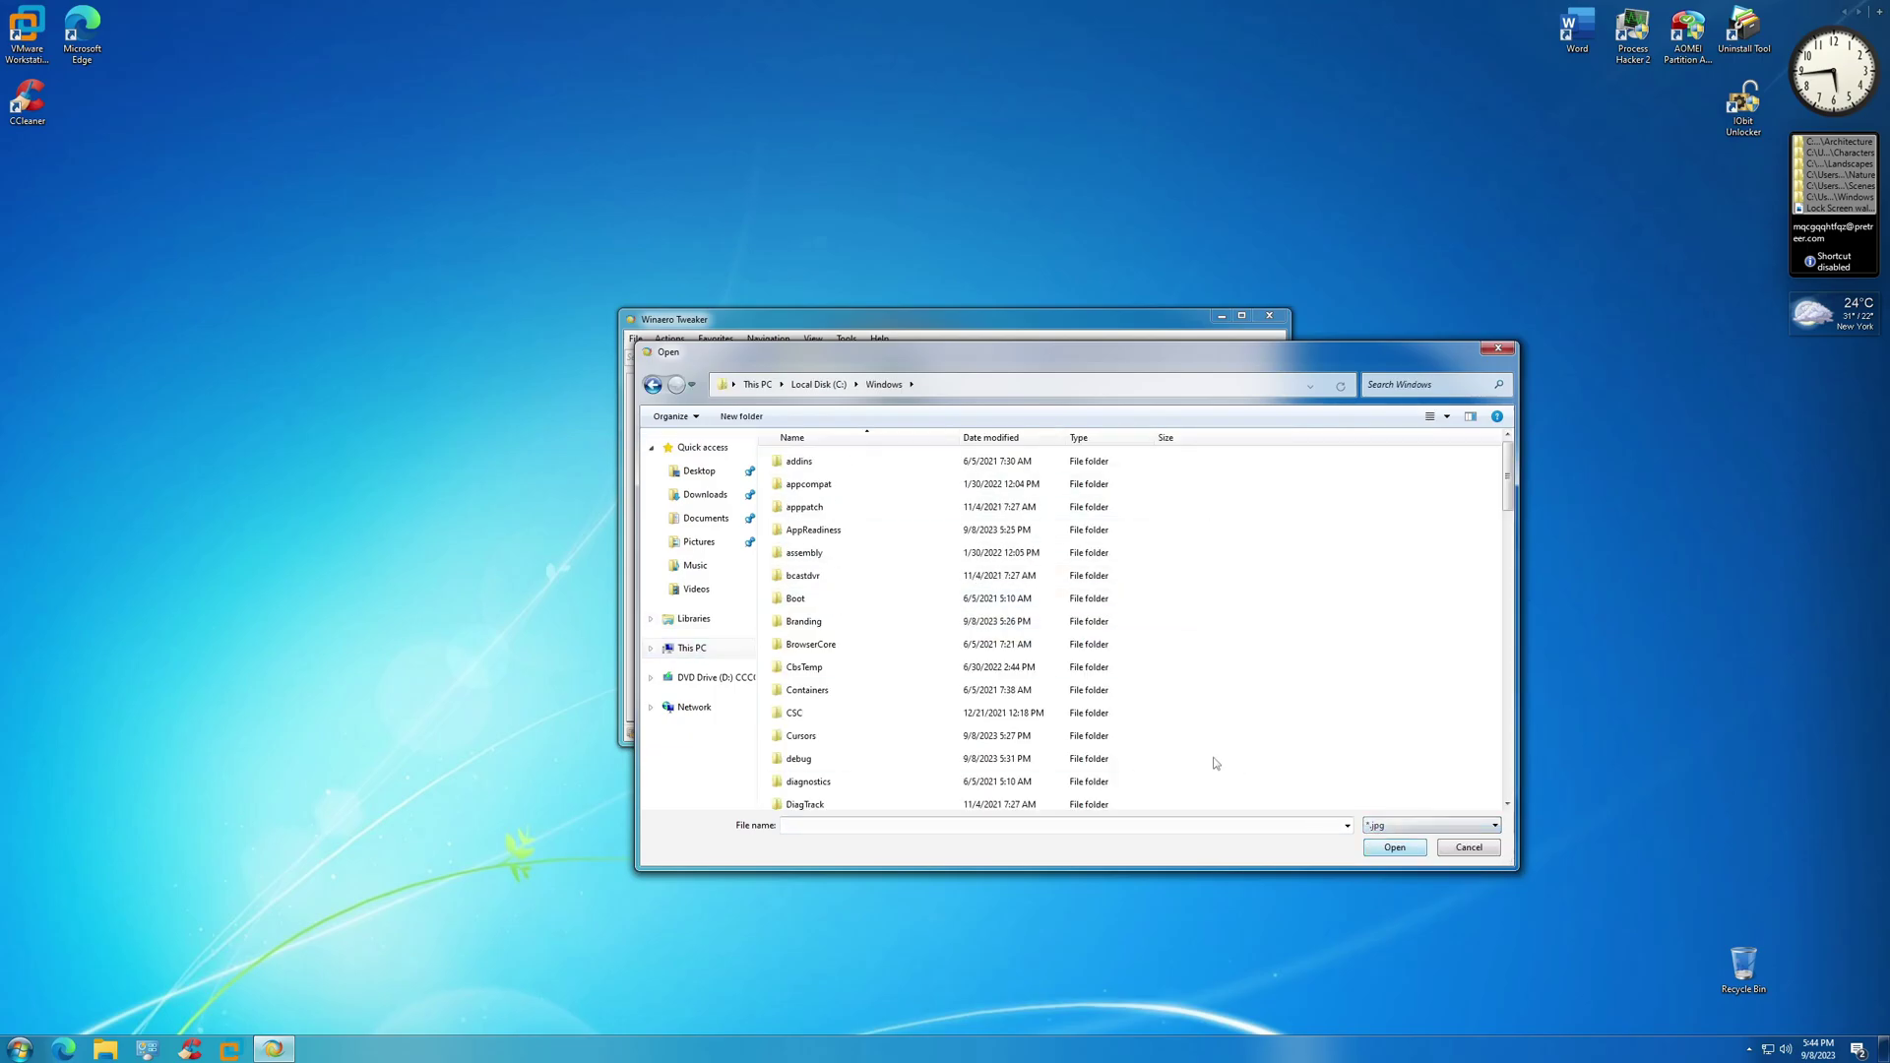
pyautogui.scroll(-20, 1215, 763)
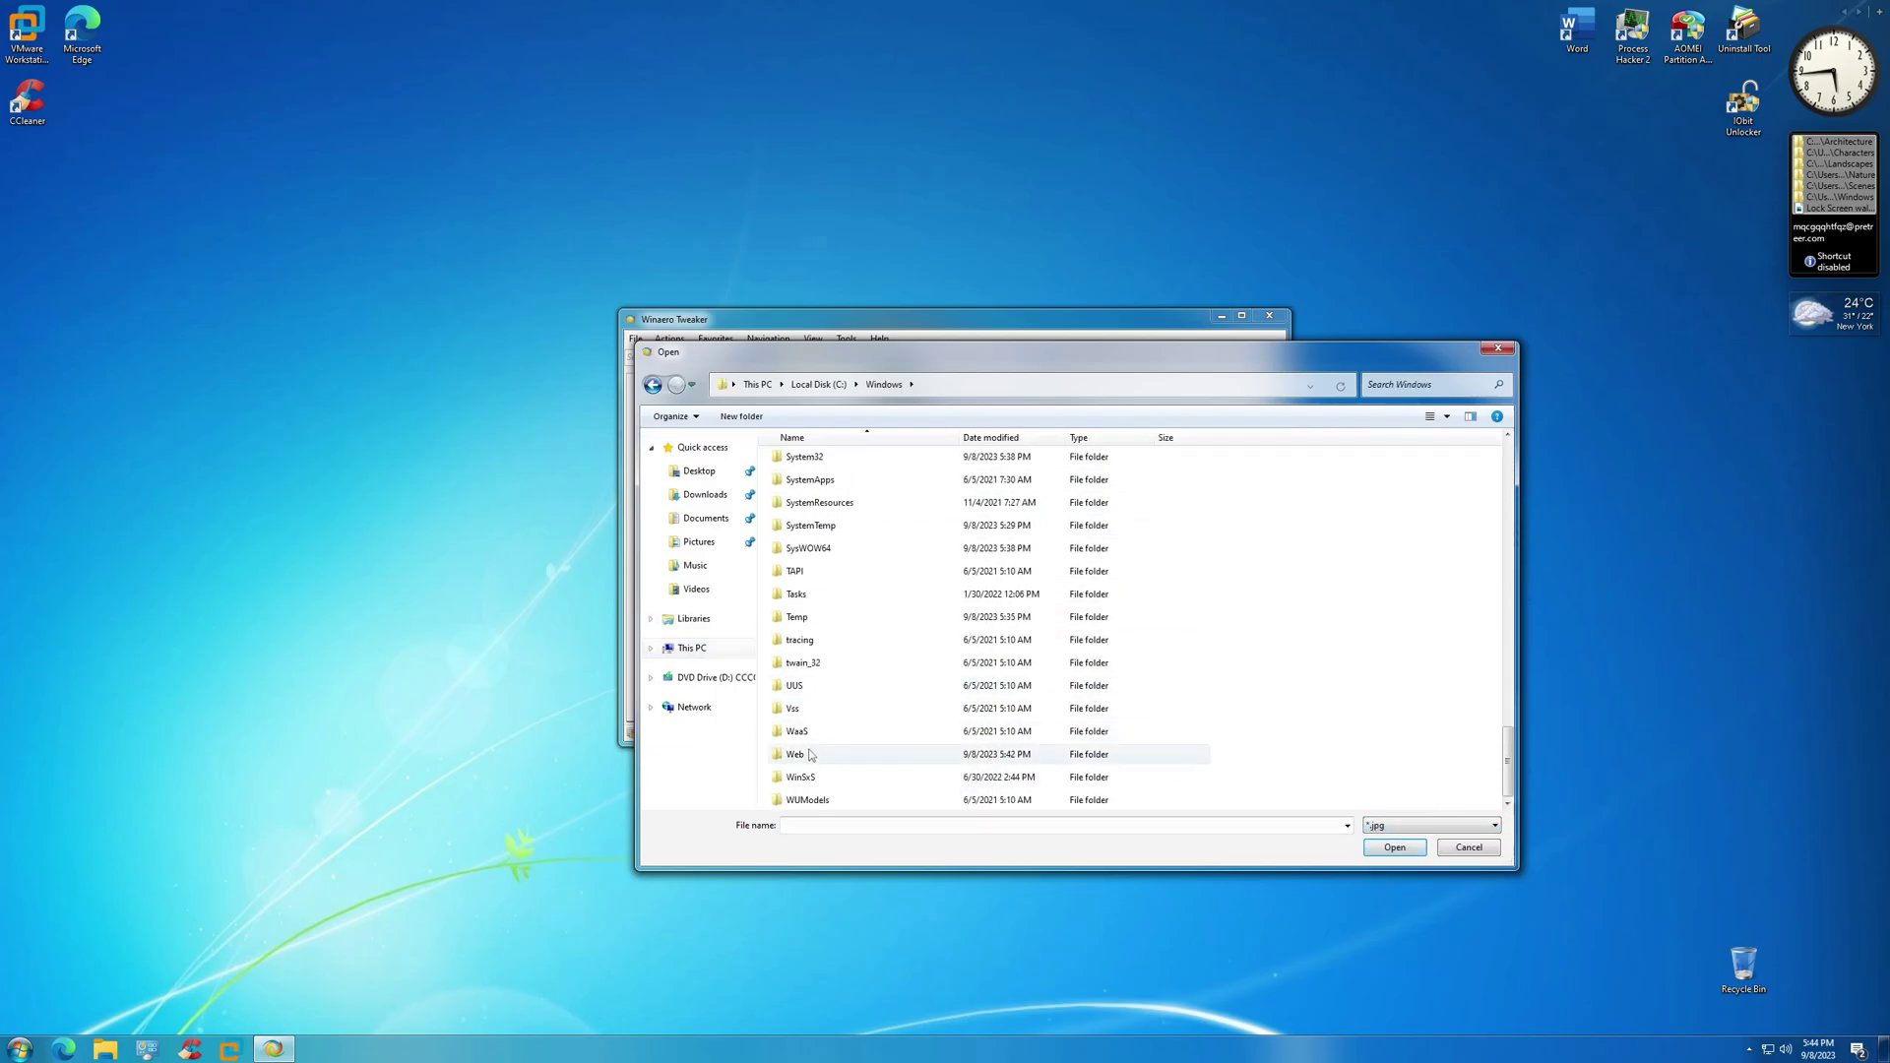
pyautogui.doubleClick(810, 754)
pyautogui.click(831, 596)
pyautogui.click(1393, 848)
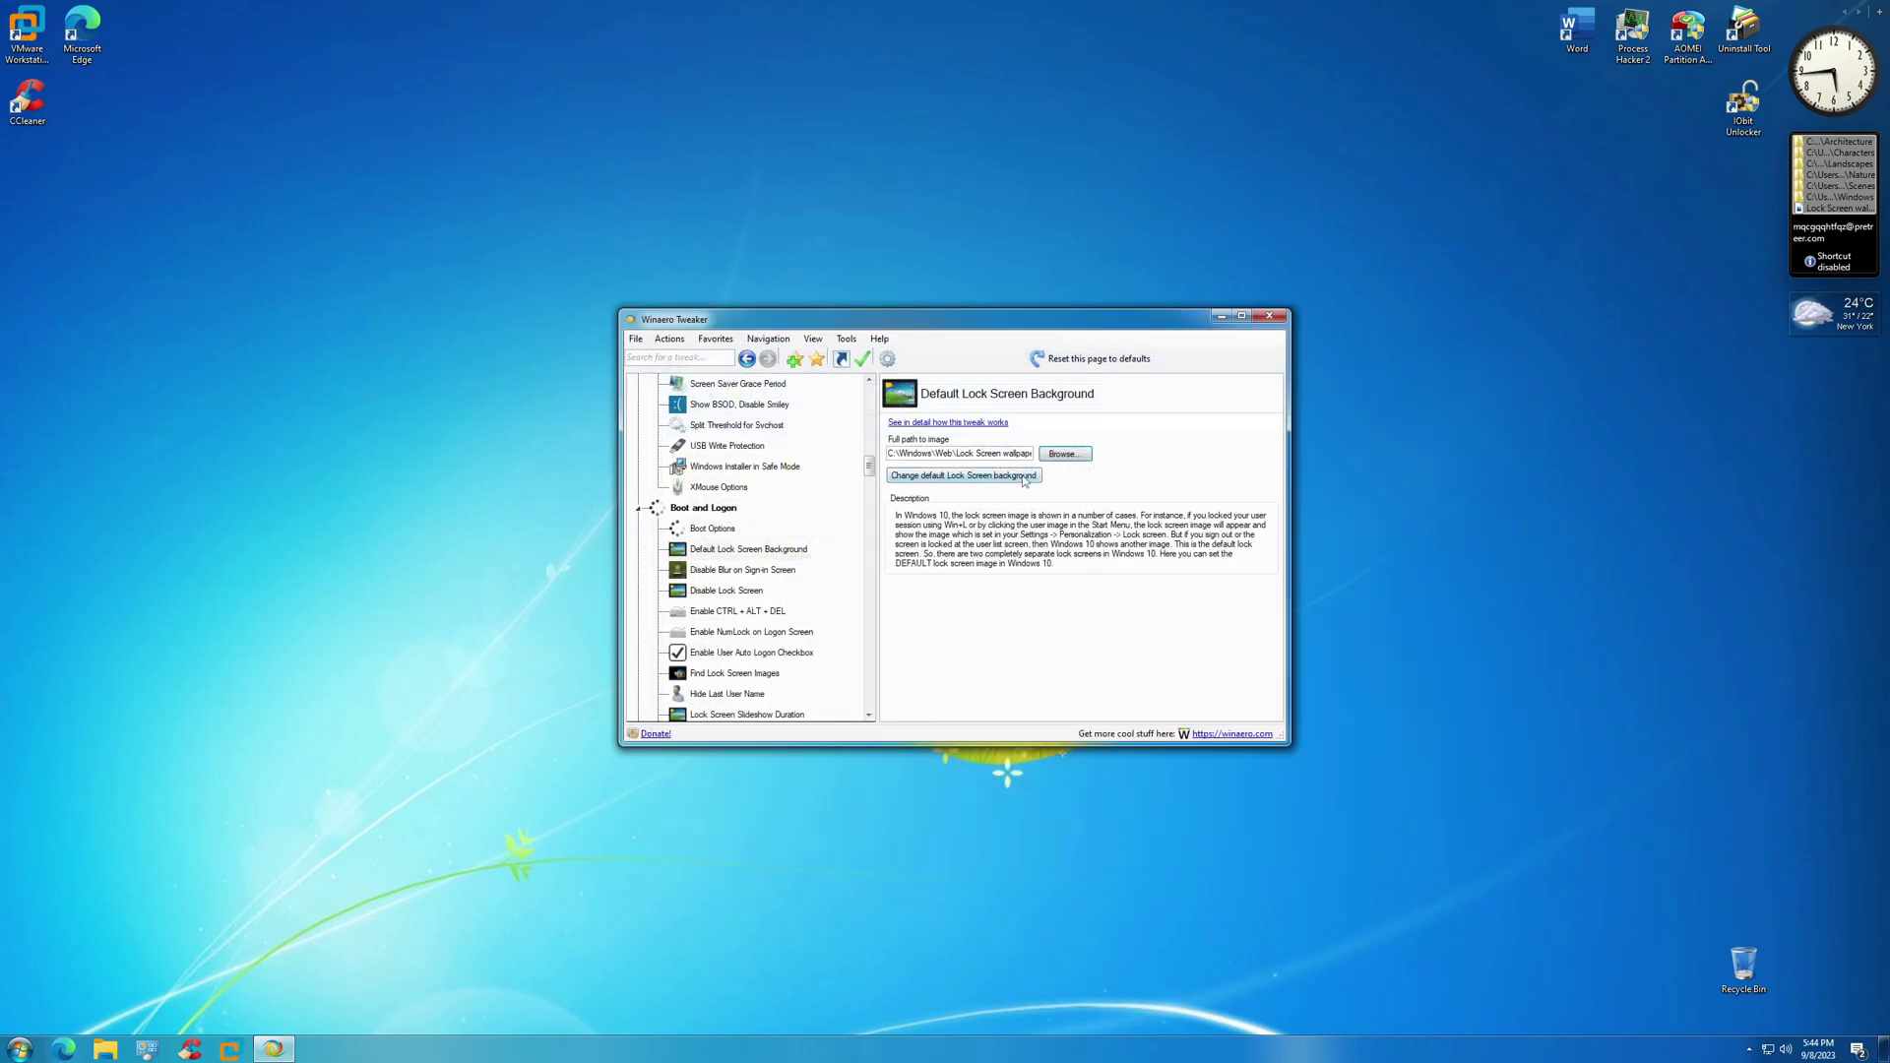
# Among the Boot and Logon tweaks, disable the sign-in screen blur, the lock screen and its network icon
pyautogui.press('Down')
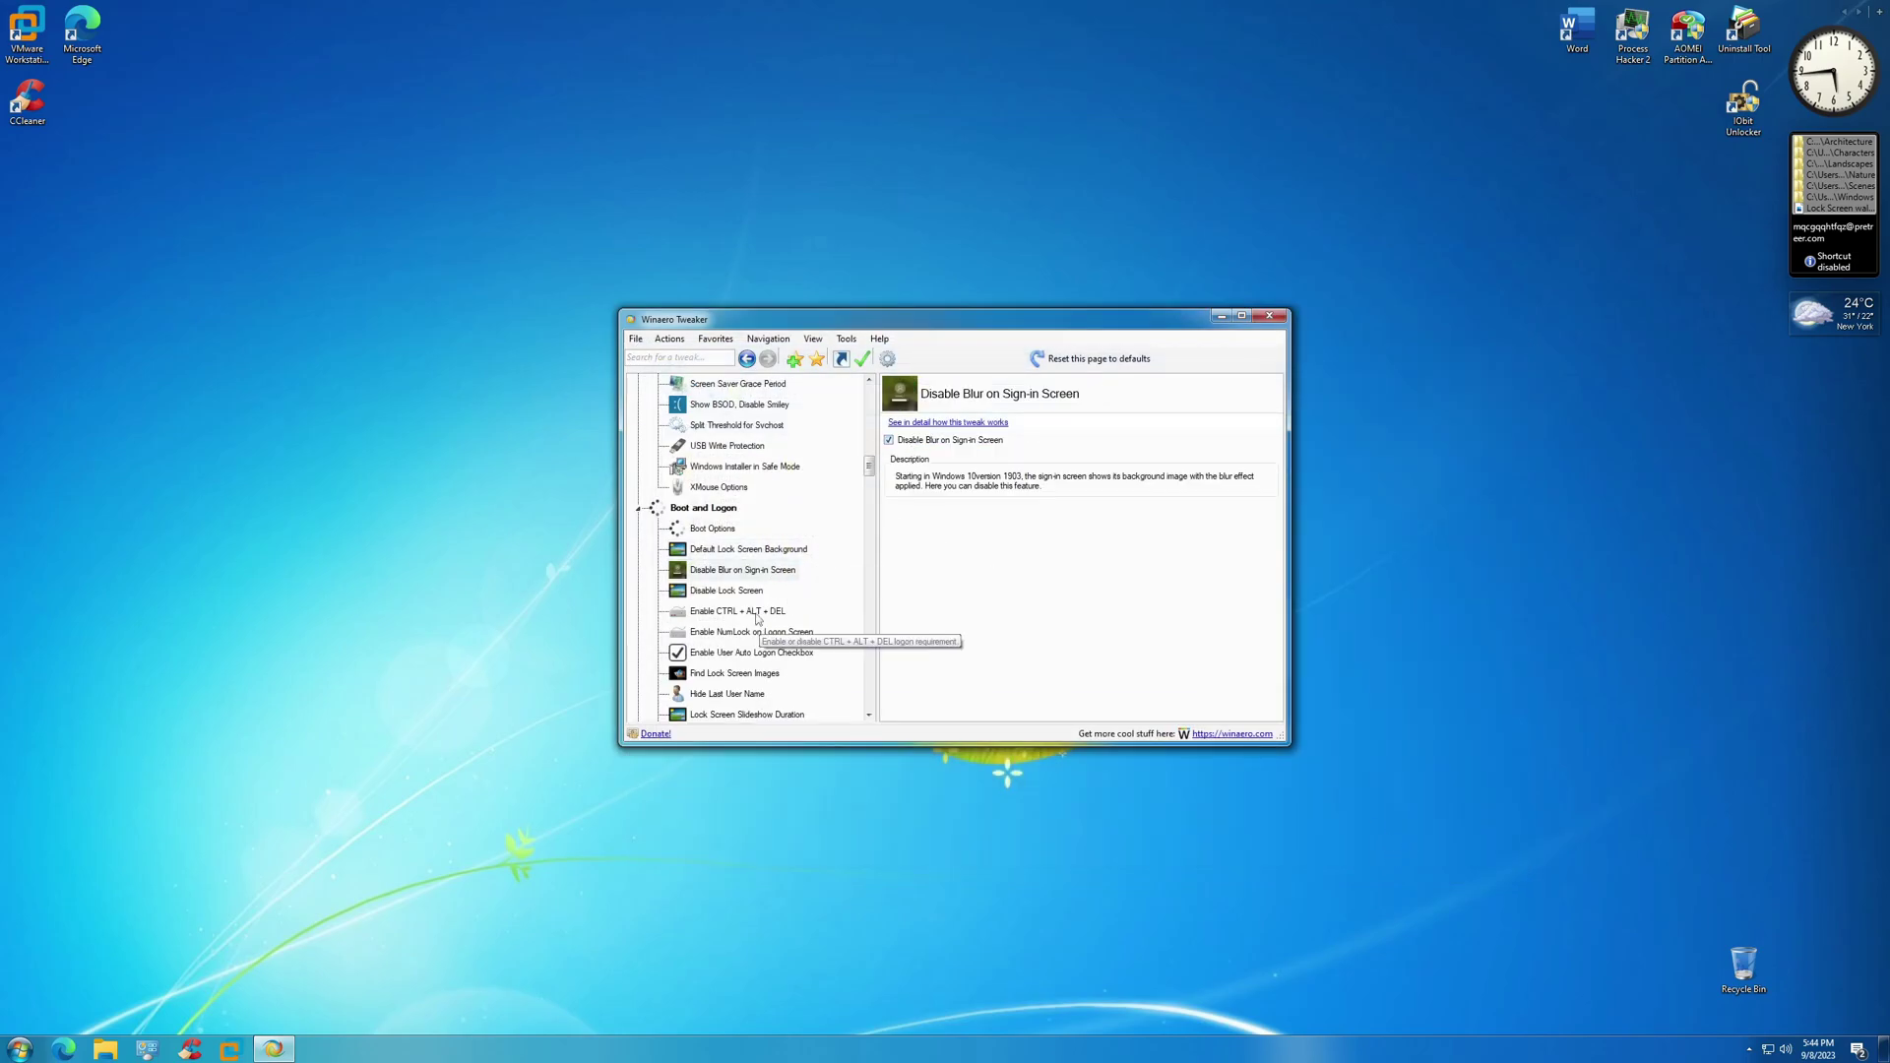
pyautogui.press('Down')
pyautogui.scroll(-1, 752, 608)
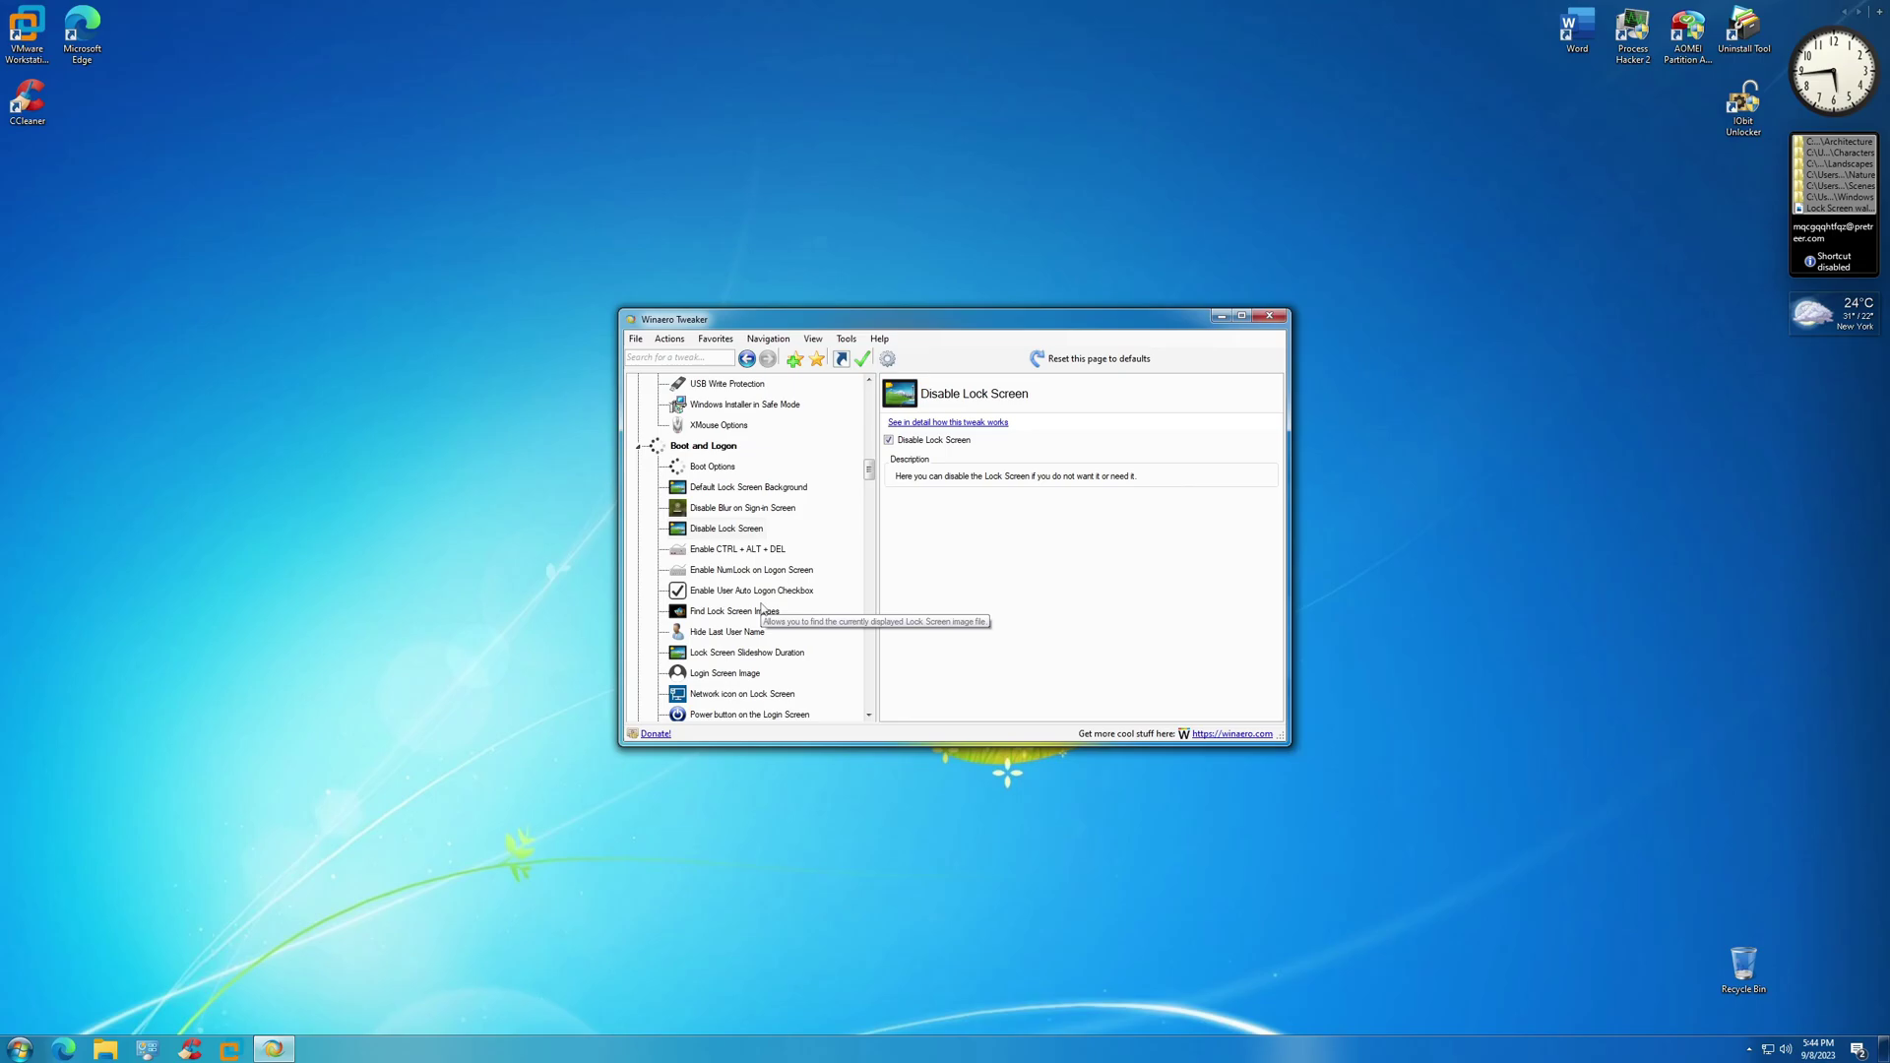
pyautogui.click(725, 693)
pyautogui.click(955, 443)
pyautogui.click(759, 709)
# Among the Desktop and Taskbar tweaks, disable Action Center and web search in the taskbar and Cortana
pyautogui.scroll(-6, 803, 664)
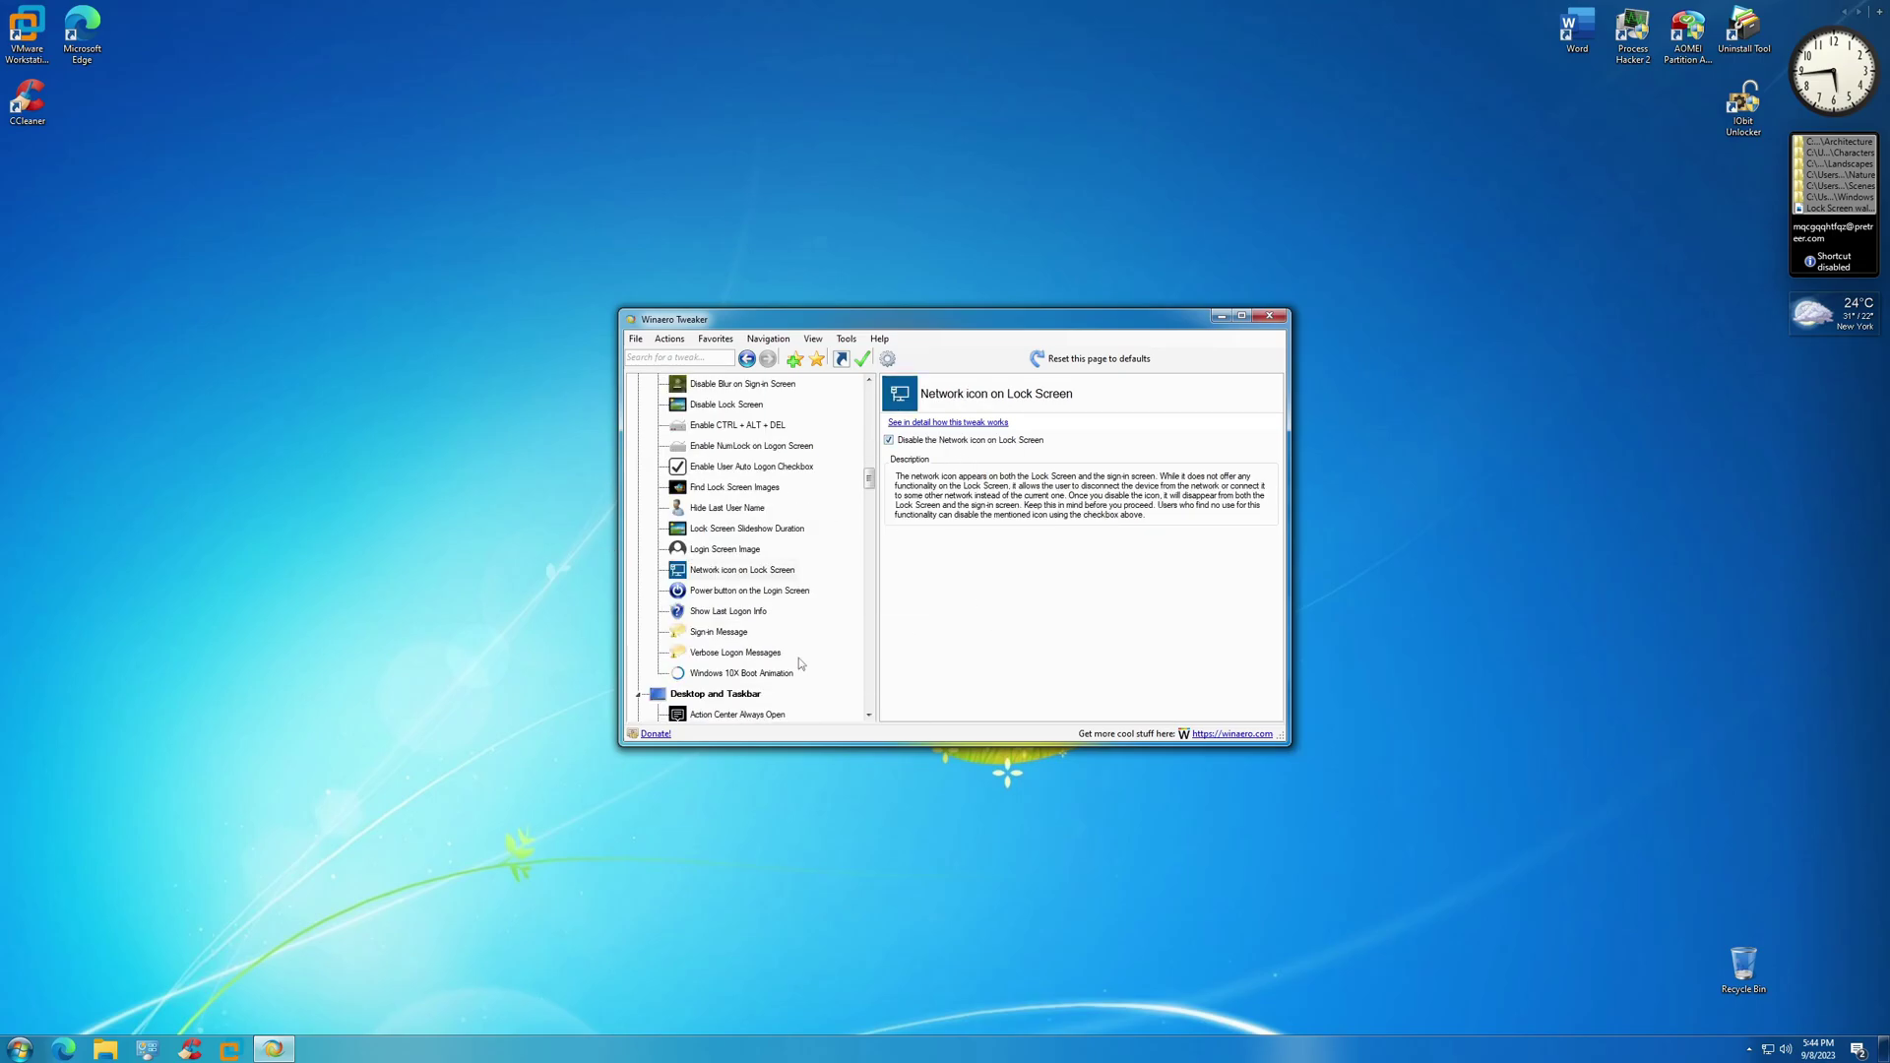
pyautogui.click(829, 637)
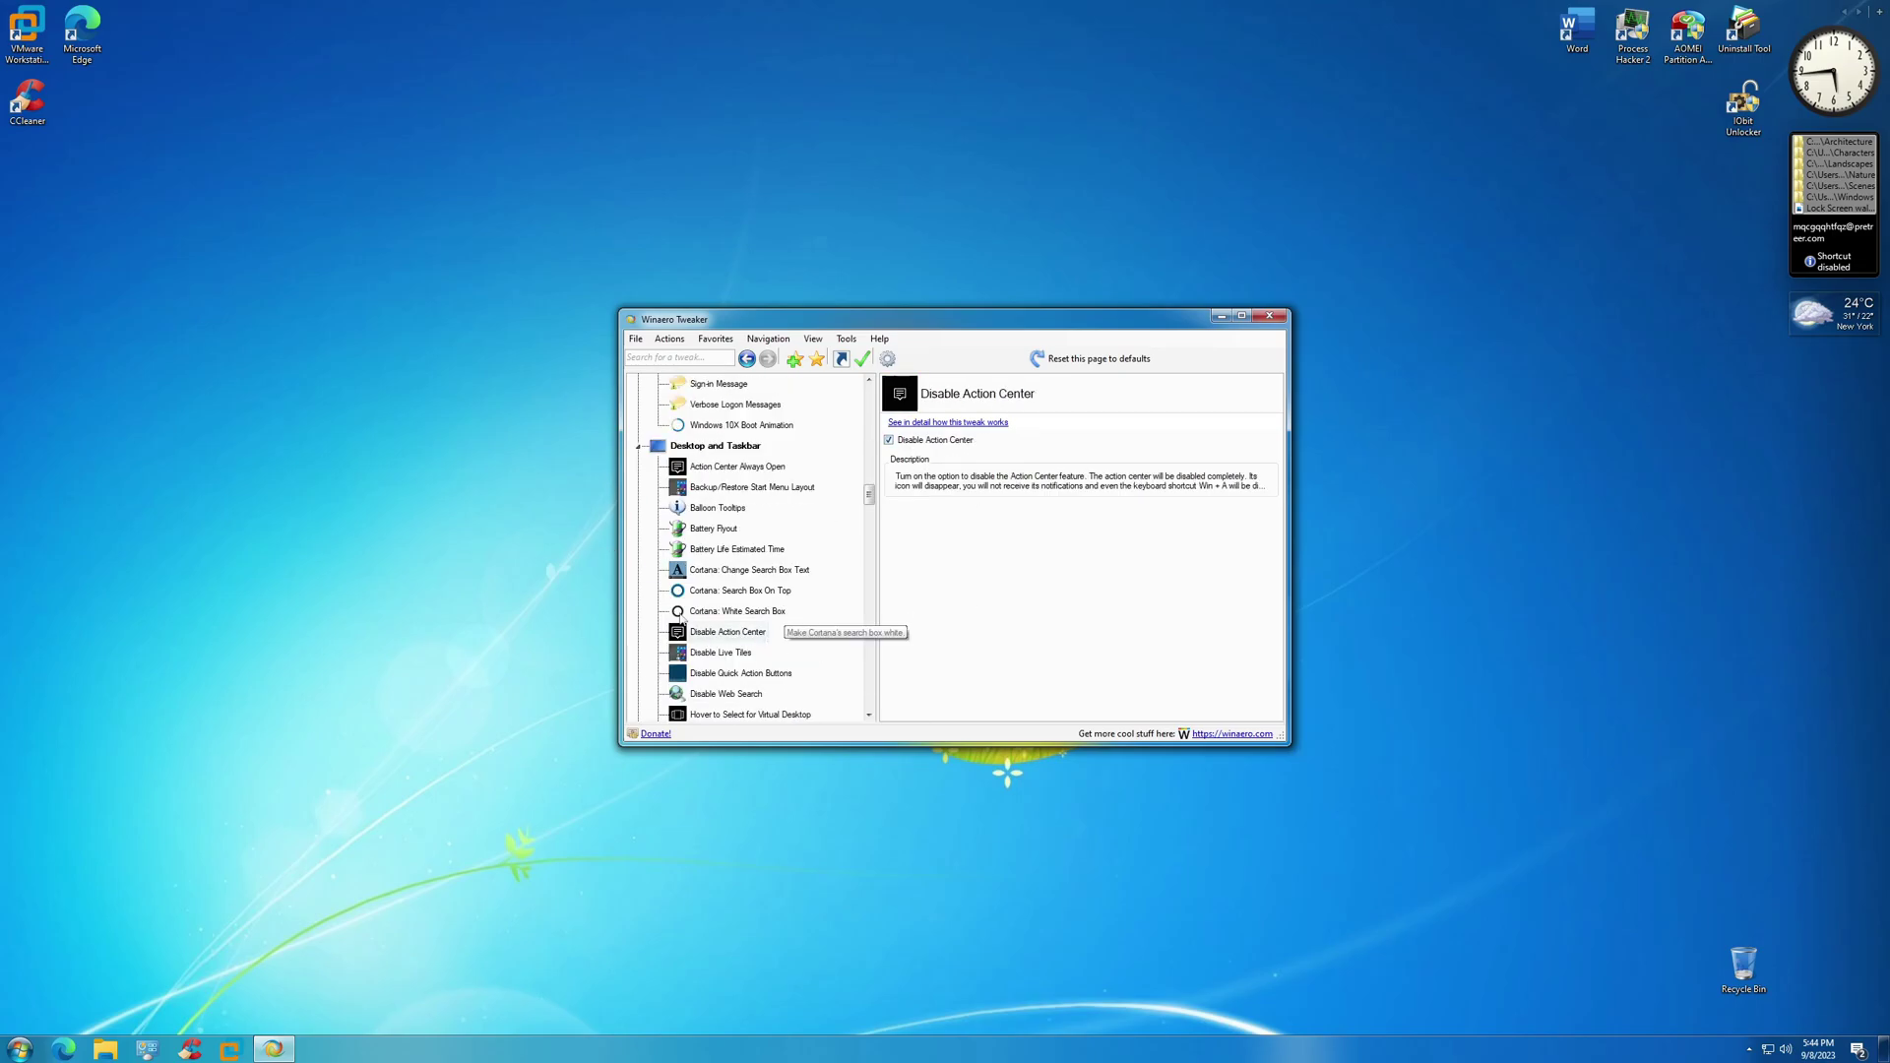
pyautogui.click(743, 694)
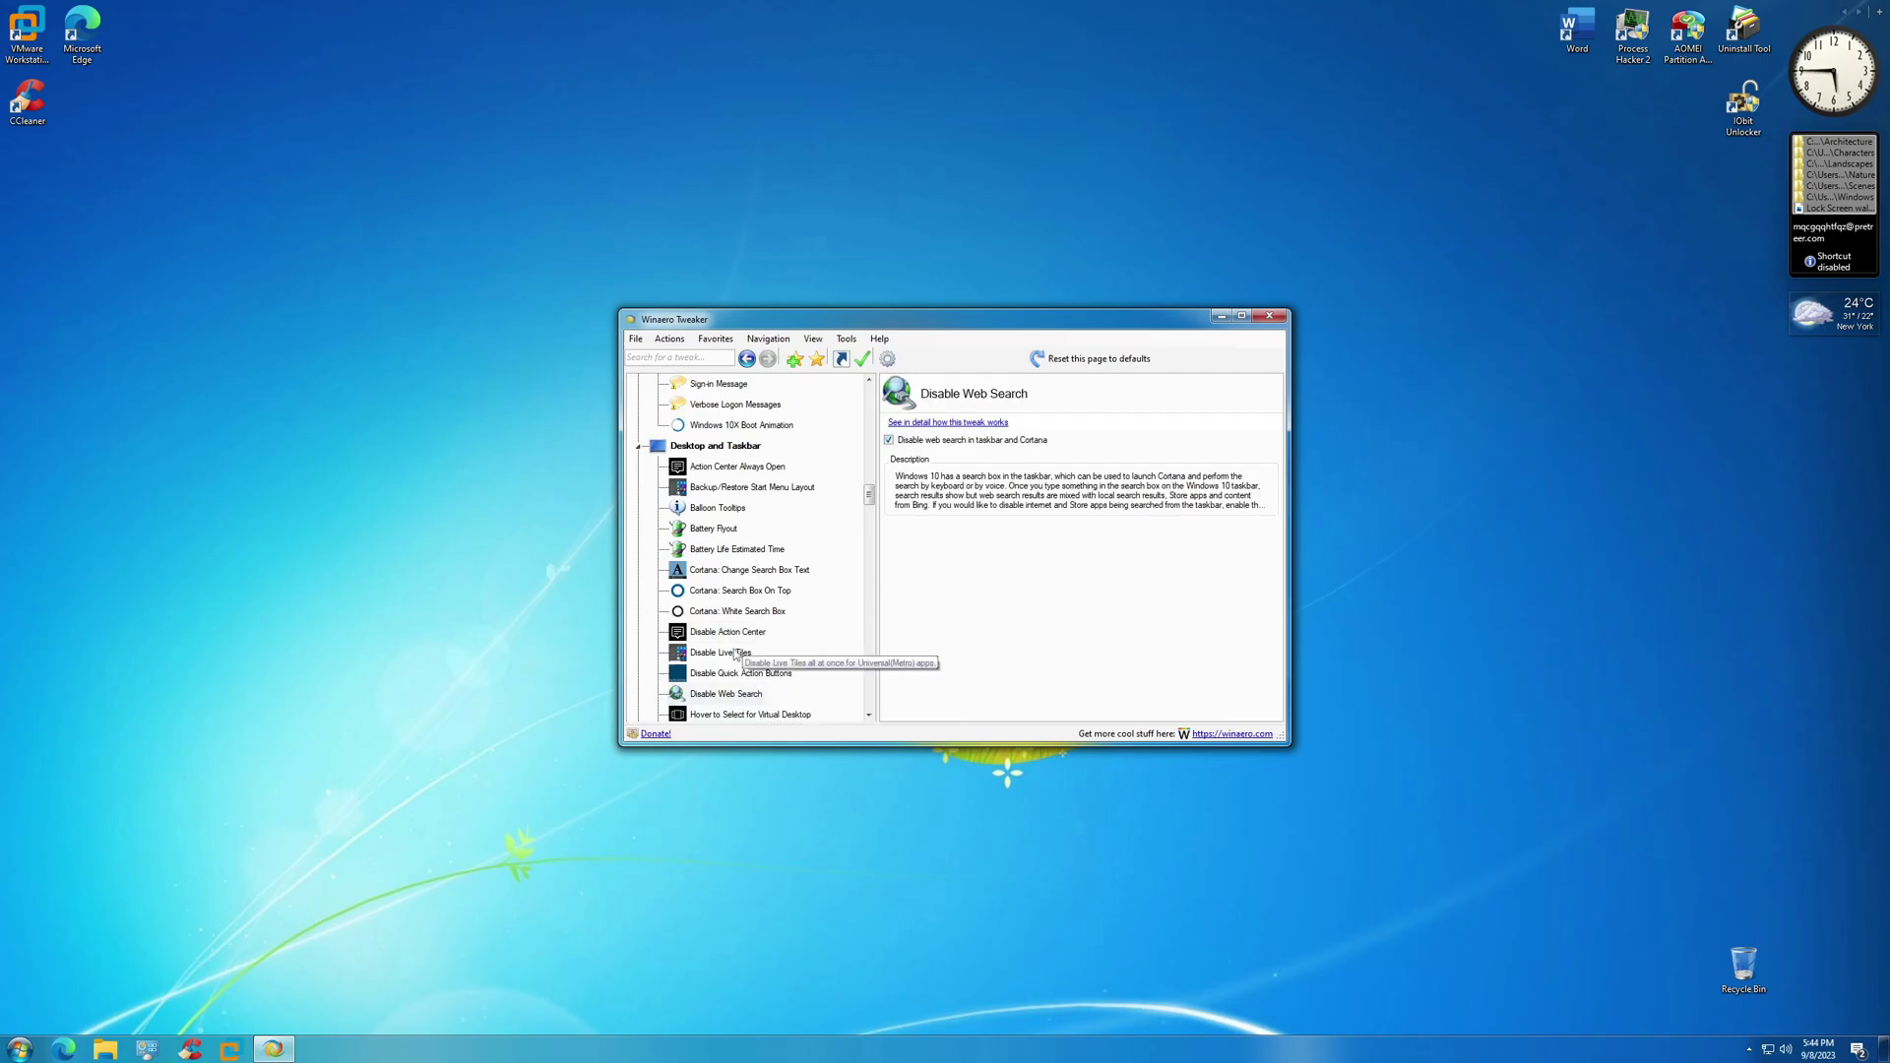
# Open the Battery Flyout tweak and enable the old volume control
pyautogui.click(718, 530)
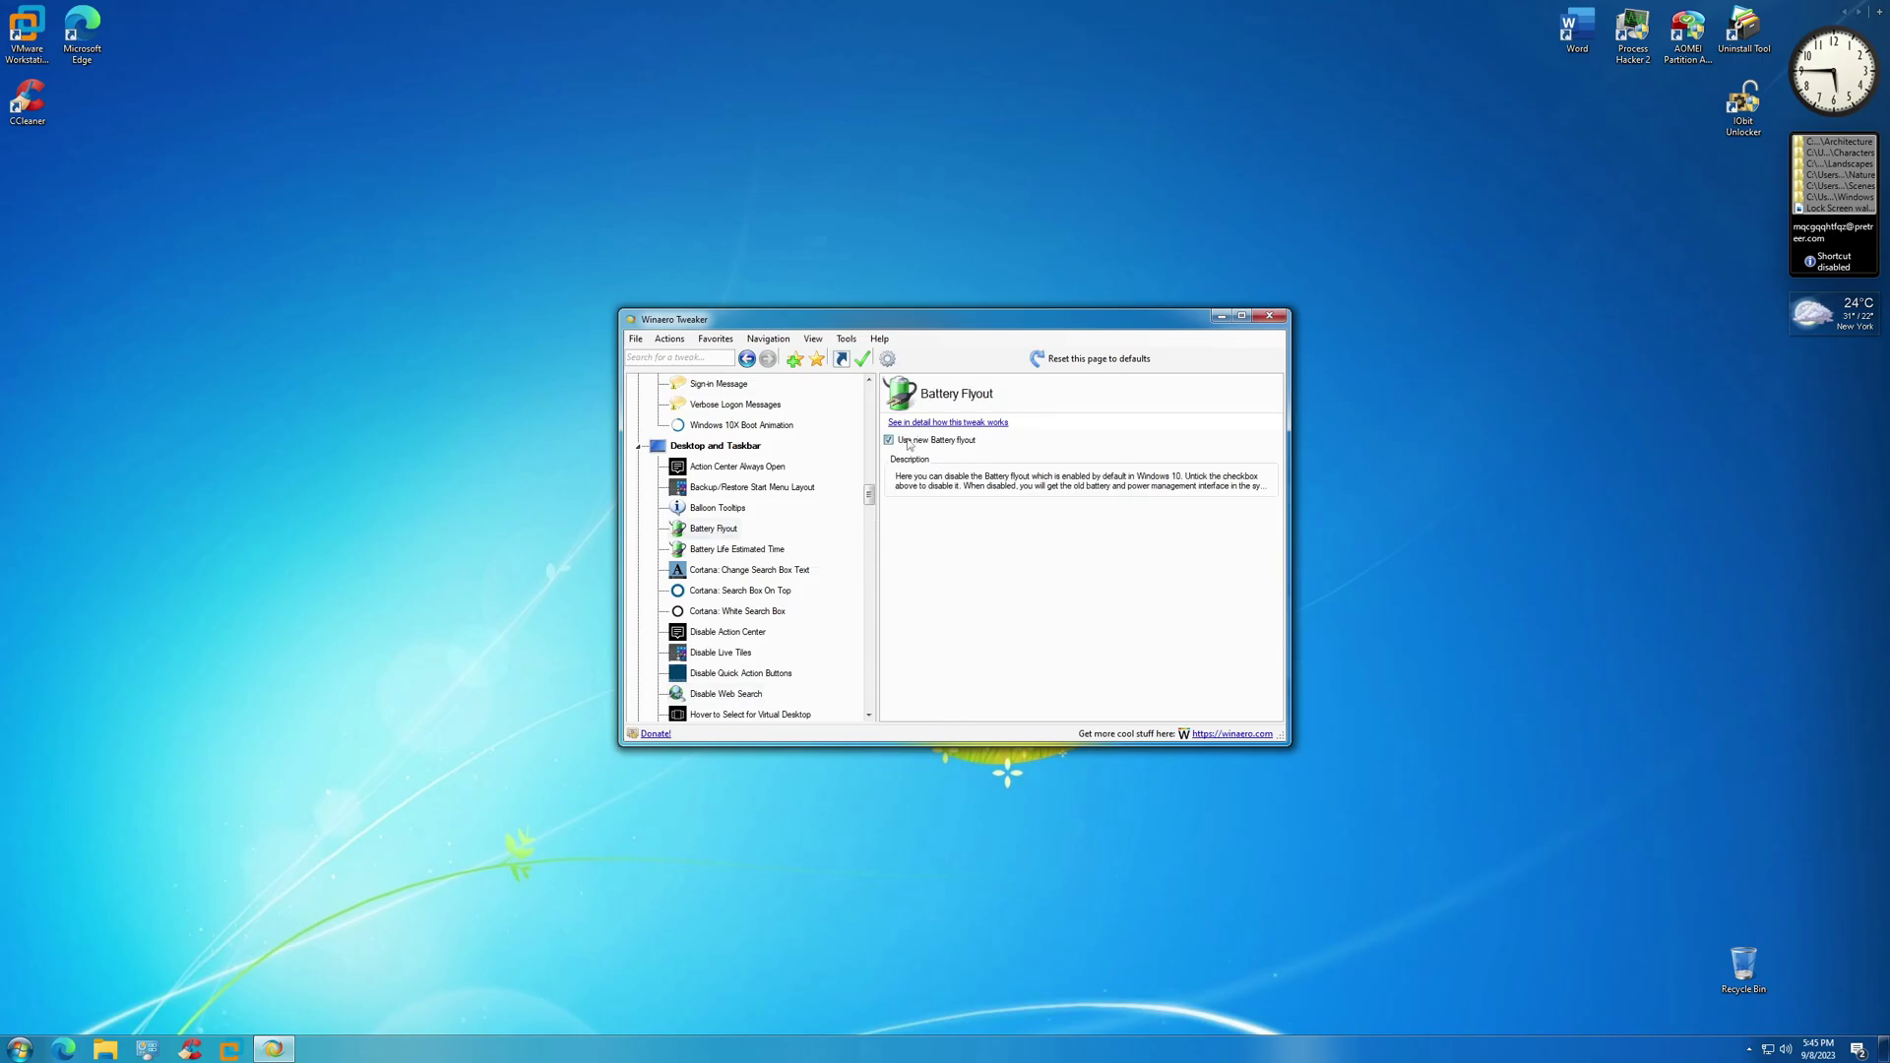
pyautogui.scroll(-2, 764, 558)
pyautogui.click(723, 652)
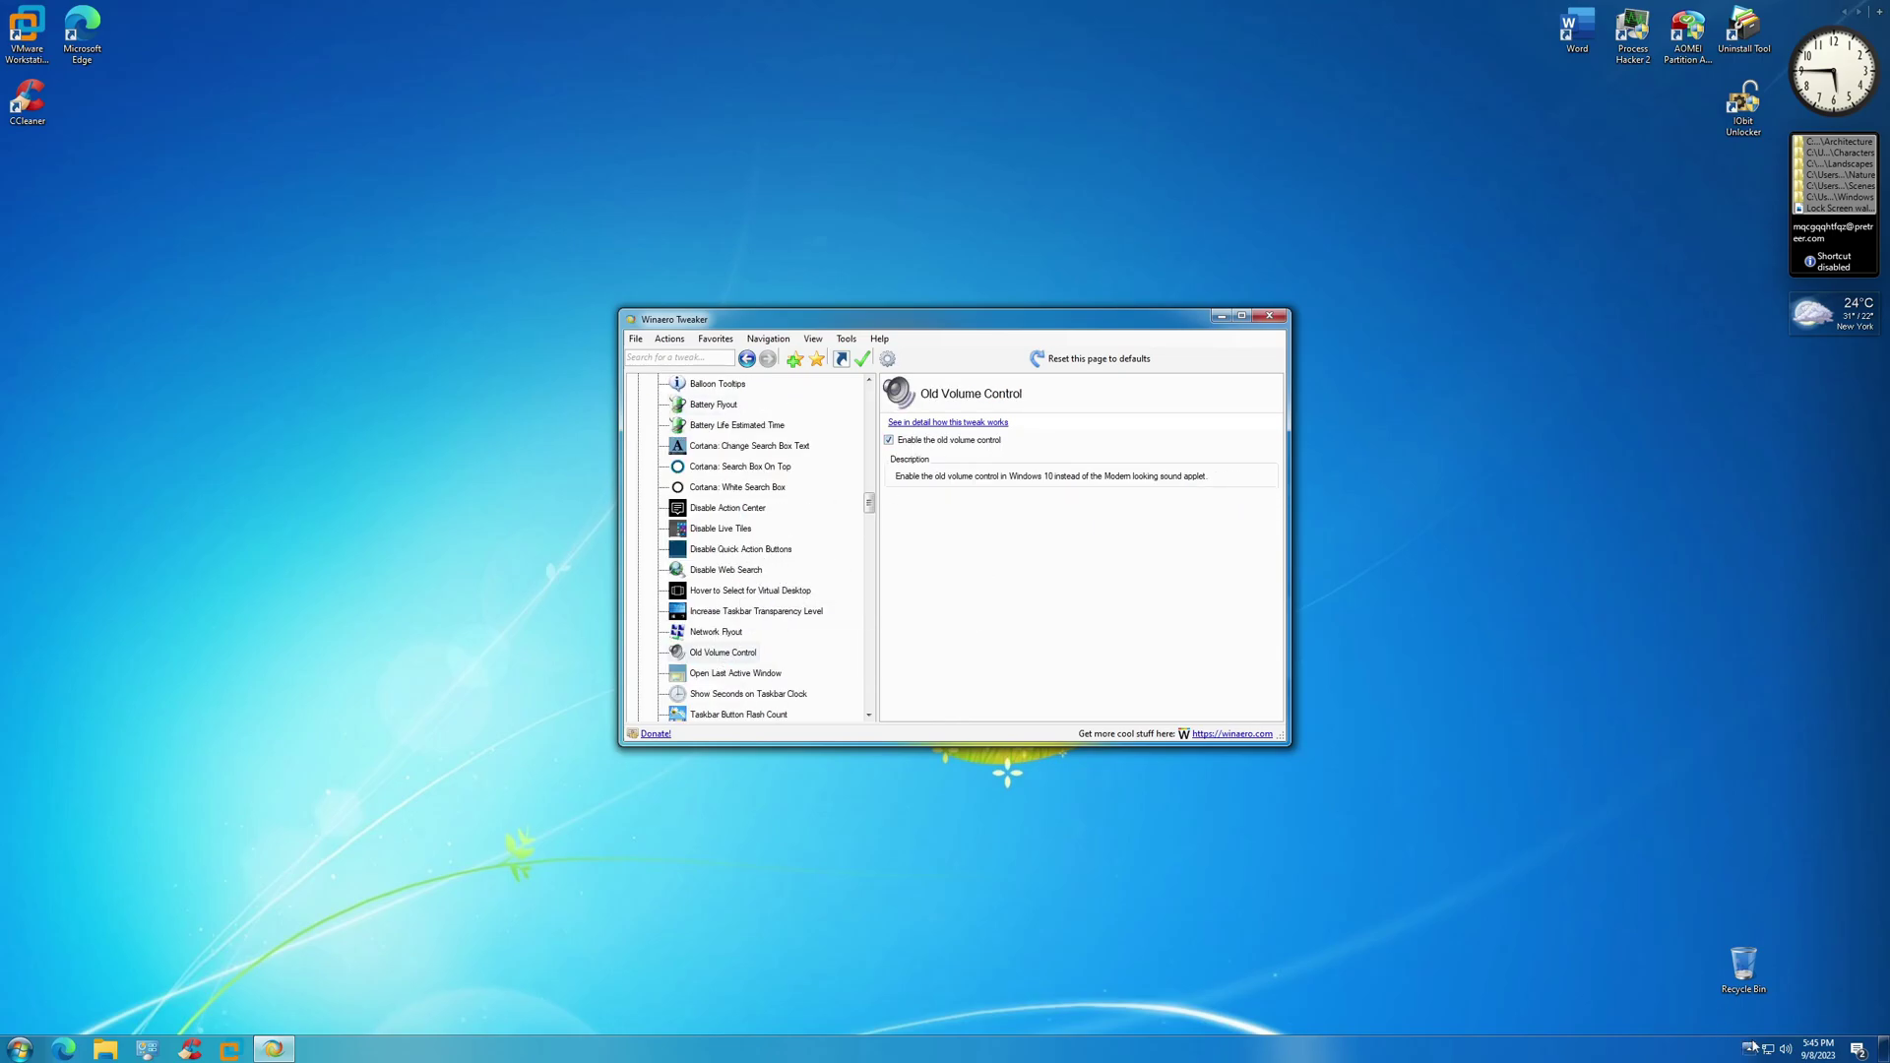
# Among the Settings and Control Panel tweaks, disable online and video tips in Settings
pyautogui.click(1785, 1049)
pyautogui.click(959, 325)
pyautogui.scroll(-15, 774, 605)
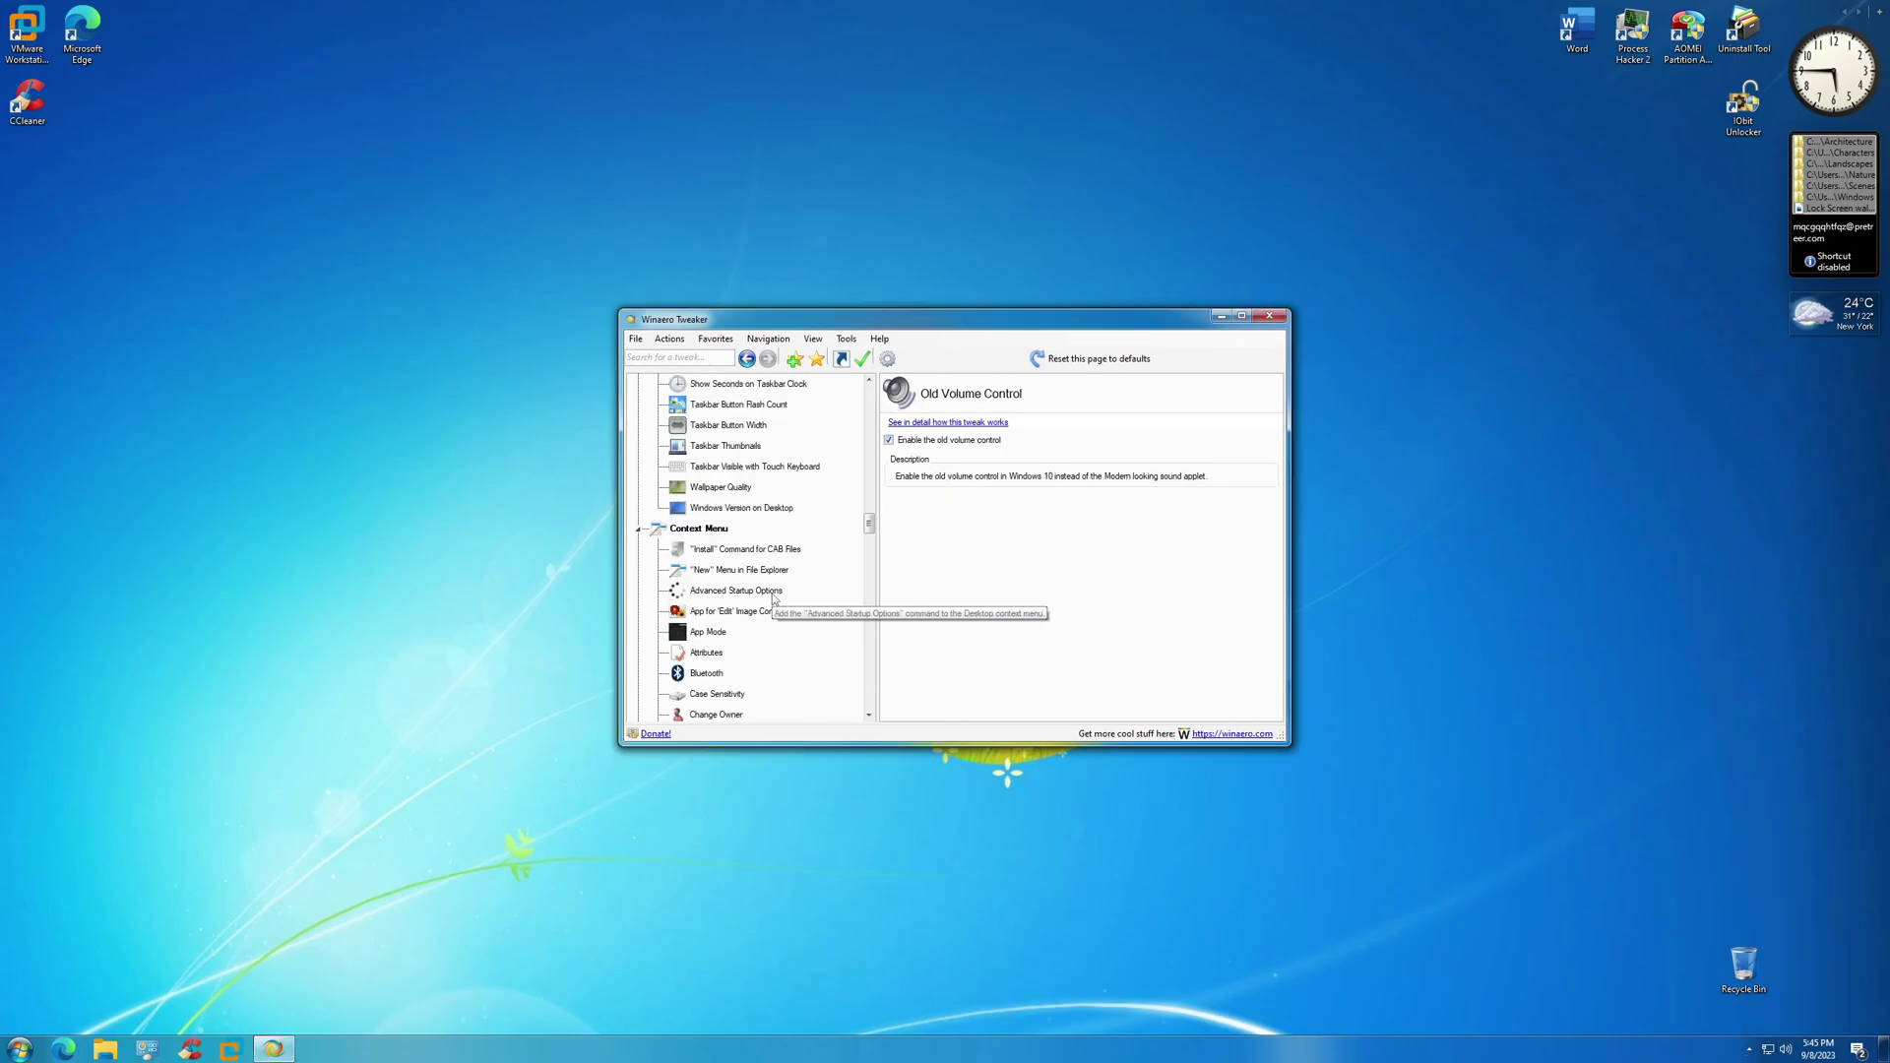
pyautogui.click(778, 507)
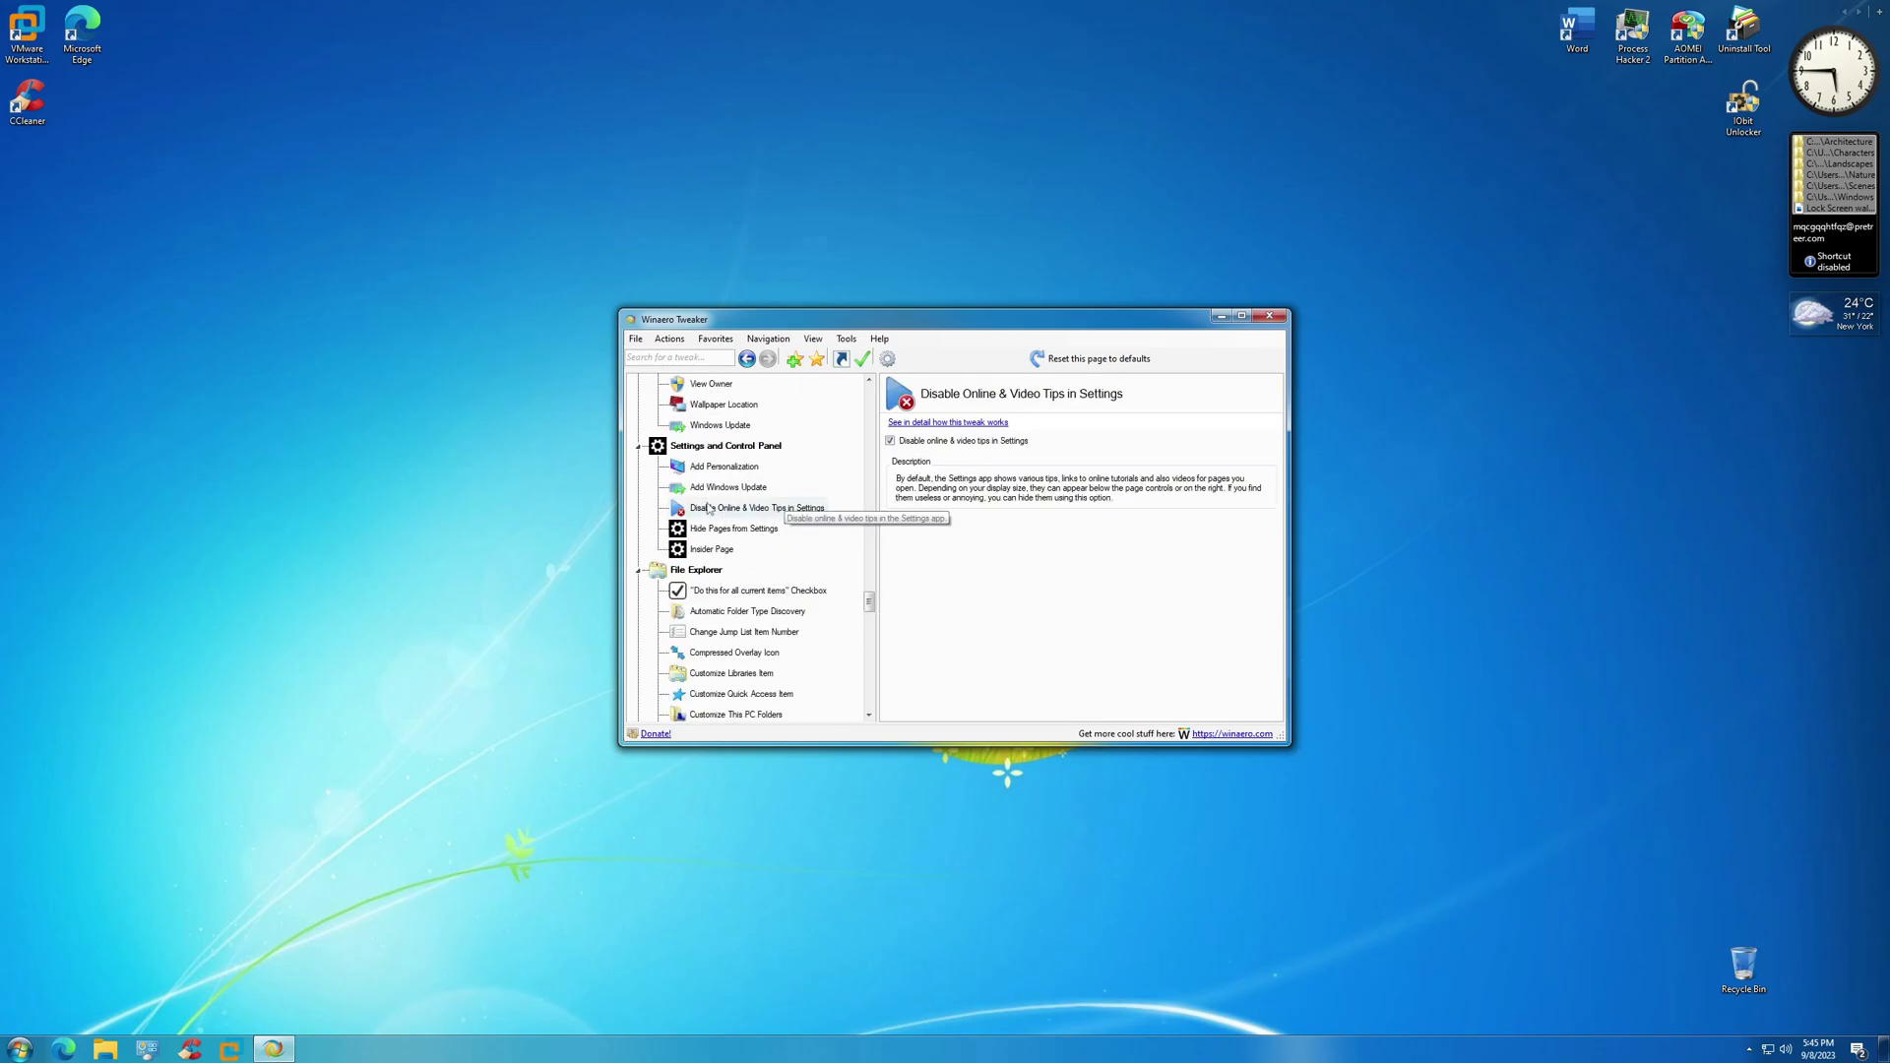
# Go through the Cortana and Windows Ink tweaks under Windows Apps, disable auto-update of Store apps, and close the tweaker
pyautogui.scroll(-15, 787, 610)
pyautogui.click(746, 530)
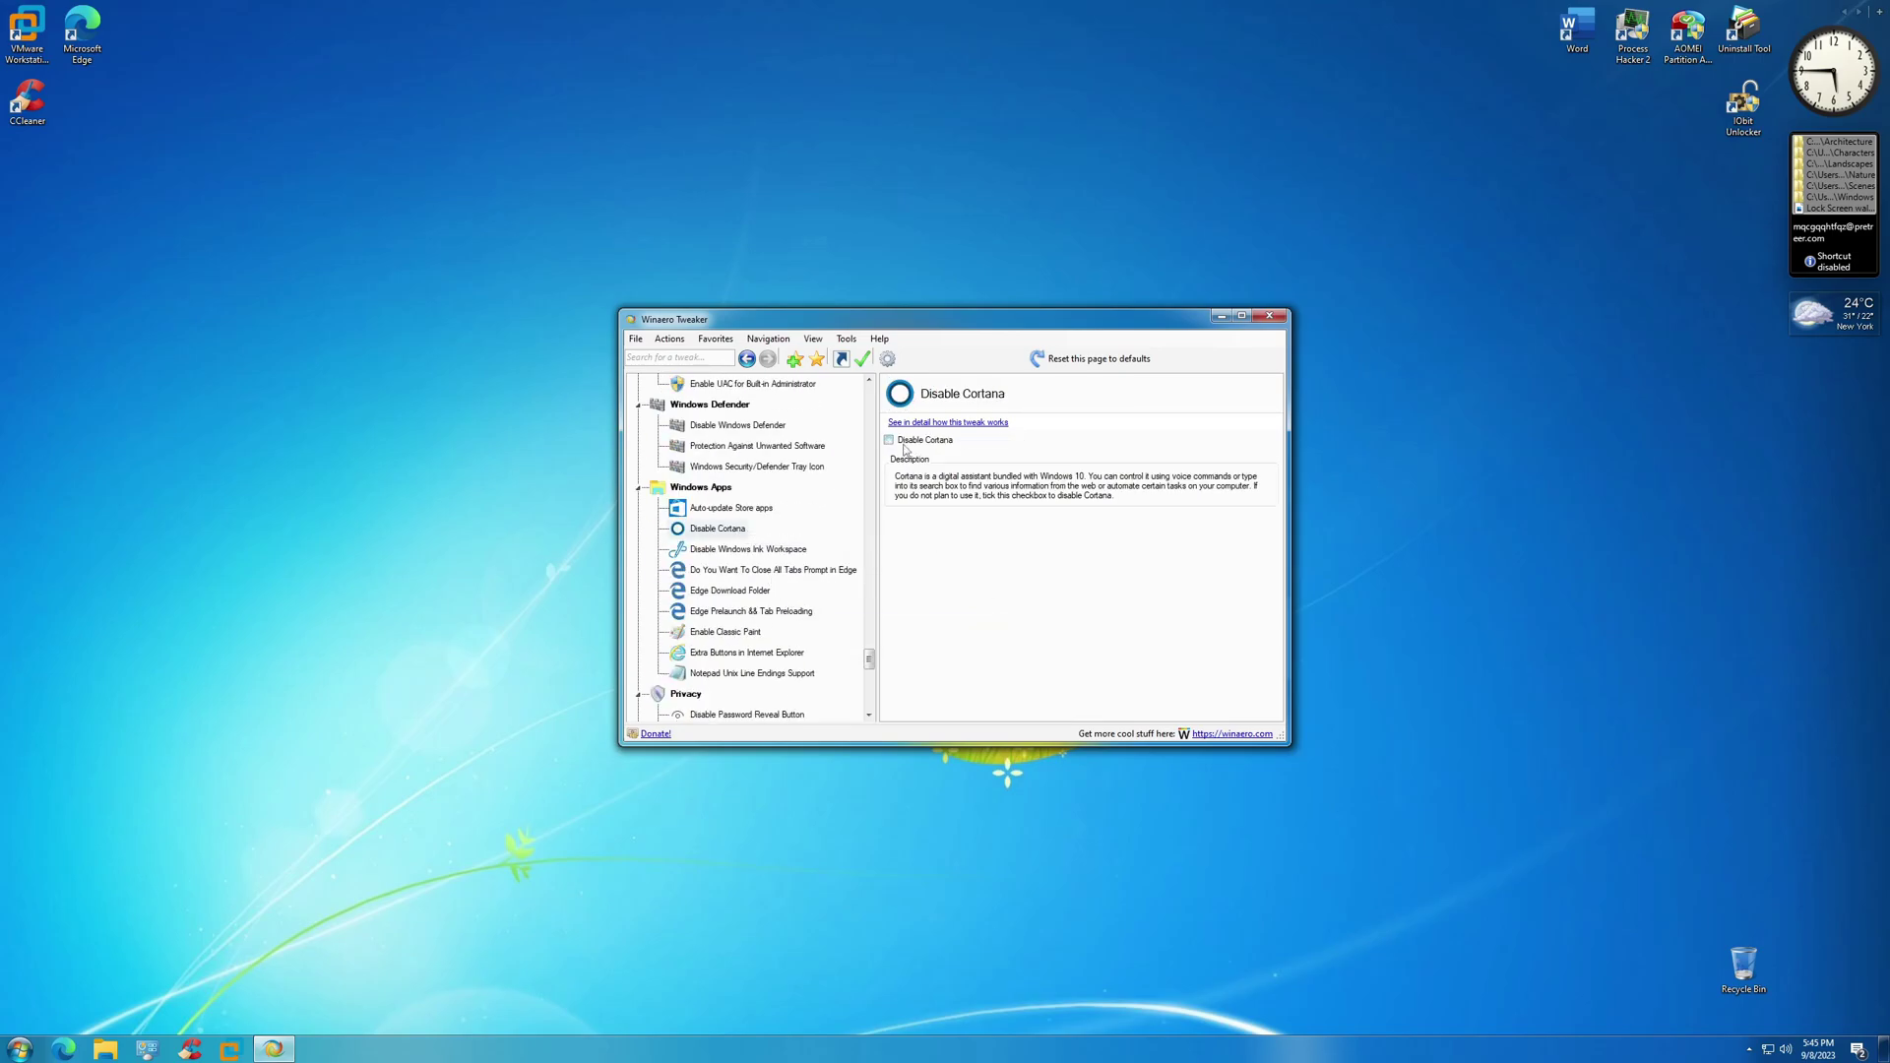
pyautogui.click(743, 548)
pyautogui.click(763, 508)
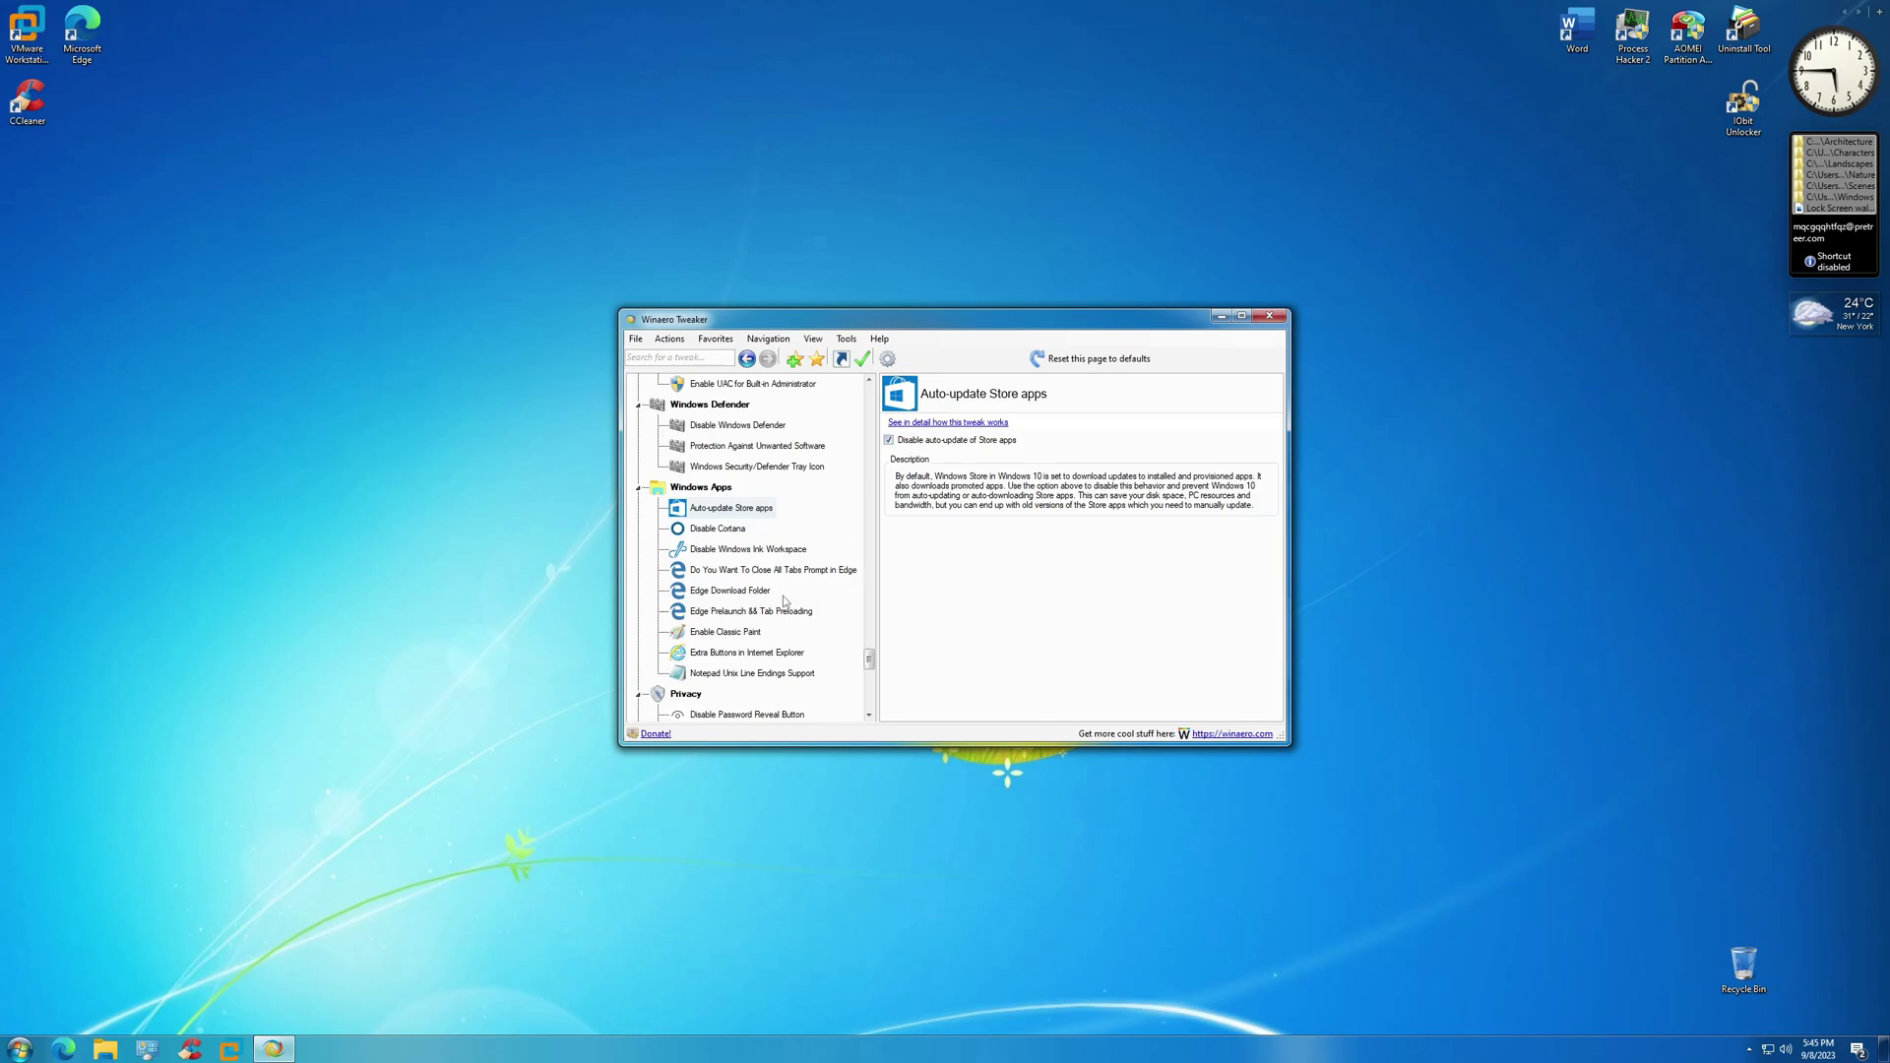
pyautogui.scroll(-10, 785, 601)
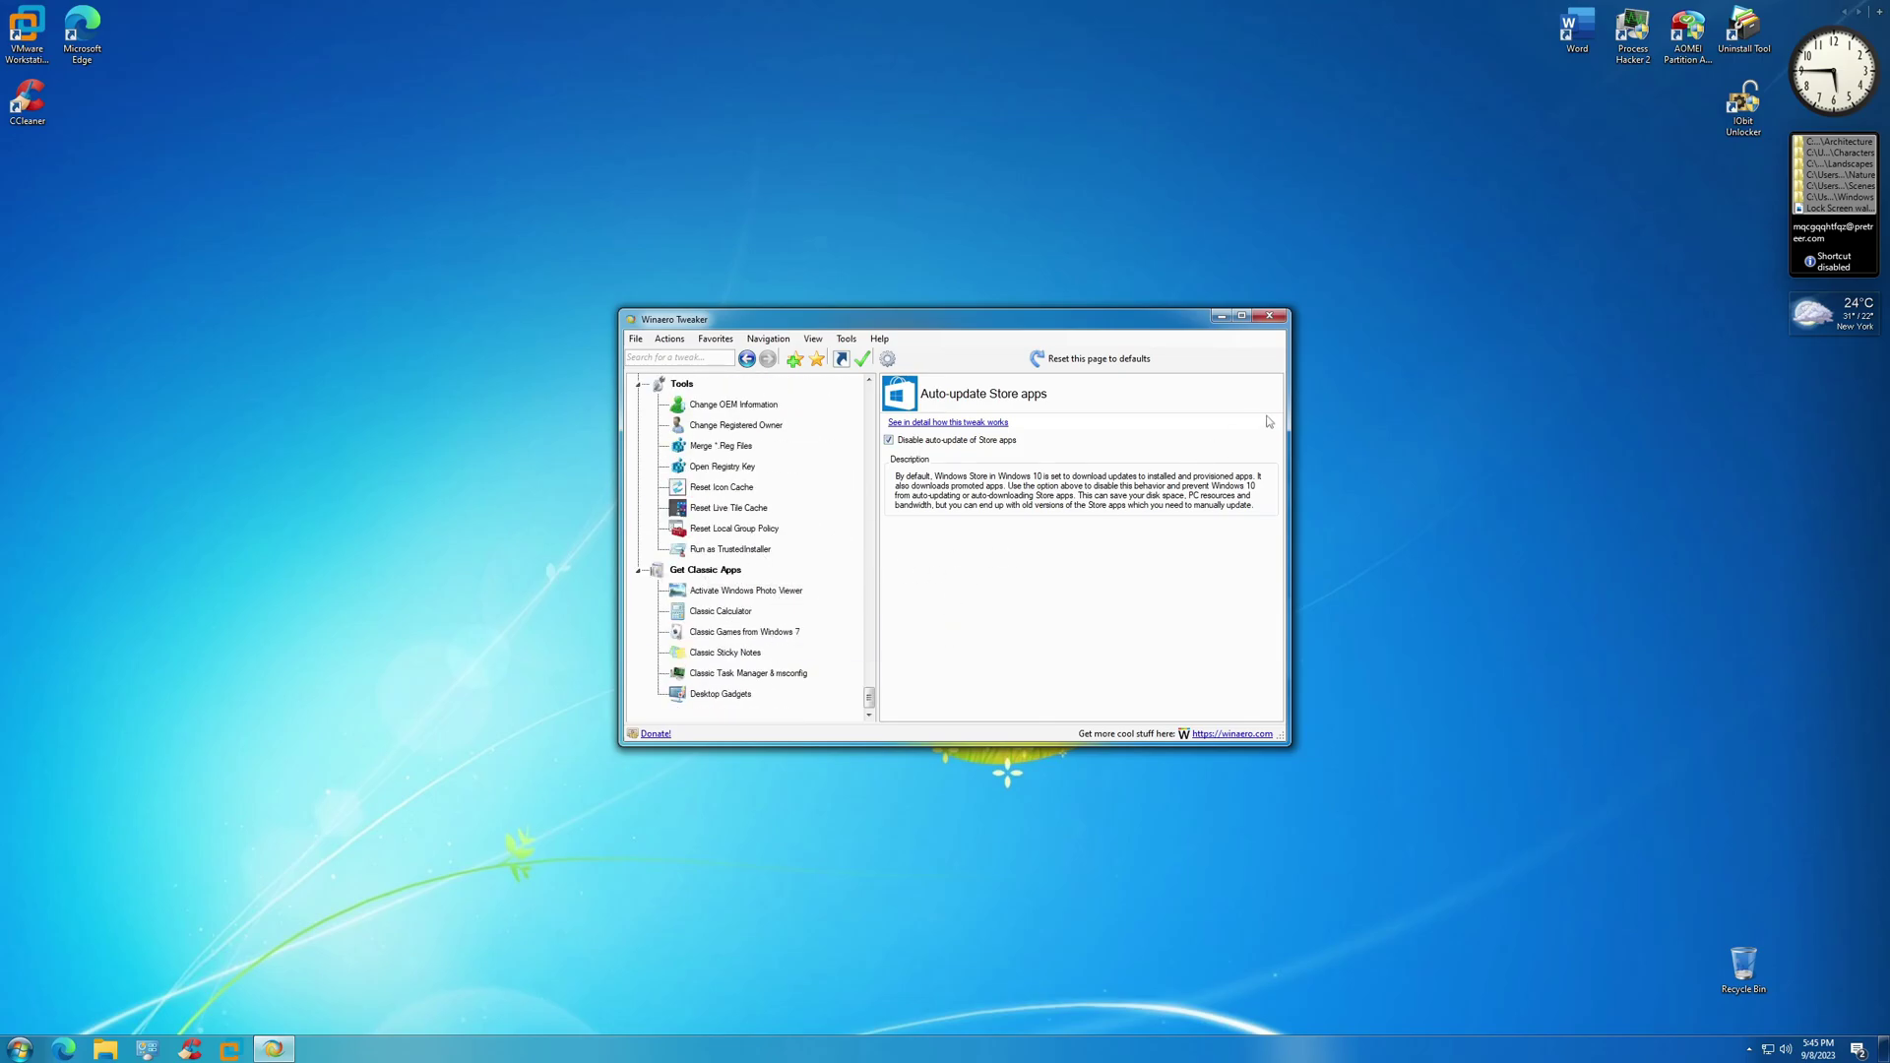
pyautogui.click(1270, 316)
pyautogui.moveTo(1211, 645); pyautogui.dragTo(965, 552)
pyautogui.moveTo(1304, 591); pyautogui.dragTo(797, 363)
pyautogui.press('Delete')
pyautogui.press('Return')
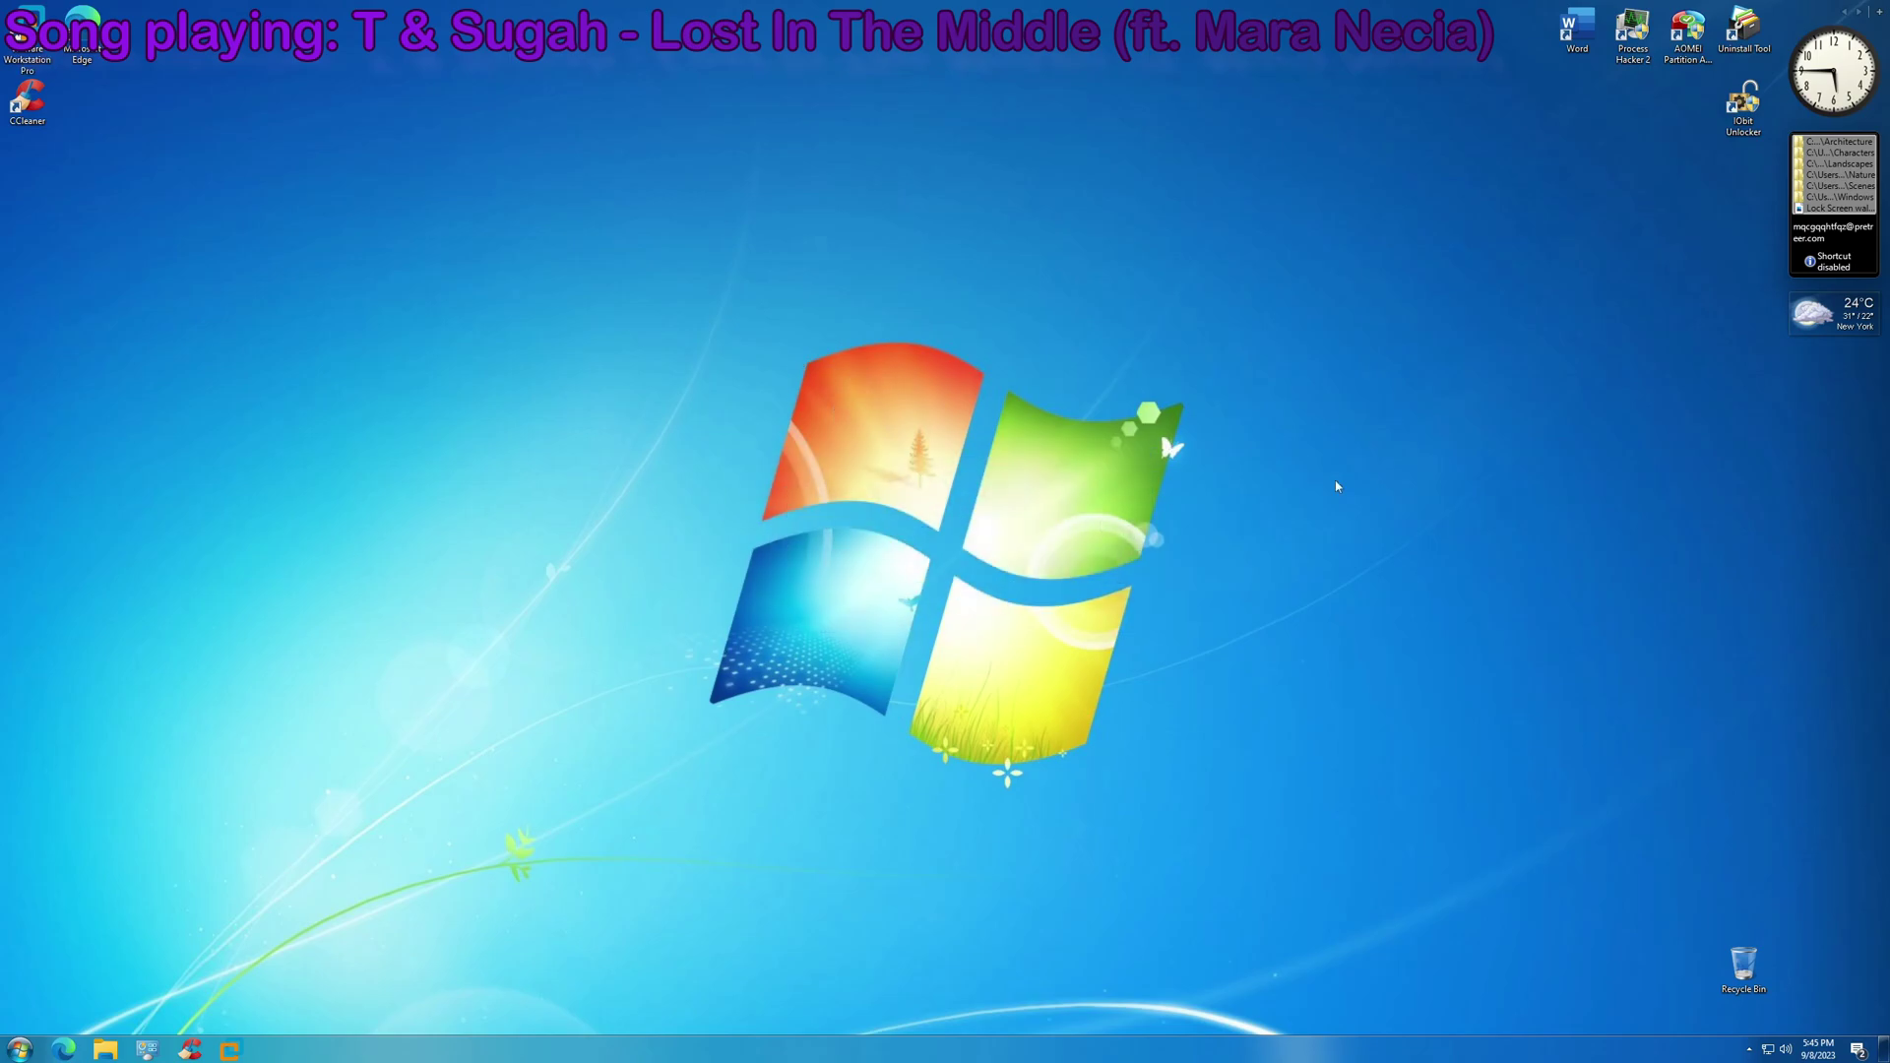
# Restart Windows to apply the tweaks and sign back in with the account password
pyautogui.press('super')
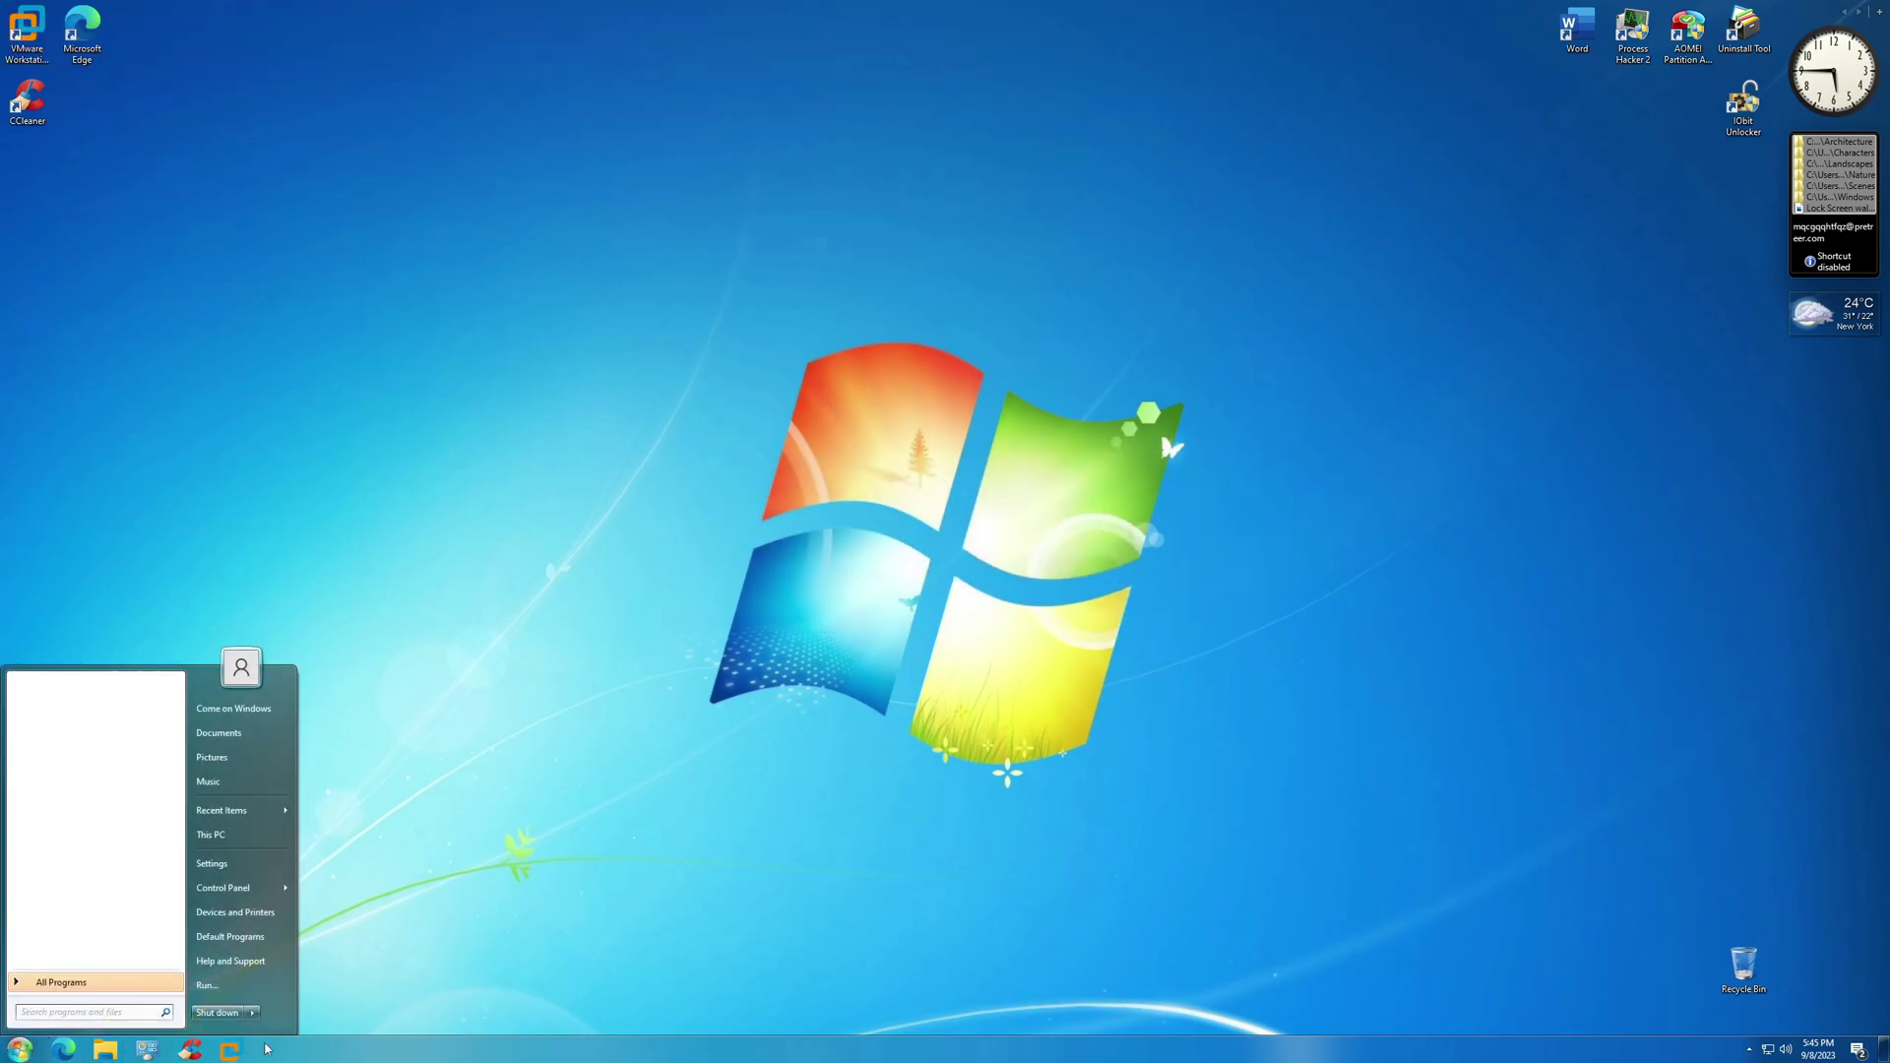
pyautogui.click(252, 1012)
pyautogui.click(306, 991)
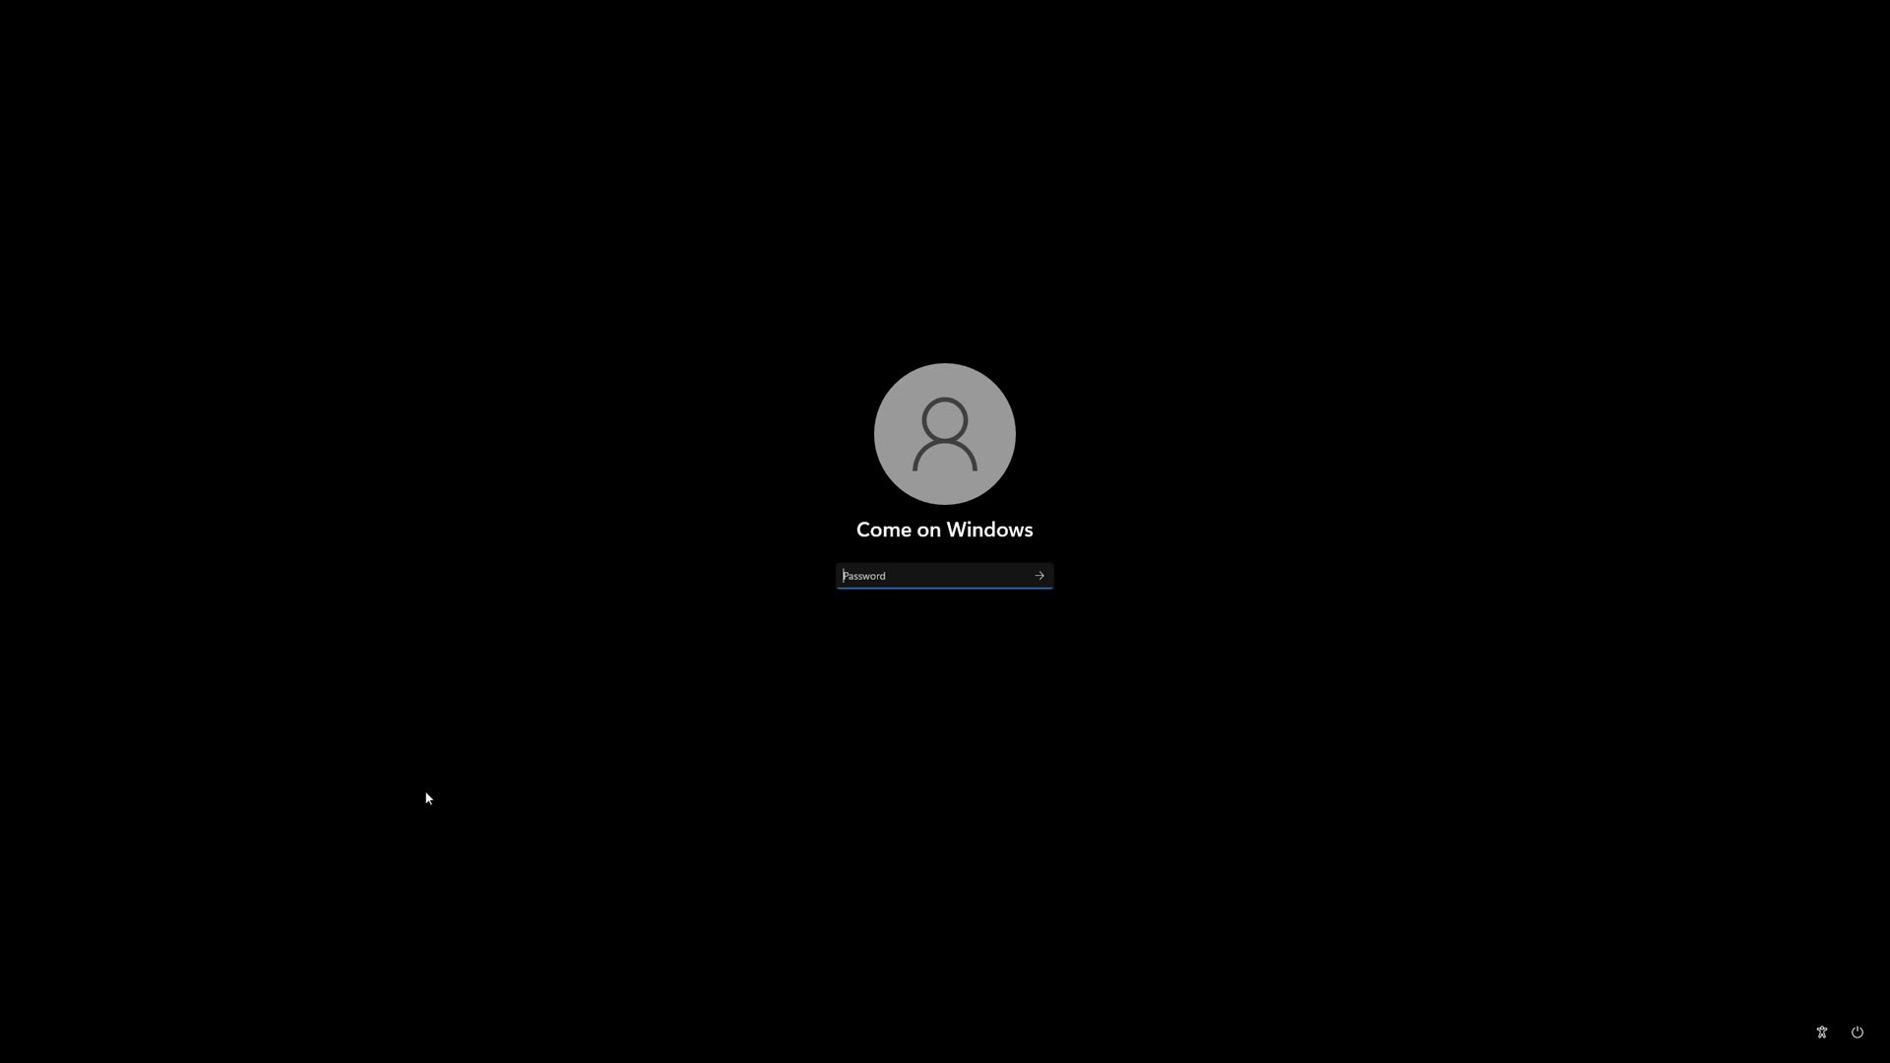
pyautogui.write('a')
pyautogui.press('Return')
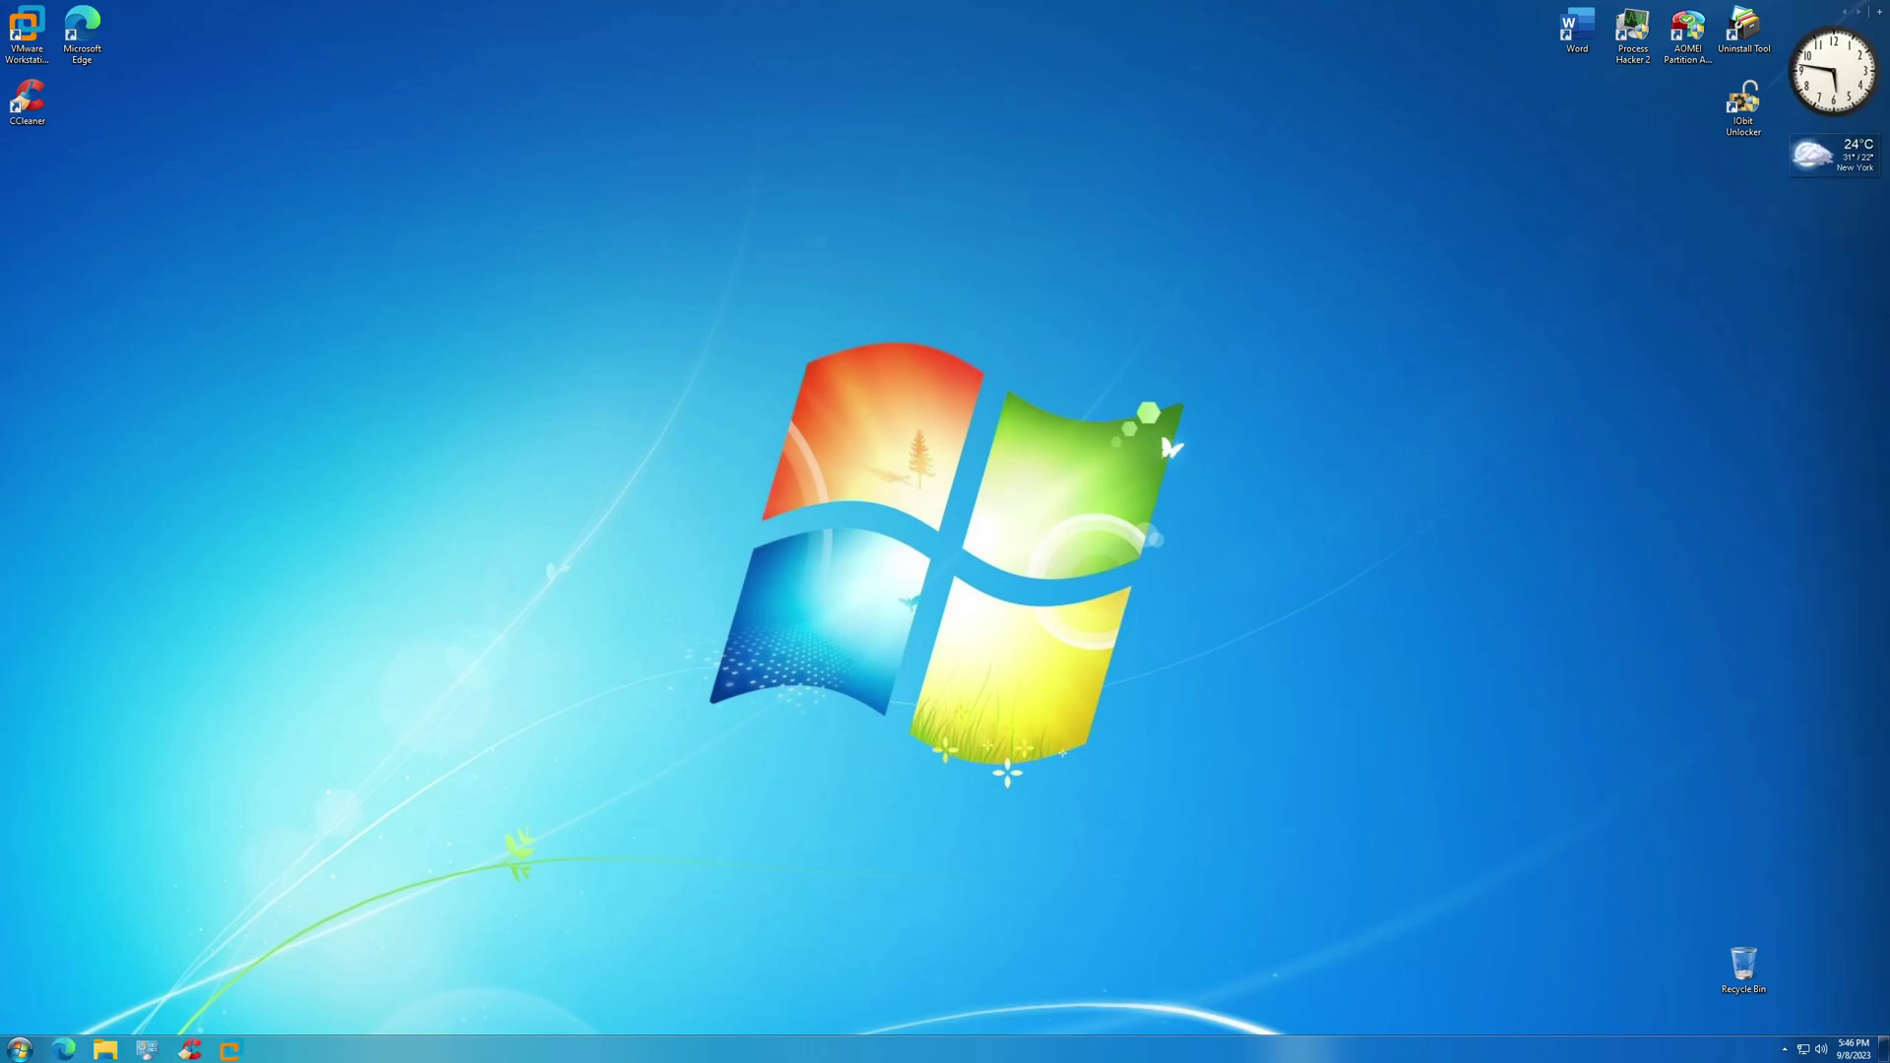
pyautogui.click(1100, 388)
pyautogui.moveTo(523, 585); pyautogui.dragTo(670, 517)
pyautogui.moveTo(1238, 374)
pyautogui.mouseDown()
pyautogui.moveTo(980, 540)
pyautogui.moveTo(358, 721)
pyautogui.mouseUp()
pyautogui.rightClick(671, 595)
pyautogui.click(886, 460)
pyautogui.moveTo(319, 553); pyautogui.dragTo(915, 433)
pyautogui.moveTo(1031, 420); pyautogui.dragTo(543, 735)
pyautogui.moveTo(290, 645); pyautogui.dragTo(629, 588)
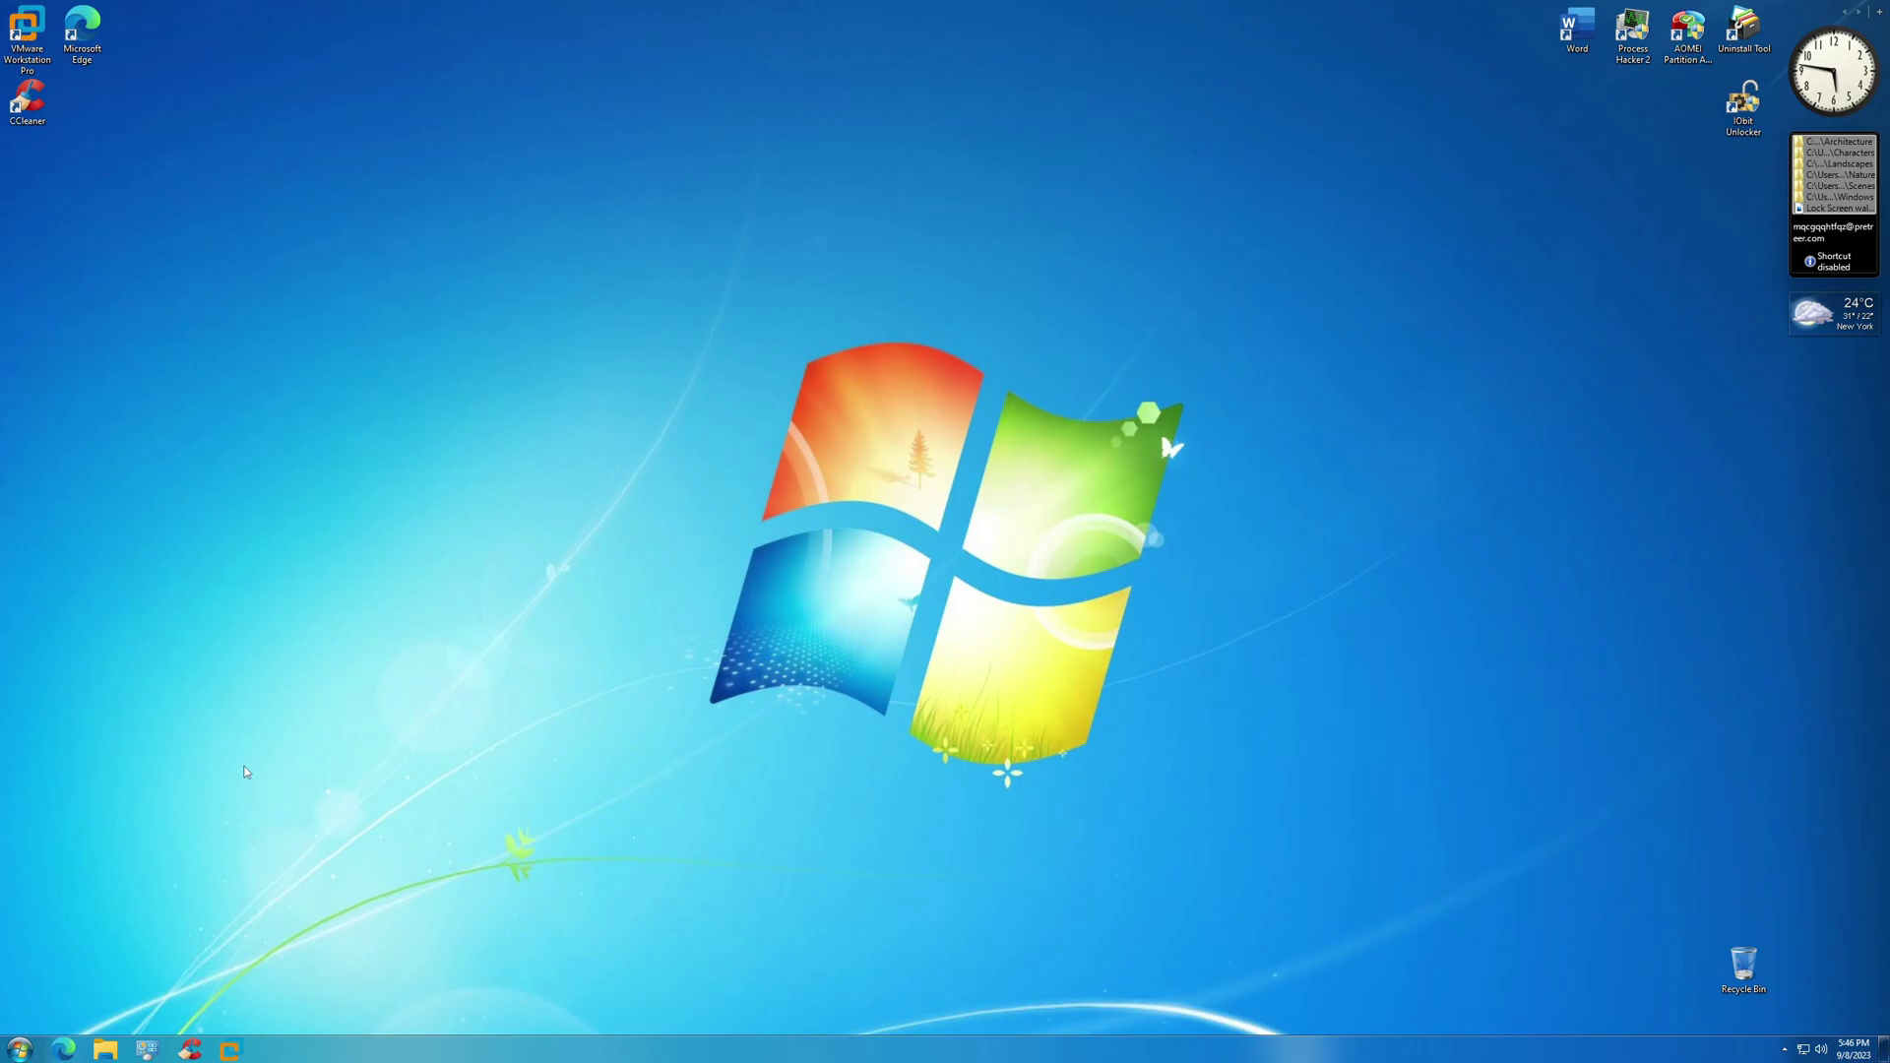
# Run winver to check the About Windows dialog, and dismiss it
pyautogui.press('super+r')
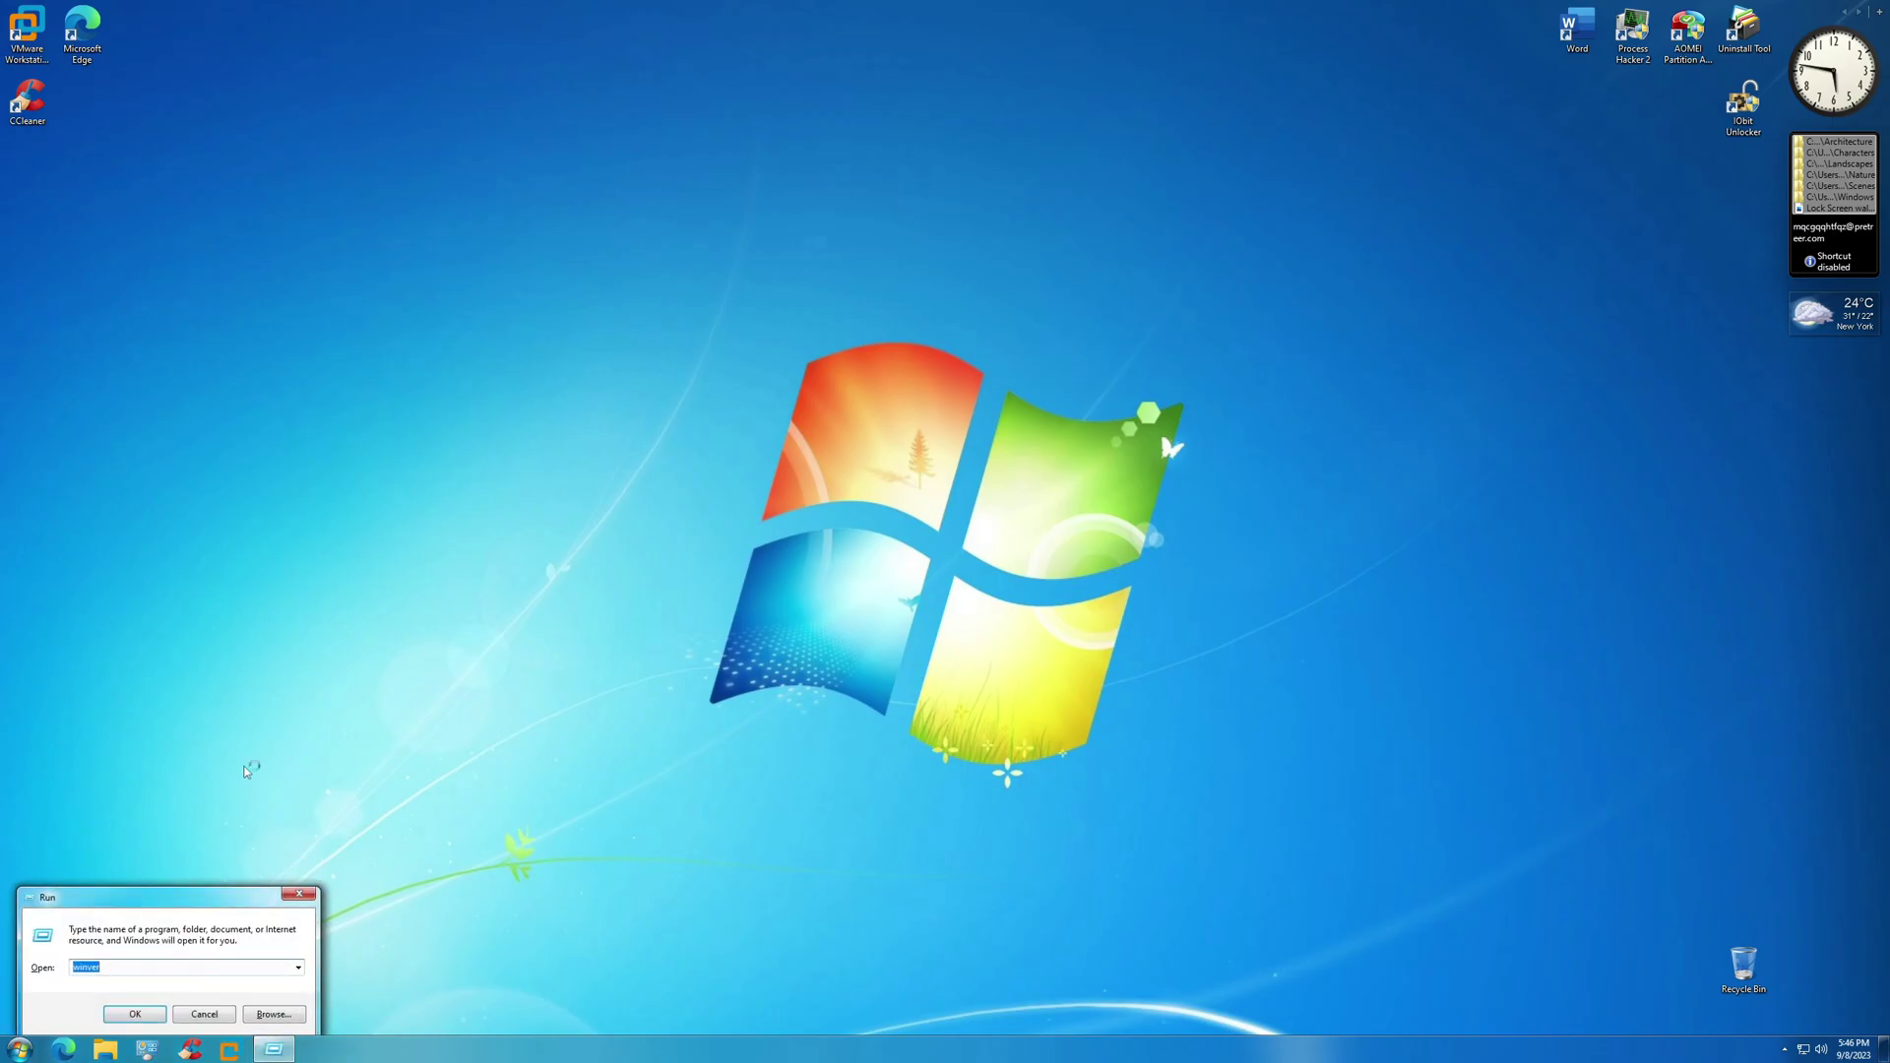
pyautogui.press('Return')
pyautogui.moveTo(147, 53); pyautogui.dragTo(436, 322)
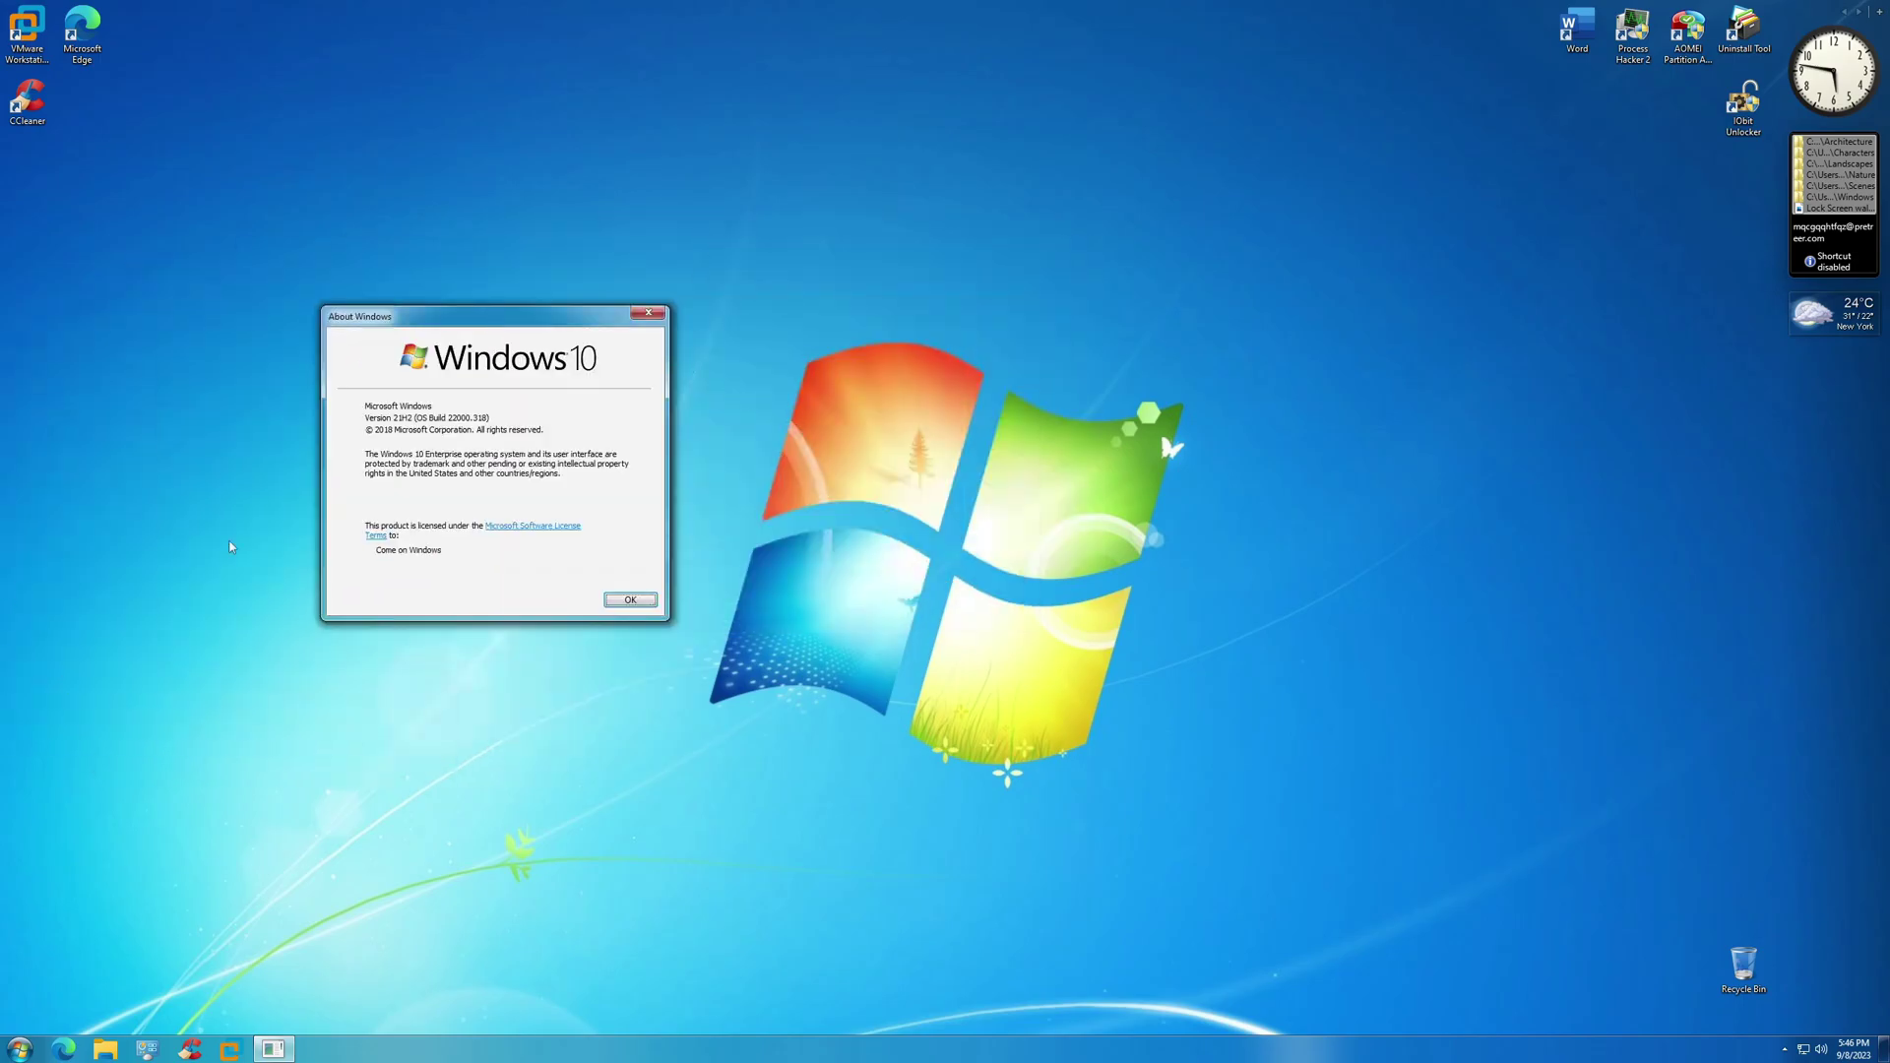
pyautogui.click(630, 600)
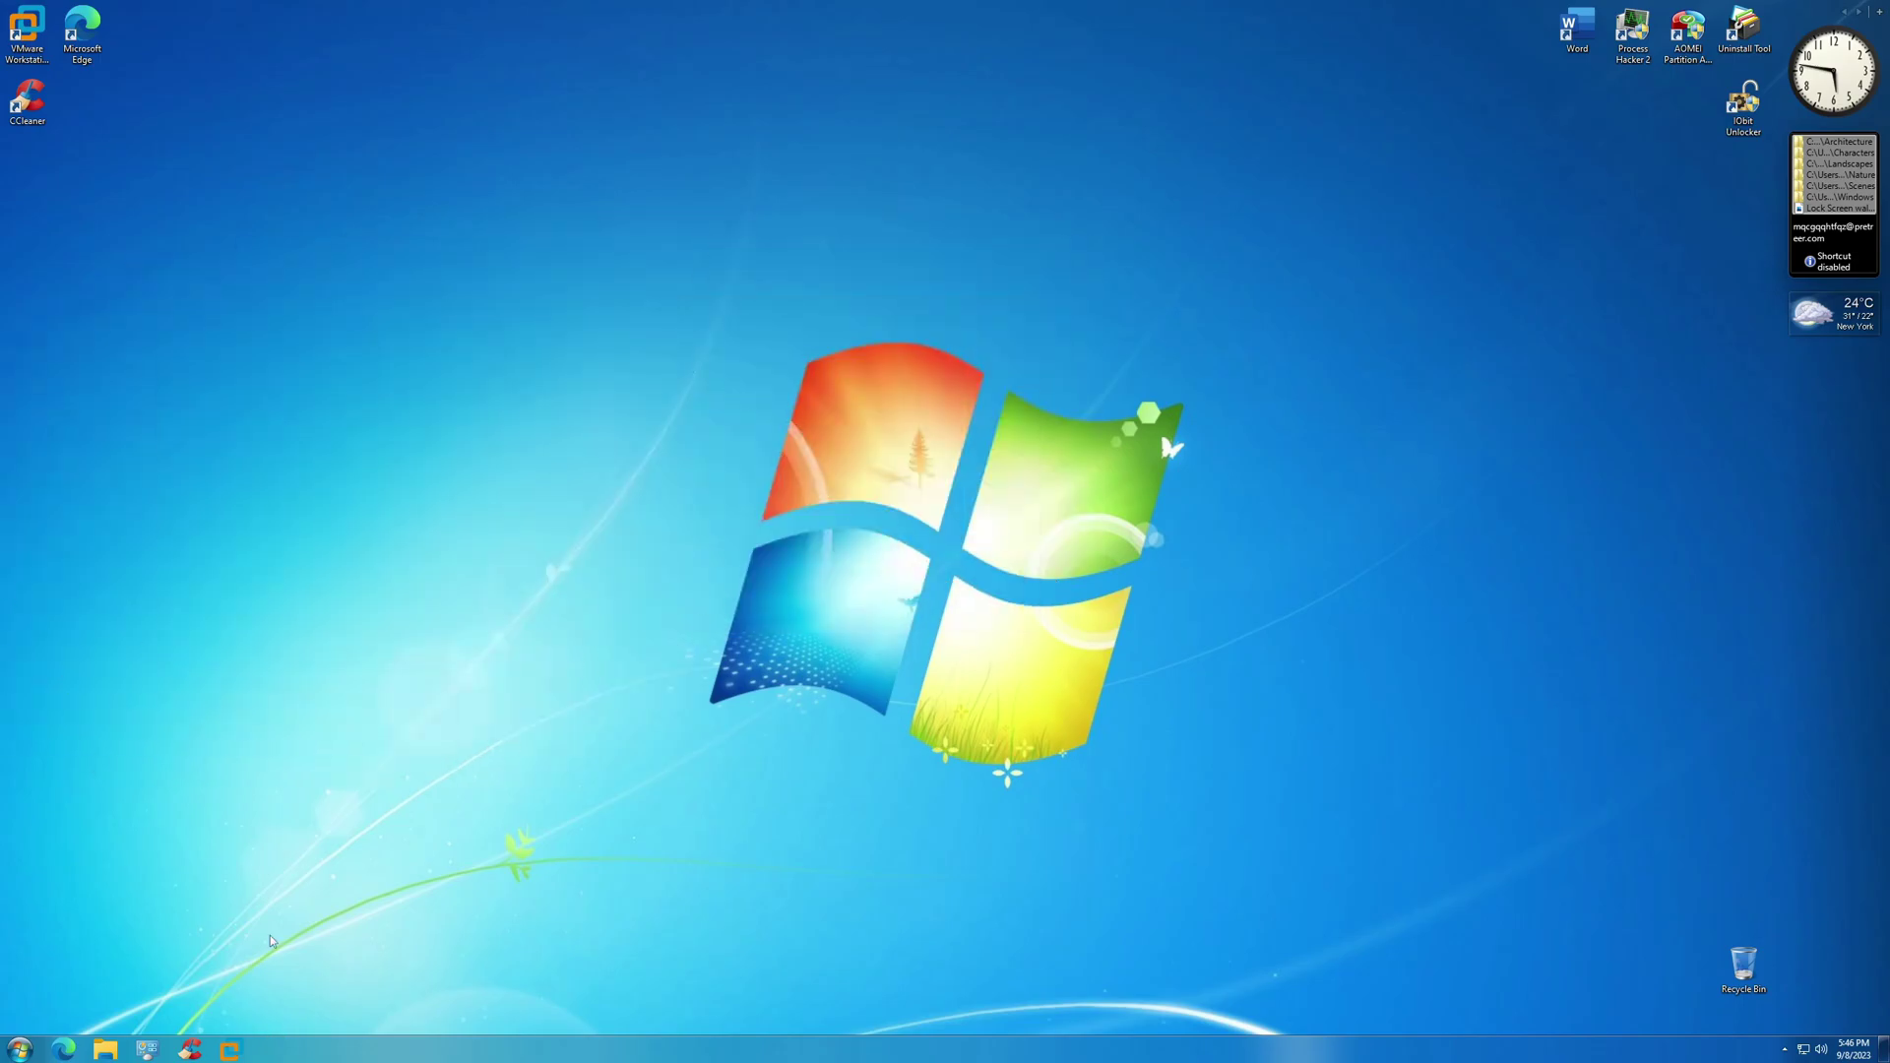
# Browse from This PC into the Windows folder on Local Disk (C:) to inspect the classic Explorer, and close it
pyautogui.click(110, 1053)
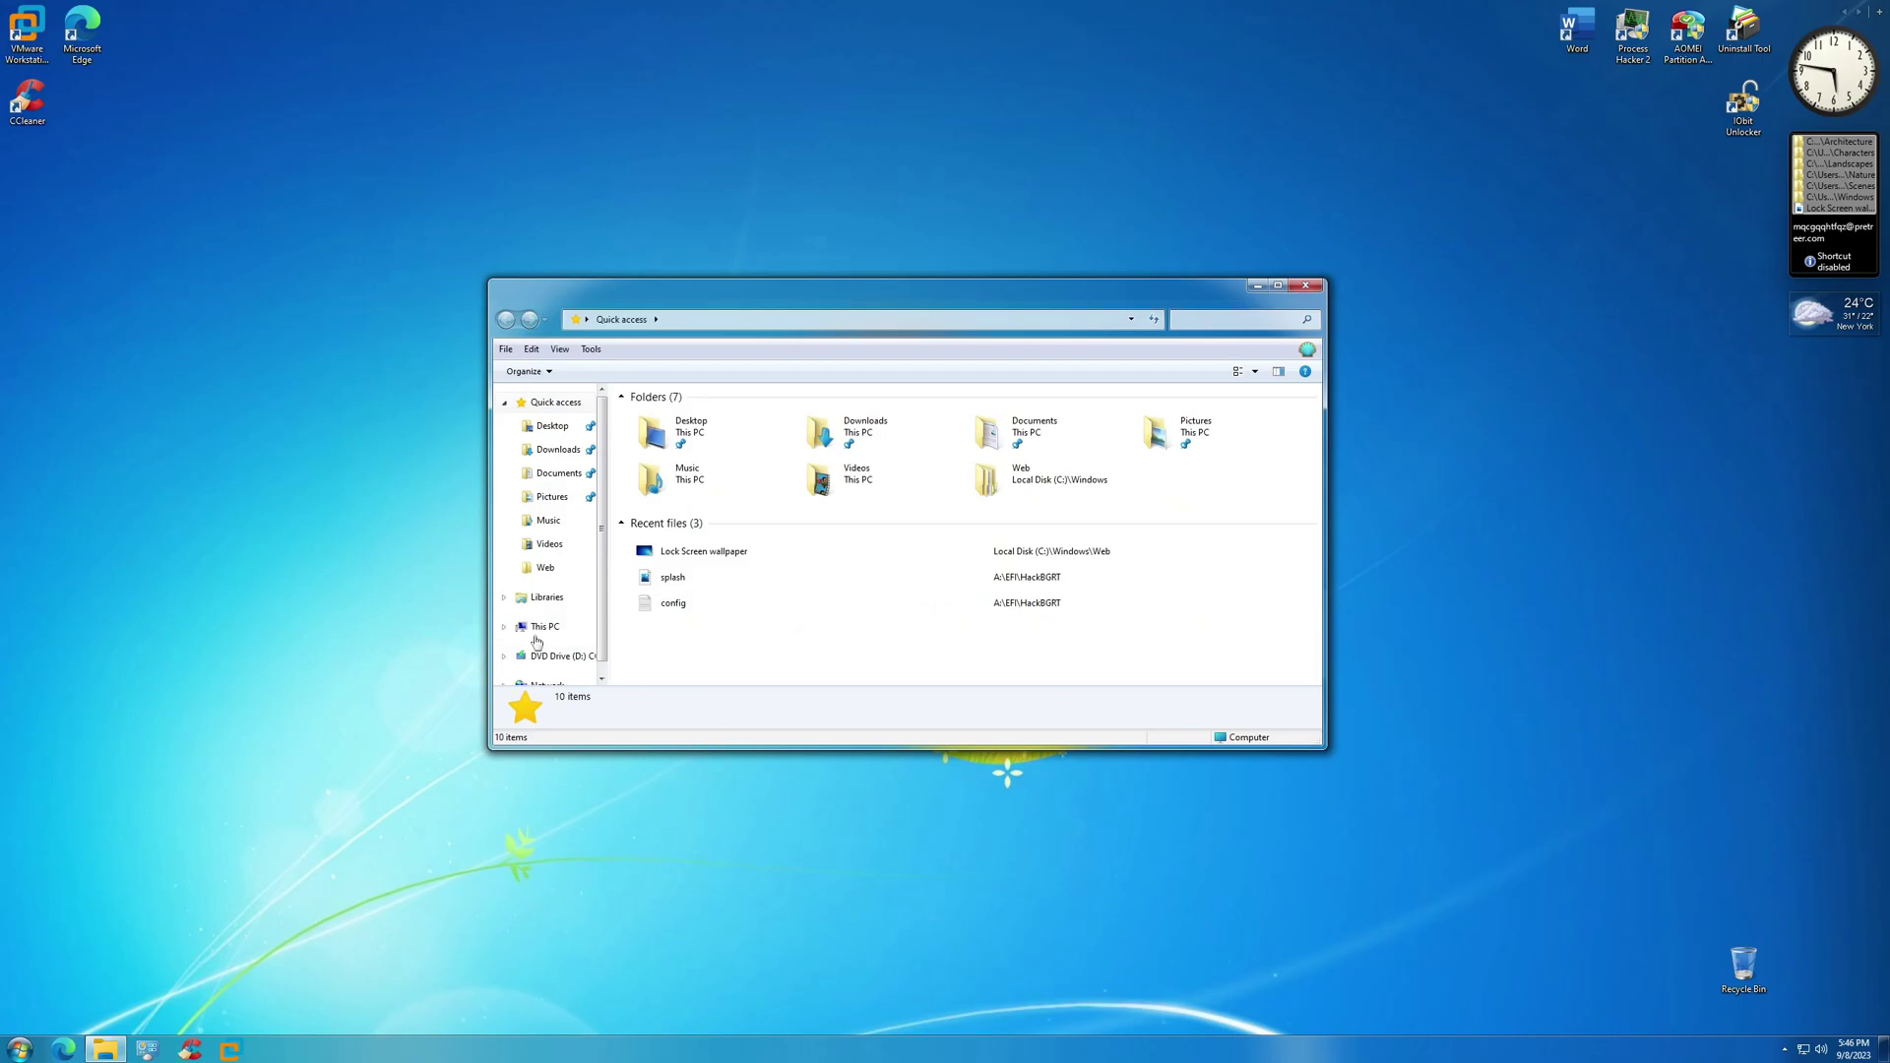
pyautogui.click(539, 627)
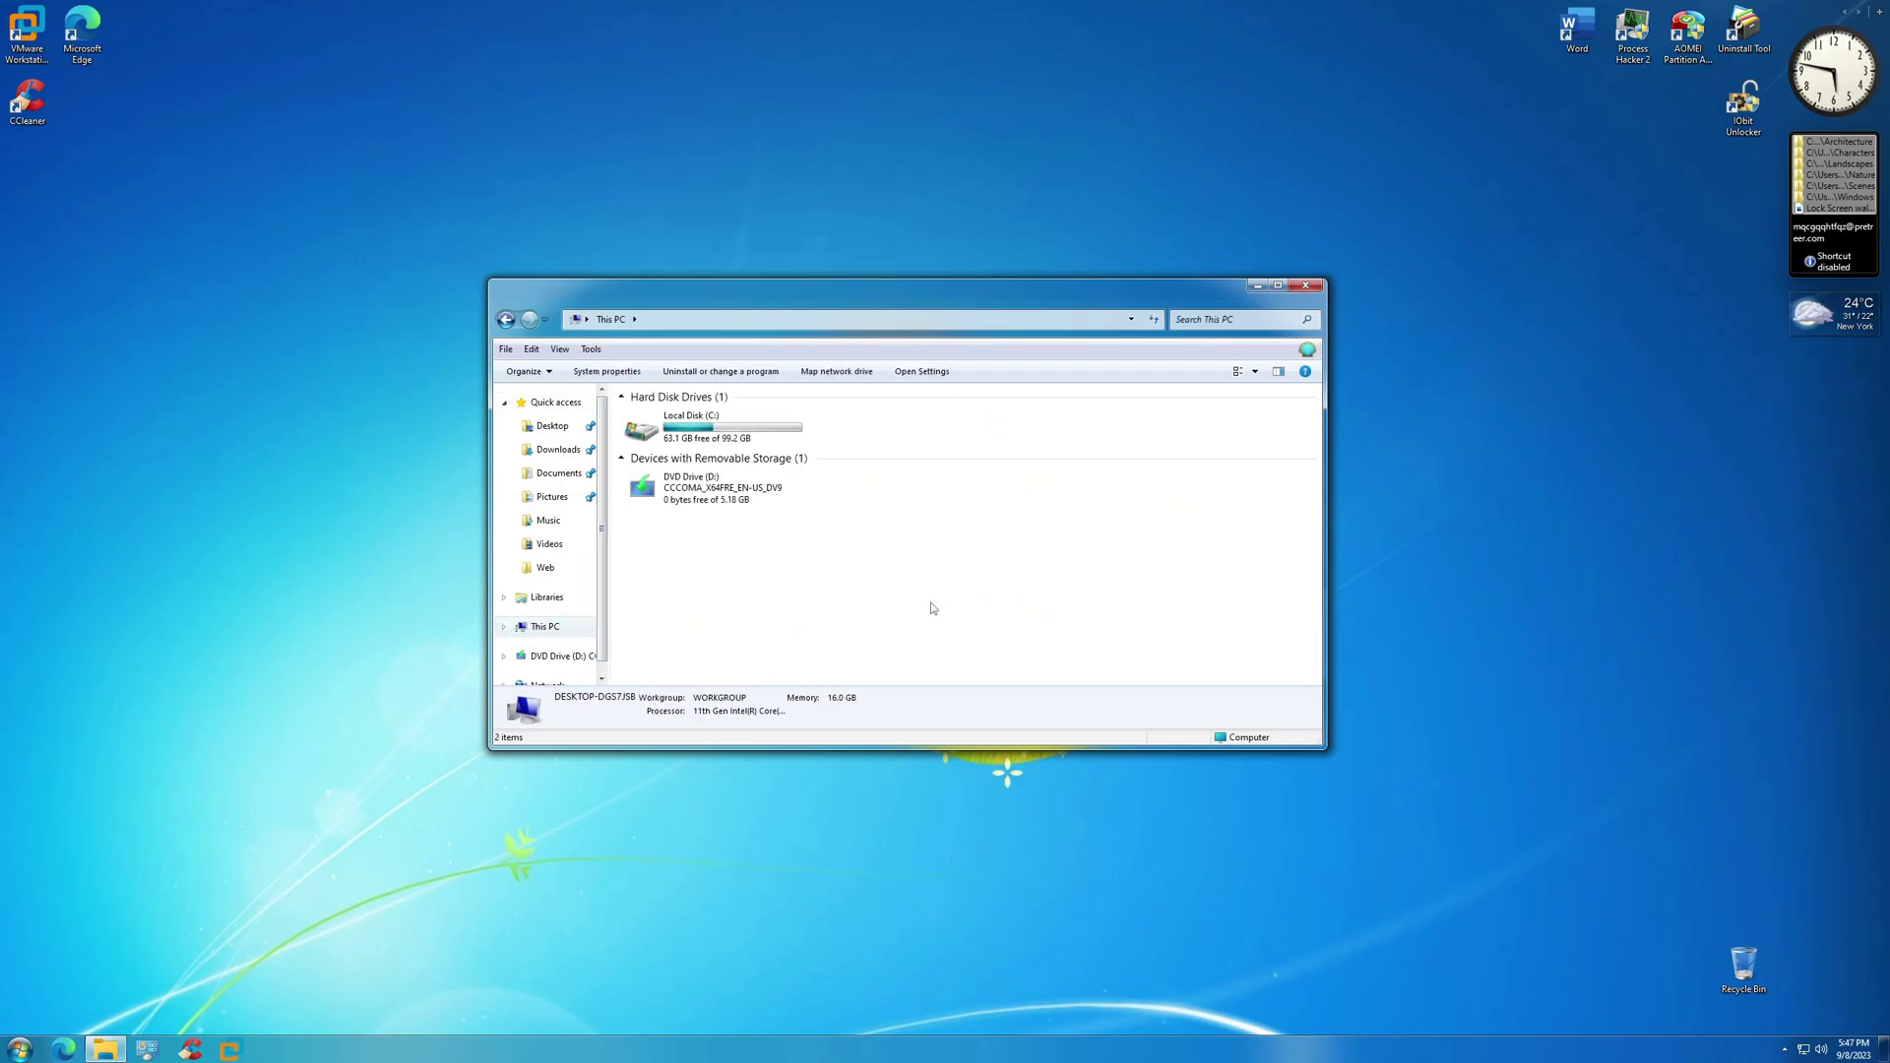
pyautogui.doubleClick(679, 431)
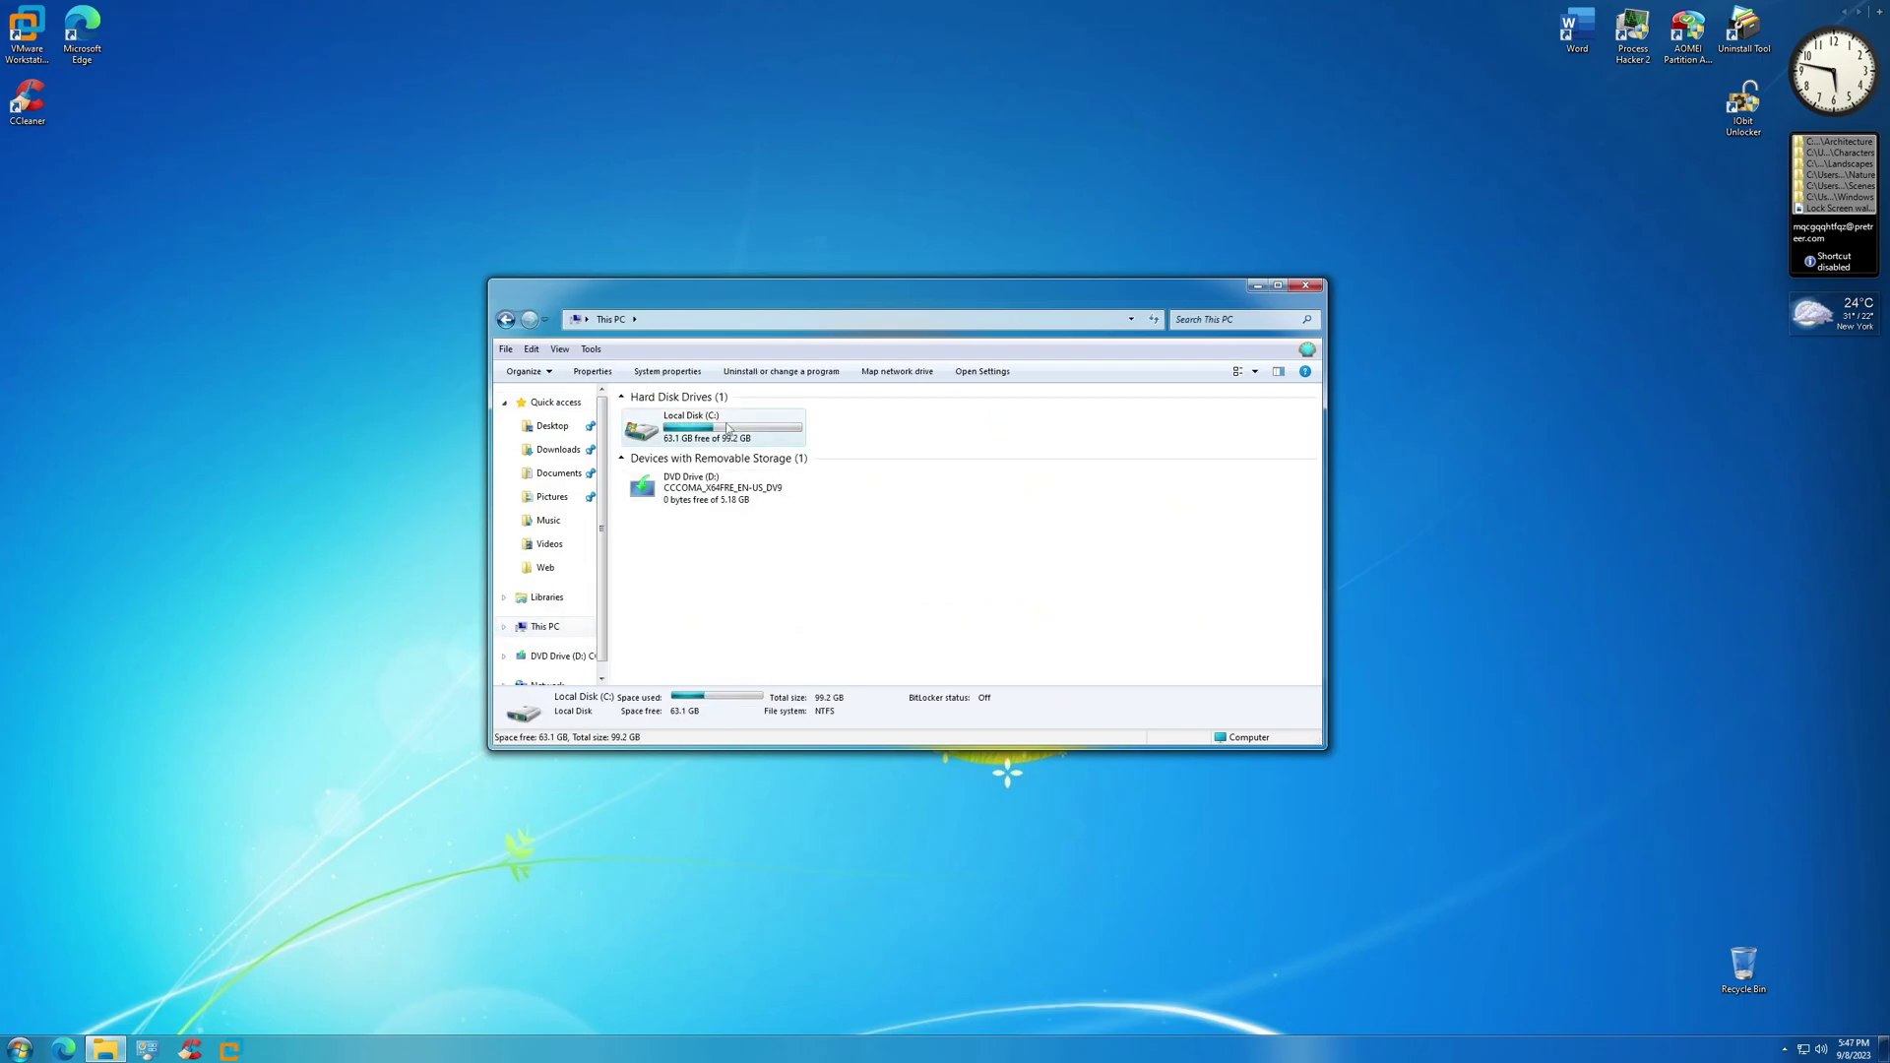
pyautogui.doubleClick(763, 553)
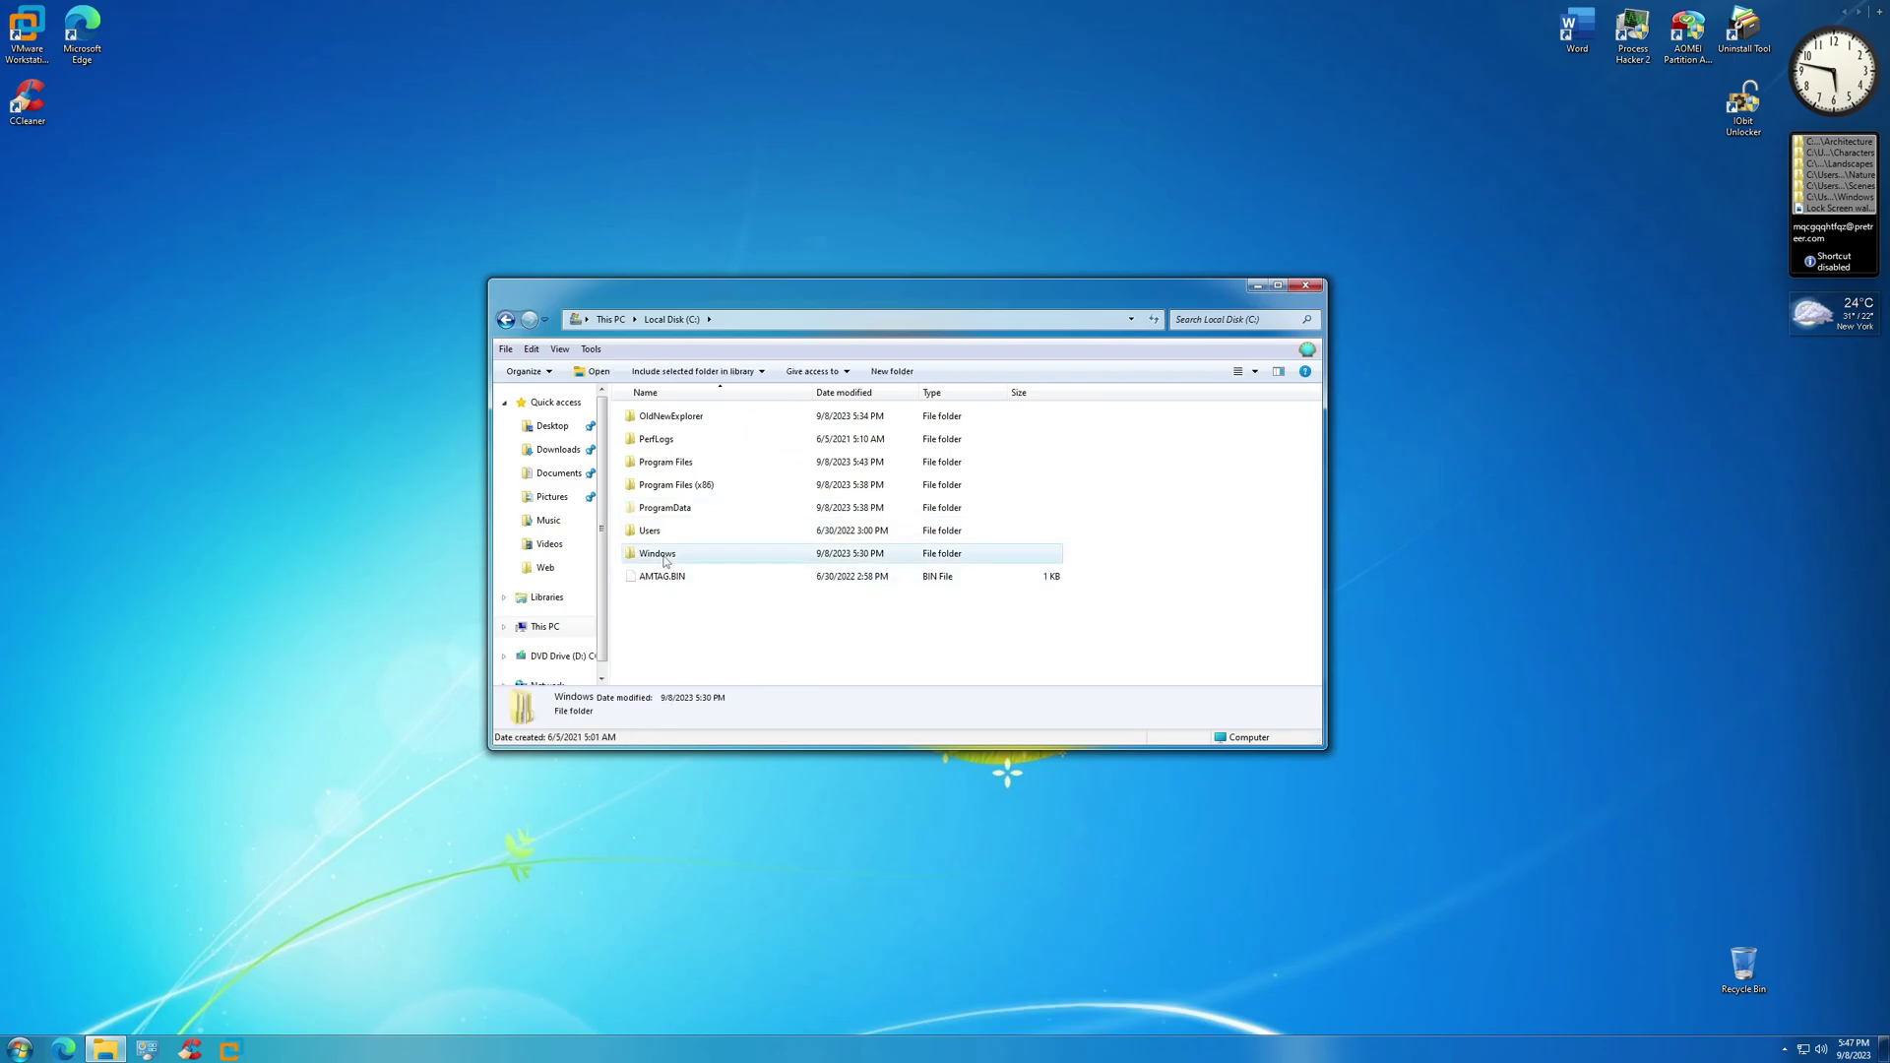
pyautogui.scroll(-3, 761, 566)
pyautogui.scroll(-20, 762, 565)
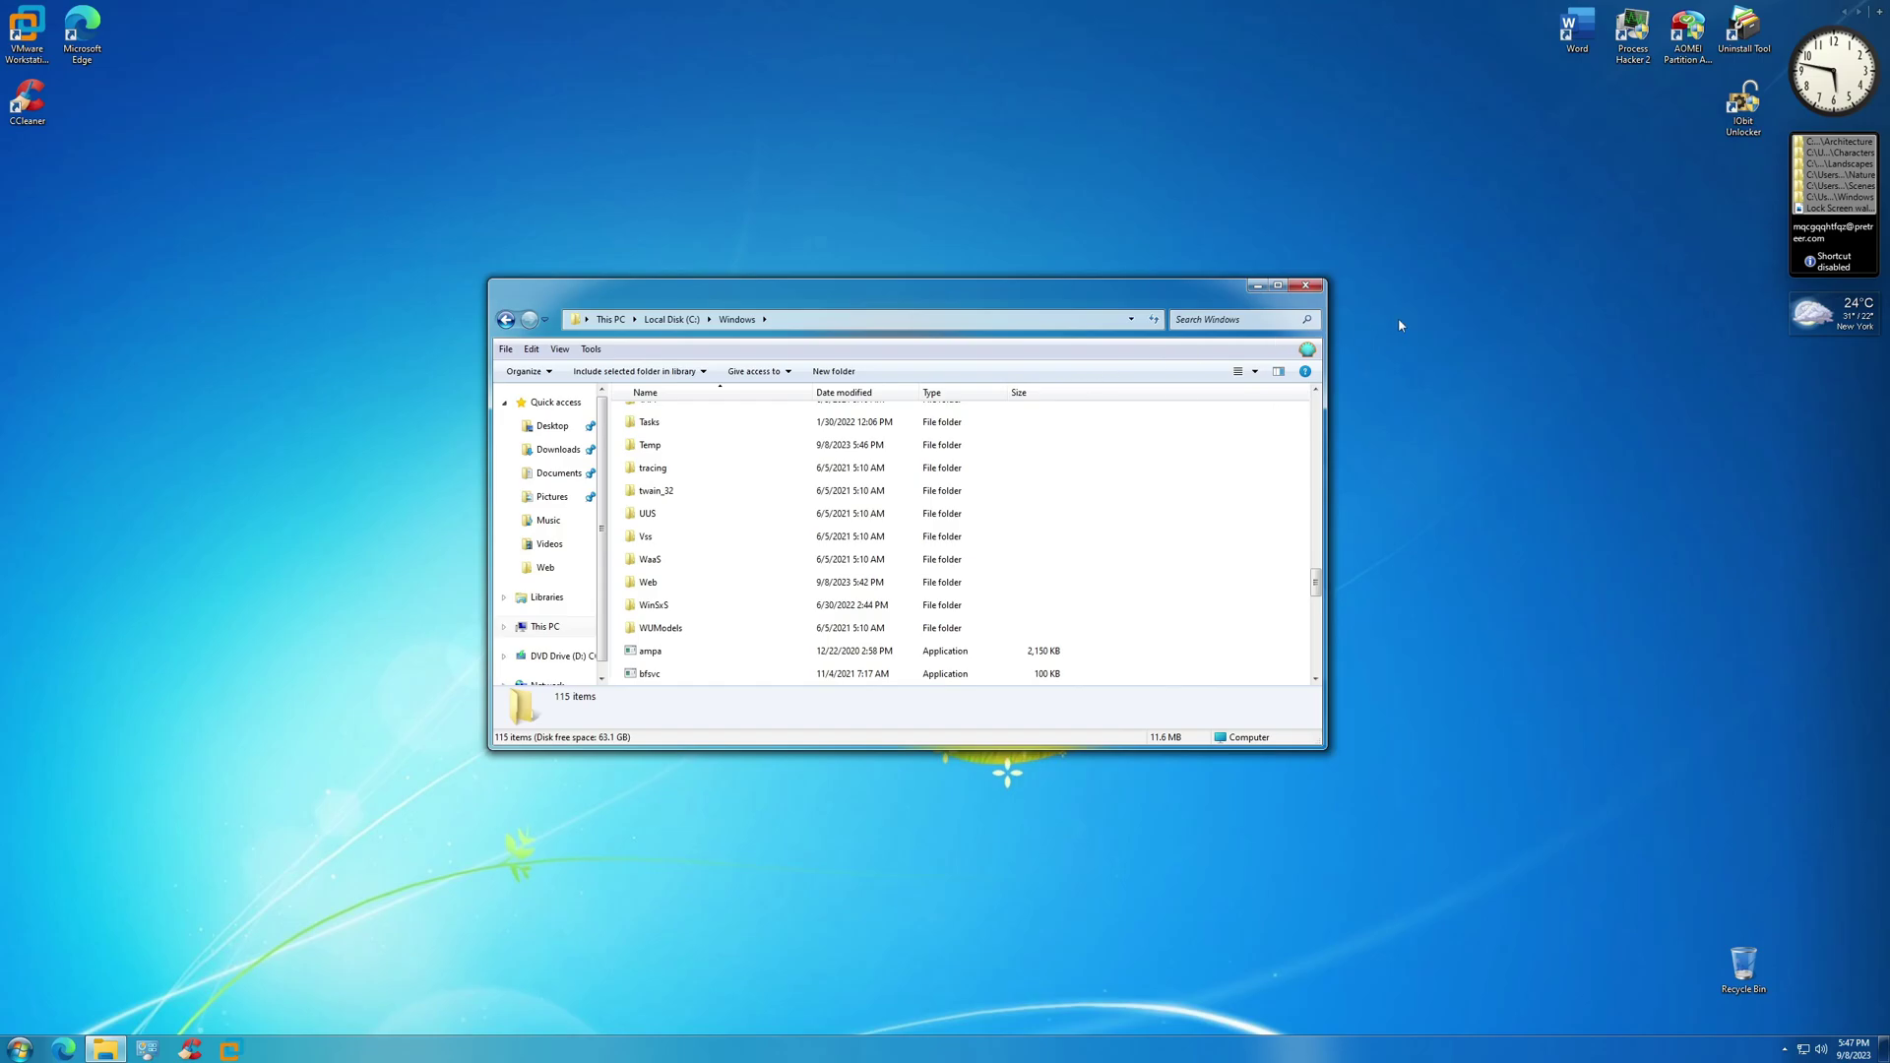
pyautogui.click(1305, 285)
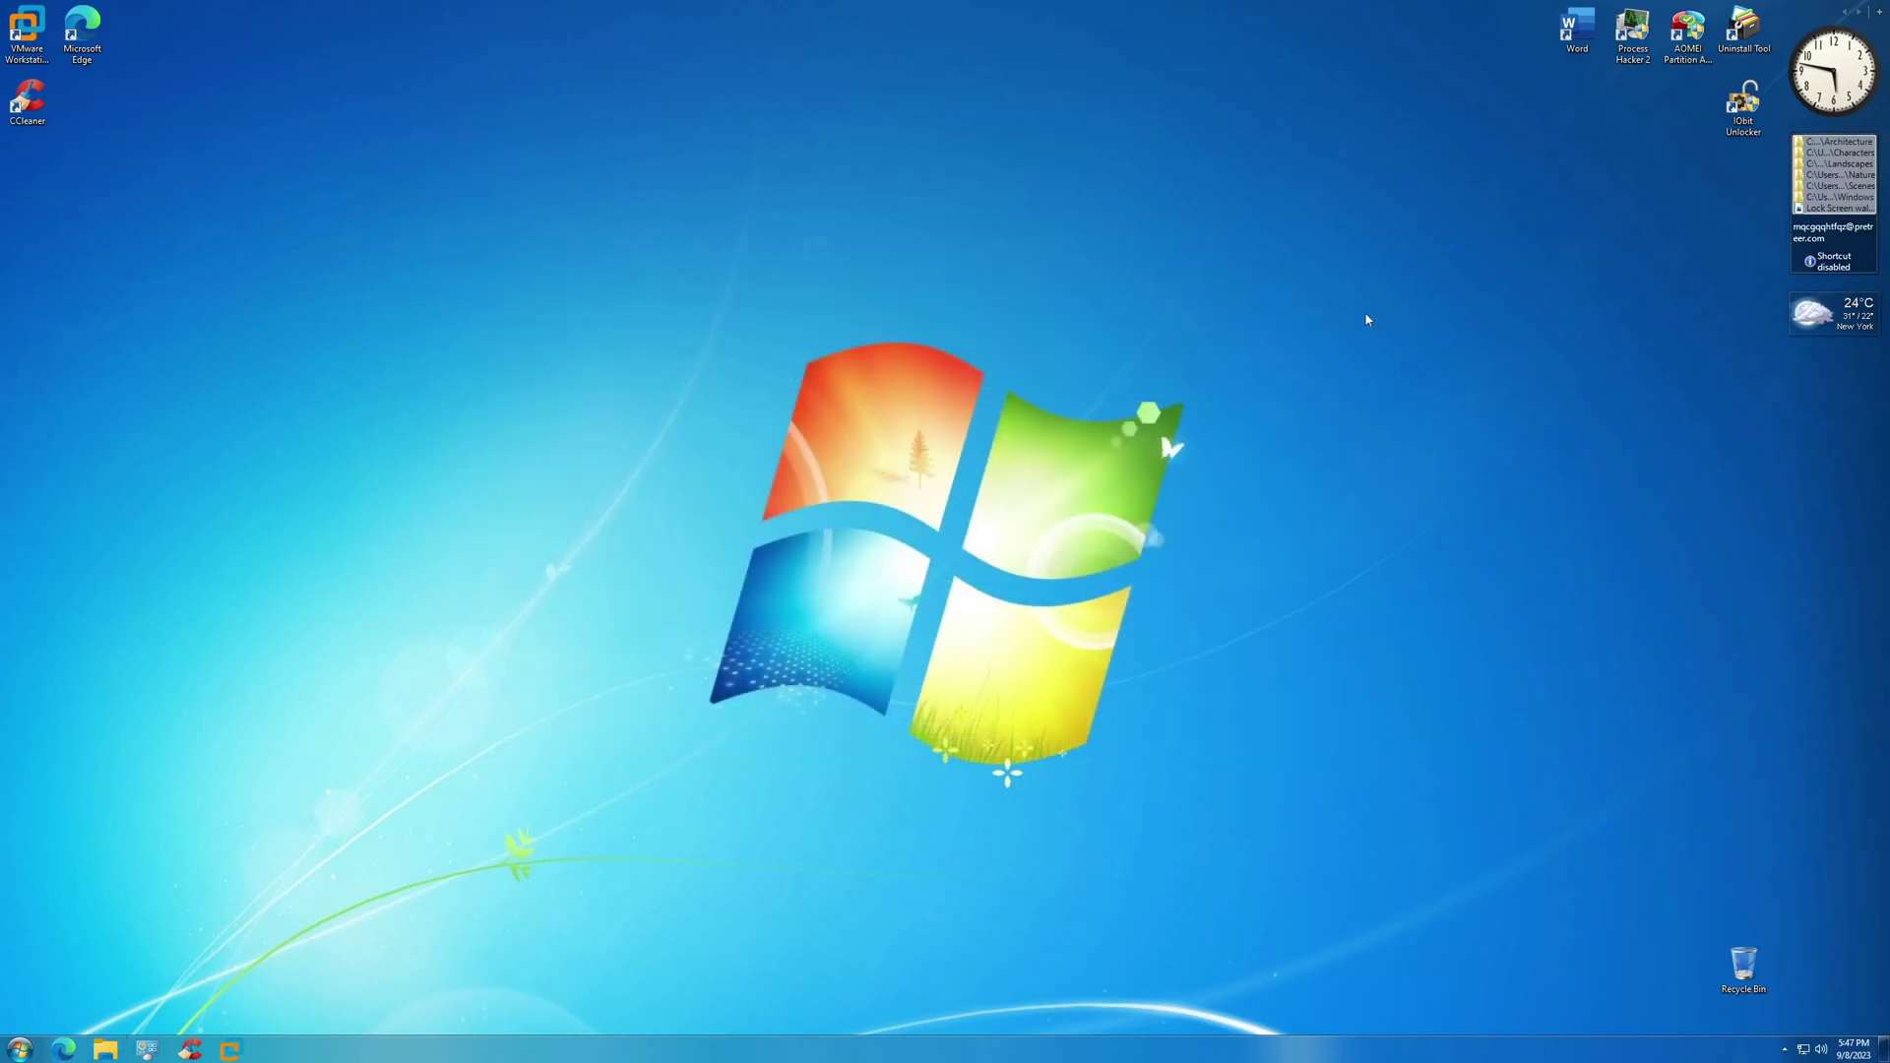
# Open Windows Settings, restore its maximized window to a smaller size to inspect its frame, and close it
pyautogui.click(20, 1049)
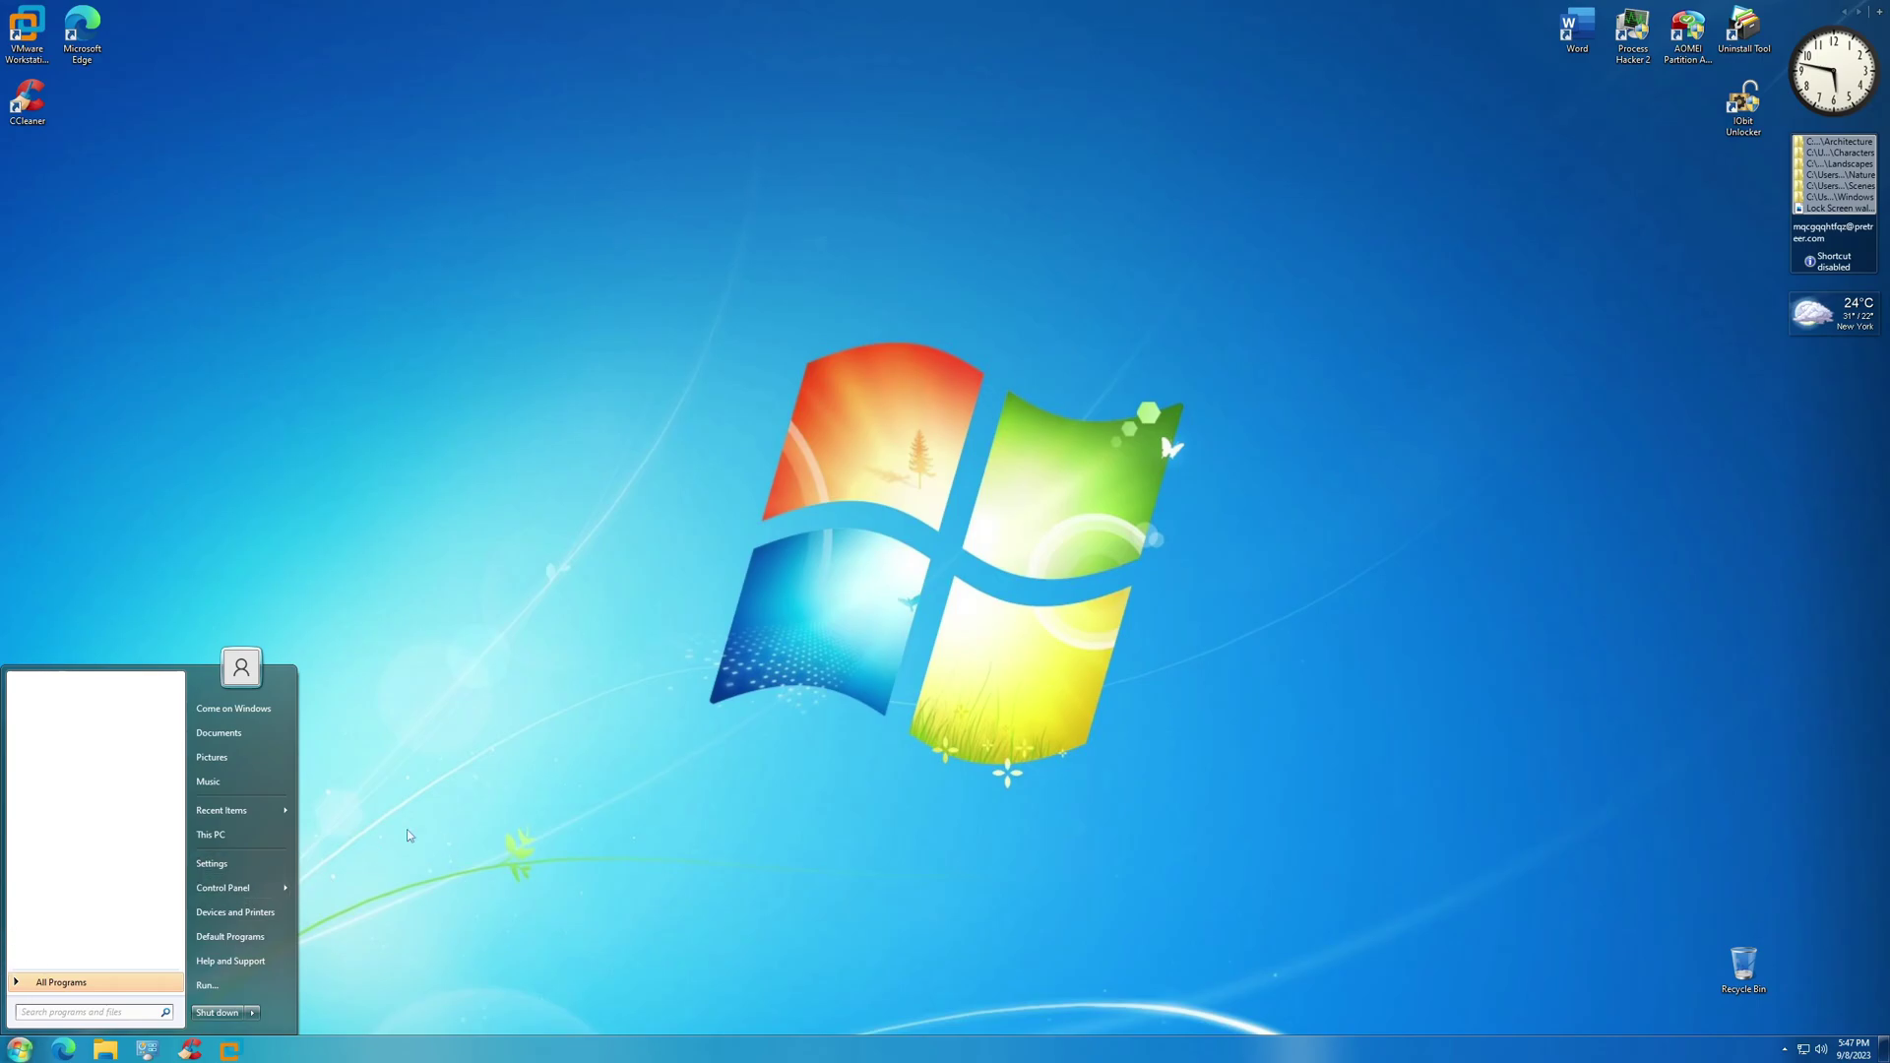
pyautogui.click(213, 864)
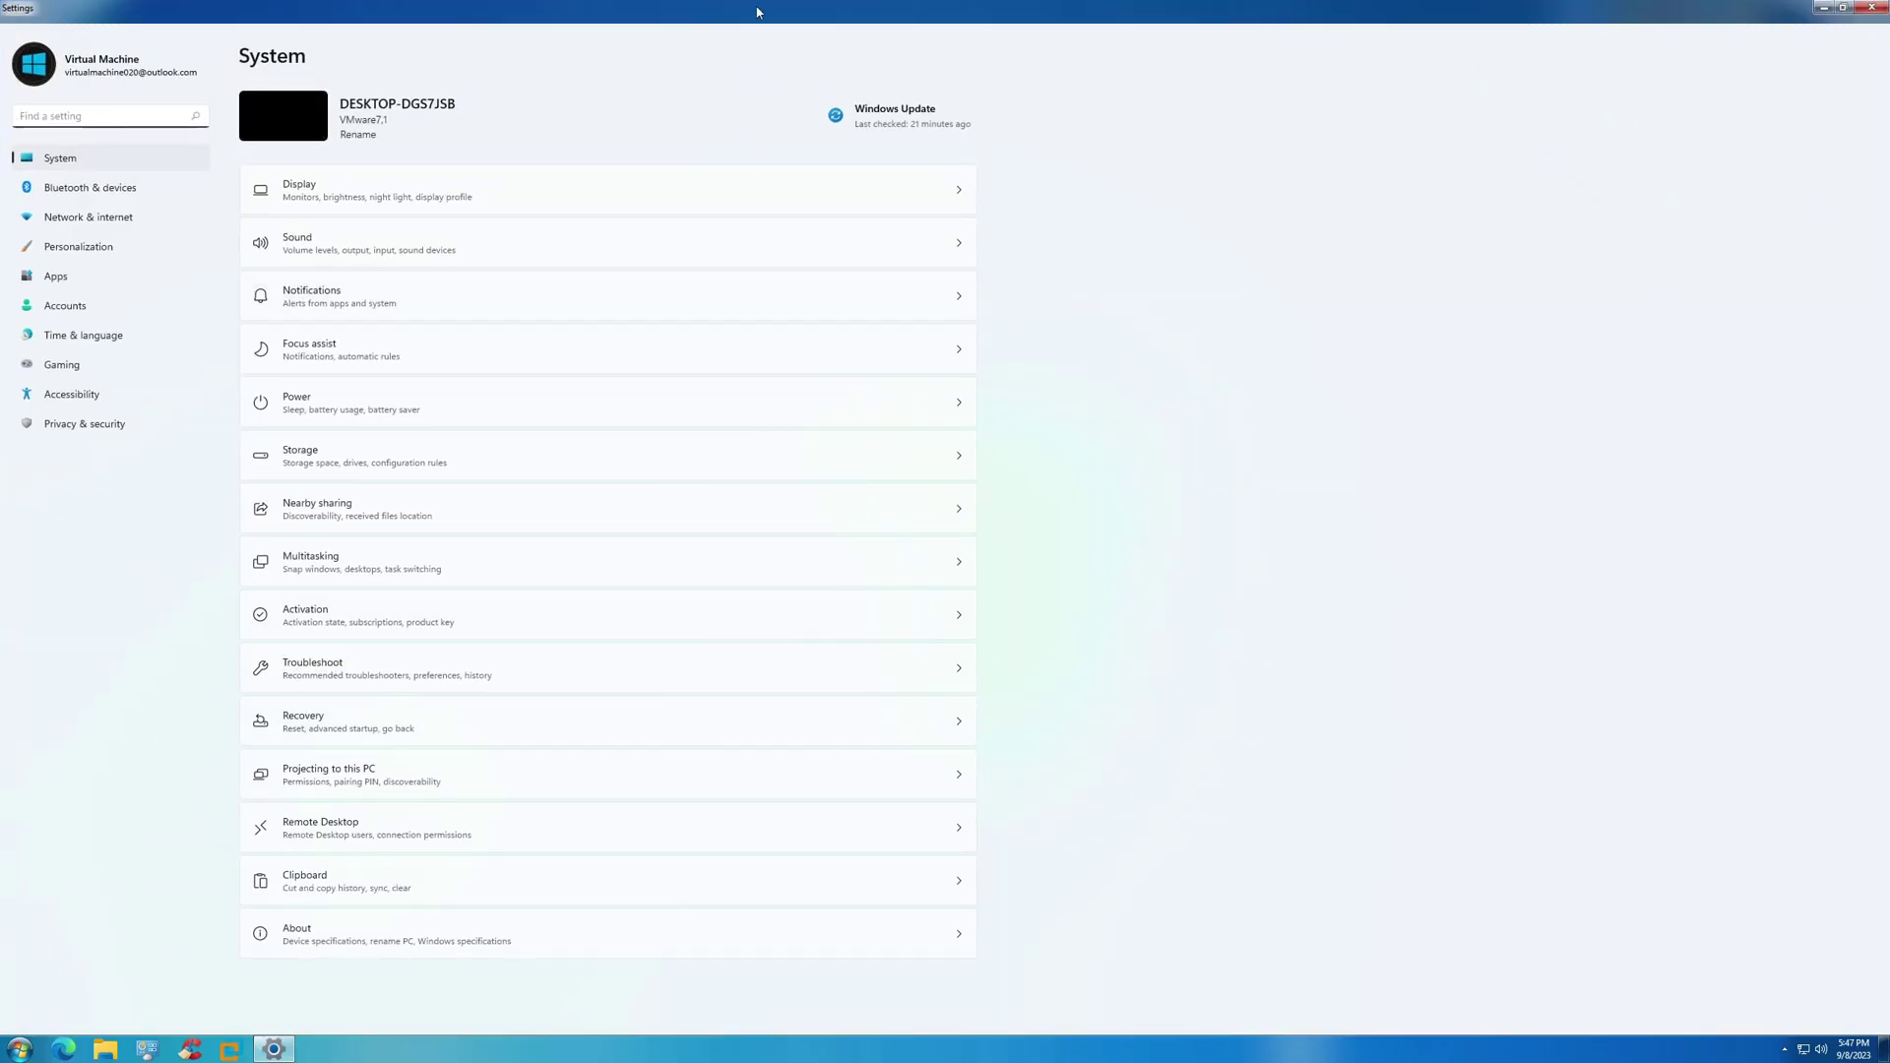
pyautogui.doubleClick(756, 12)
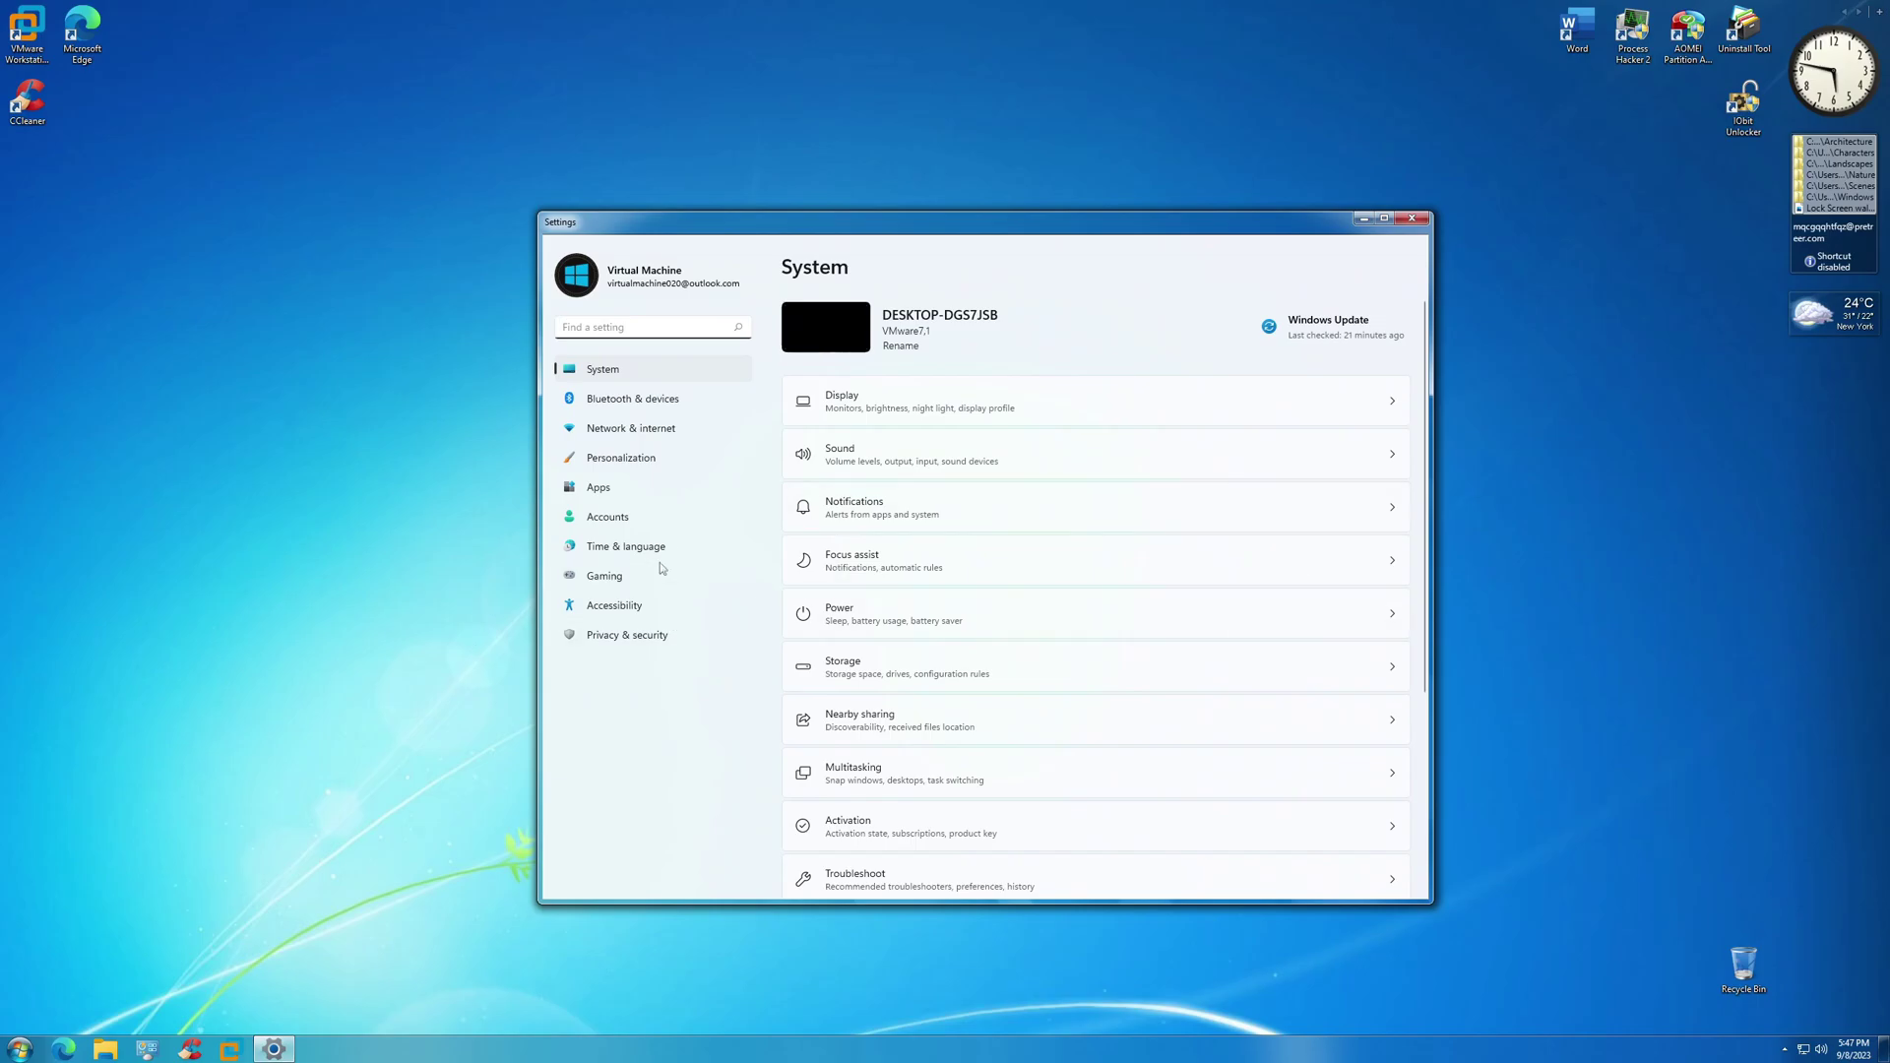
pyautogui.click(1413, 217)
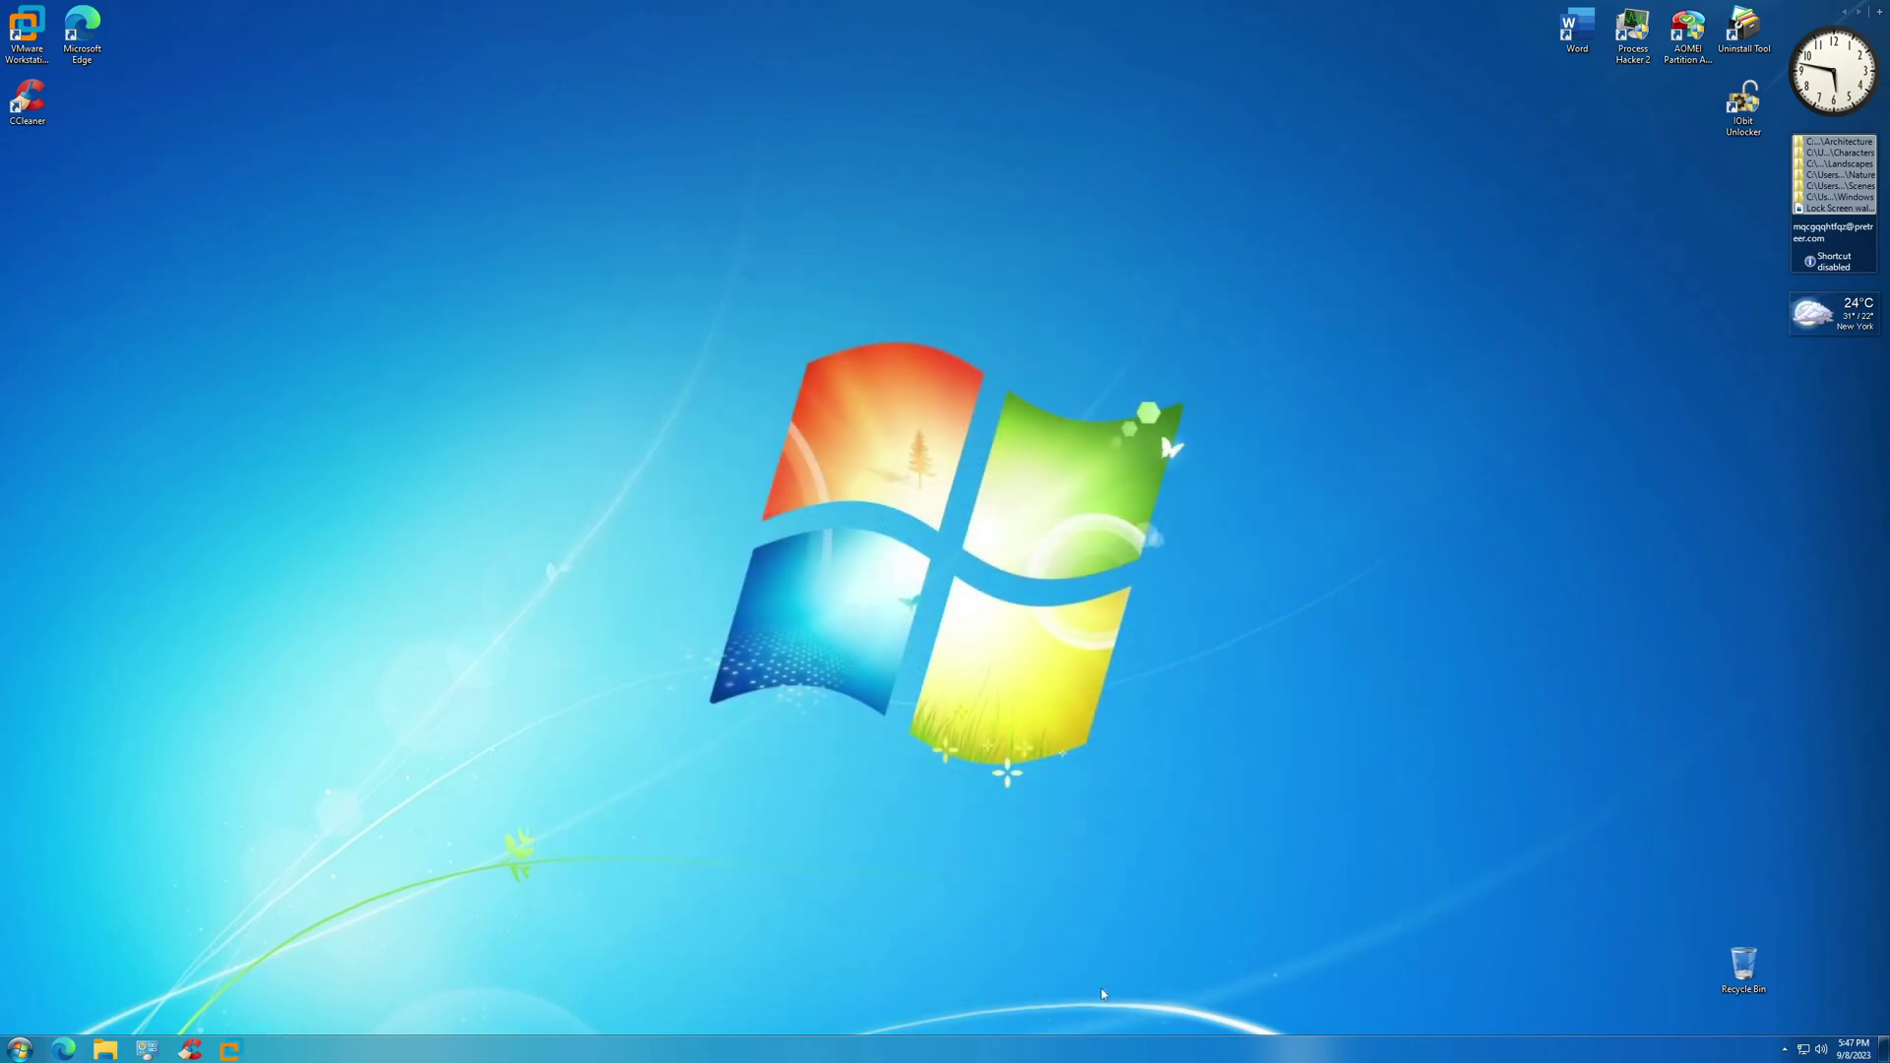
# Open the classic Task Manager, move its window to the middle of the desktop to inspect it, and close it
pyautogui.rightClick(1103, 1049)
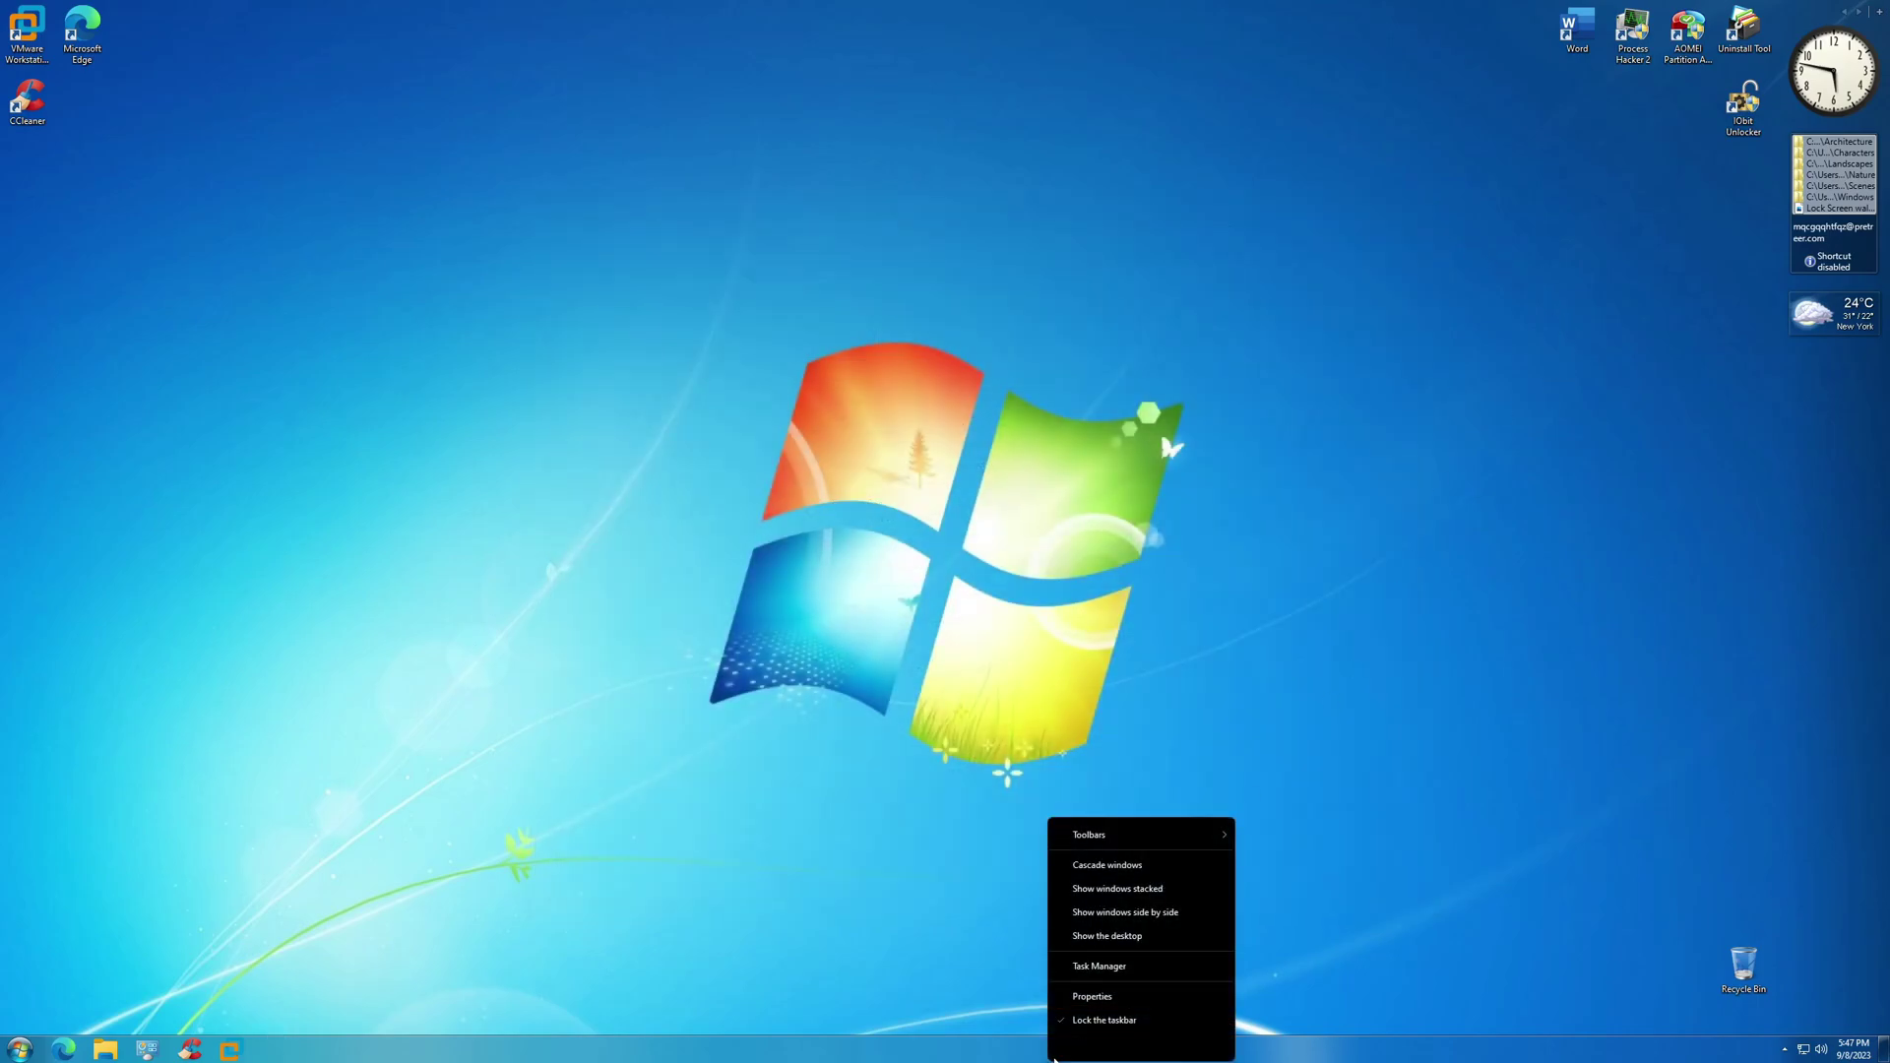
pyautogui.click(1093, 975)
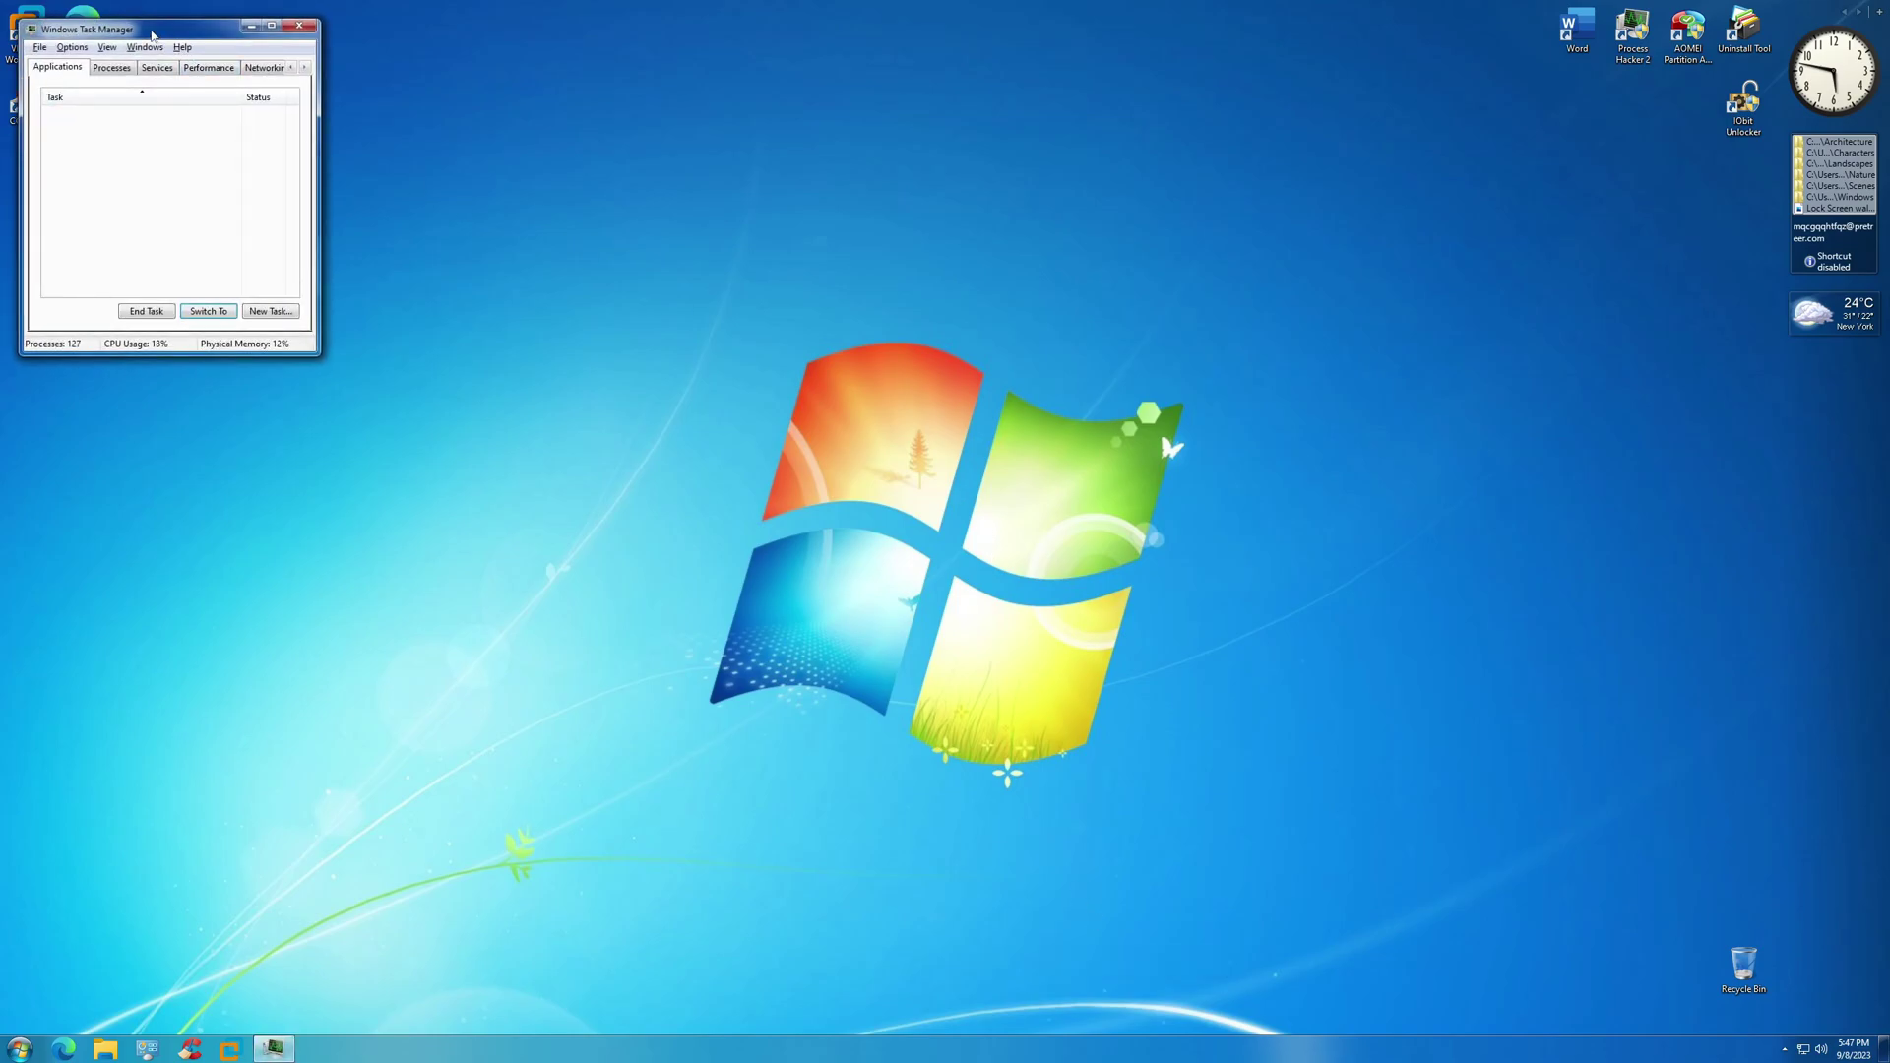
pyautogui.moveTo(152, 35); pyautogui.dragTo(867, 267)
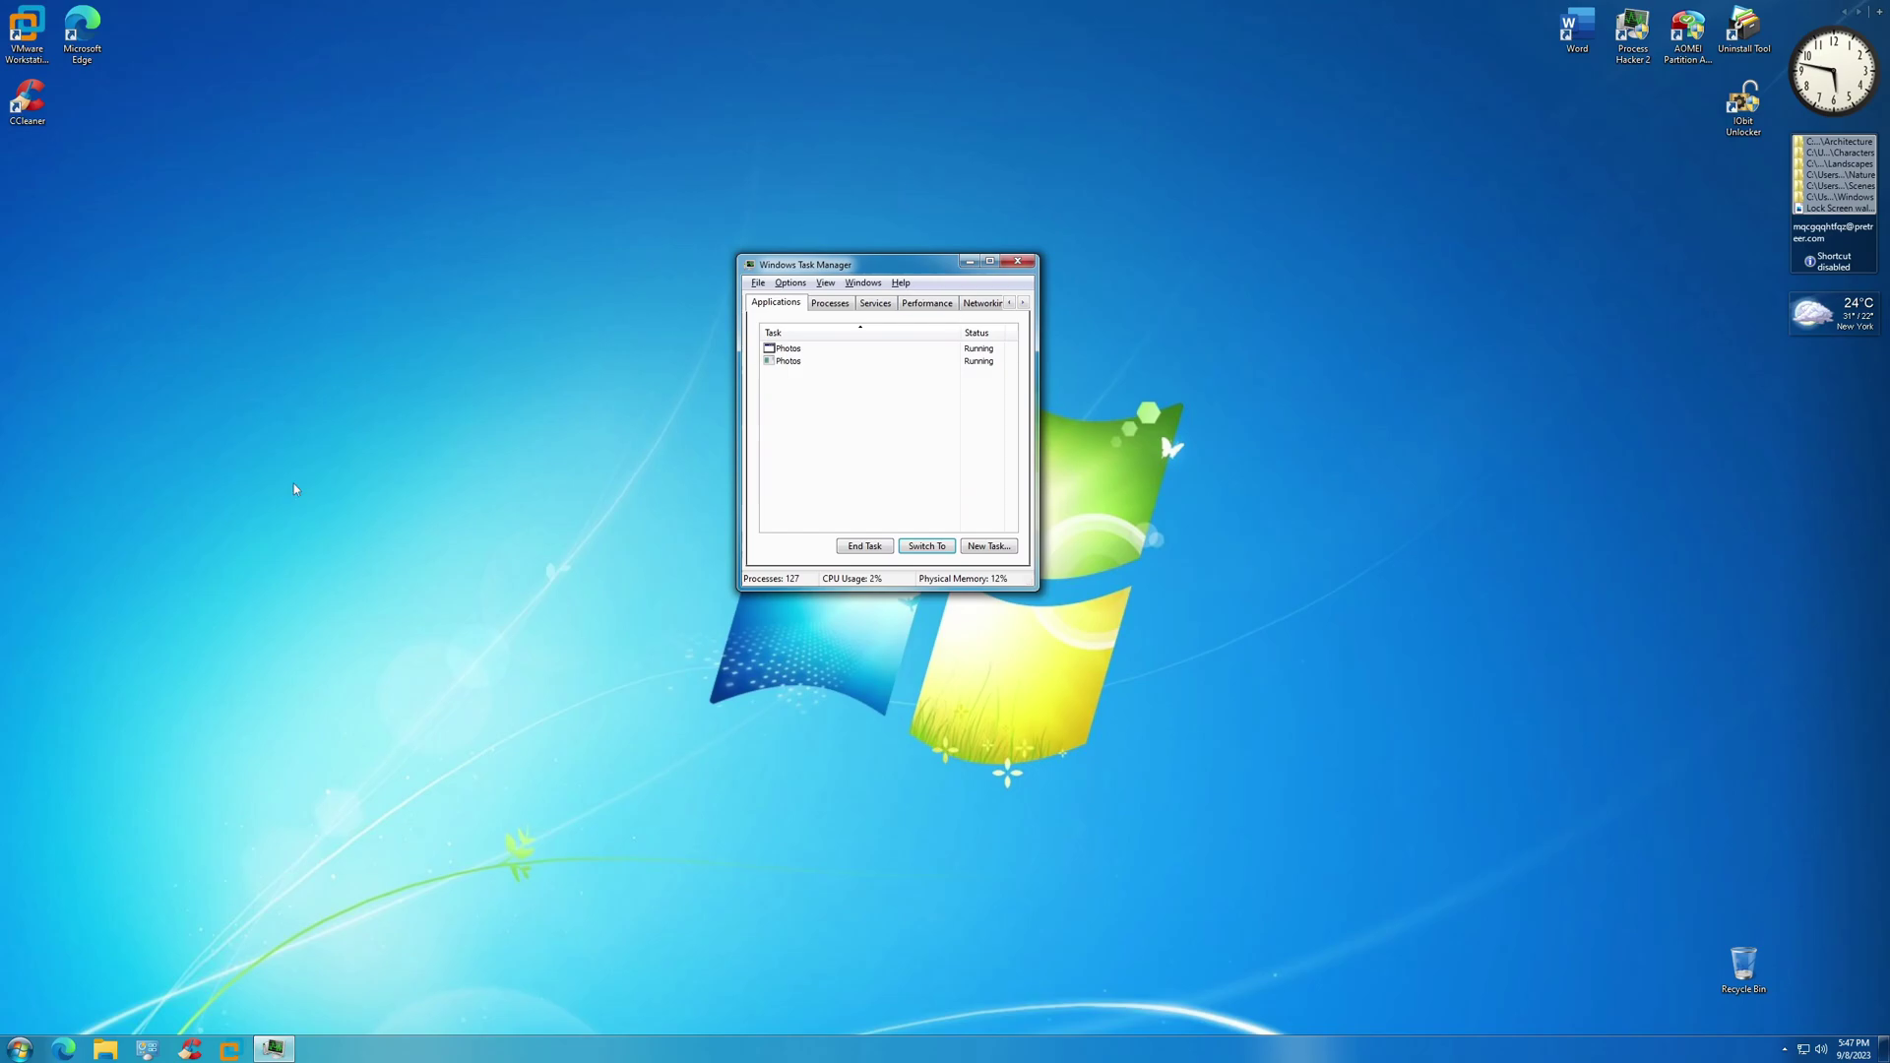
pyautogui.click(1016, 263)
# Search for "cal", open the classic Calculator, try it by multiplying 9 by itself, and close it
pyautogui.press('super')
pyautogui.write('cal')
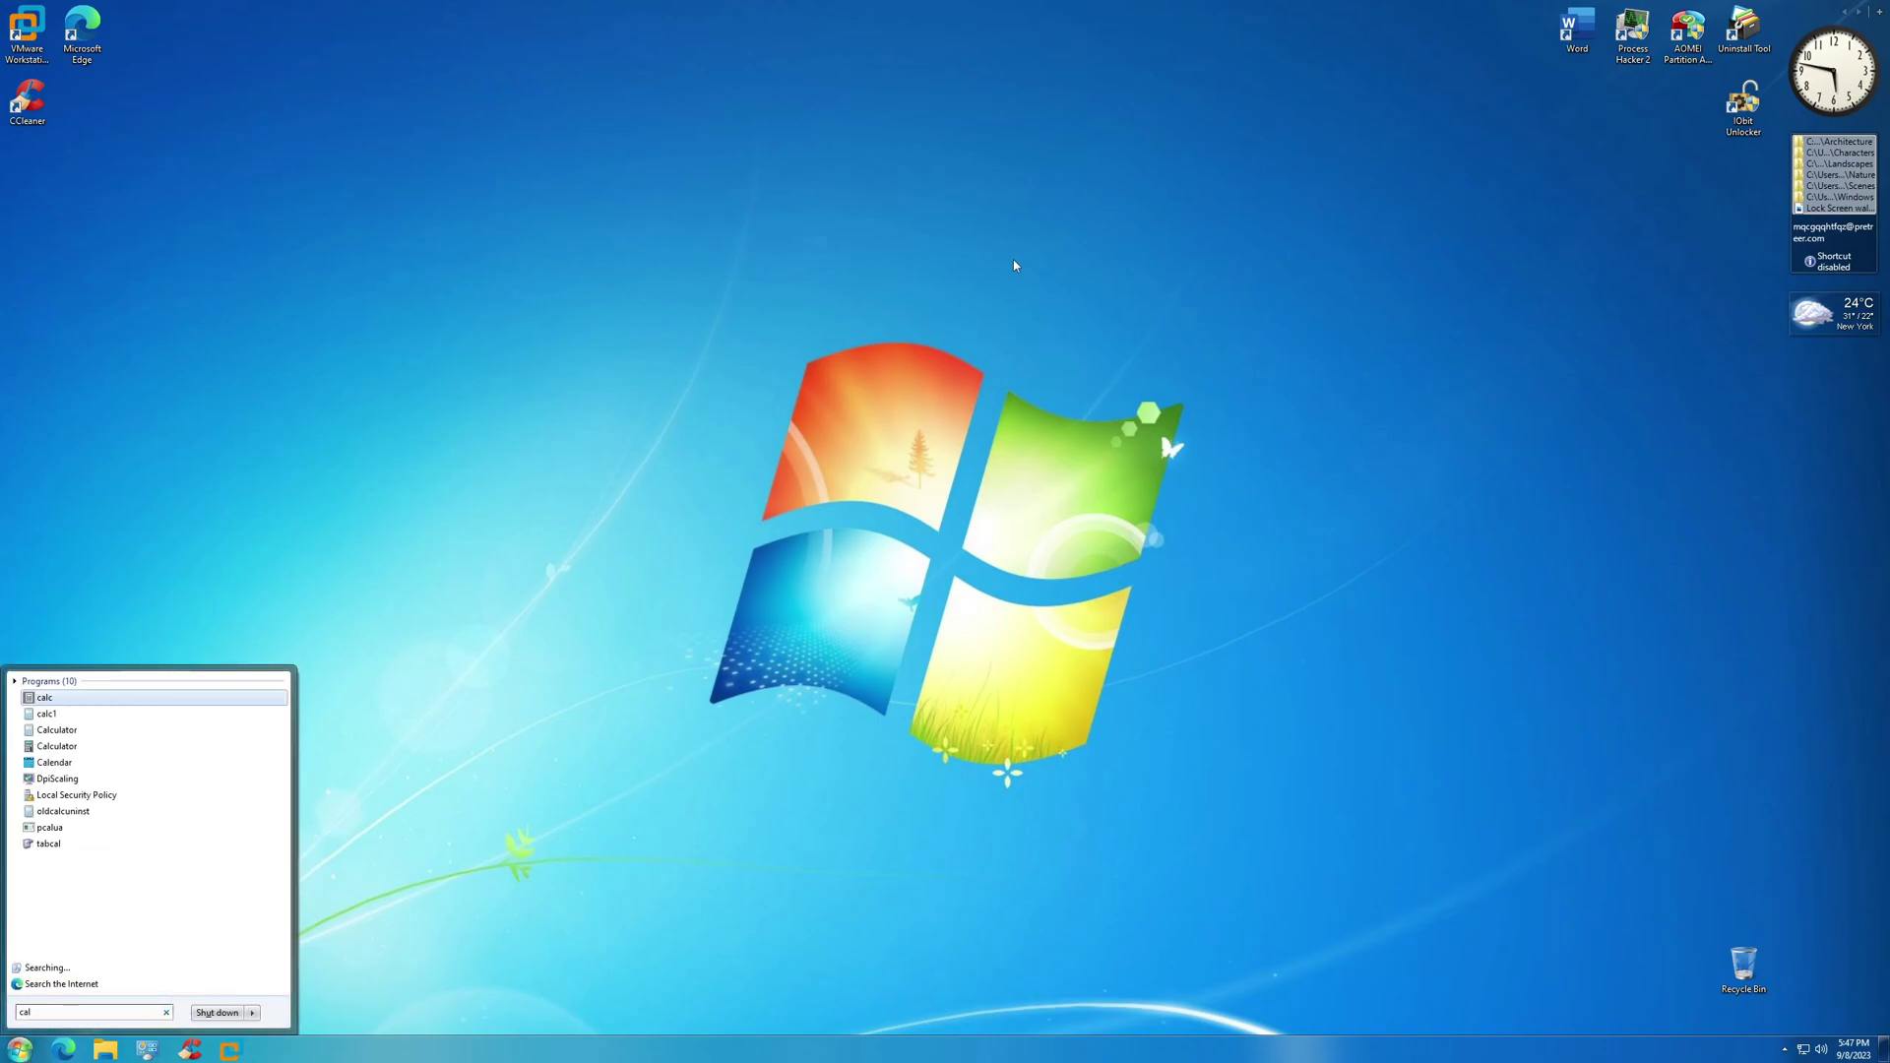
pyautogui.press('Down')
pyautogui.press('Down')
pyautogui.press('Return')
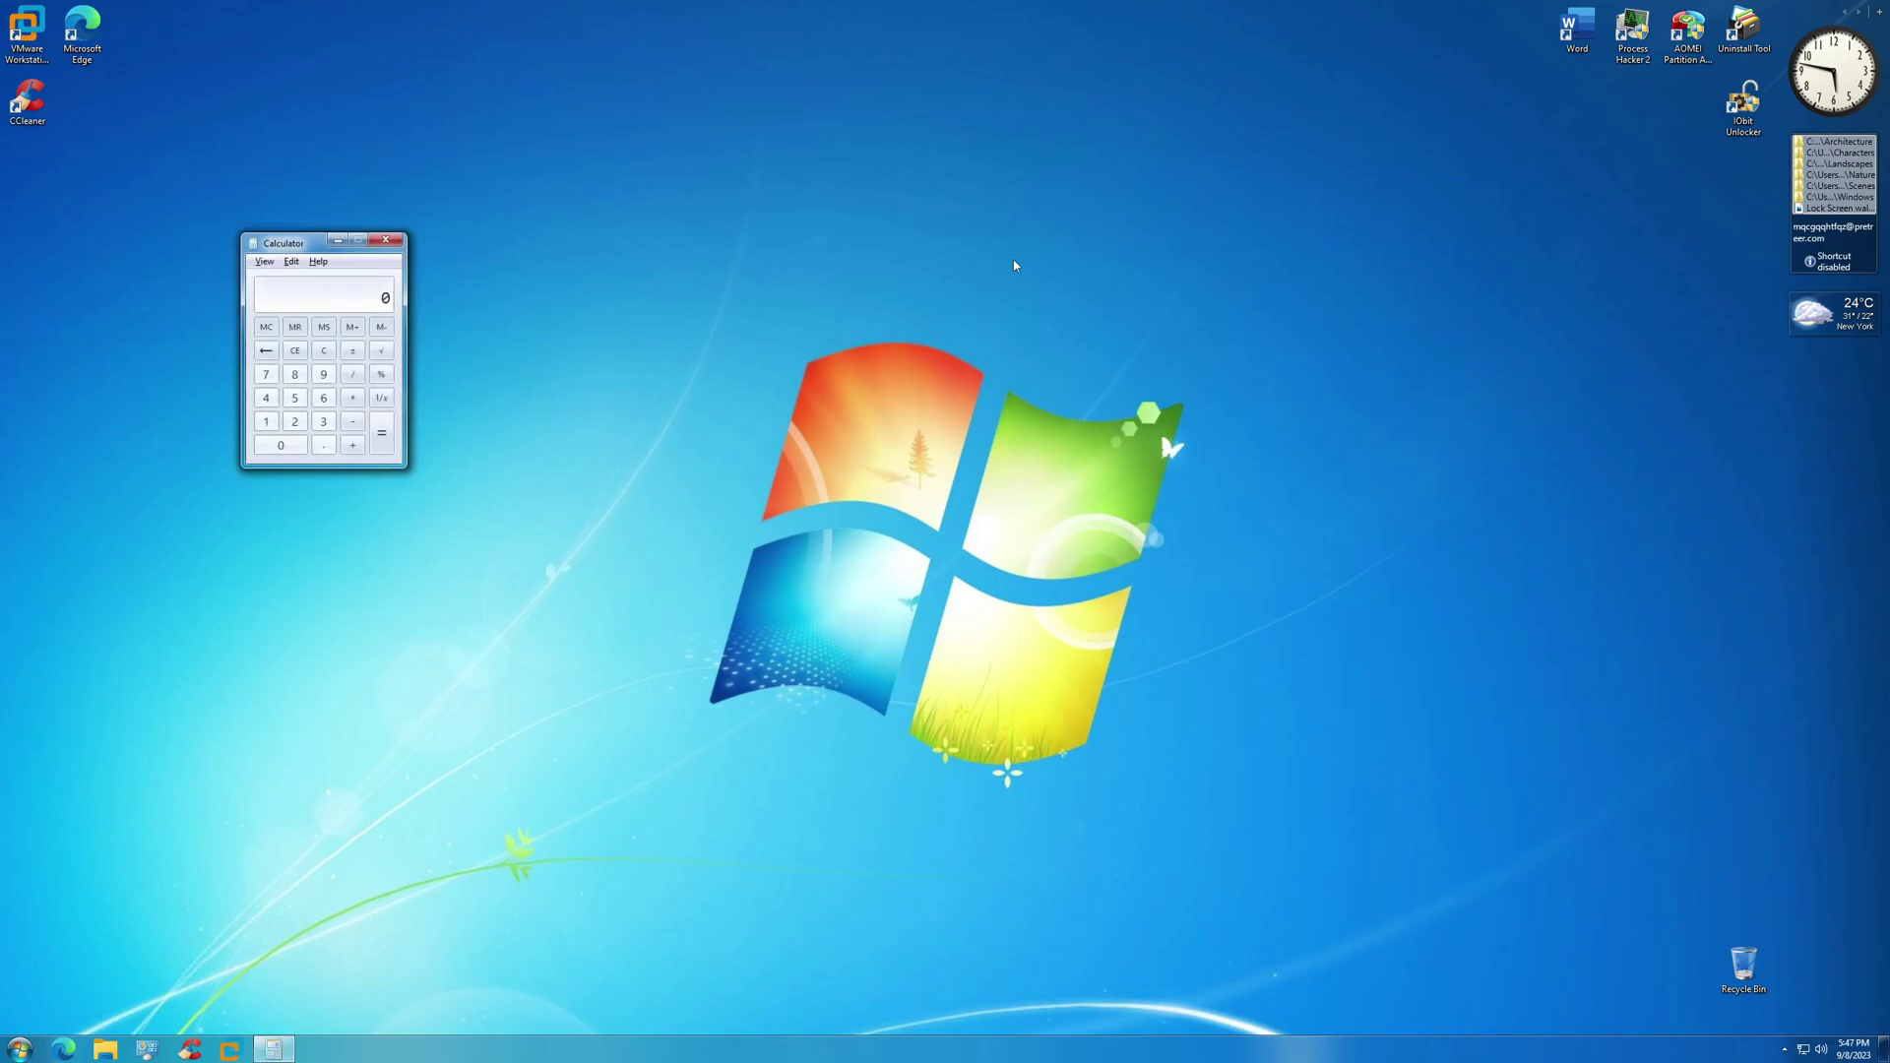
pyautogui.moveTo(283, 244); pyautogui.dragTo(894, 337)
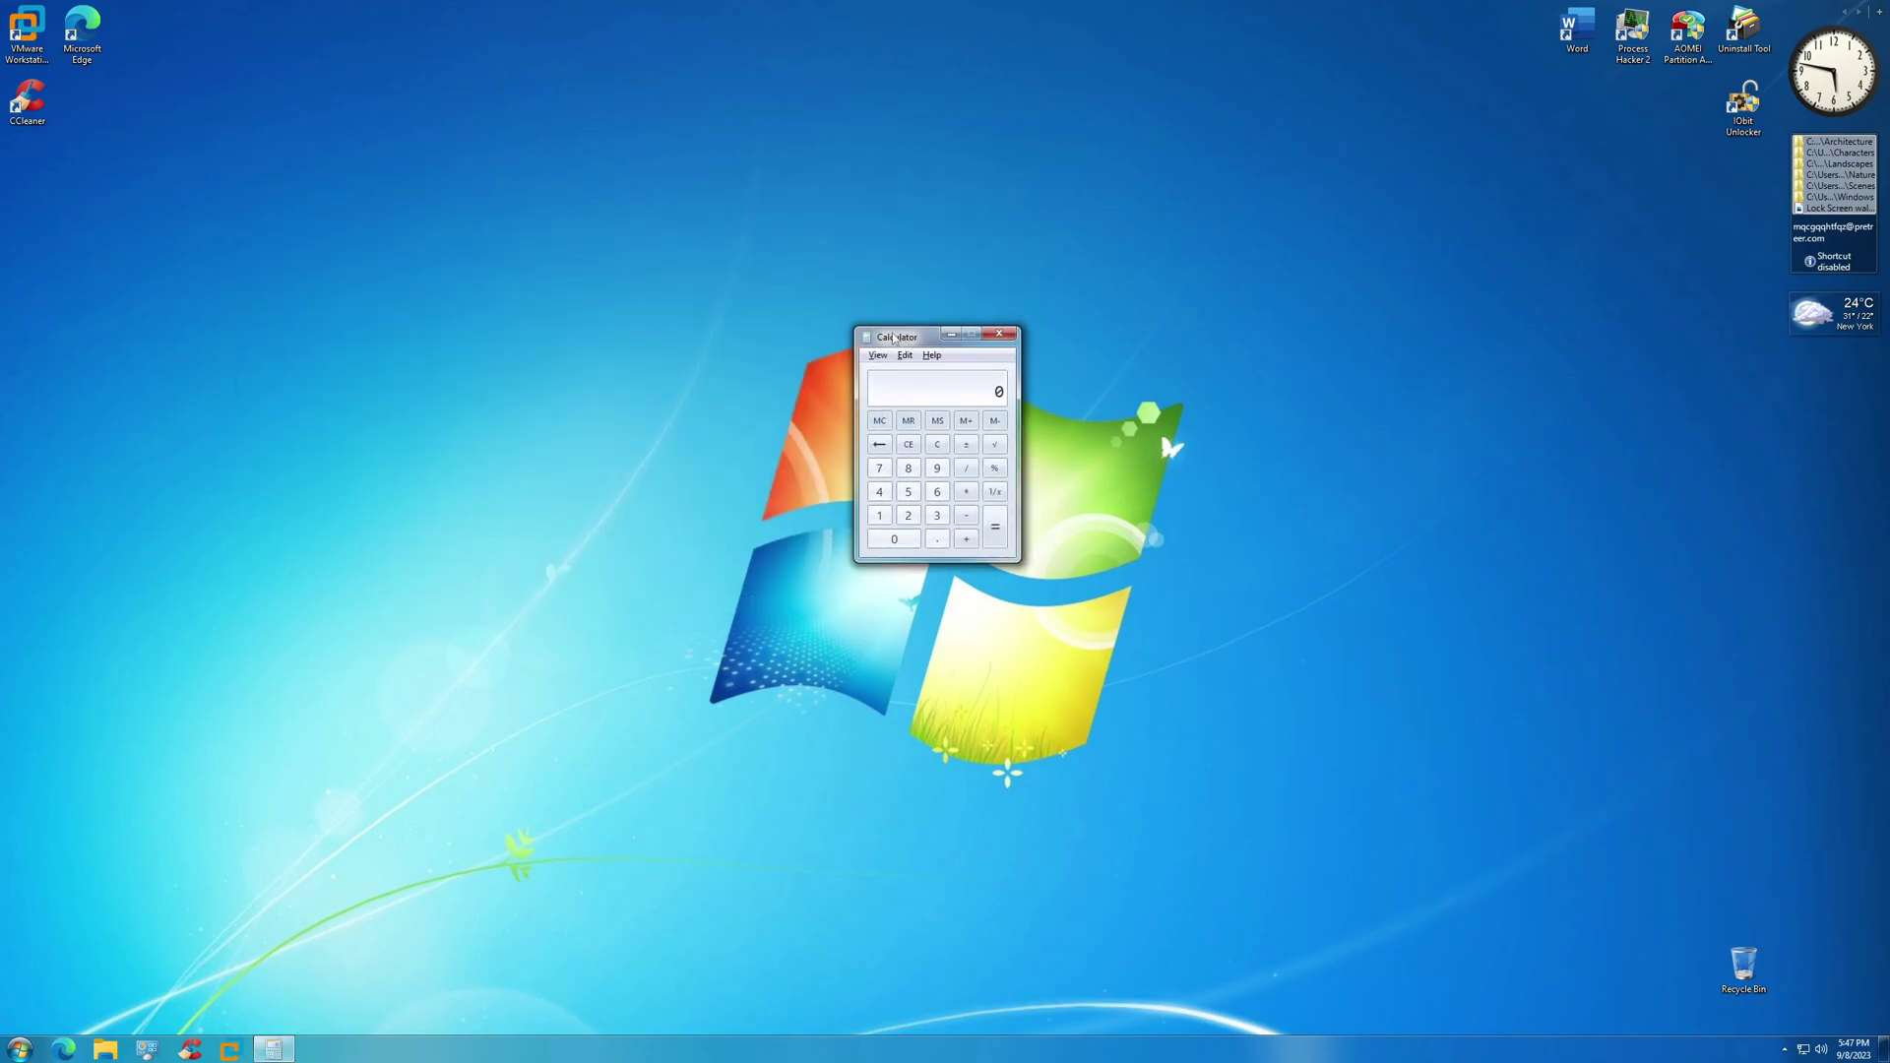
pyautogui.click(937, 468)
pyautogui.click(965, 491)
pyautogui.click(995, 527)
pyautogui.click(999, 333)
# Launch Solitaire from the Games folder in All Programs and dismiss its How To Play tip
pyautogui.click(20, 1049)
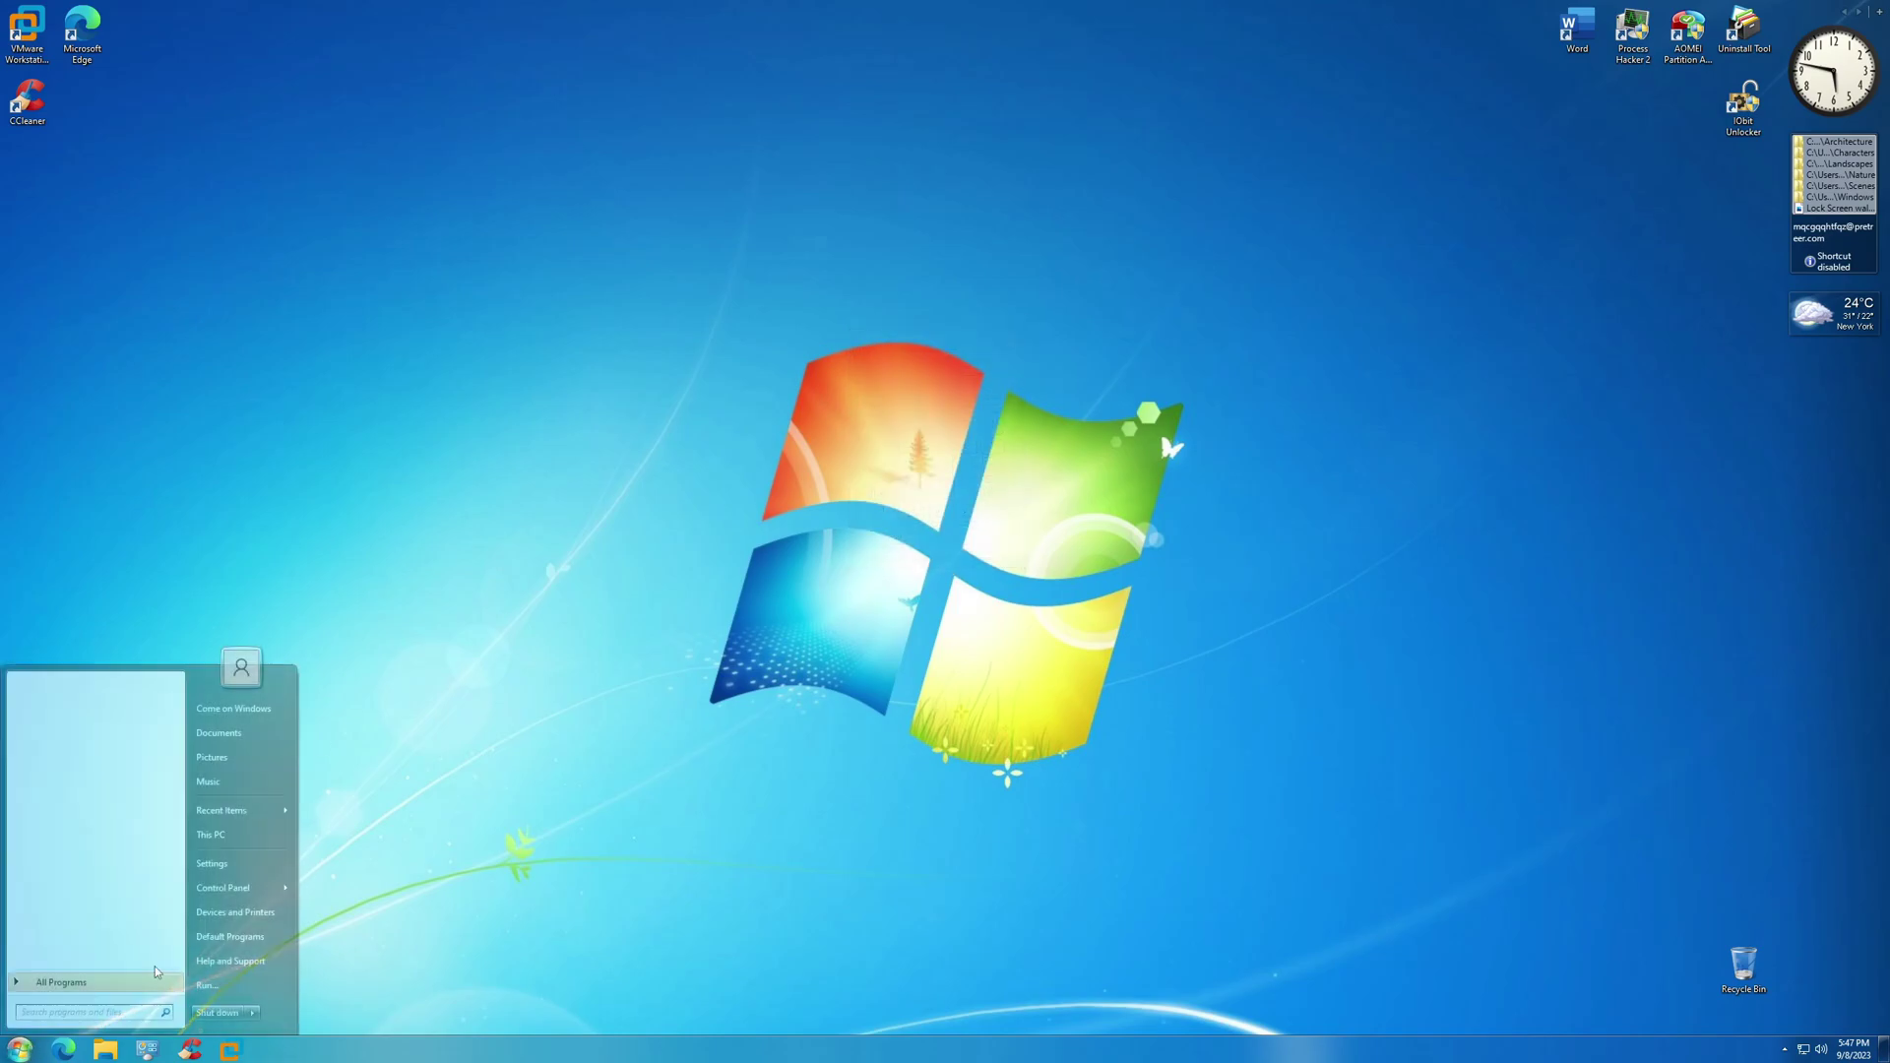
pyautogui.click(80, 985)
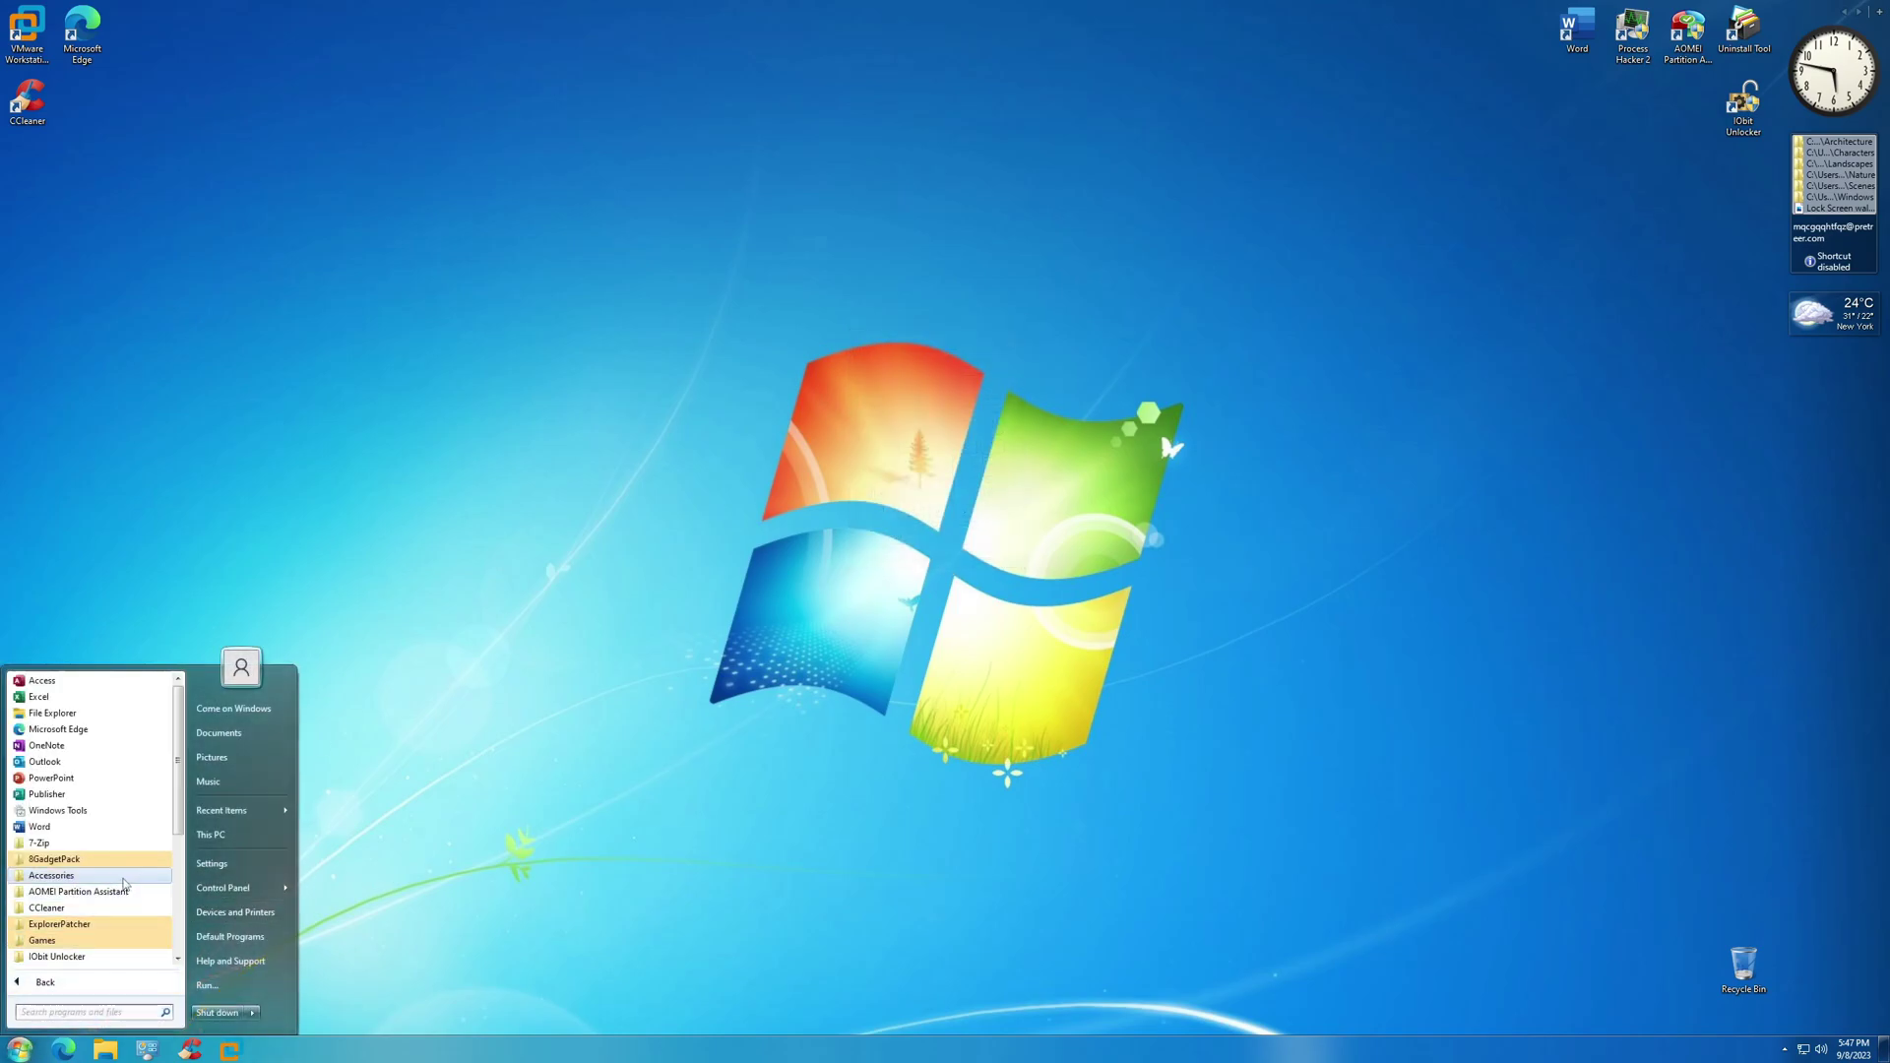
pyautogui.scroll(-3, 108, 881)
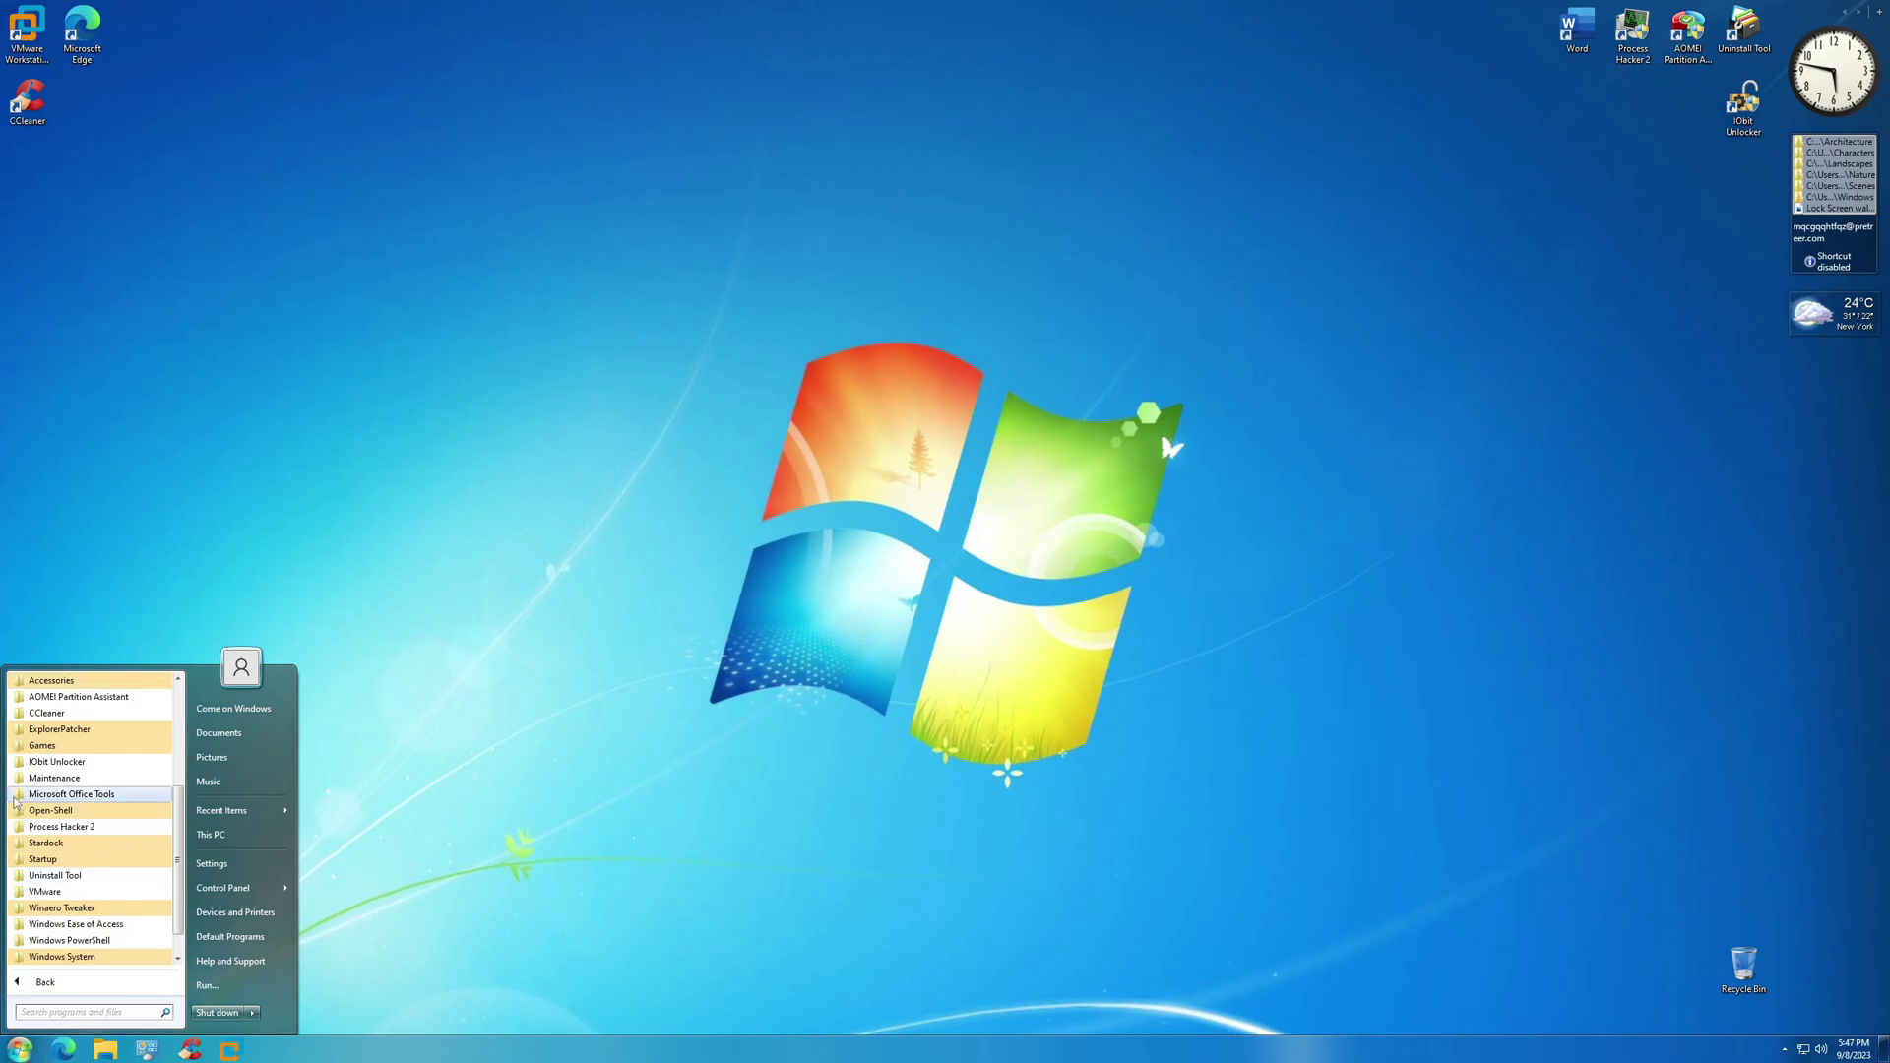
pyautogui.click(32, 747)
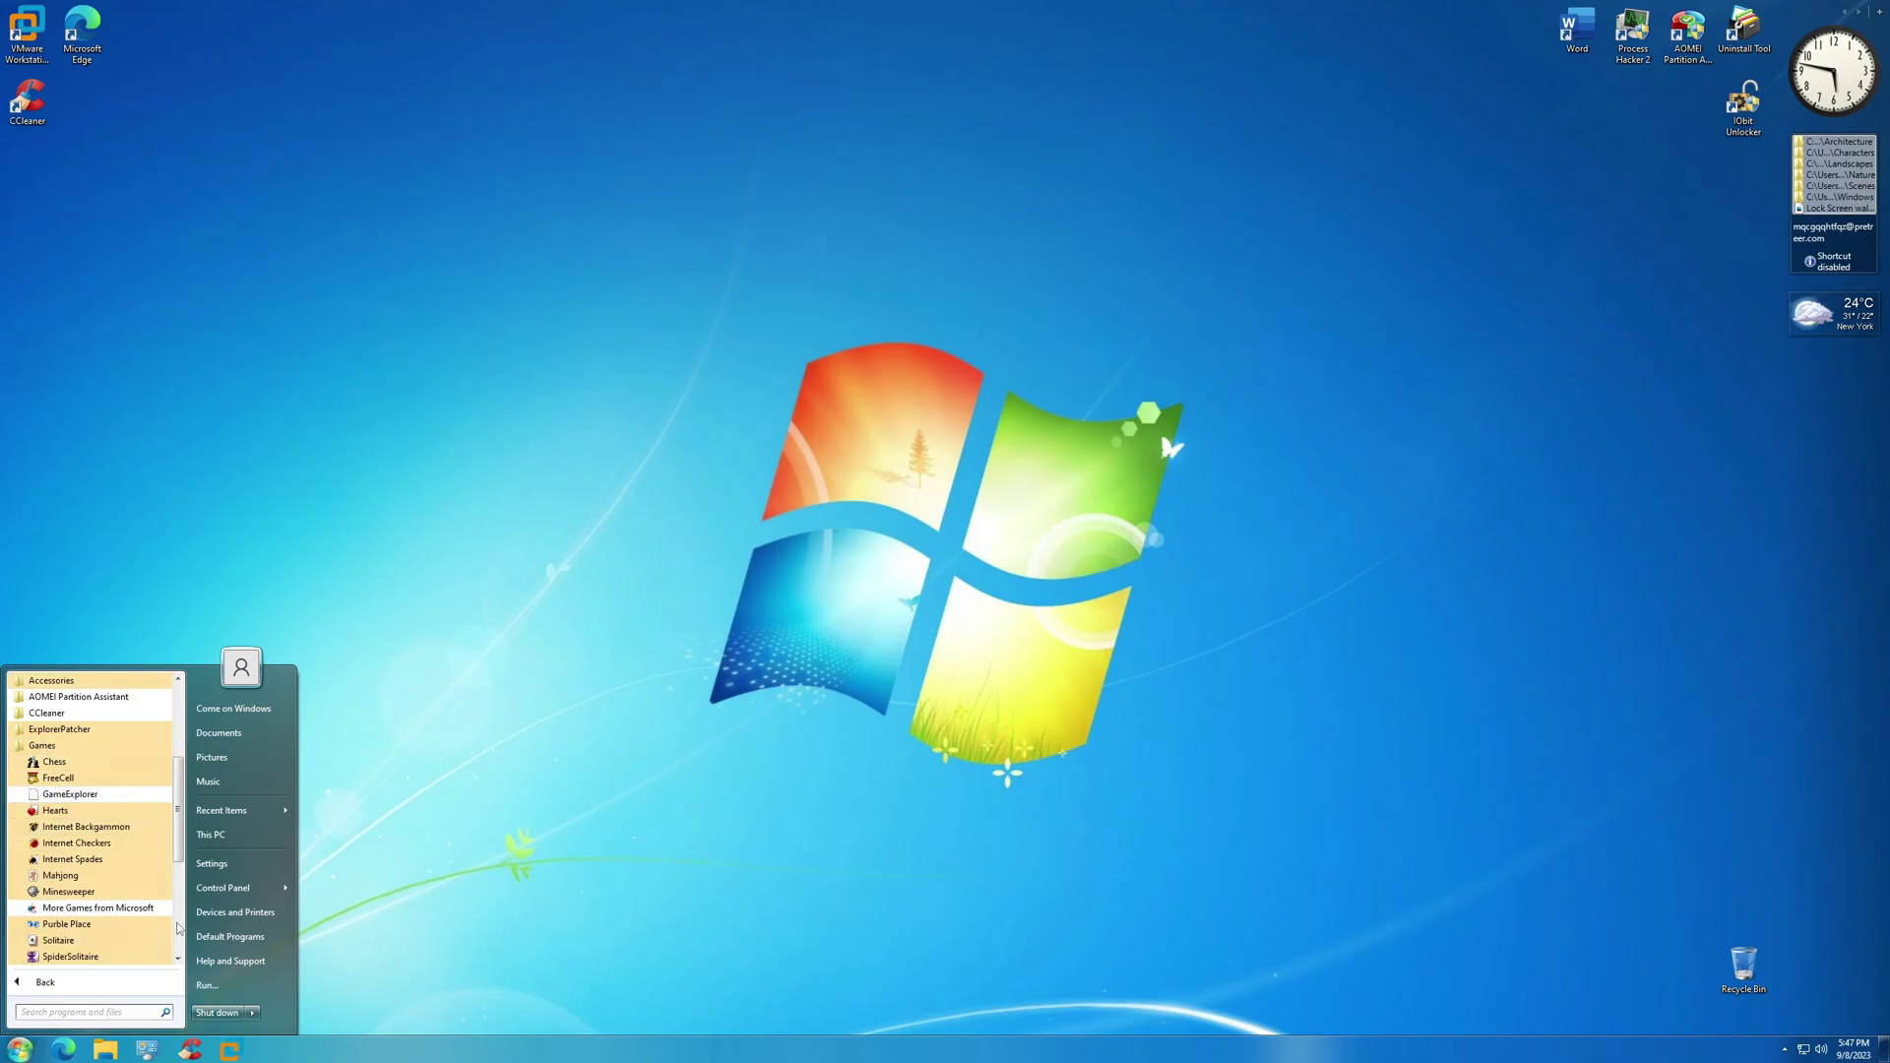
pyautogui.click(89, 941)
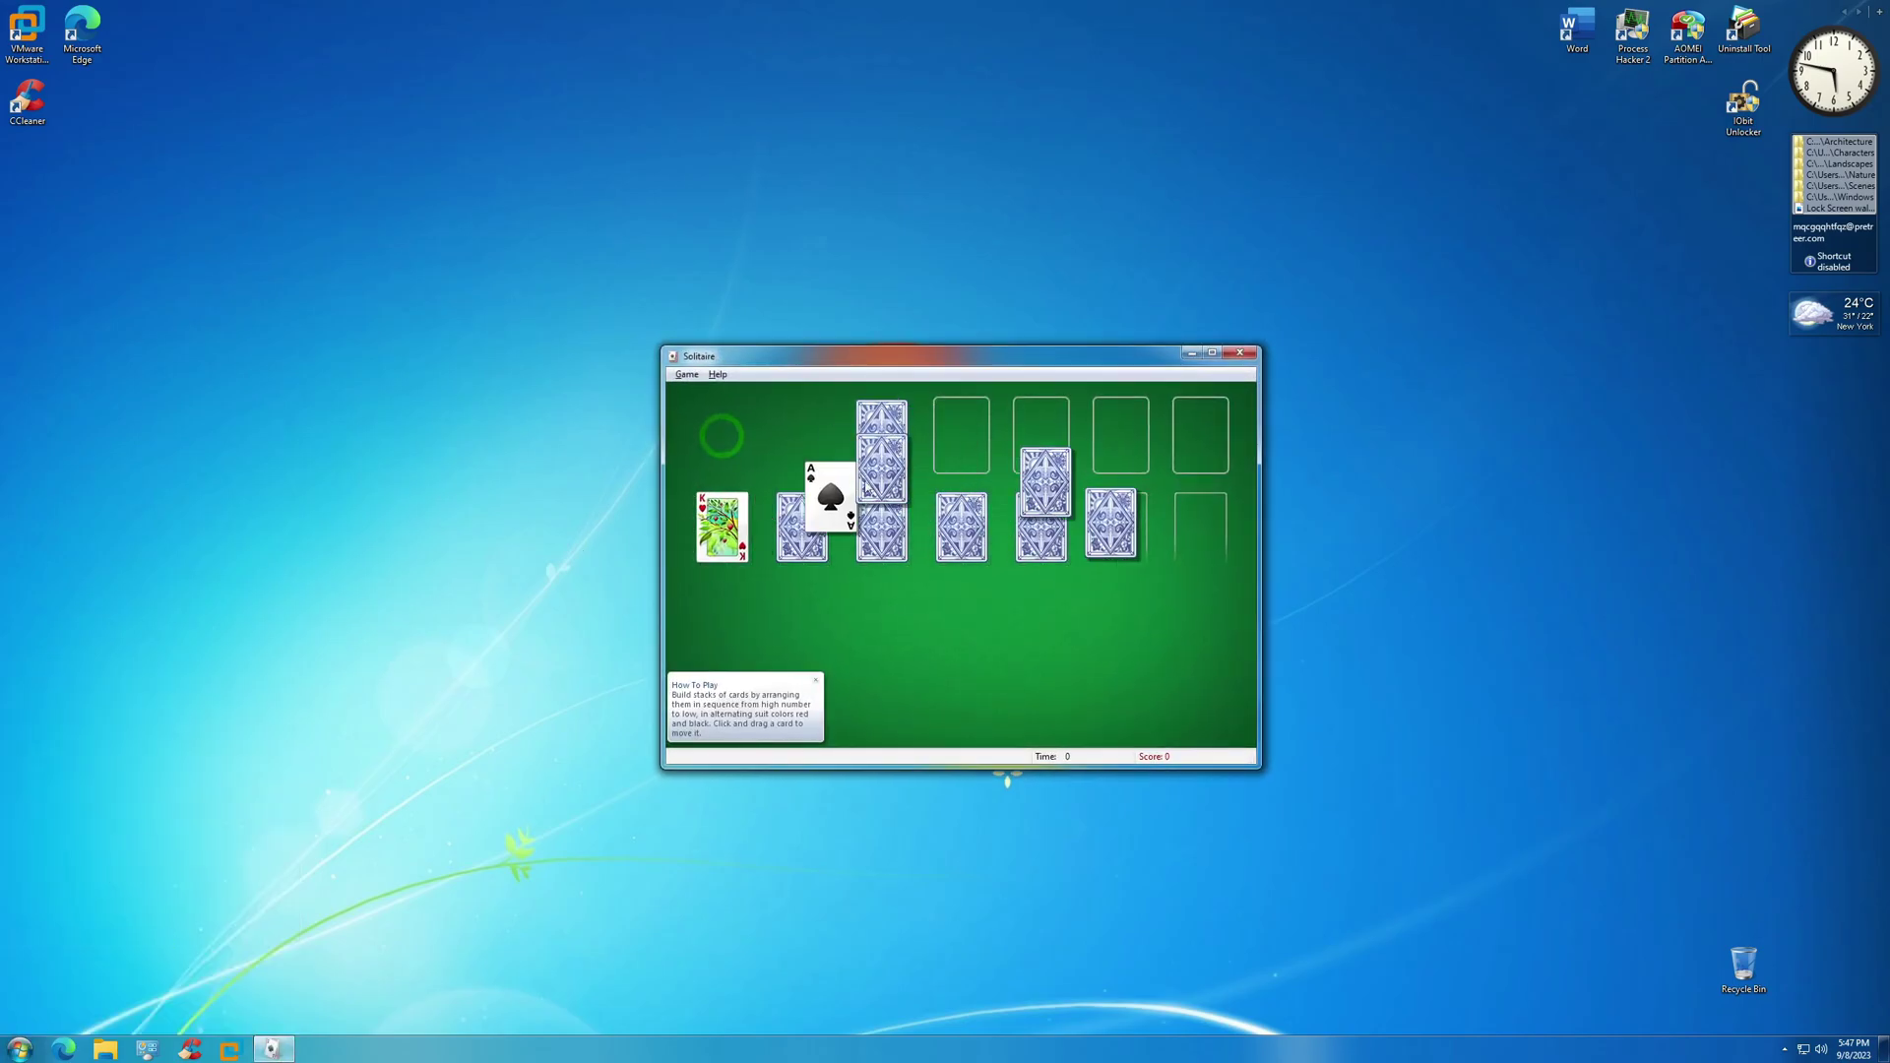
pyautogui.click(816, 679)
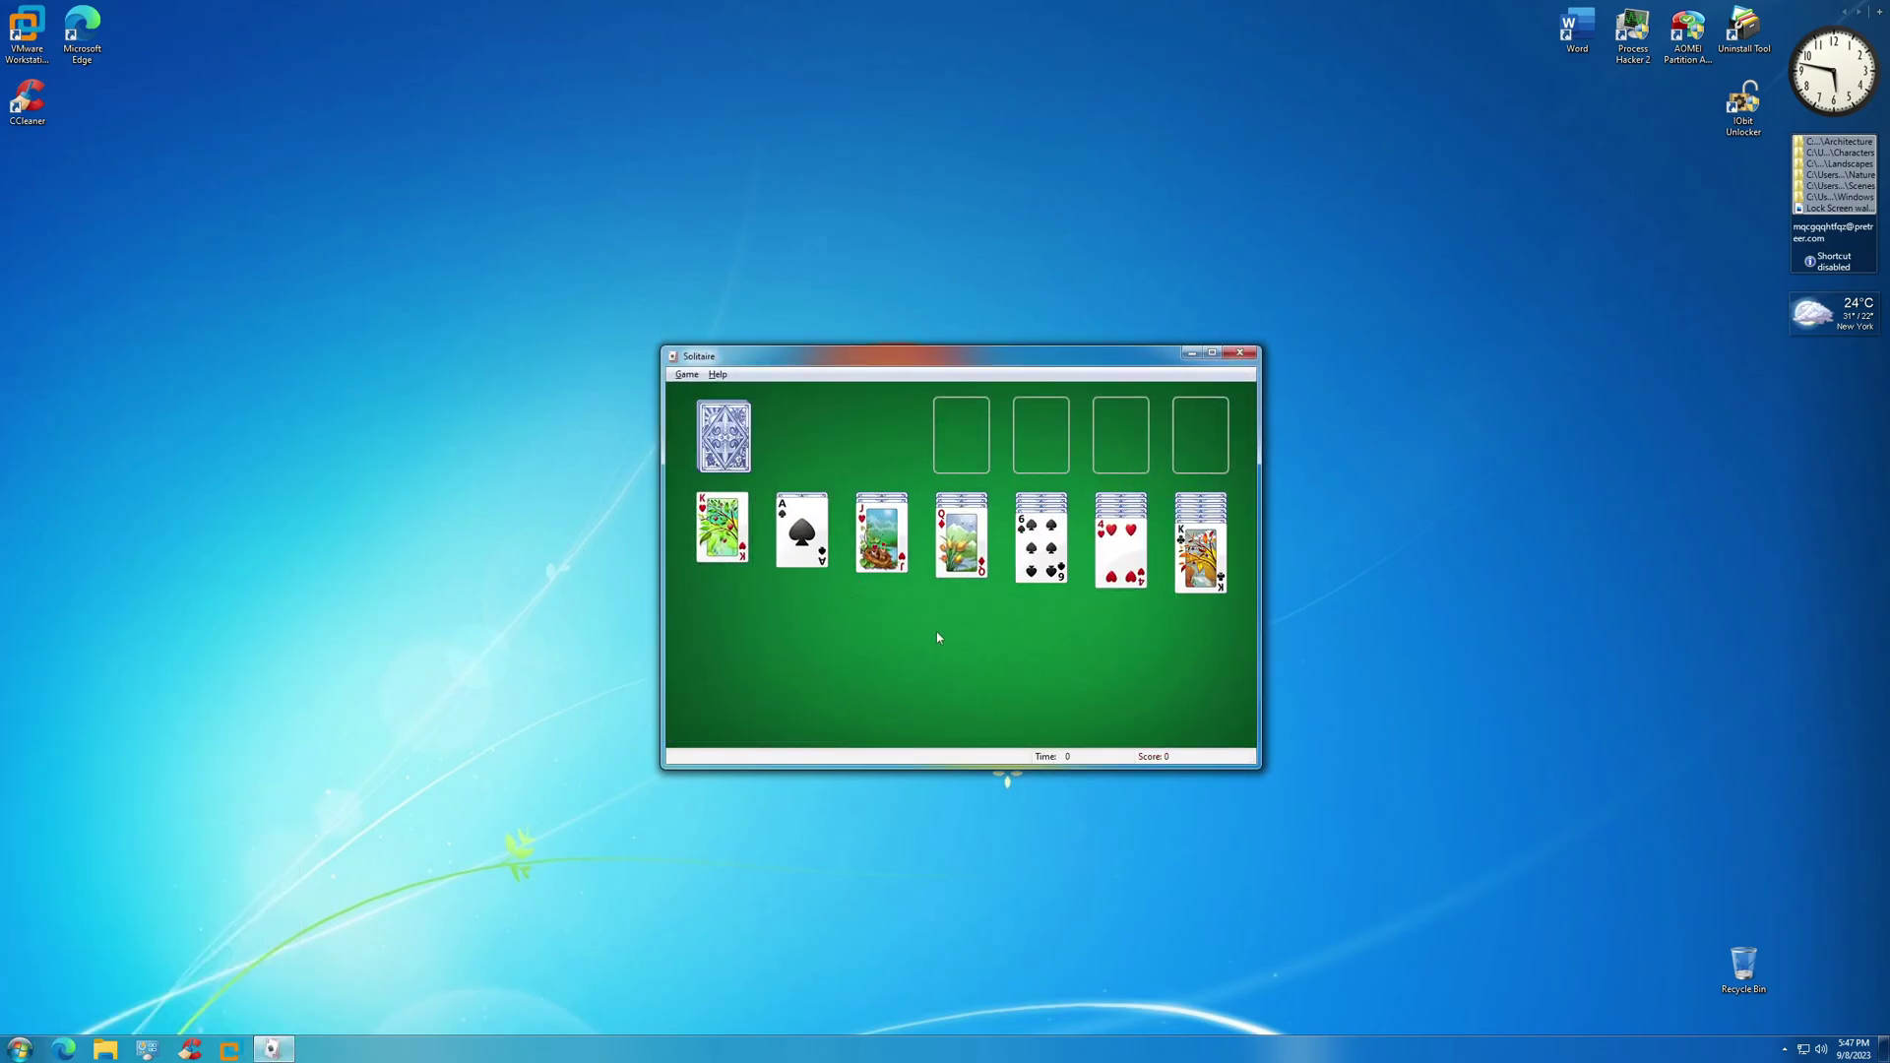
# Play Solitaire by moving the ace of spades to a foundation and the queen of diamonds onto the black king
pyautogui.doubleClick(802, 532)
pyautogui.moveTo(961, 546)
pyautogui.mouseDown()
pyautogui.moveTo(1104, 561)
pyautogui.moveTo(1135, 592)
pyautogui.moveTo(980, 568)
pyautogui.mouseUp()
pyautogui.press('h')
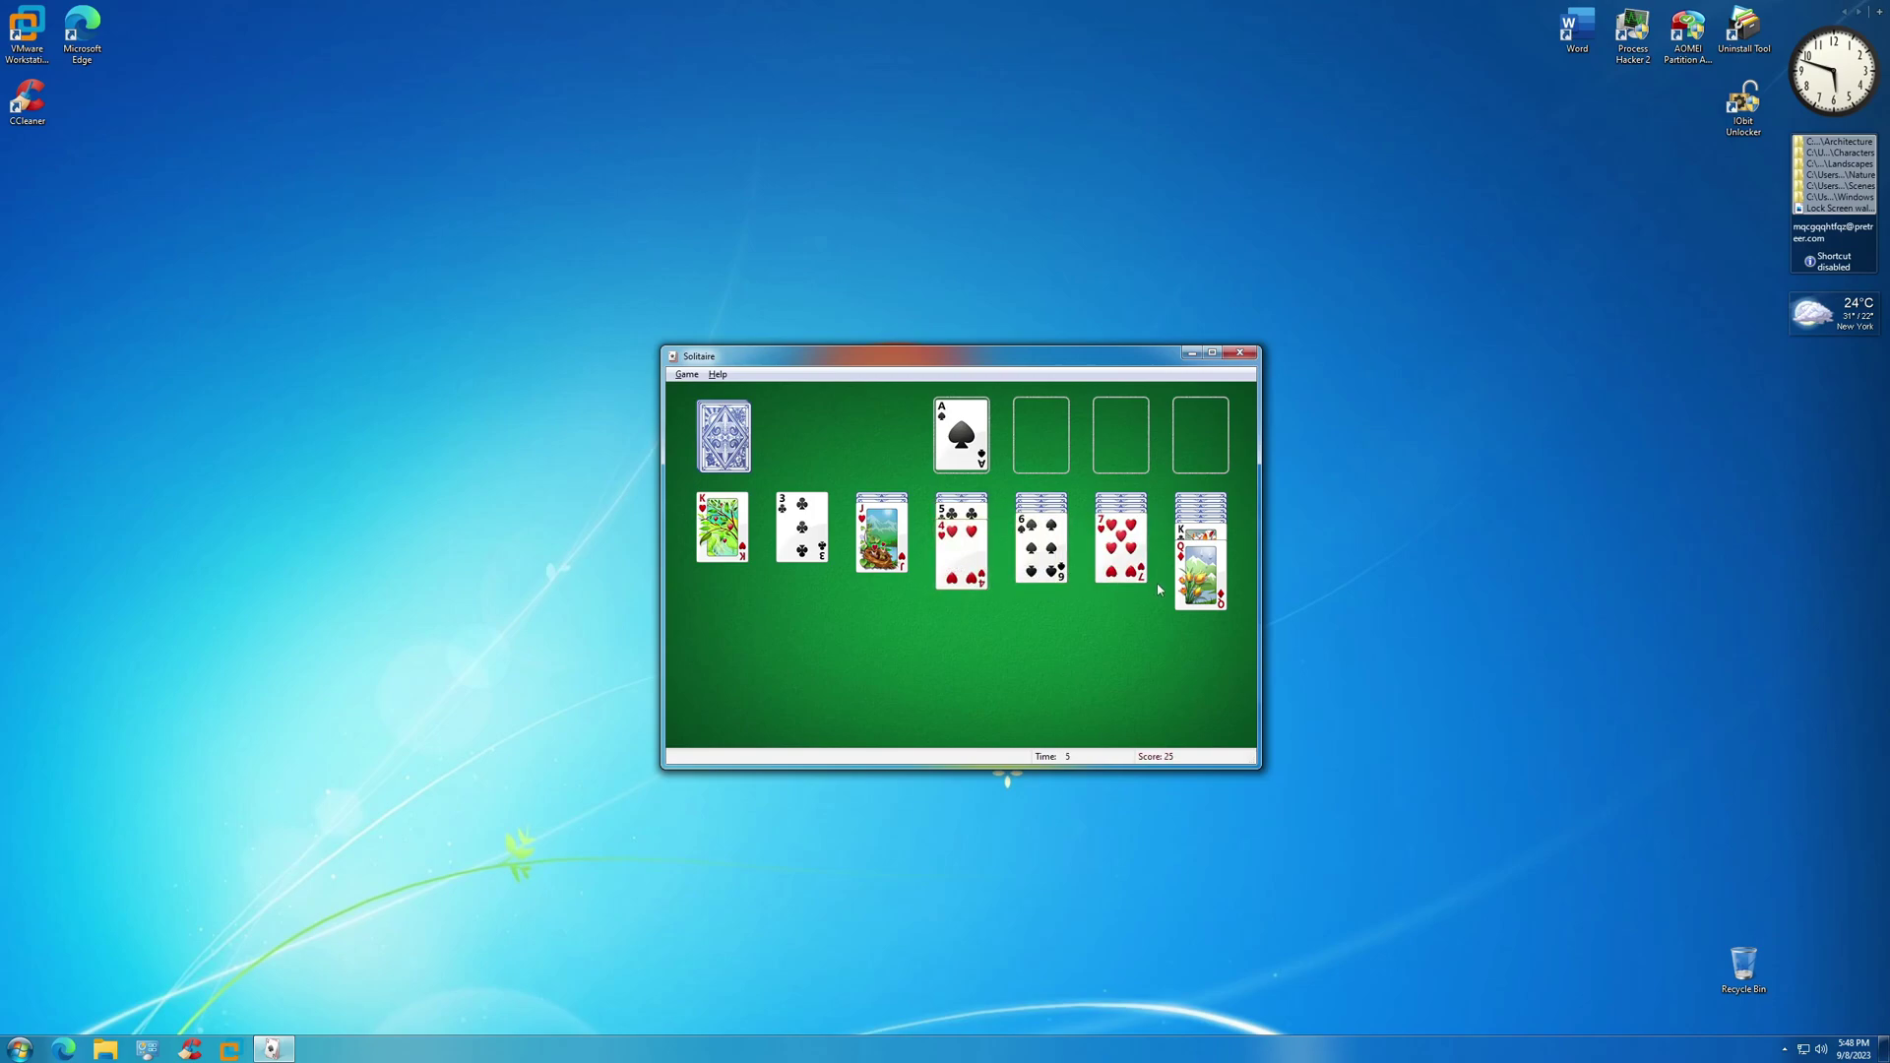
# Move the black six onto the seven of hearts in Solitaire, and exit the game without saving it
pyautogui.press('h')
pyautogui.moveTo(1043, 556); pyautogui.dragTo(1130, 559)
pyautogui.click(1239, 353)
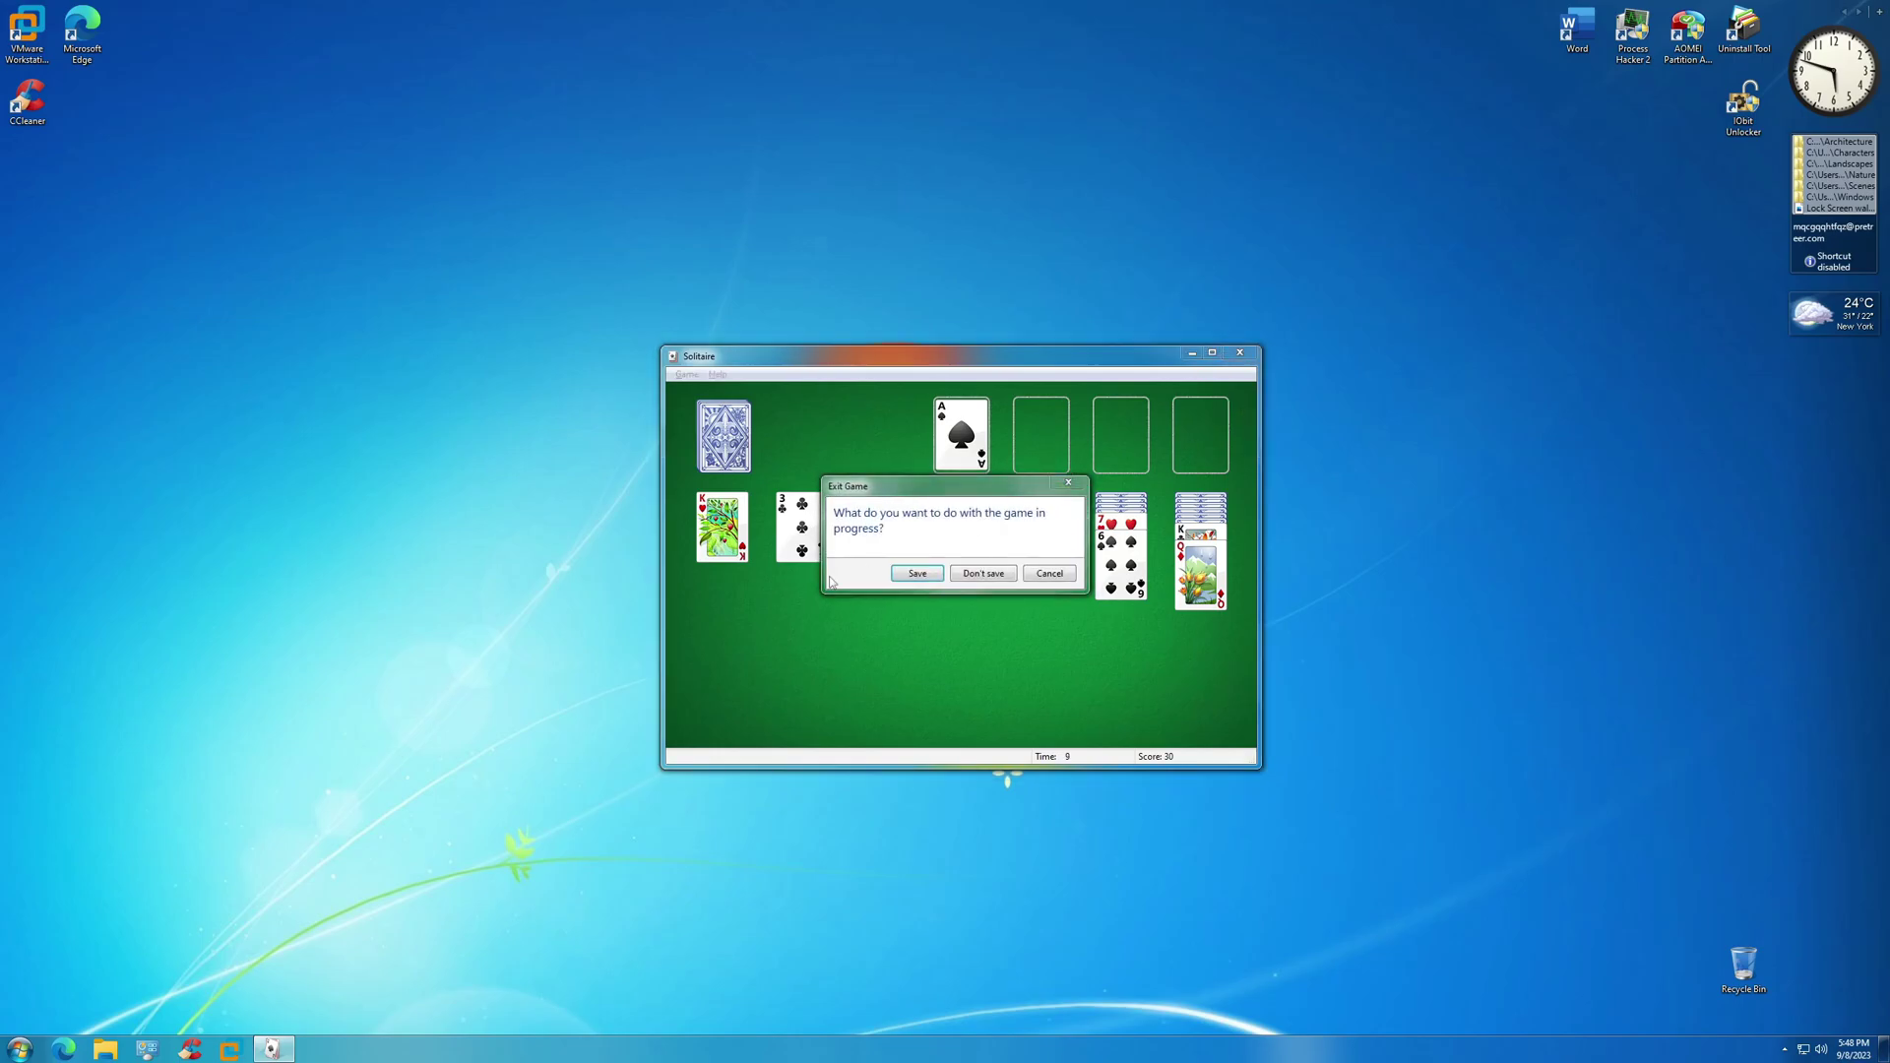
pyautogui.click(984, 573)
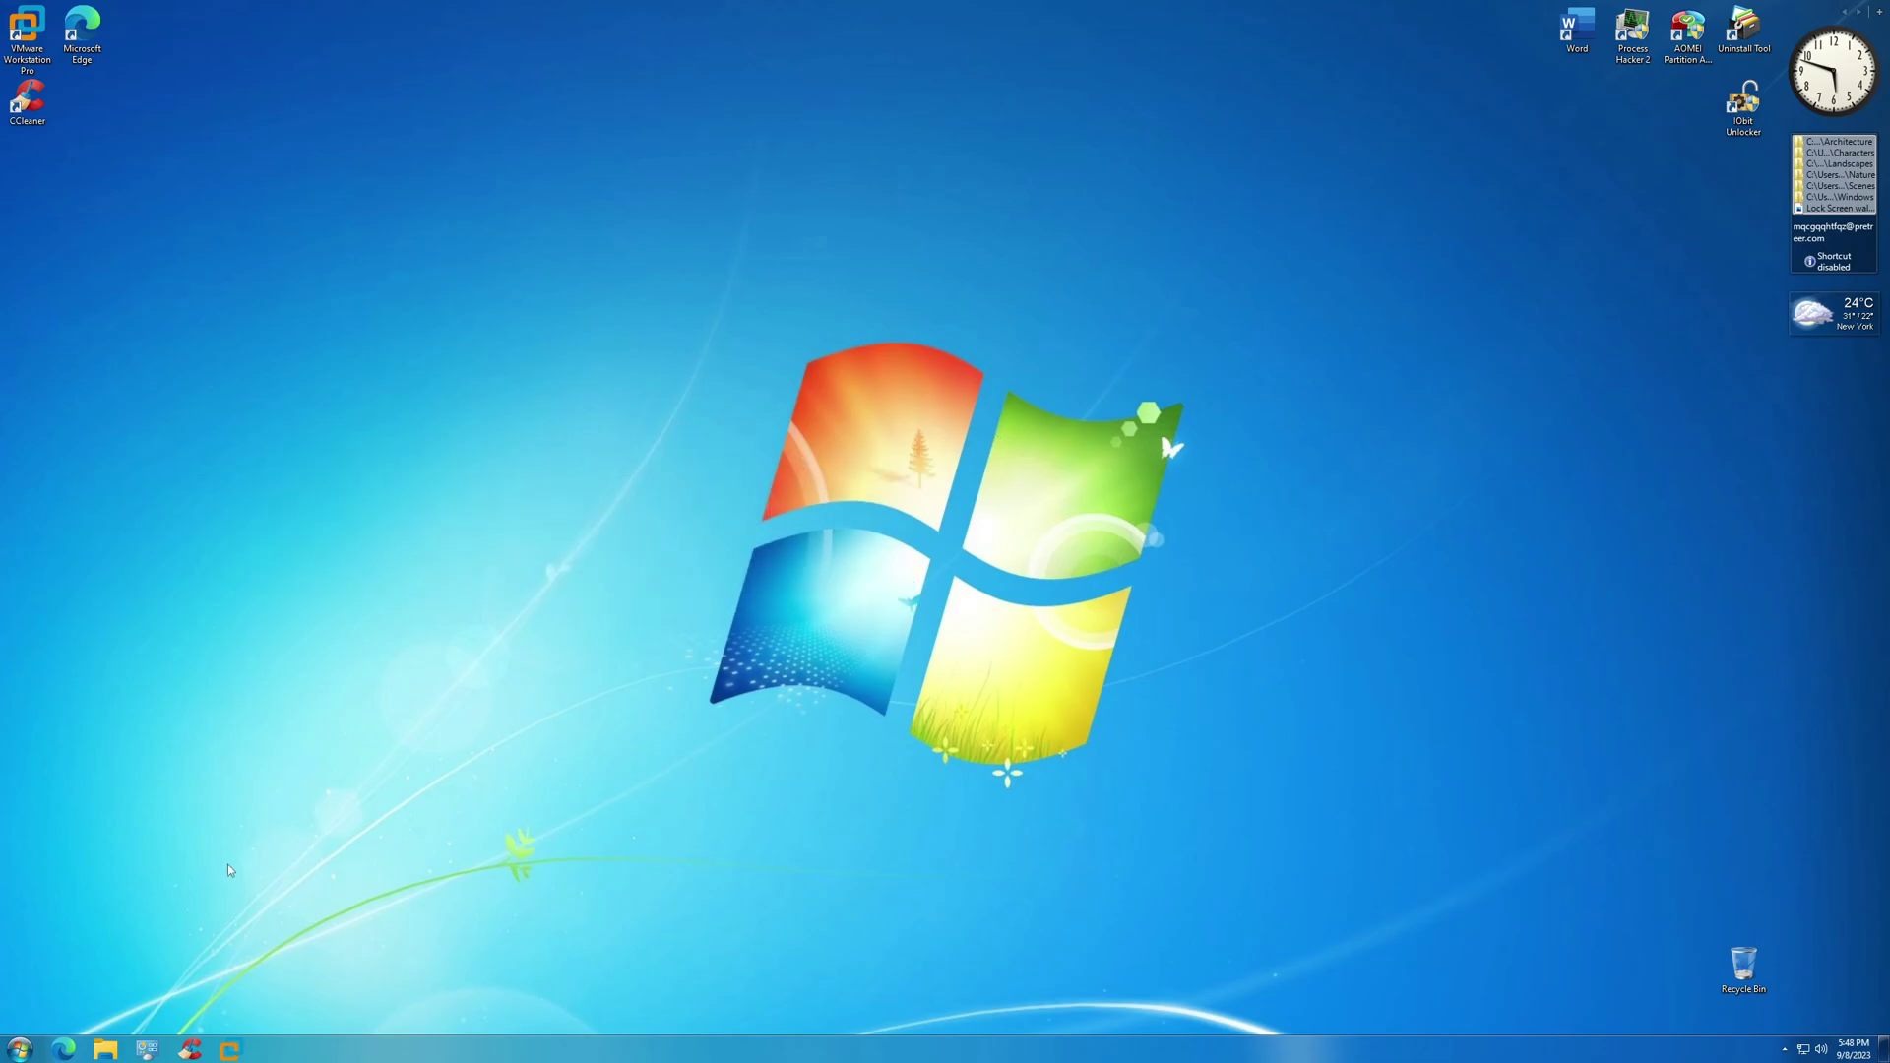
# Open Control Panel, look through its System and Security category, and close the window
pyautogui.click(150, 1056)
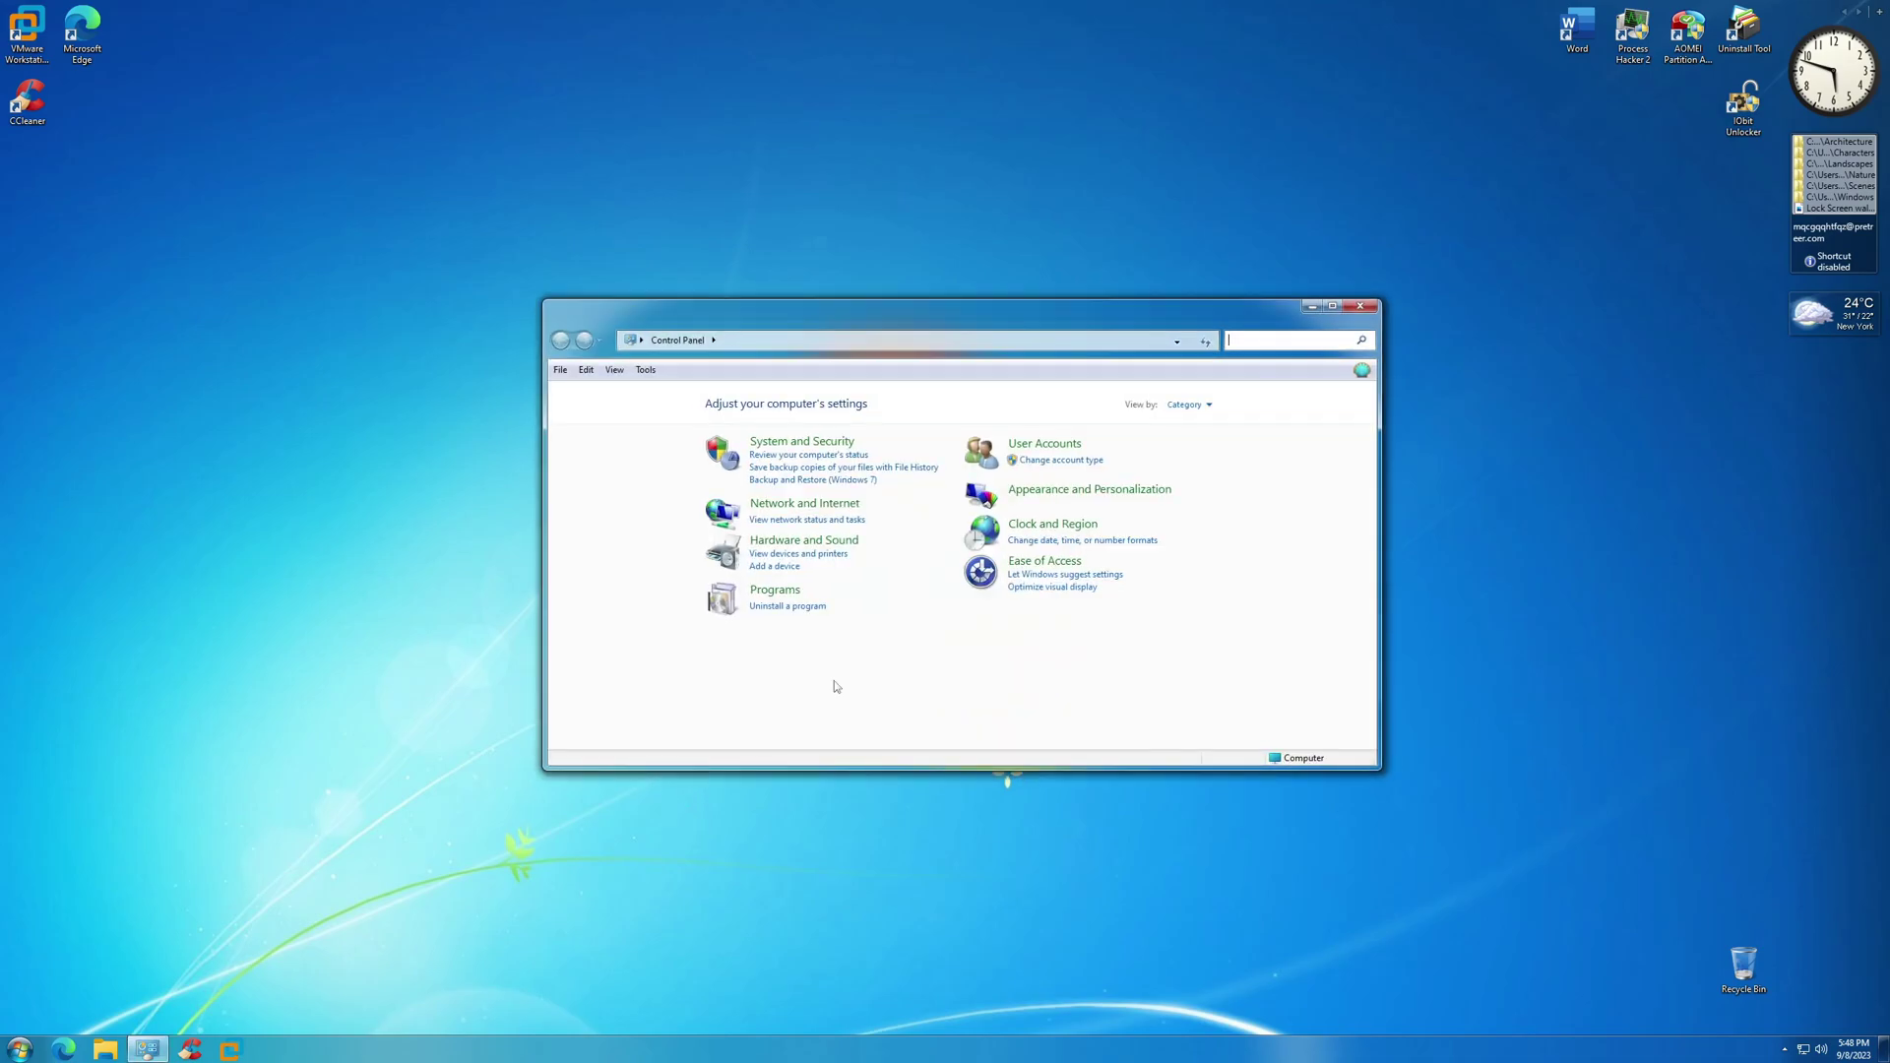
pyautogui.click(783, 441)
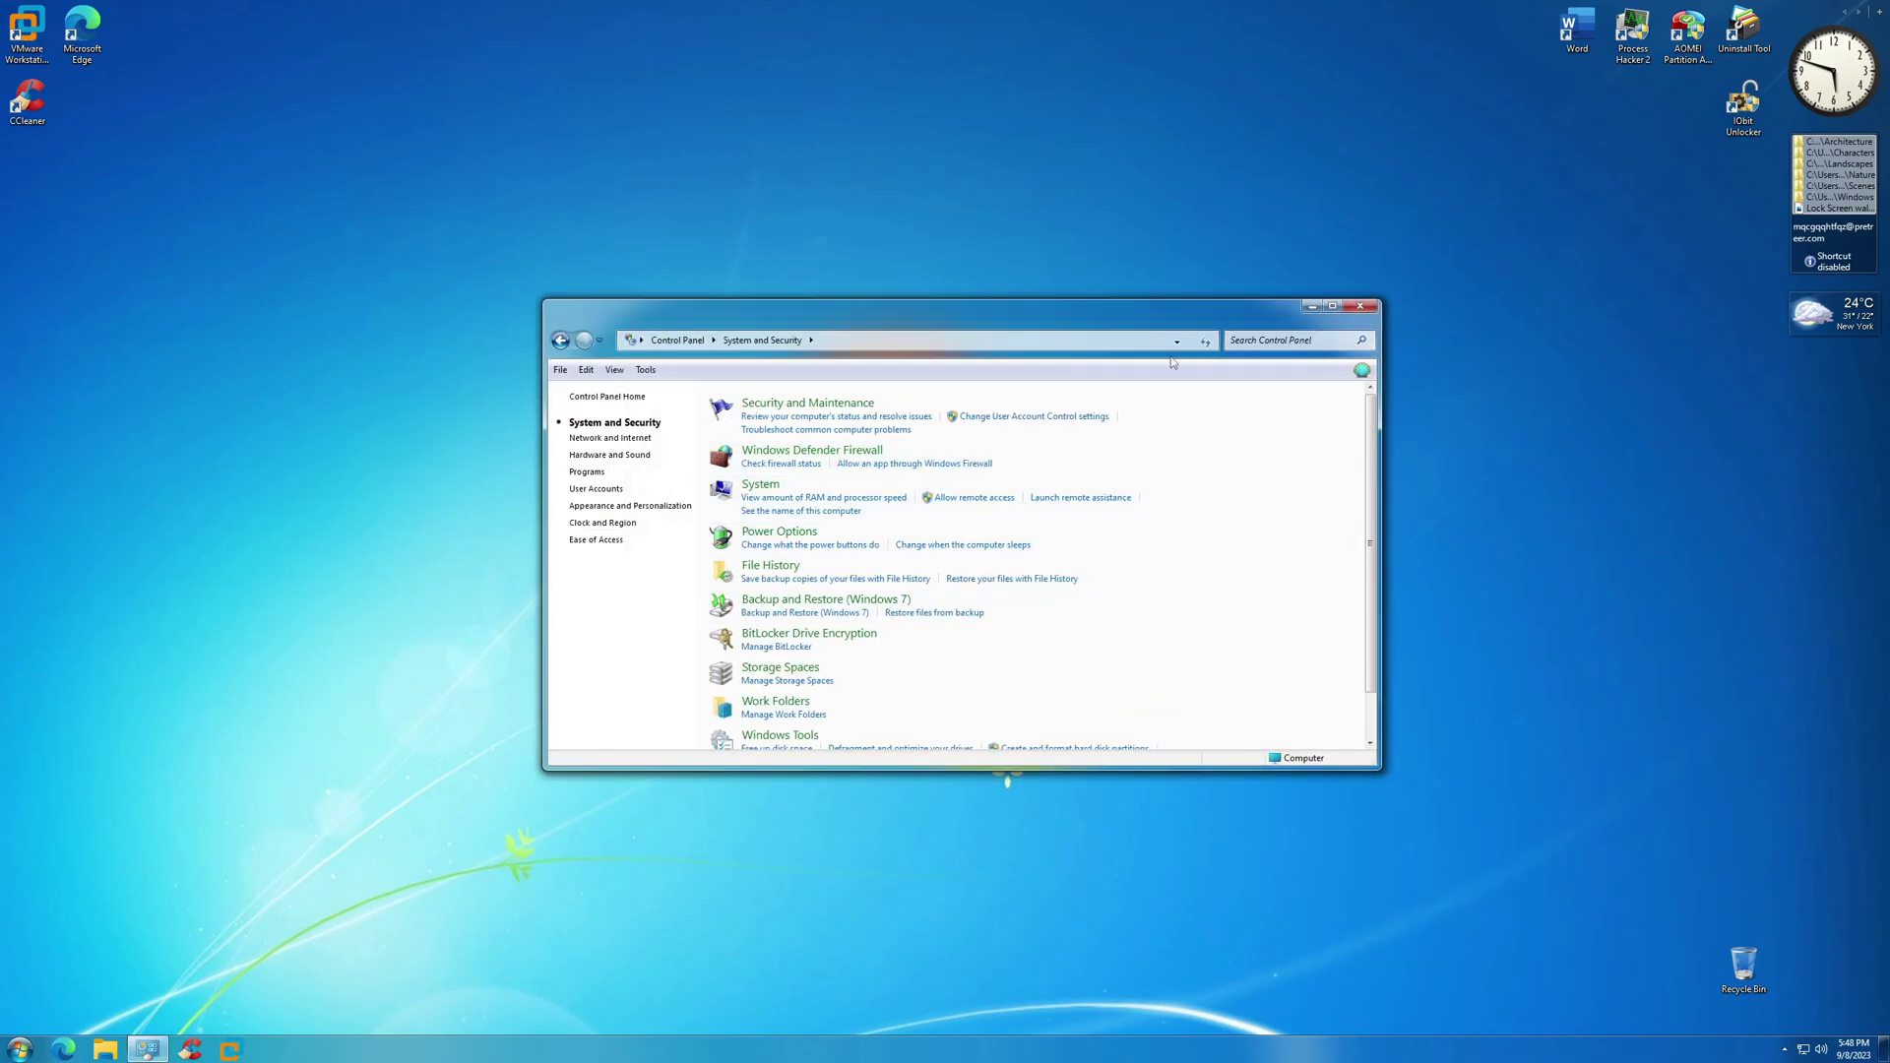
pyautogui.click(1360, 306)
# Run winver to inspect the About Windows information, and open a File Explorer window
pyautogui.press('super+r')
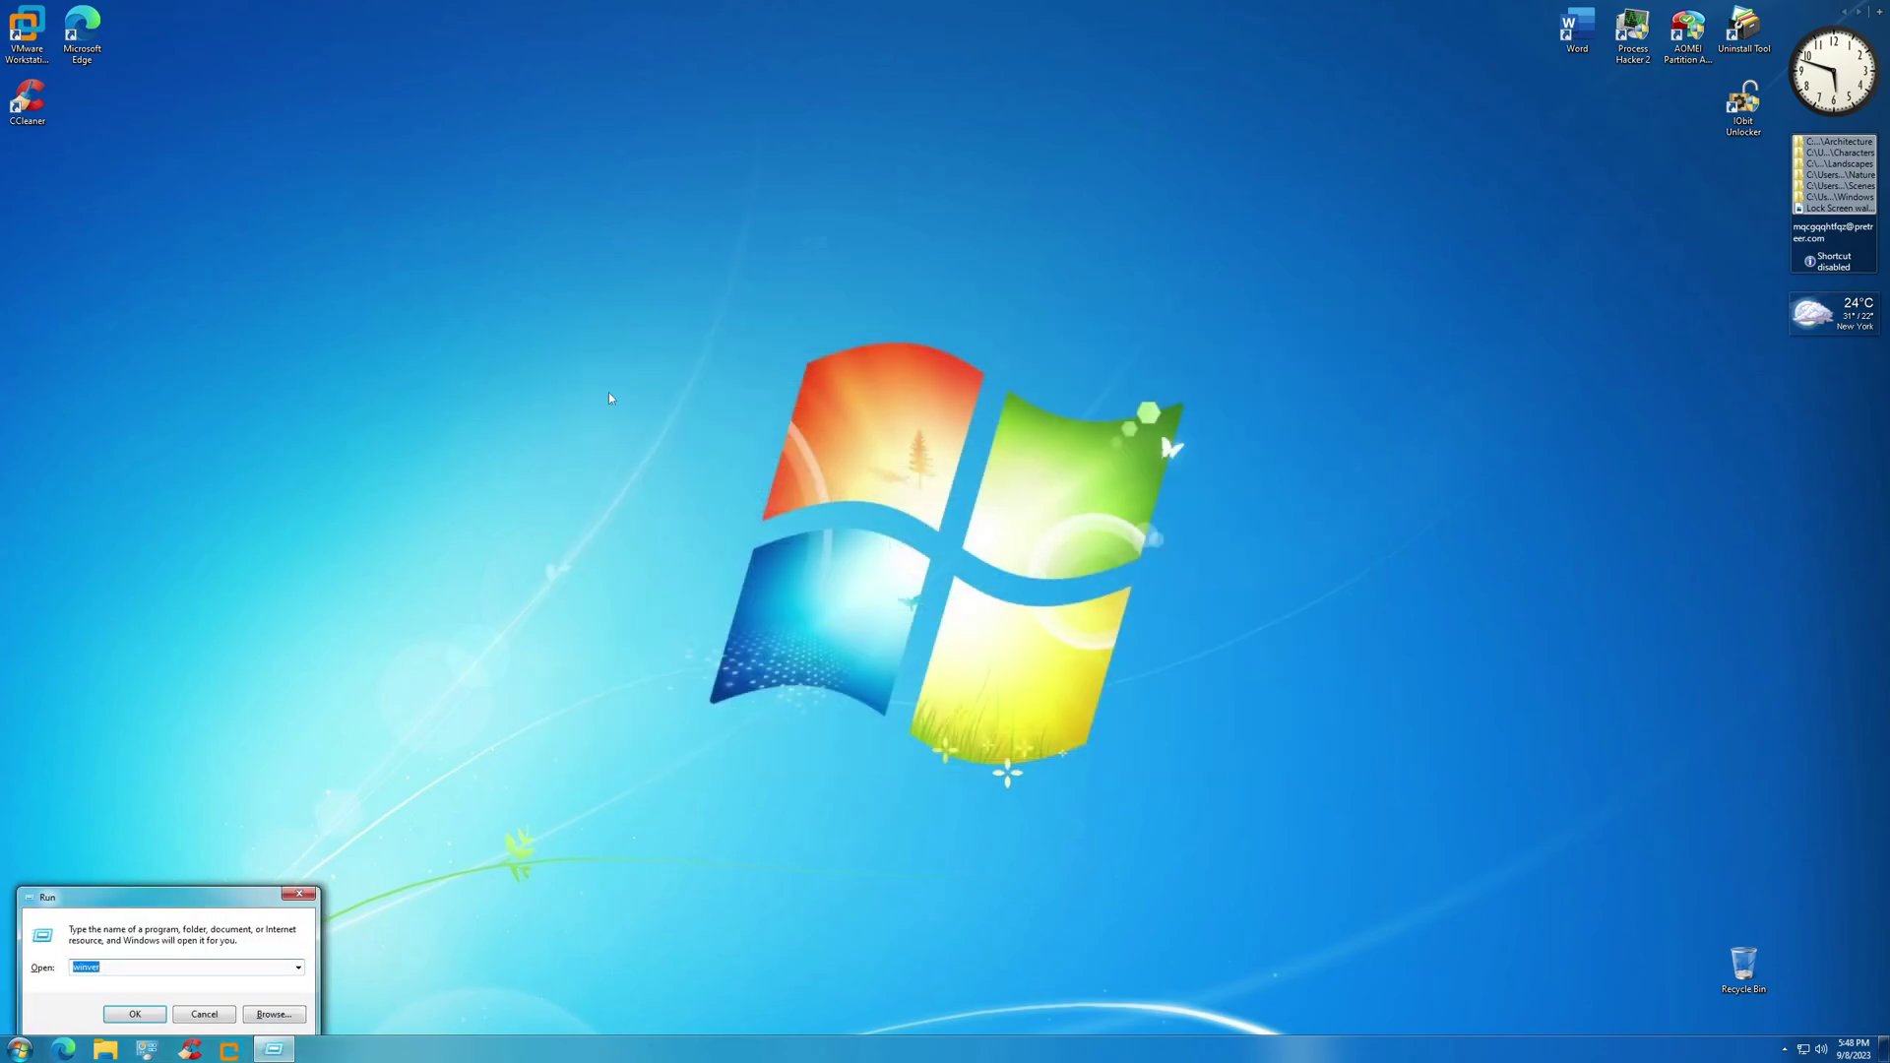
pyautogui.press('Return')
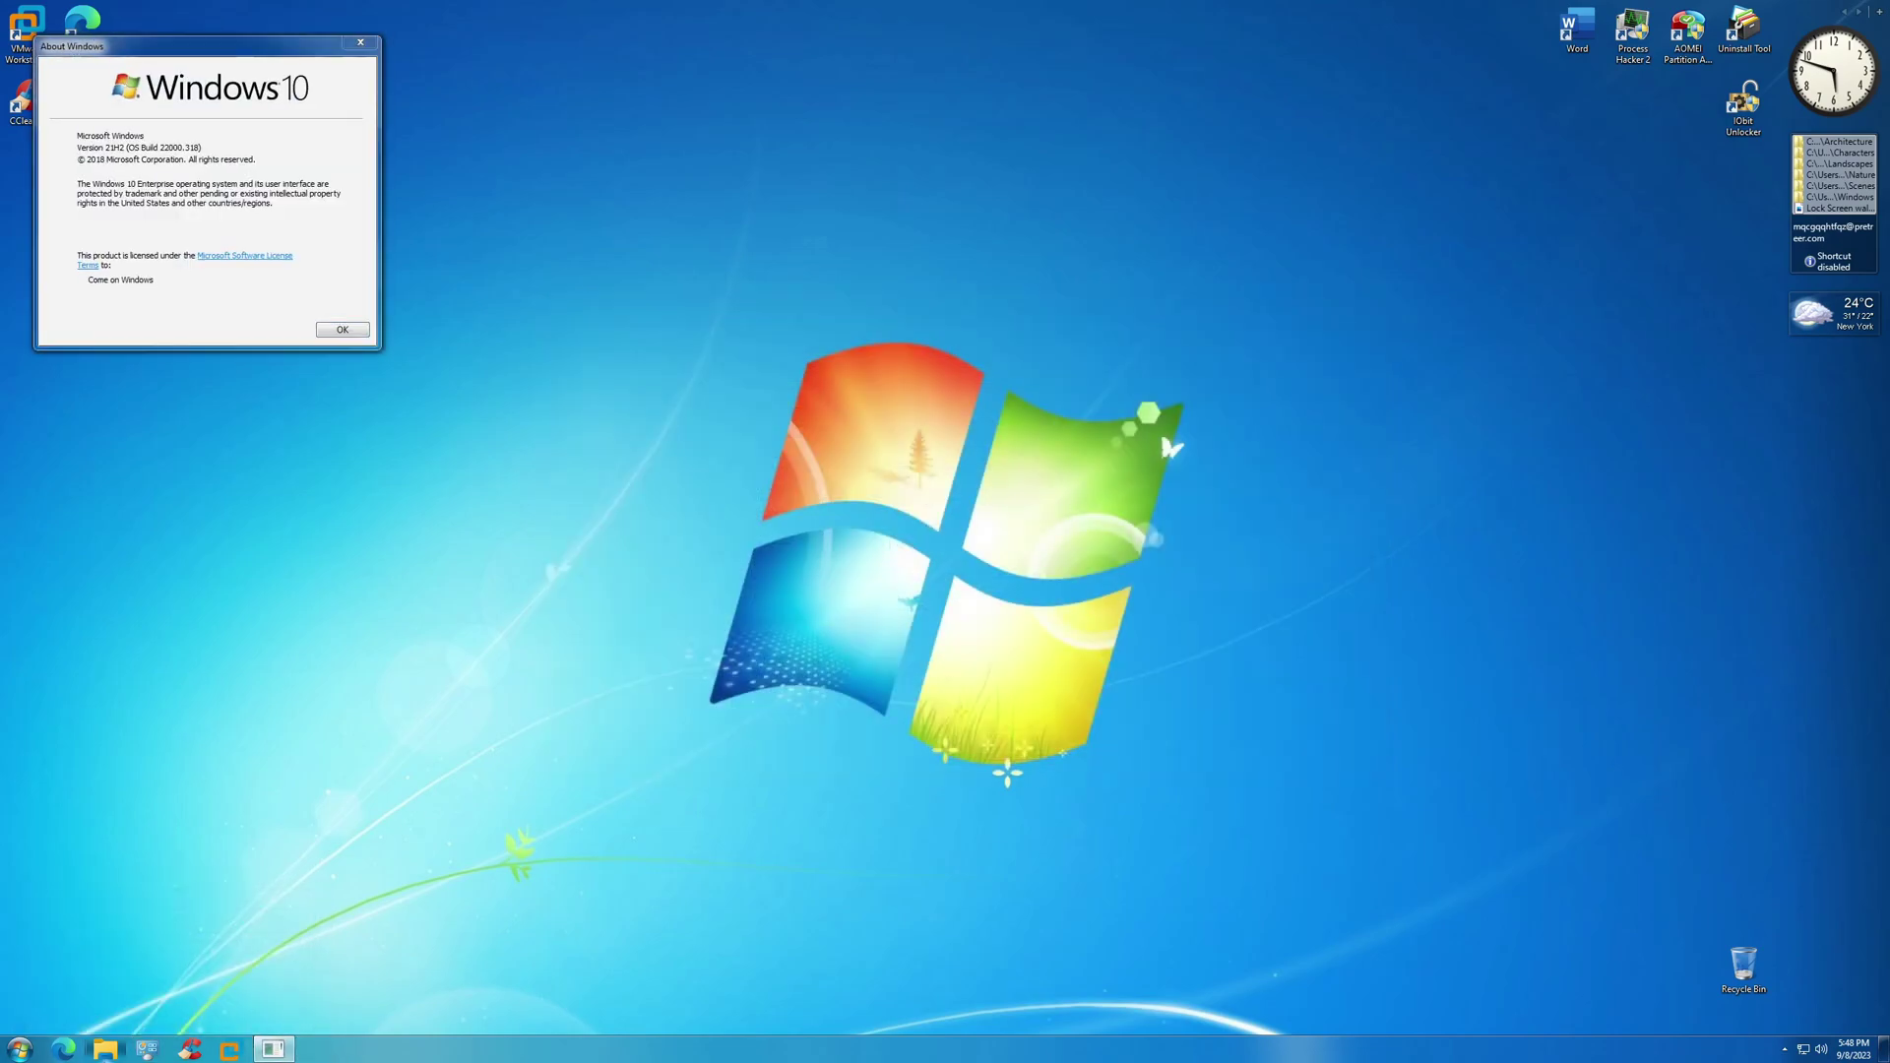
pyautogui.press('super+e')
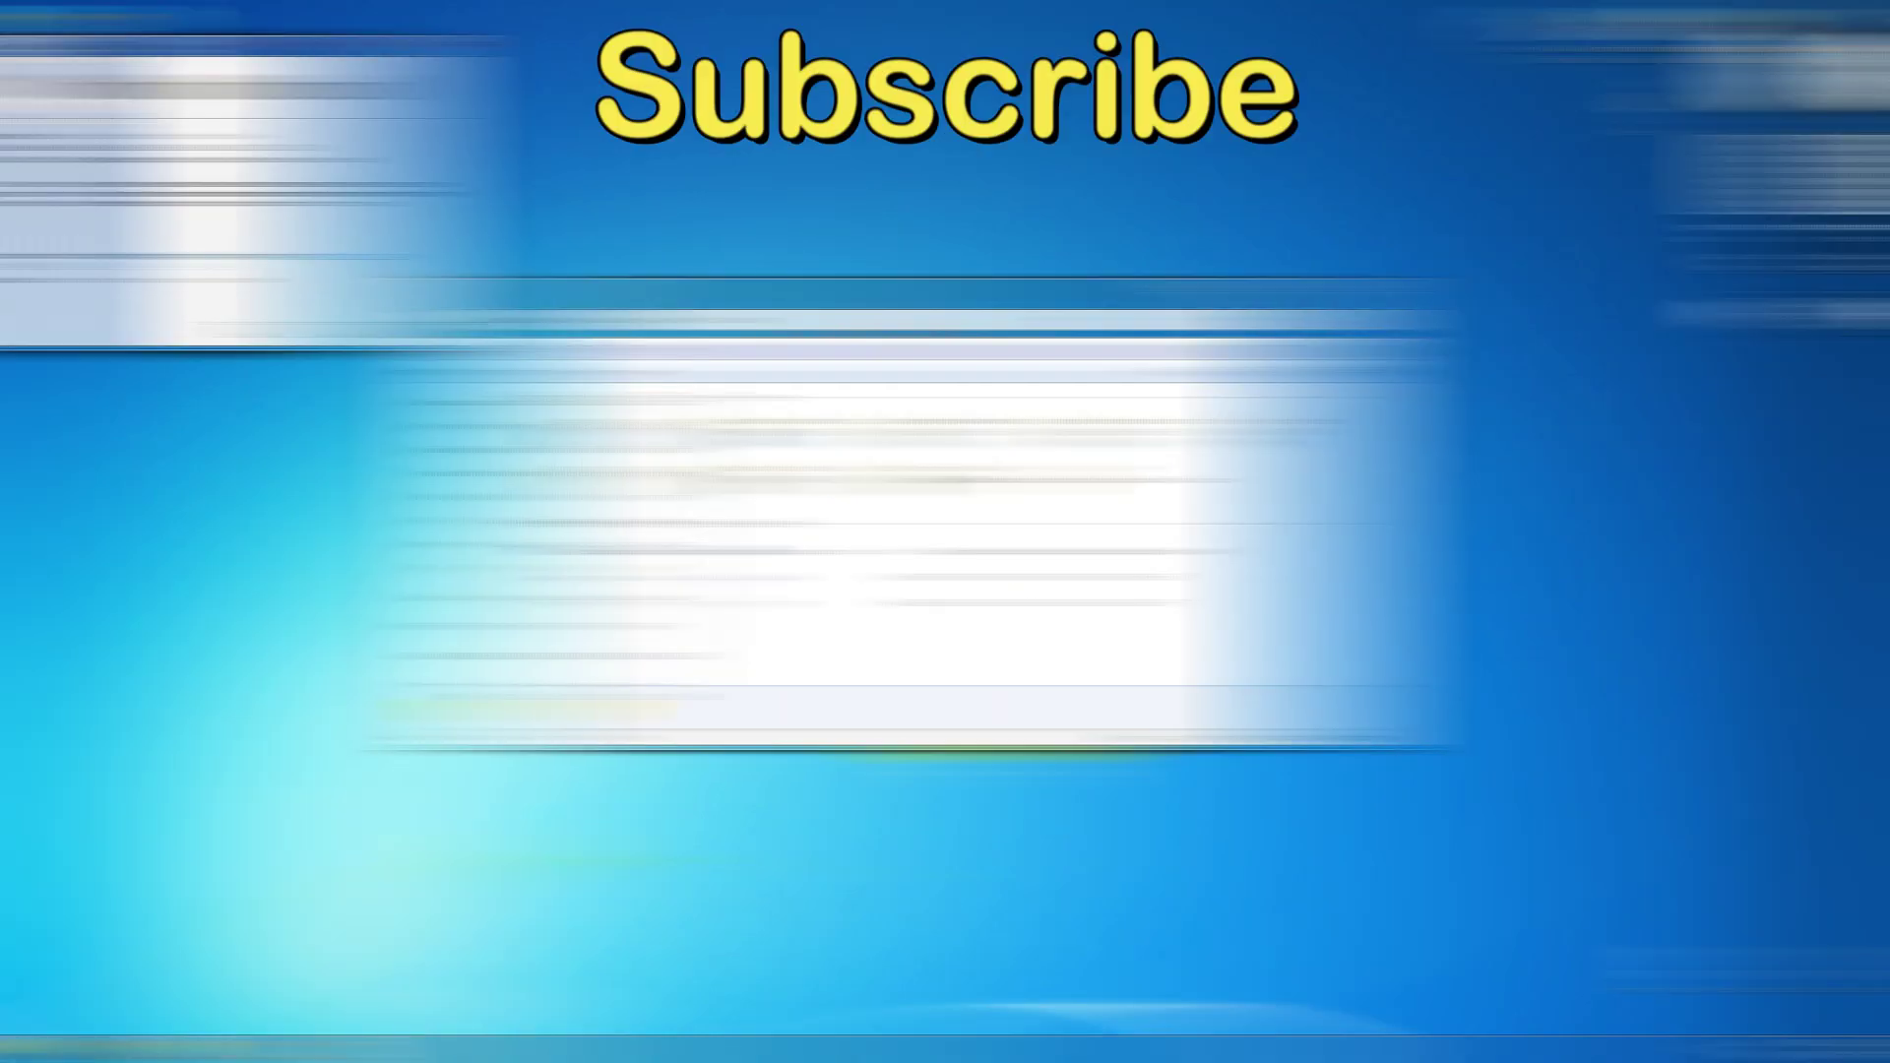